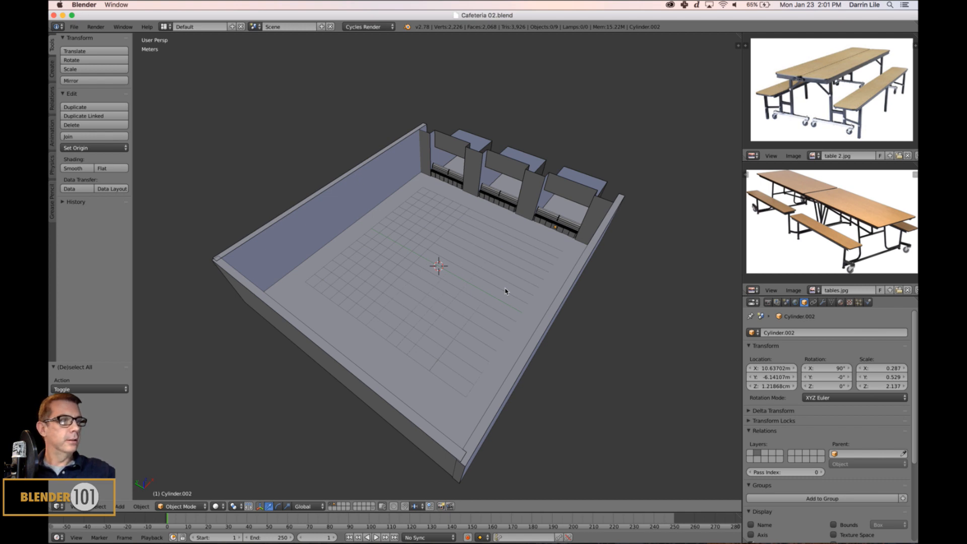
- Examine the cafeteria room model from several angles, including its floor, walls and serving openings
middle_click_drag(509, 270, 473, 262)
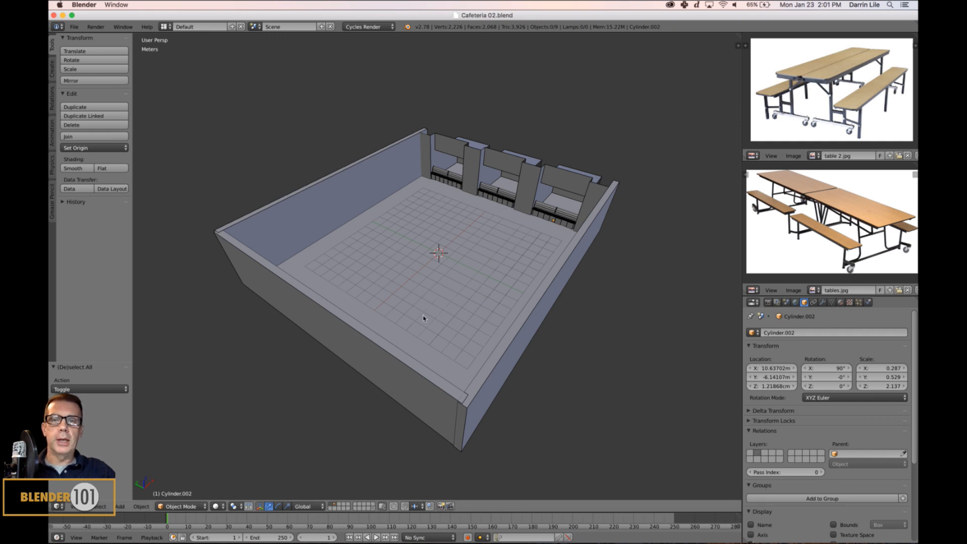
mouse_move(423, 318)
middle_mouse_down()
mouse_move(442, 324)
mouse_move(433, 326)
middle_mouse_up()
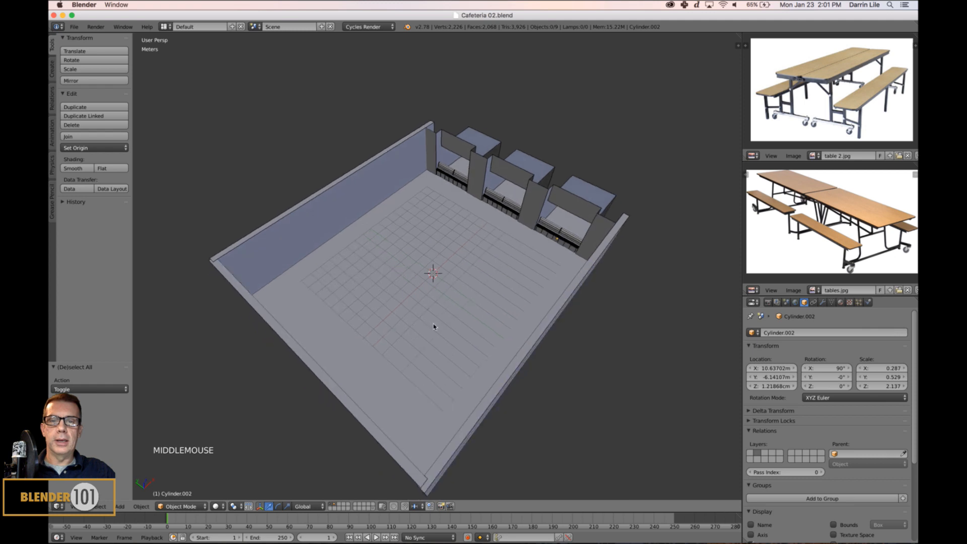
scroll(349, 237, "up", 1)
middle_click_drag(349, 237, 362, 244)
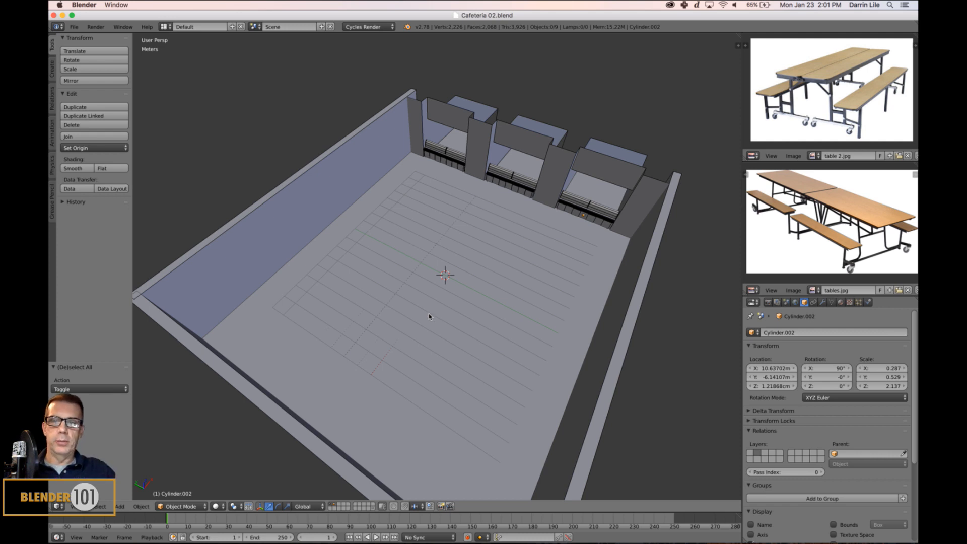
middle_click_drag(429, 309, 445, 223)
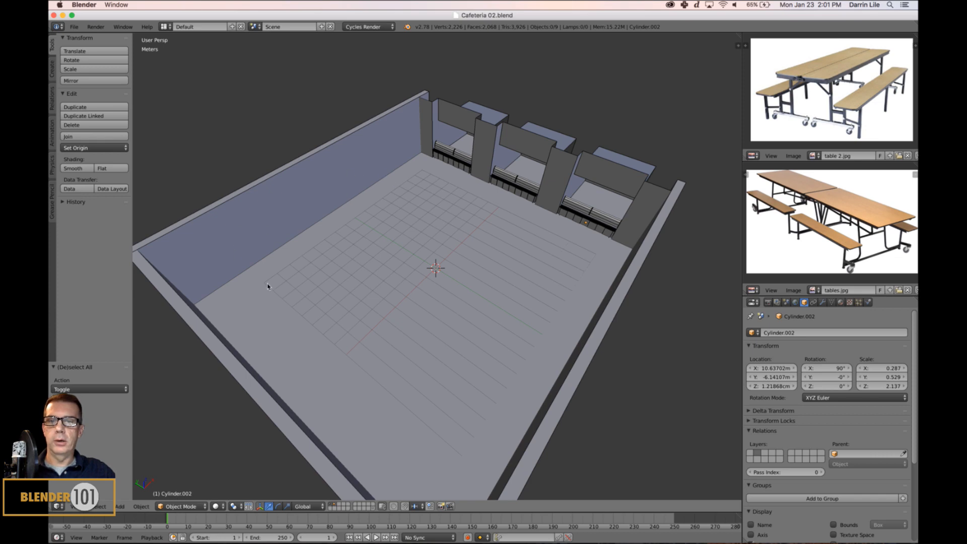
middle_click_drag(268, 286, 263, 193)
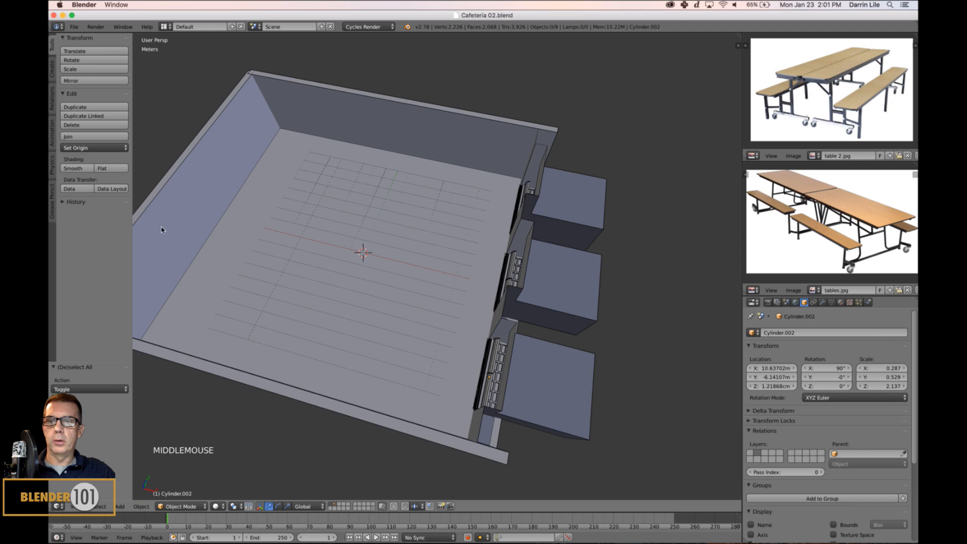
middle_click_drag(254, 291, 318, 293)
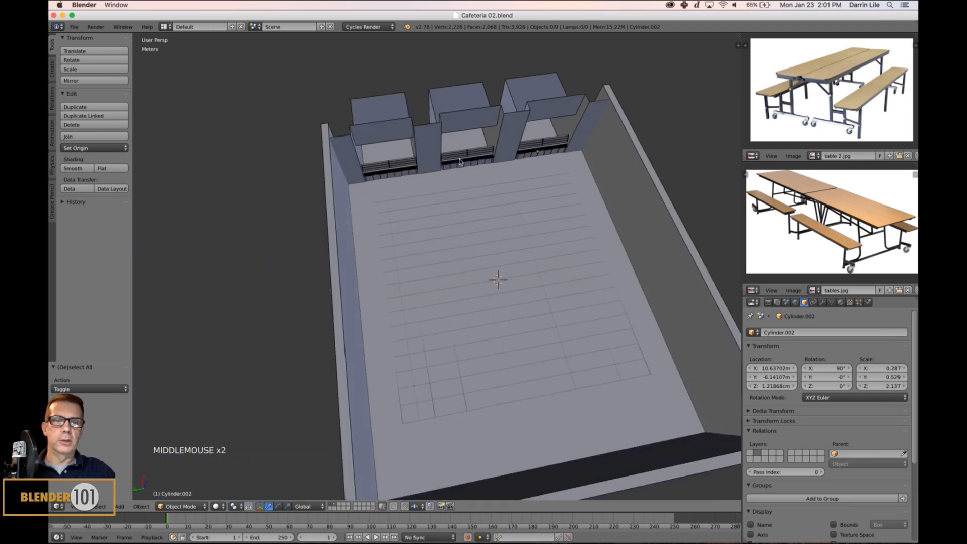
scroll(658, 297, "up", 1)
middle_click_drag(658, 297, 594, 281)
scroll(592, 280, "down", 1)
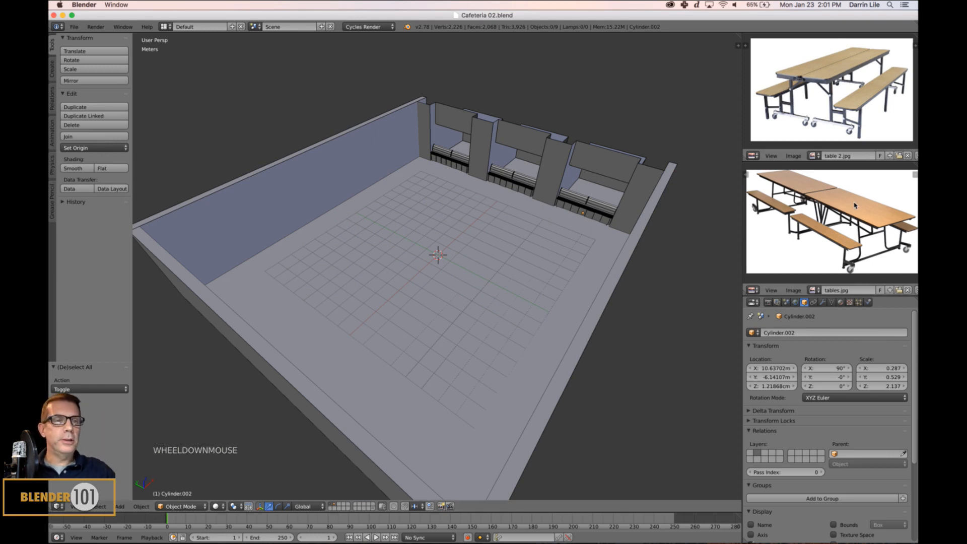
- Examine the tables.jpg reference image up close, covering the tabletop, benches, legs and wheels
scroll(831, 240, "up", 2)
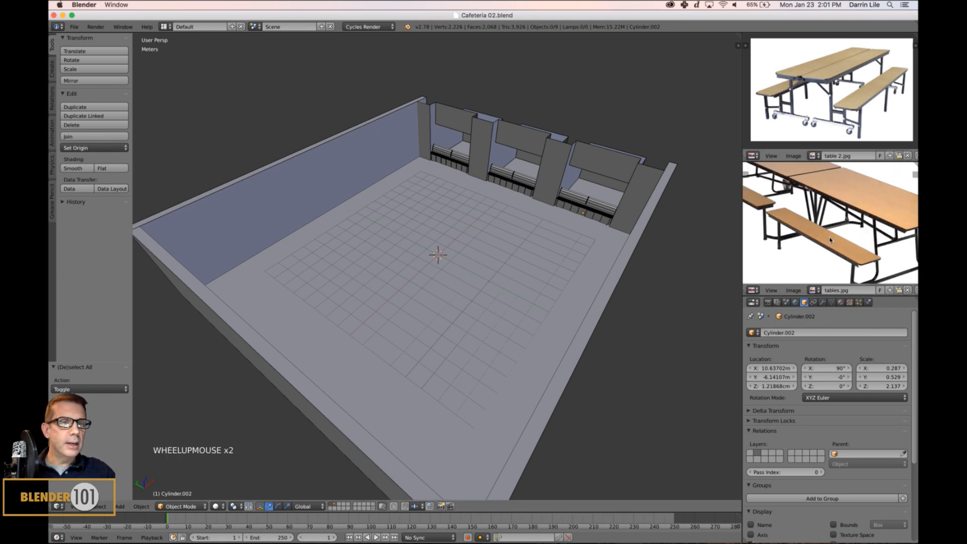
mouse_move(831, 240)
middle_mouse_down()
mouse_move(816, 234)
mouse_move(831, 254)
middle_mouse_up()
scroll(820, 228, "down", 1)
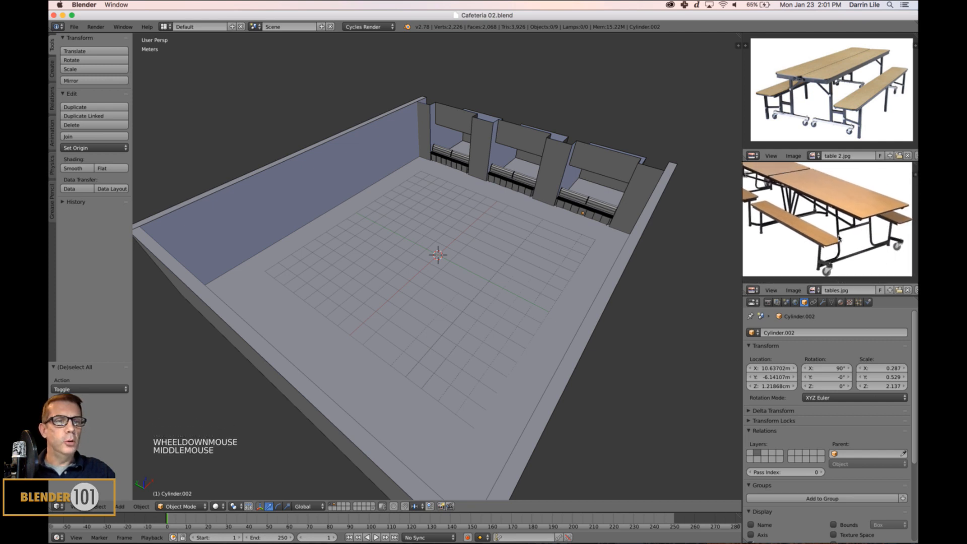
scroll(866, 250, "up", 3)
middle_click_drag(866, 250, 842, 236)
scroll(834, 209, "down", 3)
scroll(823, 225, "down", 2)
scroll(812, 231, "up", 1)
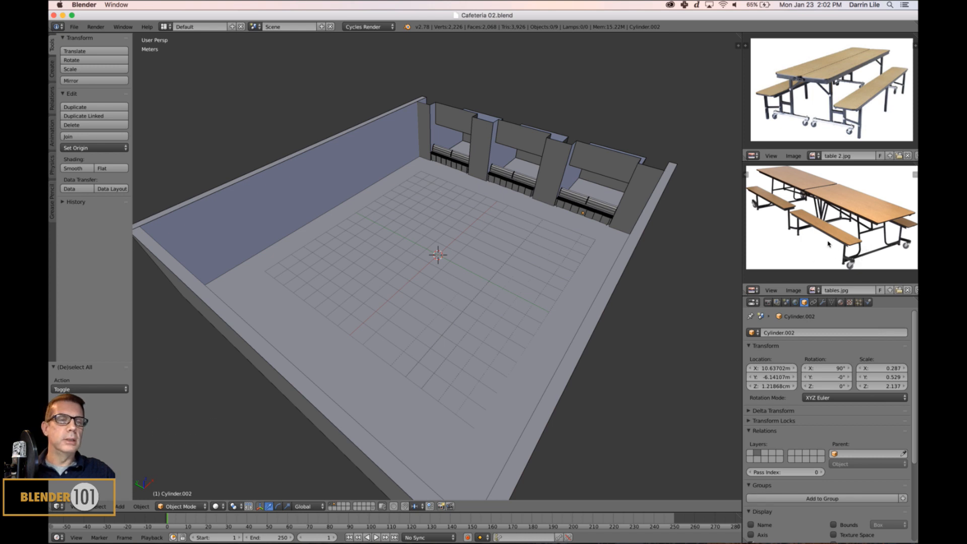
- Inspect the table 2.jpg reference image for the overall form of its tabletop and benches
scroll(866, 117, "up", 2)
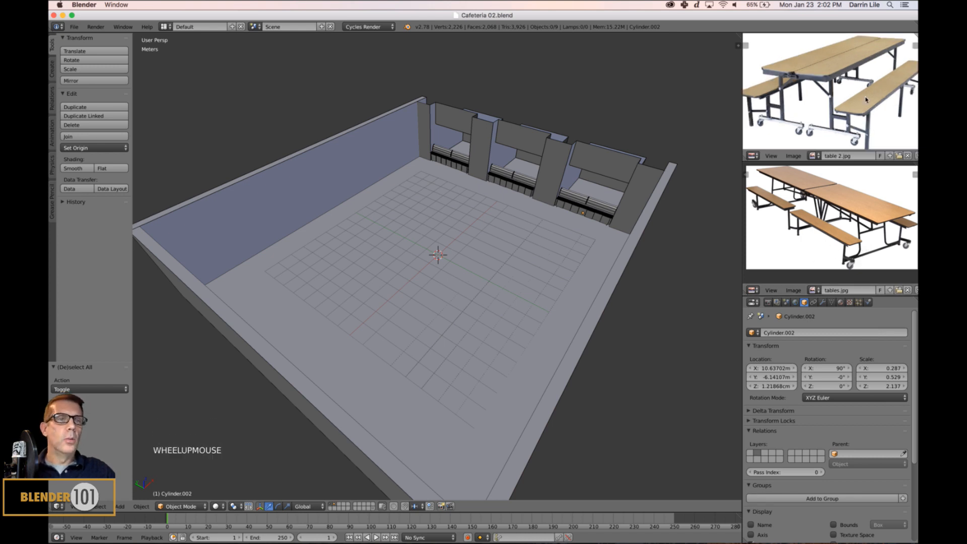
middle_click_drag(866, 117, 838, 116)
scroll(825, 95, "down", 2)
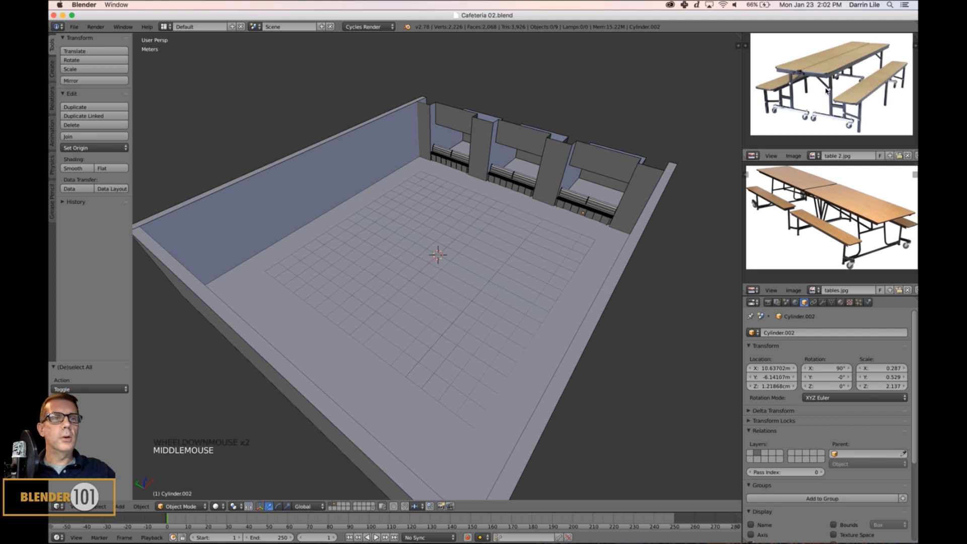
middle_click_drag(826, 90, 836, 82)
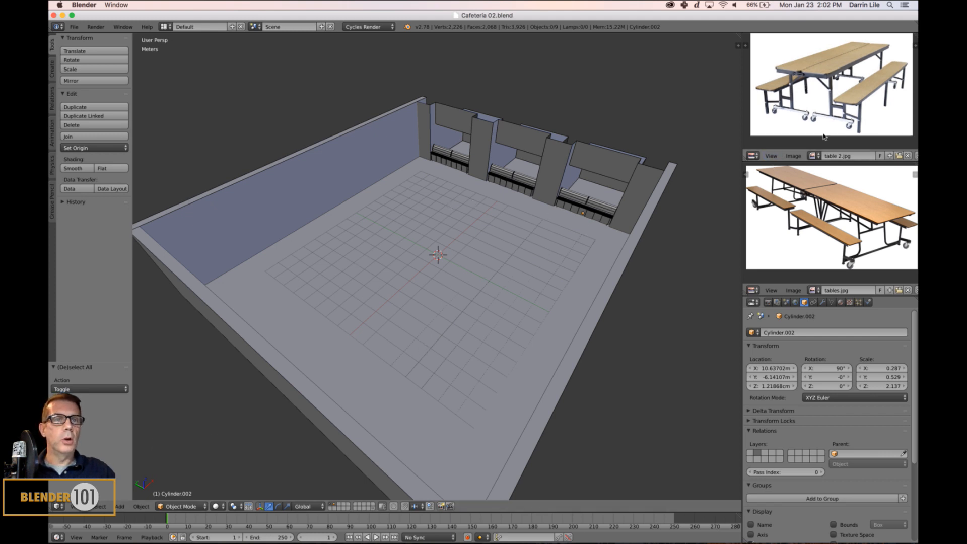
mouse_move(826, 86)
middle_mouse_down()
mouse_move(830, 78)
mouse_move(837, 87)
middle_mouse_up()
scroll(830, 78, "up", 1)
scroll(836, 81, "down", 1)
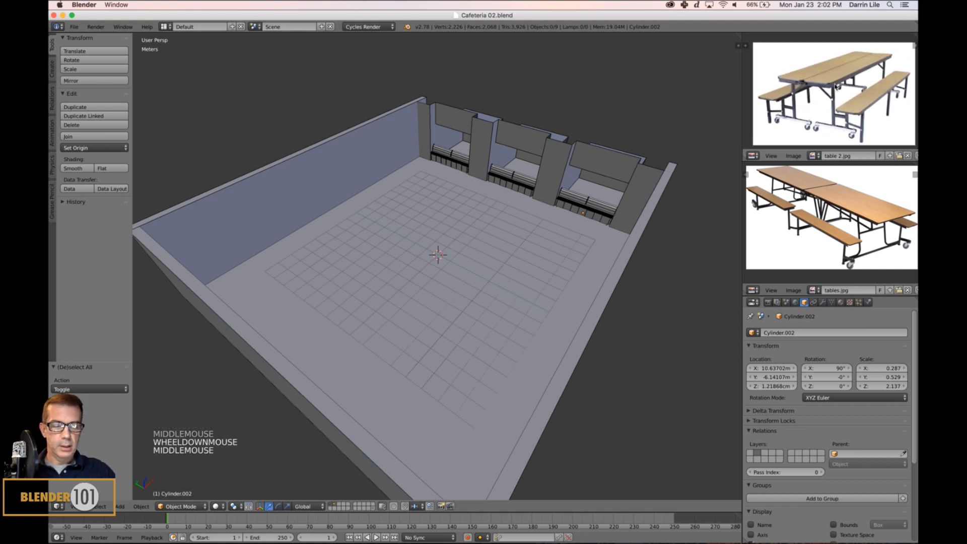
- Enlarge the table 2.jpg reference to fill the window, study its leg frames and casters, and restore the layout
key("shift+space")
scroll(508, 314, "up", 7)
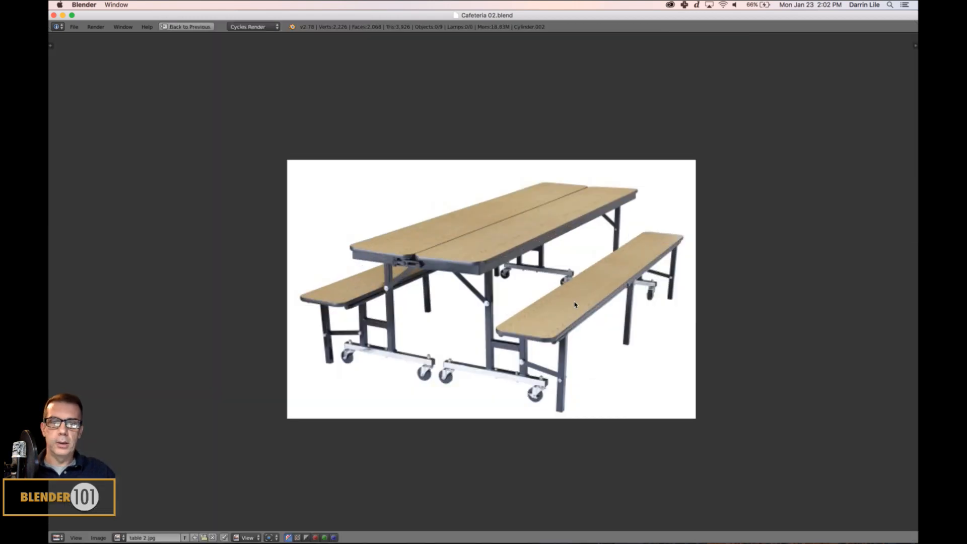
scroll(514, 254, "down", 1)
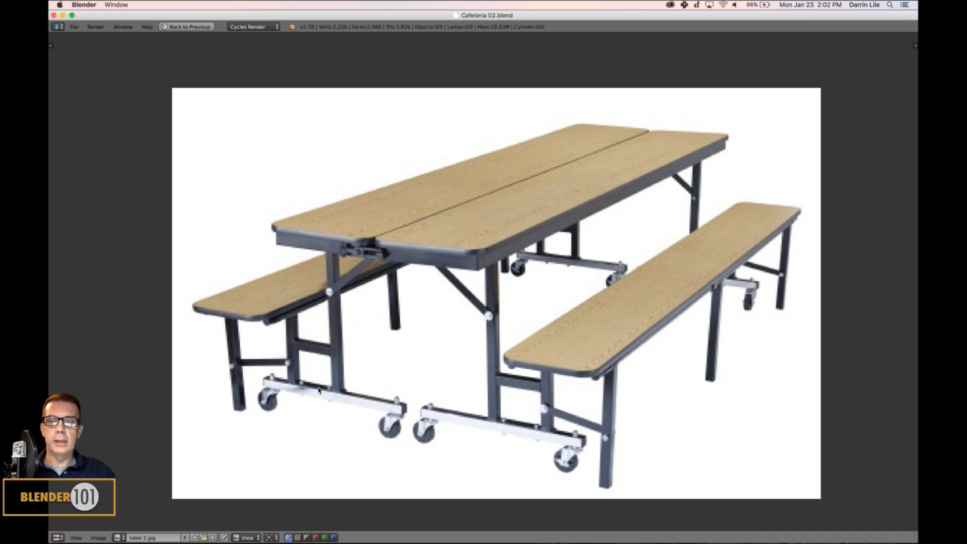
middle_click_drag(554, 351, 554, 346)
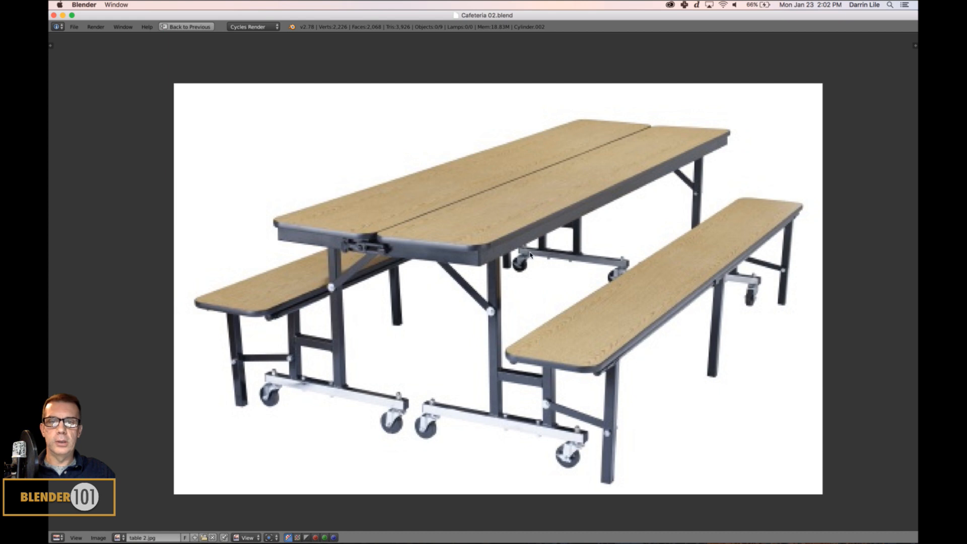
middle_click_drag(533, 255, 527, 255)
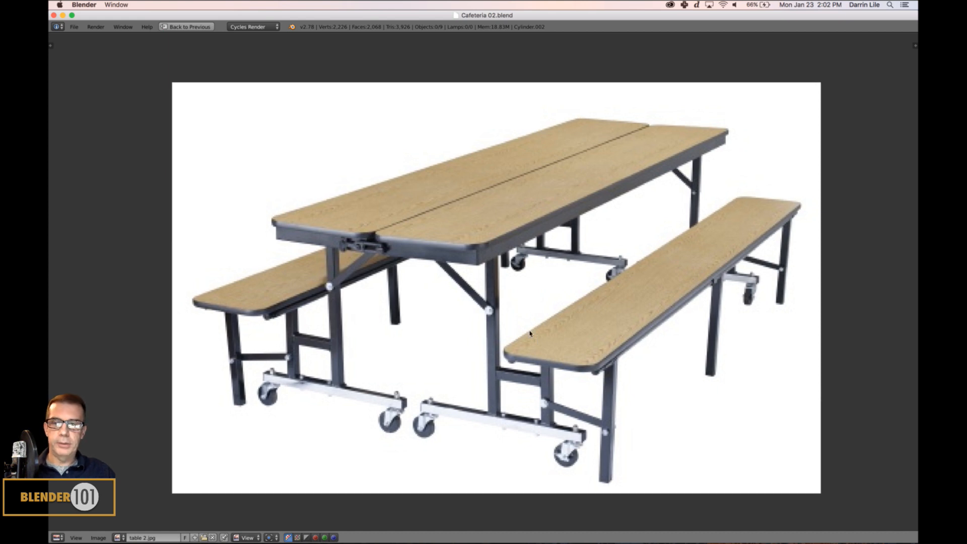
key("ctrl+Up")
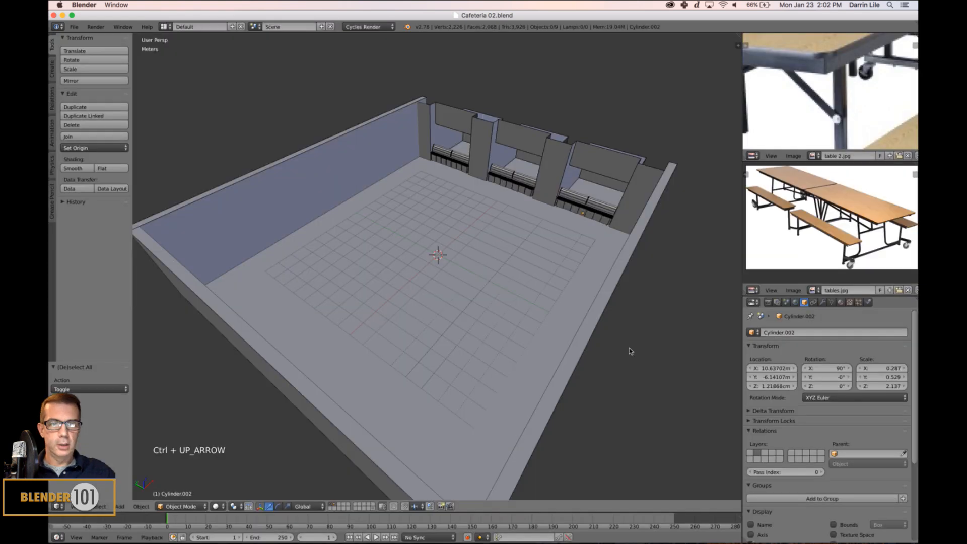
scroll(826, 113, "down", 5)
middle_click_drag(825, 113, 823, 112)
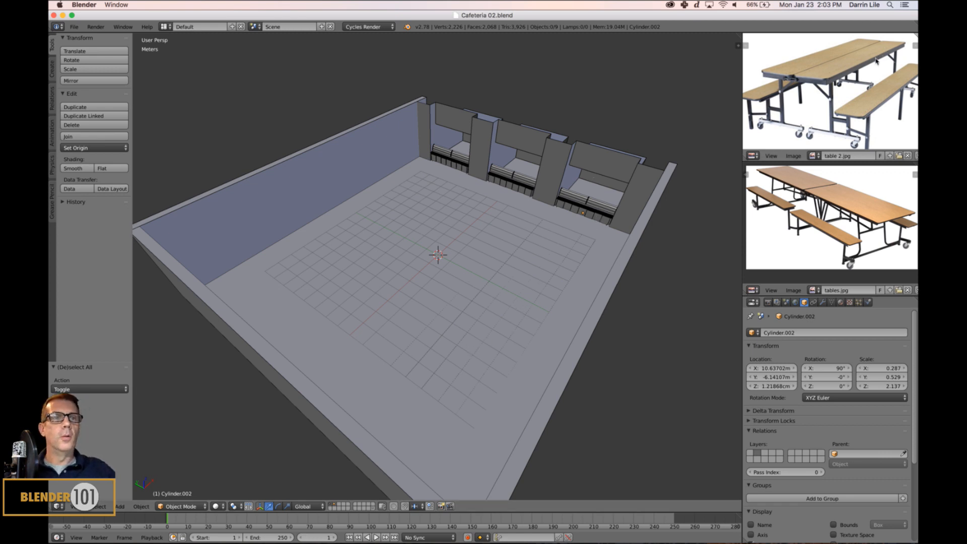
middle_click_drag(869, 68, 874, 76)
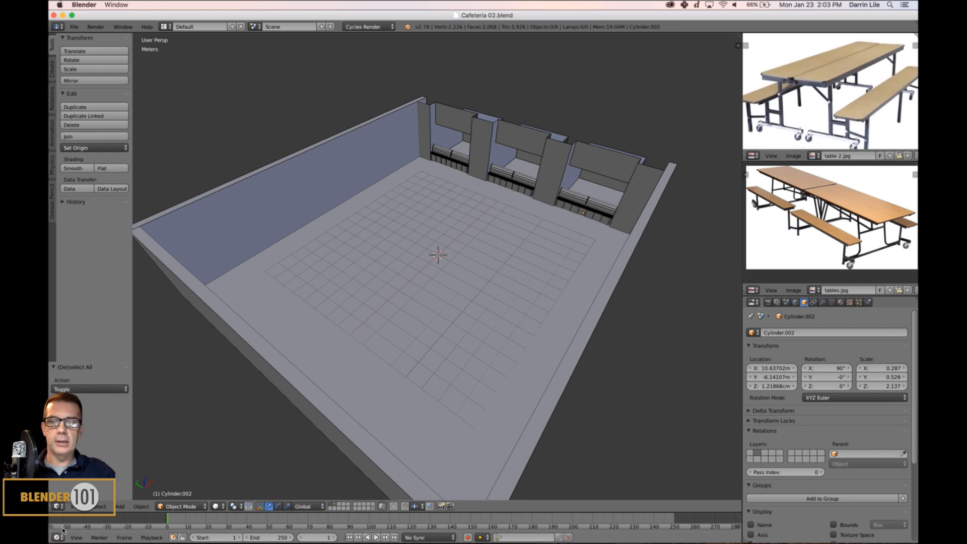
- Switch the 3D view to show only the empty third layer as the workspace for the table
left_click(340, 505)
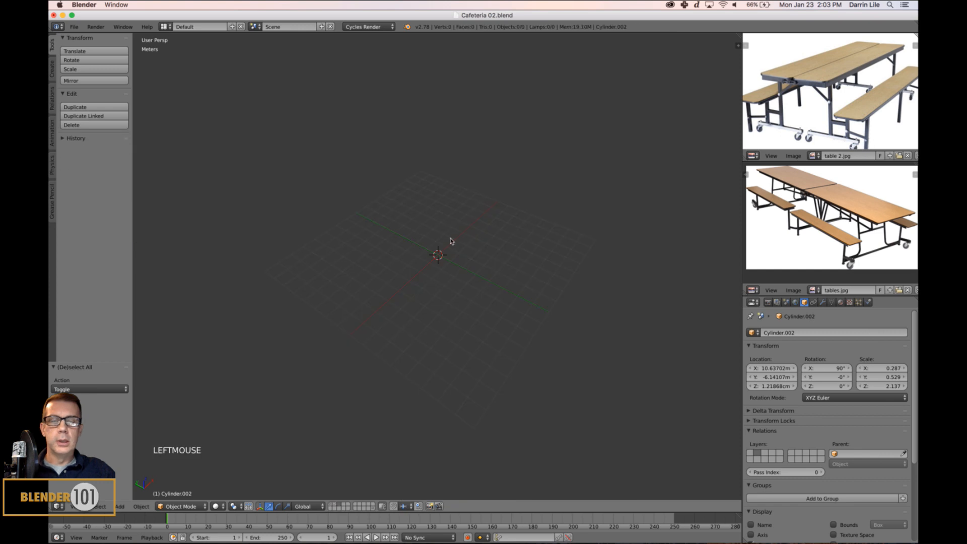
middle_click_drag(559, 289, 561, 290)
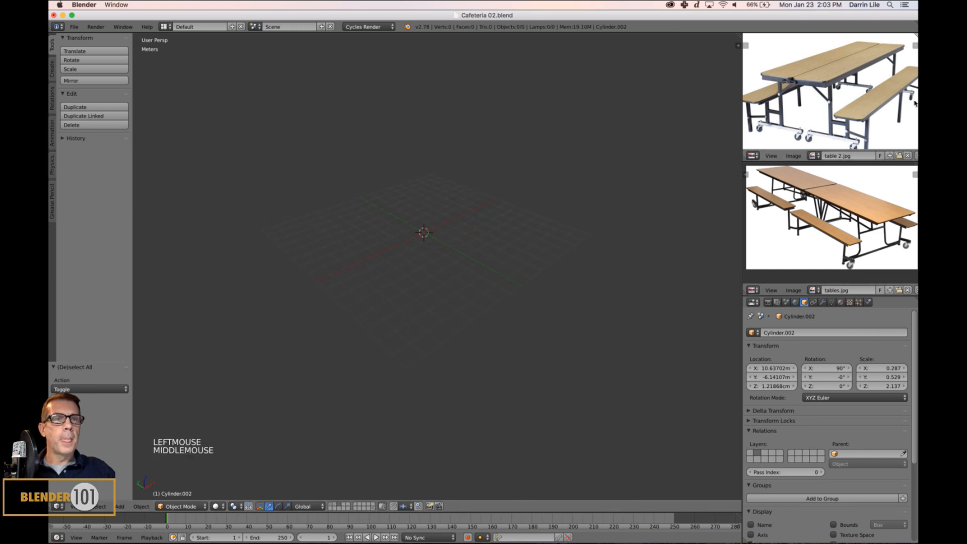
middle_click_drag(806, 128, 814, 129)
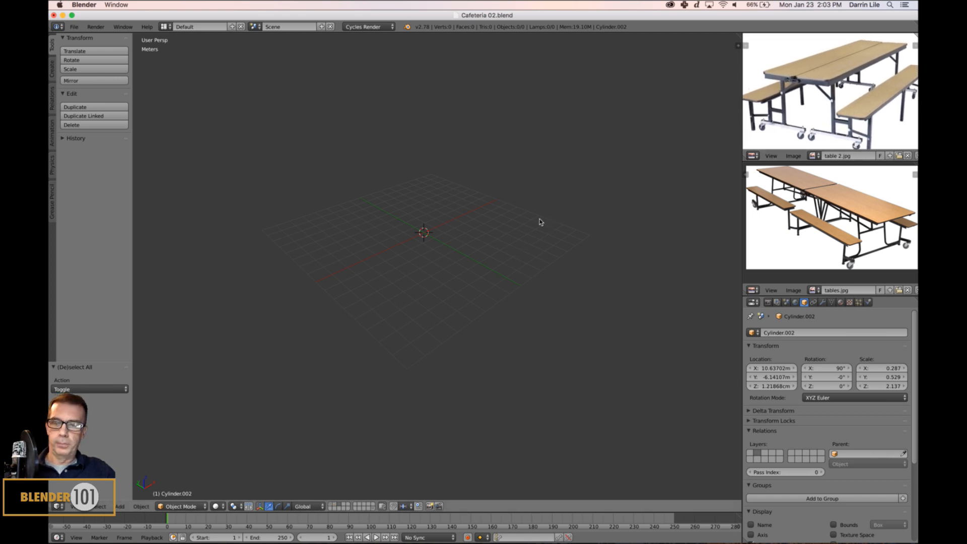
scroll(539, 221, "up", 4)
middle_click_drag(515, 220, 538, 264, "shift")
scroll(794, 129, "down", 2)
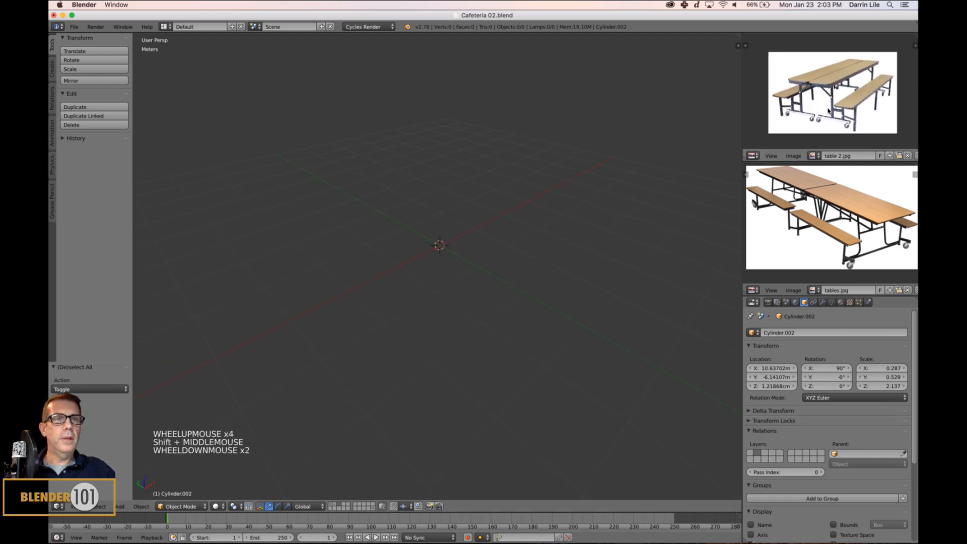
middle_click_drag(795, 129, 822, 117)
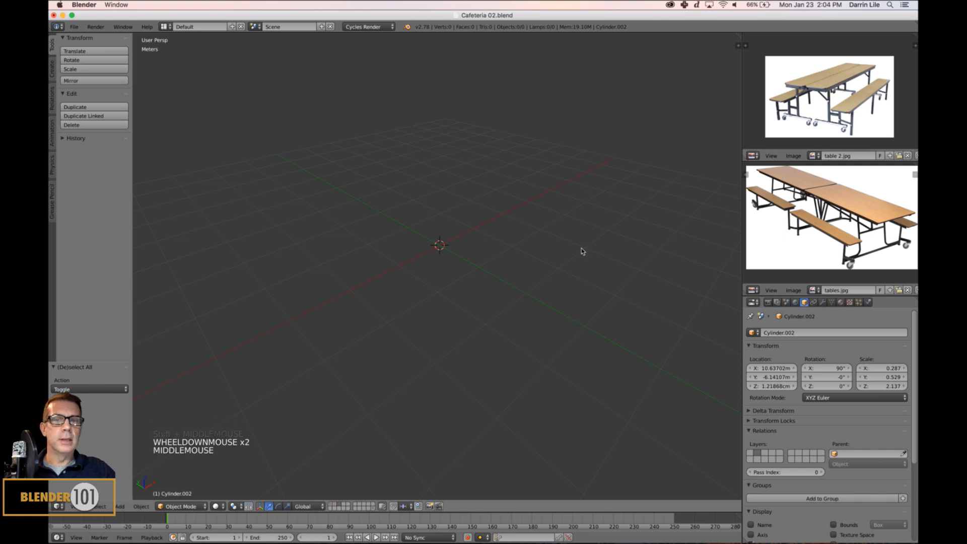
middle_click_drag(456, 254, 348, 215)
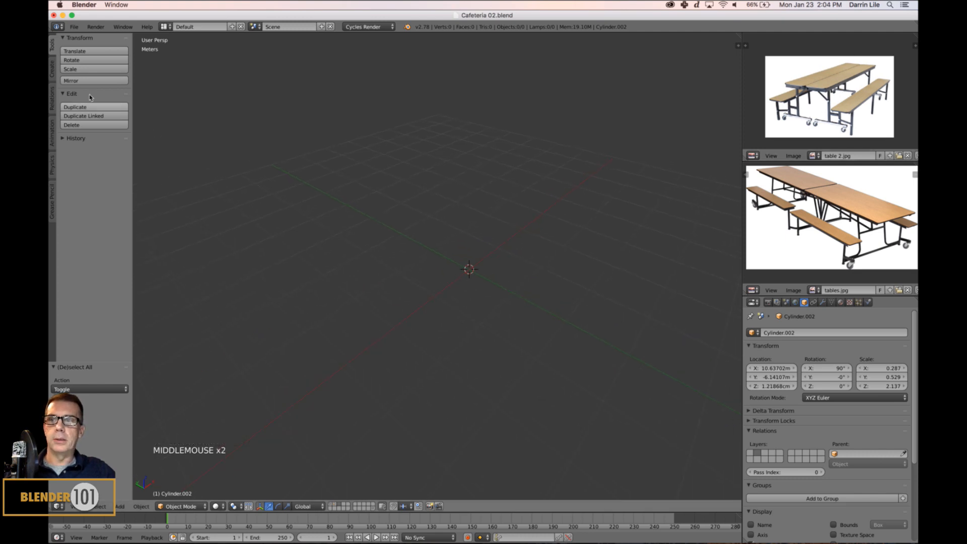
- Add a cube mesh at the 3D cursor and flatten it along Z to a scale of about 0.049
key("shift+a")
mouse_move(433, 155)
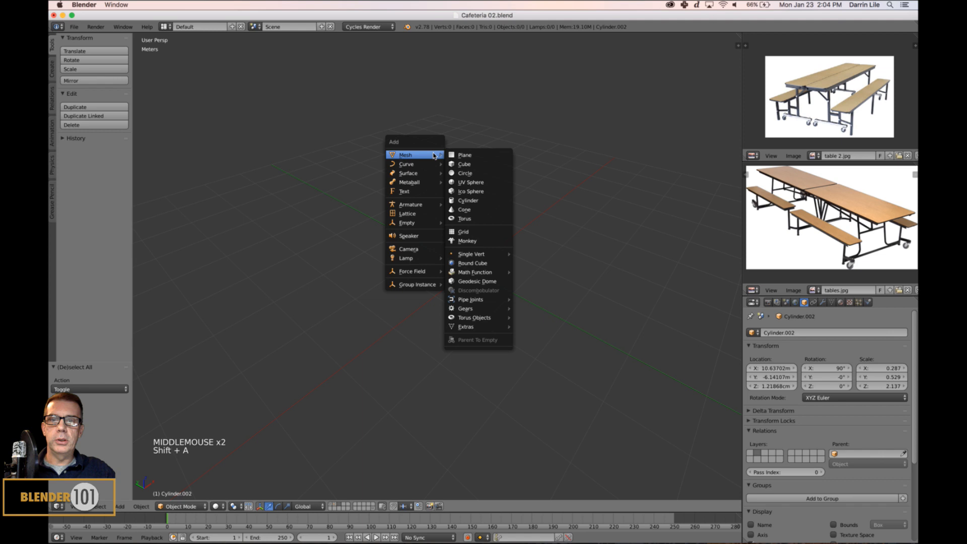
left_click(464, 164)
key("s")
key("z")
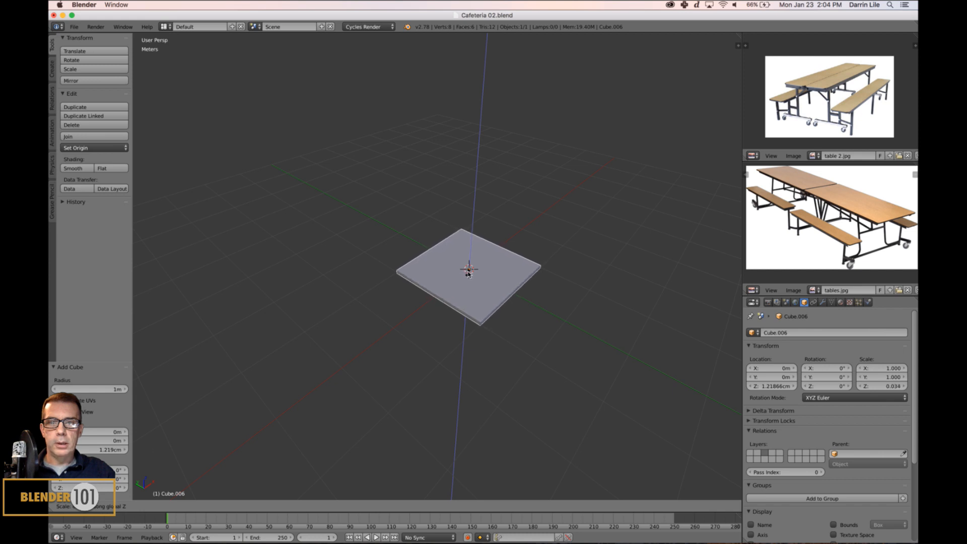
left_click(468, 274)
- Move the flattened cube about 1.01 m along the positive X axis, placing one edge beside the origin
scroll(534, 317, "up", 3)
mouse_move(533, 317)
middle_mouse_down()
mouse_move(568, 351)
mouse_move(529, 317)
middle_mouse_up()
key("KP_Decimal")
scroll(569, 348, "down", 3)
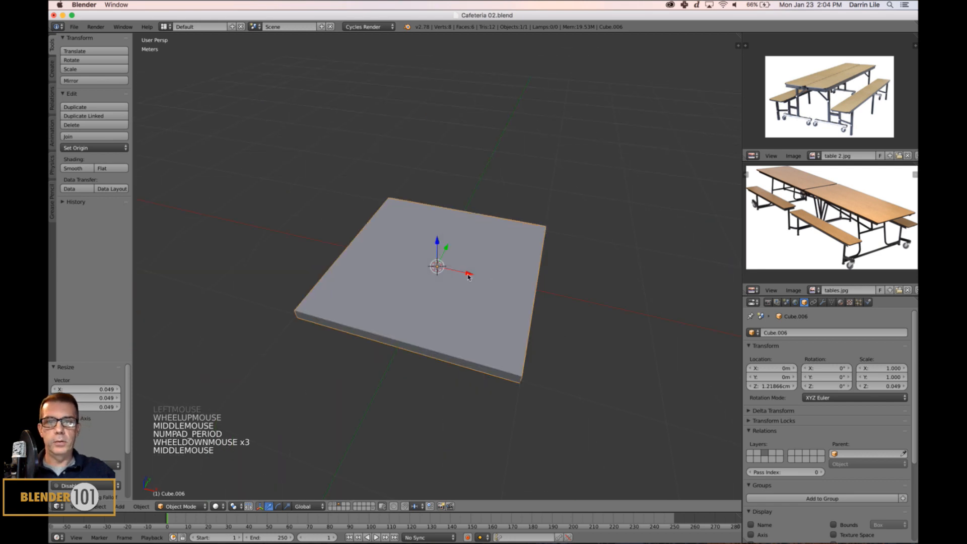
left_click_drag(468, 275, 564, 307)
scroll(563, 312, "down", 1)
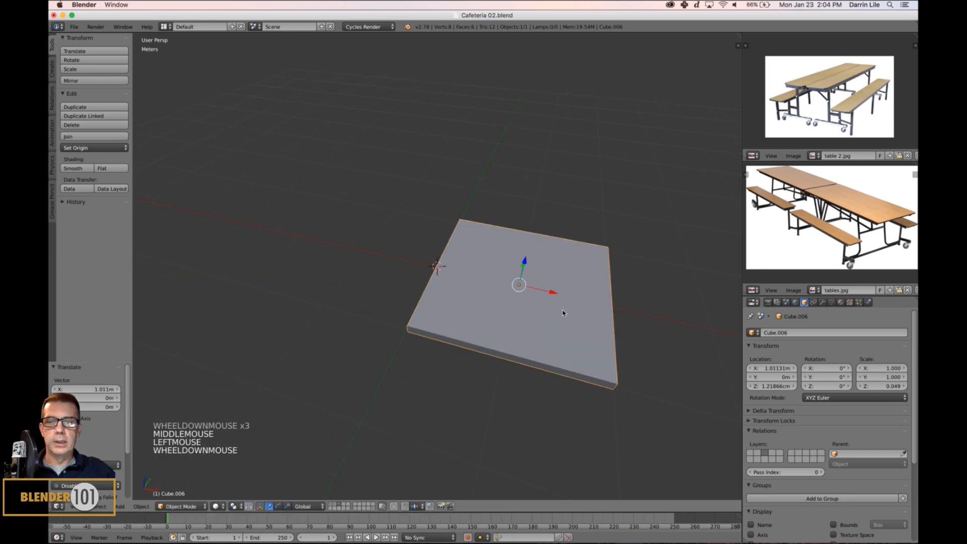
- Shape the slab into a long, narrow tabletop by scaling it to about 2.414 along Y and 0.666 along X
scroll(562, 313, "down", 2)
middle_click_drag(566, 315, 567, 325)
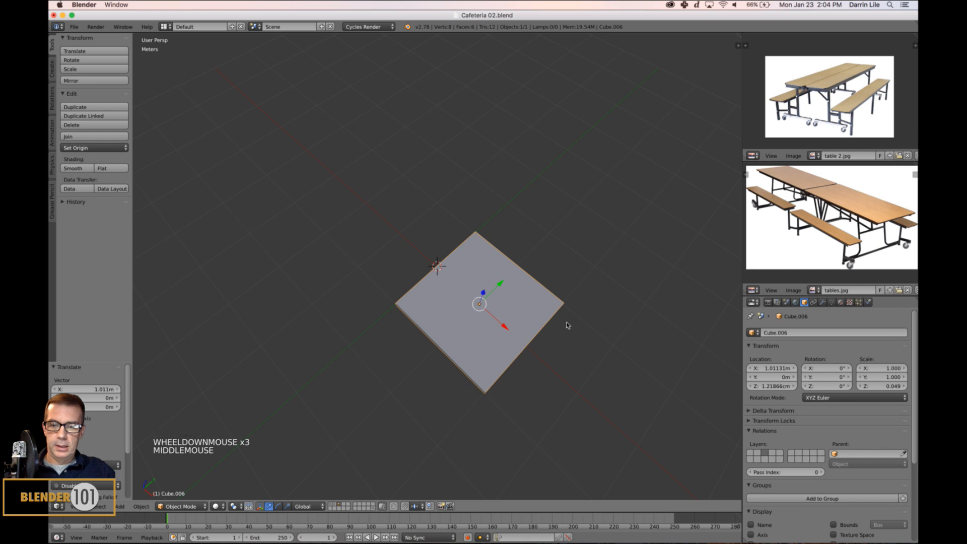
key("s")
key("y")
left_click(597, 381)
middle_click_drag(598, 381, 605, 370)
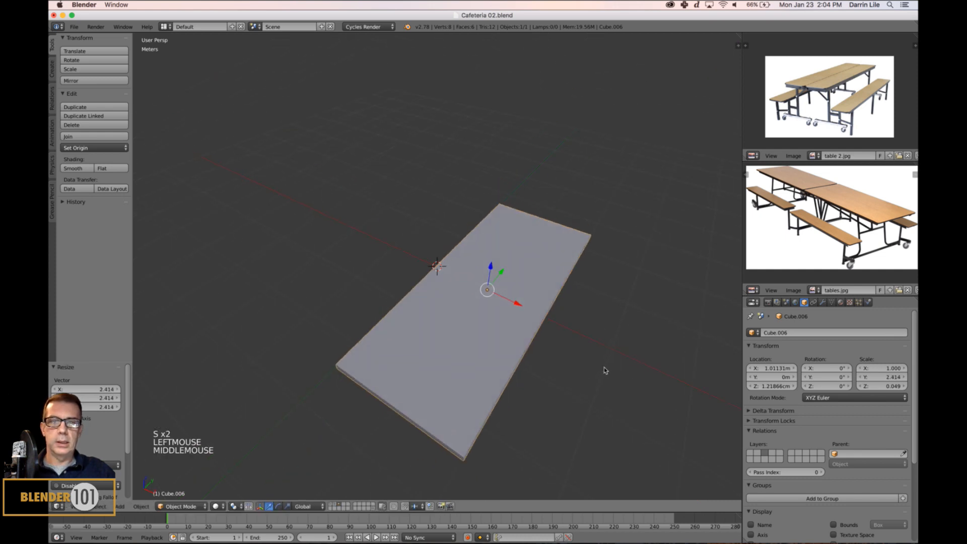
key("s")
key("x")
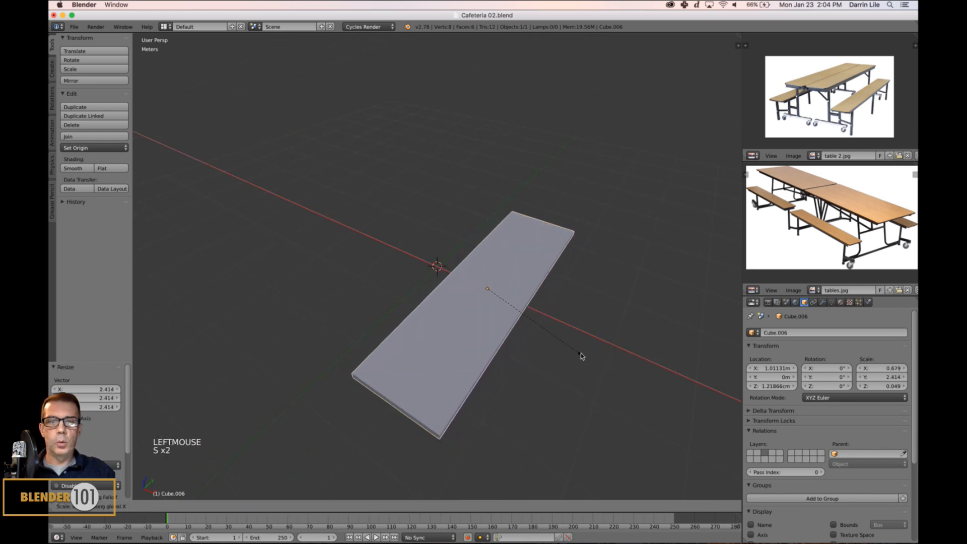
left_click(579, 353)
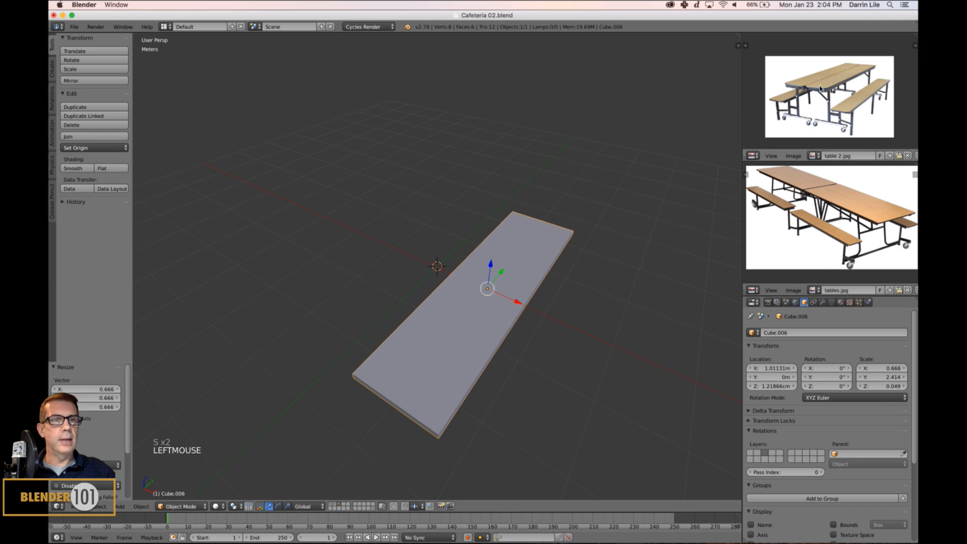
- Join the two reference image areas into one showing table 2.jpg, enlarge the picture, and resize the area to fit it
right_click(851, 161)
left_click(850, 163)
left_click(847, 189)
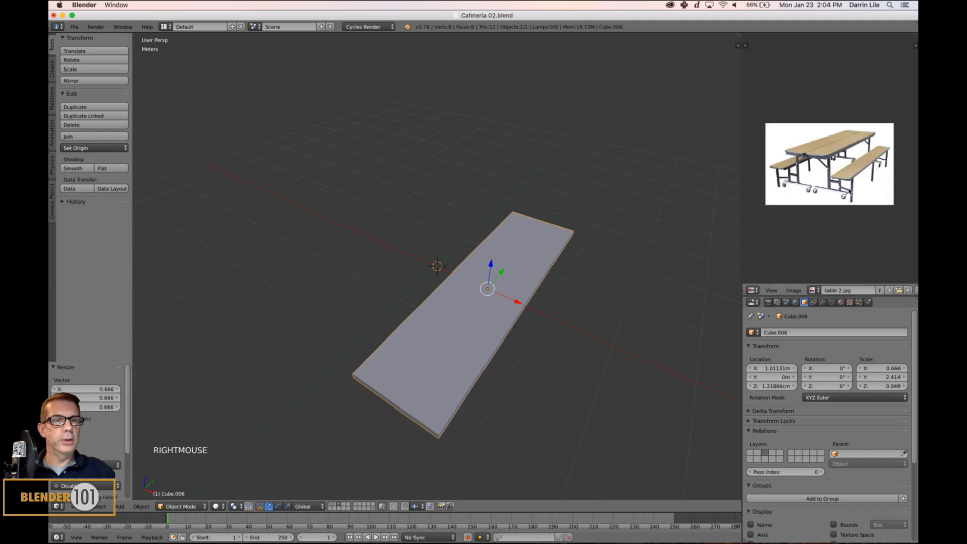
scroll(850, 196, "up", 3)
middle_click_drag(851, 198, 868, 203)
scroll(861, 202, "down", 1)
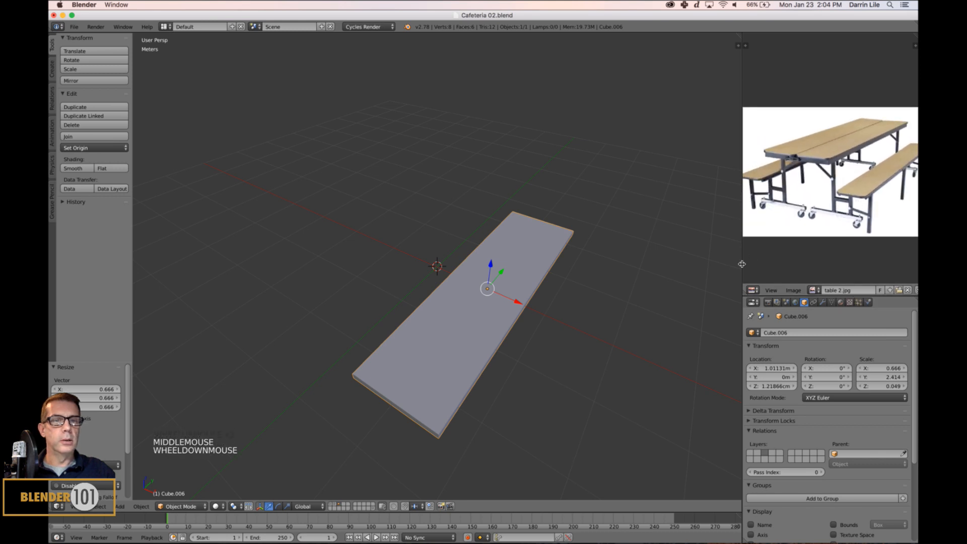
left_click_drag(742, 264, 728, 264)
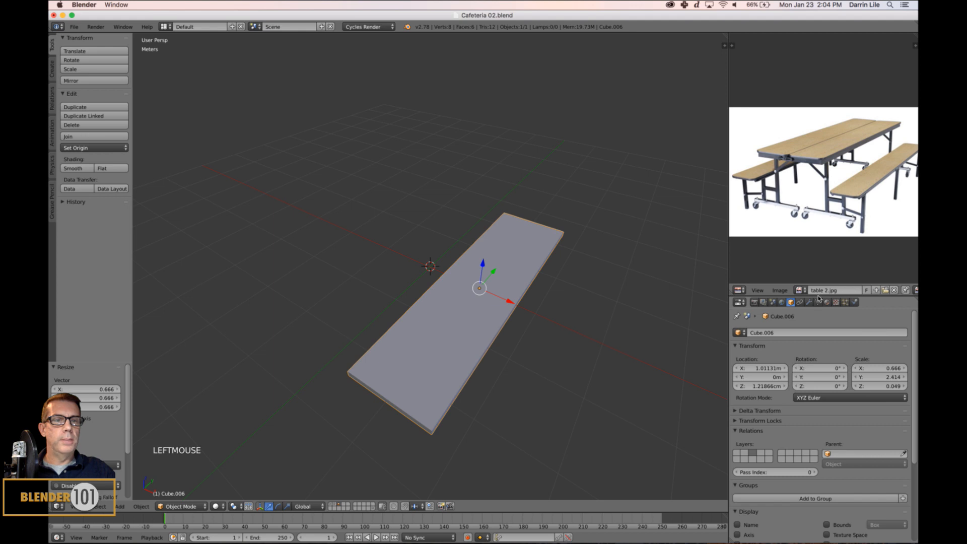
left_click_drag(819, 297, 818, 229)
- Narrow the tabletop slab to a scale of about 0.560 along X
mouse_move(492, 319)
middle_mouse_down()
mouse_move(491, 297)
mouse_move(496, 322)
middle_mouse_up()
scroll(487, 316, "down", 1)
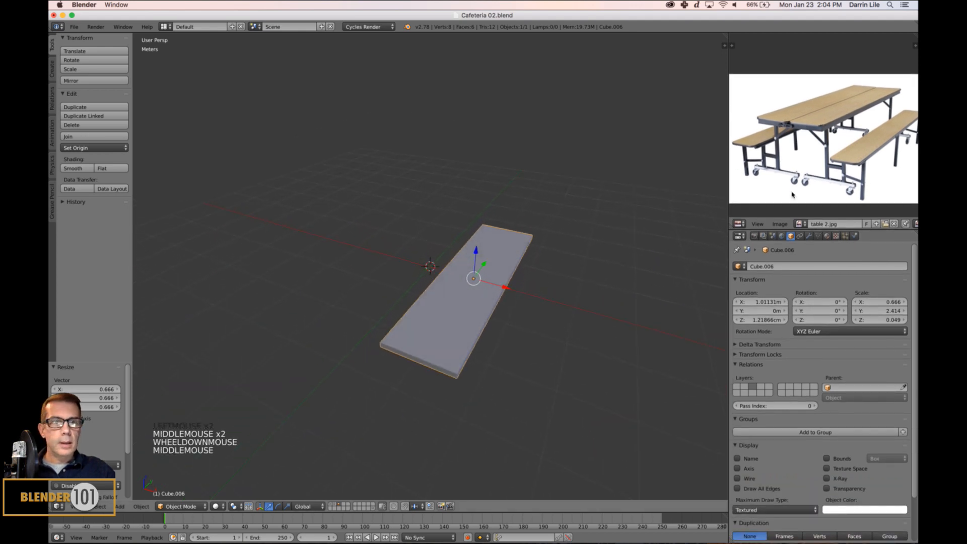
key("s")
key("s")
left_click(491, 278)
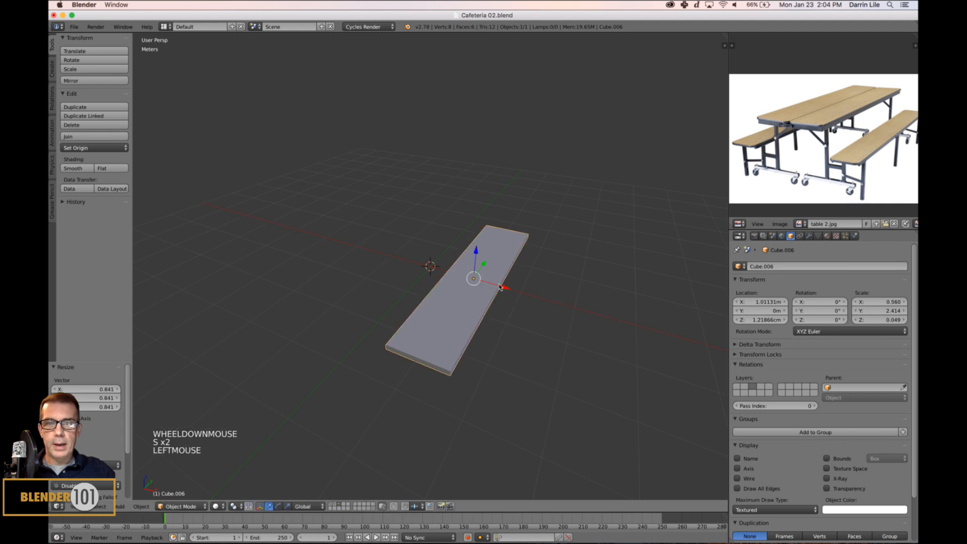
- Move the slab back along X to about 57.2 cm so its inner edge lies near the origin
left_click_drag(500, 283, 481, 291)
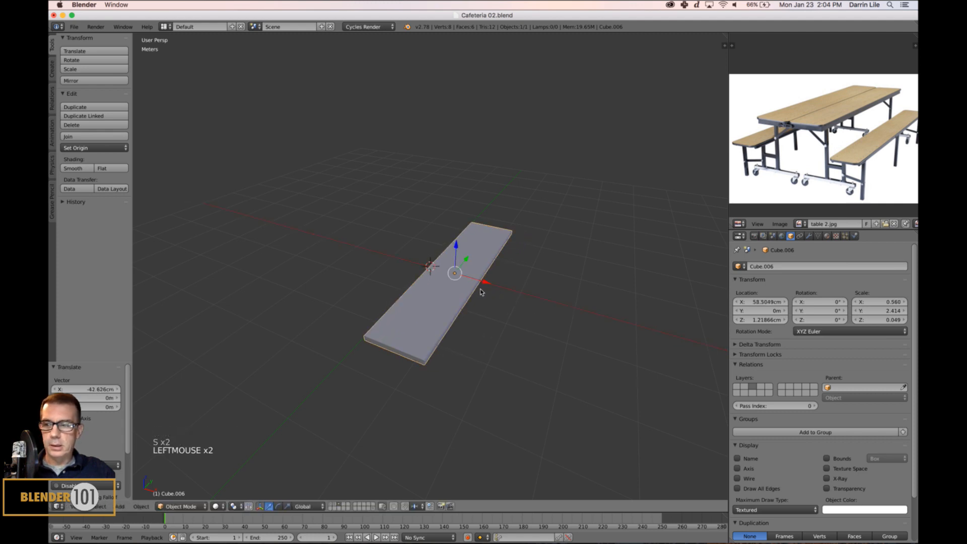
key("KP_Decimal")
middle_click_drag(466, 300, 467, 290)
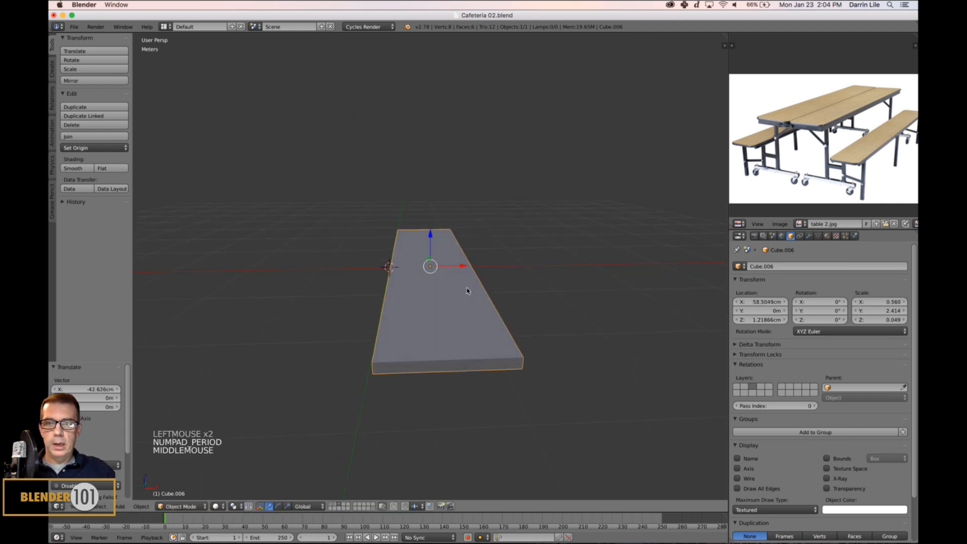
left_click_drag(465, 268, 462, 273)
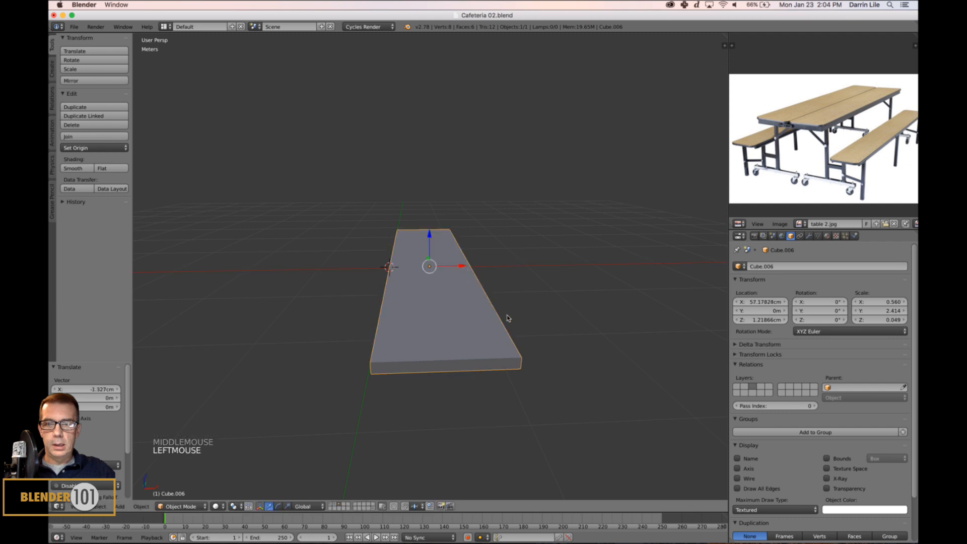
- Scale the slab down to about 0.497 along X and 2.37 along Y
key("s")
key("s")
left_click(498, 320)
middle_click_drag(498, 319, 475, 319)
key("s")
key("s")
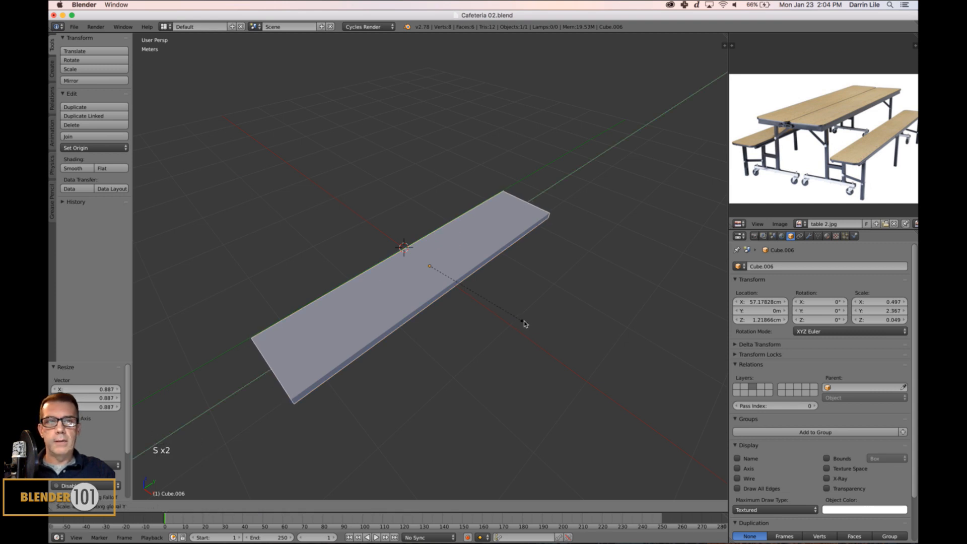
left_click(524, 324)
- Lengthen the slab to a scale of about 2.551 along Y
scroll(523, 326, "down", 3)
middle_click_drag(523, 325, 607, 296)
key("s")
key("s")
key("s")
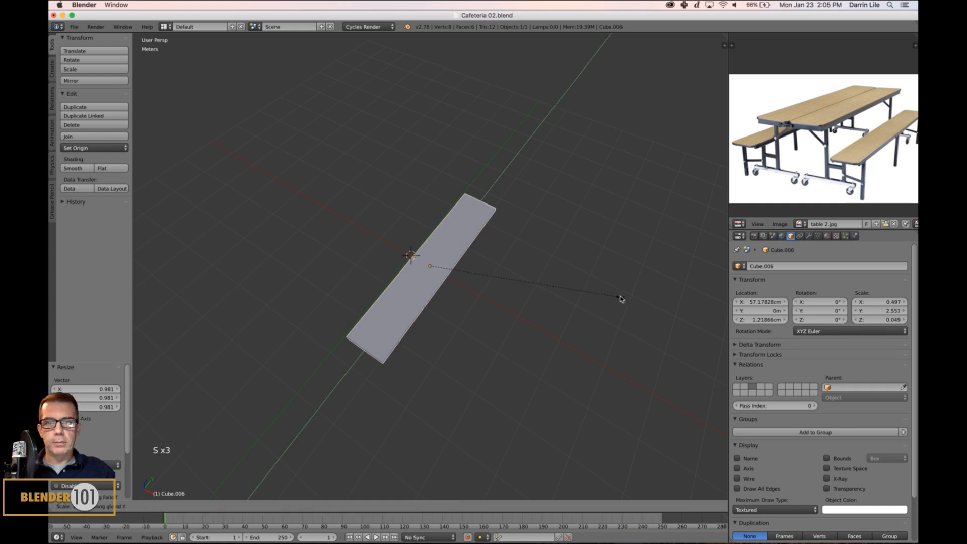
left_click(620, 298)
- Adjust the slab's X location to about 53.5 cm, leaving a slight gap between its inner edge and the Y axis
middle_click_drag(582, 311, 604, 284)
scroll(590, 291, "up", 2)
scroll(584, 299, "up", 2)
left_click_drag(493, 248, 488, 289, "shift")
key("ctrl+z")
mouse_move(488, 289)
middle_mouse_down()
mouse_move(495, 298)
mouse_move(498, 284)
middle_mouse_up()
left_click_drag(482, 240, 488, 251)
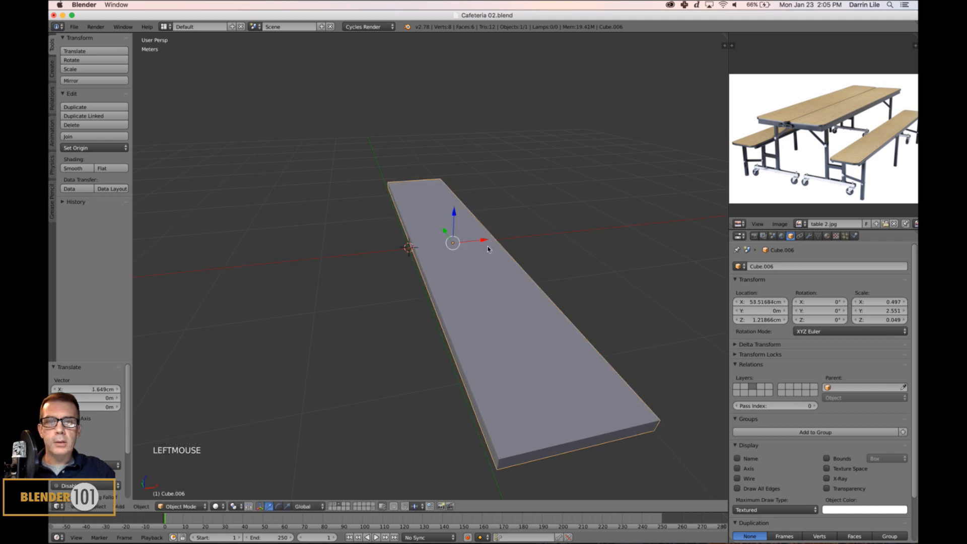
- Try a duplicate of the slab about 1.016 m along negative X as the second tabletop half, and delete the copy
middle_click_drag(488, 250, 522, 299)
scroll(525, 288, "down", 2)
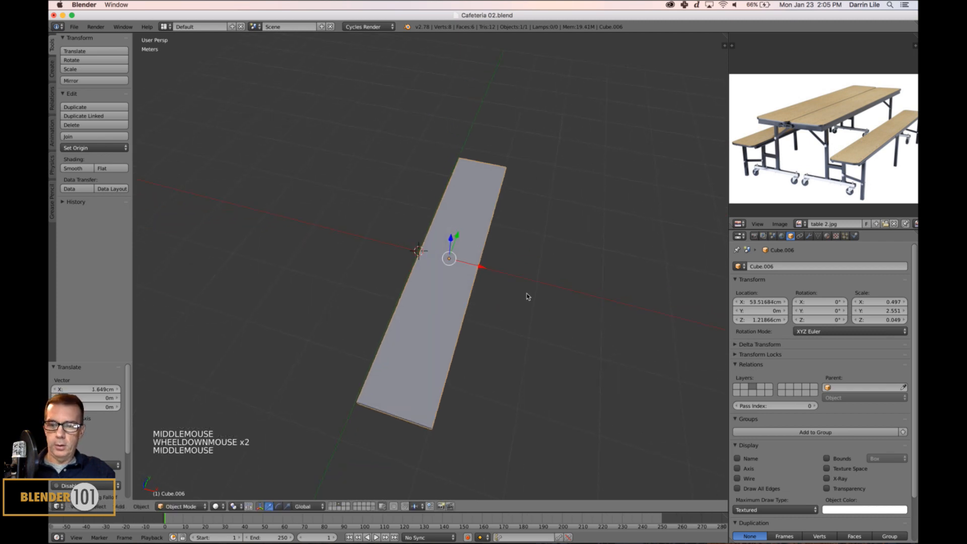
key("shift+d")
key("x")
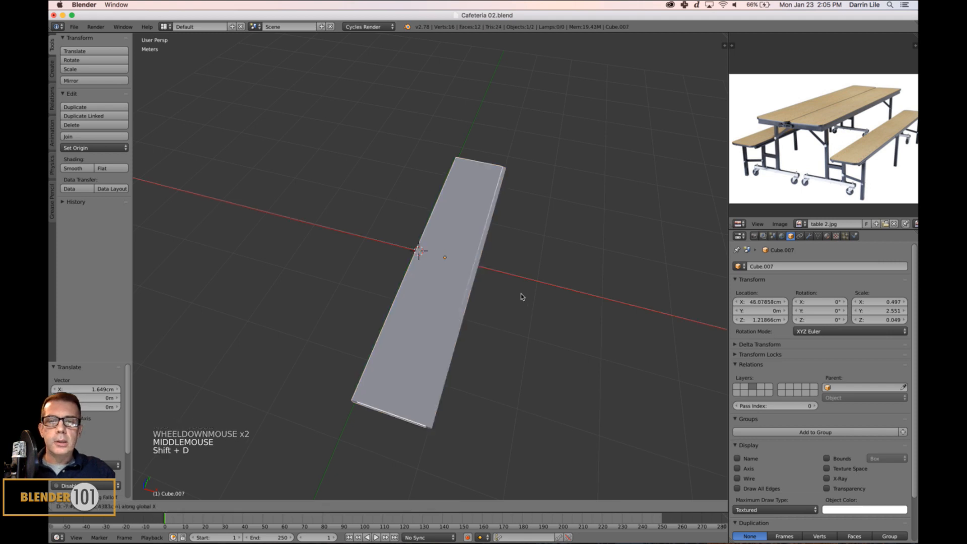
left_click(468, 291)
middle_click_drag(479, 301, 418, 290)
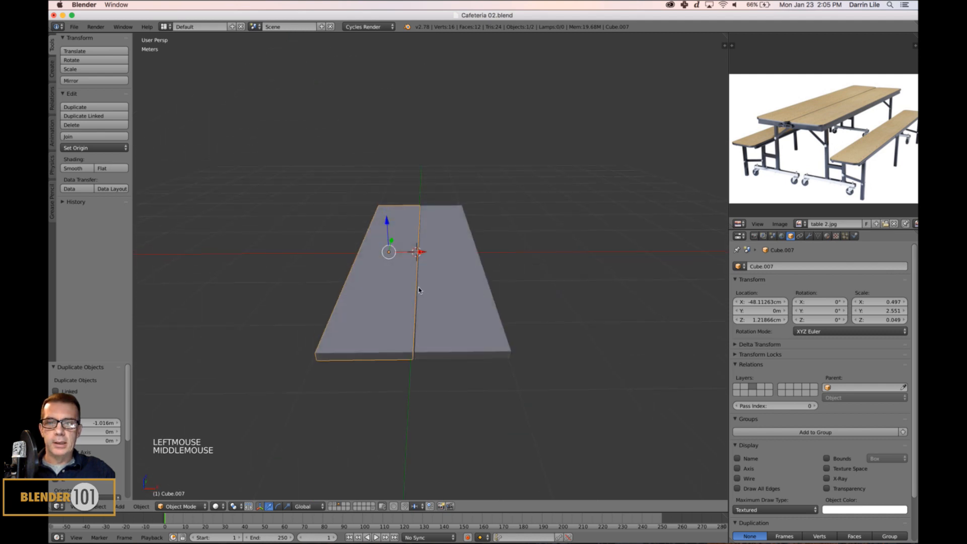
key("x")
left_click(413, 291)
- Select the original slab and add a Mirror modifier to it
middle_click_drag(477, 287, 671, 282)
right_click(468, 302)
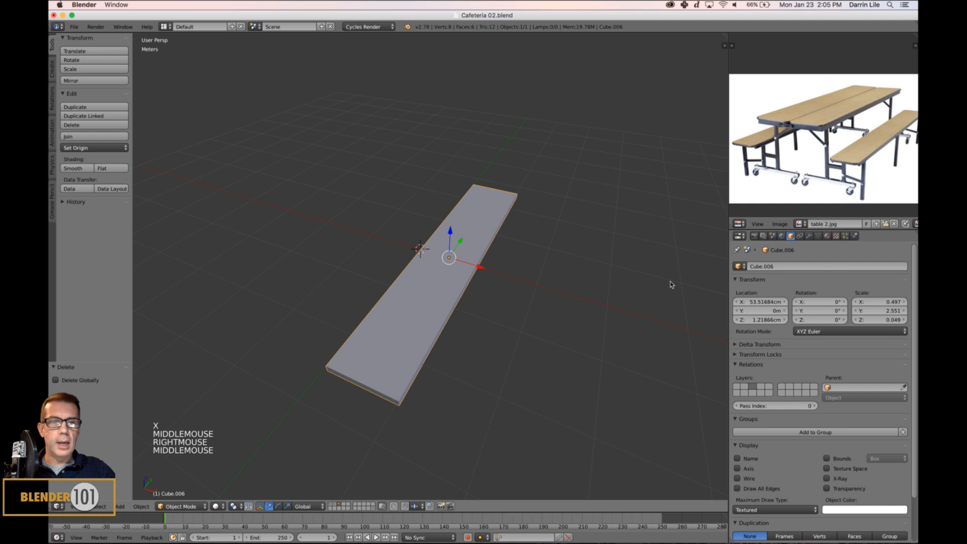
left_click(809, 236)
left_click(796, 266)
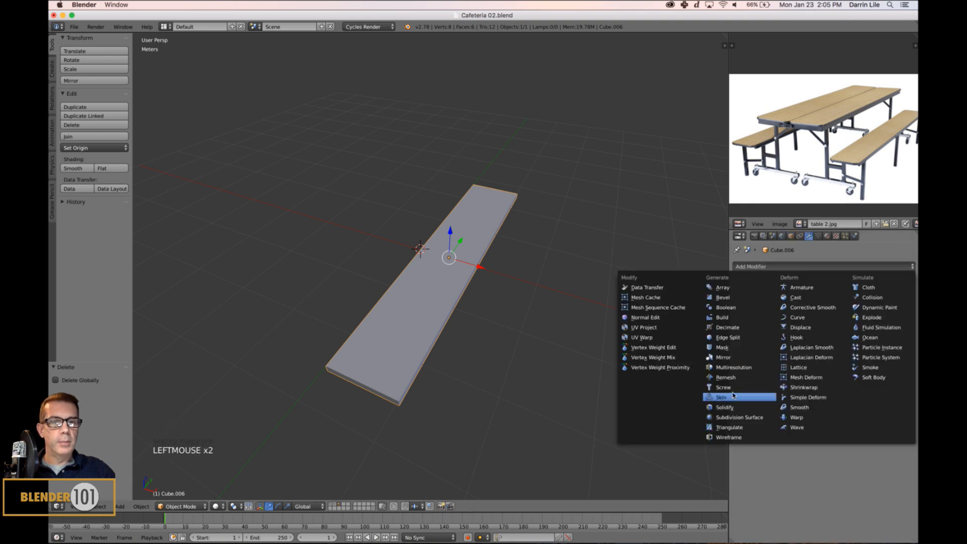
left_click(724, 358)
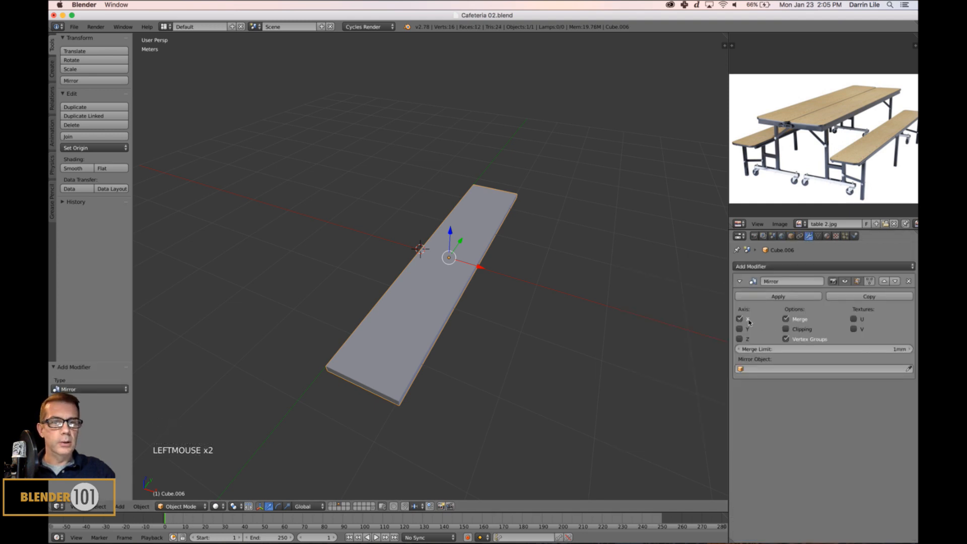
- Try mirroring the slab along Y, and return the Mirror modifier to the X axis only
middle_click_drag(629, 313, 595, 310)
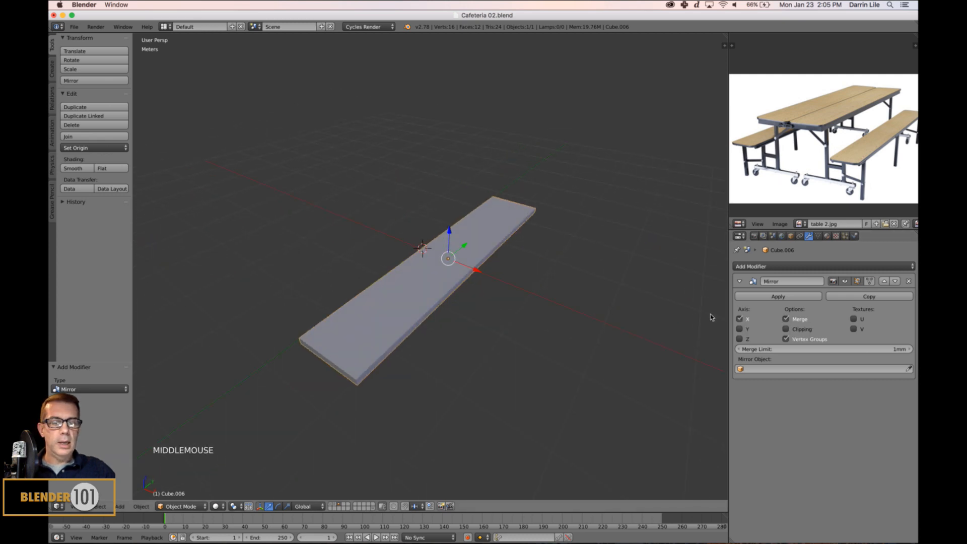
middle_click_drag(712, 317, 710, 324)
left_click(739, 328)
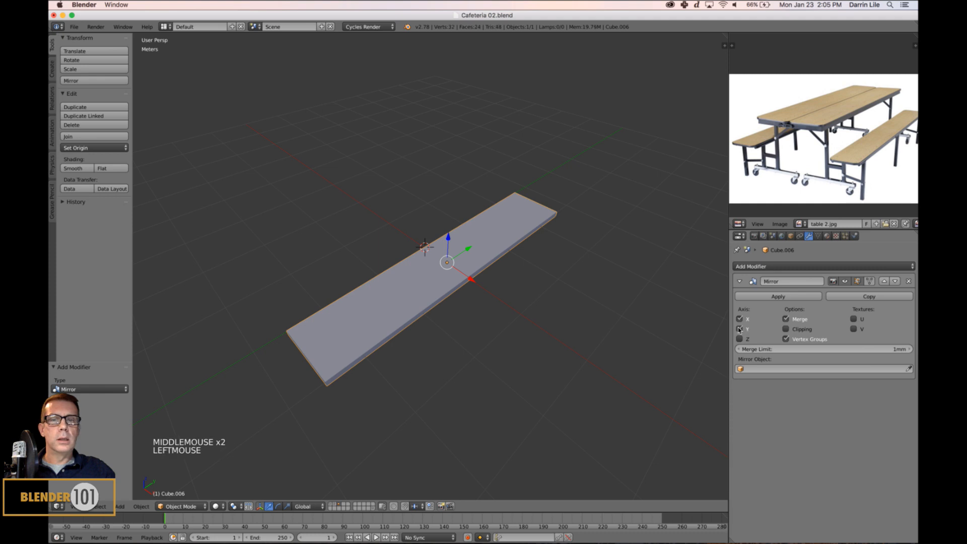
left_click(740, 329)
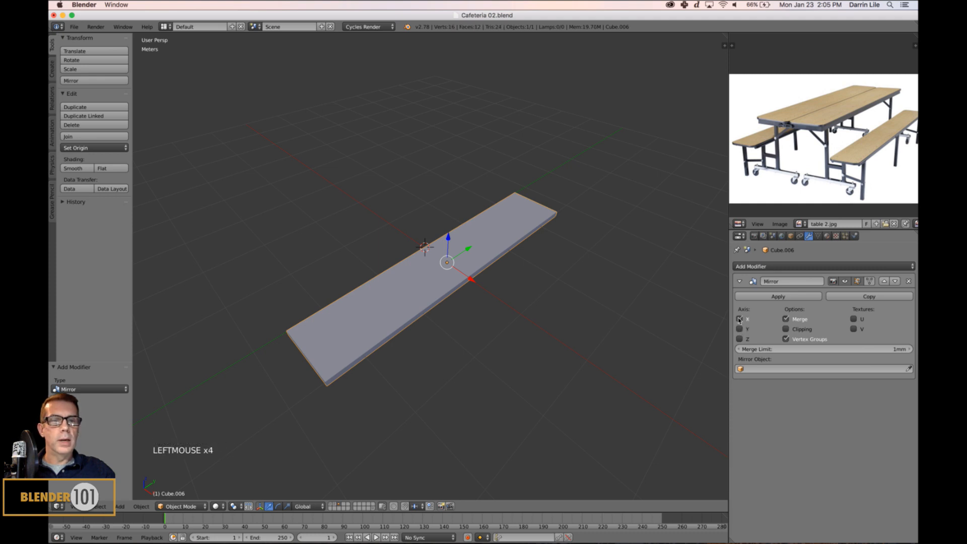
- Reset the 3D cursor to the world centre and set the slab's origin to the 3D cursor
middle_click_drag(599, 326, 622, 320)
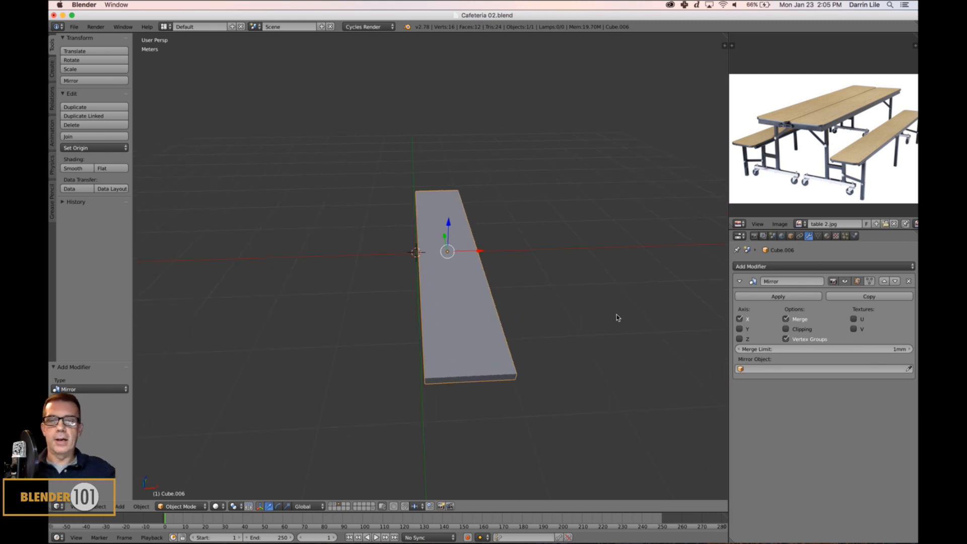
middle_click_drag(484, 259, 572, 291)
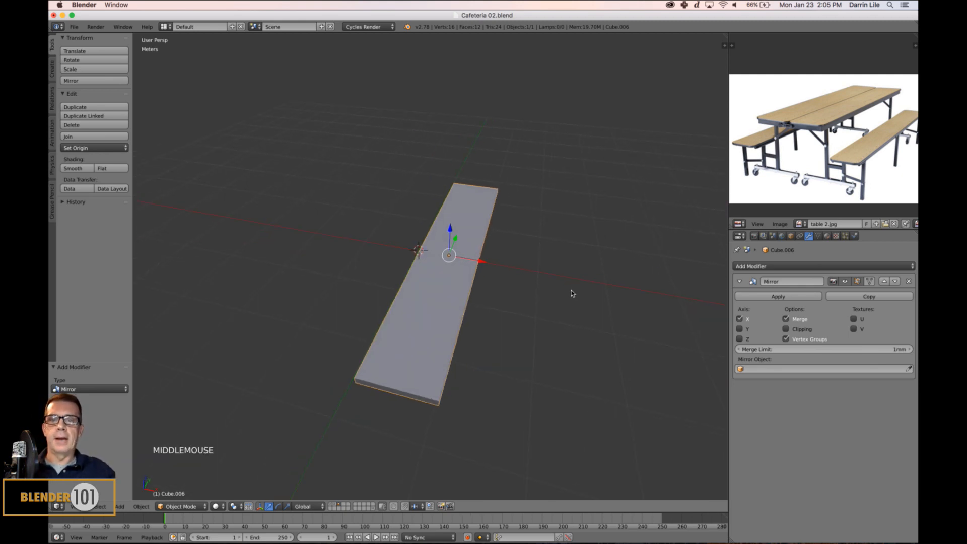
scroll(558, 331, "up", 1)
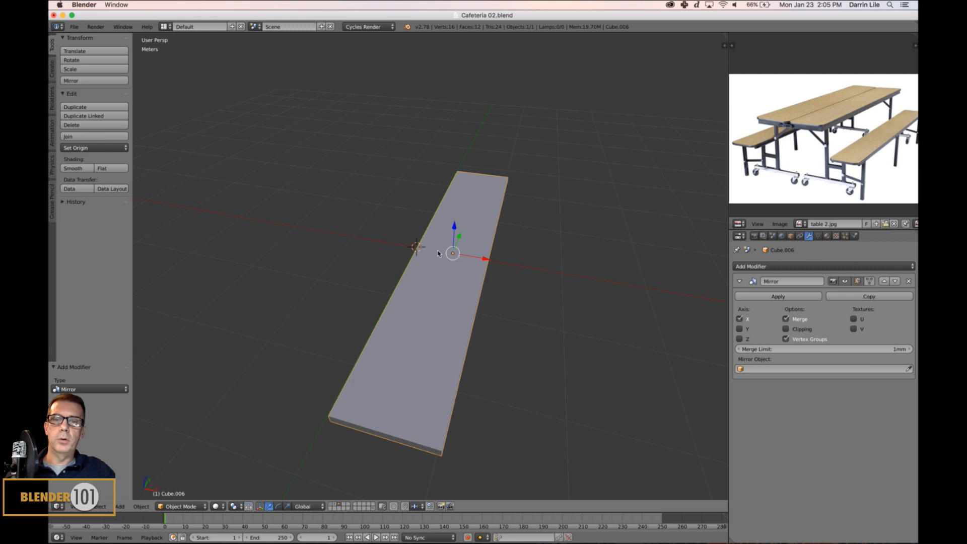
middle_click_drag(510, 303, 507, 299)
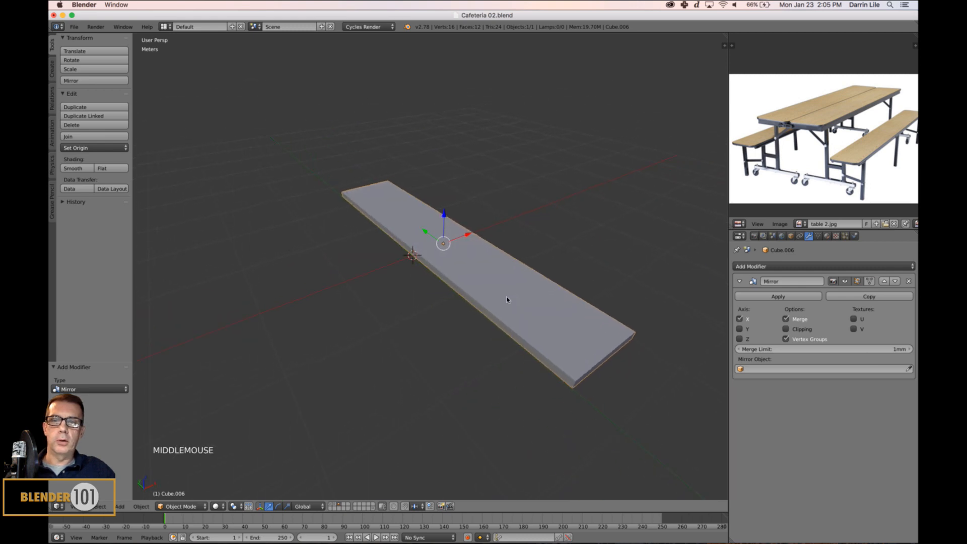
mouse_move(434, 301)
middle_mouse_down()
mouse_move(442, 279)
mouse_move(430, 305)
middle_mouse_up()
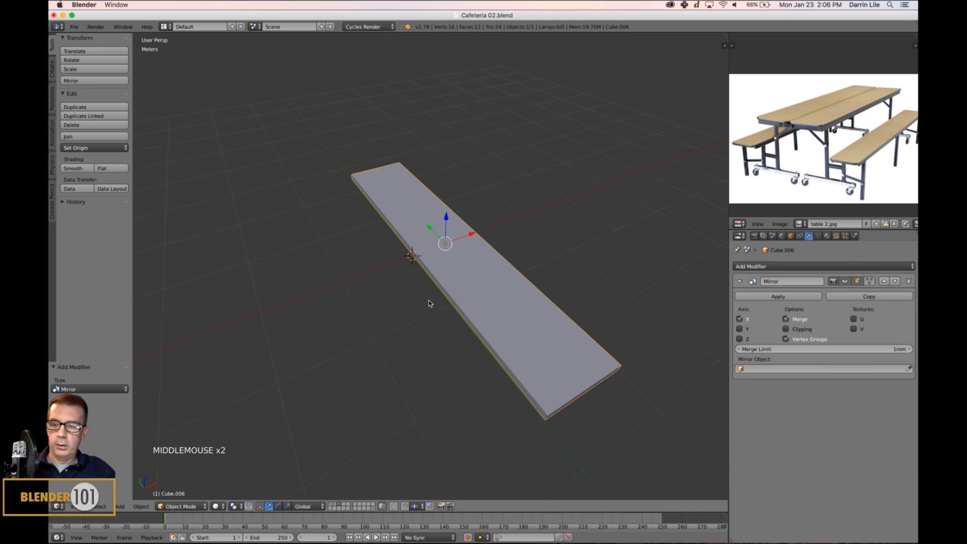
key("shift+c")
mouse_move(468, 318)
middle_mouse_down()
mouse_move(455, 317)
mouse_move(468, 316)
middle_mouse_up()
left_click(81, 146)
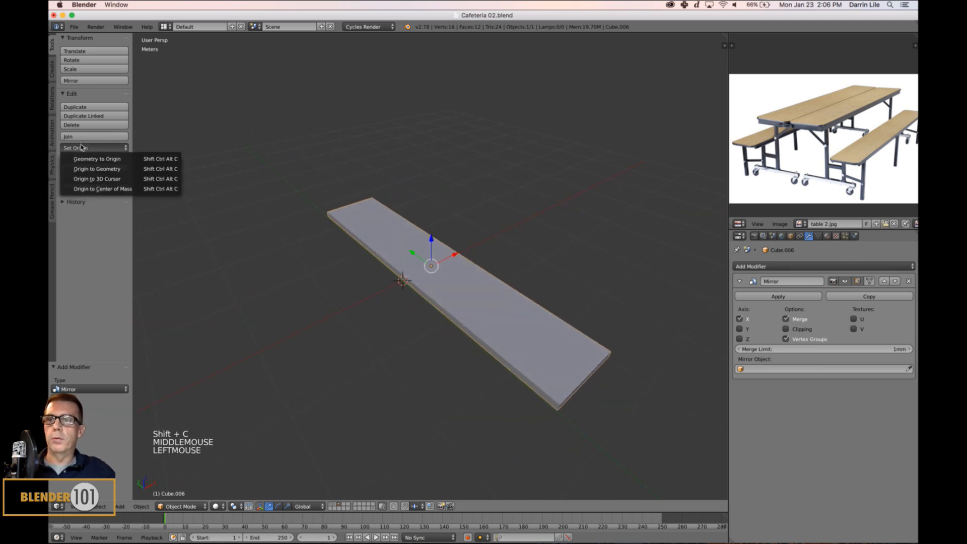
left_click(93, 179)
- Examine the gap between the two mirrored tabletop halves up close
middle_click_drag(367, 318, 531, 319)
scroll(466, 318, "up", 2)
scroll(512, 322, "up", 2)
scroll(513, 316, "down", 3)
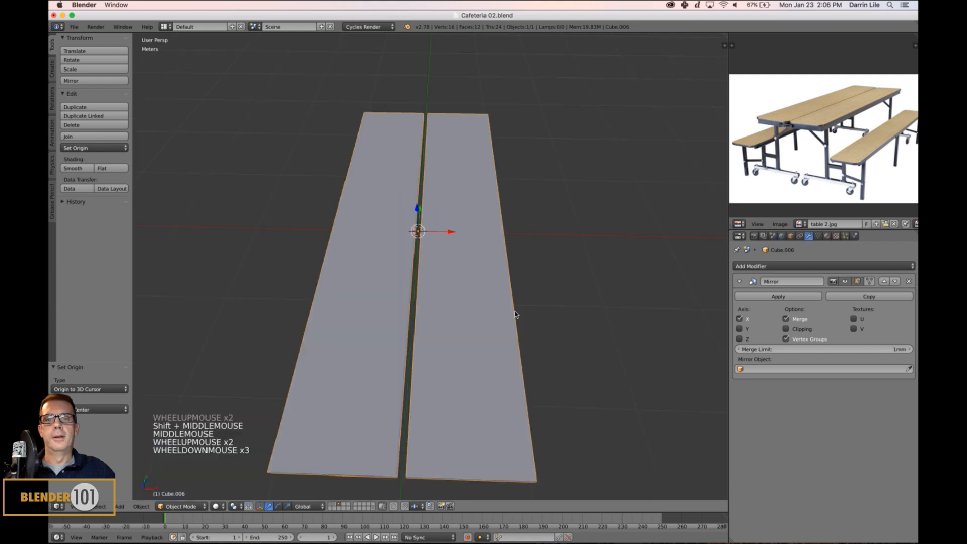
right_click(496, 318)
middle_click_drag(496, 318, 401, 163)
scroll(506, 317, "up", 4)
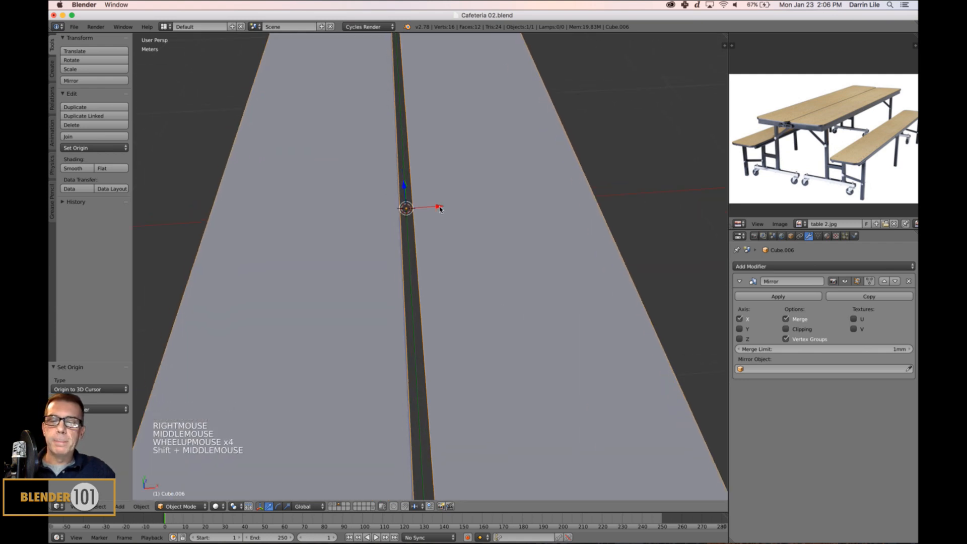
scroll(472, 231, "down", 3)
scroll(473, 224, "up", 3)
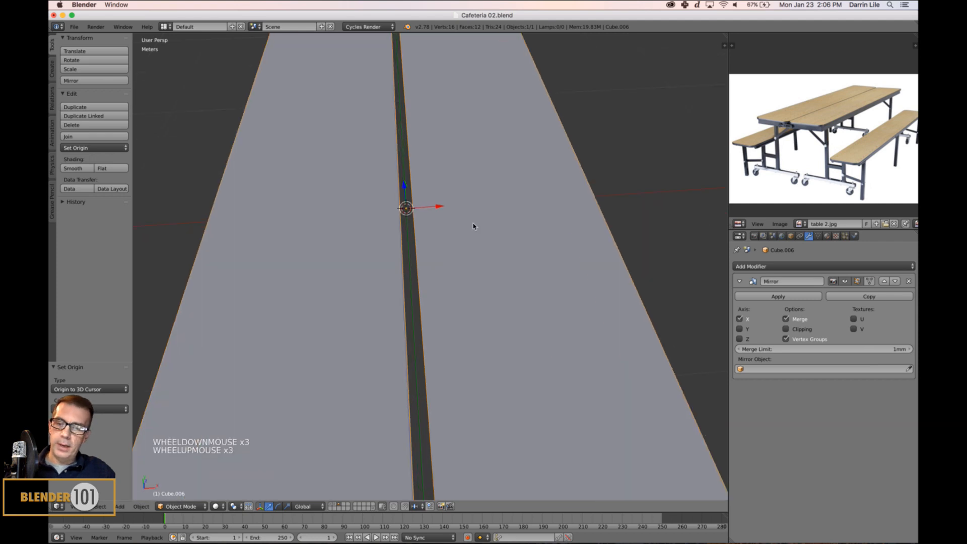
- In Edit Mode, select the slab's whole mesh and move it about 3.16 cm along negative X to close the centre gap
key("Tab")
scroll(478, 230, "down", 3)
key("a")
key("a")
key("a")
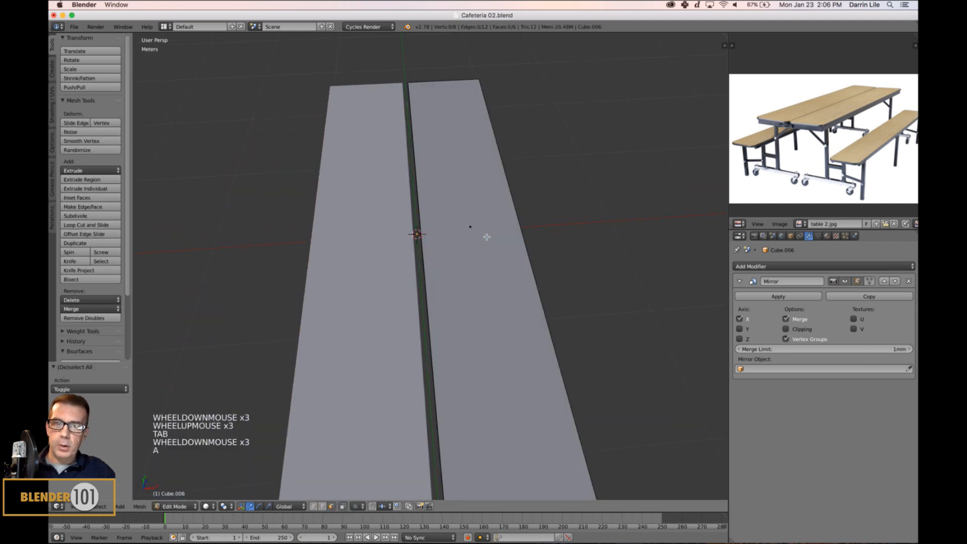
scroll(486, 235, "up", 3)
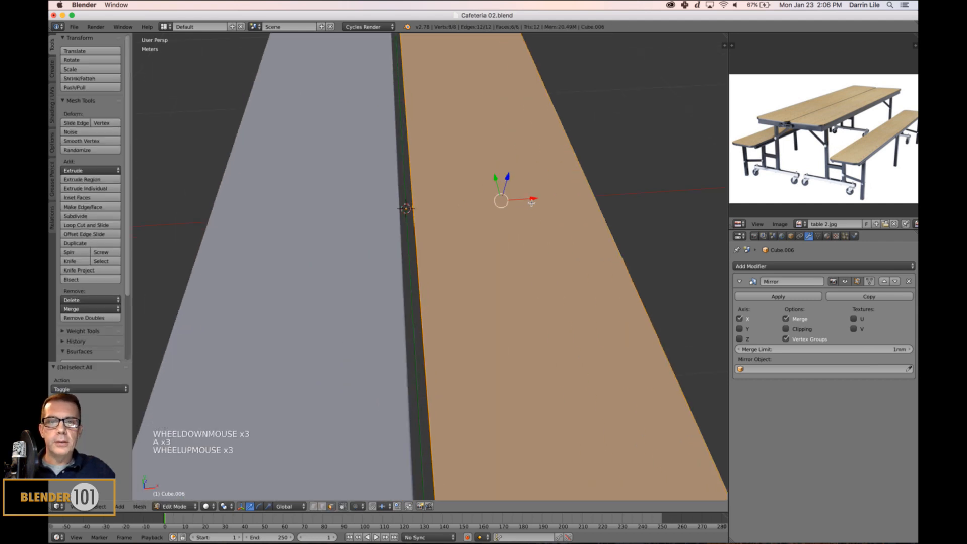
left_click_drag(531, 201, 526, 208)
- Nudge the slab's mesh slightly outward along X to leave a thin seam between the two halves
scroll(516, 214, "down", 6)
middle_click_drag(521, 251, 538, 317)
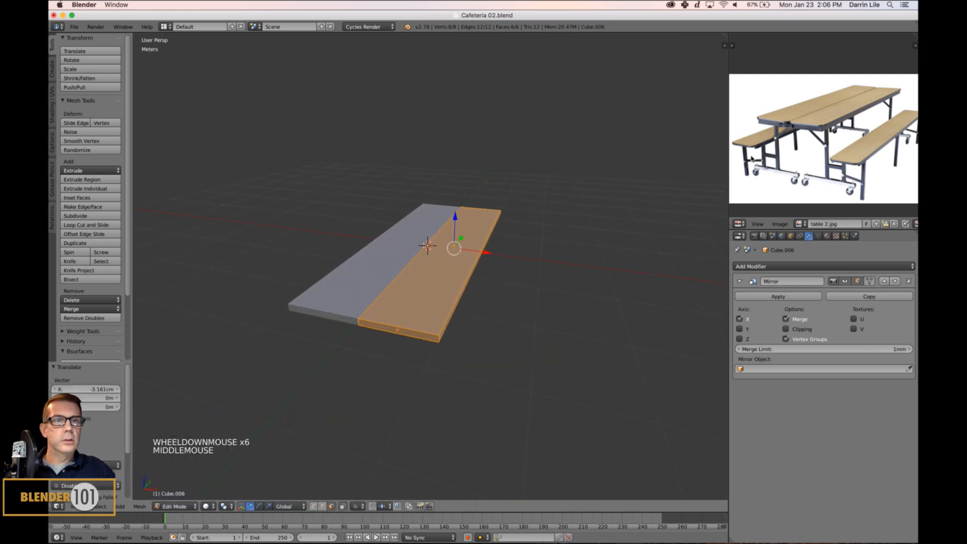
scroll(561, 256, "up", 2)
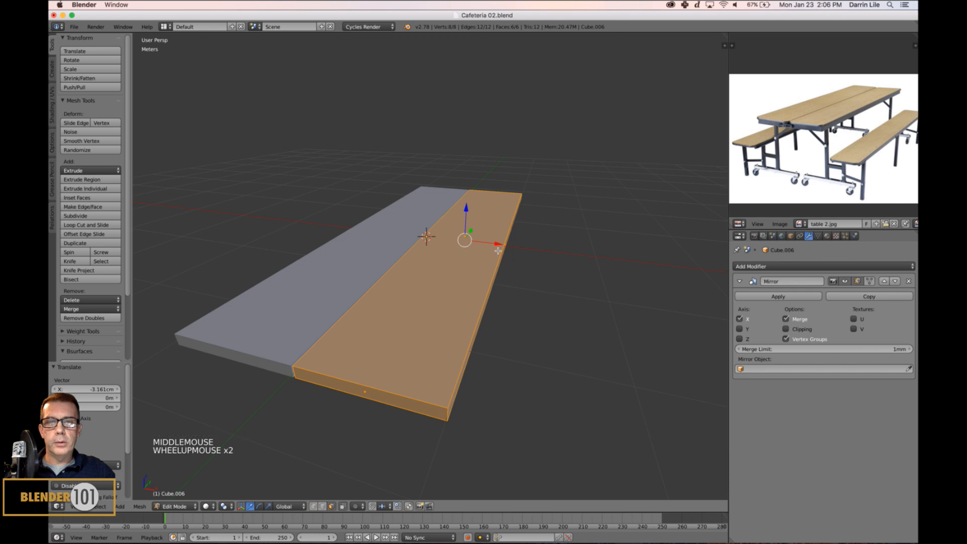
left_click_drag(498, 251, 504, 250)
- Deselect the mesh, return to Object Mode, and save the Blender file
key("a")
scroll(535, 279, "down", 5)
key("Tab")
middle_click_drag(533, 282, 529, 323)
key("super+s")
key("super+s")
- Turn on the Mirror modifier's edit cage adjustment and enter Edit Mode on the tabletop
scroll(523, 315, "up", 2)
scroll(525, 318, "up", 1, "shift")
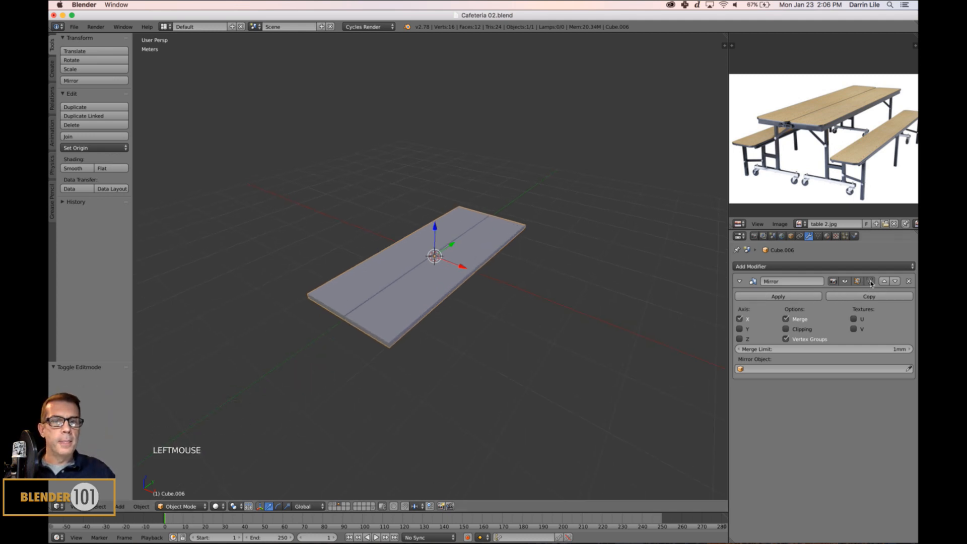
middle_click_drag(524, 388, 530, 388)
key("Tab")
scroll(388, 363, "up", 4)
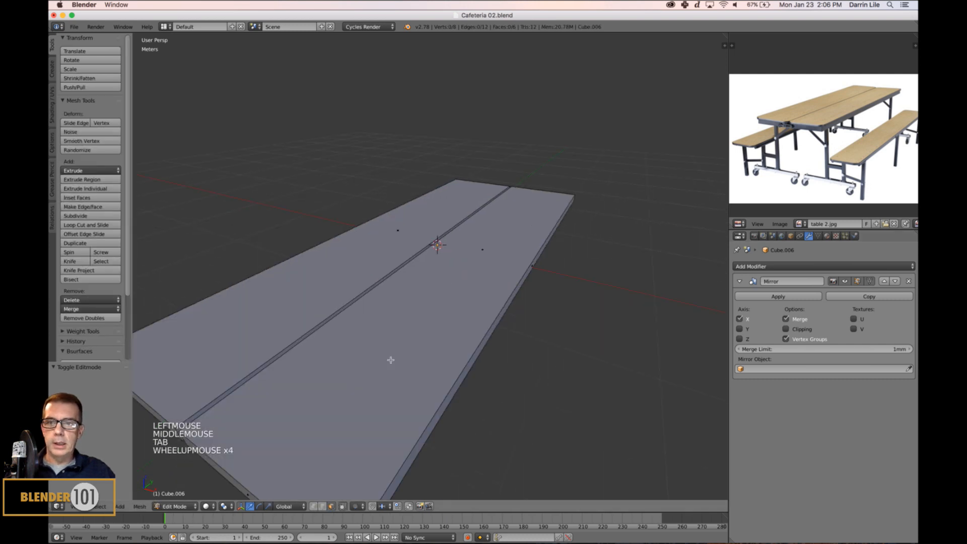
- Return to Object Mode and raise the tabletop about 1.26 m along Z
key("Tab")
scroll(367, 388, "down", 2)
middle_click_drag(404, 425, 432, 380, "shift")
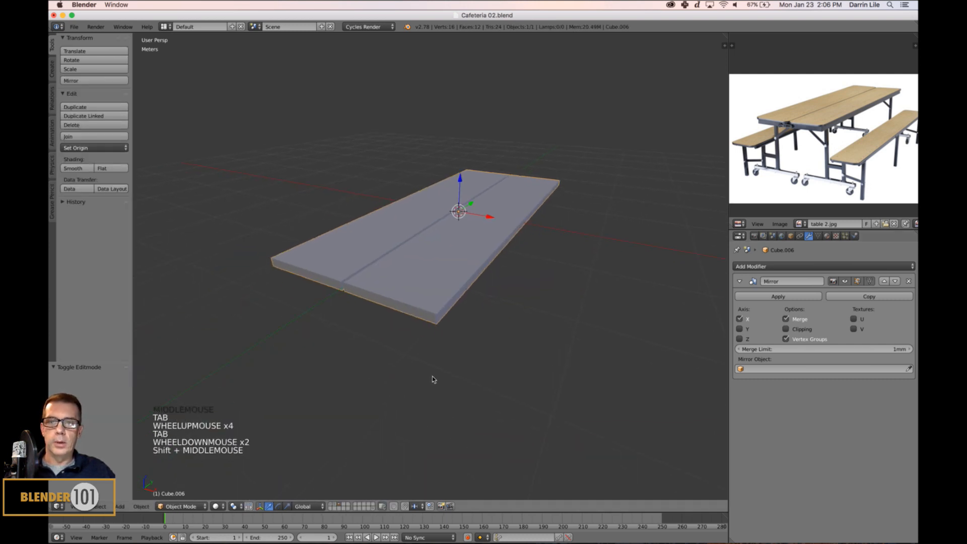
scroll(481, 399, "down", 1)
middle_click_drag(481, 400, 460, 348)
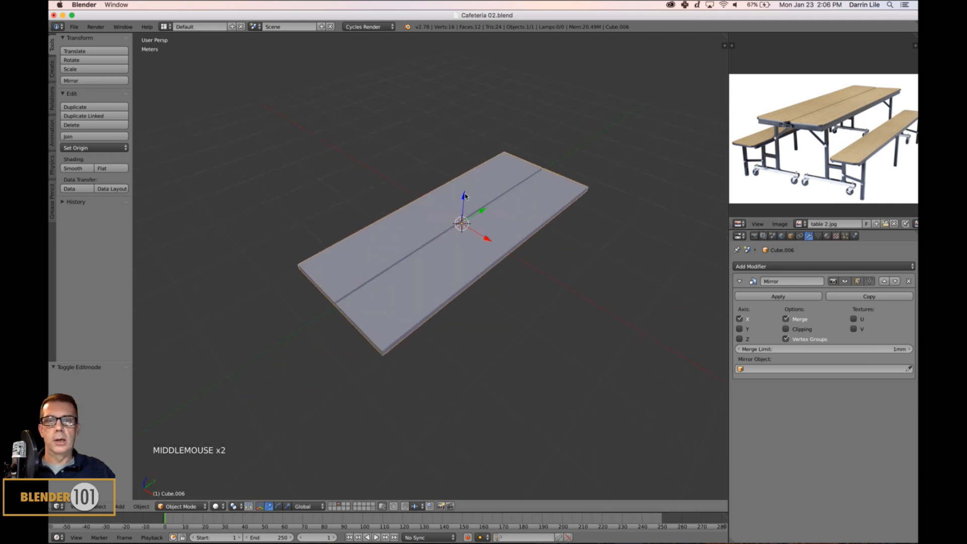
left_click_drag(464, 195, 463, 136)
scroll(466, 224, "down", 2)
middle_click_drag(465, 224, 501, 247)
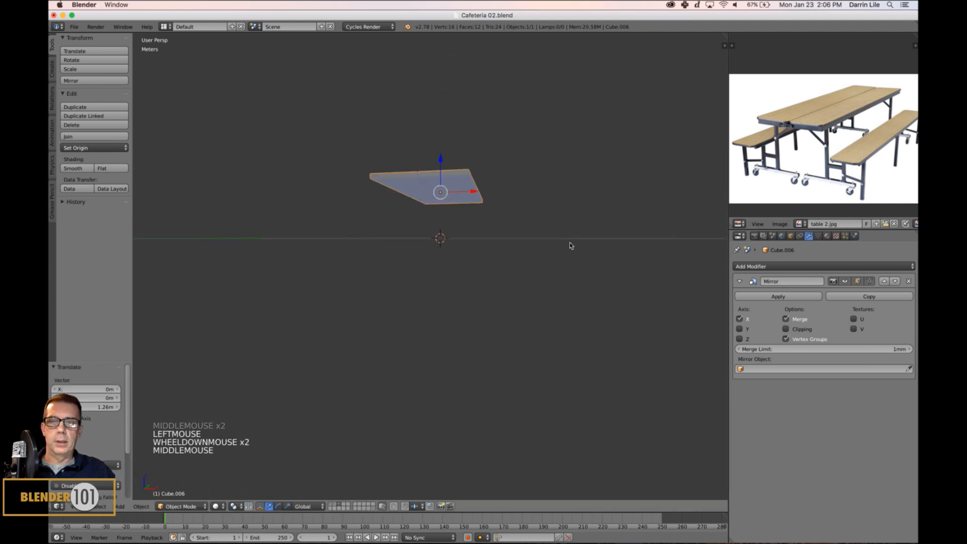
middle_click_drag(571, 246, 551, 269)
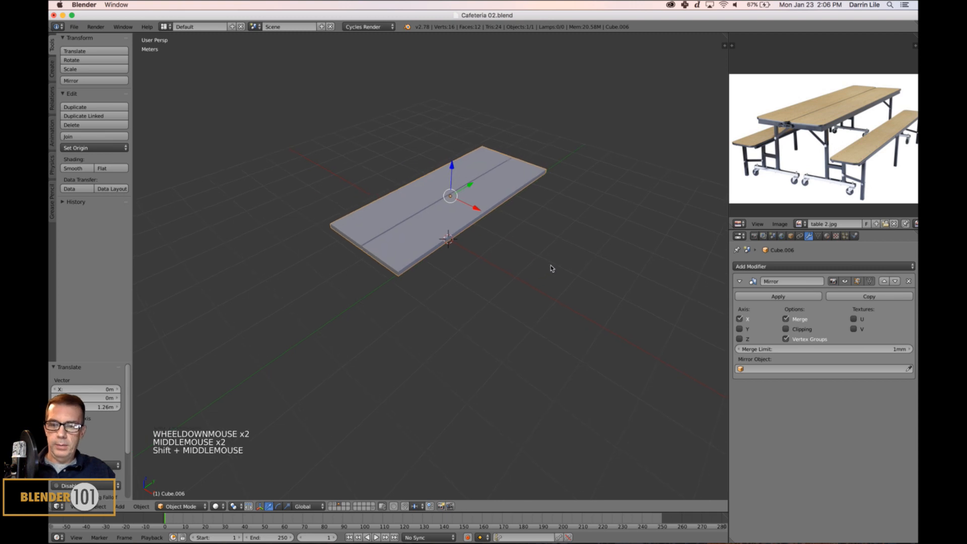
- Lengthen the tabletop along Y by a scale factor of about 1.213
key("s")
key("y")
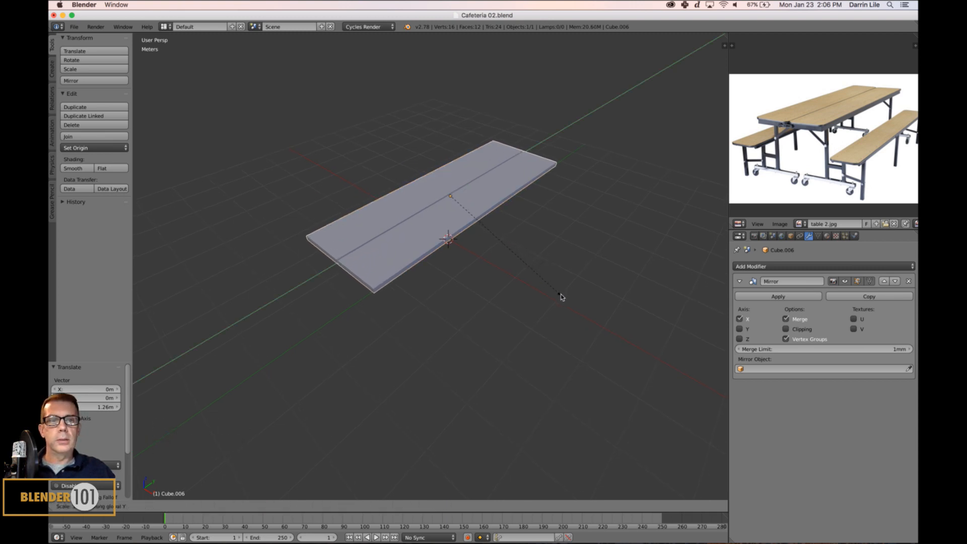
left_click(560, 298)
middle_click_drag(539, 313, 551, 299)
- Examine the metal frame beneath the tabletop's edge in the reference image and compare it with the modelled tabletop
scroll(816, 141, "up", 3)
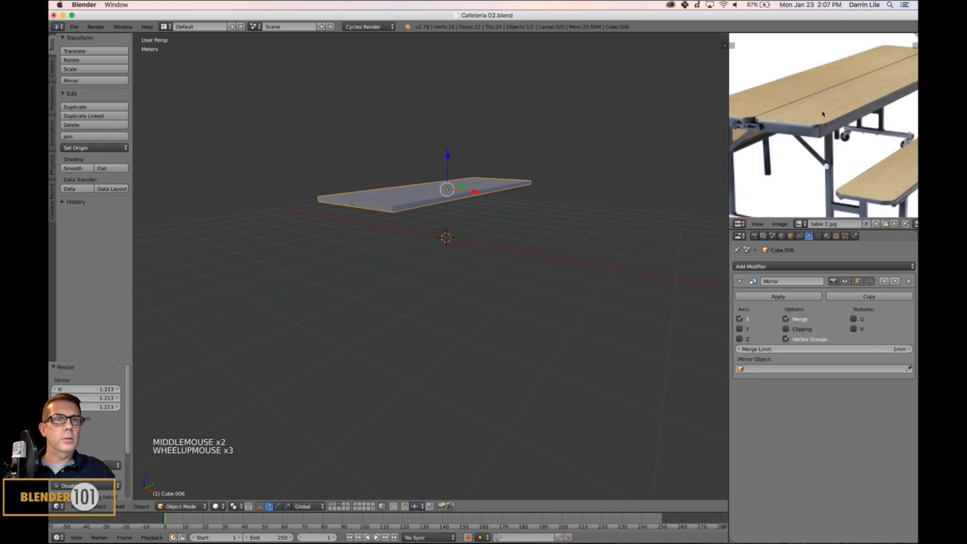
middle_click_drag(815, 141, 811, 145)
scroll(811, 145, "up", 1)
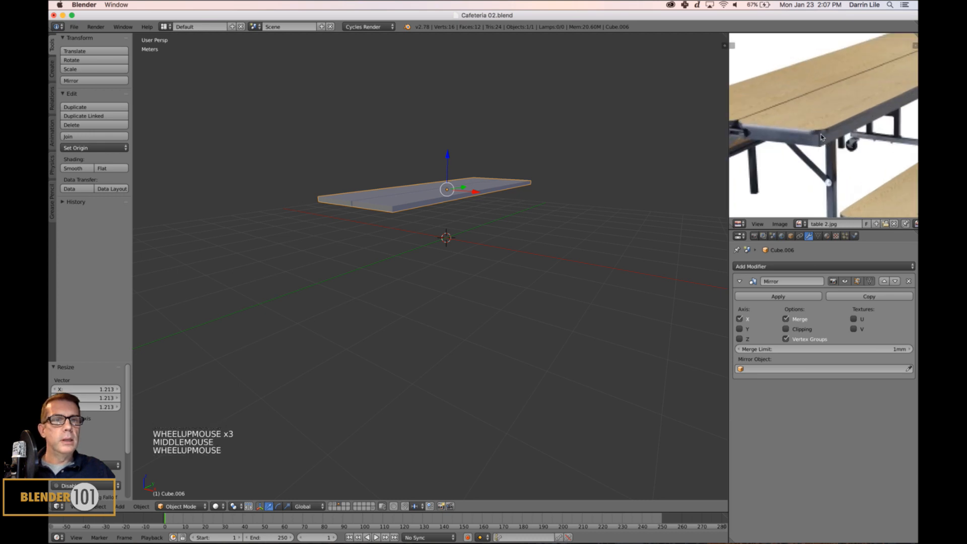
mouse_move(500, 237)
middle_mouse_down()
mouse_move(503, 246)
mouse_move(499, 231)
mouse_move(493, 238)
middle_mouse_up()
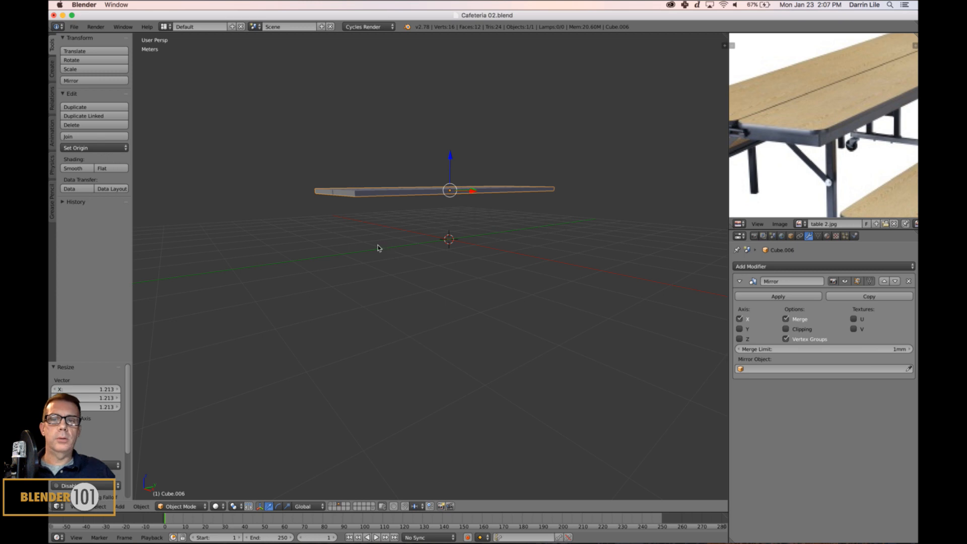
middle_click_drag(377, 246, 384, 250)
scroll(455, 262, "up", 2)
middle_click_drag(455, 262, 505, 272, "shift")
scroll(504, 247, "up", 1)
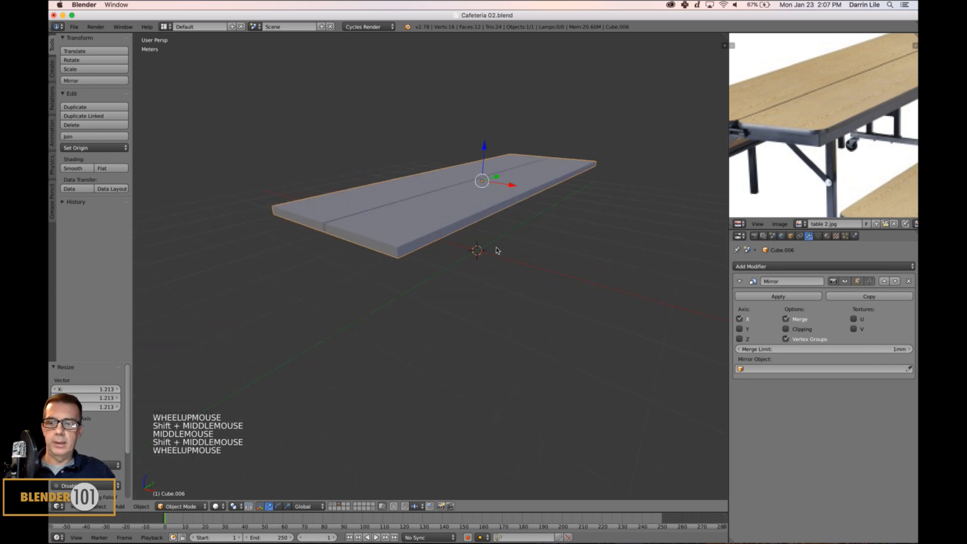
middle_click_drag(495, 246, 535, 242)
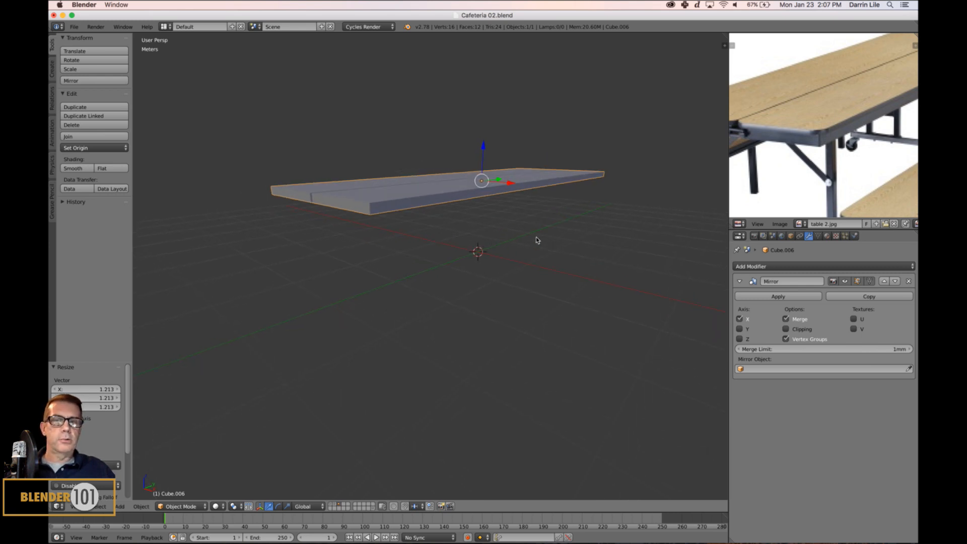
- Duplicate the tabletop and place the copy about 9.07 cm lower along Z
key("shift+d")
key("z")
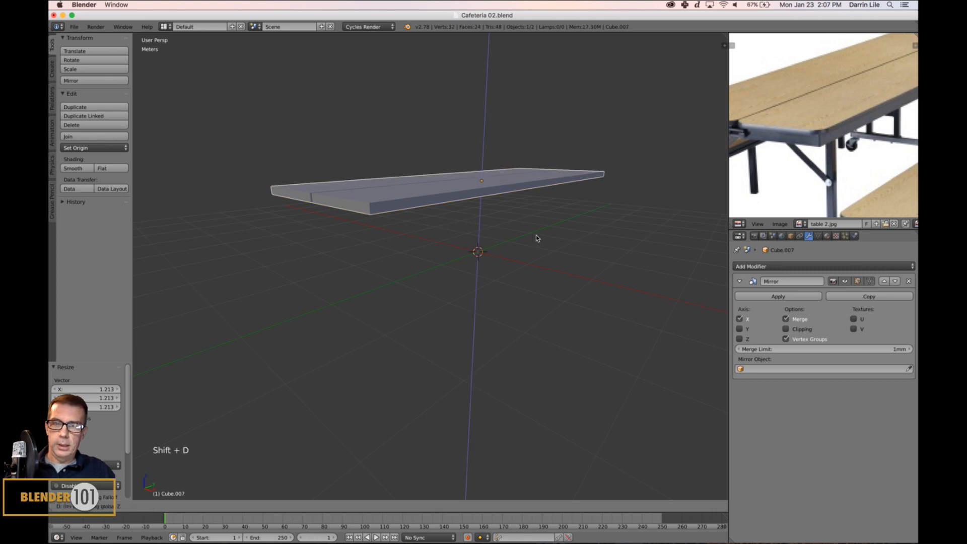
left_click(534, 240)
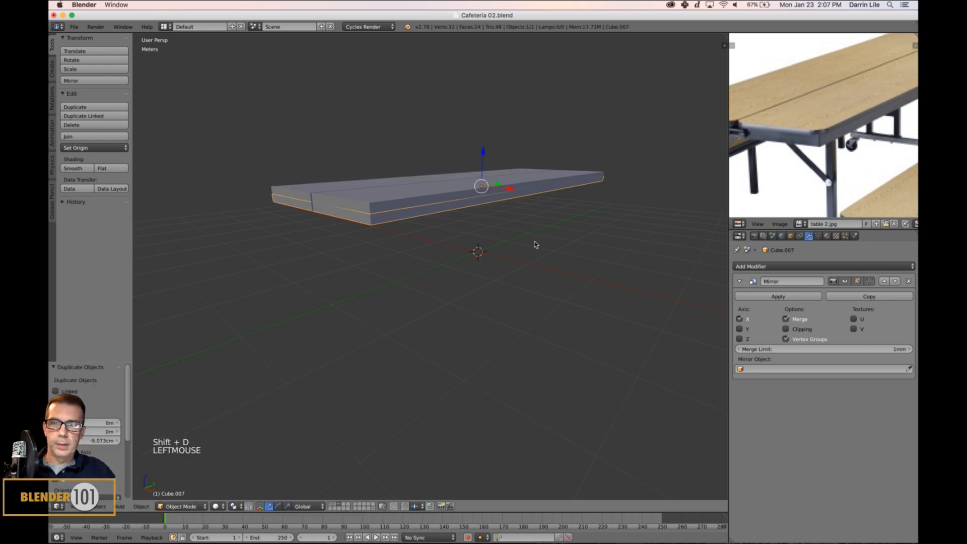
- Scale the duplicated slab along Z and lower it by about 7.6 mm
key("s")
key("s")
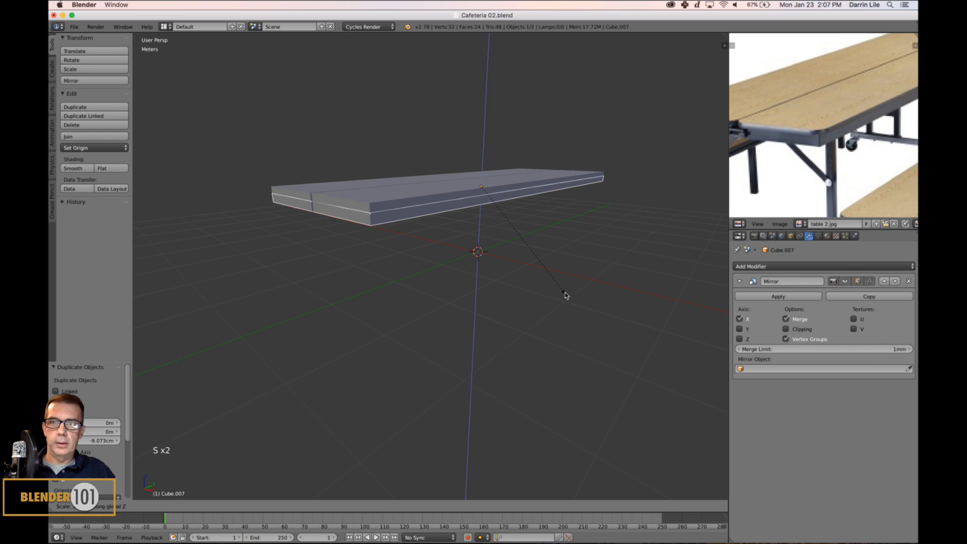
left_click(558, 285)
left_click_drag(485, 162, 483, 155)
middle_click_drag(507, 227, 564, 356)
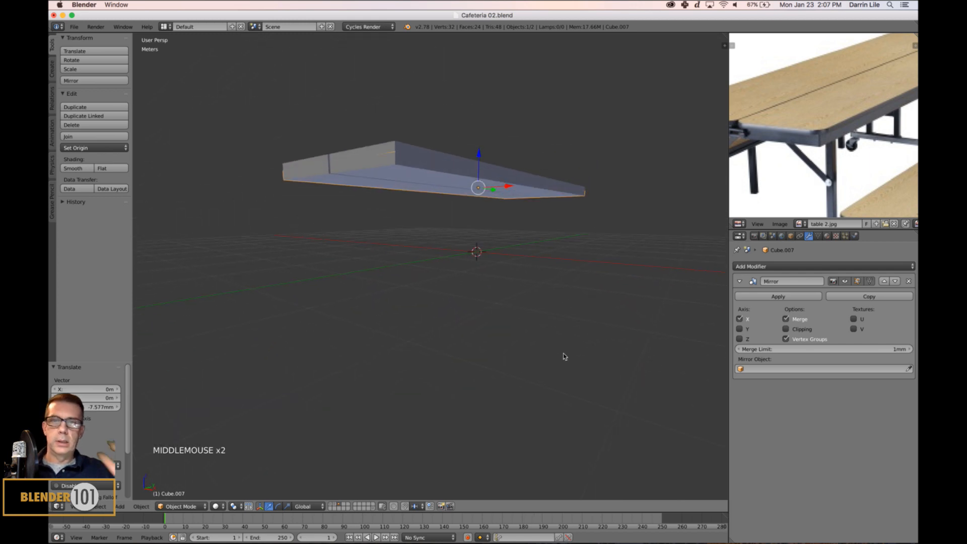
middle_click_drag(529, 213, 611, 211, "shift")
scroll(533, 238, "up", 3)
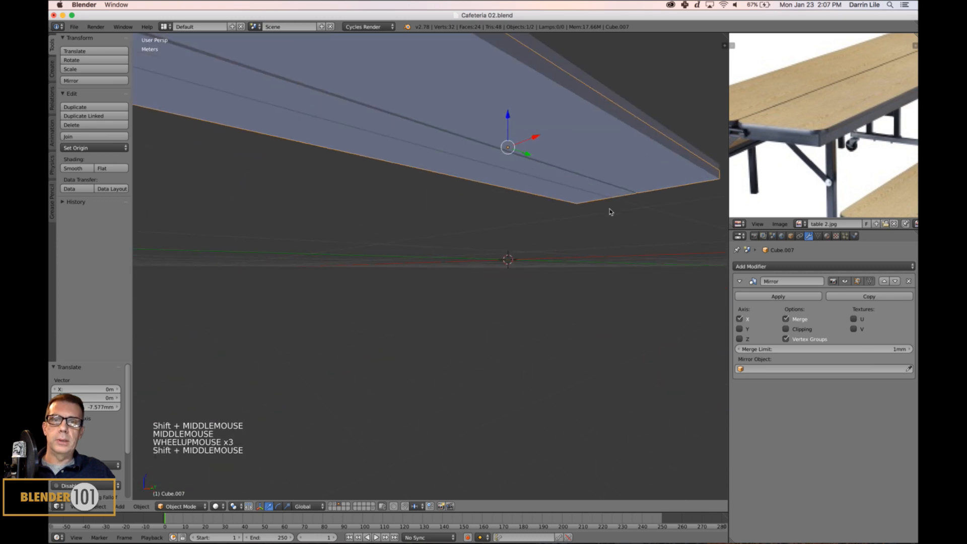
scroll(561, 244, "down", 1)
scroll(562, 244, "down", 1)
middle_click_drag(562, 245, 530, 233)
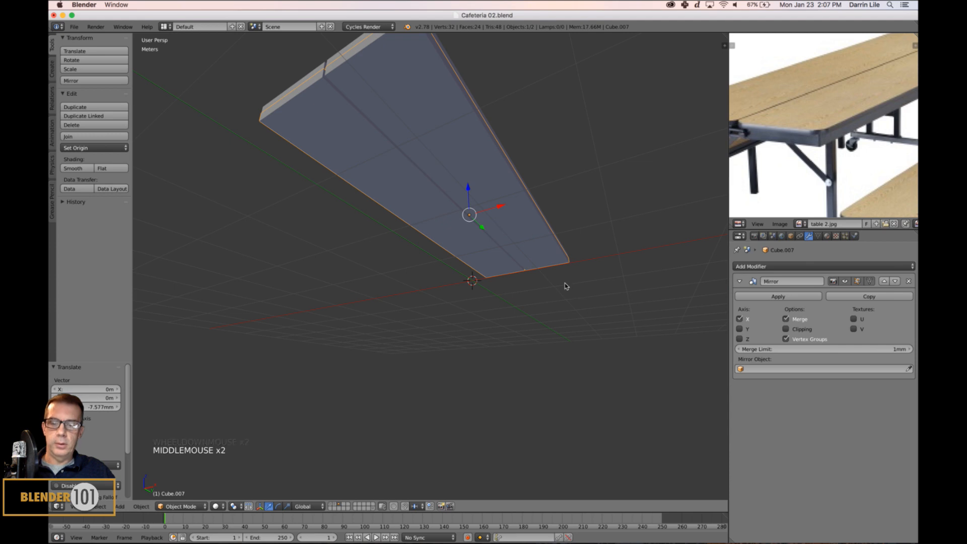
key("s")
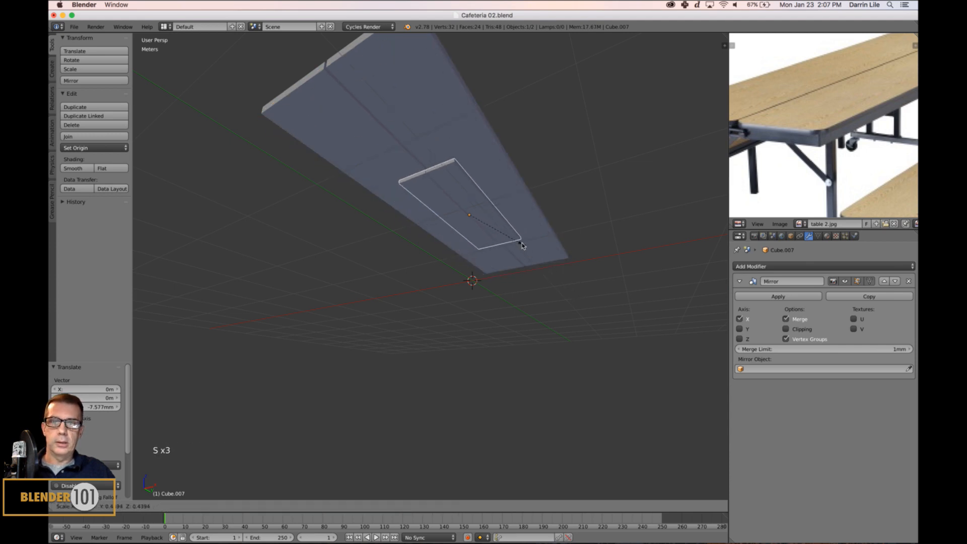
right_click(522, 246)
middle_click_drag(522, 250, 521, 255)
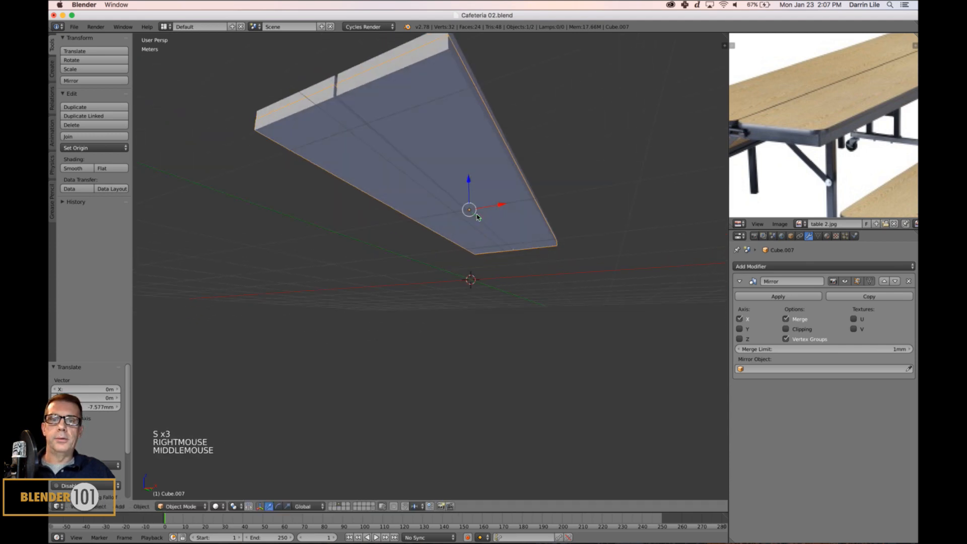
middle_click_drag(476, 205, 472, 207)
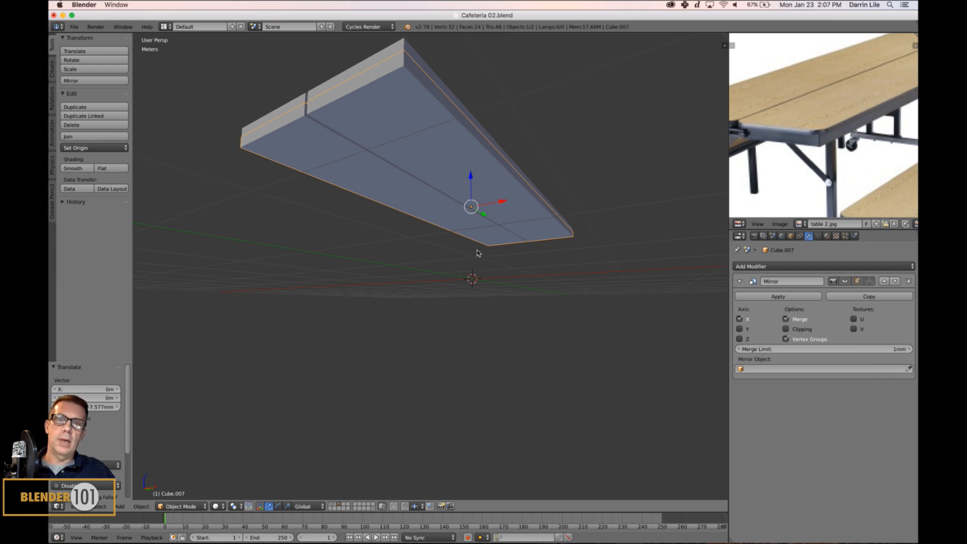
- In Edit Mode, snap the 3D cursor to the lower slab's bottom face, deselect everything, and return to Object Mode
key("Tab")
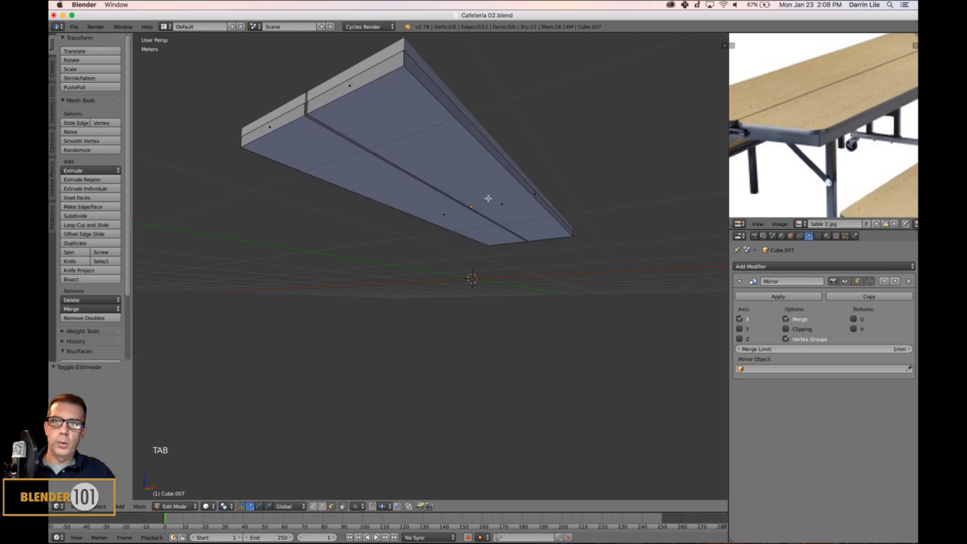
right_click(500, 211)
middle_click_drag(527, 256, 513, 245)
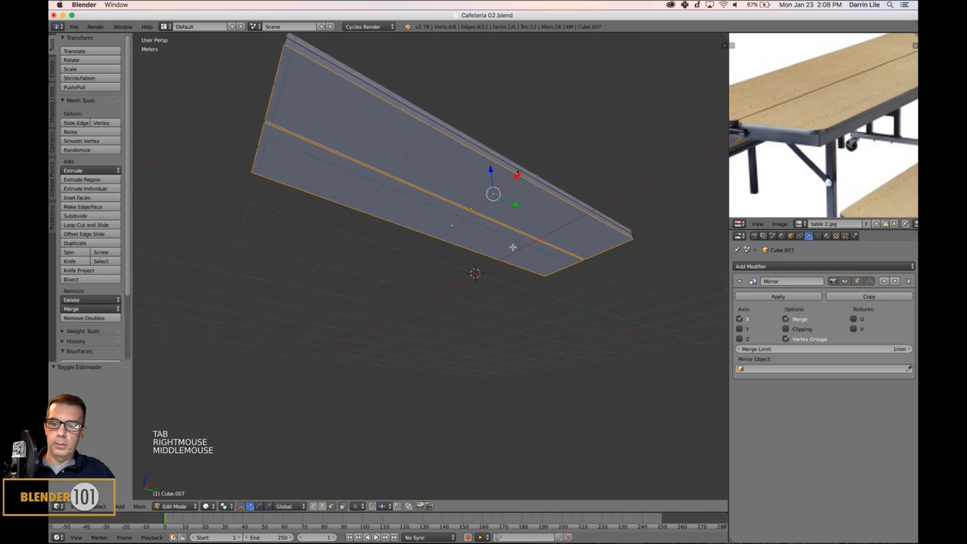
key("shift+s")
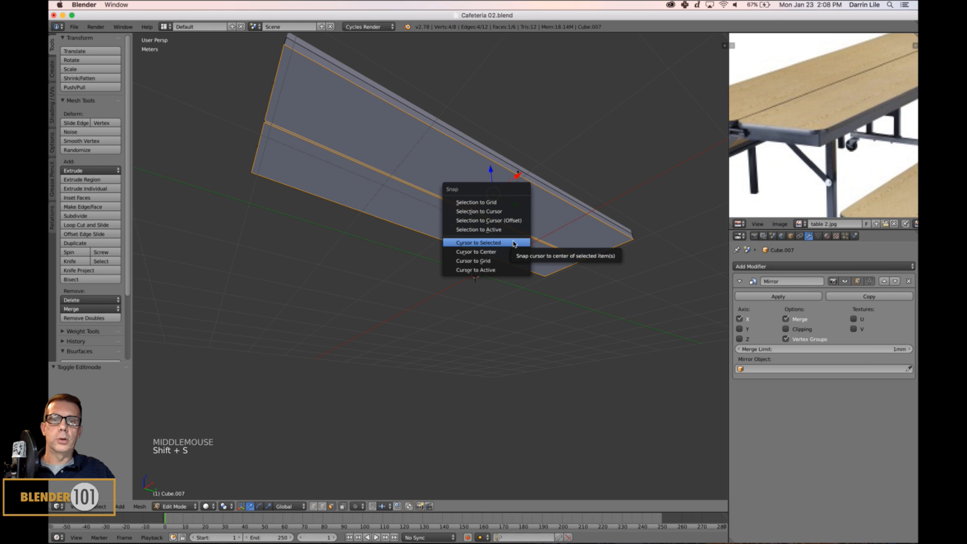
left_click(513, 244)
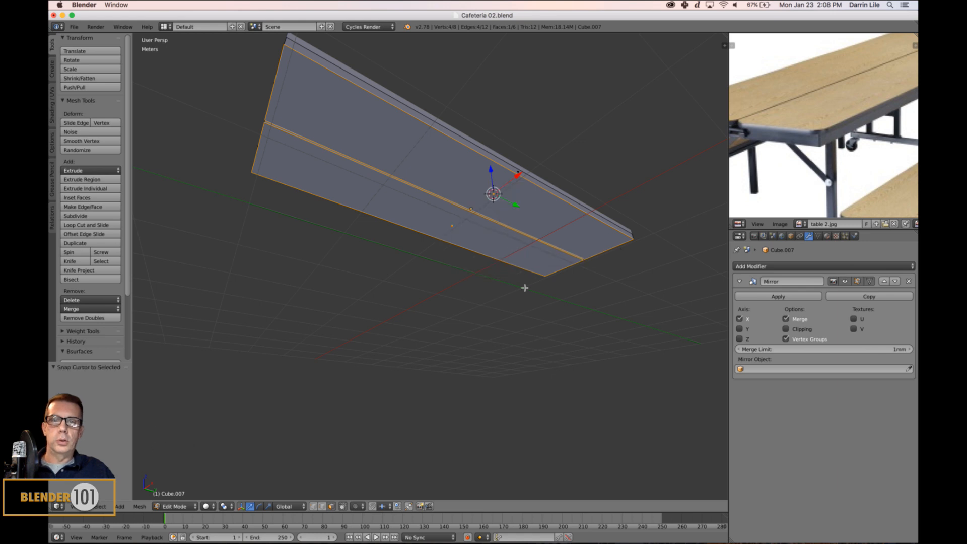
key("a")
key("Tab")
- Set the pivot point to the 3D Cursor
middle_click_drag(522, 283, 522, 285)
left_click(235, 506)
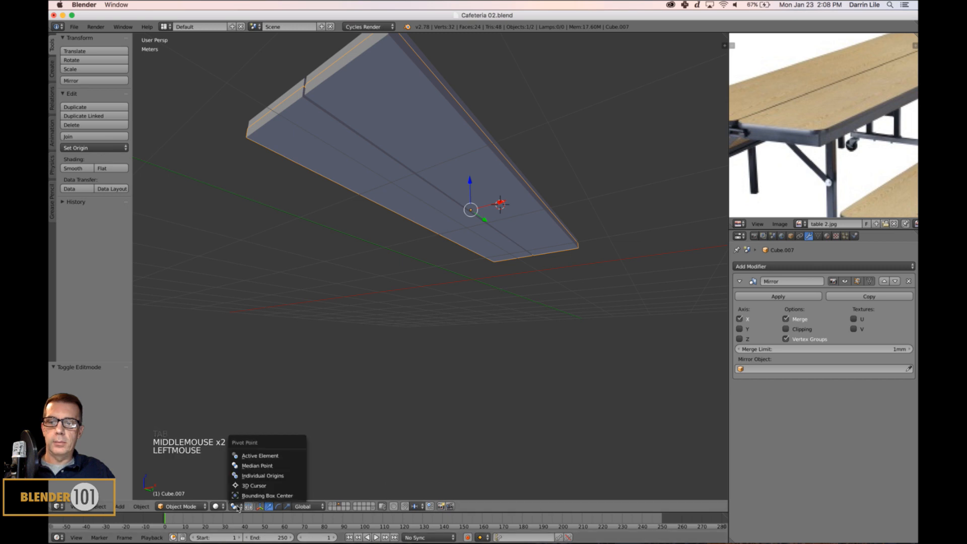
left_click(269, 487)
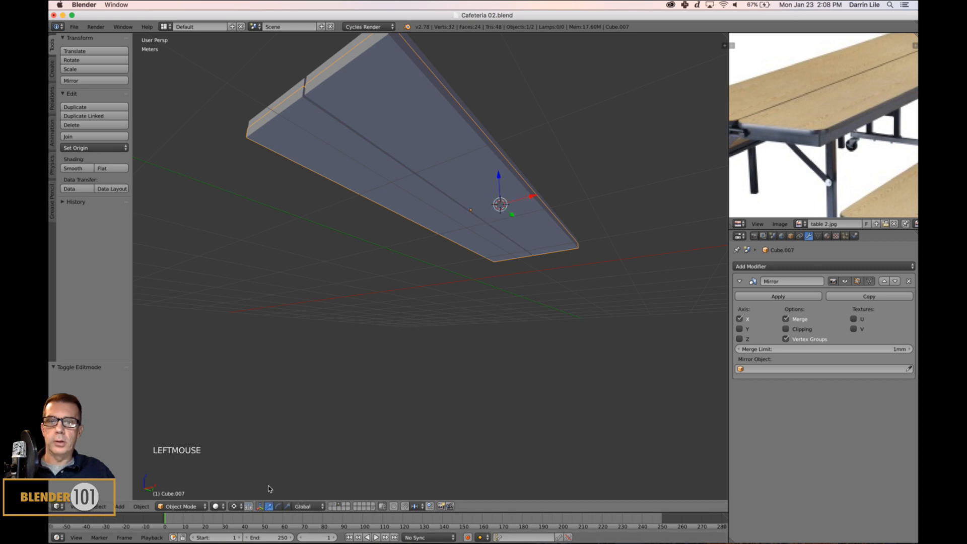
- Scale the lower slab down to about 0.98 around the 3D cursor
middle_click_drag(448, 356, 536, 270)
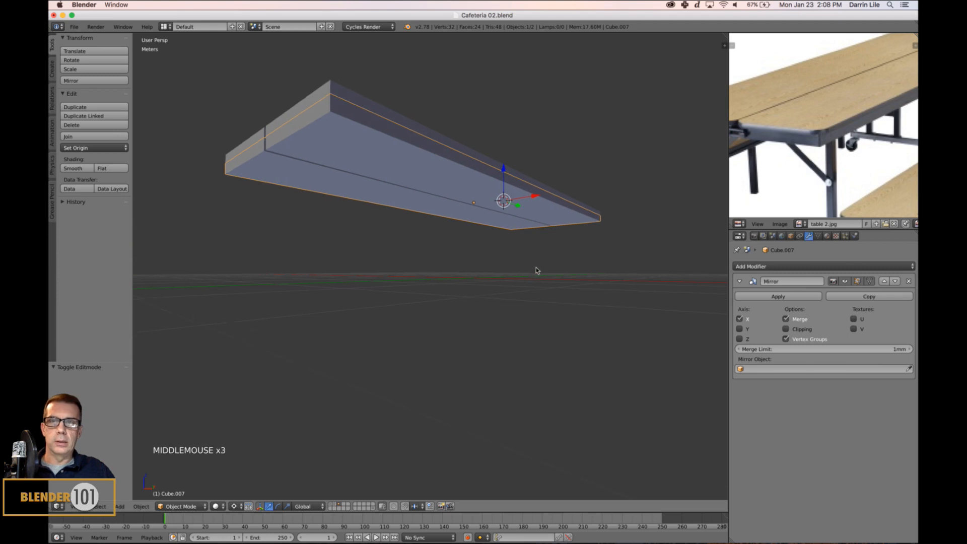
key("s")
key("s")
key("s")
key("s")
left_click(581, 376)
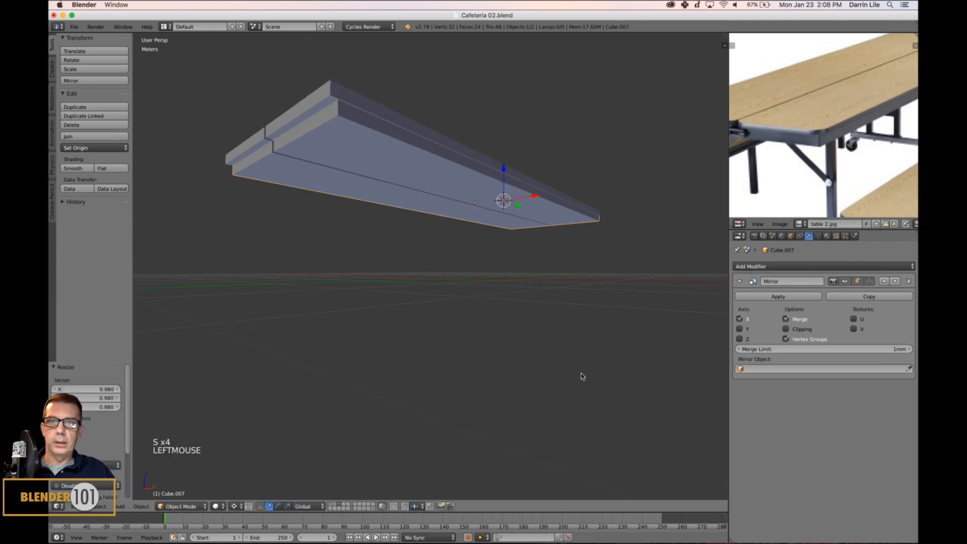
middle_click_drag(582, 376, 599, 356)
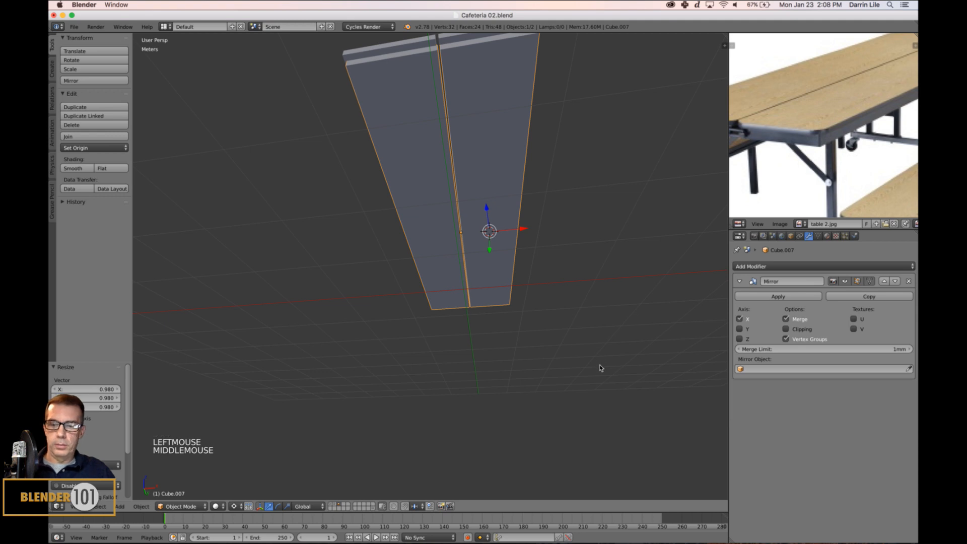
- Narrow the lower slab along X around the 3D cursor
key("s")
key("x")
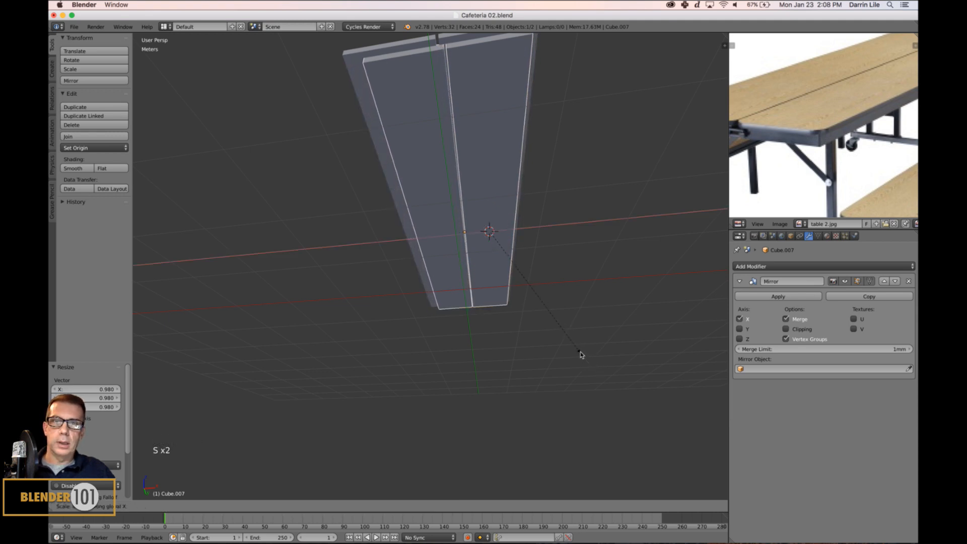
left_click(579, 351)
middle_click_drag(579, 351, 550, 278)
- Enter Edit Mode on the lower slab, undo the latest changes, and return to Object Mode
key("Tab")
key("super+z")
key("super+z")
key("super+z")
key("super+z")
key("super+z")
key("super+z")
key("Tab")
- Switch the viewport to wireframe and delete the duplicated lower slab
key("z")
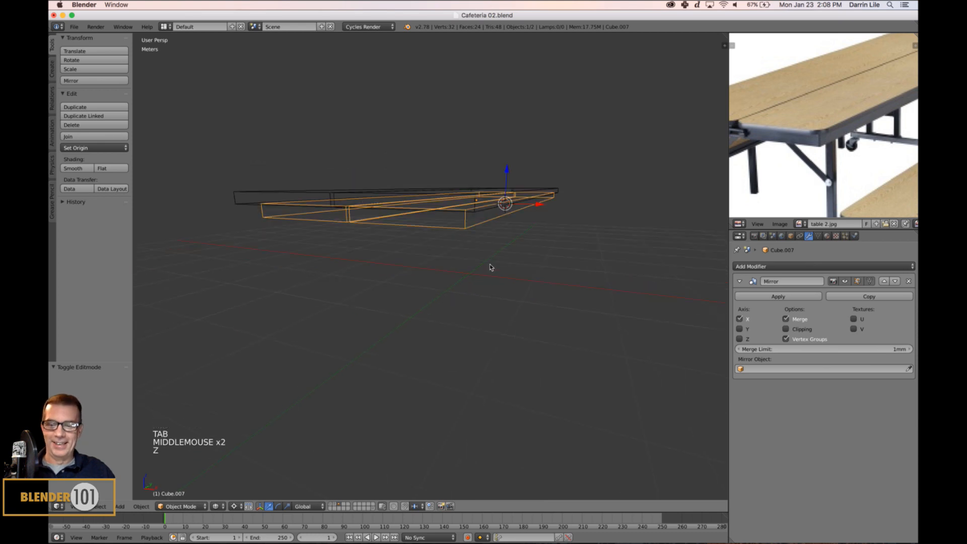
key("x")
left_click(475, 268)
- Select the original tabletop and restore solid viewport shading
scroll(514, 270, "up", 1)
middle_click_drag(513, 270, 526, 283)
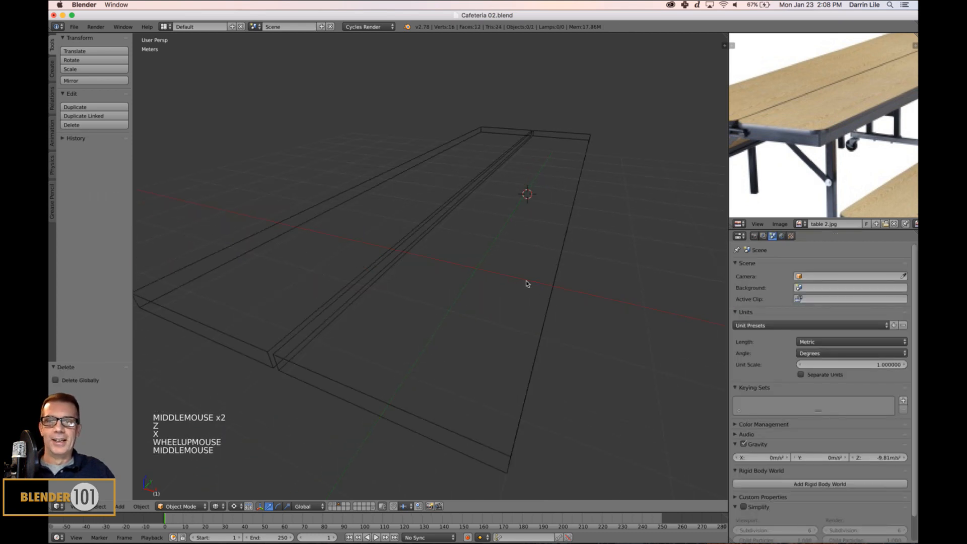
right_click(540, 302)
right_click(548, 308)
scroll(542, 306, "down", 3)
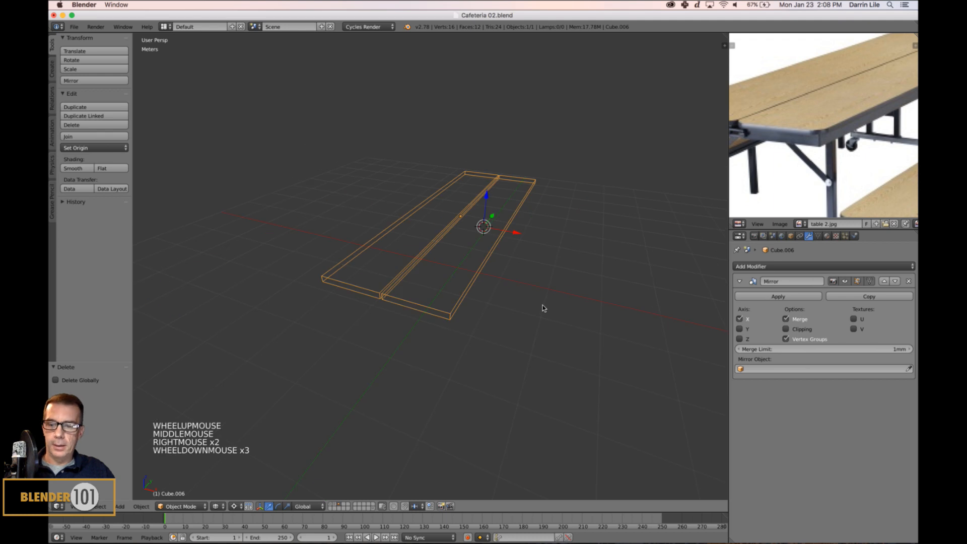
key("z")
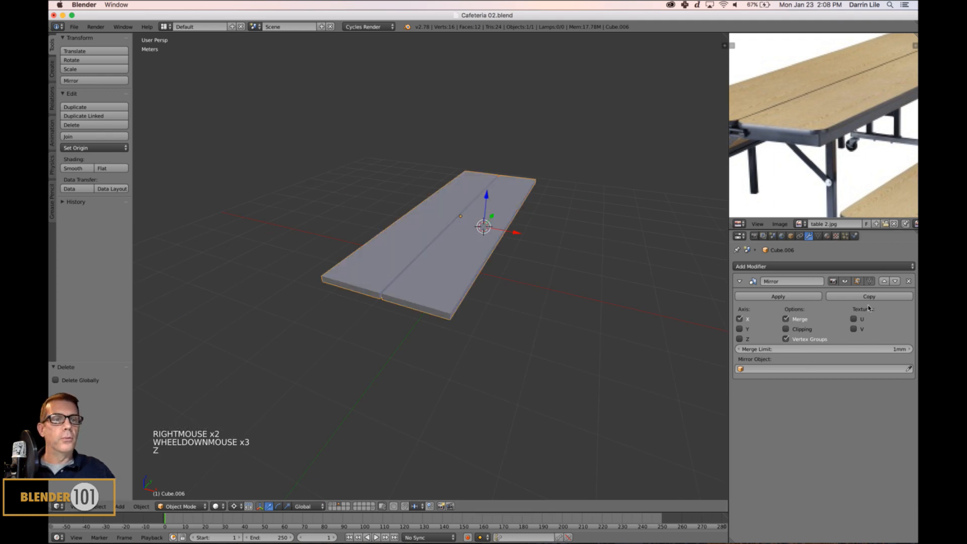
- Remove the Mirror modifier from the tabletop, leaving a single half slab
left_click(907, 282)
middle_click_drag(493, 388, 492, 378)
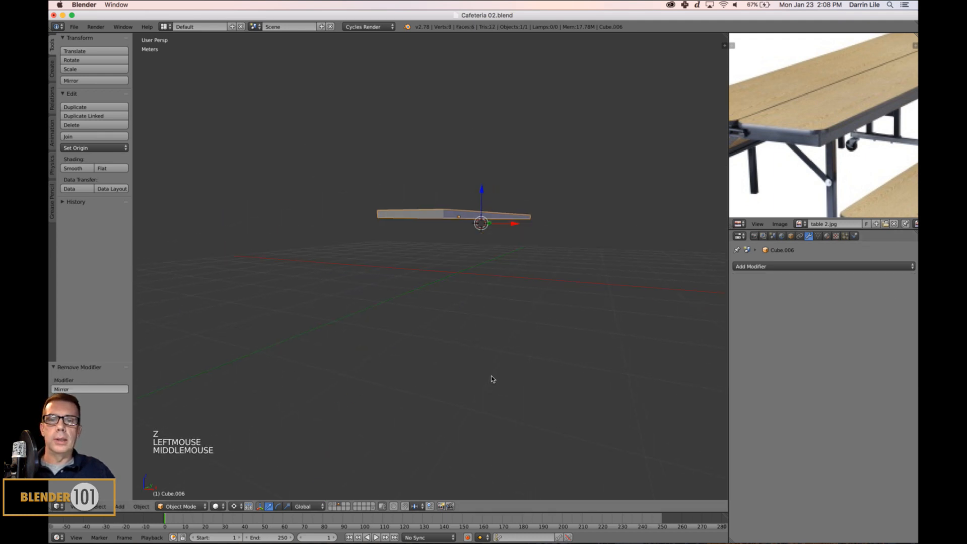
scroll(500, 256, "up", 1, "shift")
scroll(506, 272, "down", 1, "shift")
mouse_move(500, 255)
middle_mouse_down("shift")
mouse_move(506, 272)
mouse_move(538, 283)
mouse_move(517, 226)
mouse_move(506, 267)
middle_mouse_up("shift")
scroll(506, 272, "up", 2)
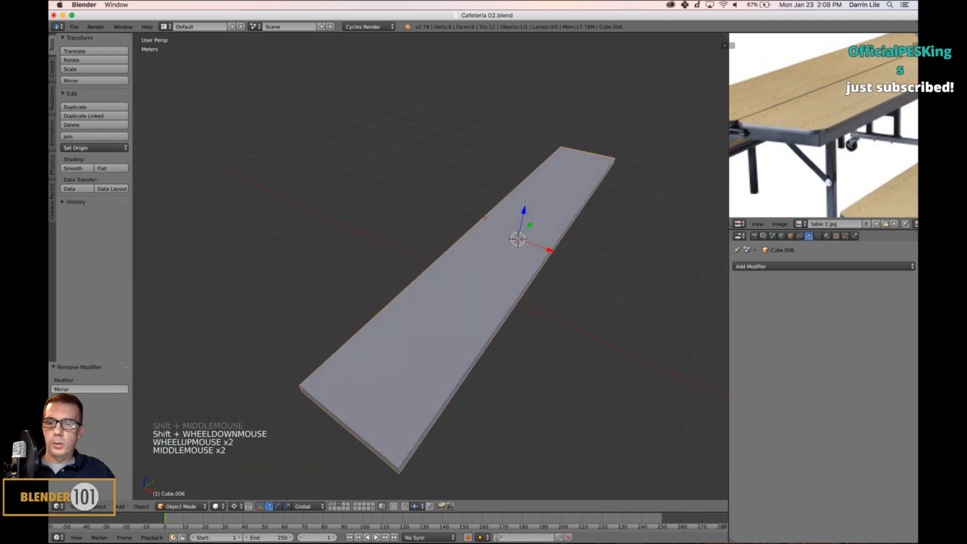
- Set the pivot point to Median Point and move the tabletop slab's origin to its geometry
left_click(234, 506)
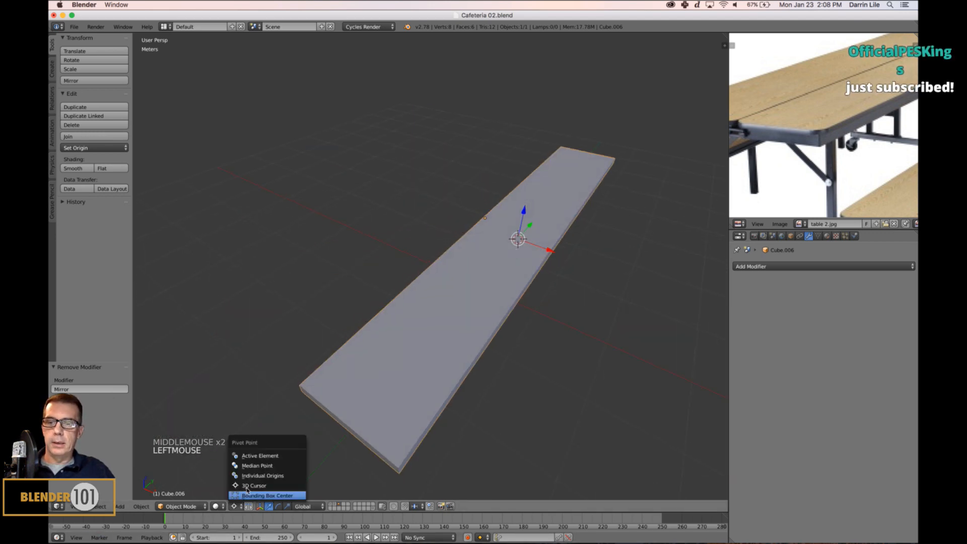
left_click(260, 466)
mouse_move(479, 440)
middle_mouse_down()
mouse_move(477, 410)
mouse_move(482, 427)
middle_mouse_up()
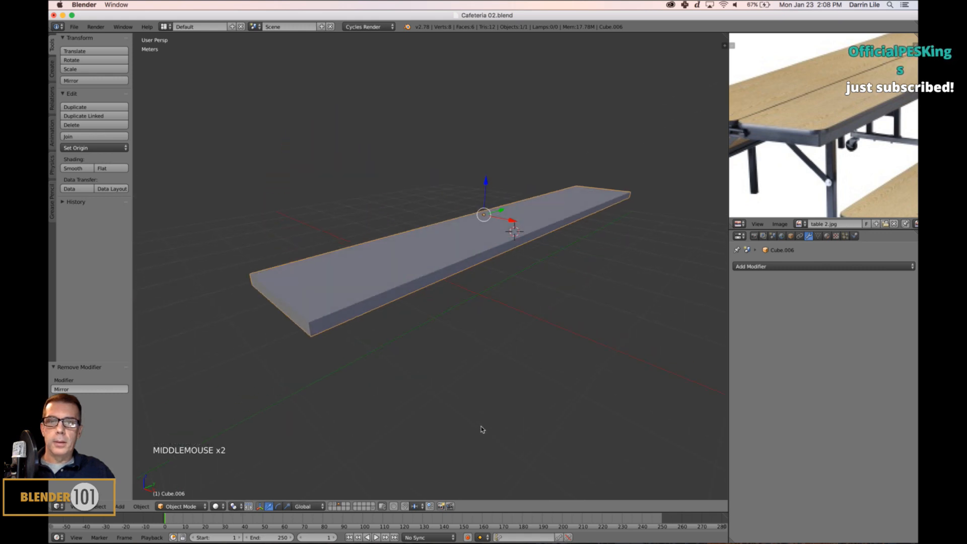
left_click(95, 148)
left_click(97, 169)
- Reset the 3D cursor to the centre of the scene
middle_click_drag(371, 280, 533, 272)
key("shift+c")
scroll(470, 302, "up", 2)
key("Tab")
key("Tab")
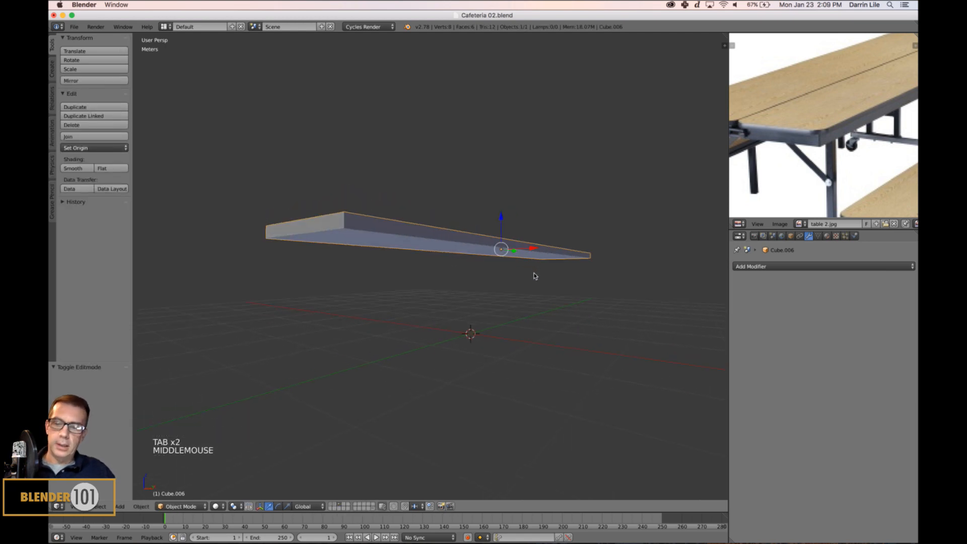
- Duplicate the tabletop slab about 15.7 cm straight down and scale the copy's thickness by about 1.41
key("shift+d")
key("z")
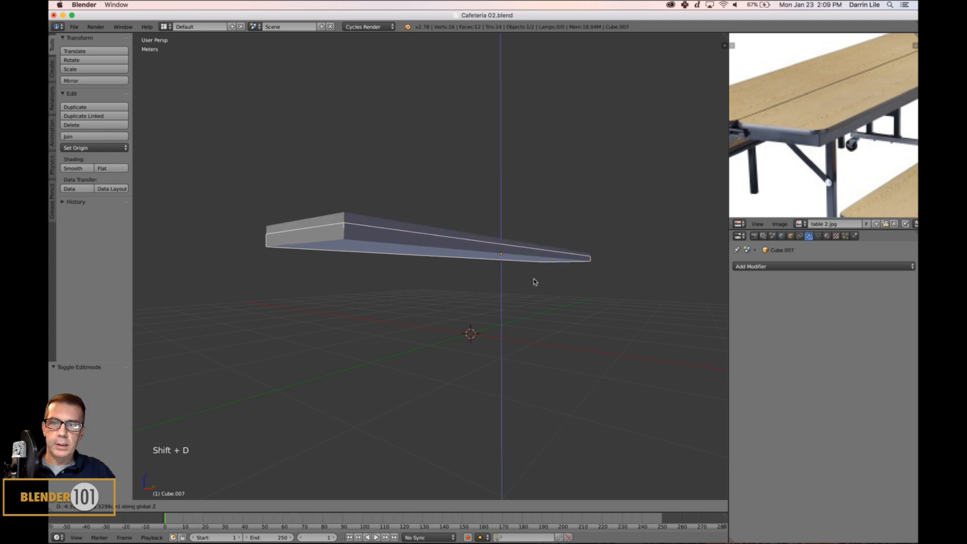
left_click(533, 284)
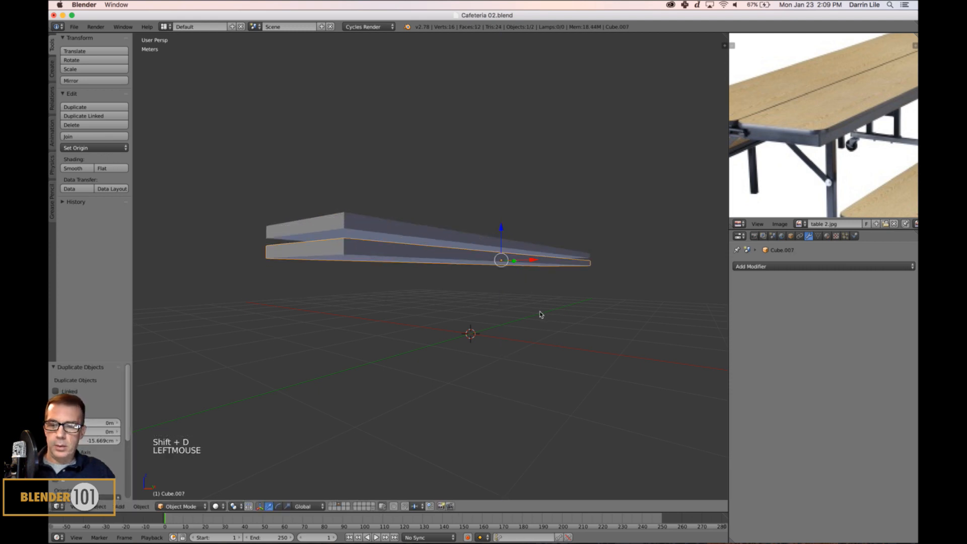
key("s")
key("s")
left_click(539, 332)
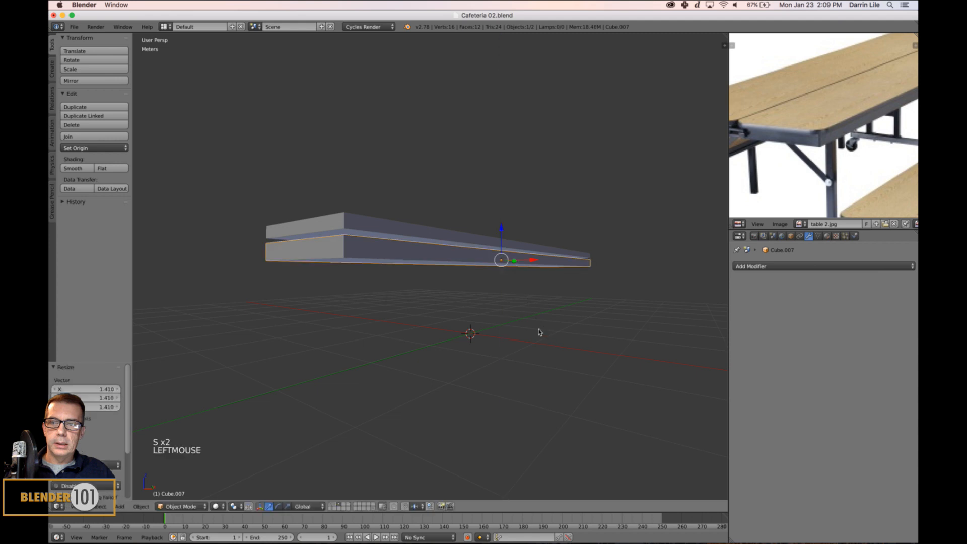
- Shrink the lower slab to about 0.976 of its size, and narrow it along X to about 0.905
key("s")
key("s")
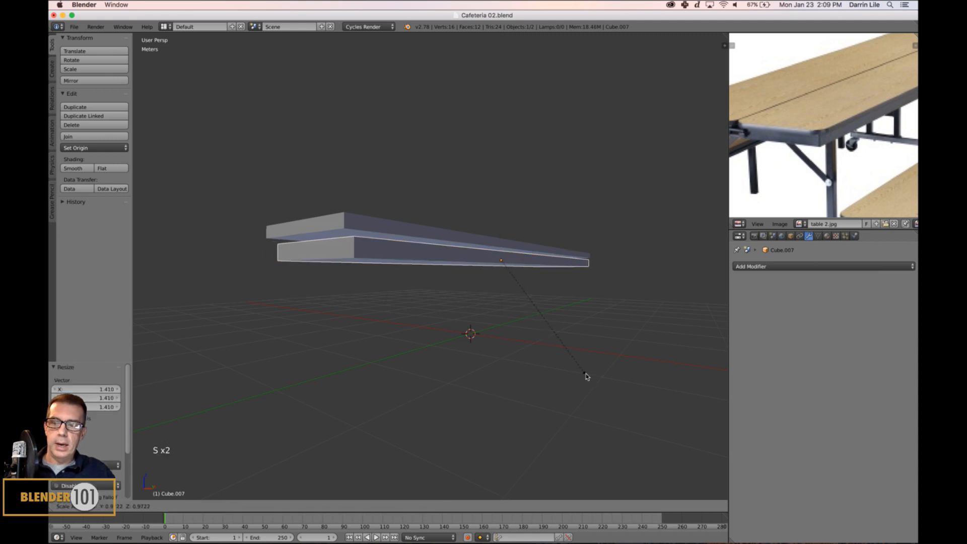
left_click(591, 375)
middle_click_drag(585, 375, 599, 348)
key("s")
key("x")
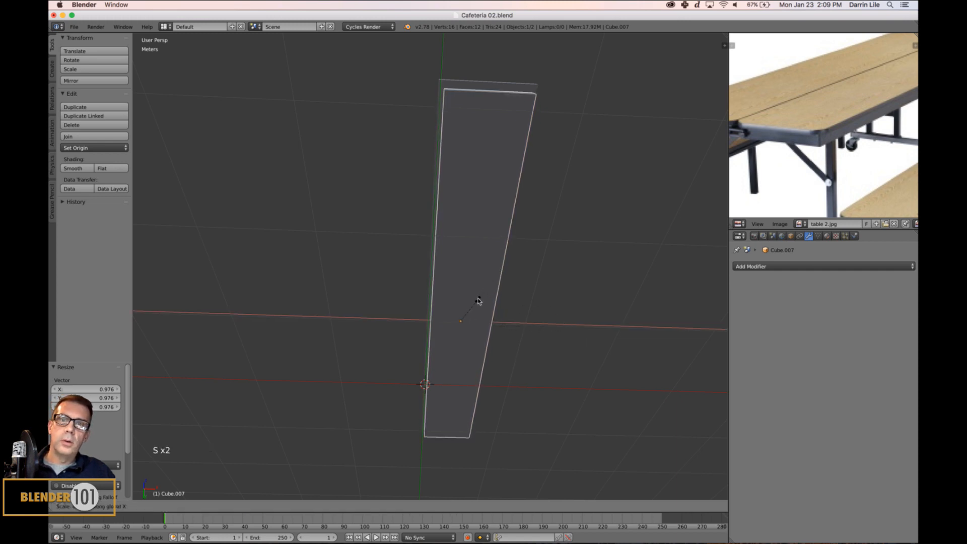
left_click(468, 319, "shift")
- Delete the bottom and top faces of the lower slab so only its side walls remain
middle_click_drag(468, 317, 479, 259)
scroll(436, 328, "up", 2)
scroll(479, 313, "down", 2)
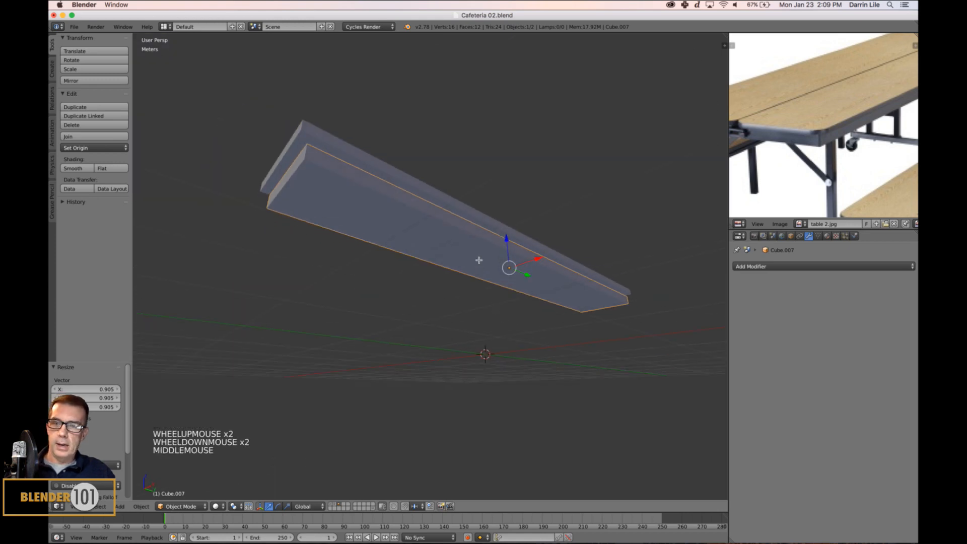
key("Tab")
right_click(508, 279)
key("x")
left_click(506, 285)
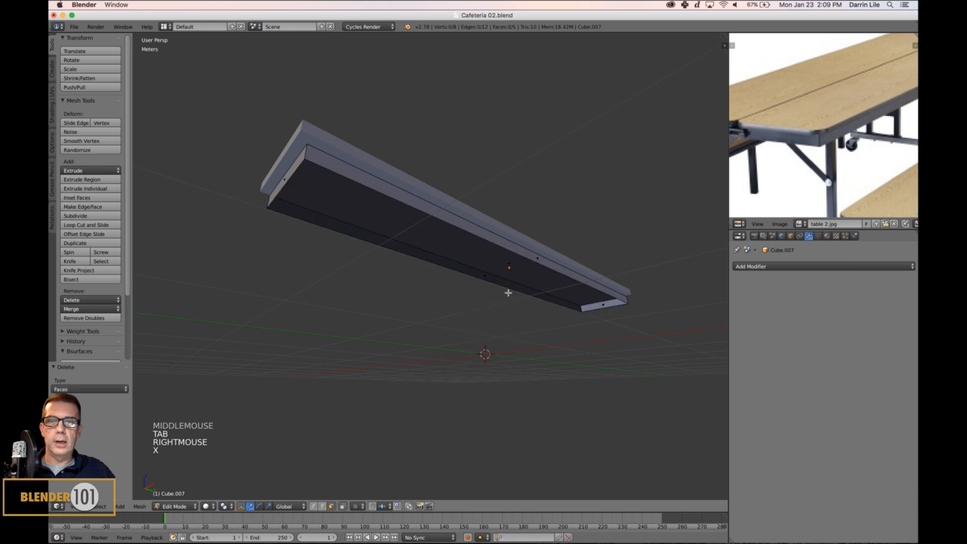
middle_click_drag(507, 293, 524, 304)
right_click(509, 274)
key("x")
left_click(509, 274)
key("Tab")
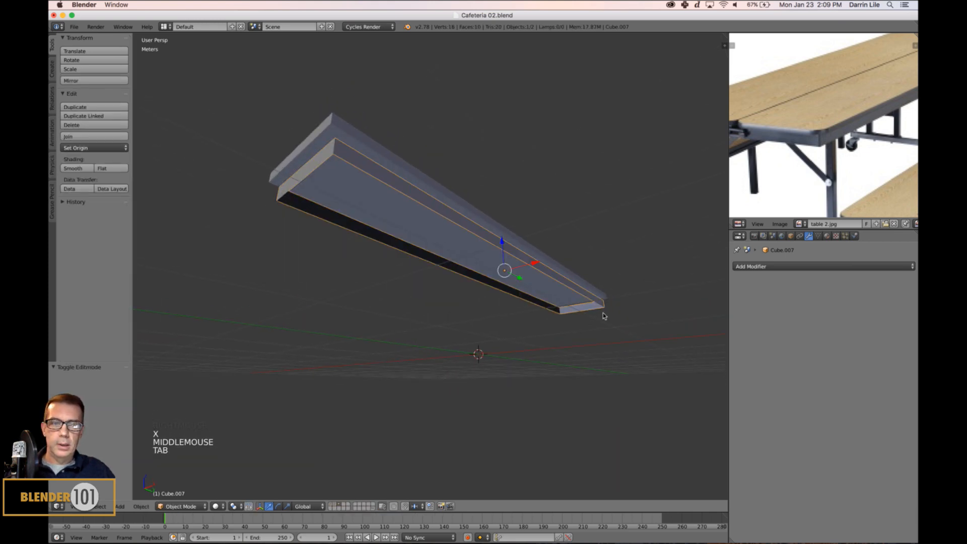
- Add a Solidify modifier to the lower frame and set its thickness to 7 cm
middle_click_drag(604, 316, 602, 323)
left_click(804, 266)
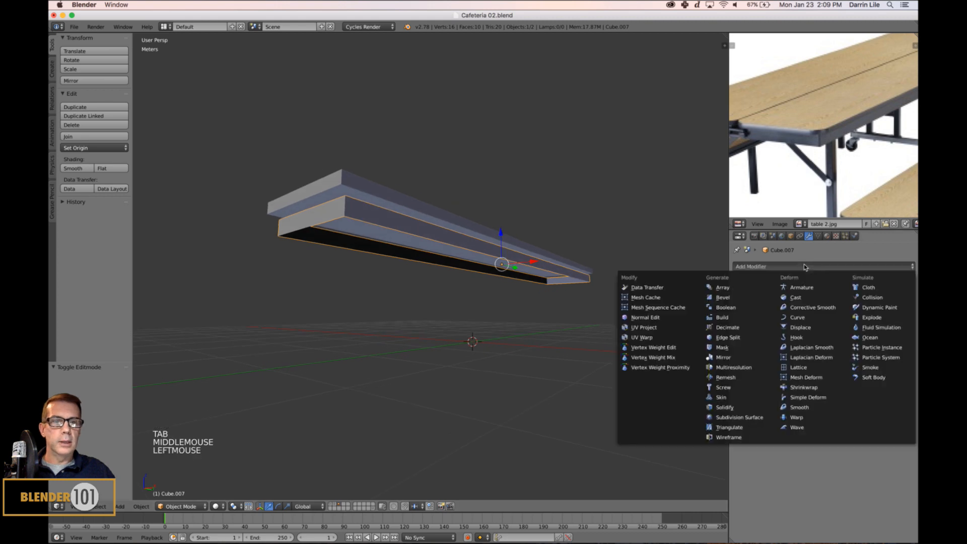
left_click(733, 407)
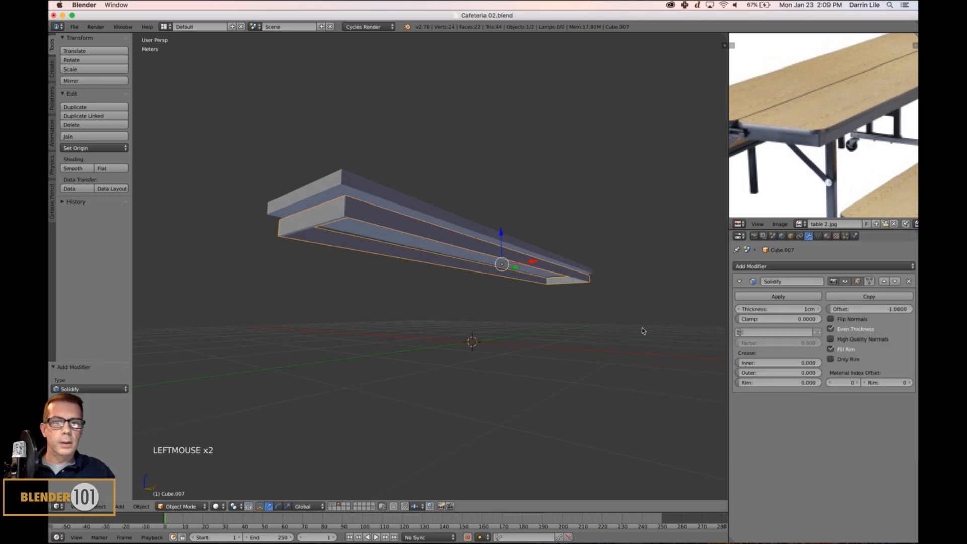
middle_click_drag(642, 328, 557, 274)
scroll(553, 265, "up", 2)
scroll(553, 266, "up", 2)
scroll(566, 280, "down", 1)
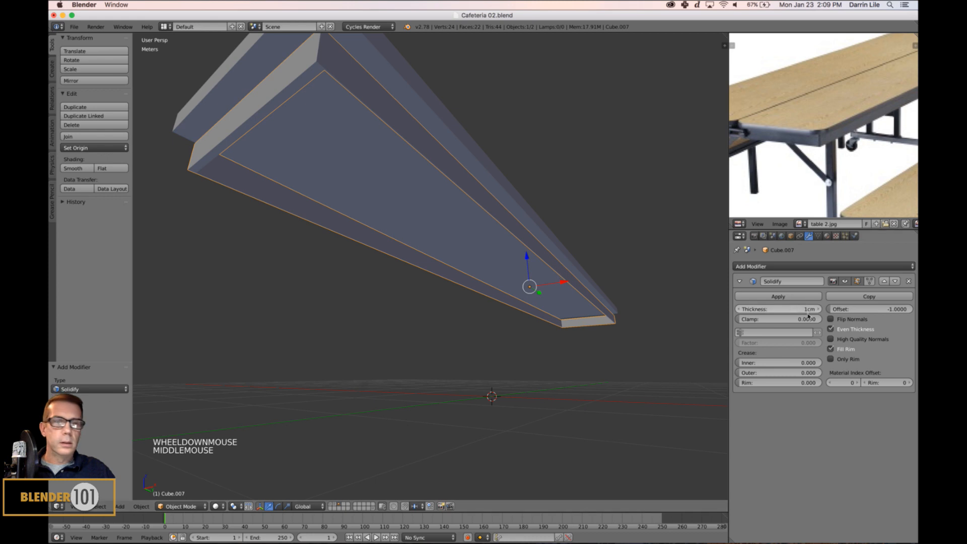
middle_click_drag(612, 320, 624, 317)
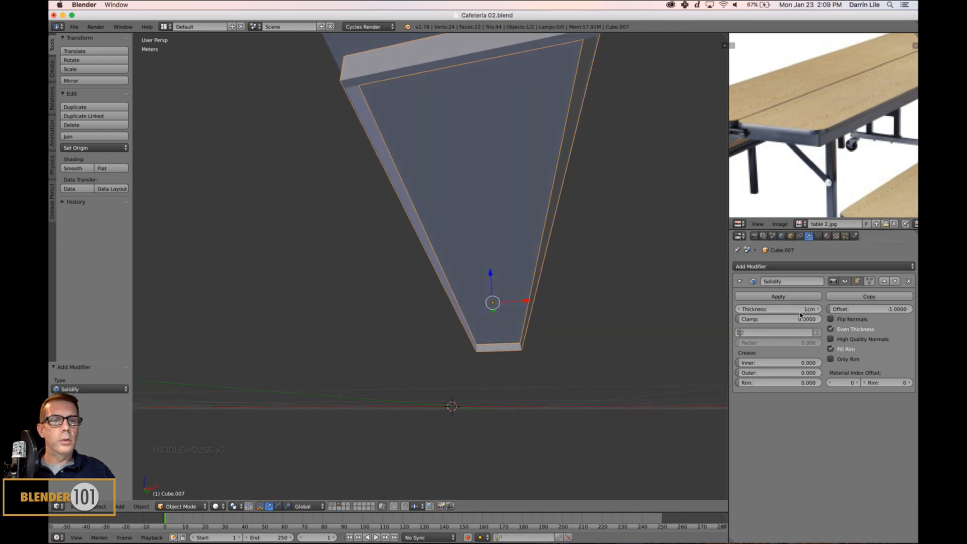
left_click_drag(799, 311, 799, 311)
- Apply the scale transform to the lower frame
middle_click_drag(674, 317, 603, 339, "shift")
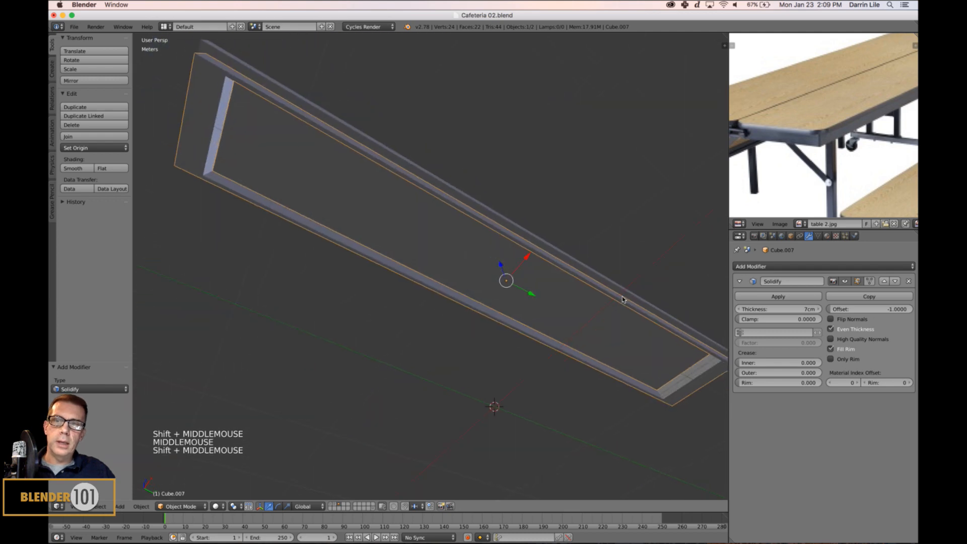
scroll(603, 339, "down", 2)
key("ctrl+a")
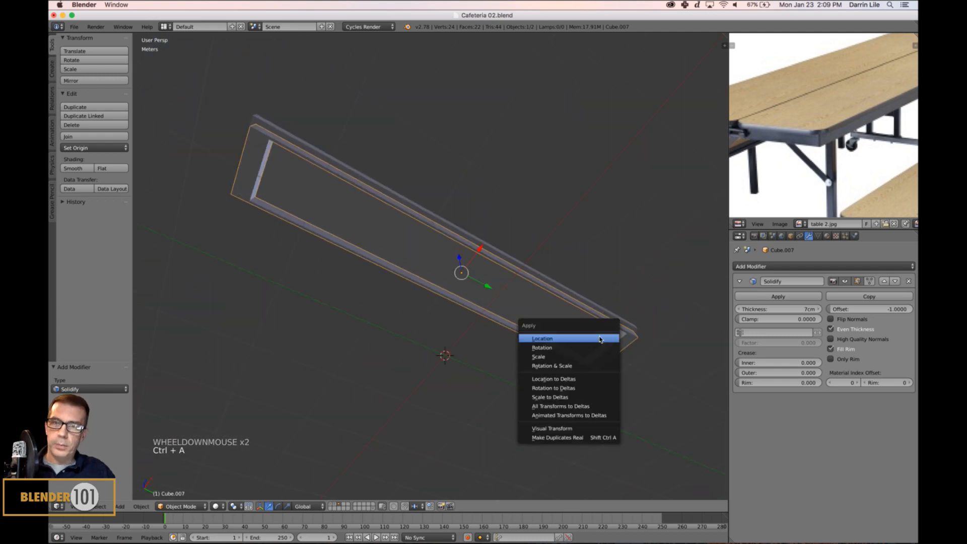
left_click(571, 357)
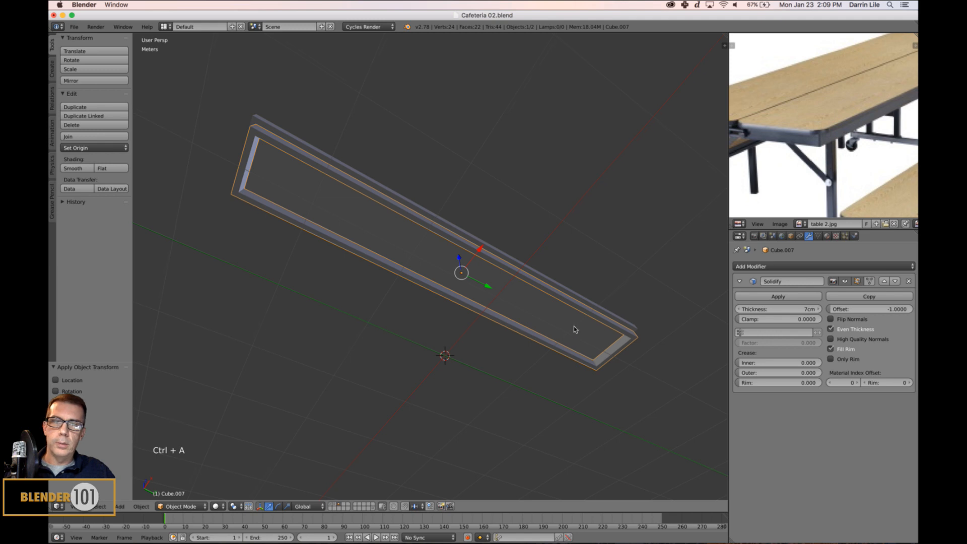
- Set the frame's Solidify thickness to 1.6 cm
middle_click_drag(573, 325, 601, 327)
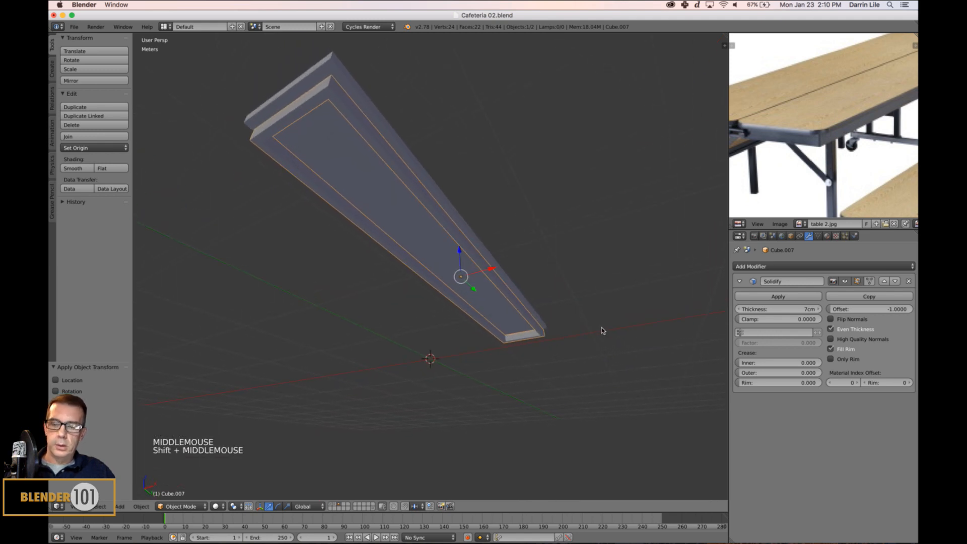
key("s")
right_click(601, 330)
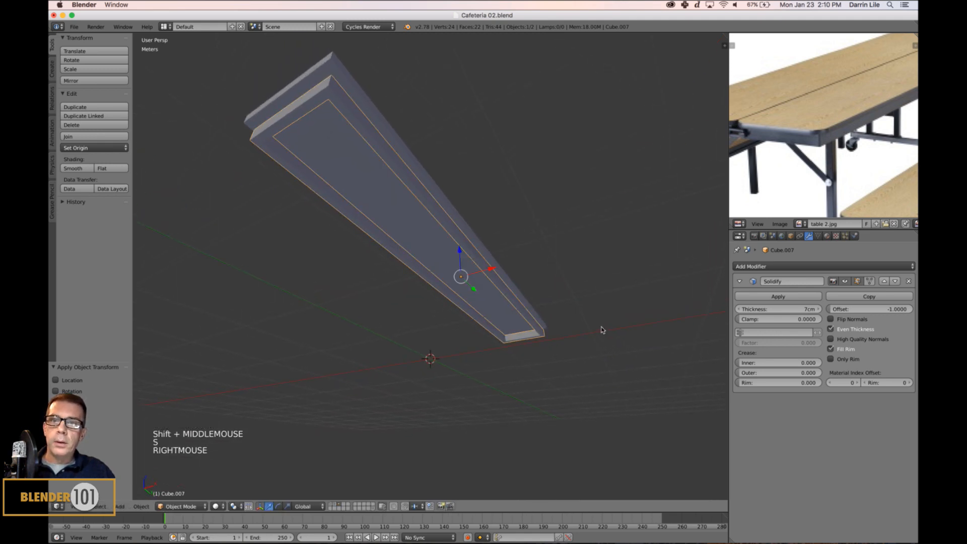
left_click_drag(801, 312, 802, 310)
middle_click_drag(290, 270, 295, 283)
- Raise the frame along Z until it meets the underside of the tabletop, then deselect it
middle_click_drag(407, 175, 466, 179)
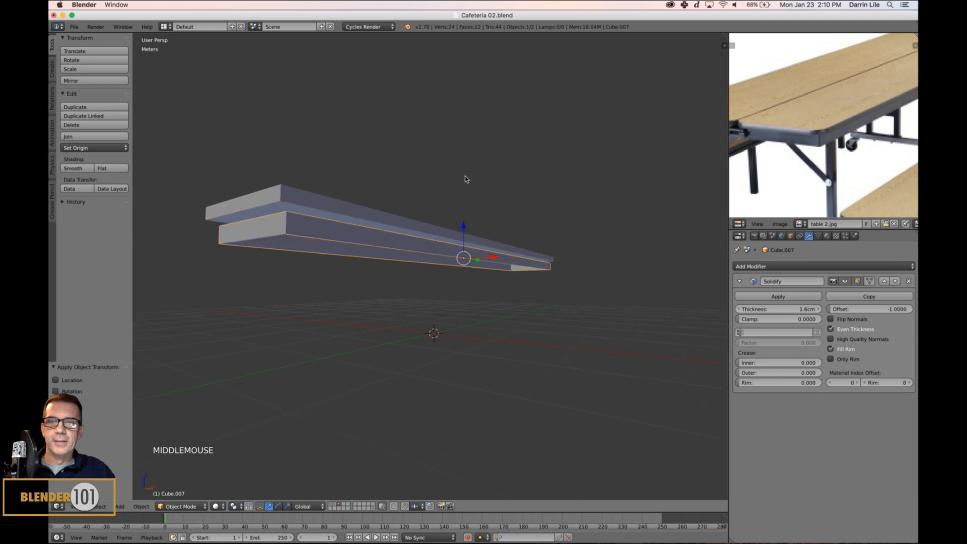
left_click_drag(464, 229, 461, 196, "shift")
key("super+z")
left_click(464, 229)
scroll(463, 217, "down", 2)
key("a")
middle_click_drag(468, 236, 460, 268)
scroll(459, 271, "up", 3)
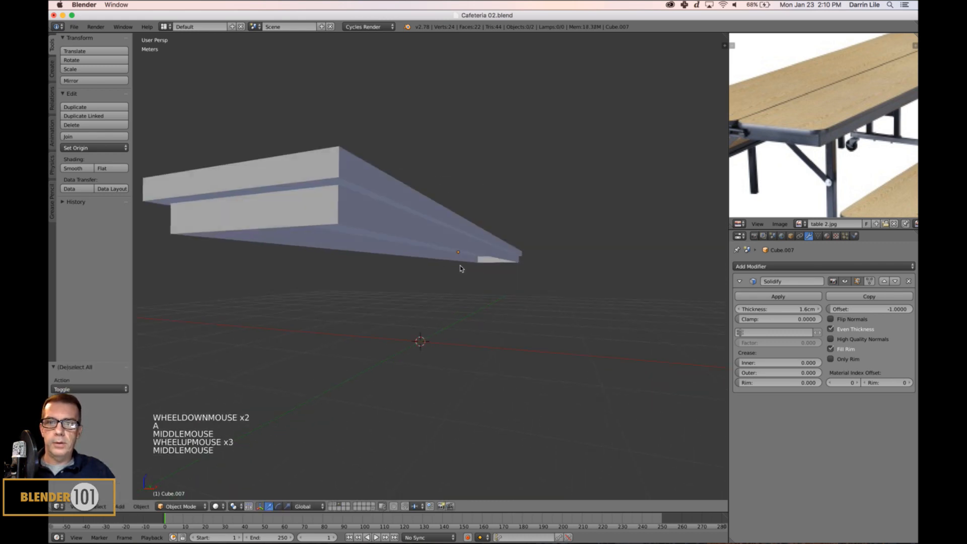
- Widen the frame slightly along X beneath the tabletop
right_click(408, 245)
middle_click_drag(409, 244, 442, 266)
key("s")
key("x")
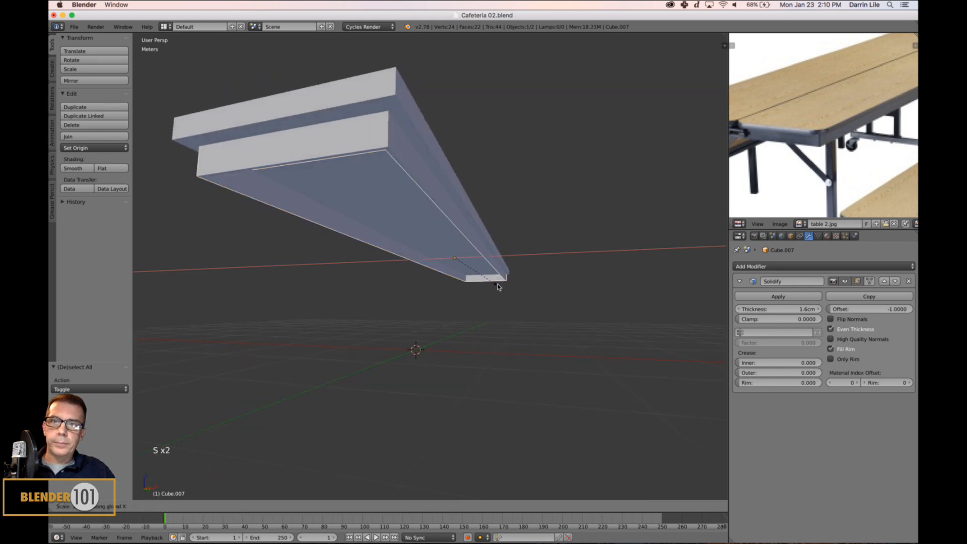
left_click(511, 297, "shift")
key("a")
key("Tab")
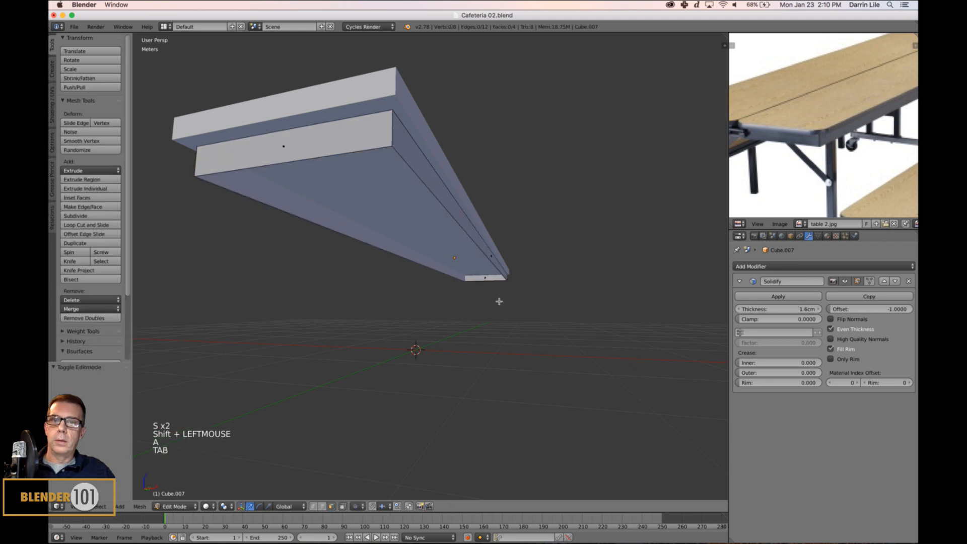
key("Tab")
- Select the frame and apply its Solidify modifier
scroll(499, 298, "down", 5)
middle_click_drag(497, 297, 430, 279)
scroll(501, 308, "up", 3)
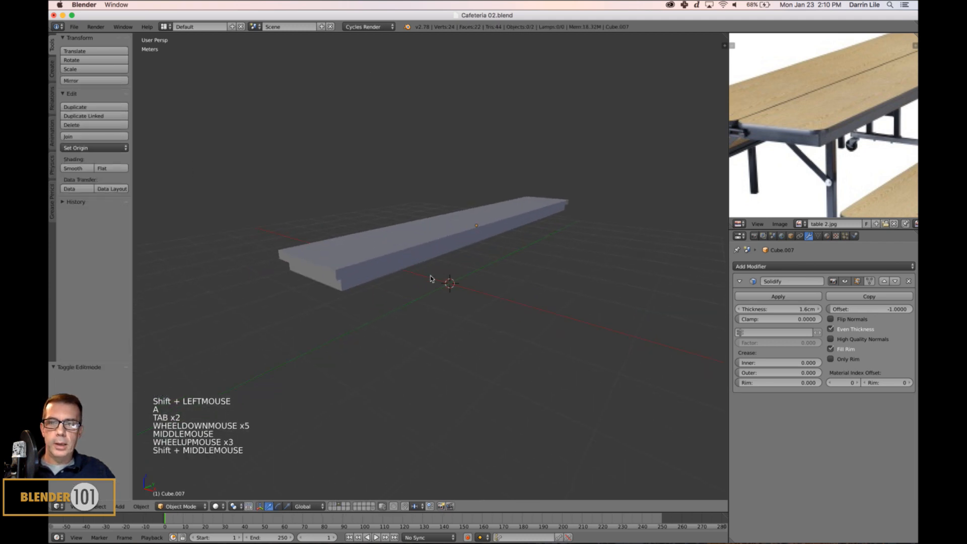
right_click(398, 272)
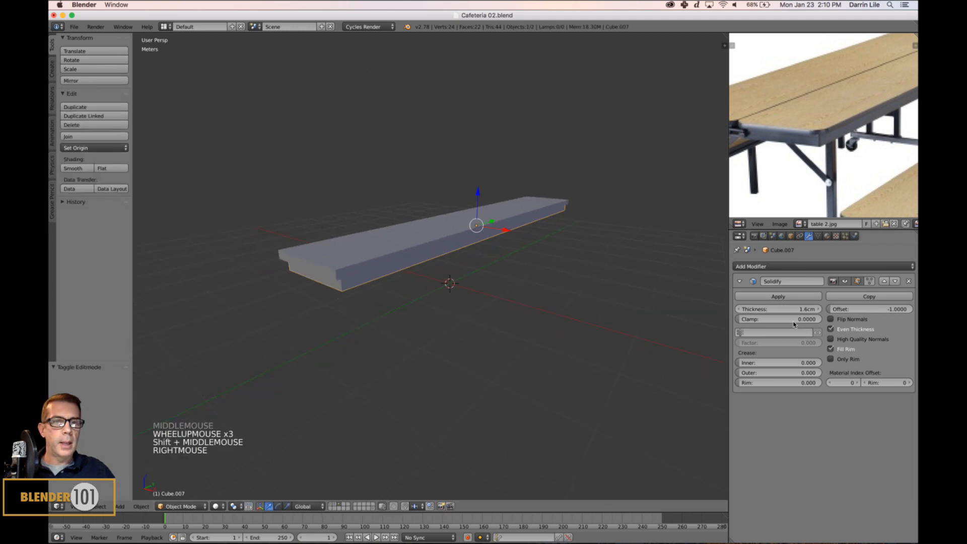
left_click(798, 298)
scroll(566, 328, "up", 1)
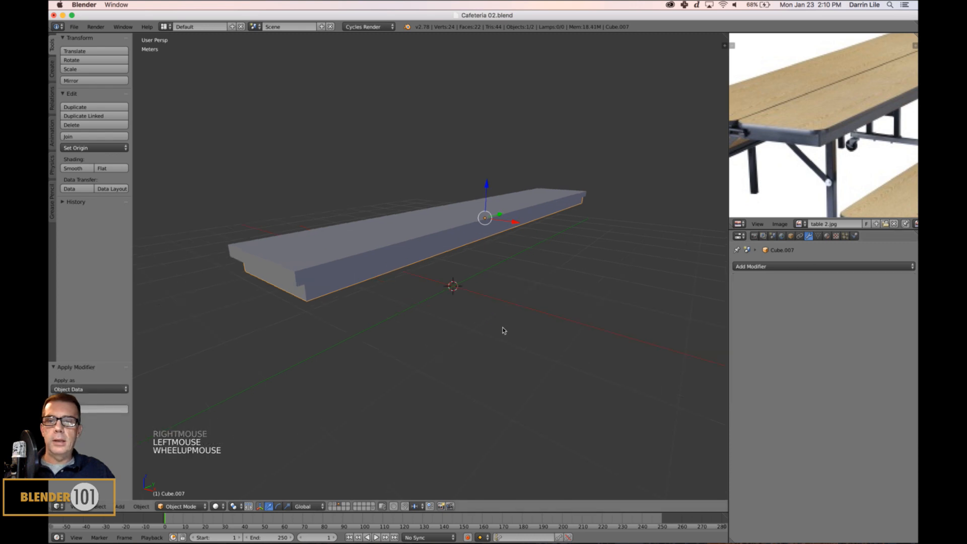
- Isolate the frame in local view
middle_click_drag(503, 327, 406, 307, "shift")
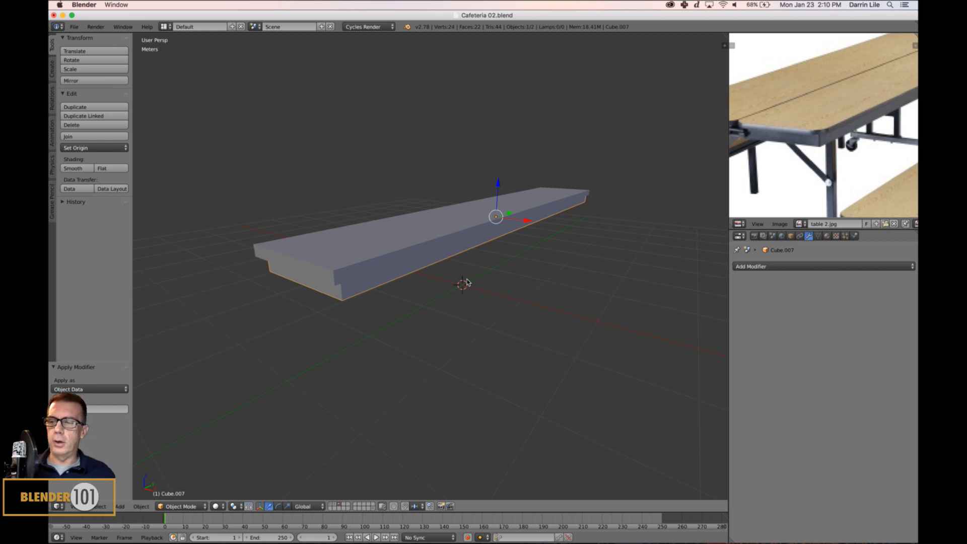
key("KP_Divide")
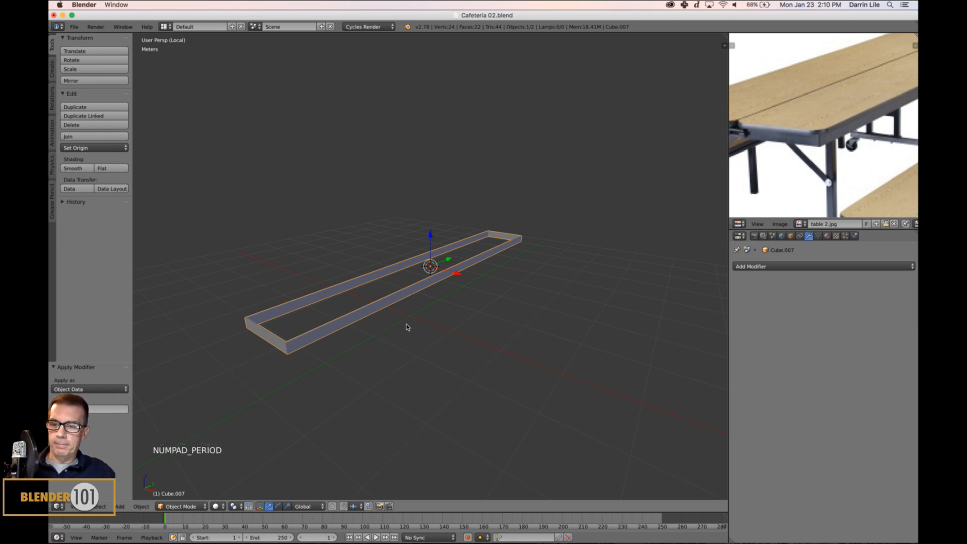
scroll(407, 327, "up", 3)
middle_click_drag(407, 326, 514, 292, "shift")
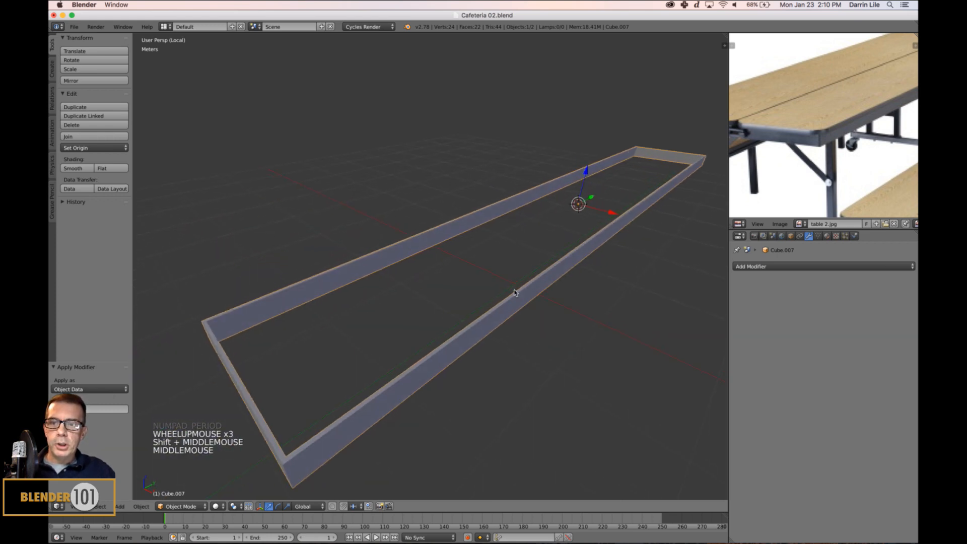
- Delete the loop of faces along the frame's upper edge and return from local view to the full scene
key("Tab")
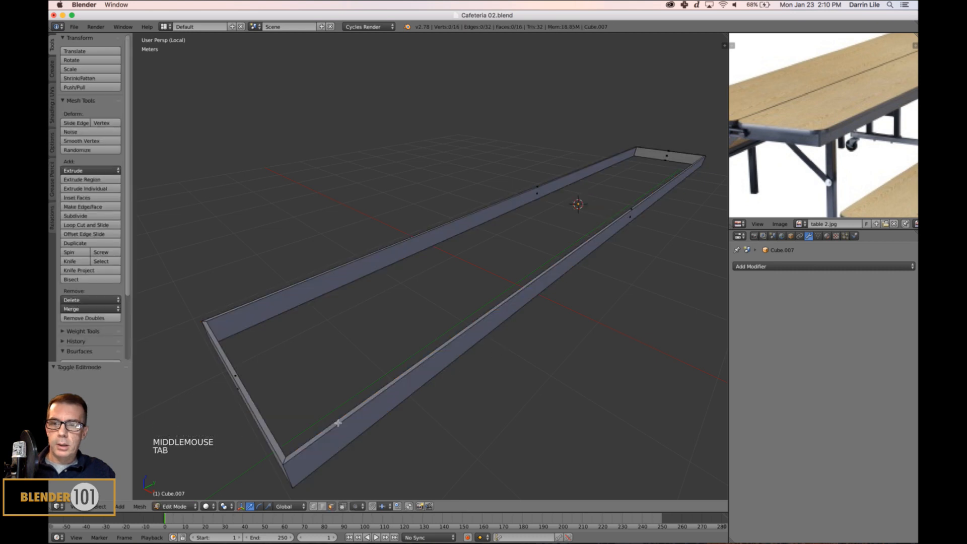
middle_click_drag(355, 423, 385, 395, "shift")
right_click(369, 394, "alt")
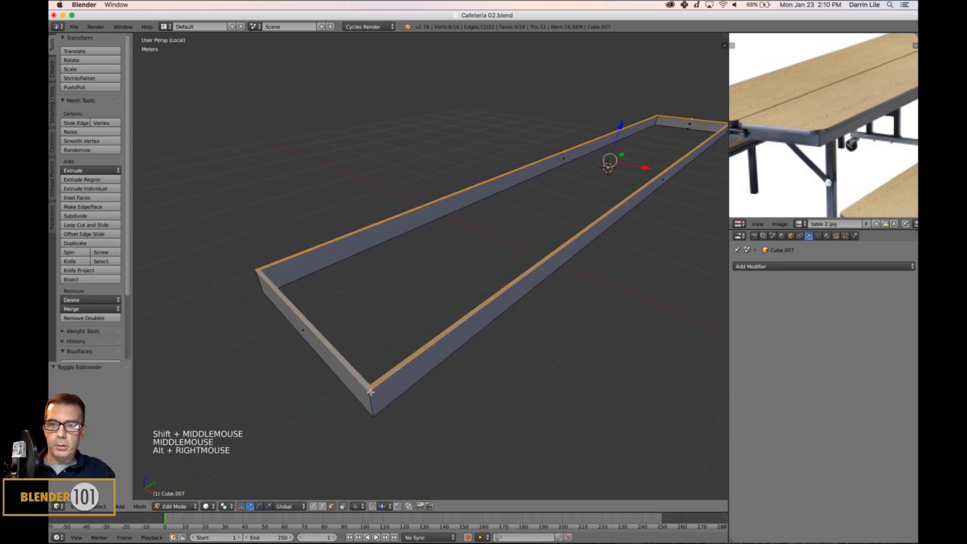
key("x")
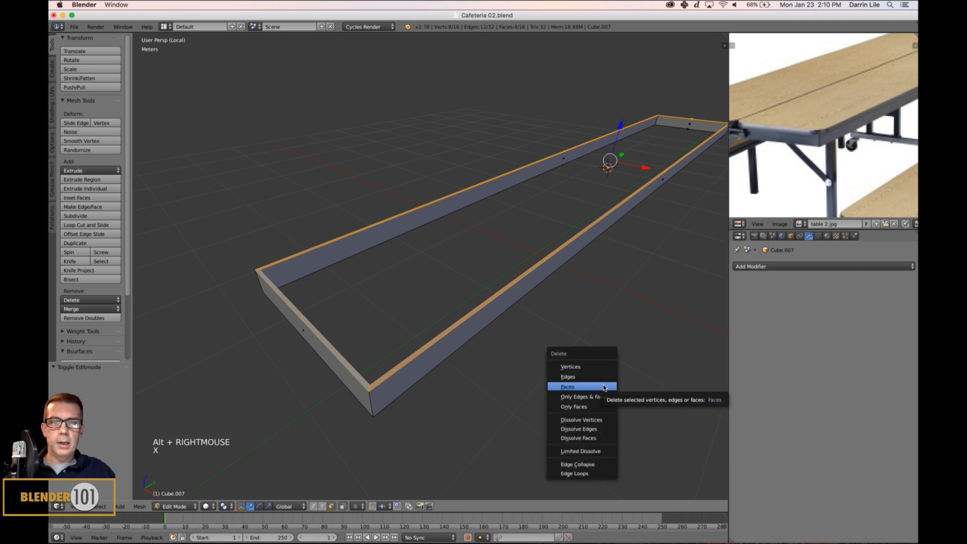
left_click(605, 387)
key("Tab")
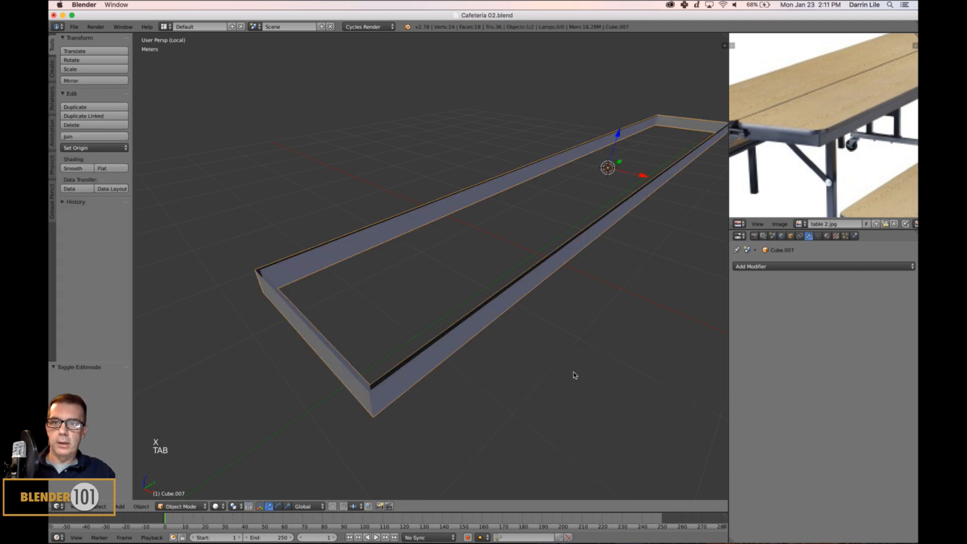
key("KP_Divide")
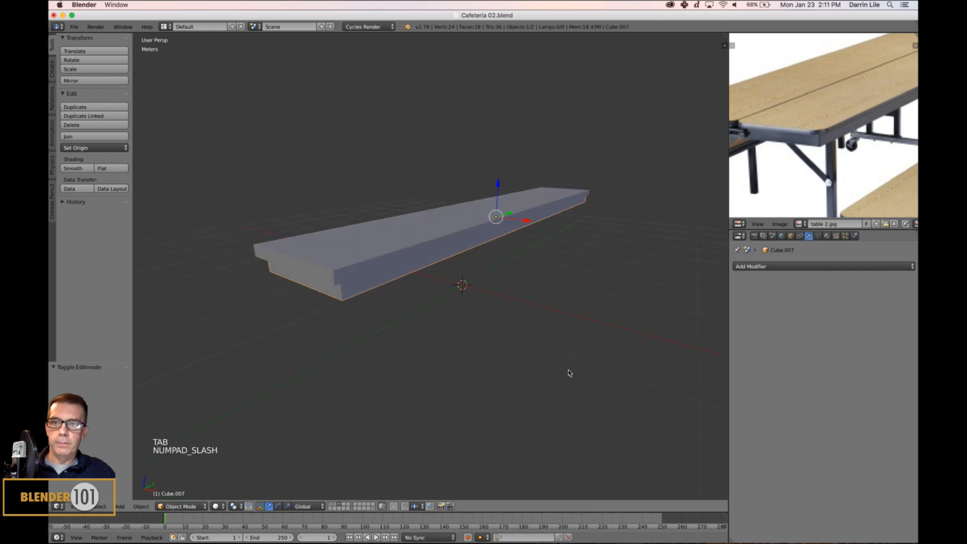
- Select the tabletop above the frame and flatten it along Z to about 0.46 of its thickness
middle_click_drag(568, 371, 545, 369)
key("a")
scroll(542, 371, "down", 3)
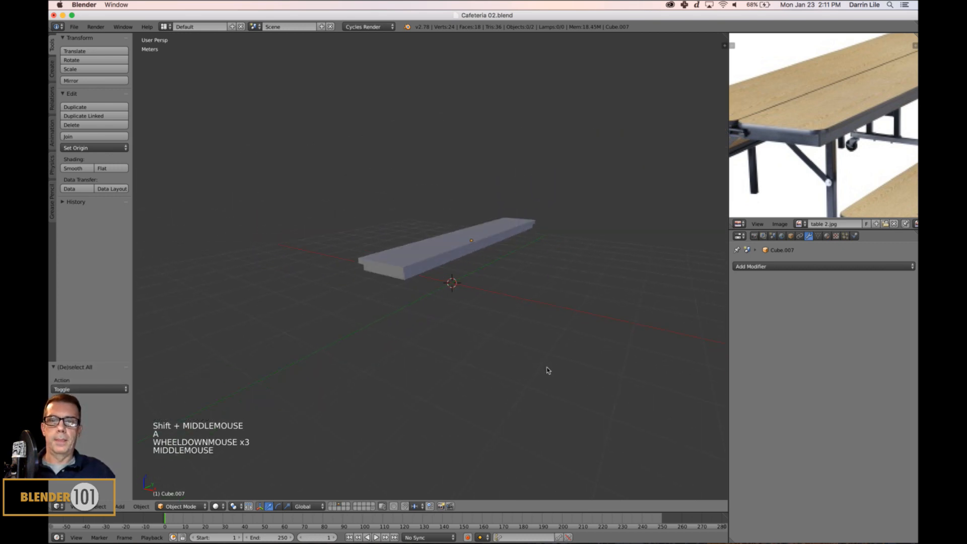
scroll(552, 369, "up", 3)
right_click(466, 250)
middle_click_drag(466, 250, 542, 246)
key("s")
key("s")
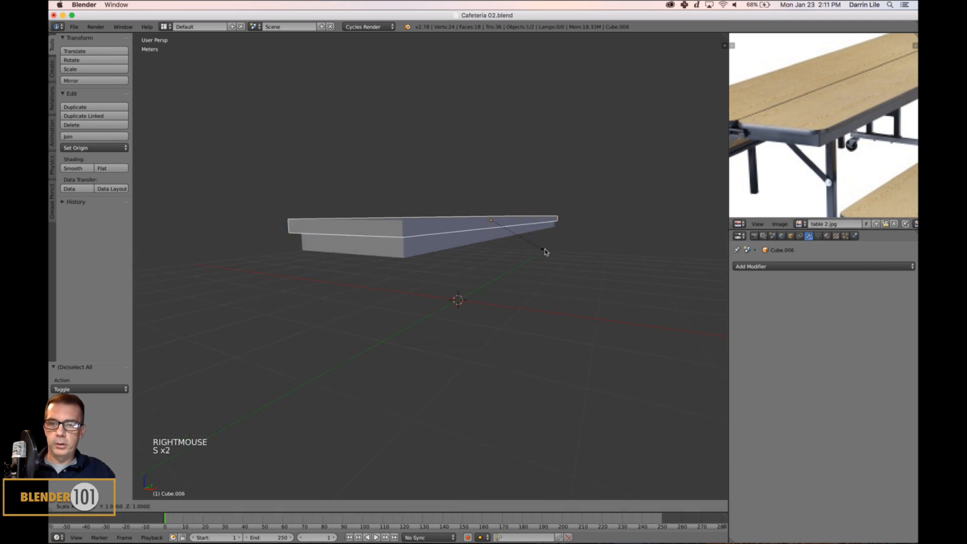
key("z")
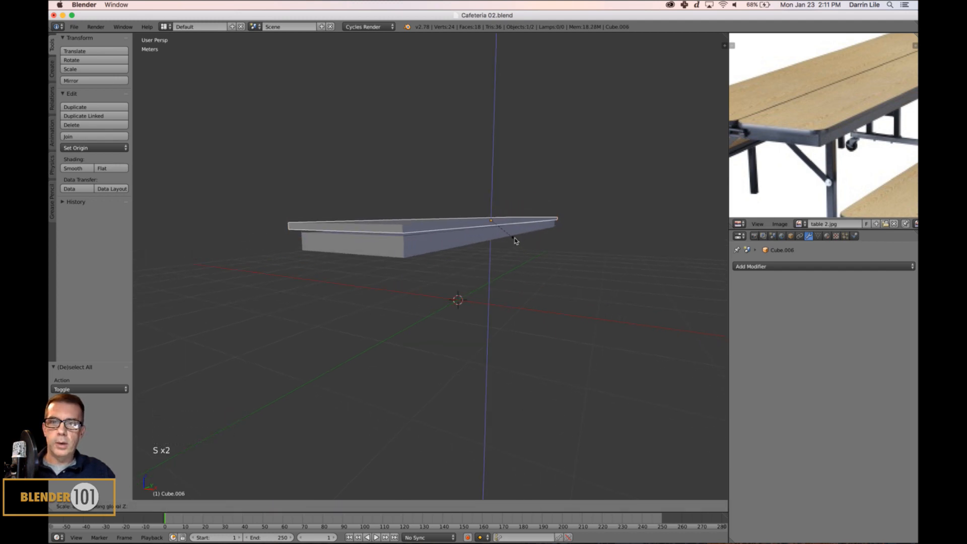
left_click(514, 239)
- Select the frame and raise it about 4.08 cm along Z beneath the thinned tabletop
right_click(464, 238)
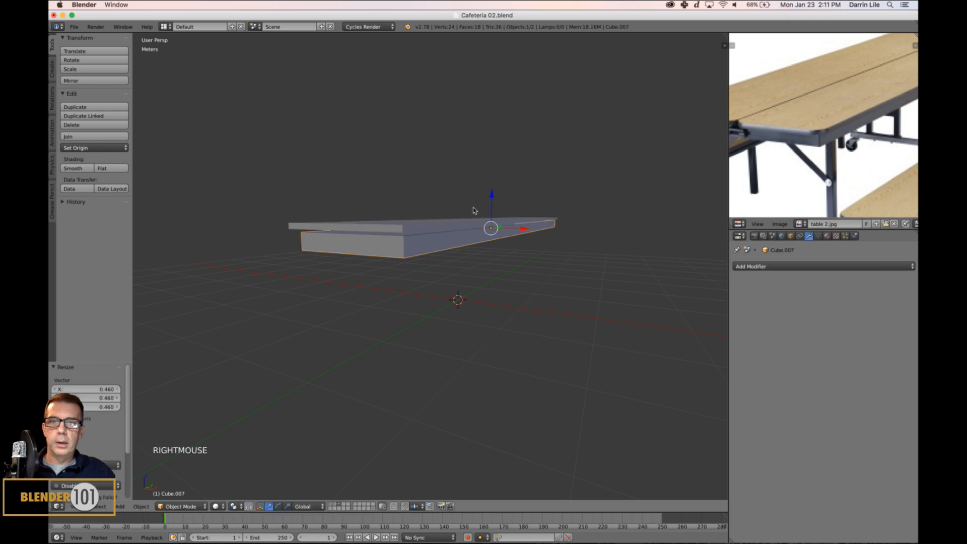
left_click_drag(491, 196, 494, 199)
middle_click_drag(500, 219, 602, 324)
scroll(544, 287, "down", 3)
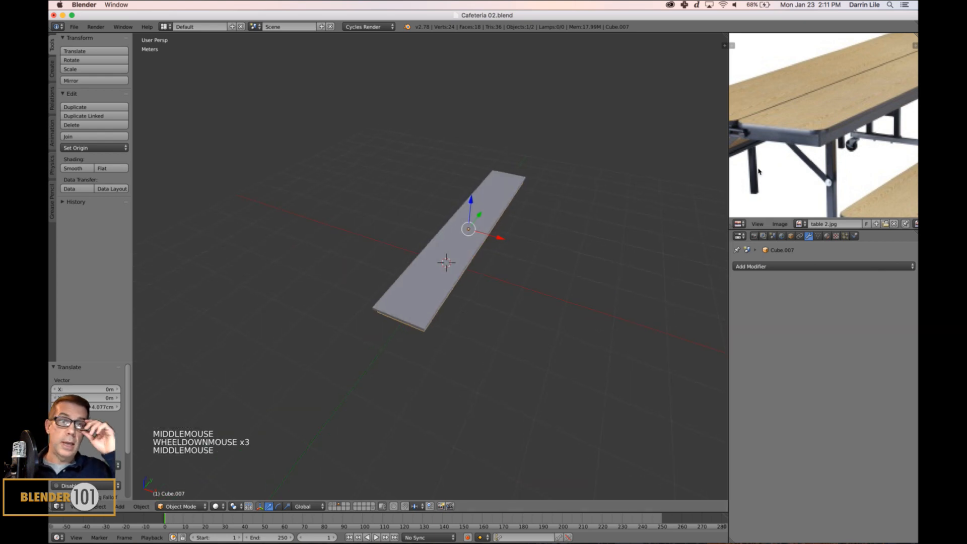
- Bring the table's legs and casters into view in the reference image and save over Cafeteria 02.blend
scroll(866, 151, "down", 2)
middle_click_drag(866, 151, 828, 108)
middle_click_drag(833, 166, 807, 170)
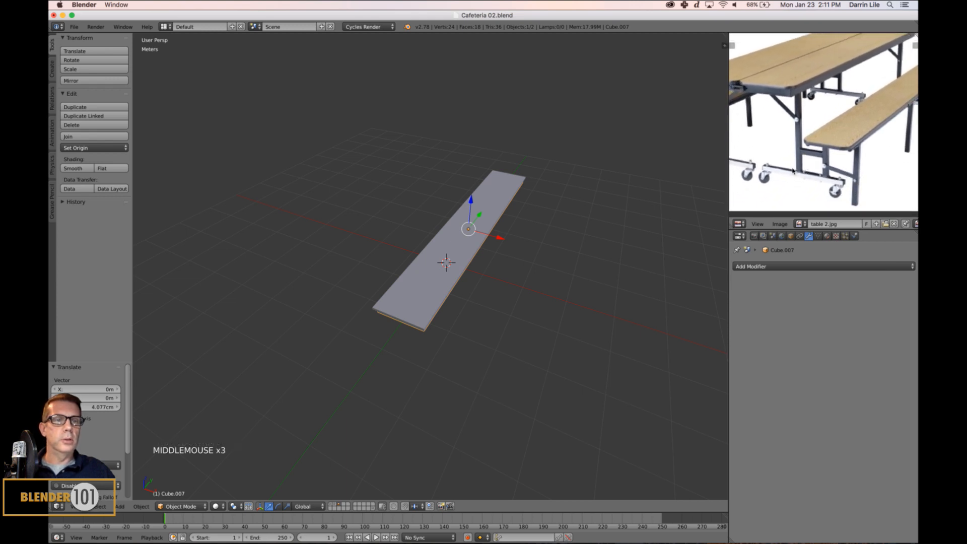
middle_click_drag(576, 322, 569, 310)
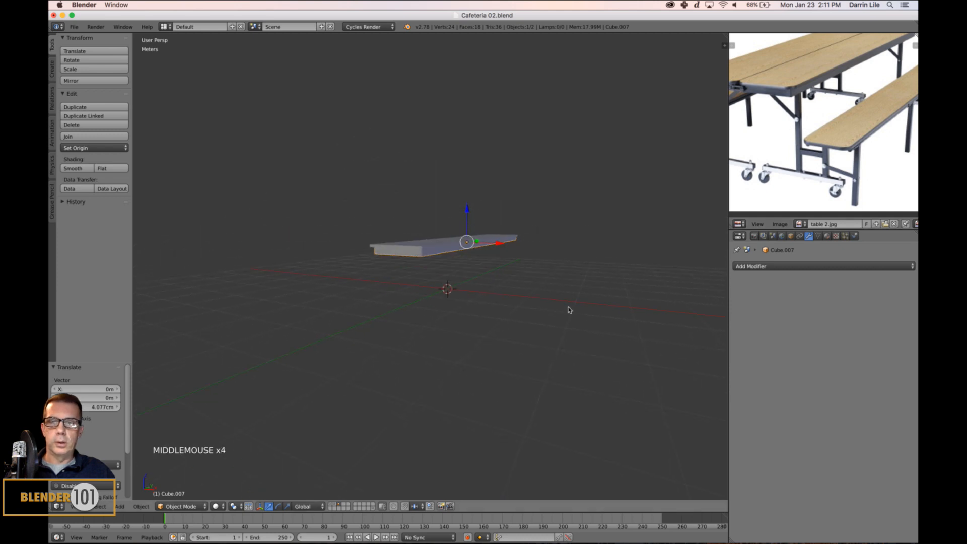
key("s")
key("s")
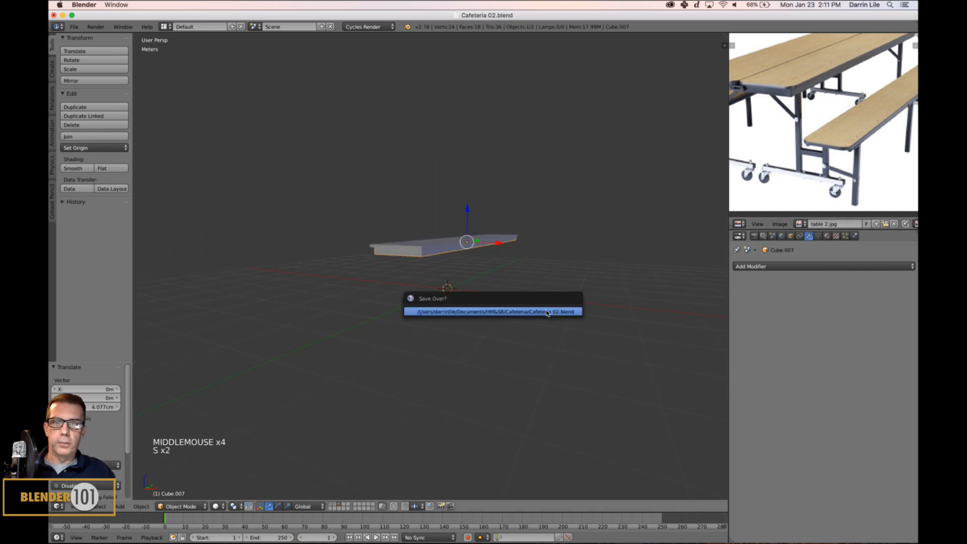
- Add a cube mesh at the scene origin as the base for the table's leg
scroll(548, 321, "up", 2)
middle_click_drag(546, 313, 557, 319)
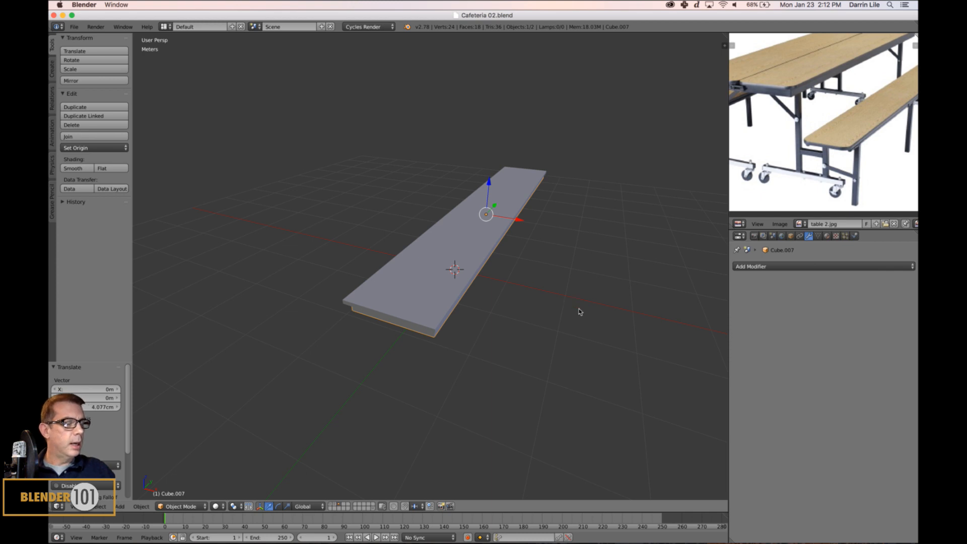
mouse_move(546, 294)
middle_mouse_down()
mouse_move(533, 291)
mouse_move(542, 267)
mouse_move(534, 305)
middle_mouse_up()
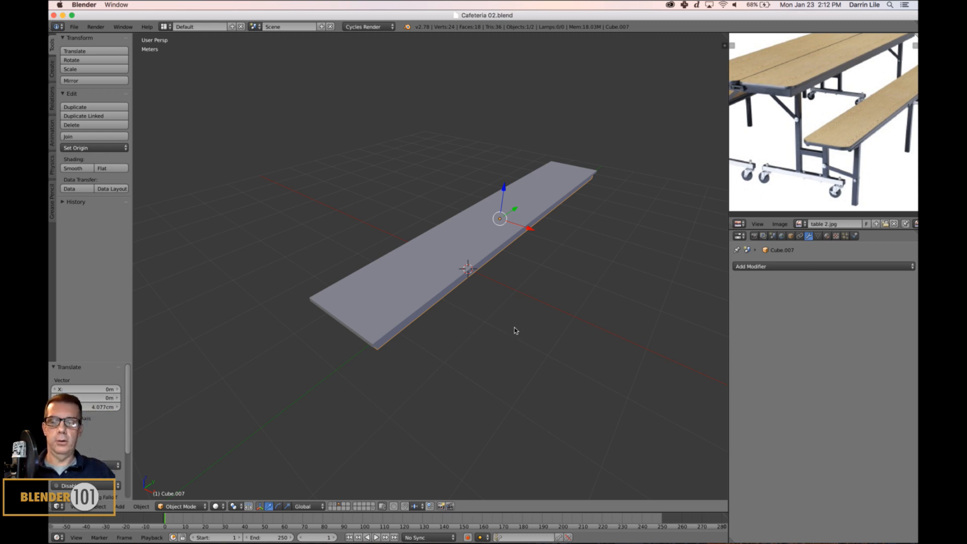
mouse_move(518, 317)
middle_mouse_down()
mouse_move(520, 304)
mouse_move(548, 307)
mouse_move(534, 307)
middle_mouse_up()
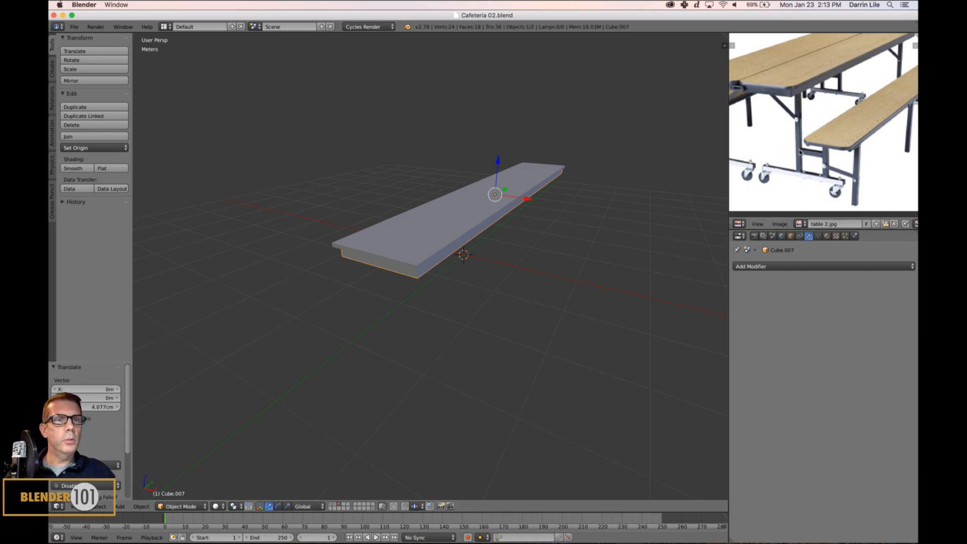
middle_click_drag(567, 287, 555, 287)
key("shift+a")
mouse_move(556, 290)
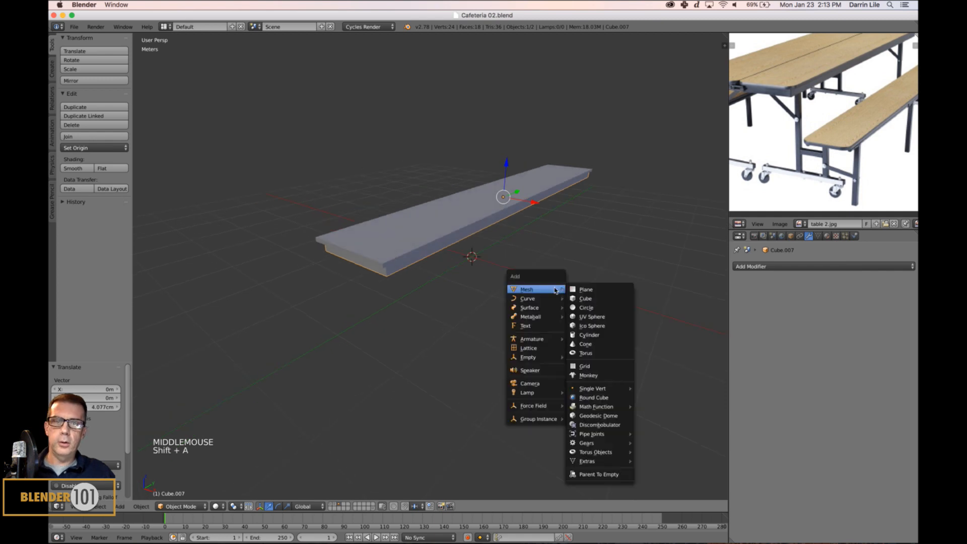
left_click(585, 298)
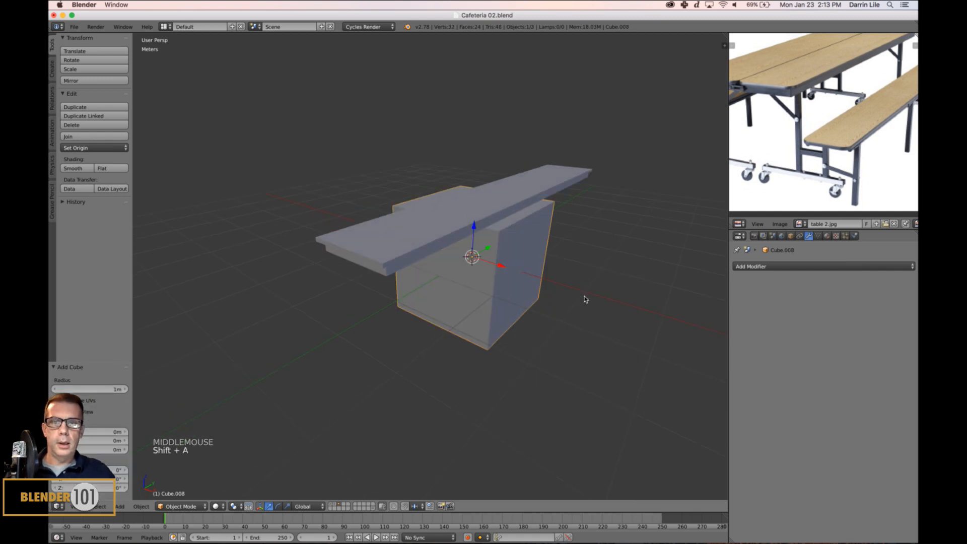
- Delete the new cube's top and bottom faces so it forms an open tube, and return to Object Mode
scroll(556, 310, "down", 2)
middle_click_drag(556, 310, 552, 315)
key("Tab")
right_click(446, 217)
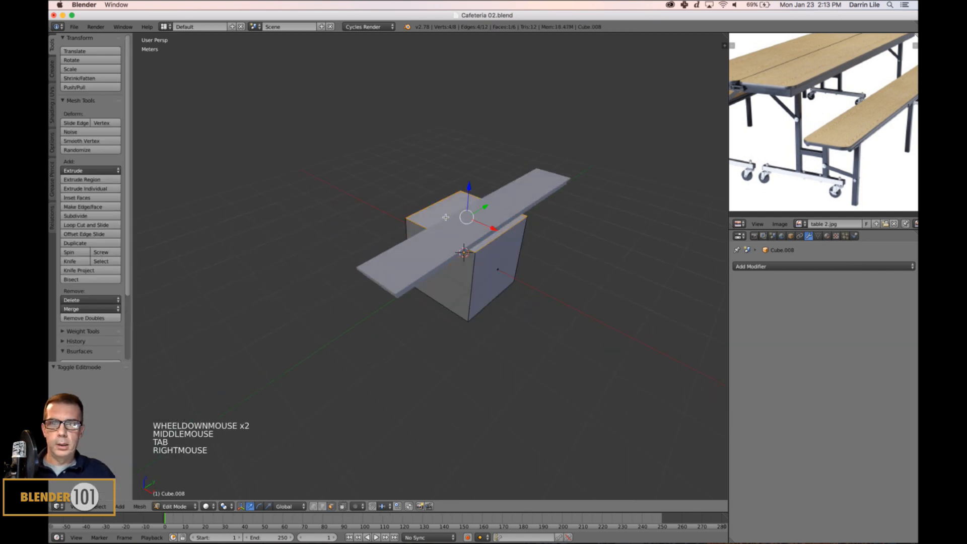
mouse_move(478, 352)
middle_mouse_down()
mouse_move(499, 312)
mouse_move(483, 348)
middle_mouse_up()
right_click(483, 347, "shift")
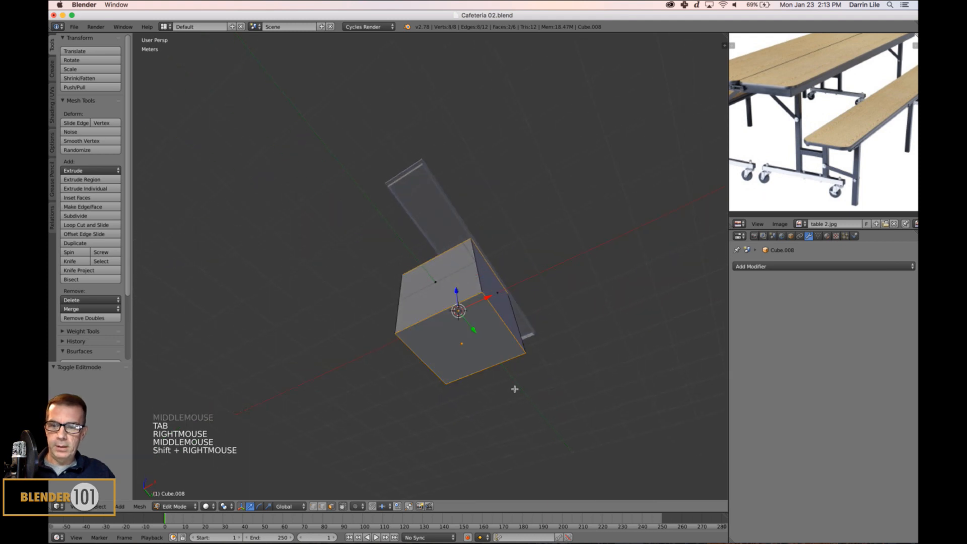
key("z")
key("x")
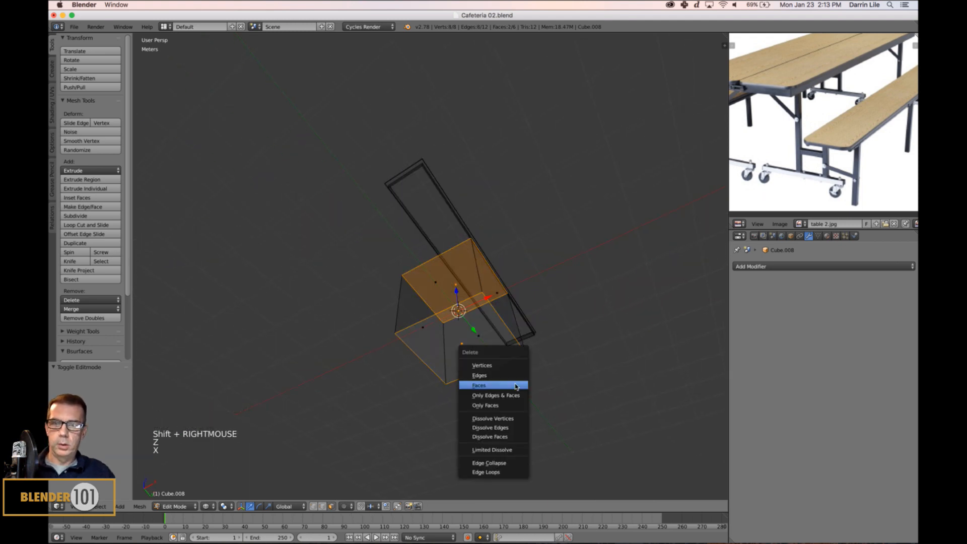
left_click(515, 385)
mouse_move(516, 385)
middle_mouse_down()
mouse_move(546, 382)
mouse_move(529, 384)
mouse_move(524, 406)
mouse_move(543, 418)
middle_mouse_up()
key("Tab")
key("z")
- Scale the open cube down uniformly by about 0.127, and again by about 0.66
key("s")
key("s")
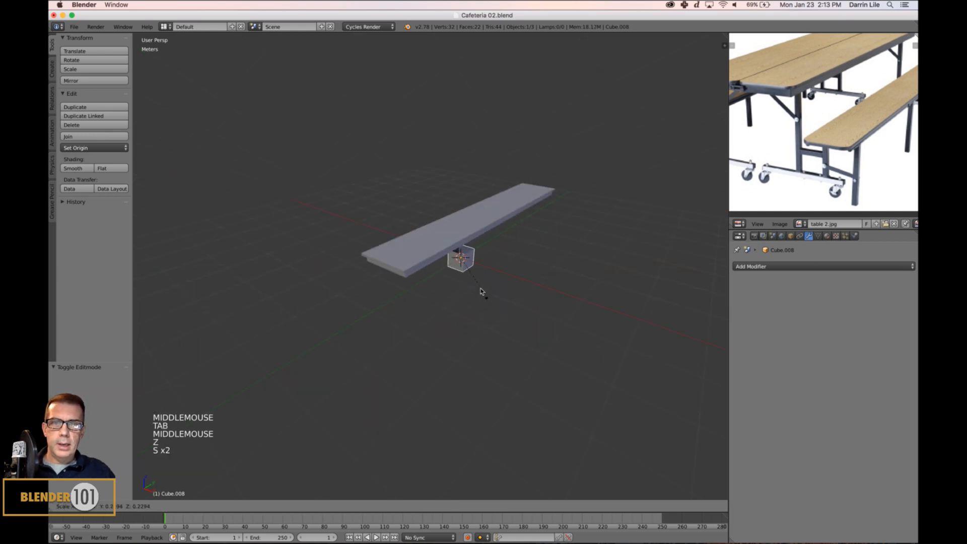
left_click(474, 283)
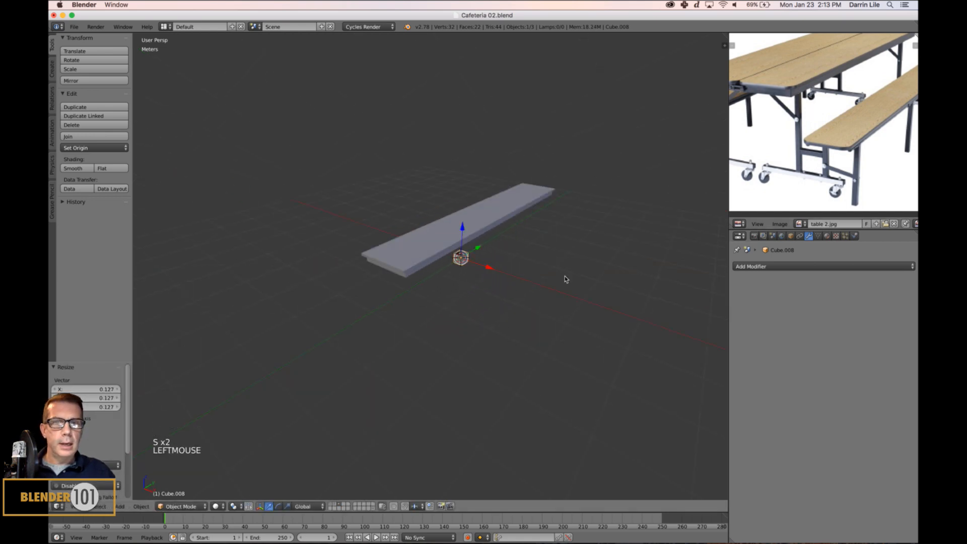
middle_click_drag(565, 276, 530, 283)
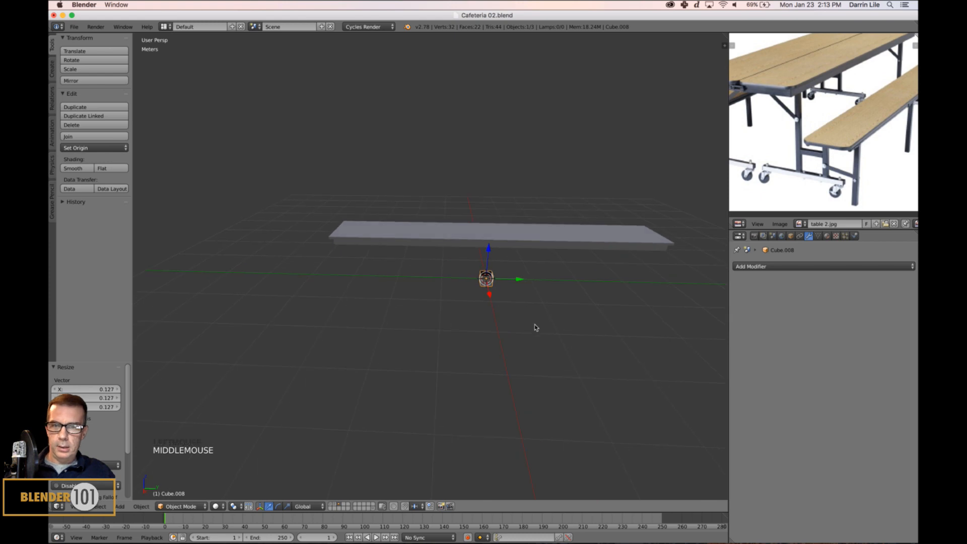
key("s")
key("s")
left_click(516, 318)
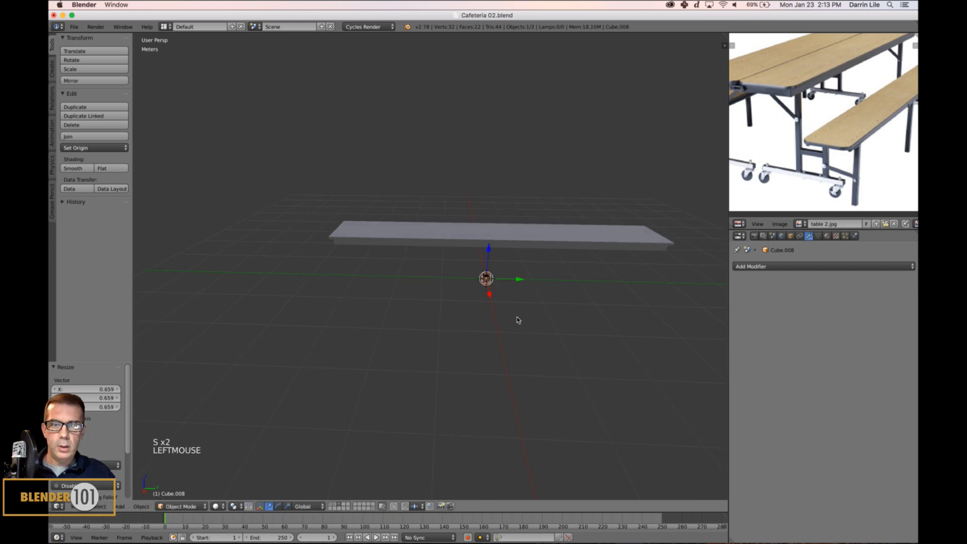
- Stretch the small cube along Z by about 9.98 into a post, and scale the post uniformly by about 0.67
key("s")
key("s")
left_click(594, 422)
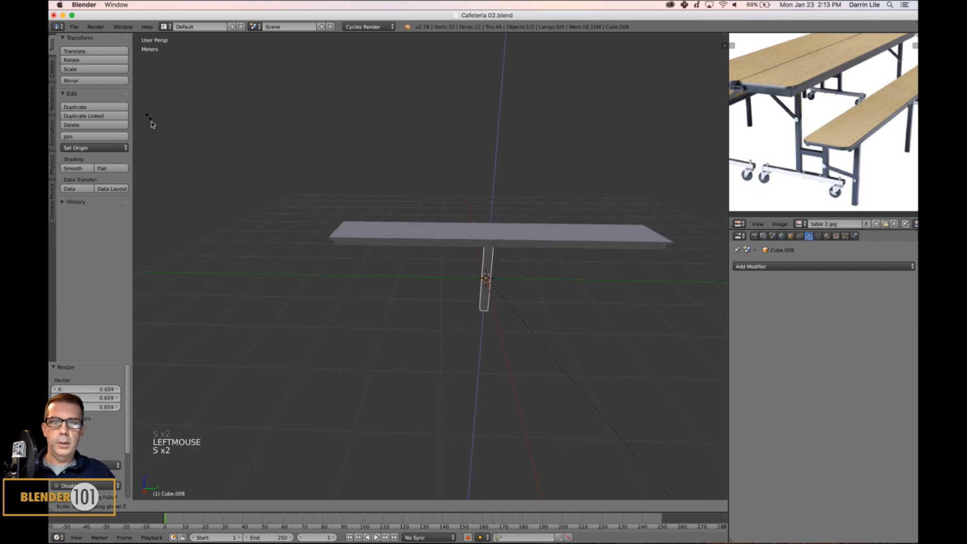
middle_click_drag(632, 388, 665, 372)
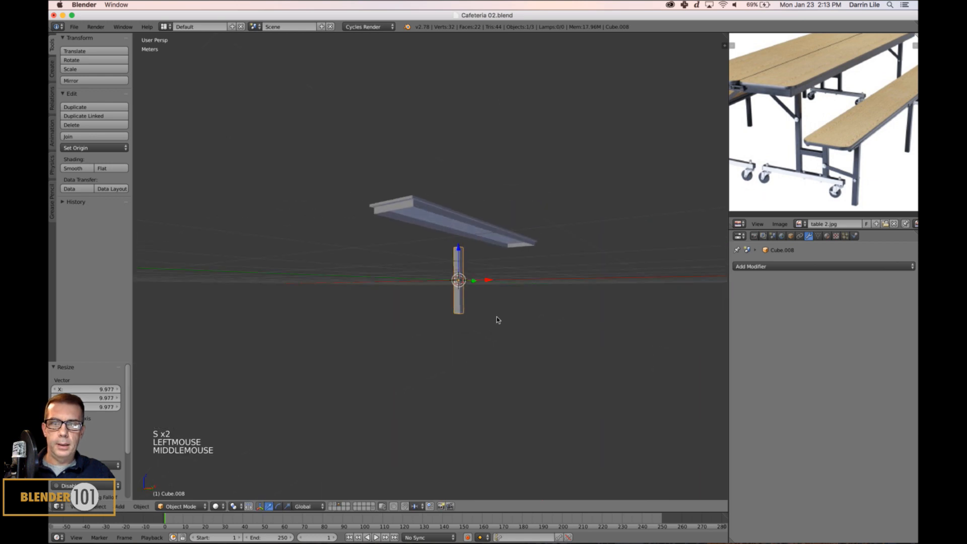
middle_click_drag(496, 319, 505, 336)
key("s")
key("s")
key("s")
left_click(485, 331)
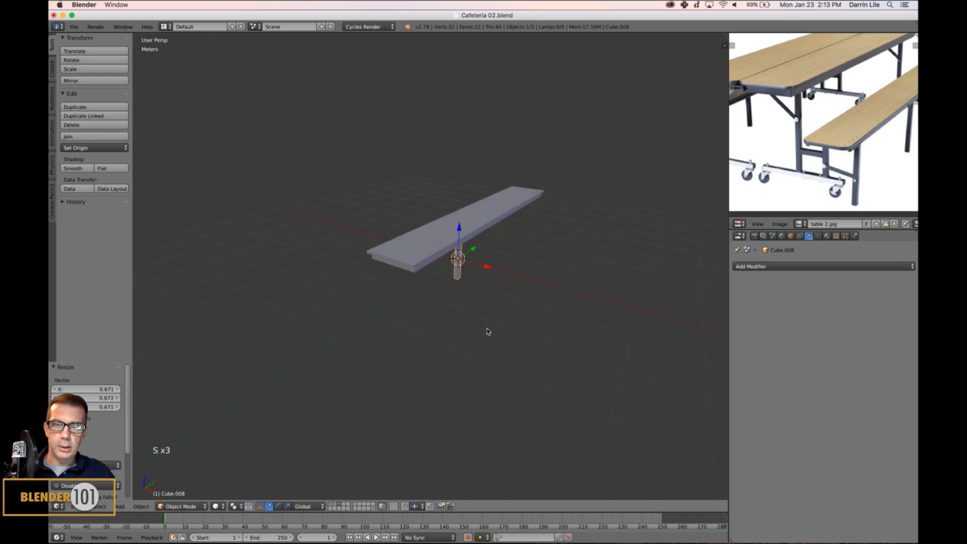
- Move the post about -1.45 m along Y, and in wireframe top orthographic view move it about 85.8 cm in X and -91.7 cm in Y
left_click_drag(473, 254, 449, 280)
key("KP_7")
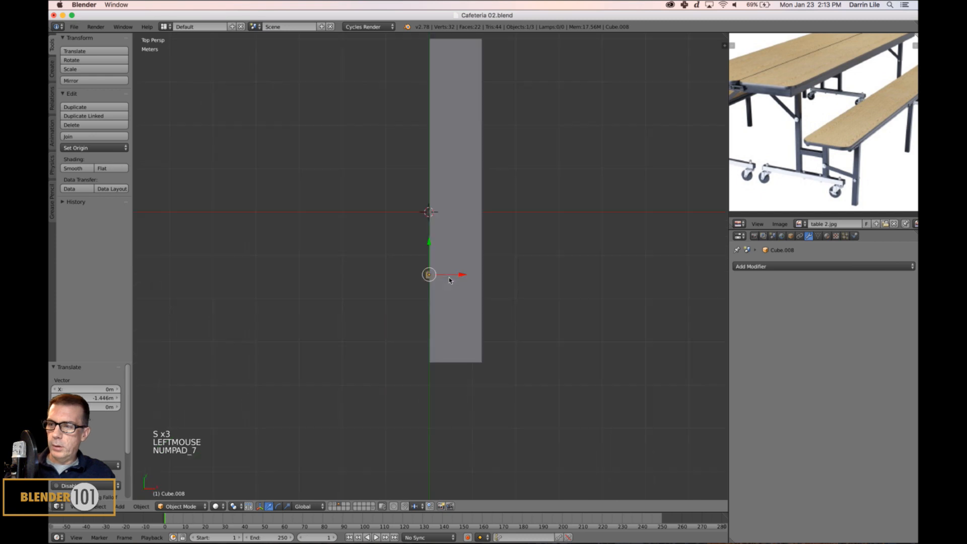
key("KP_5")
key("z")
scroll(470, 276, "up", 4)
middle_click_drag(471, 276, 448, 250, "shift")
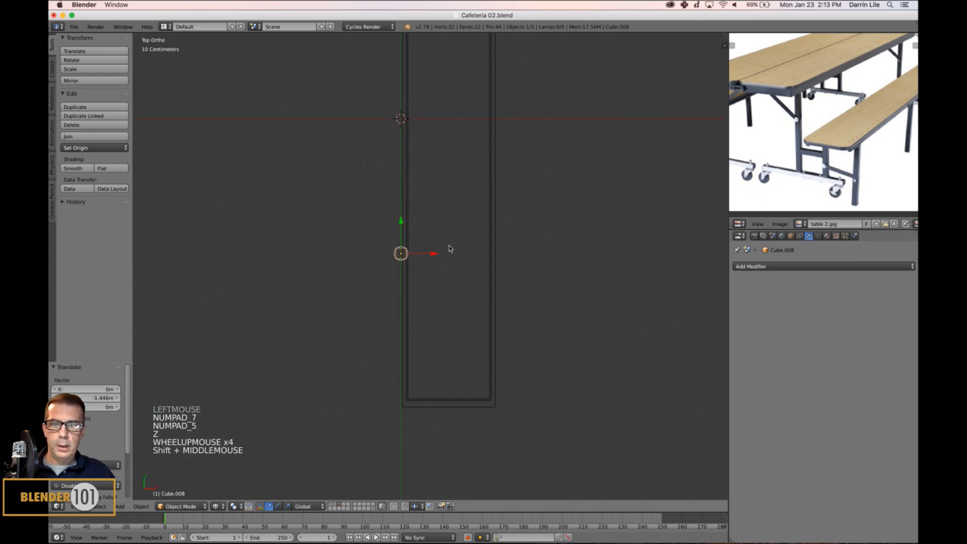
scroll(452, 253, "up", 1)
scroll(452, 254, "down", 4)
key("g")
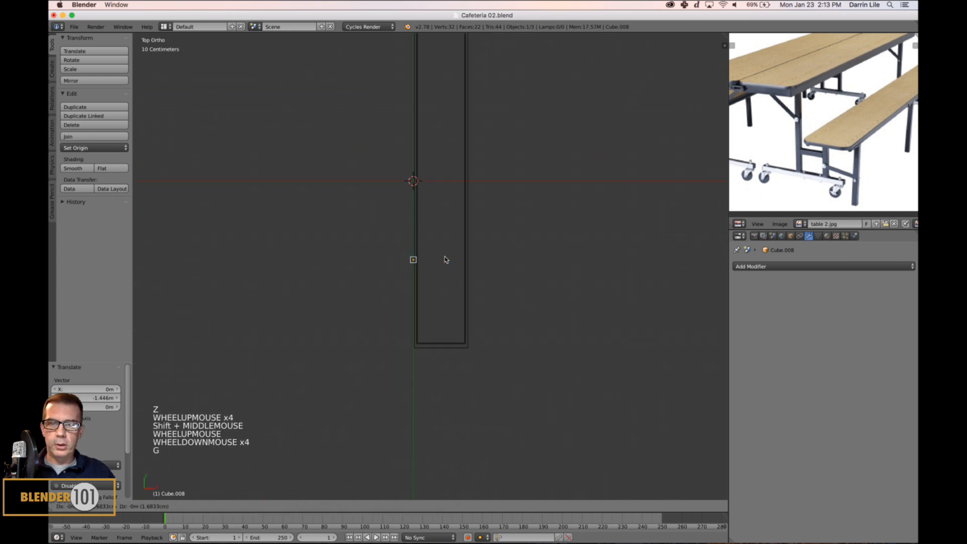
left_click(492, 306)
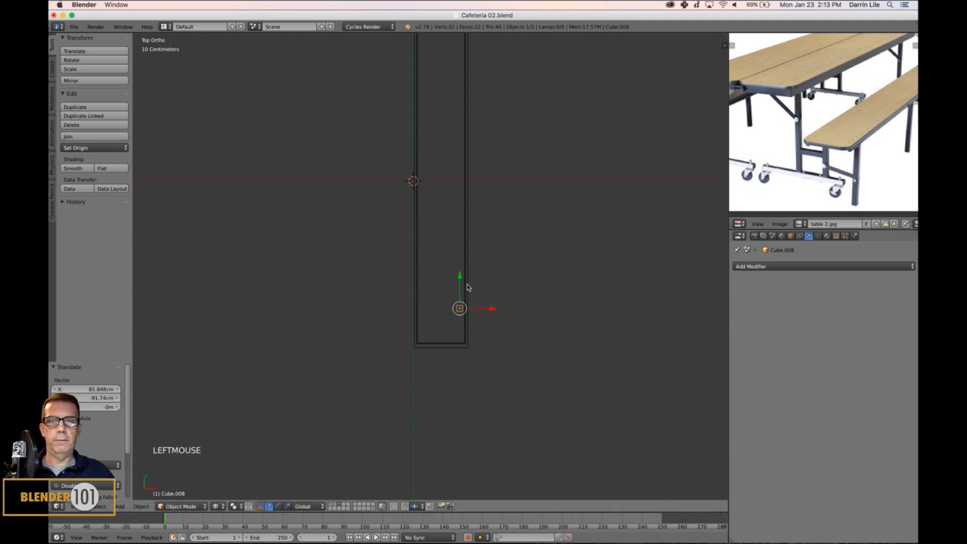
- Shift the post about -10.1 cm along Y, closer to the frame's end
left_click(460, 276)
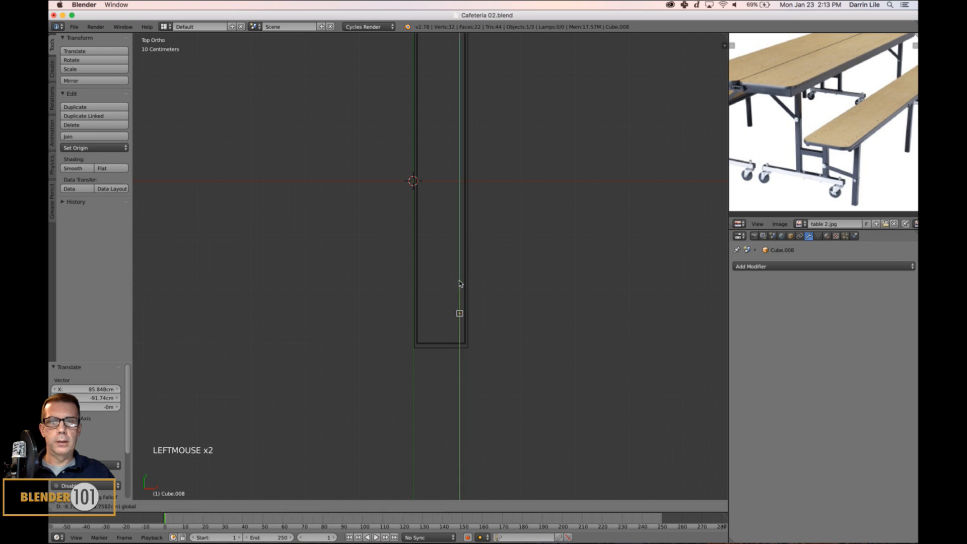
left_click(460, 282)
scroll(465, 284, "down", 2)
middle_click_drag(522, 295, 523, 296, "shift")
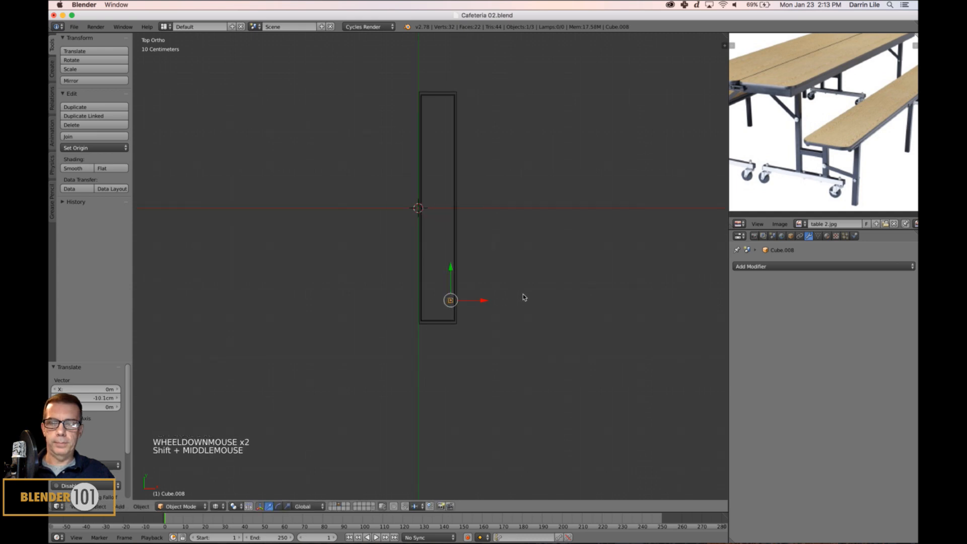
- Raise the post about 55.4 cm along Z in the right orthographic view so it meets the frame's underside
key("KP_3")
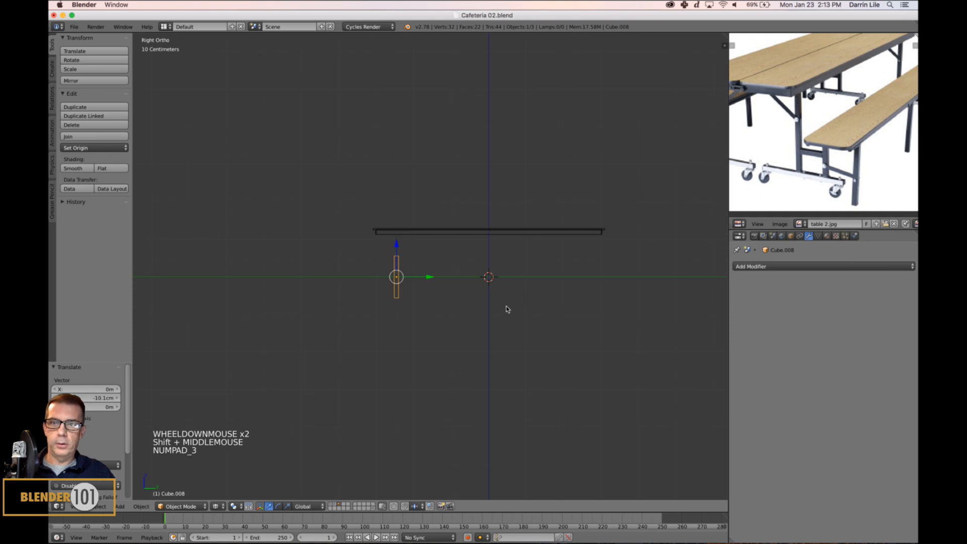
scroll(505, 306, "up", 3)
middle_click_drag(447, 315, 469, 315, "shift")
scroll(471, 307, "up", 2)
scroll(475, 299, "down", 2)
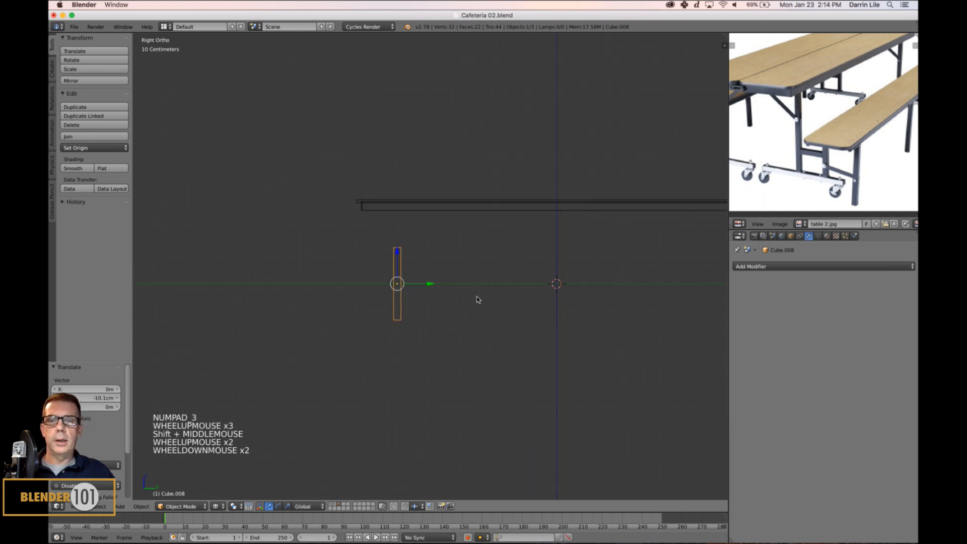
left_click_drag(394, 249, 396, 213)
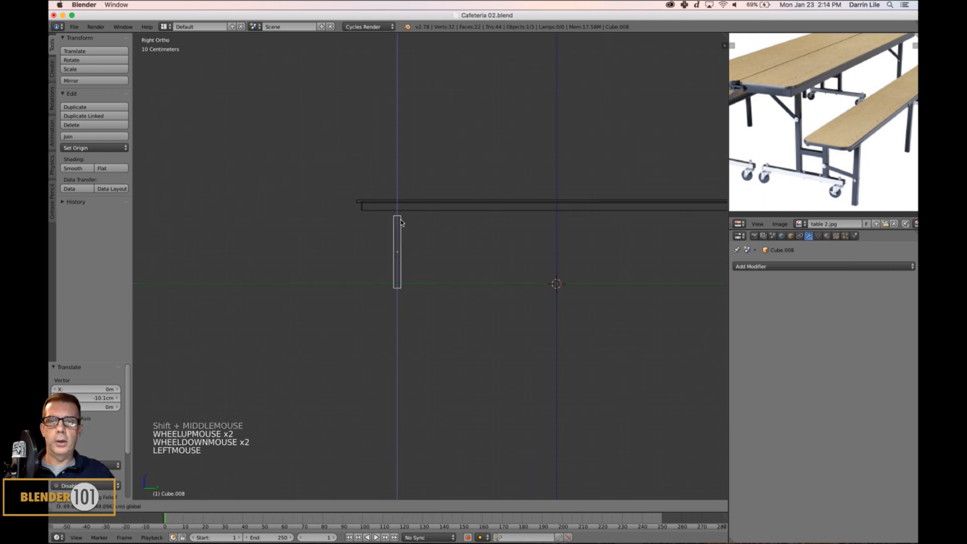
- Scale the post under the tabletop's frame uniformly by about 0.74 in perspective view
scroll(559, 294, "down", 3)
middle_click_drag(559, 293, 505, 315, "shift")
key("KP_5")
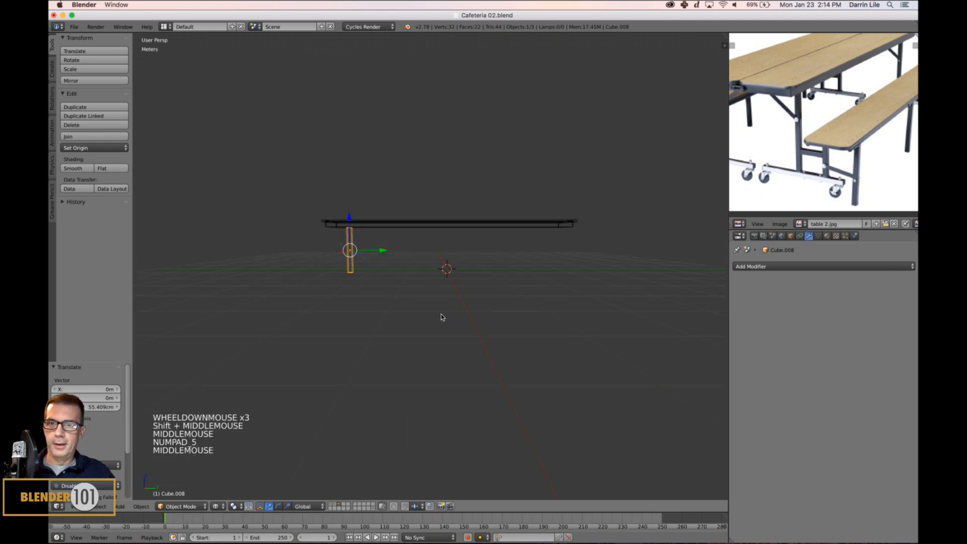
middle_click_drag(440, 317, 467, 317)
scroll(467, 317, "up", 2)
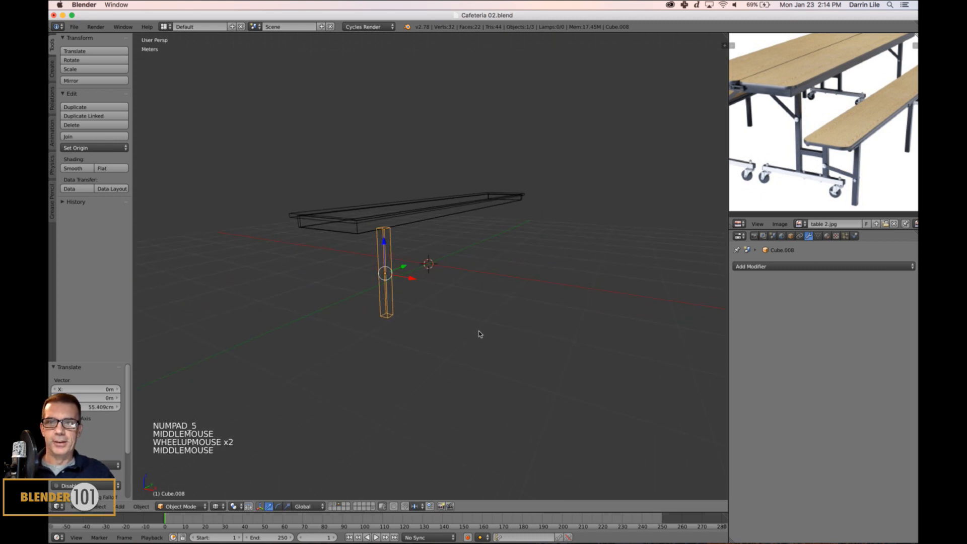
key("s")
key("s")
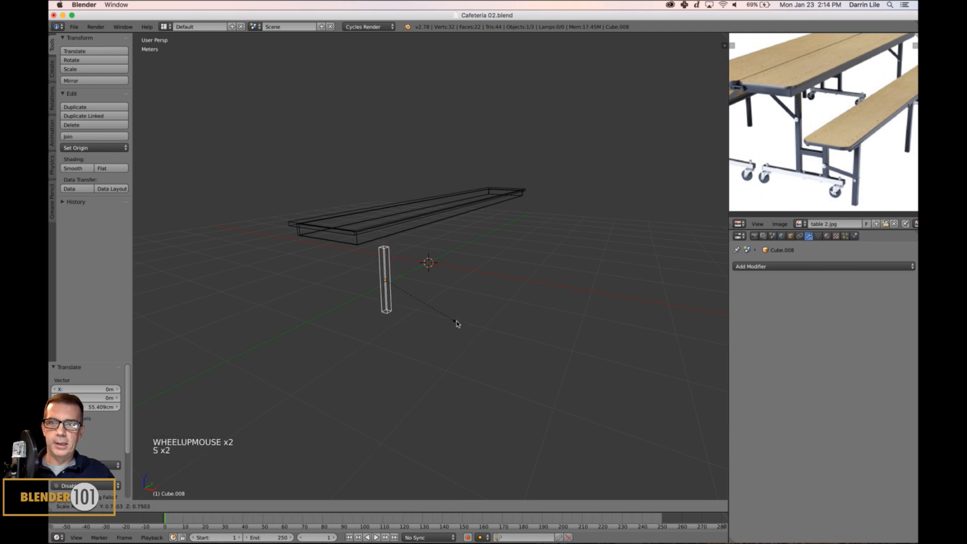
left_click(458, 324)
- Return to solid shading and, in the right orthographic view, also show the layer holding the tall reference block
right_click(397, 213)
key("z")
middle_click_drag(451, 265, 531, 270, "shift")
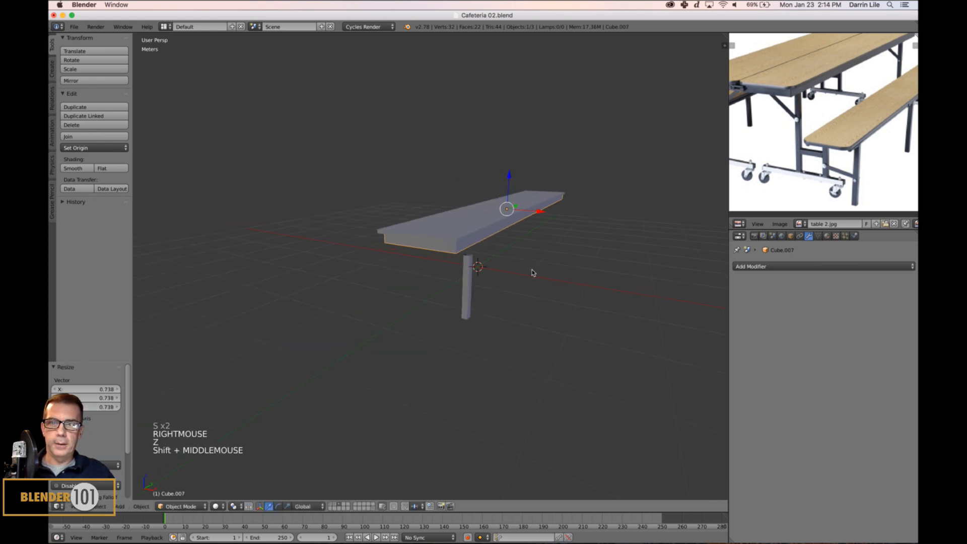
key("KP_3")
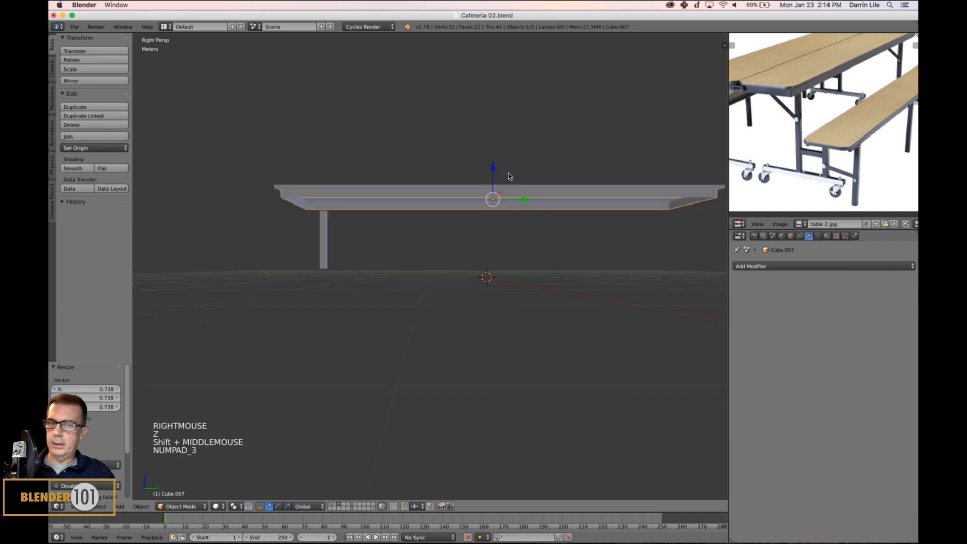
key("KP_5")
scroll(509, 192, "down", 4)
middle_click_drag(537, 264, 513, 247, "shift")
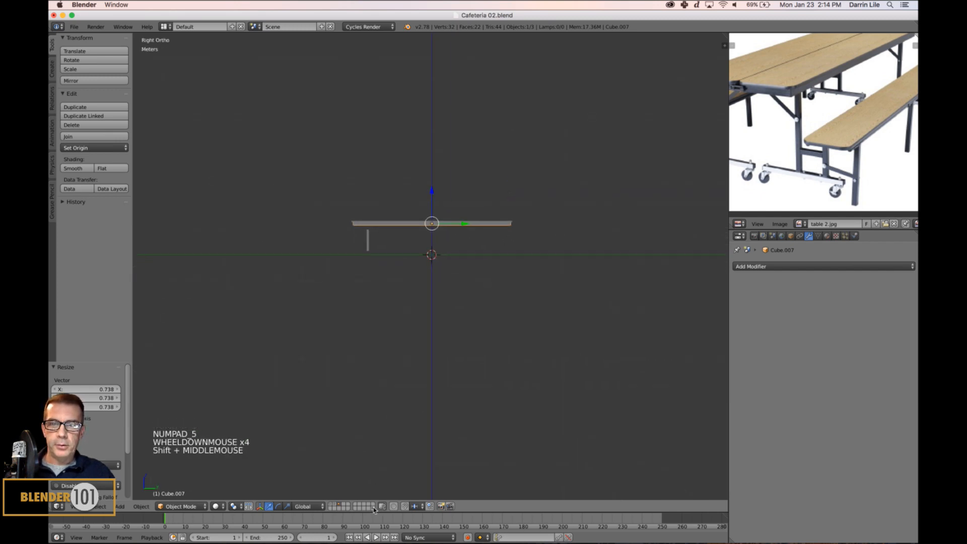
left_click(373, 508, "shift")
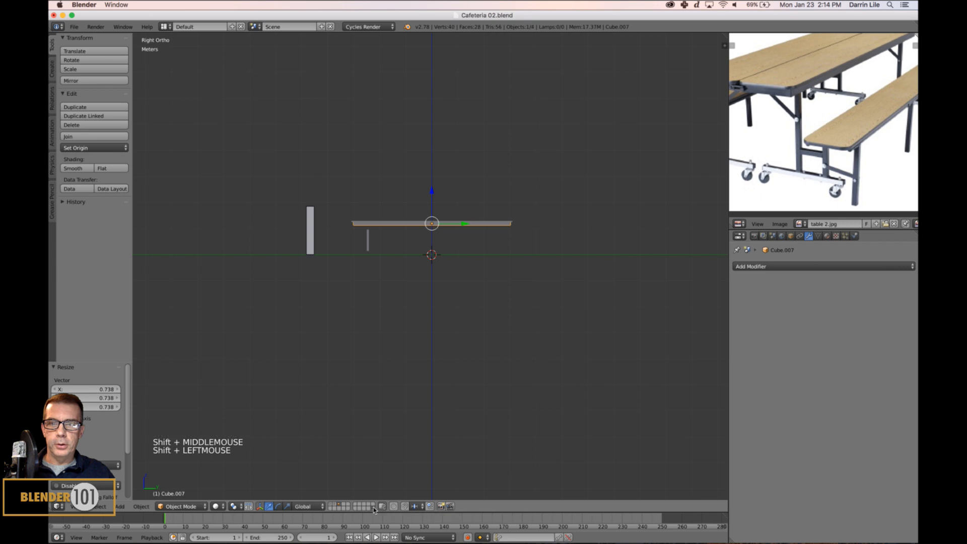
- Move the tall reference block about 4.64 m along Y and -7.78 m along X beside the table, and select the tabletop
right_click(317, 225)
left_click_drag(346, 234, 459, 244)
middle_click_drag(425, 268, 437, 286)
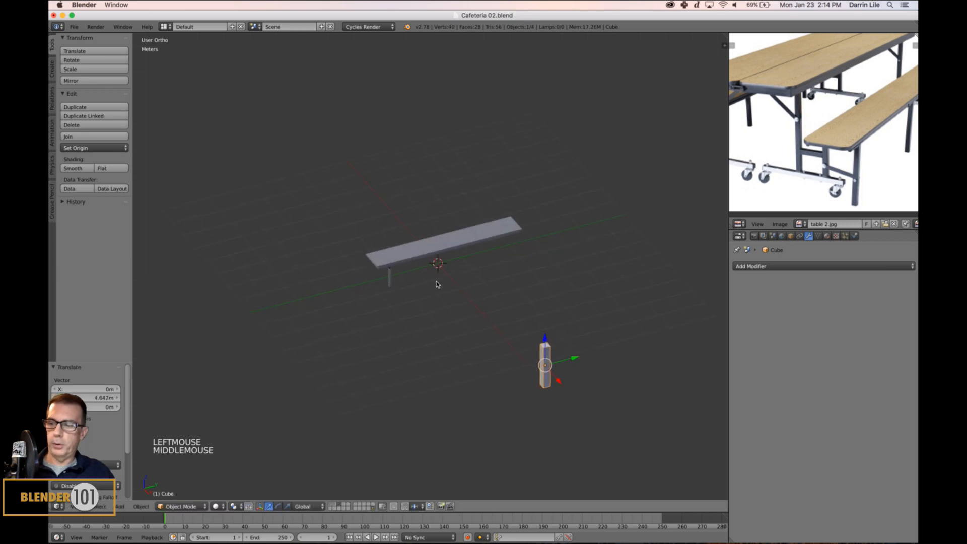
left_click_drag(558, 380, 472, 283)
key("KP_Decimal")
key("KP_5")
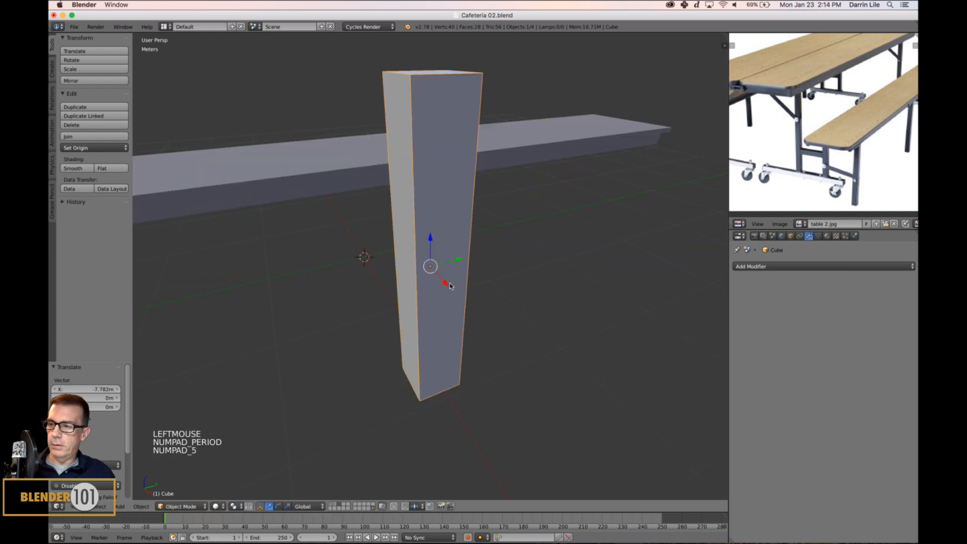
scroll(449, 286, "down", 4)
middle_click_drag(449, 286, 469, 287)
scroll(468, 282, "down", 2)
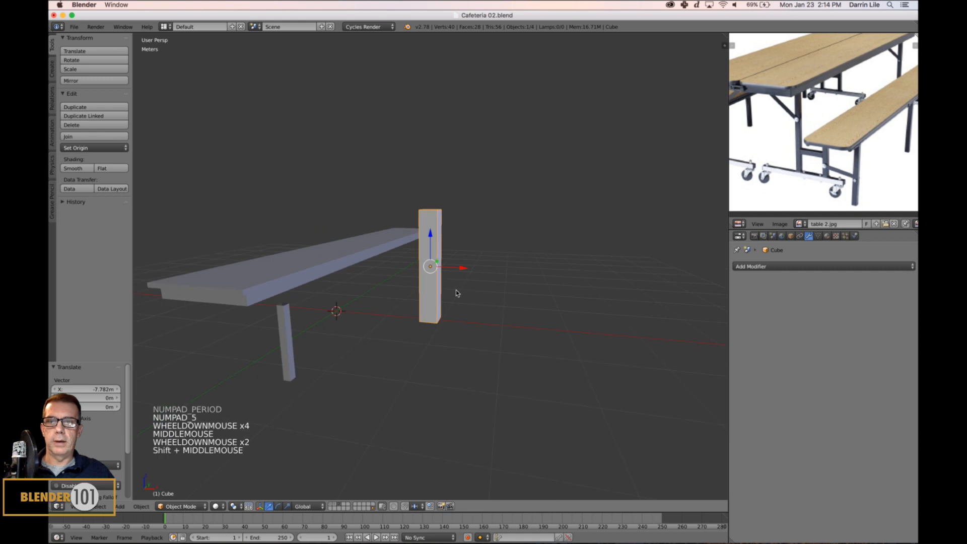
middle_click_drag(457, 289, 505, 304, "shift")
scroll(494, 270, "down", 2)
right_click(402, 242)
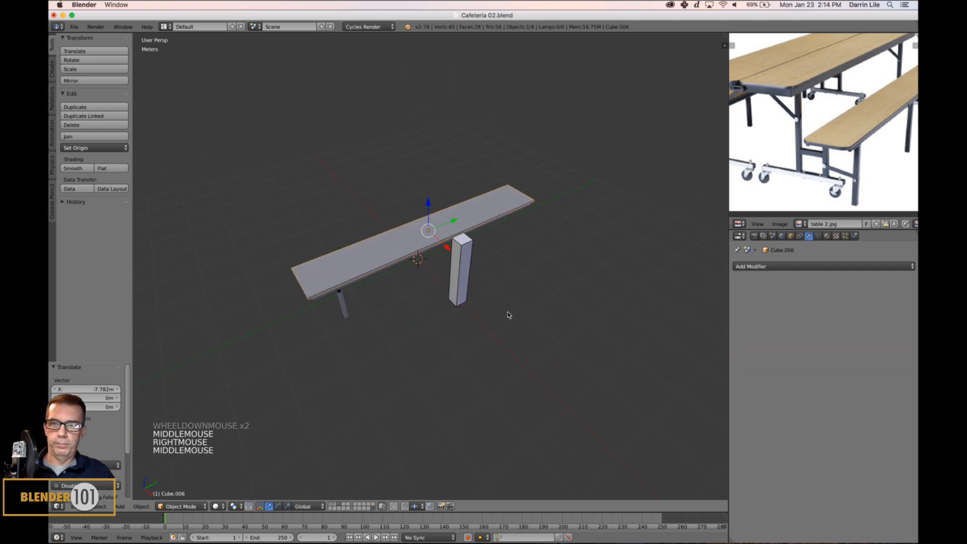
key("s")
key("s")
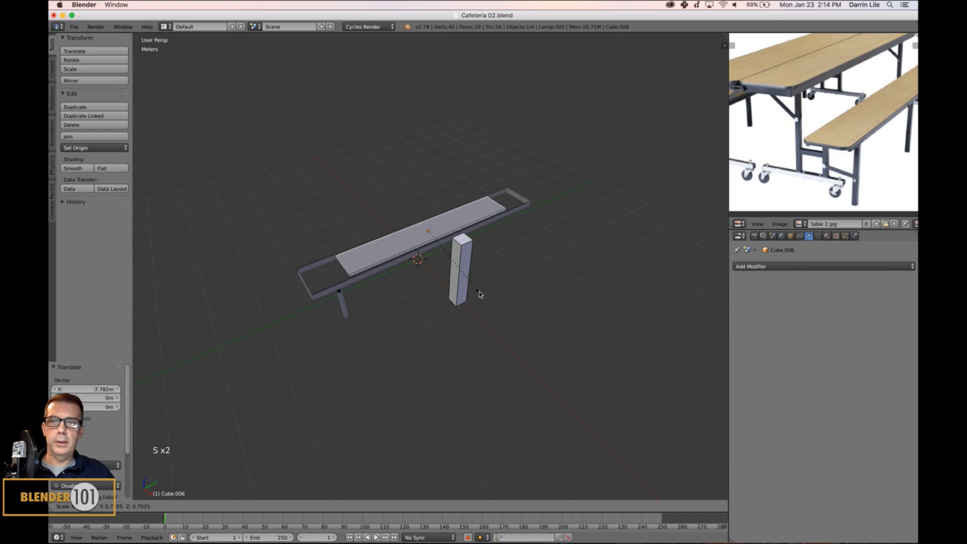
right_click(479, 291)
- Add the under-frame to the tabletop selection and scale both uniformly by about 0.72
right_click(375, 276, "shift")
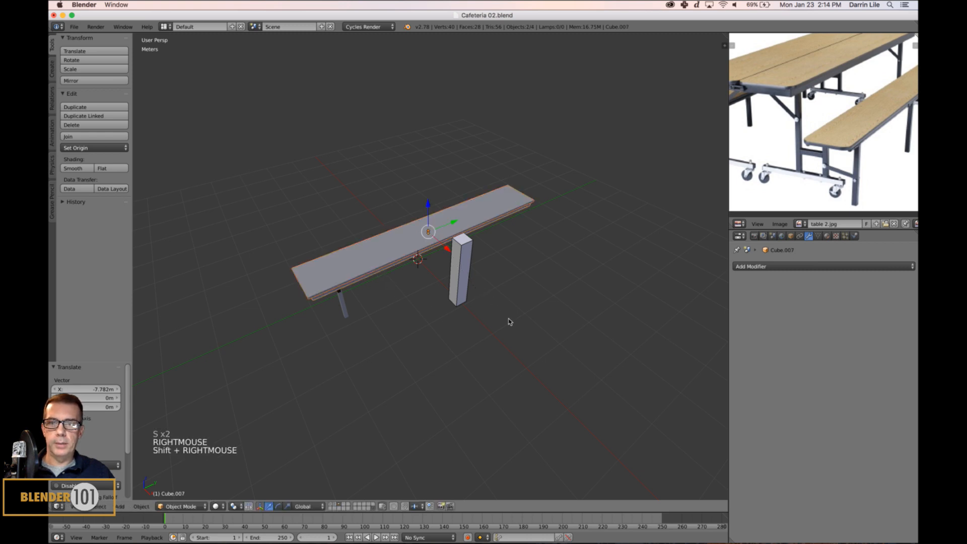
key("s")
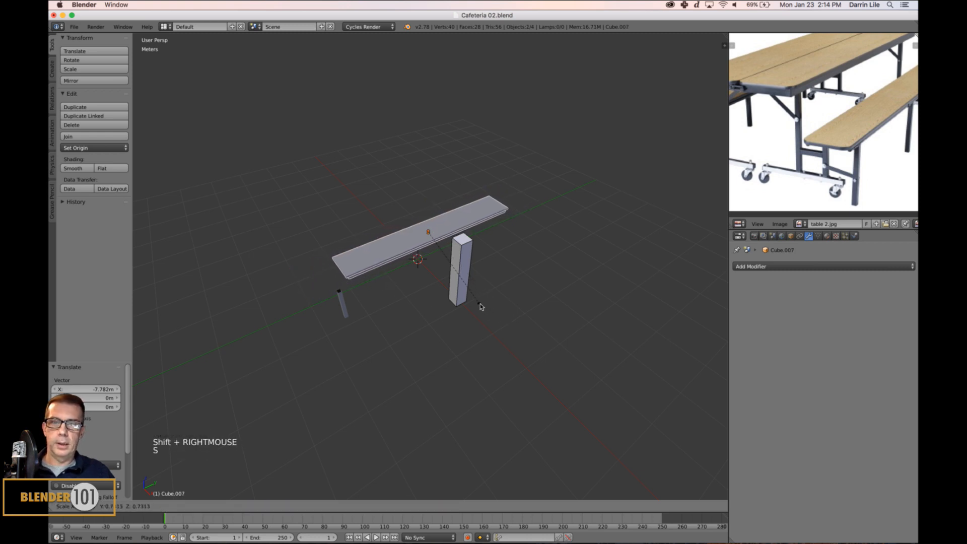
left_click(480, 306)
mouse_move(479, 305)
middle_mouse_down()
mouse_move(463, 317)
mouse_move(483, 313)
mouse_move(475, 304)
middle_mouse_up()
scroll(475, 279, "up", 3)
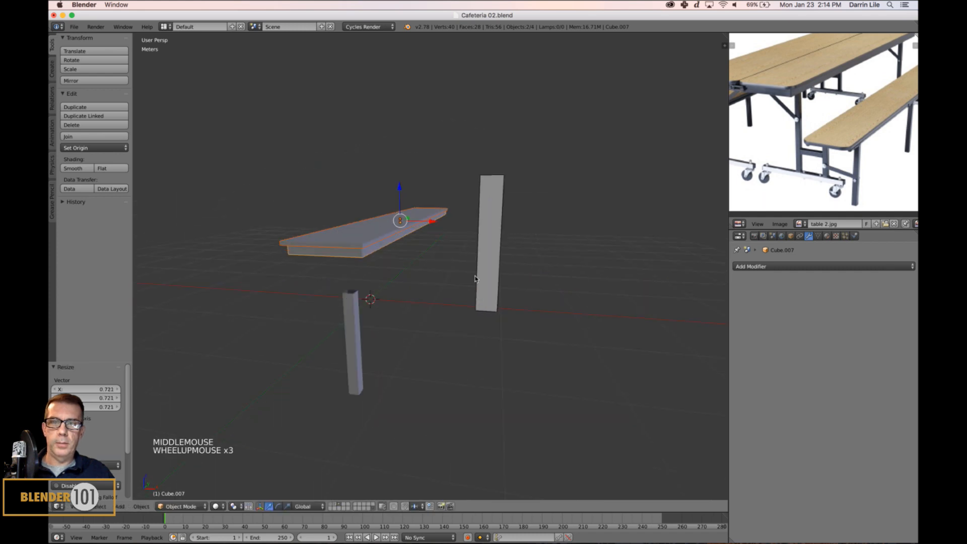
- Lower the tabletop and under-frame about 37.3 cm along Z, and then about 9 cm more
left_click_drag(401, 188, 400, 212)
middle_click_drag(443, 251, 481, 245)
key("g")
key("z")
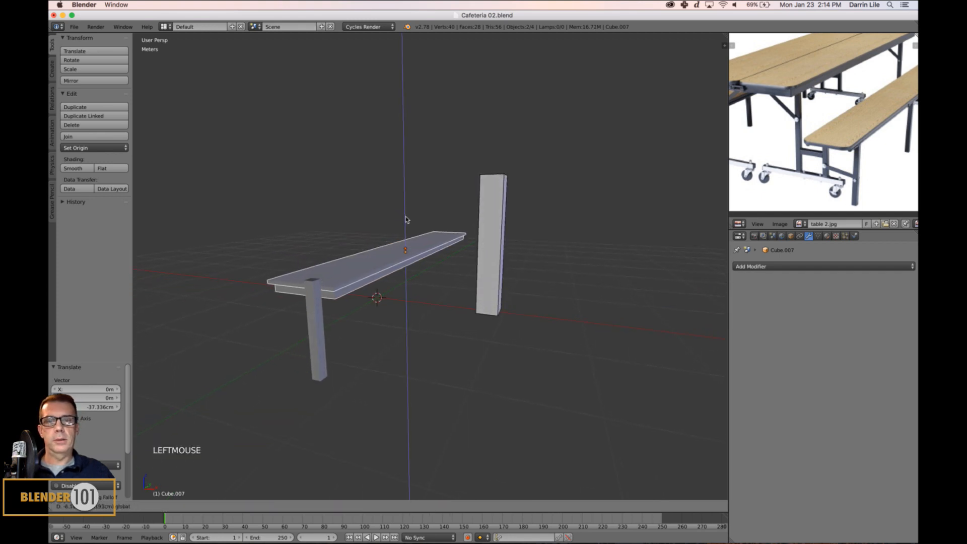
left_click(460, 301)
scroll(460, 302, "down", 2)
middle_click_drag(466, 303, 528, 342)
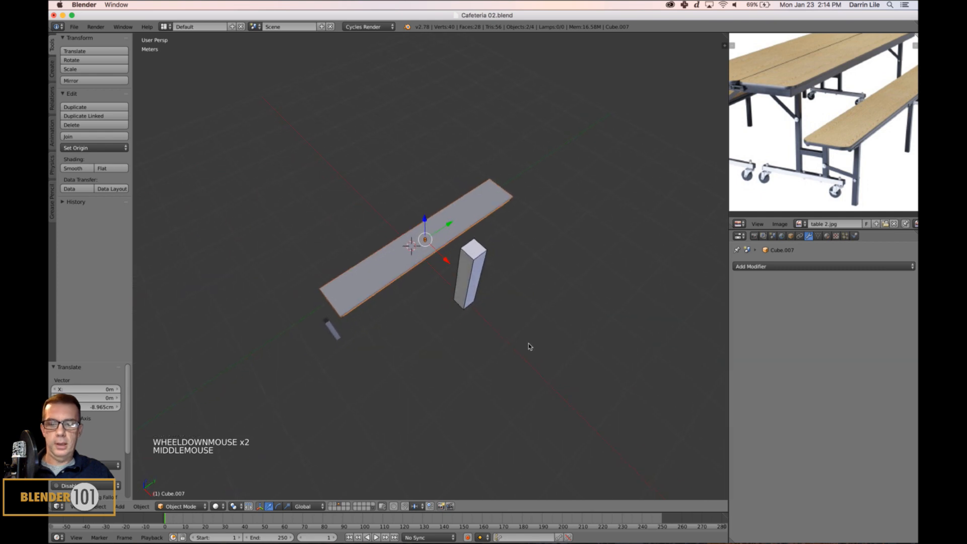
- Scale the selected tabletop and under-frame uniformly by about 0.81
key("s")
key("s")
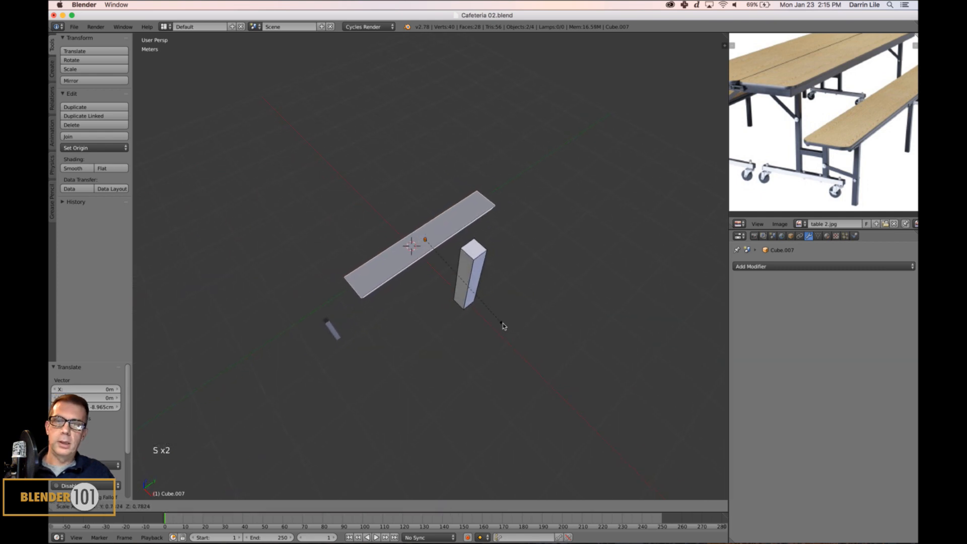
left_click(509, 325)
middle_click_drag(509, 324, 469, 350)
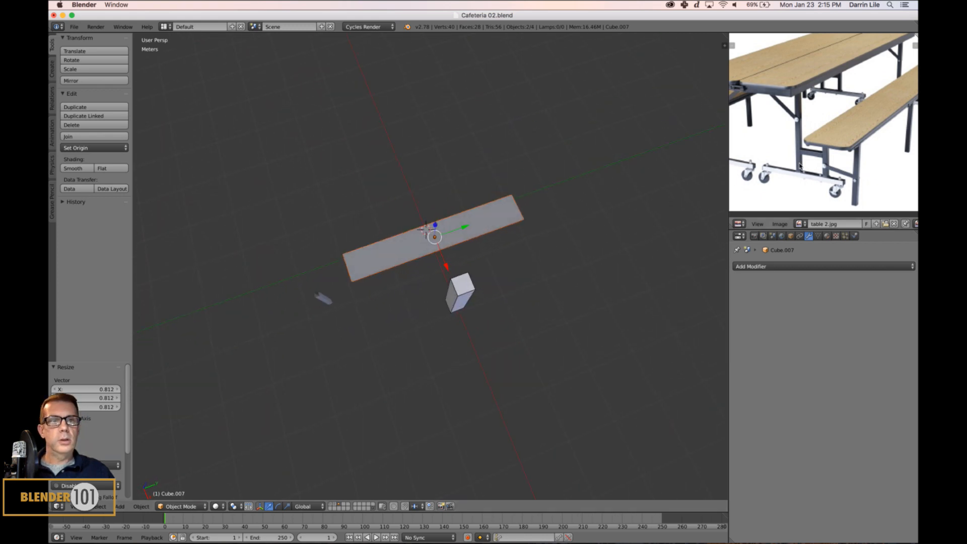
- Rotate the tall reference block 90° about the X axis so it lies parallel to the tabletop
scroll(815, 164, "down", 1)
middle_click_drag(815, 164, 808, 194)
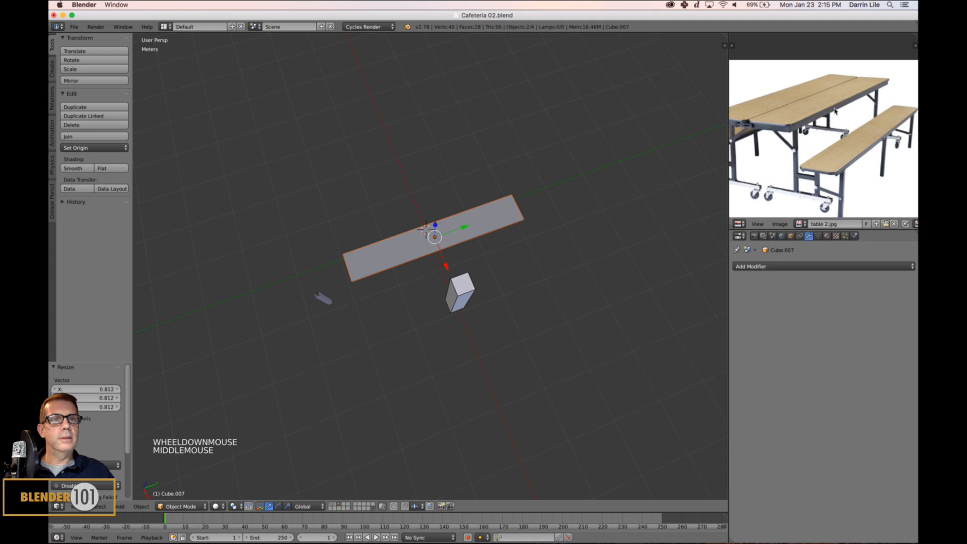
right_click(459, 295)
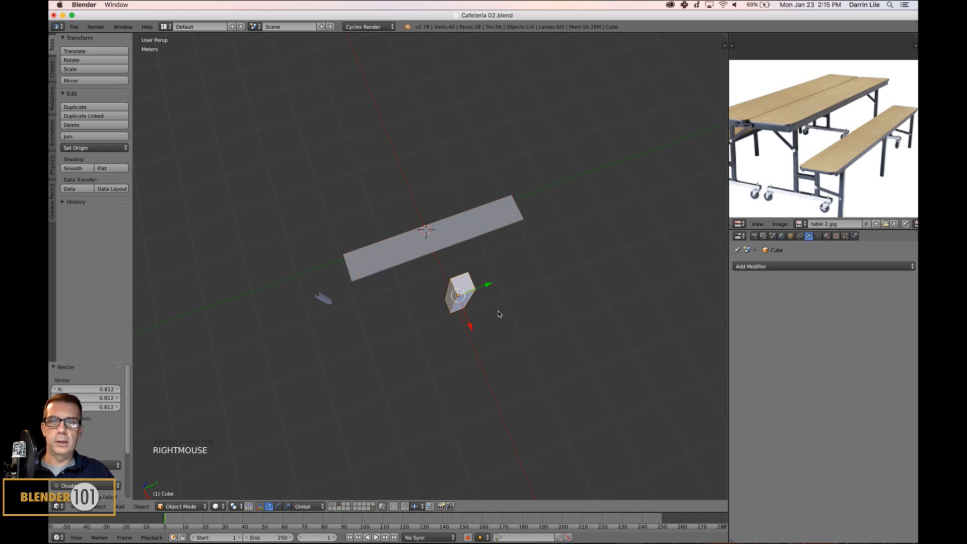
middle_click_drag(499, 314, 498, 313)
key("r")
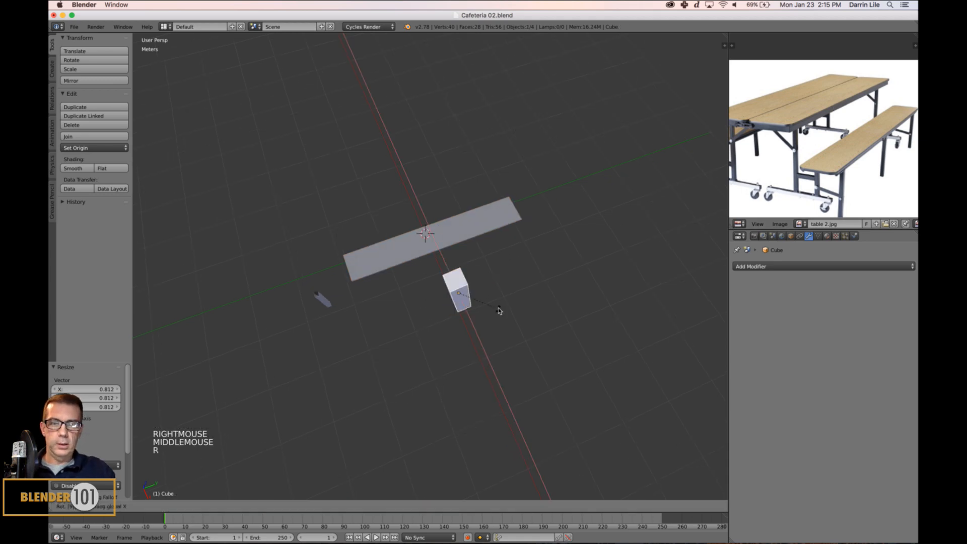
key("Return")
- Move the lying reference block about -64.3 cm along X, close beside the tabletop, and select the tabletop
left_click_drag(470, 325, 453, 298)
middle_click_drag(453, 298, 396, 277)
scroll(471, 330, "up", 2)
right_click(397, 274)
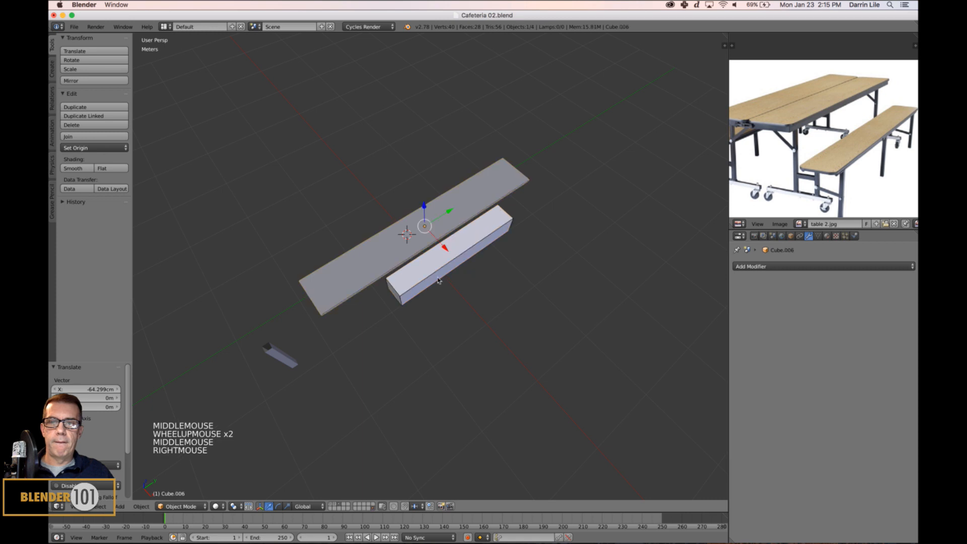
key("s")
key("s")
right_click(404, 334)
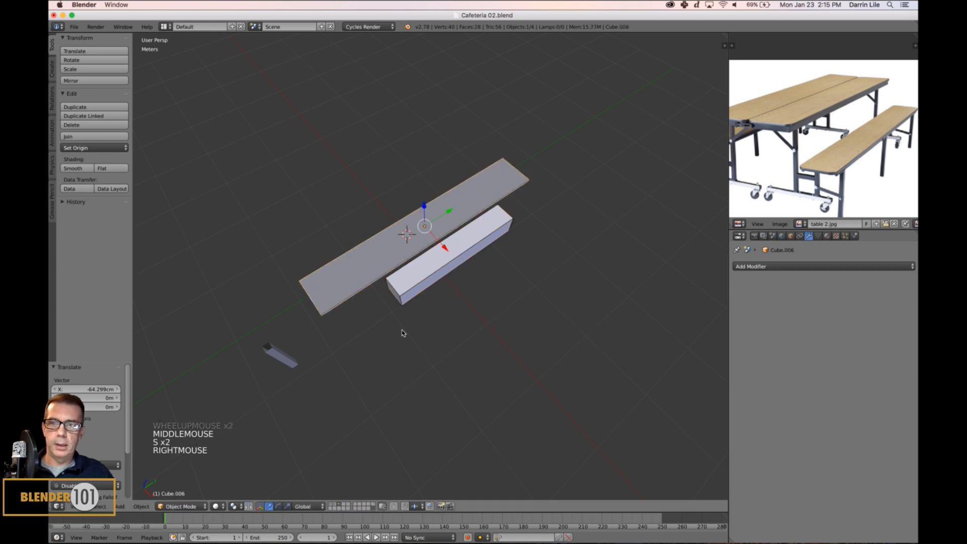
- Join the tabletop and its under-frame into one object and set its origin to its geometry
middle_click_drag(404, 334, 393, 310)
right_click(377, 285, "shift")
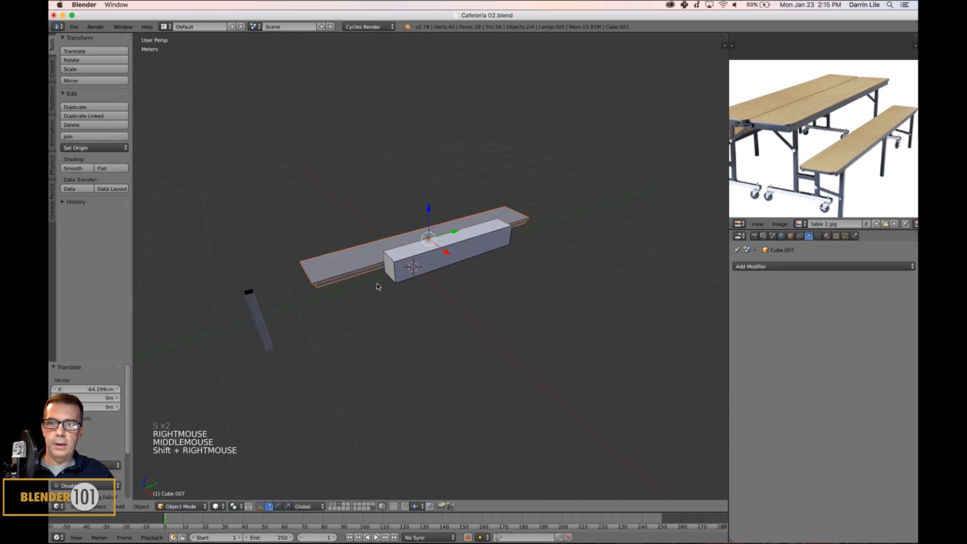
middle_click_drag(460, 339, 500, 358)
key("ctrl+j")
scroll(500, 358, "up", 1)
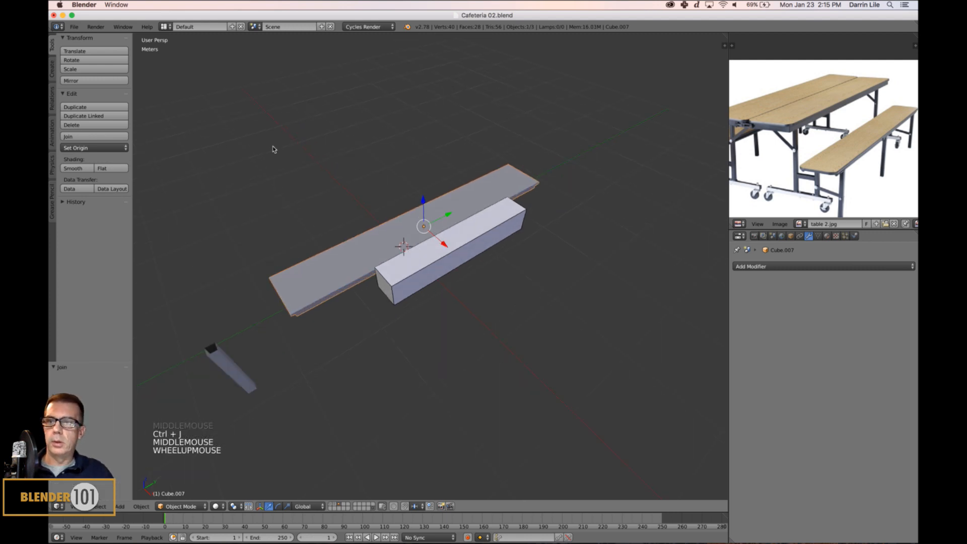
left_click(94, 147)
left_click(99, 172)
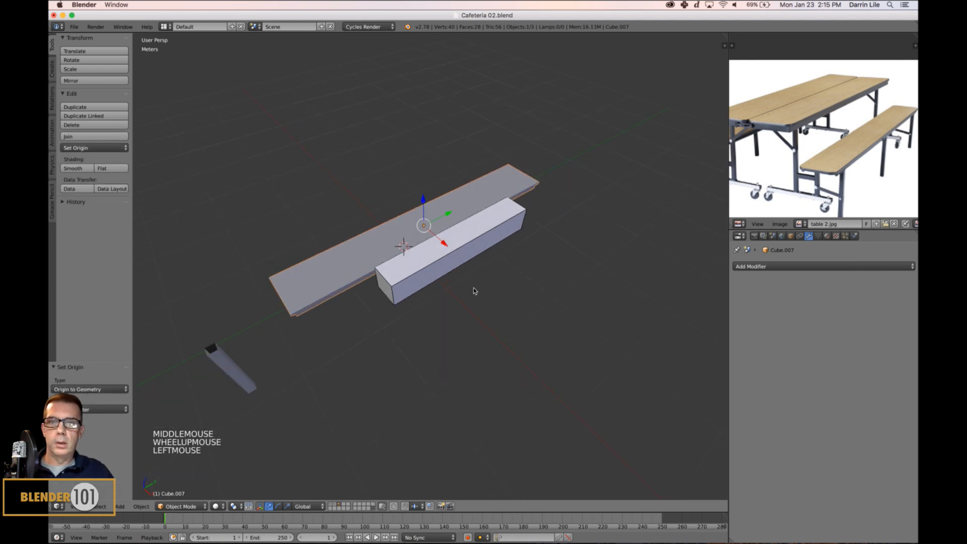
- Scale the joined tabletop uniformly by about 0.85 and again by about 0.89, comparing it with the reference block
key("s")
key("s")
left_click(597, 355)
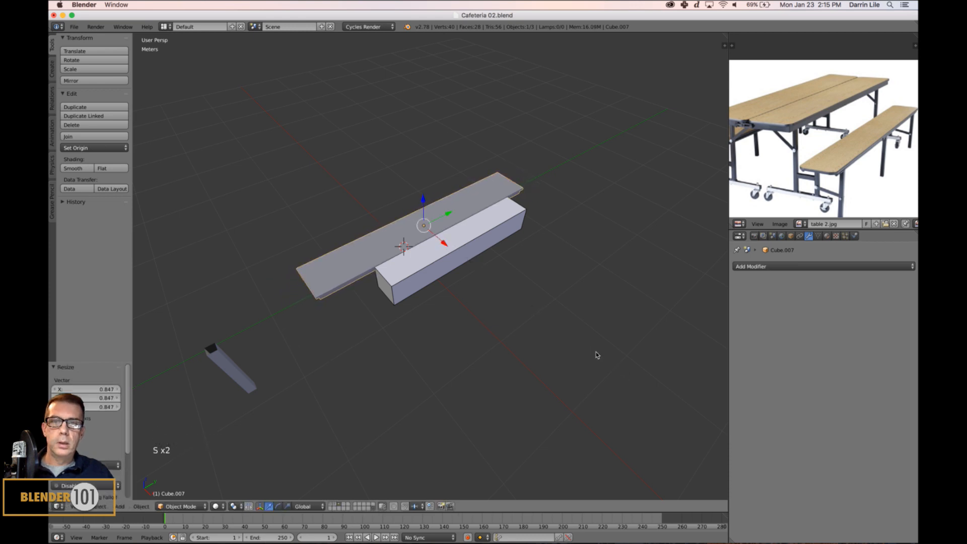
middle_click_drag(596, 355, 633, 371)
key("s")
key("s")
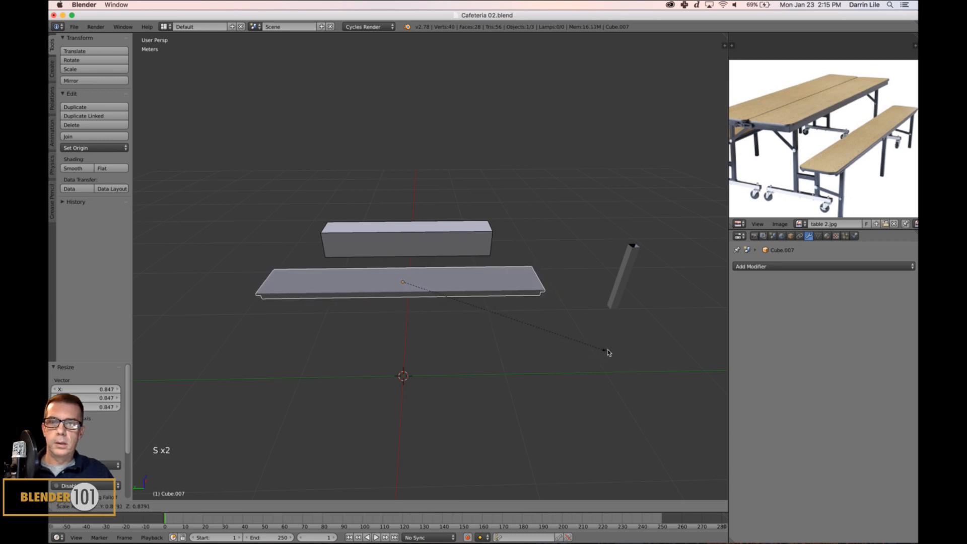
left_click(612, 355)
middle_click_drag(615, 356, 496, 288)
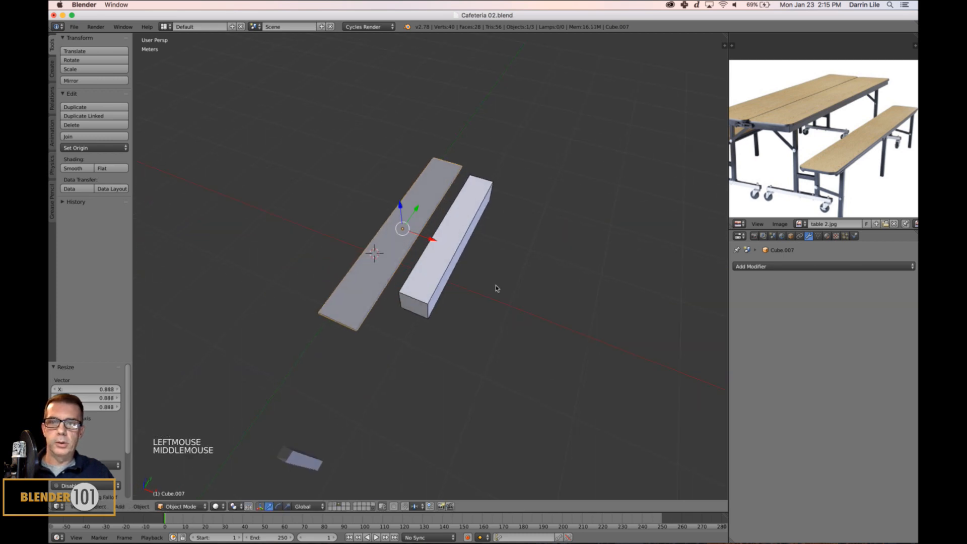
- Set the reference block's X rotation to 0° so it stands upright again
right_click(436, 280)
key("n")
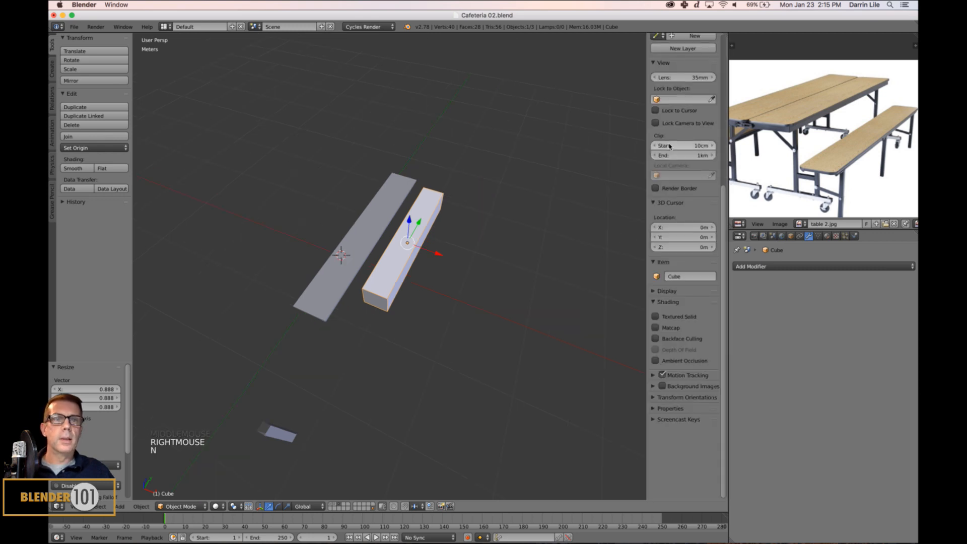
scroll(683, 146, "down", 6)
left_click_drag(724, 232, 712, 69)
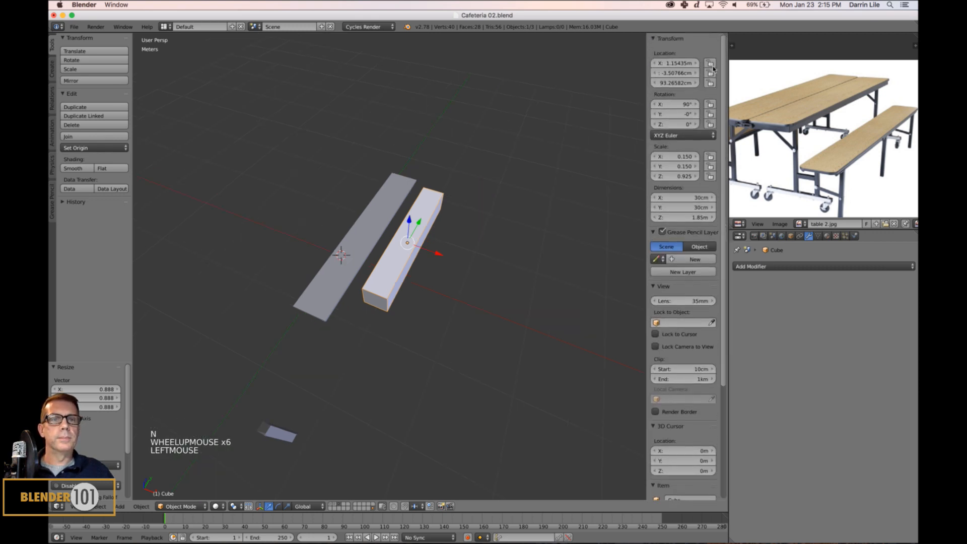
type("90d")
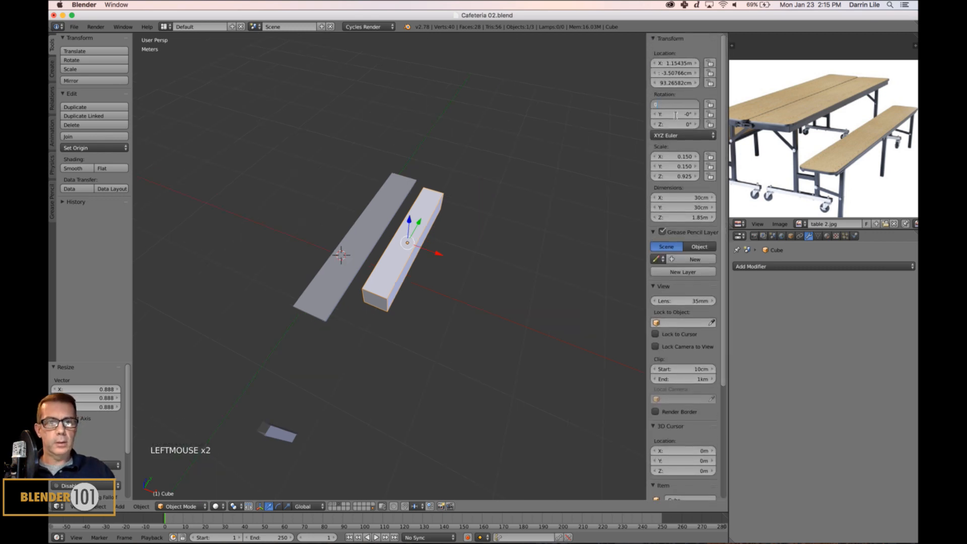
key("Return")
- Move the joined tabletop about -23.2 cm along X, away from the reference block
middle_click_drag(388, 251, 399, 268)
right_click(368, 282)
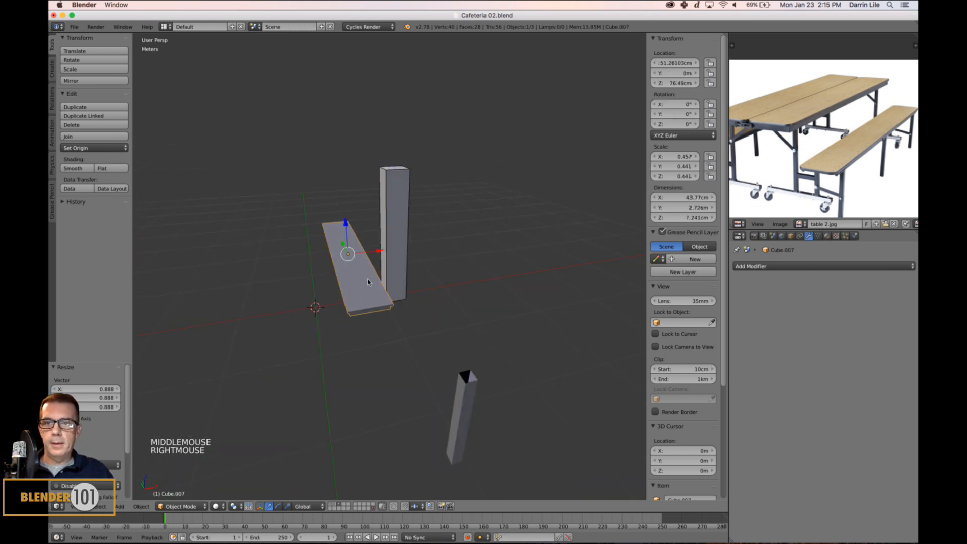
left_click_drag(377, 249, 356, 270)
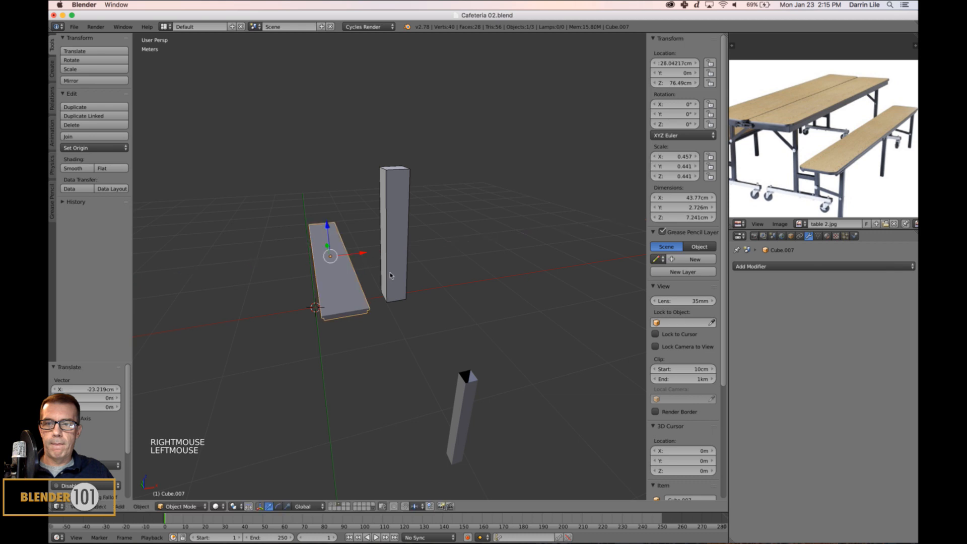
- Scale the joined tabletop uniformly by about 1.05
middle_click_drag(356, 270, 382, 302)
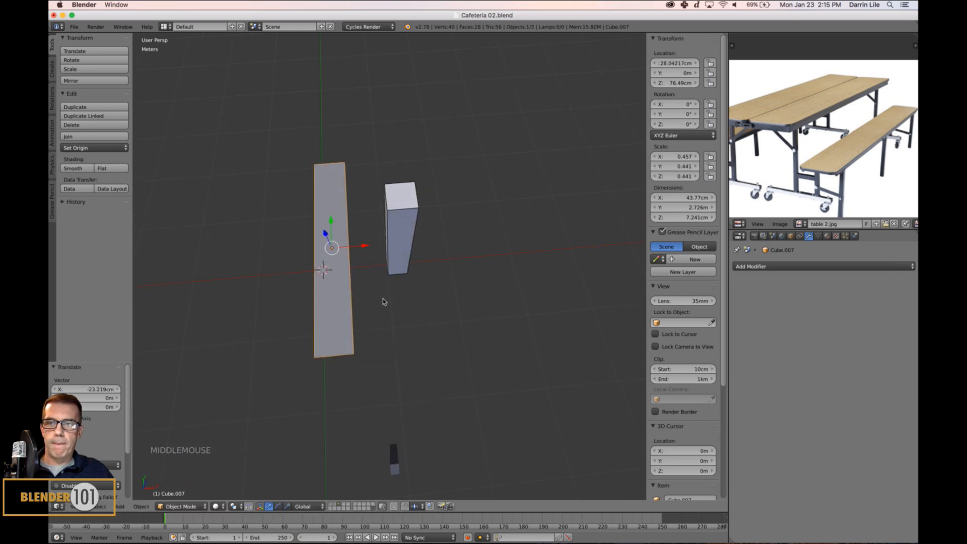
key("s")
left_click(410, 298)
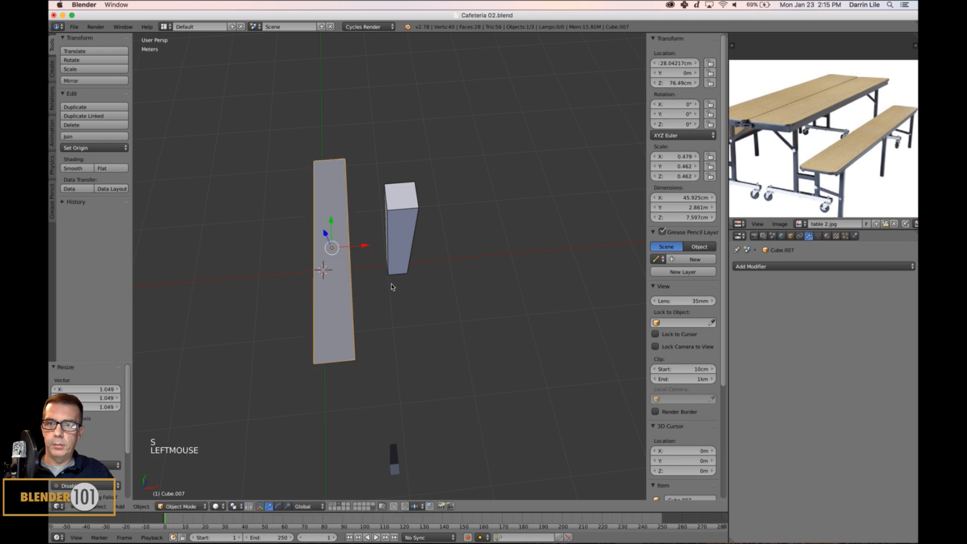
- Move the joined tabletop about -4.2 cm along X so one long edge lines up with the world's Y axis
left_click(366, 247)
key("KP_7")
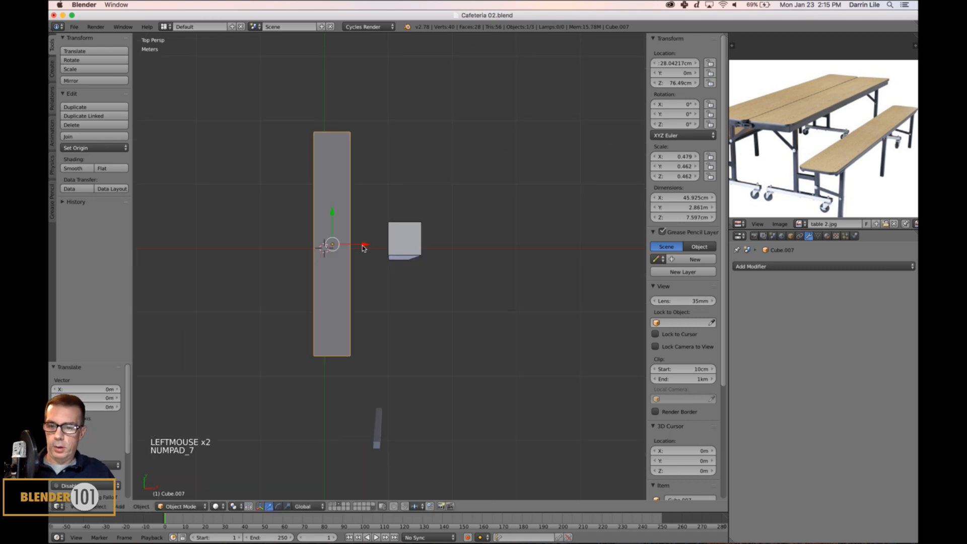
key("z")
scroll(362, 247, "up", 2)
scroll(358, 243, "down", 2)
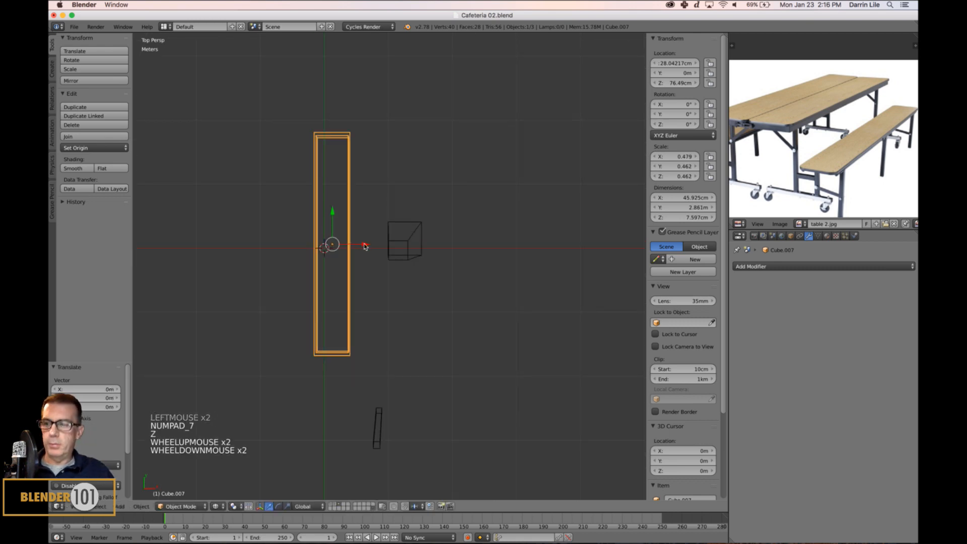
key("KP_5")
left_click_drag(368, 245, 365, 246)
mouse_move(371, 265)
middle_mouse_down()
mouse_move(404, 255)
mouse_move(424, 276)
mouse_move(403, 272)
middle_mouse_up()
key("KP_5")
key("z")
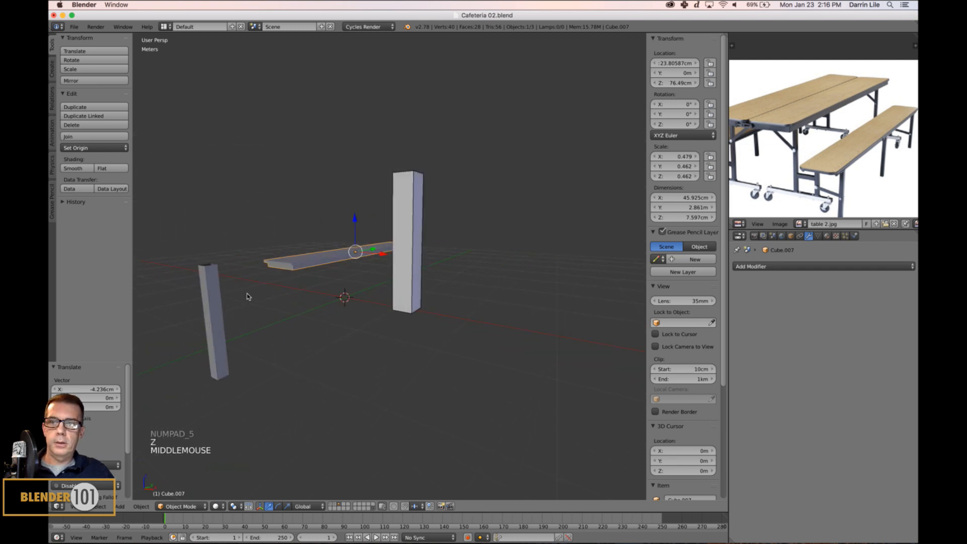
- Hide the reference block's layer and scale the leg down uniformly to about 2.4 cm wide and 23.7 cm tall
right_click(211, 311)
middle_click_drag(299, 332, 313, 338, "shift")
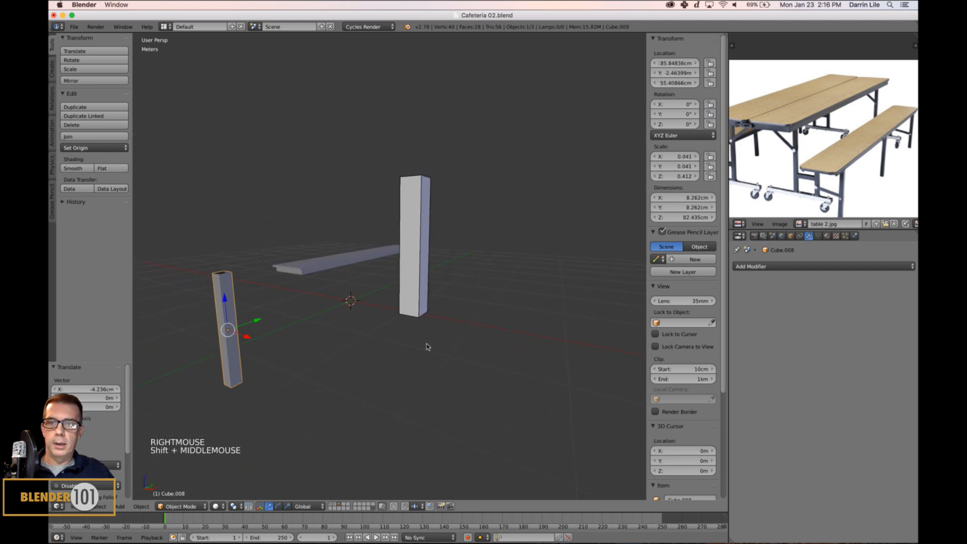
left_click(372, 509, "shift")
middle_click_drag(403, 334, 399, 337)
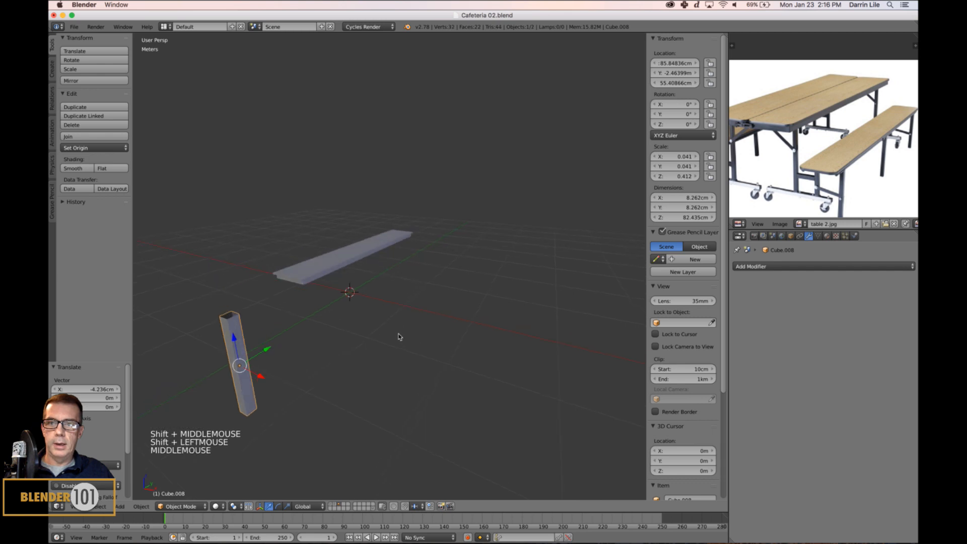
key("s")
key("s")
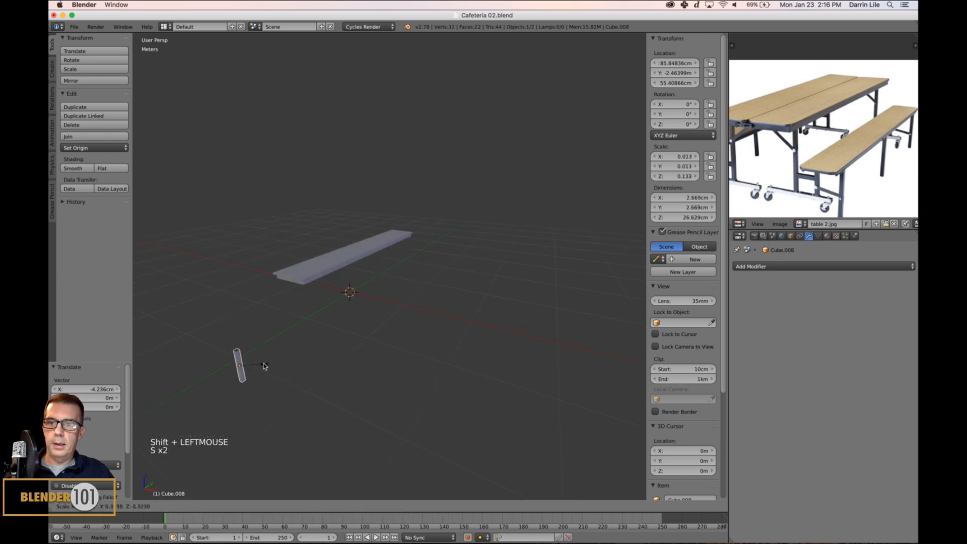
left_click(264, 367)
- Move the leg along Y toward the near end of the tabletop, by about 91.9 cm and another 42.4 cm
left_click_drag(263, 349, 352, 300)
key("KP_3")
scroll(352, 302, "up", 4)
middle_click_drag(352, 309, 407, 288, "shift")
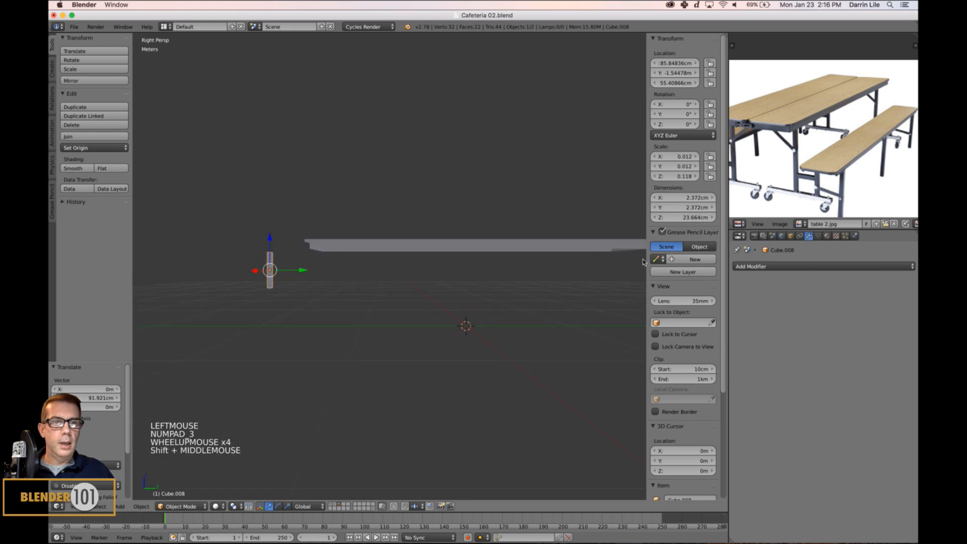
left_click_drag(309, 274, 366, 288)
- Scale the leg up uniformly to about 4.1 cm wide and 41.1 cm tall, and shift it about -8.8 cm along Y
key("KP_5")
key("z")
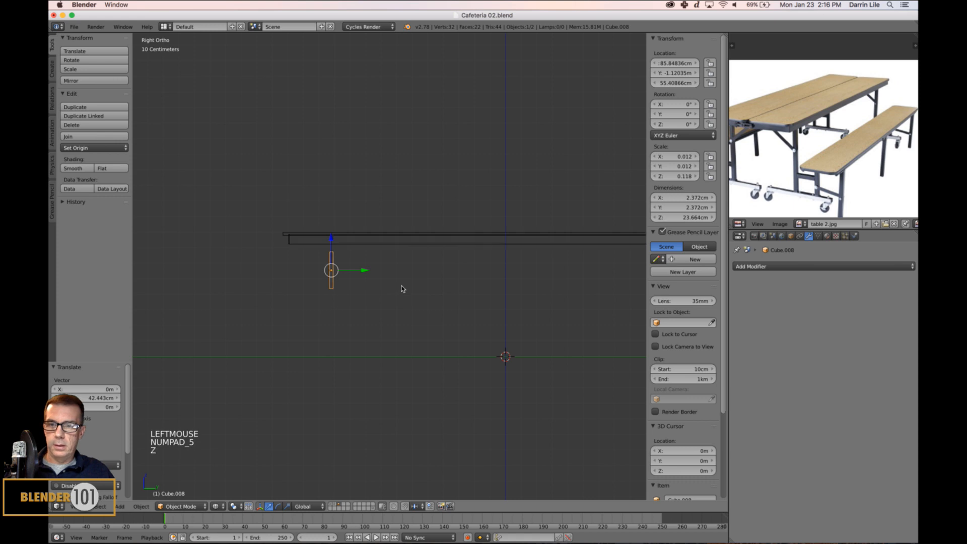
scroll(400, 289, "down", 2)
middle_click_drag(402, 285, 430, 295, "shift")
key("s")
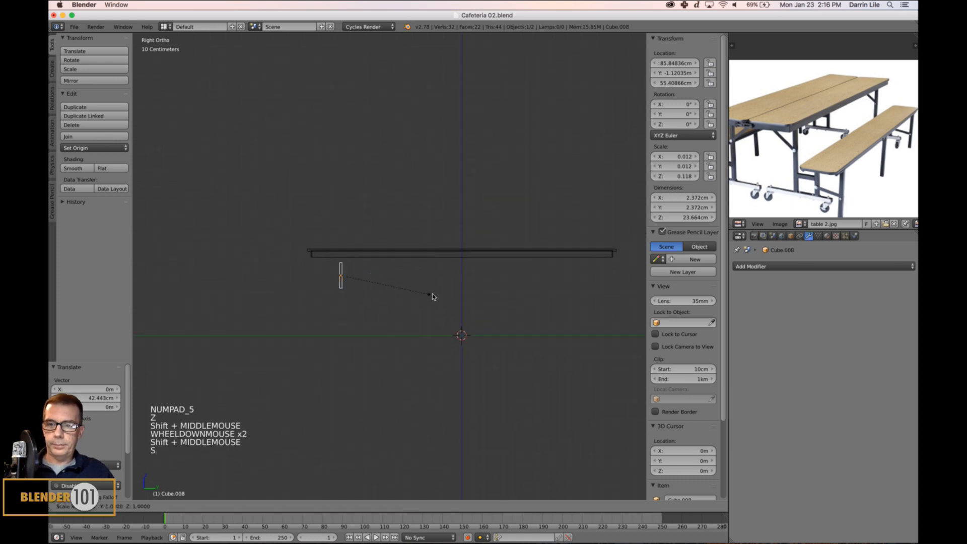
left_click(492, 332)
middle_click_drag(446, 309, 447, 313, "shift")
left_click_drag(381, 283, 368, 302)
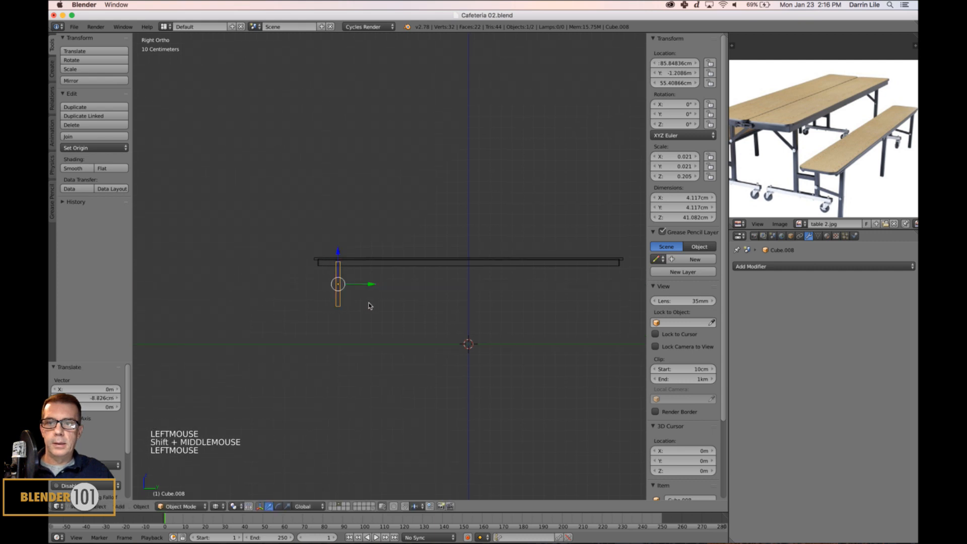
- Lengthen the leg to about 62 cm by moving only its bottom vertices down along Z
key("Tab")
key("Tab")
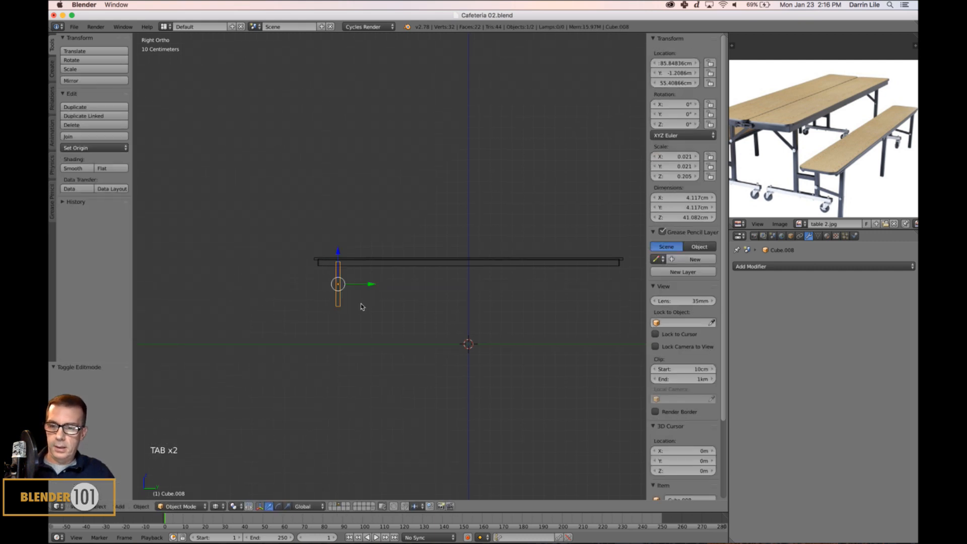
key("Tab")
key("ctrl+Tab")
left_click(355, 308)
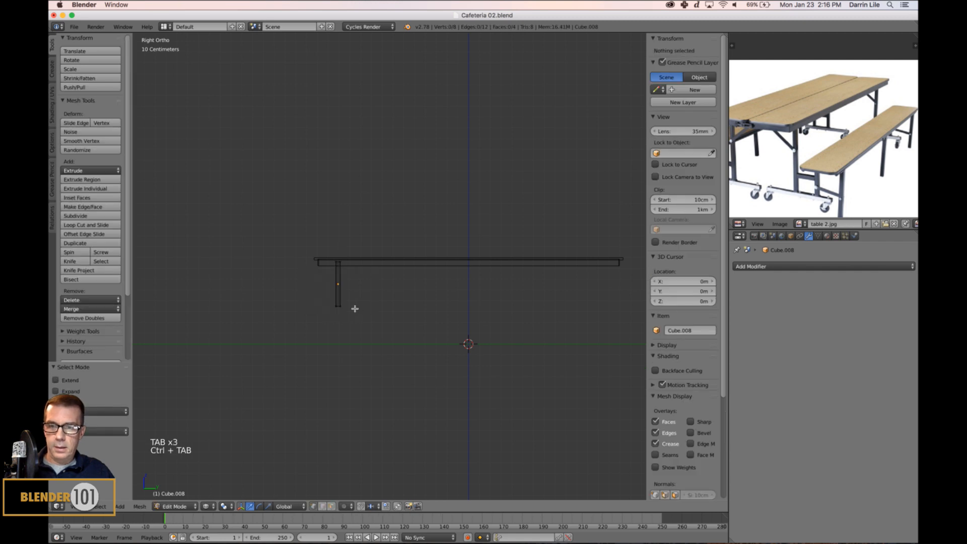
key("b")
left_click_drag(319, 298, 352, 314)
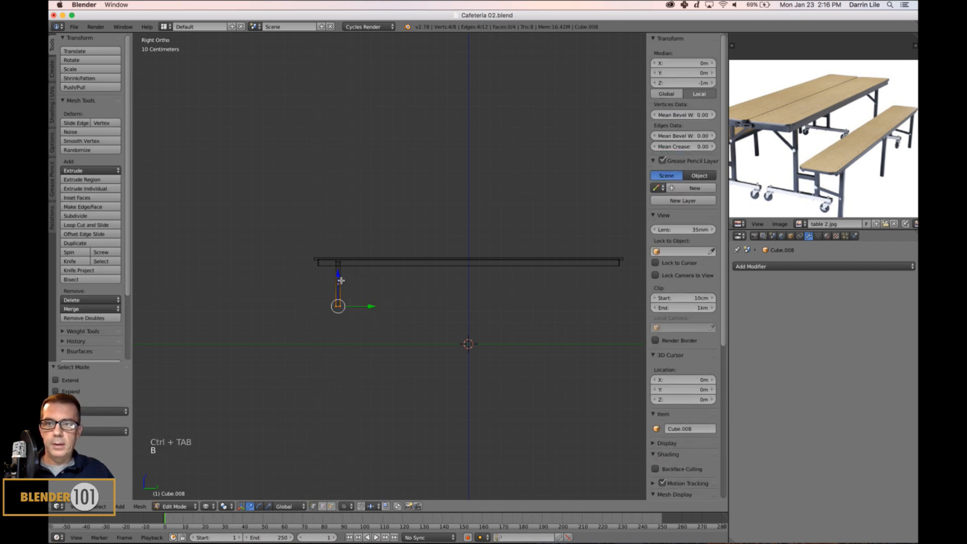
left_click_drag(336, 279, 337, 292)
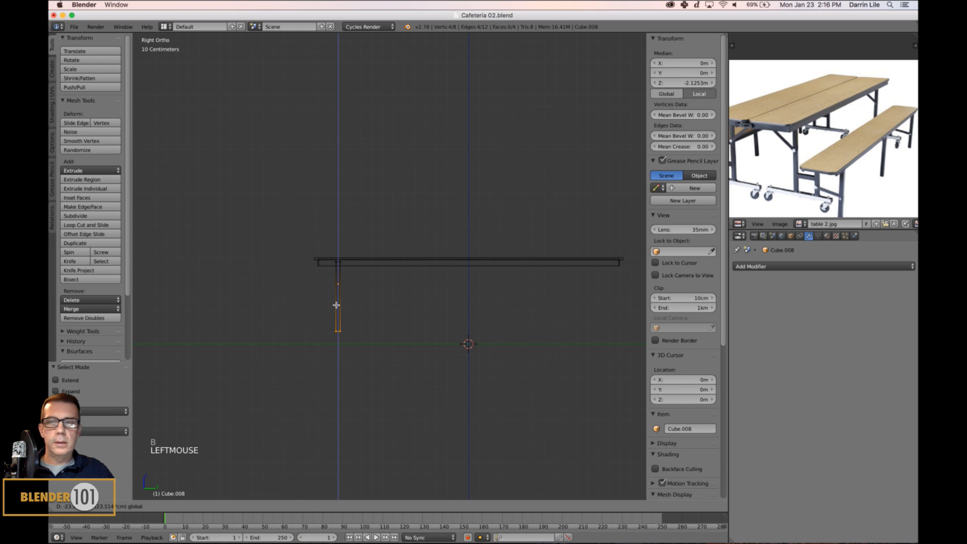
left_click(335, 302)
key("z")
key("a")
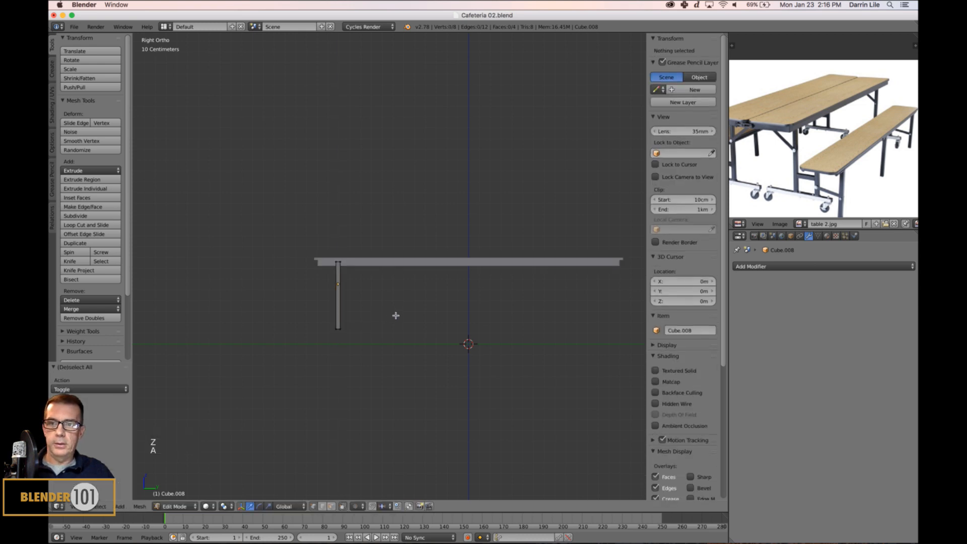
key("Tab")
- Move the leg about -45.8 cm along X to sit under the tabletop's long edge
middle_click_drag(397, 316, 438, 322)
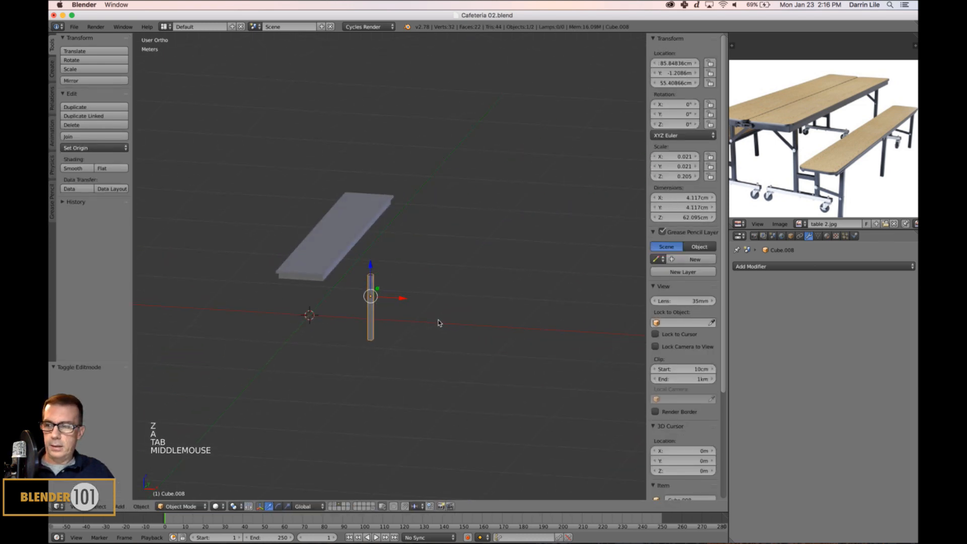
key("KP_7")
key("z")
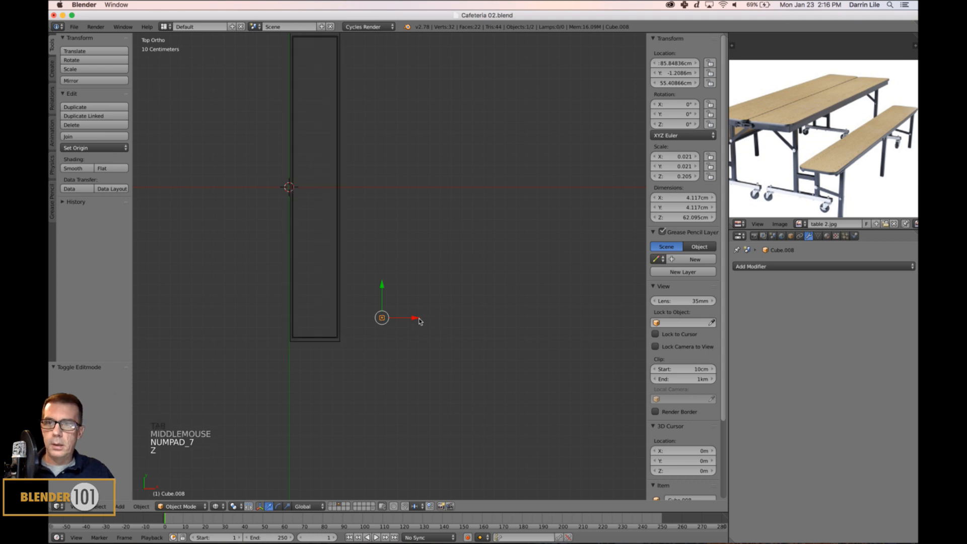
left_click_drag(412, 316, 373, 338)
key("KP_5")
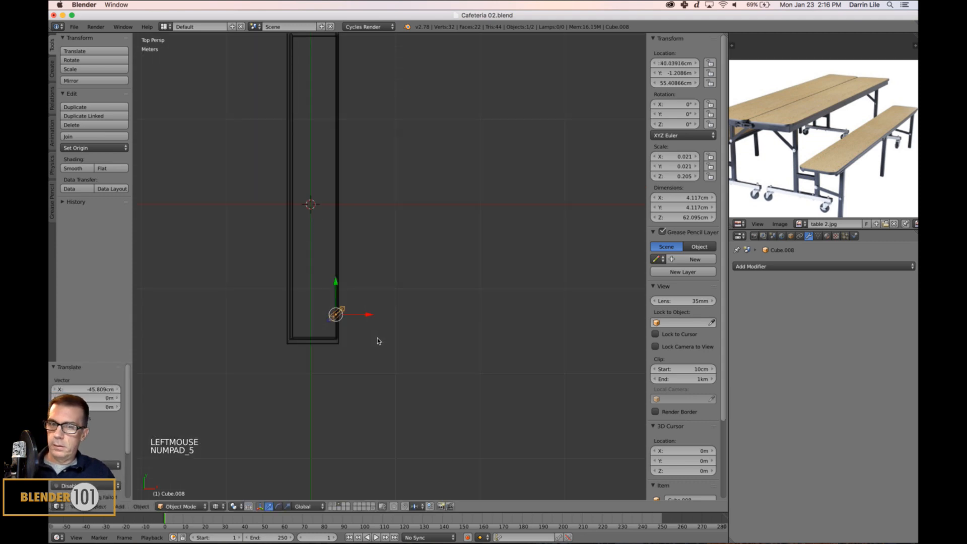
key("z")
mouse_move(429, 341)
middle_mouse_down()
mouse_move(400, 306)
mouse_move(409, 309)
middle_mouse_up()
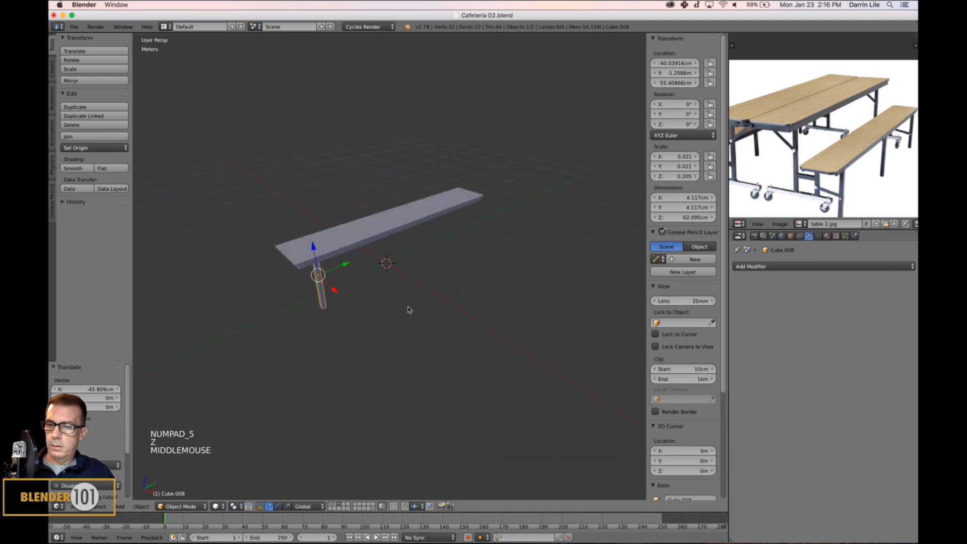
- Shift the leg about -4.9 cm along Y, closer to the end of the tabletop
key("a")
middle_click_drag(401, 355, 358, 299)
right_click(345, 303)
left_click_drag(371, 285, 367, 288)
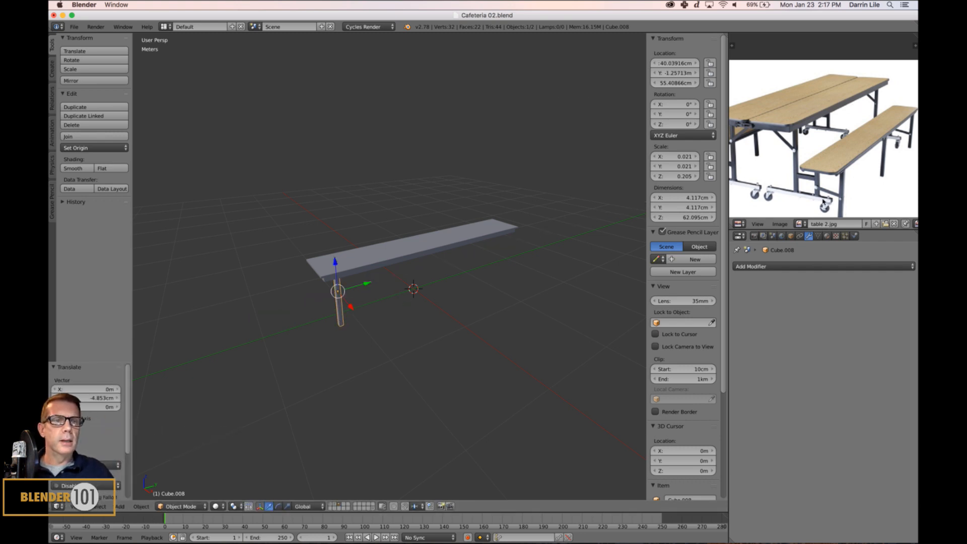
- Zoom the reference image to the wheeled base, add a cube and scale it down to about 8.4 cm
middle_click_drag(539, 317, 449, 341, "shift")
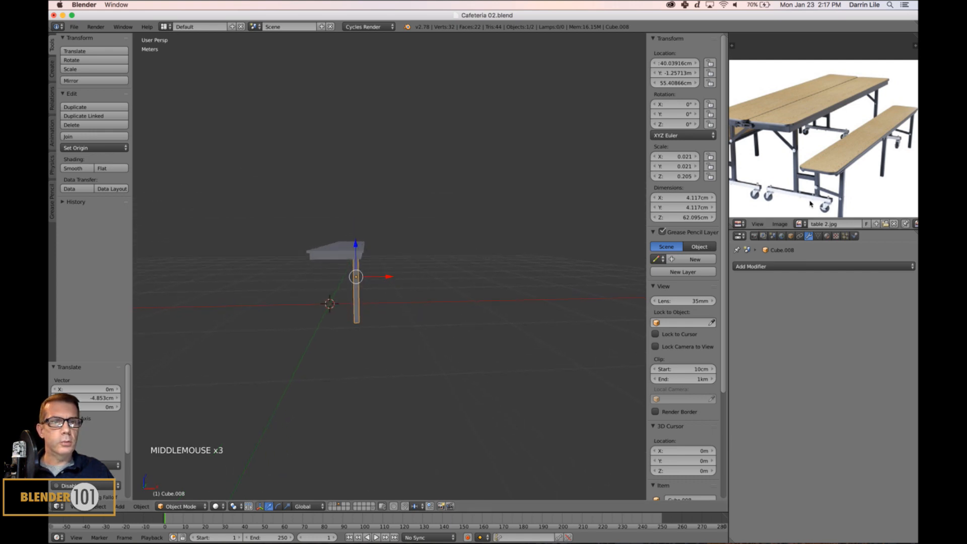
middle_click_drag(810, 203, 814, 152)
scroll(813, 186, "up", 3)
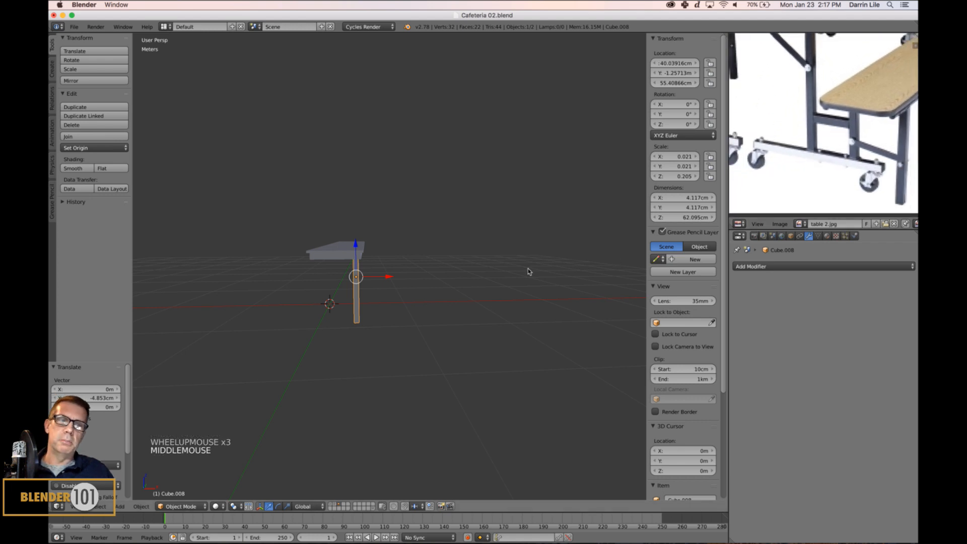
middle_click_drag(511, 283, 492, 289)
key("shift+a")
mouse_move(494, 283)
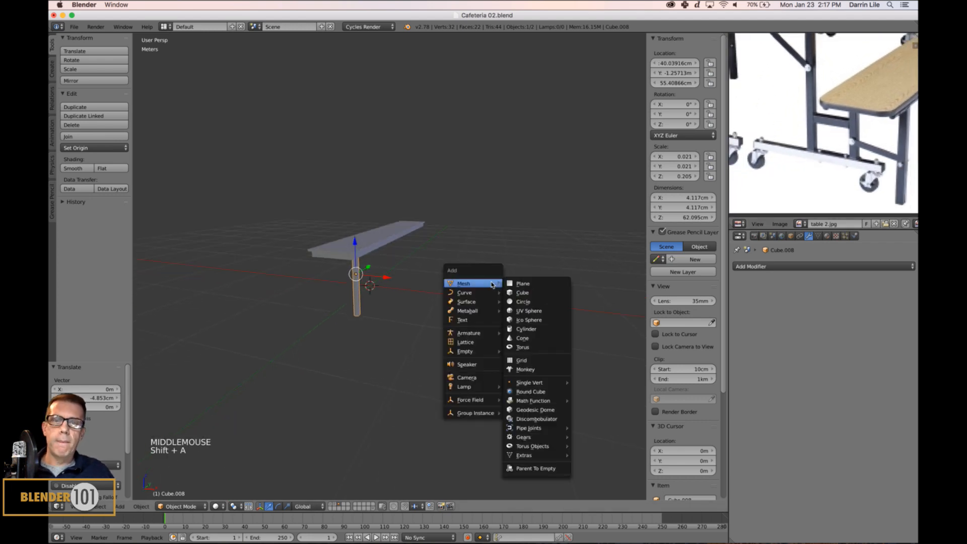
left_click(532, 293)
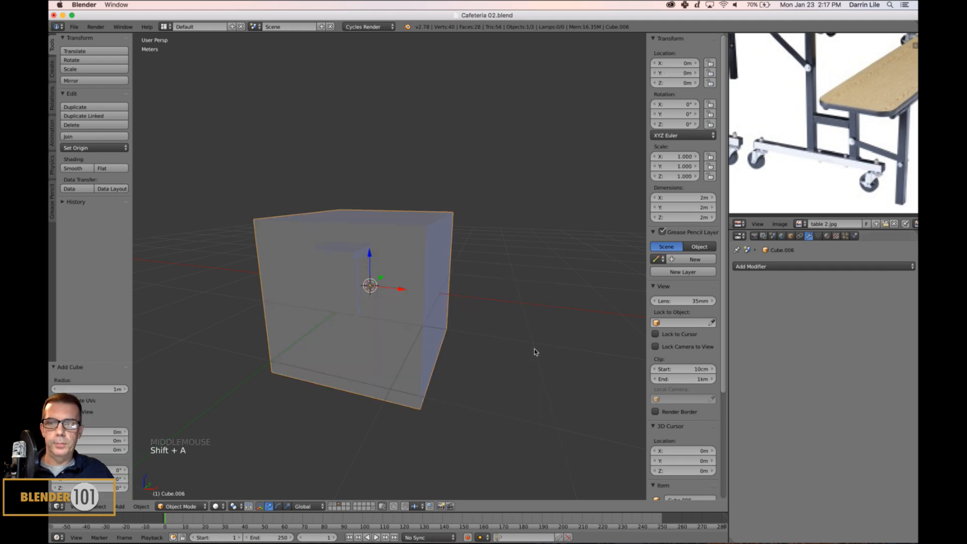
key("s")
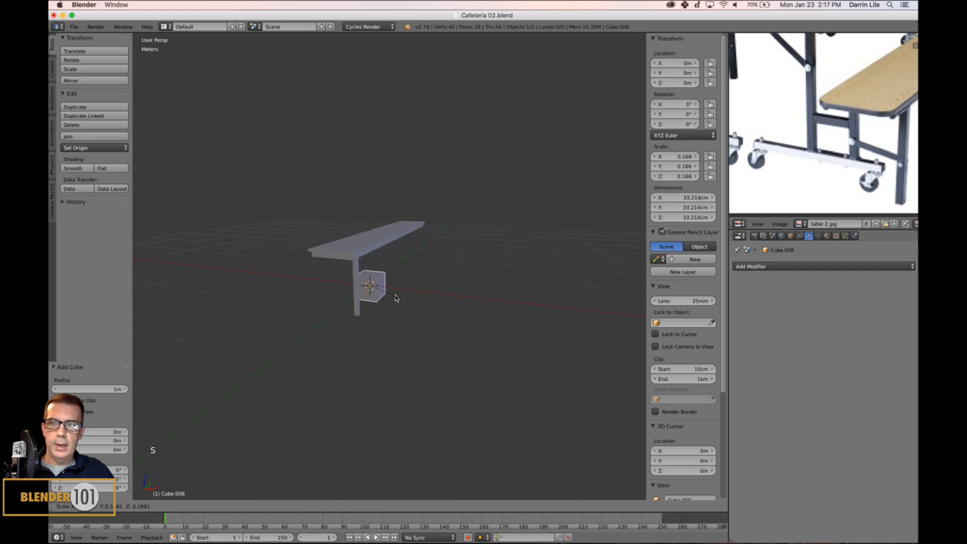
left_click(378, 290)
- Stretch the cube along X into a bar about 1.04 m long and move it about -1.24 m along Y beside the leg
key("s")
key("x")
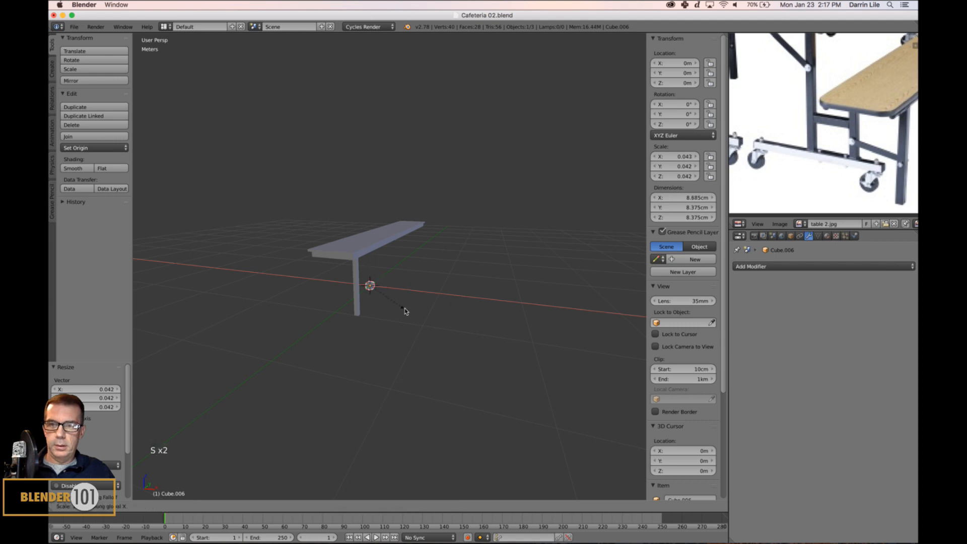
left_click(361, 393)
middle_click_drag(360, 393, 313, 399)
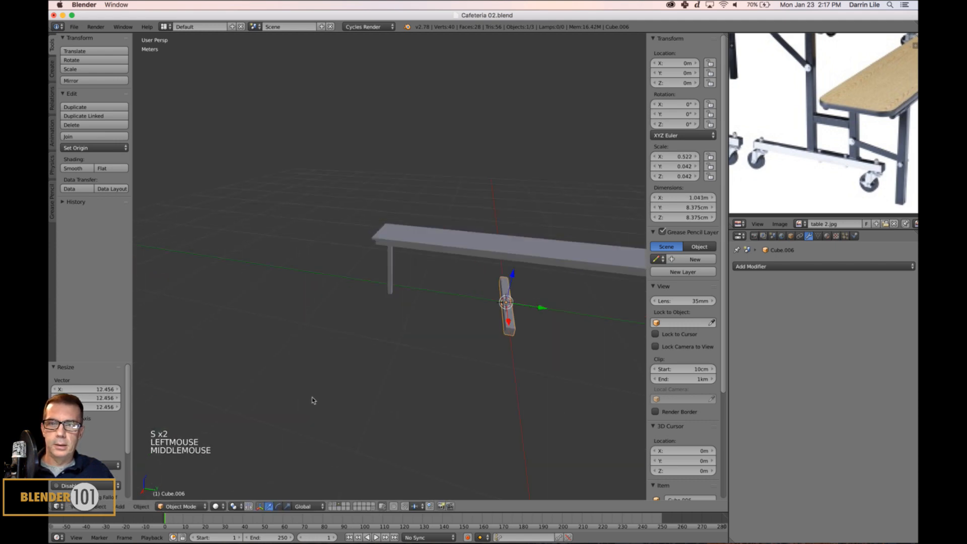
left_click(535, 313)
left_click_drag(536, 313, 434, 330)
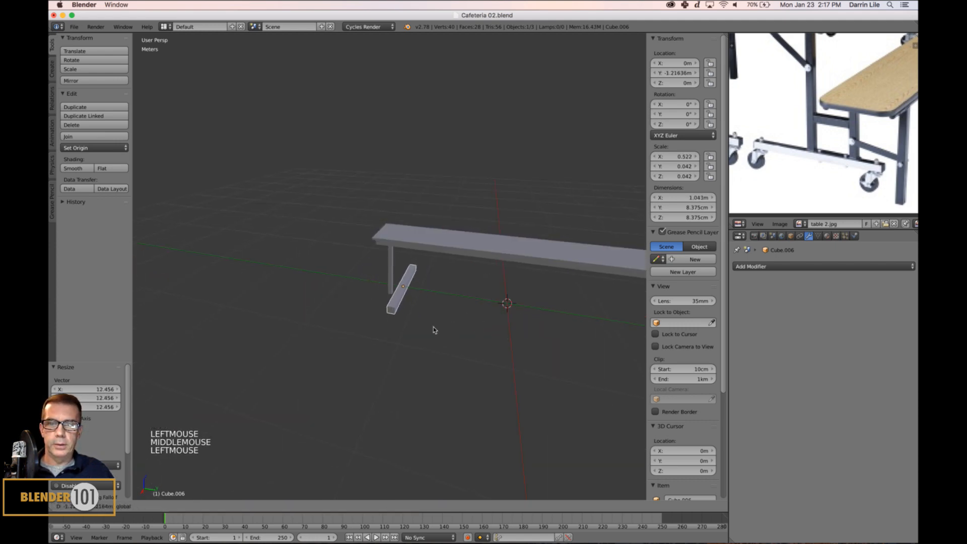
- Scale the base bar uniformly by about 0.68, to about 71 cm long and 5.7 cm thick
key("s")
key("s")
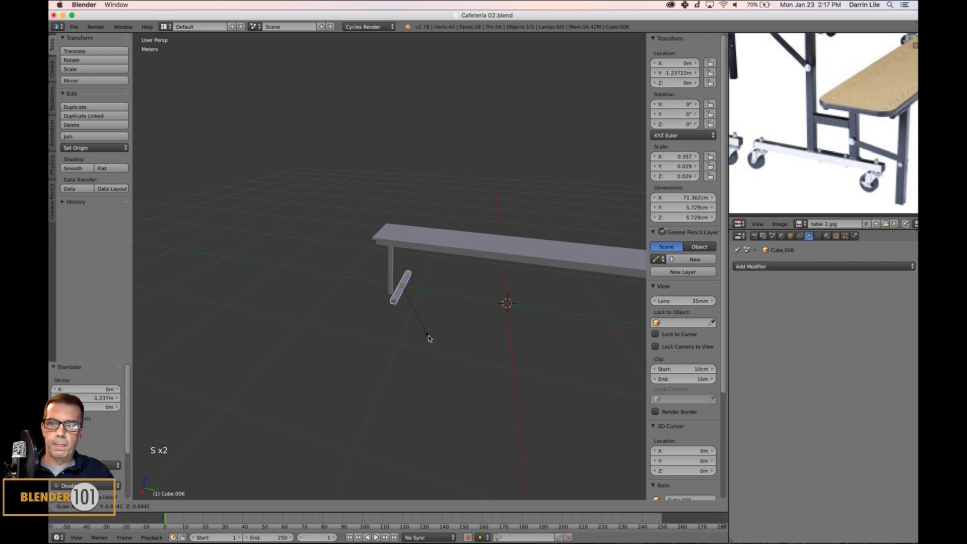
left_click(428, 338)
- In a front orthographic wireframe view, move the base bar about 38.4 cm along X and 11.2 cm along Z to the leg's lower end
key("KP_3")
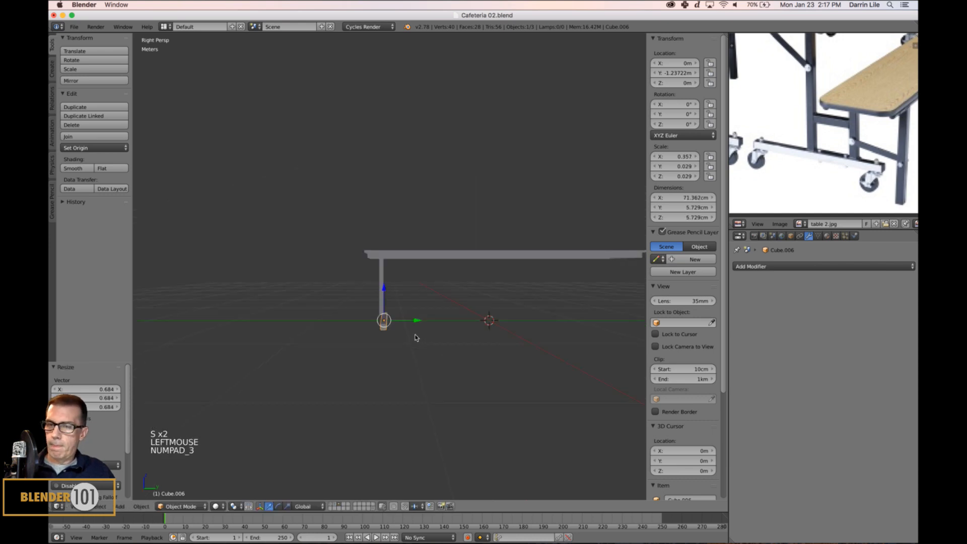
key("KP_1")
key("KP_5")
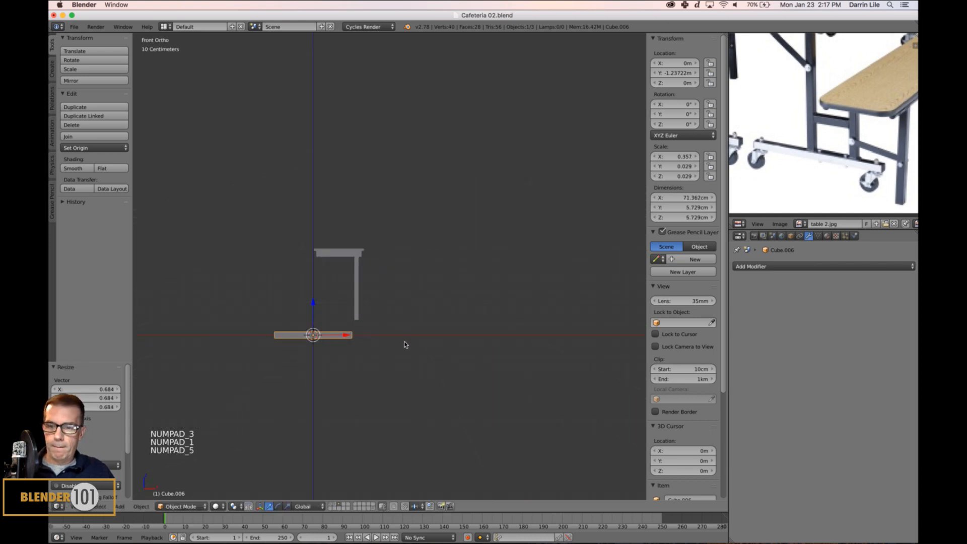
key("z")
scroll(408, 324, "up", 3)
middle_click_drag(286, 400, 356, 340, "shift")
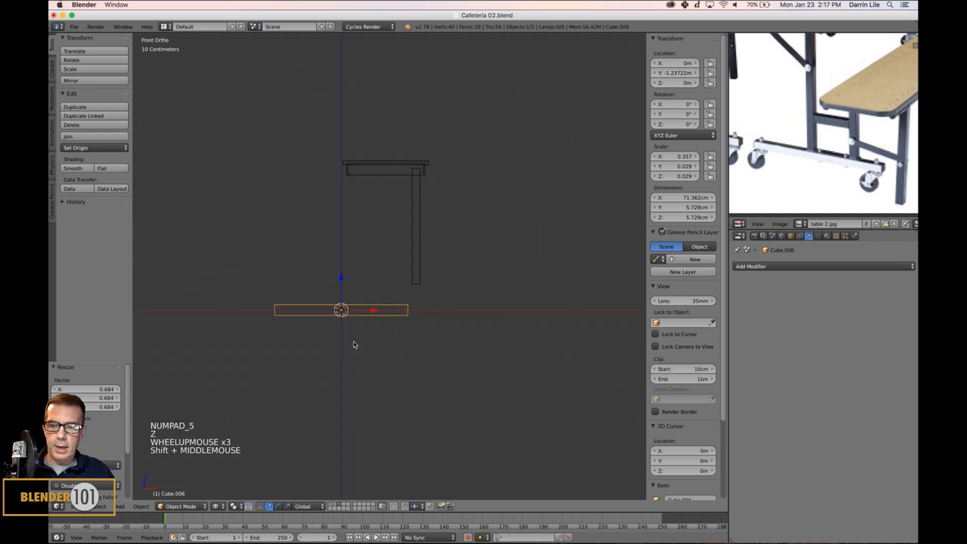
key("g")
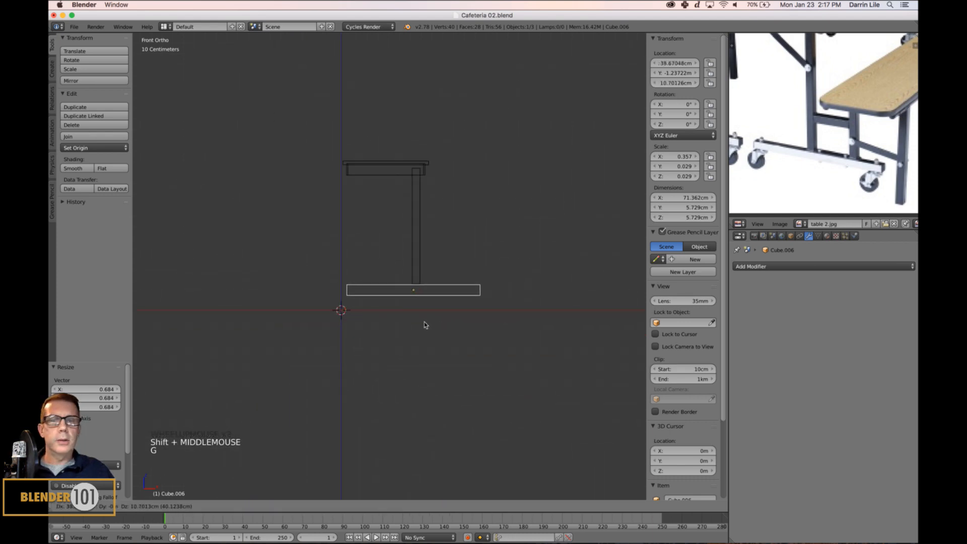
left_click(425, 325)
- Scale the base bar down to about 62 cm long and 5 cm thick, and shift it about 1.5 cm along X to centre it under the leg
key("s")
key("s")
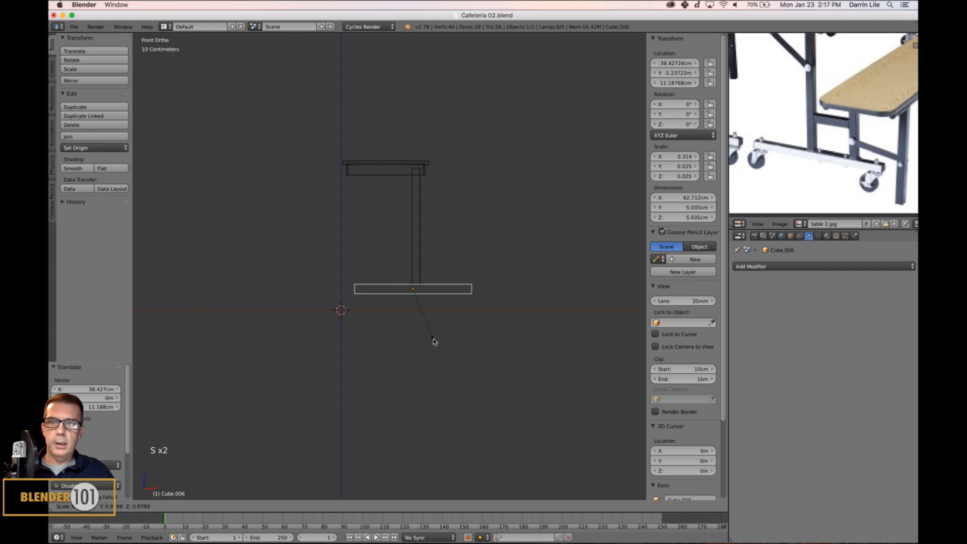
left_click(433, 338)
left_click_drag(447, 291, 449, 291)
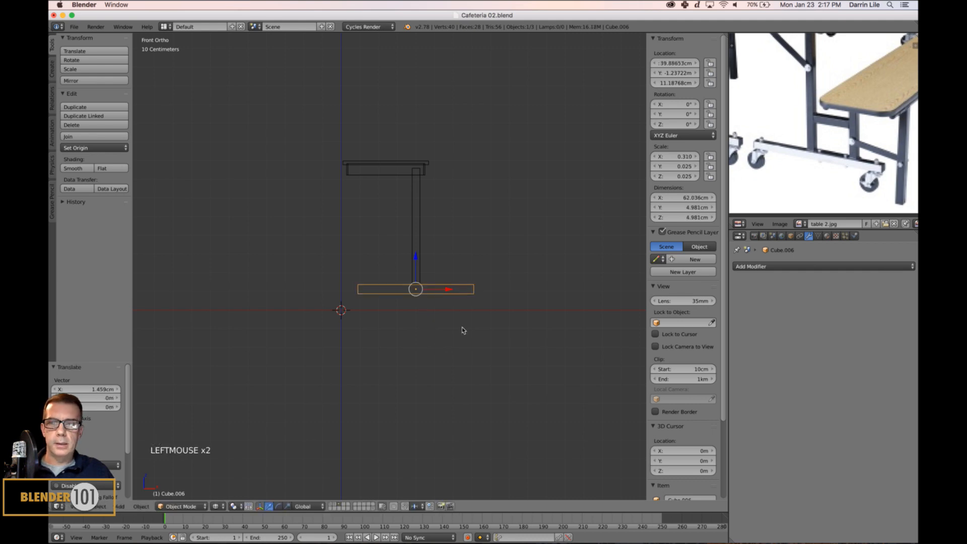
- Refine the base bar's proportions with uniform and X-axis scaling, to about 64.8 cm long and 4.6 cm thick
key("s")
key("x")
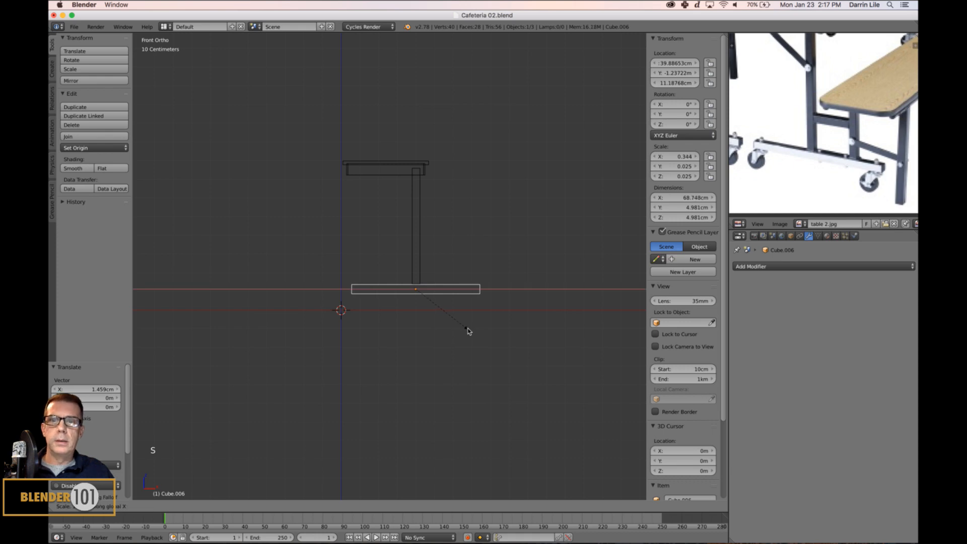
left_click(463, 330)
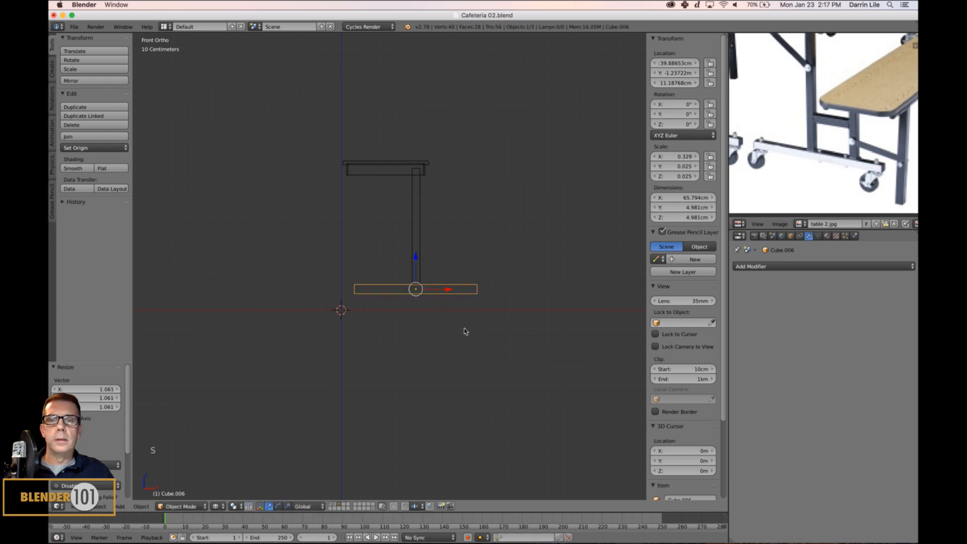
key("s")
key("s")
left_click(503, 333)
key("s")
key("s")
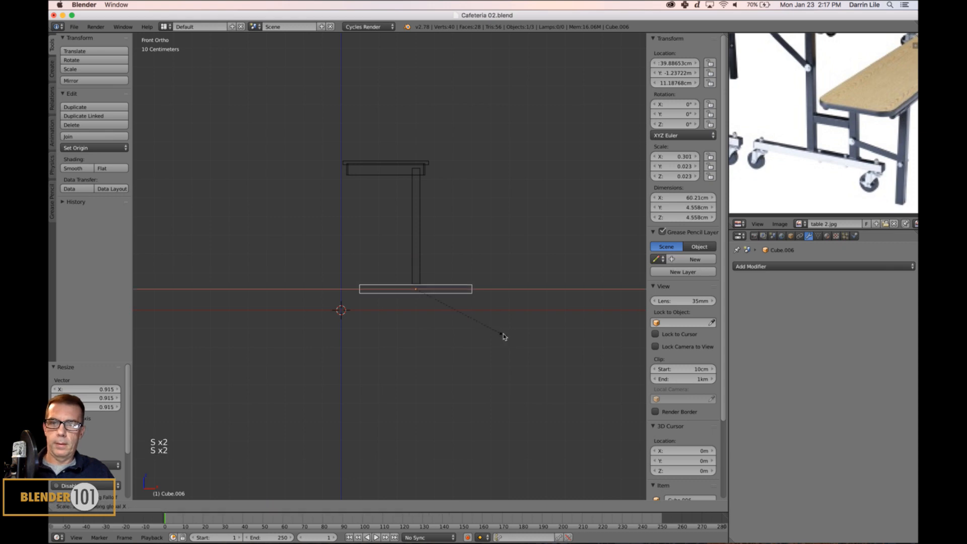
left_click(508, 335)
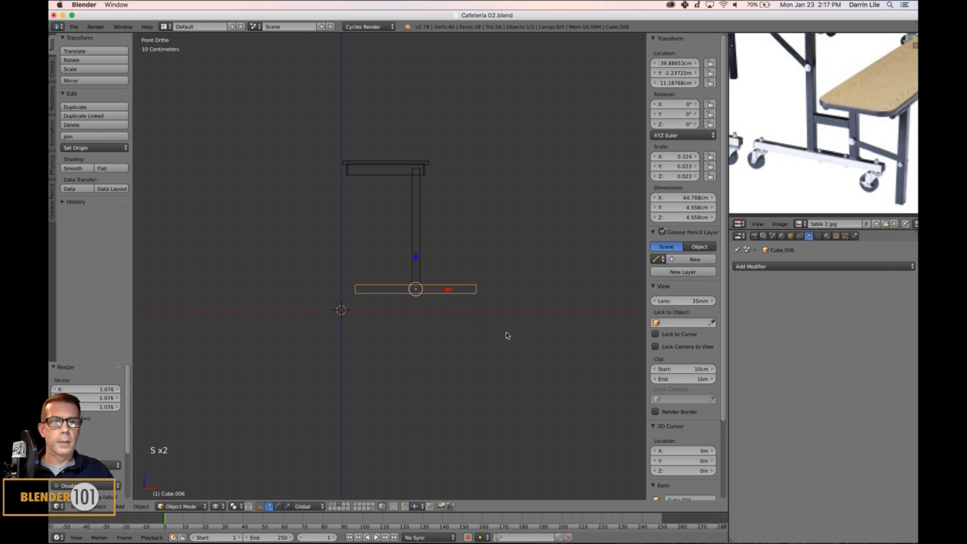
- Select the tall leg under the tabletop and set its origin to its geometry
scroll(494, 314, "down", 2)
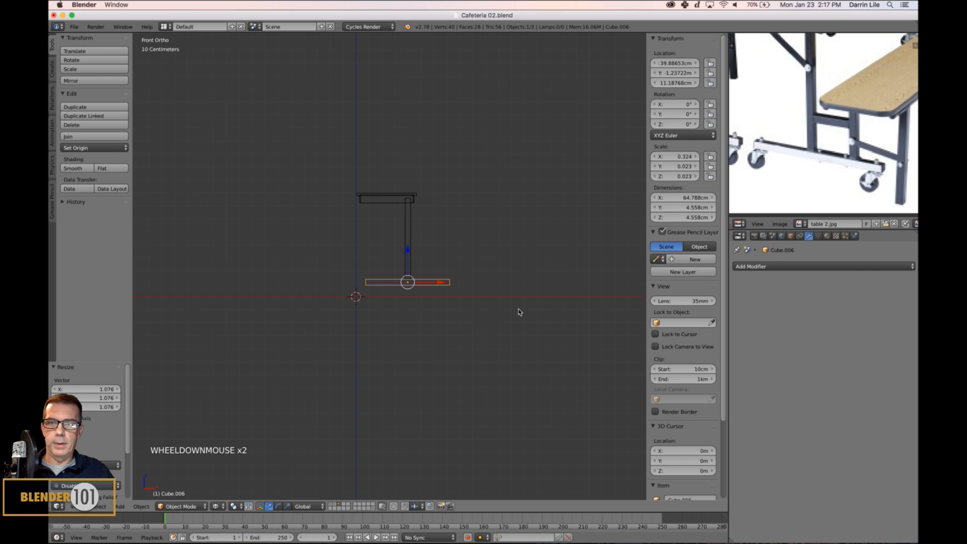
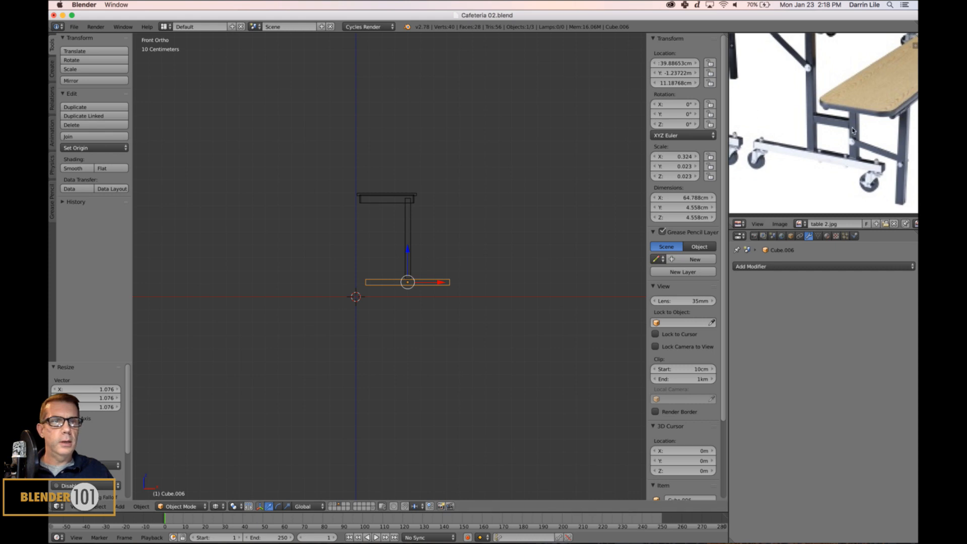
middle_click_drag(852, 130, 847, 136)
right_click(414, 237)
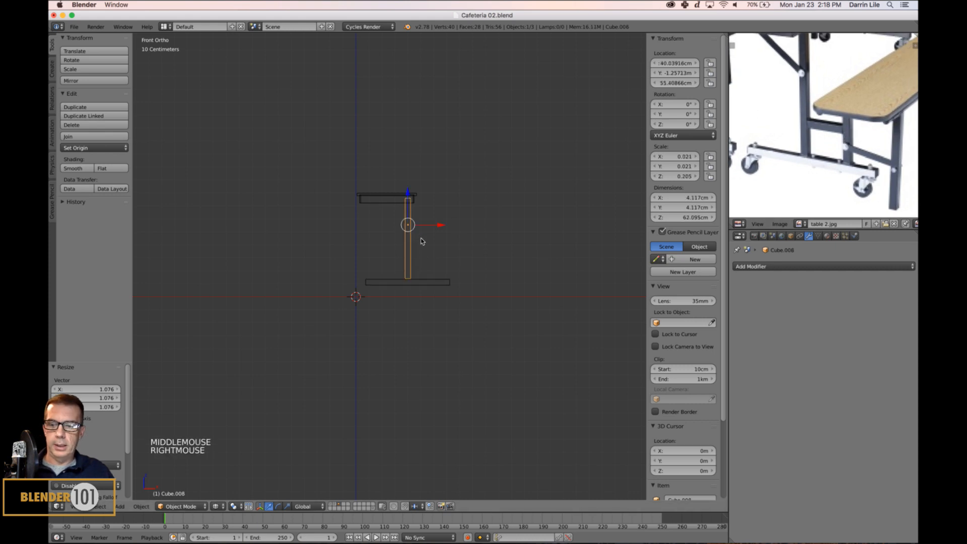
left_click(112, 147)
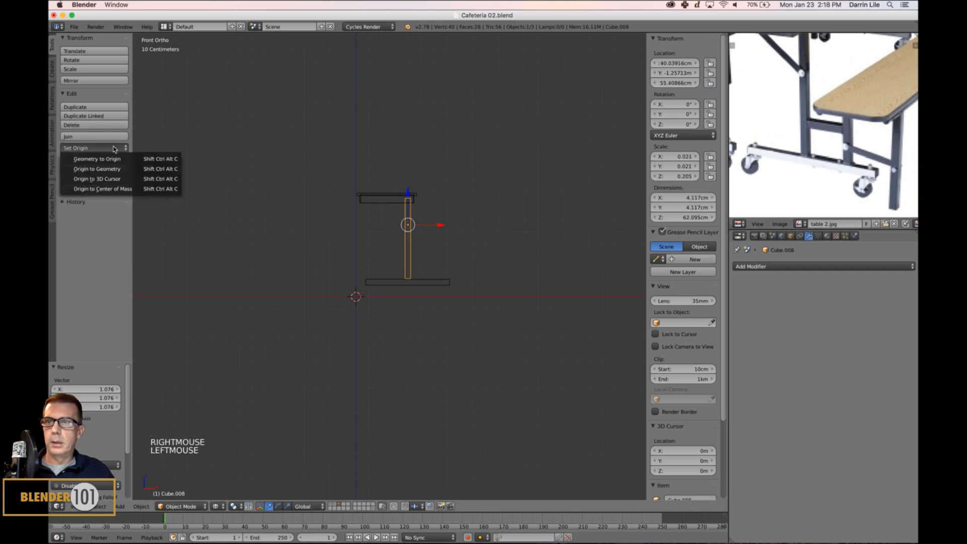
left_click(111, 169)
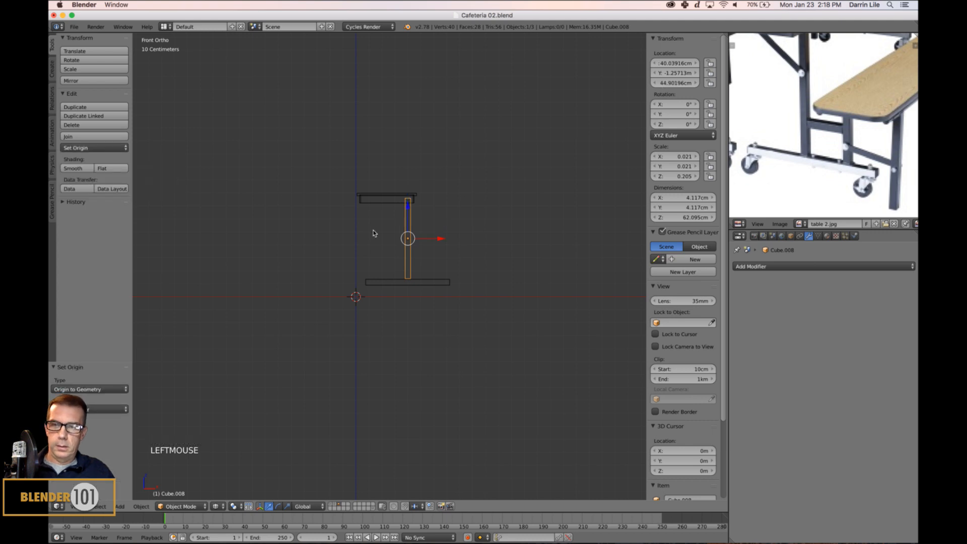
- Duplicate the leg and move the copy about 18.2 cm along X over the base bar
key("shift+d")
left_click(375, 233)
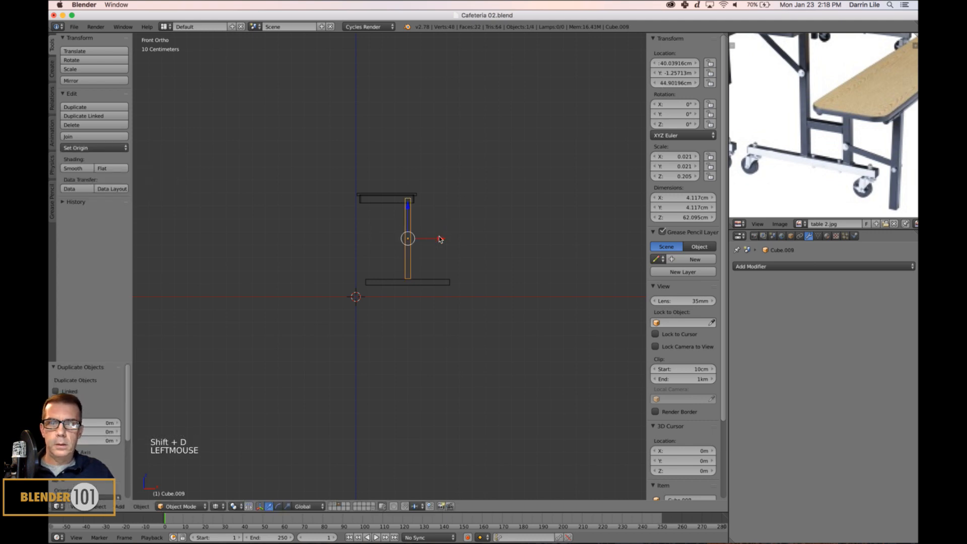
left_click_drag(439, 239, 458, 247)
- Lower the duplicated leg's top vertices about 39.2 cm along Z, making a short post about 22.9 cm tall
key("Tab")
key("ctrl+Tab")
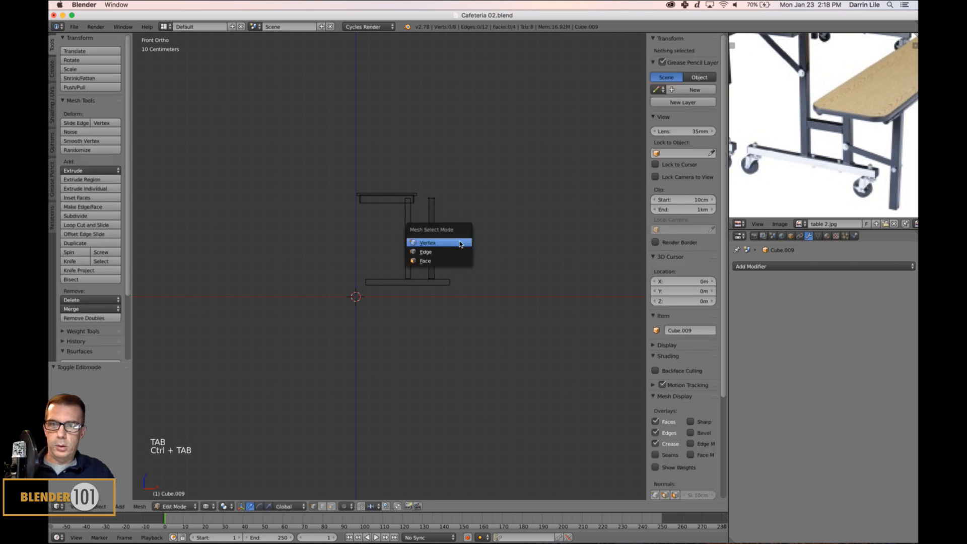
left_click(458, 247)
key("b")
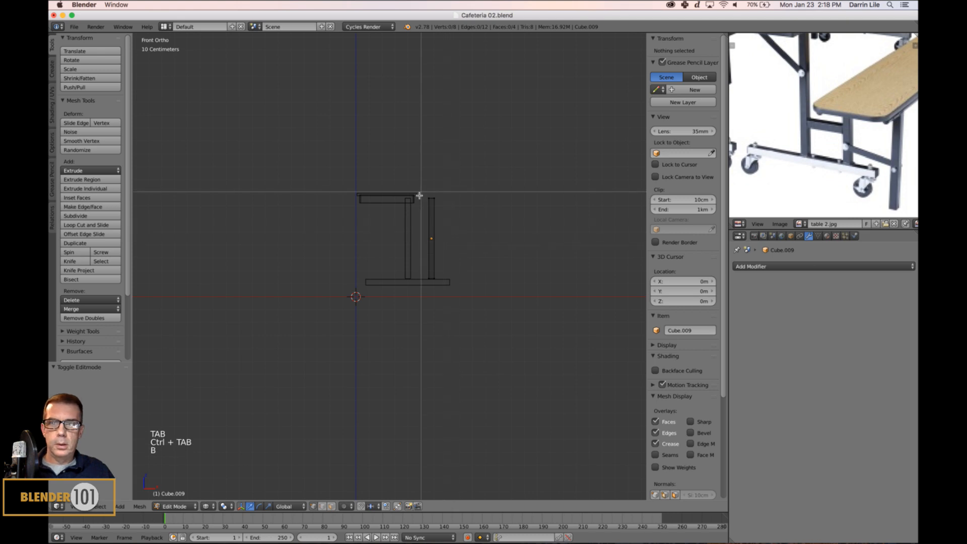
left_click_drag(421, 191, 479, 237)
left_click_drag(432, 172, 433, 222)
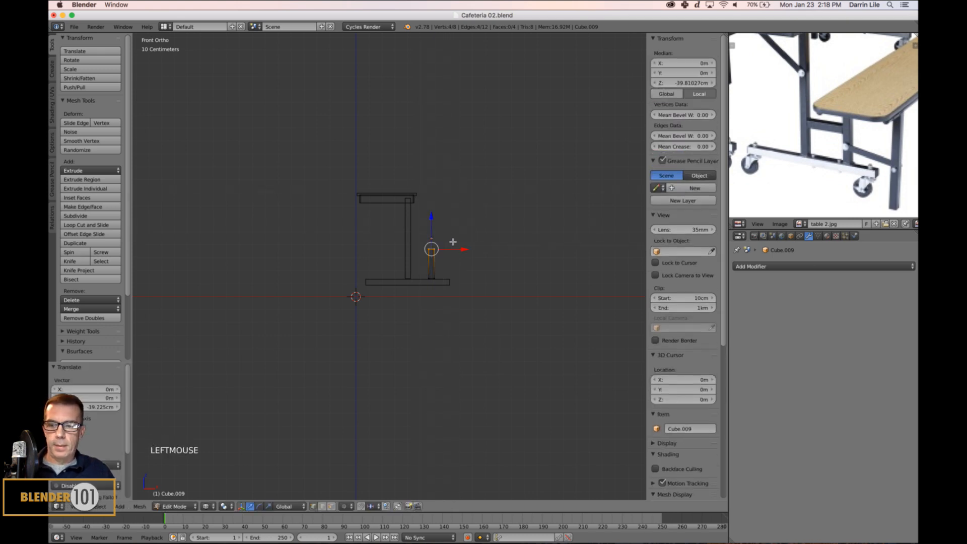
key("Tab")
- Set the short post's origin to its geometry
scroll(472, 249, "up", 2)
middle_click_drag(472, 249, 444, 253, "shift")
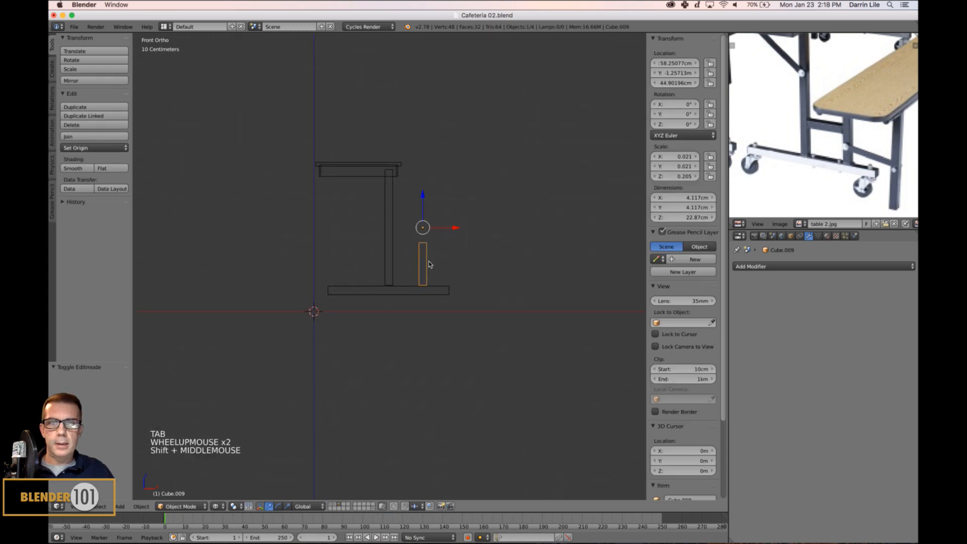
left_click(94, 148)
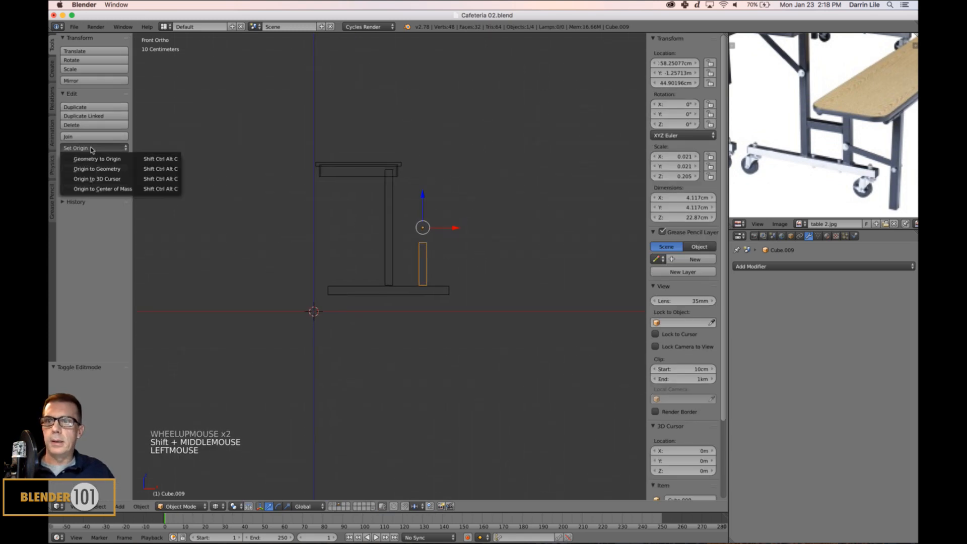
left_click(100, 166)
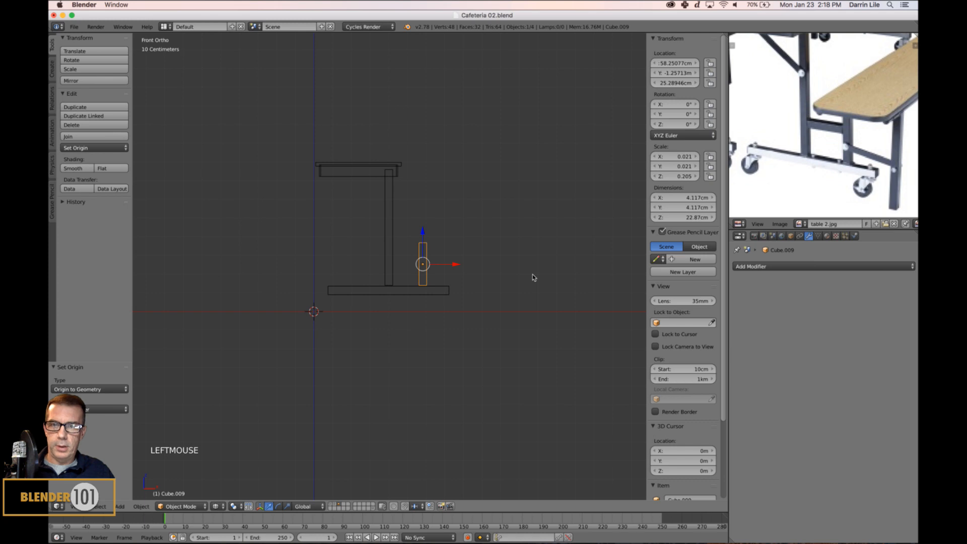
- Duplicate the short post, rotate the copy 90°, and move it about -9.2 cm along X and 7.3 cm along Z to bridge the post and leg
key("shift+d")
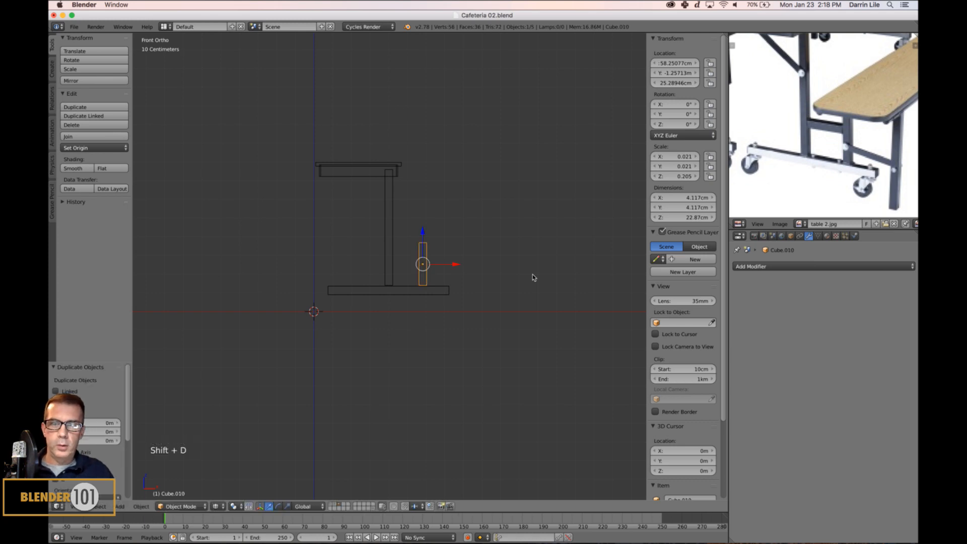
type("r90")
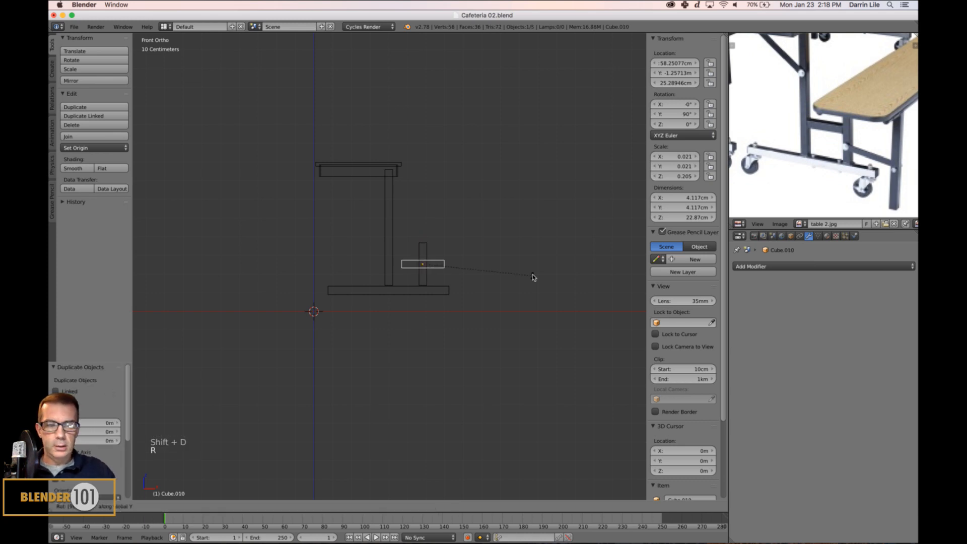
key("Return")
key("g")
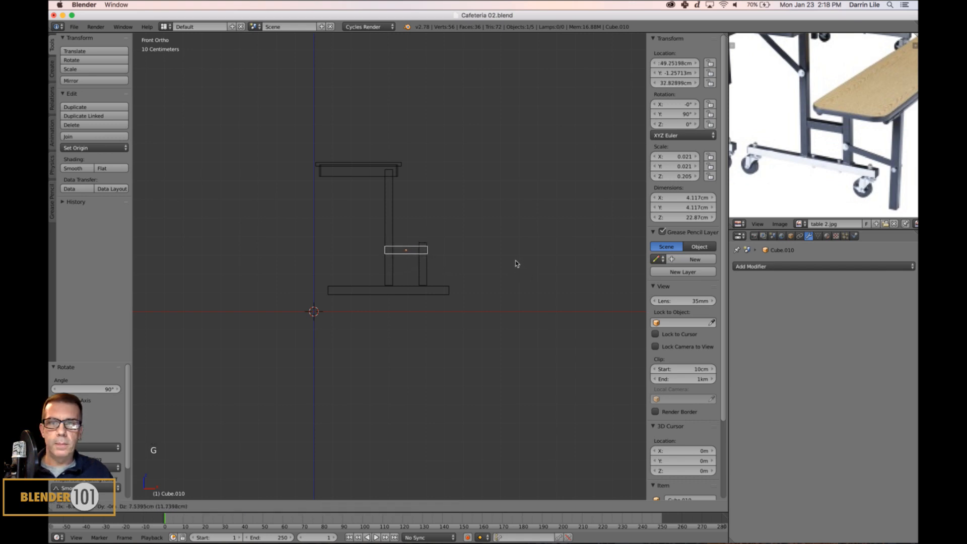
left_click(516, 264)
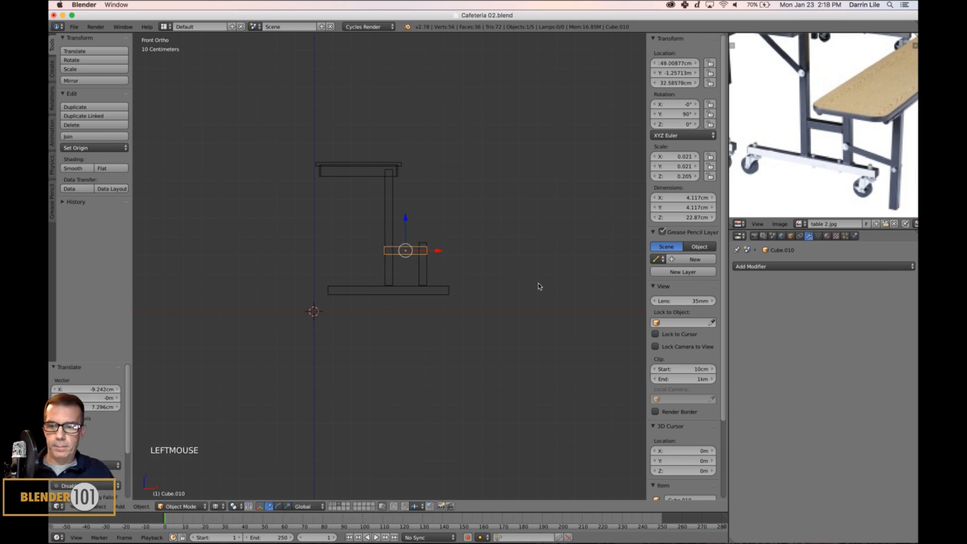
- Shorten the crossbar along X to about 19.8 cm and shift it about 4.9 mm along X between the leg and post
key("s")
key("x")
left_click(496, 267)
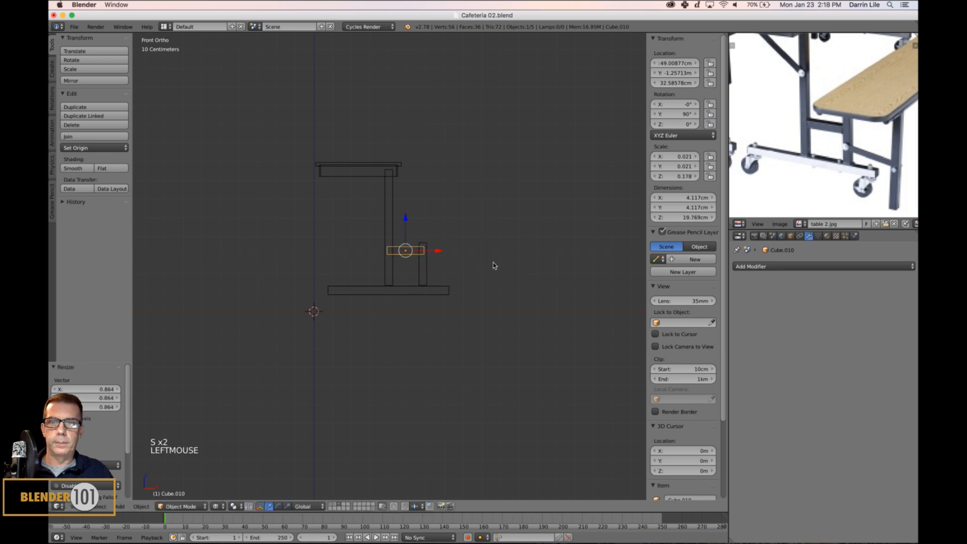
left_click_drag(433, 252, 437, 250)
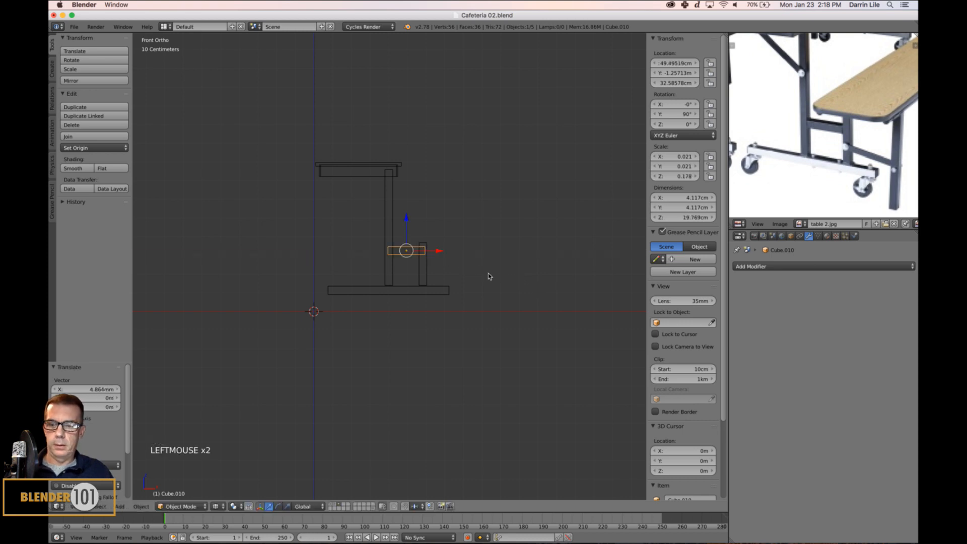
- In solid perspective view, scale the crossbar uniformly by about 0.77, to about 15.2 cm long and 3.2 cm thick
key("z")
key("KP_5")
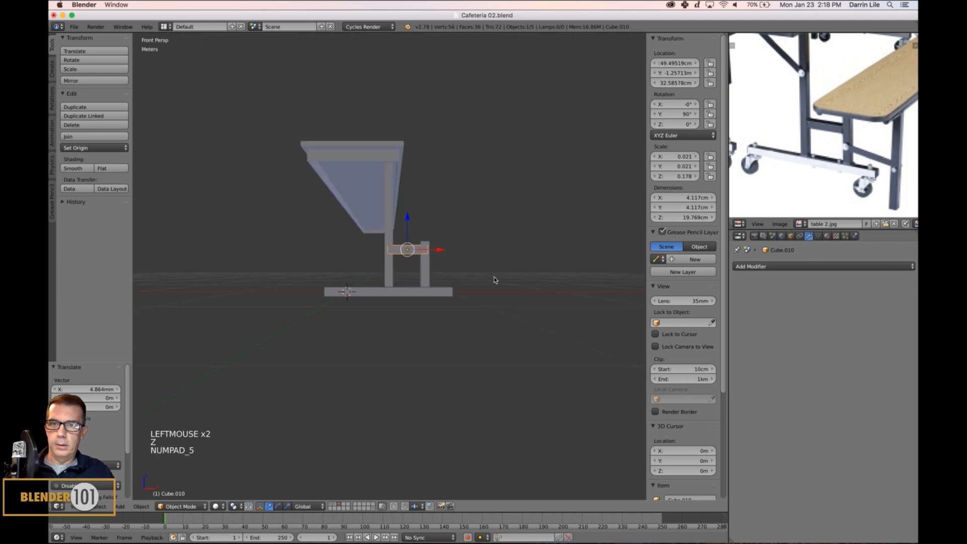
middle_click_drag(494, 278, 460, 302)
scroll(473, 291, "up", 3)
key("s")
key("s")
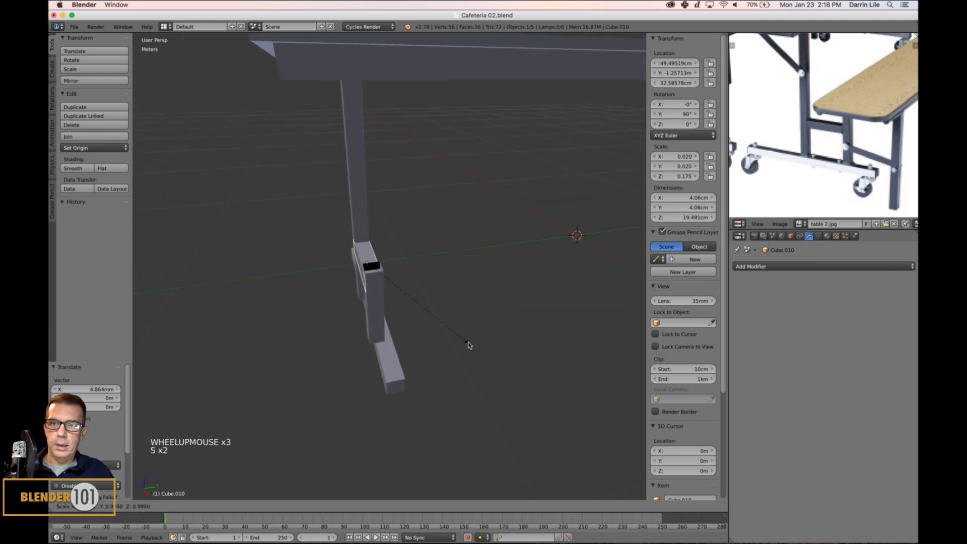
left_click(441, 330)
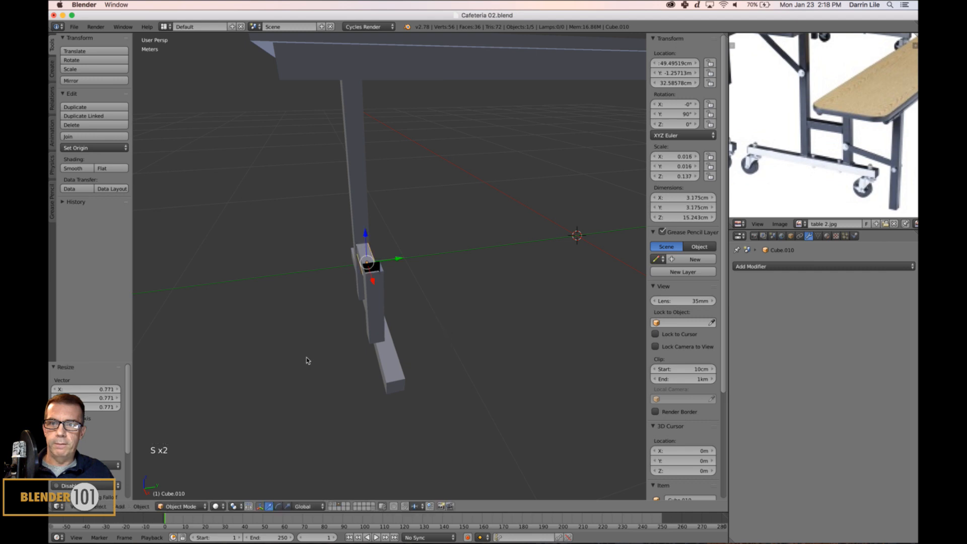
- Select the tabletop and compare it and the leg frame with the whole table in the reference image
middle_click_drag(306, 358, 338, 349)
key("a")
scroll(455, 313, "down", 3)
middle_click_drag(472, 296, 469, 300)
scroll(468, 300, "down", 1)
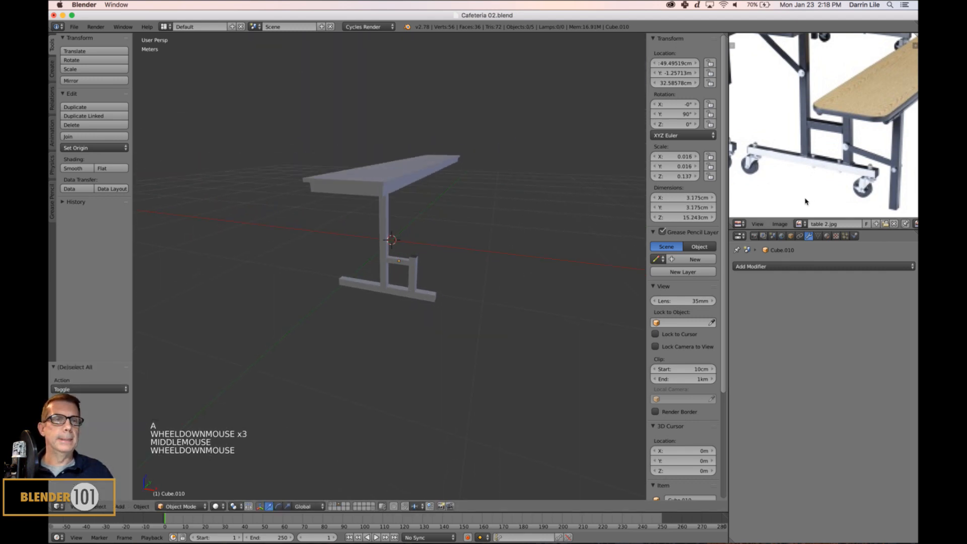
scroll(864, 141, "down", 4)
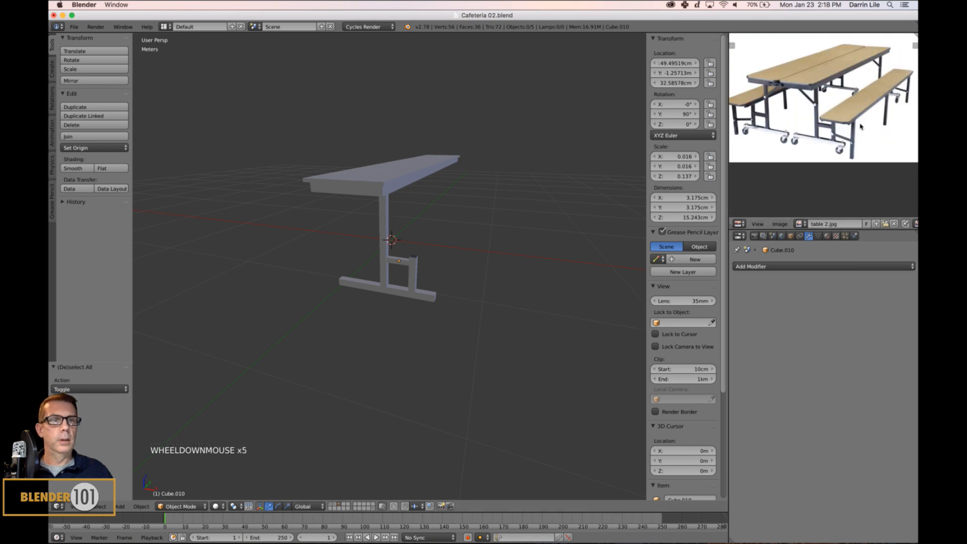
right_click(377, 179)
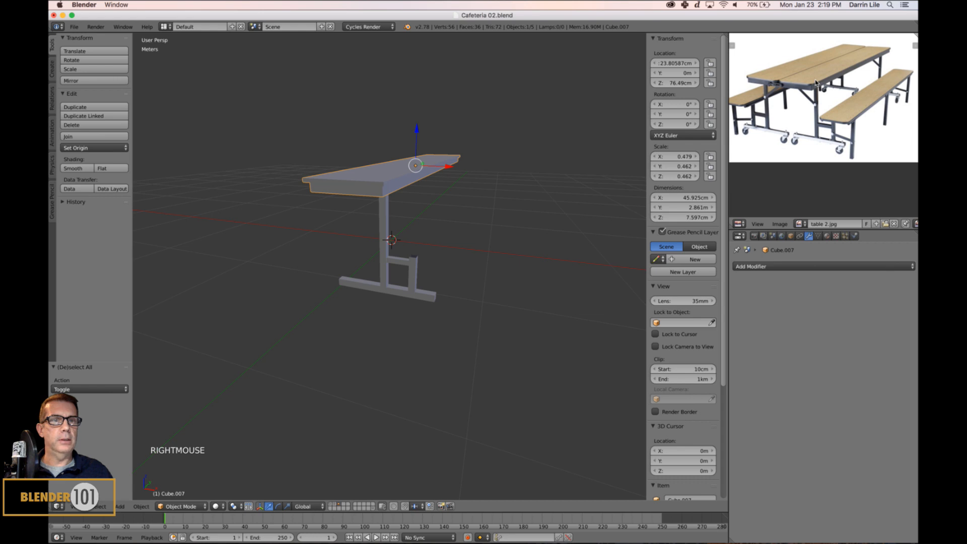
middle_click_drag(802, 112, 804, 133)
scroll(524, 234, "down", 2)
middle_click_drag(524, 233, 492, 226)
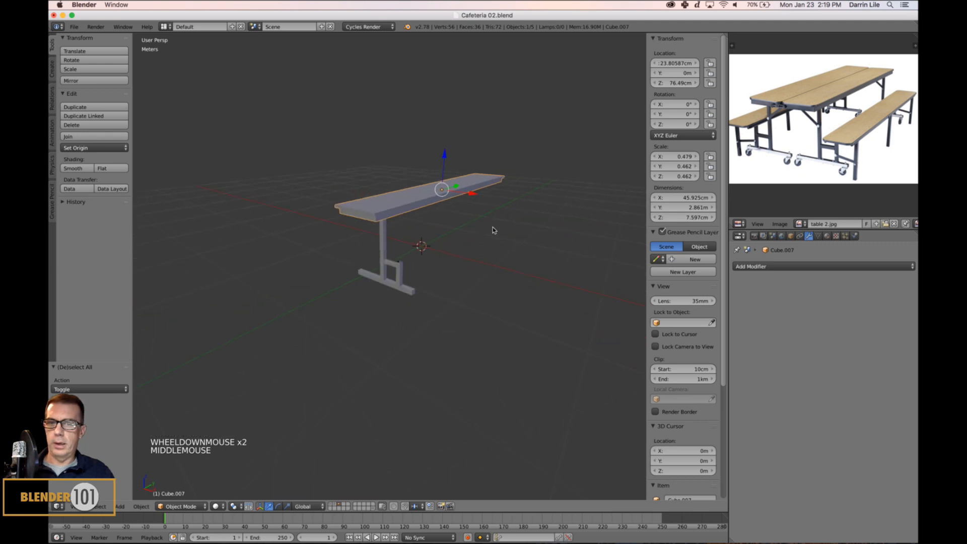
- In top orthographic wireframe view, duplicate the tabletop and move the copy about 50.8 cm along X
key("KP_4")
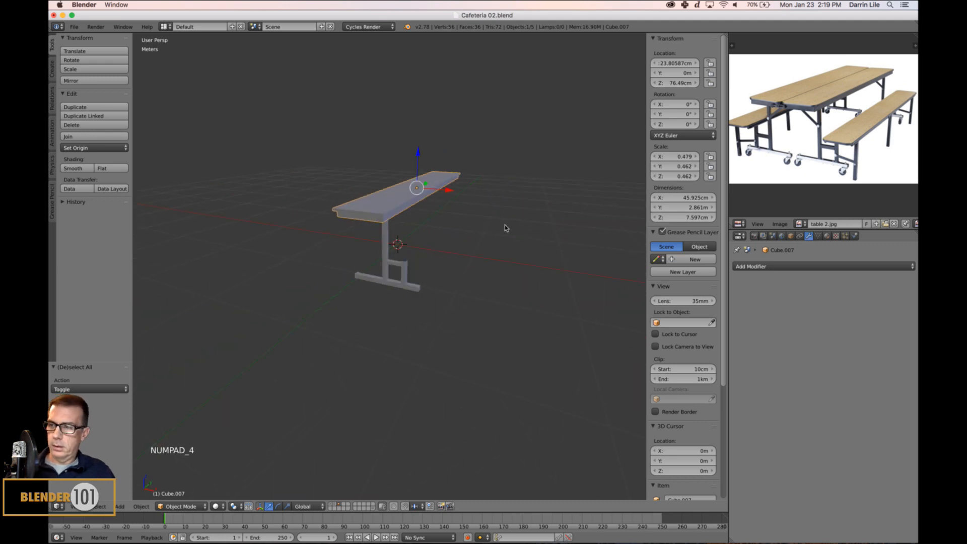
key("KP_7")
key("z")
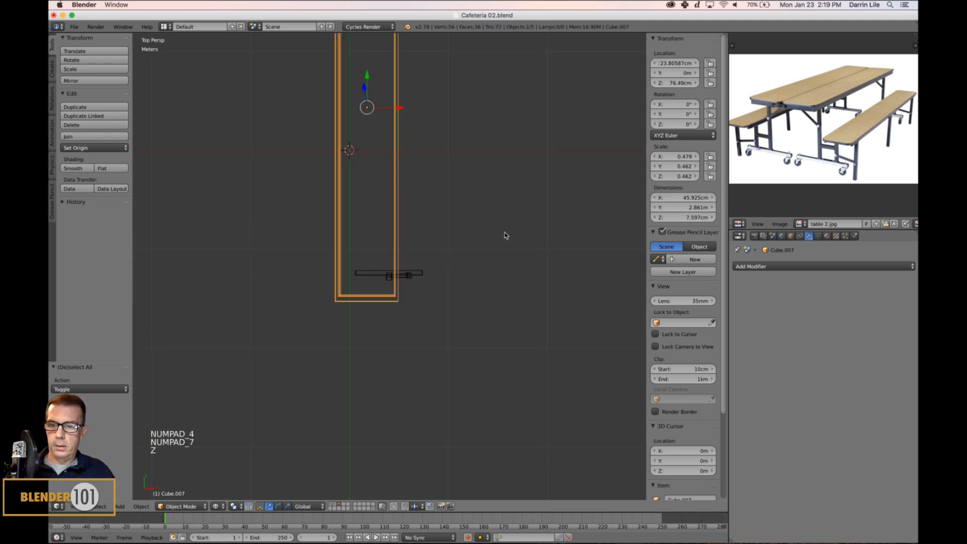
key("KP_5")
scroll(501, 237, "down", 2)
middle_click_drag(498, 237, 492, 251, "shift")
key("shift+d")
key("x")
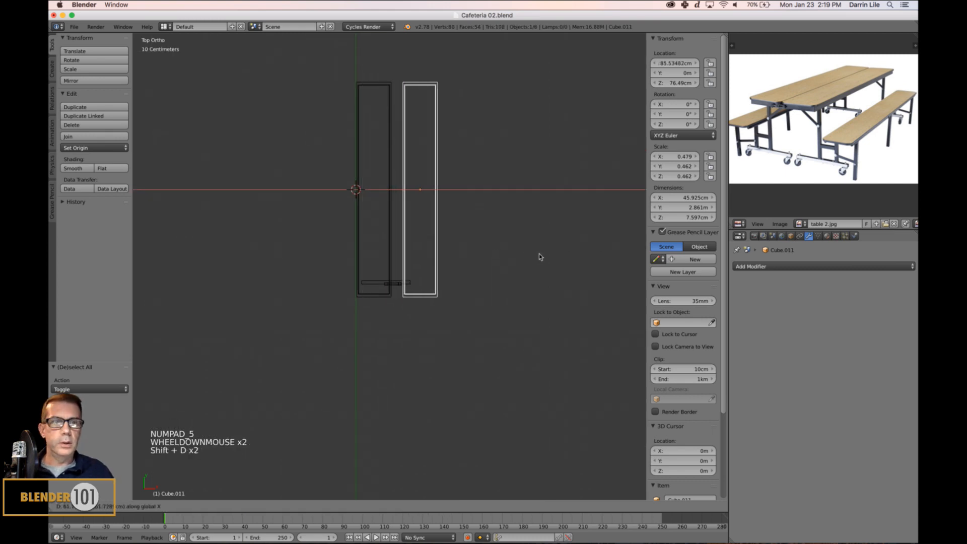
left_click(531, 255)
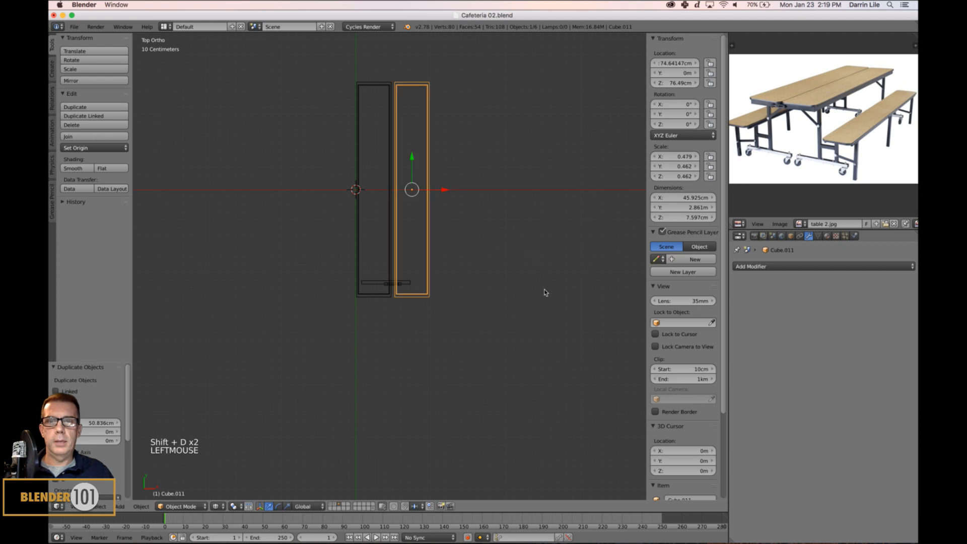
- Scale the copied top along X by about 0.72, to about 33 cm wide, and shift it about -2.4 cm along X
key("s")
key("x")
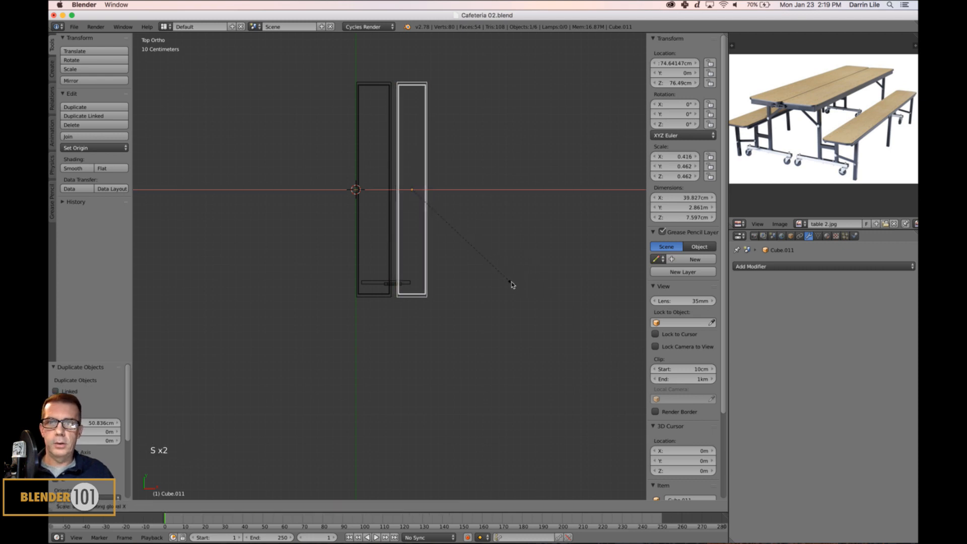
left_click(491, 275)
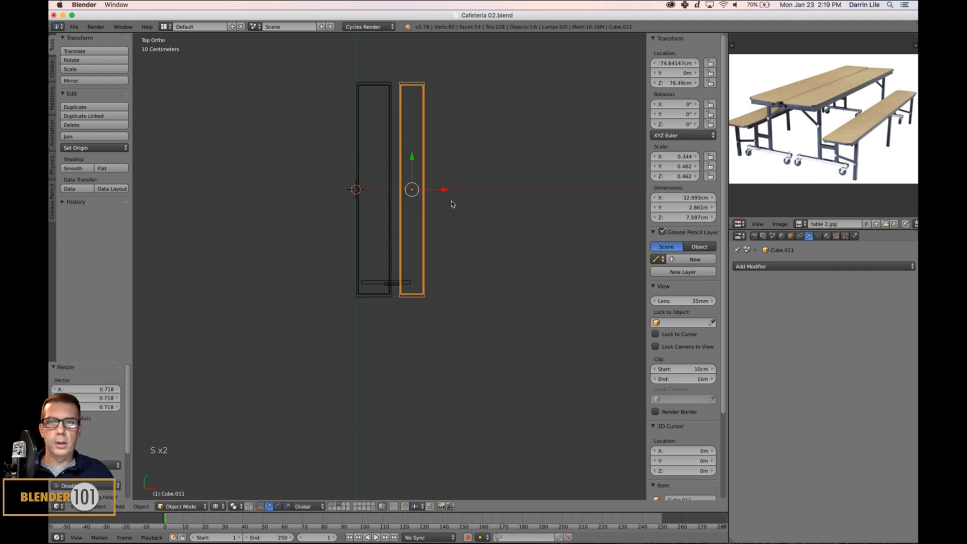
left_click_drag(443, 188, 442, 186)
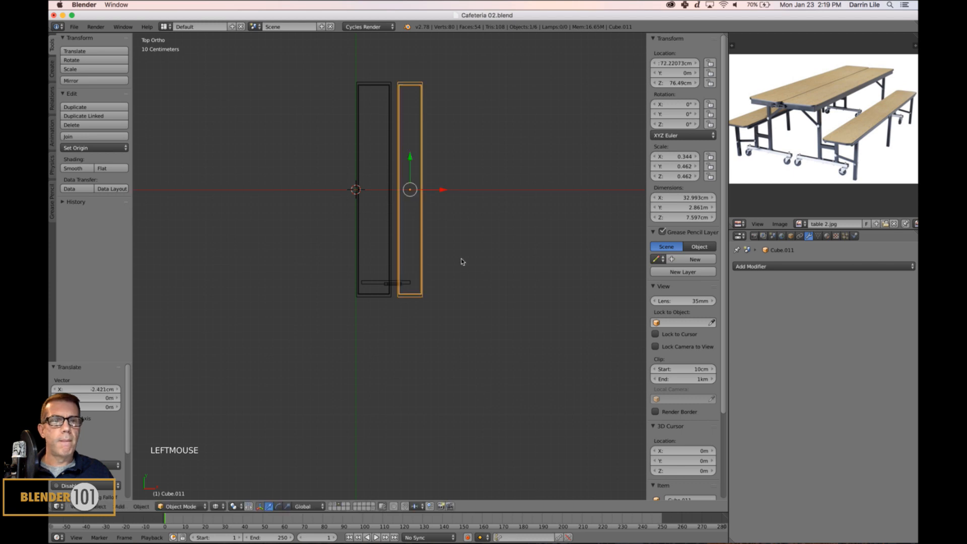
- In solid front view, lower the narrow copy about 34 cm along Z to bench height above the short post
key("z")
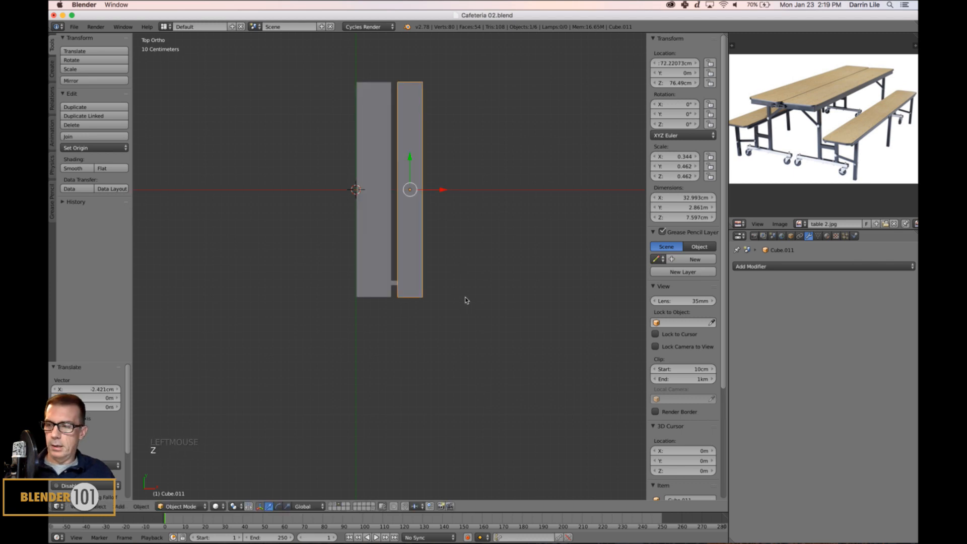
key("KP_5")
middle_click_drag(492, 314, 477, 276)
scroll(478, 274, "up", 3)
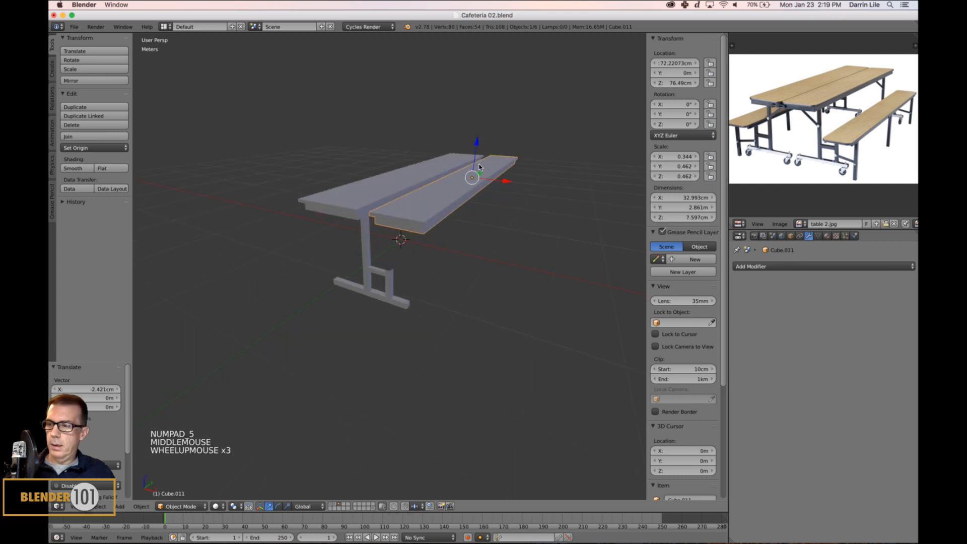
key("KP_1")
key("KP_5")
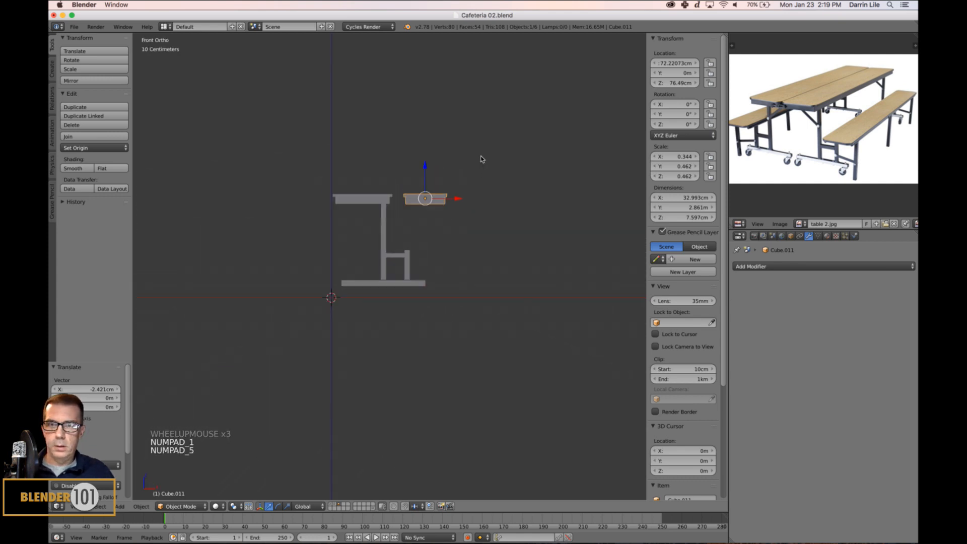
left_click_drag(425, 166, 425, 213)
scroll(454, 241, "up", 2)
scroll(455, 241, "up", 3)
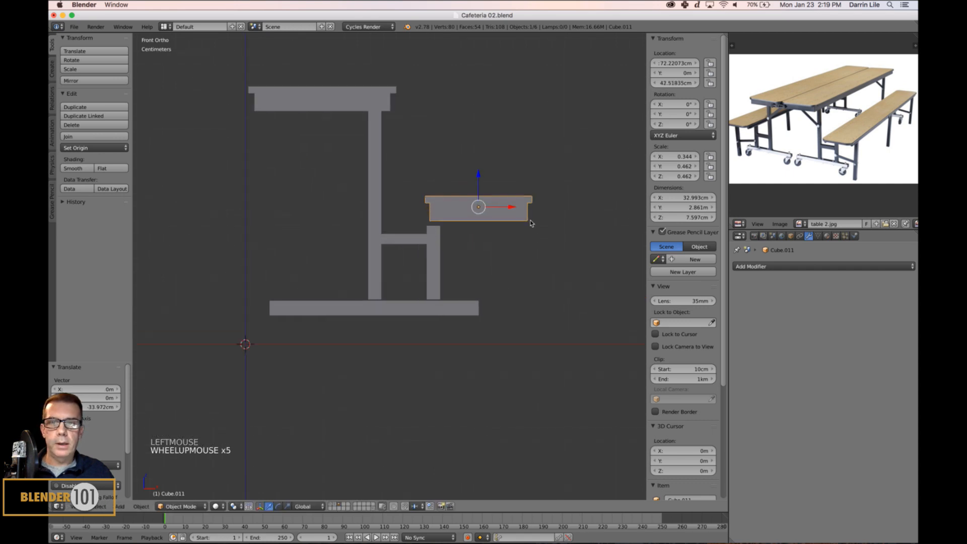
- Examine the bench seat, its edge and its supports in the reference image
middle_click_drag(532, 224, 506, 236, "shift")
scroll(869, 150, "up", 5)
middle_click_drag(869, 149, 917, 184)
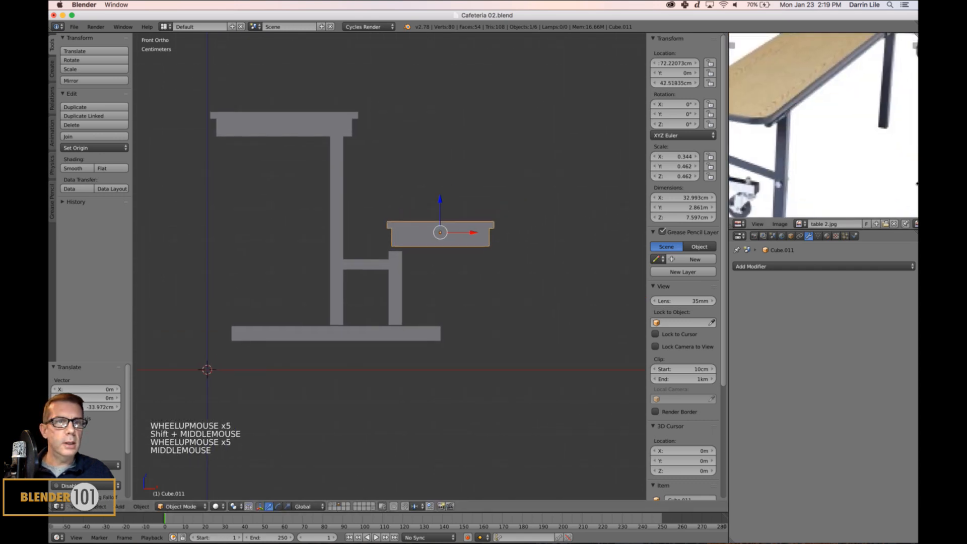
scroll(780, 134, "down", 4)
middle_click_drag(780, 133, 776, 118)
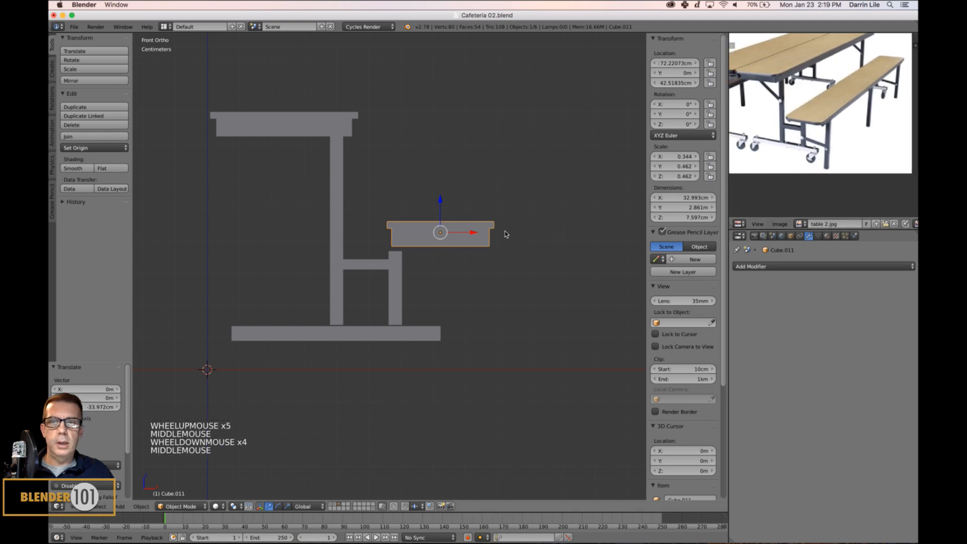
scroll(505, 231, "up", 4)
scroll(506, 234, "down", 2)
- In face select mode, select the linked lower apron of the bench mesh and delete its faces, keeping only the seat slab
key("Tab")
middle_click_drag(505, 234, 503, 239)
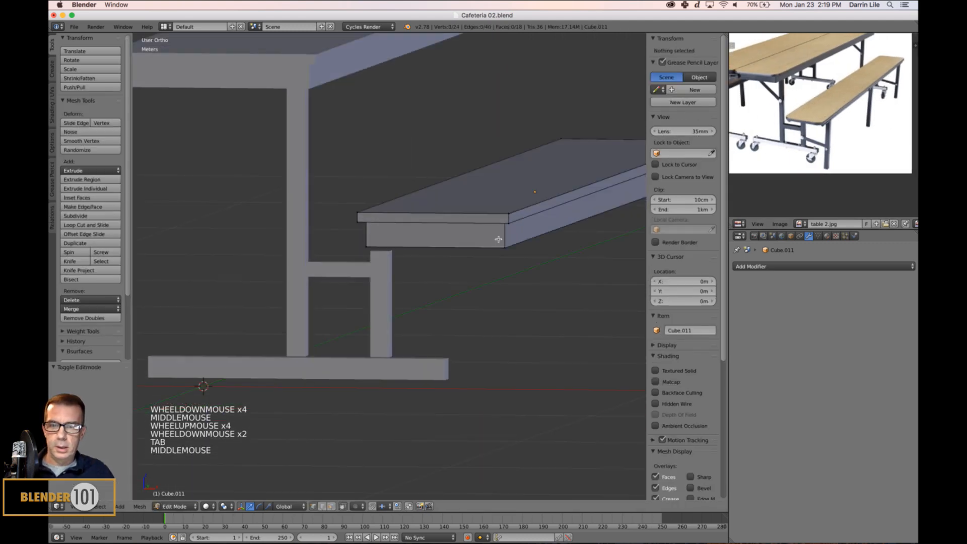
key("ctrl+Tab")
left_click(504, 243)
key("ctrl+Tab")
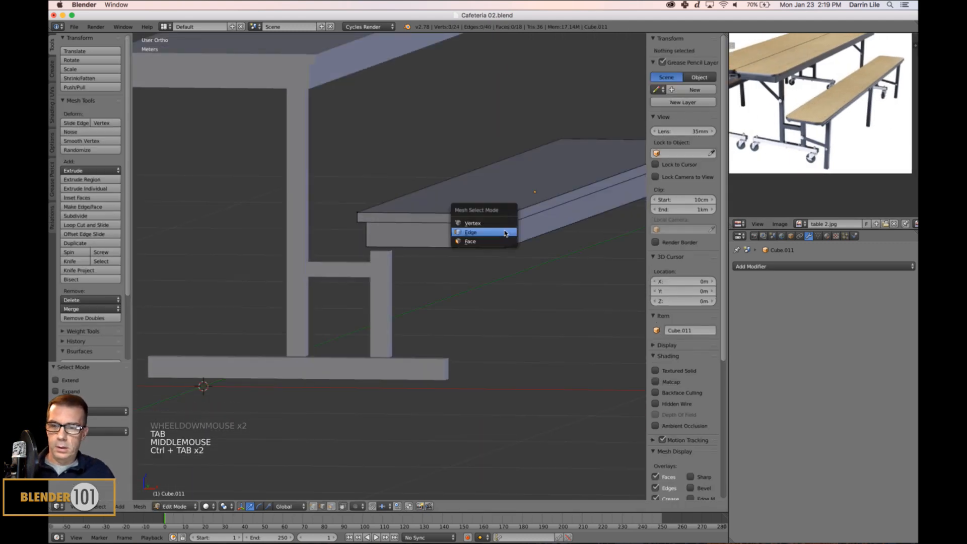
left_click(509, 240)
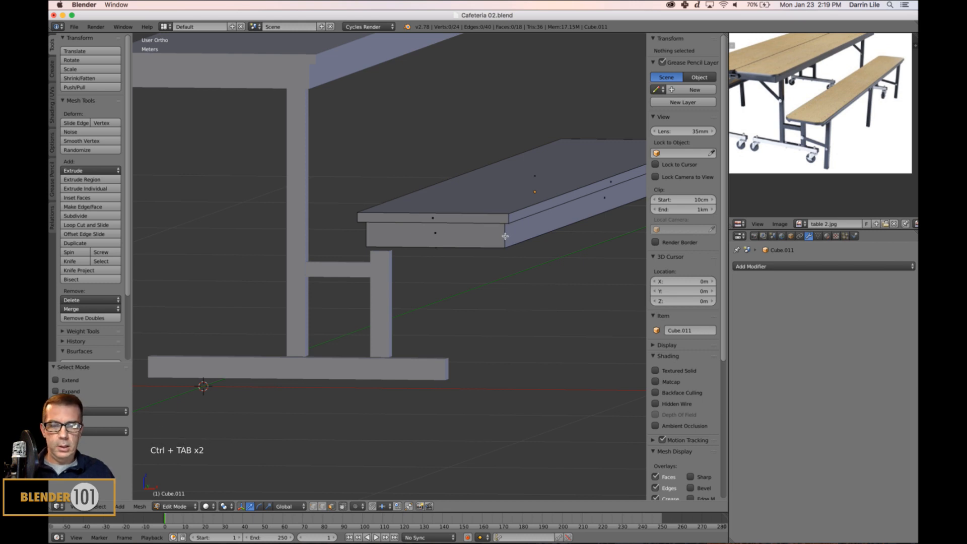
key("l")
key("x")
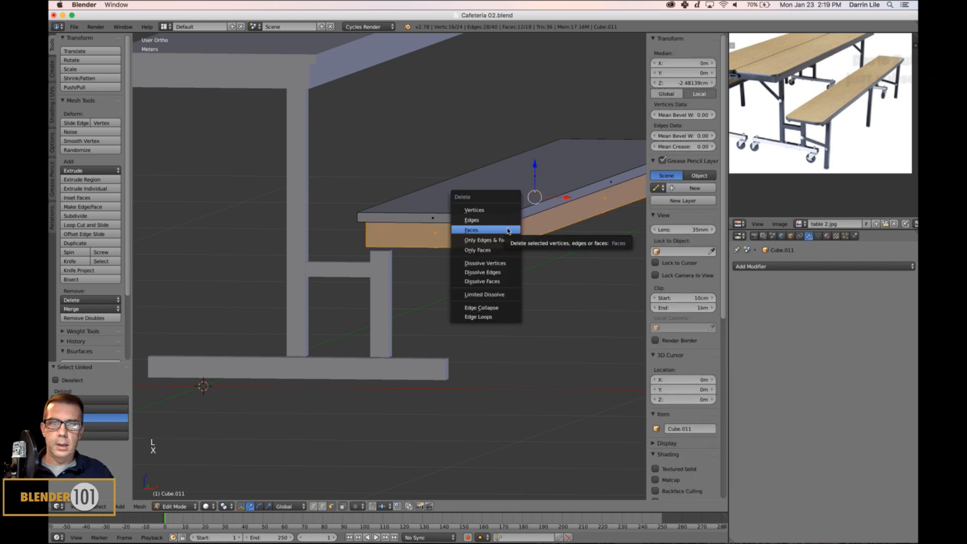
left_click(508, 230)
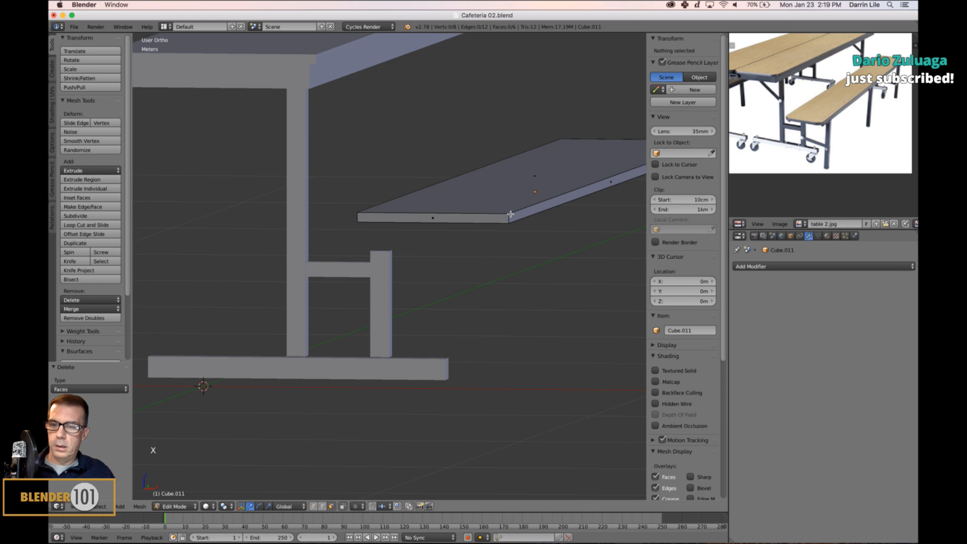
key("Tab")
- In perspective view, raise the bench seat about 4.7 cm along Z
key("KP_5")
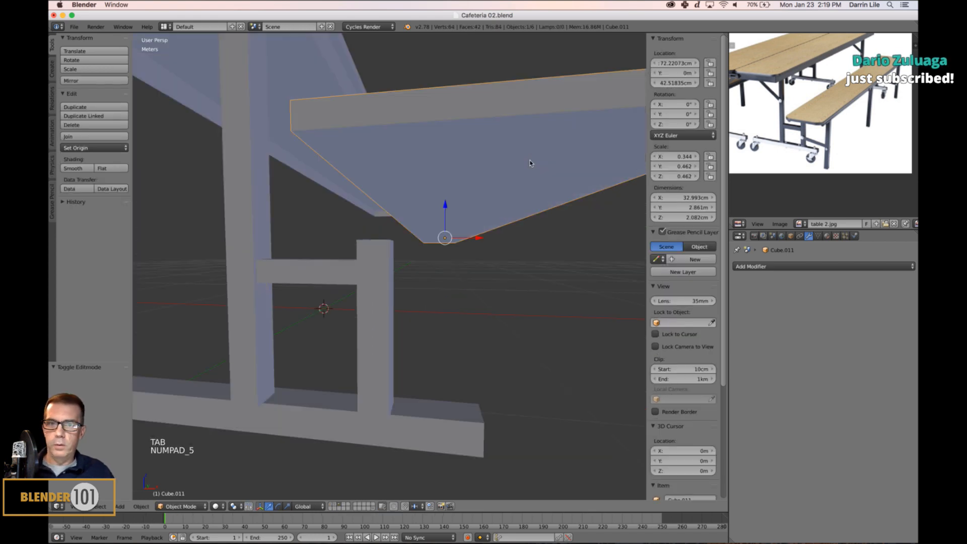
scroll(524, 162, "down", 4)
middle_click_drag(503, 164, 407, 283)
scroll(445, 224, "down", 5)
mouse_move(445, 225)
middle_mouse_down()
mouse_move(435, 220)
mouse_move(455, 218)
mouse_move(427, 221)
middle_mouse_up()
left_click_drag(404, 213, 407, 211)
- Extend the short post by moving its top face up along Z to meet the underside of the bench seat
scroll(452, 259, "up", 4)
middle_click_drag(451, 264, 360, 269)
right_click(376, 272)
key("Tab")
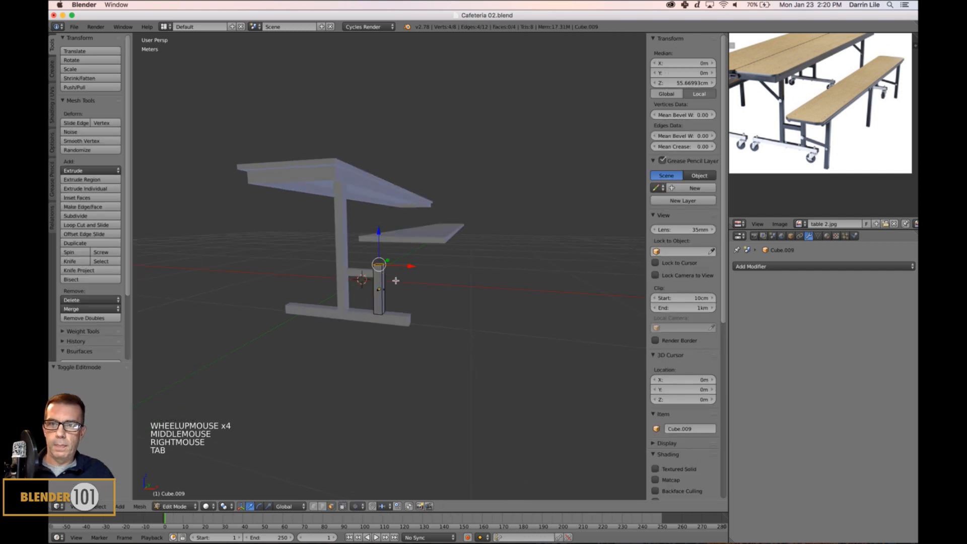
scroll(383, 272, "up", 3)
left_click_drag(373, 225, 373, 180)
key("Tab")
- Raise the crossbar between the leg and short post about 4.5 cm along Z, and deselect everything
right_click(342, 281)
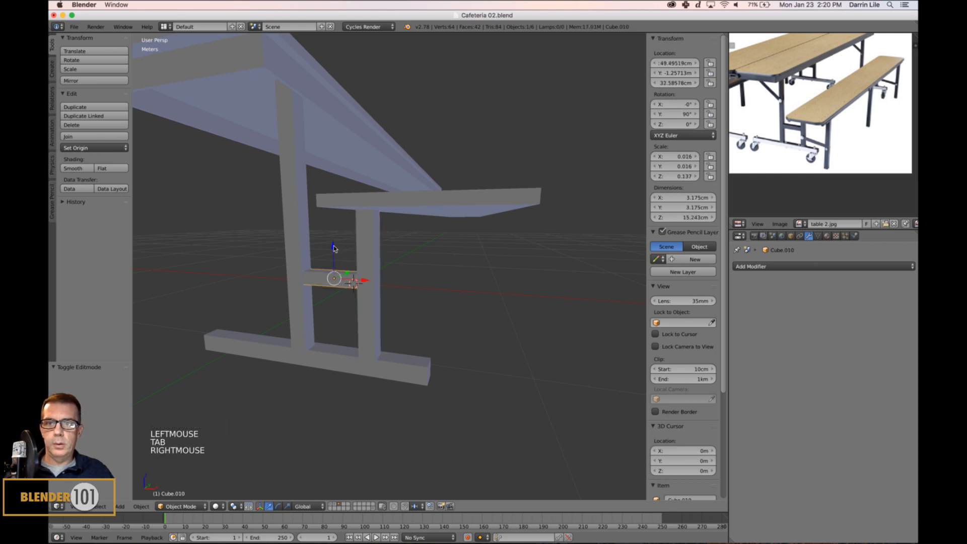
left_click_drag(334, 248, 334, 229)
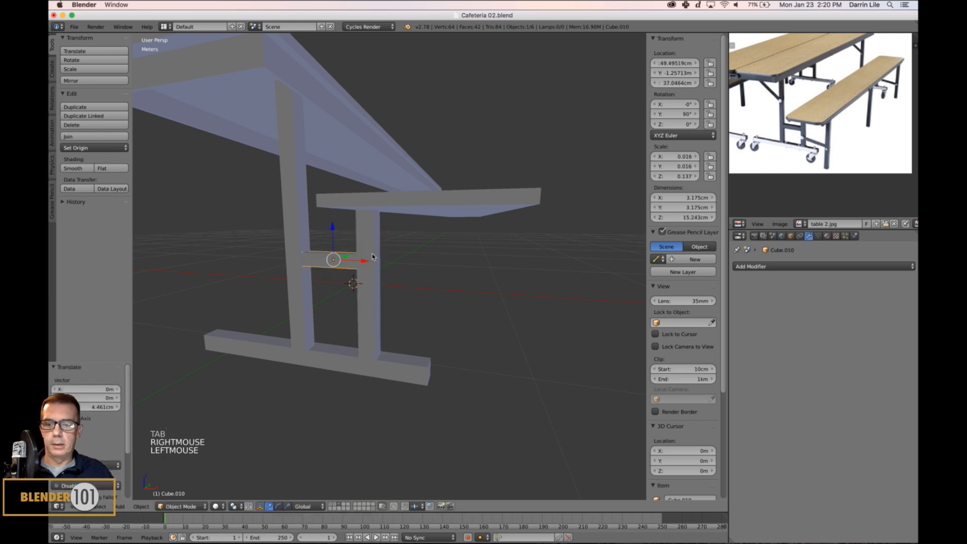
scroll(421, 282, "down", 4)
key("a")
key("a")
key("a")
scroll(477, 289, "down", 1)
middle_click_drag(477, 289, 505, 324)
scroll(483, 326, "down", 2)
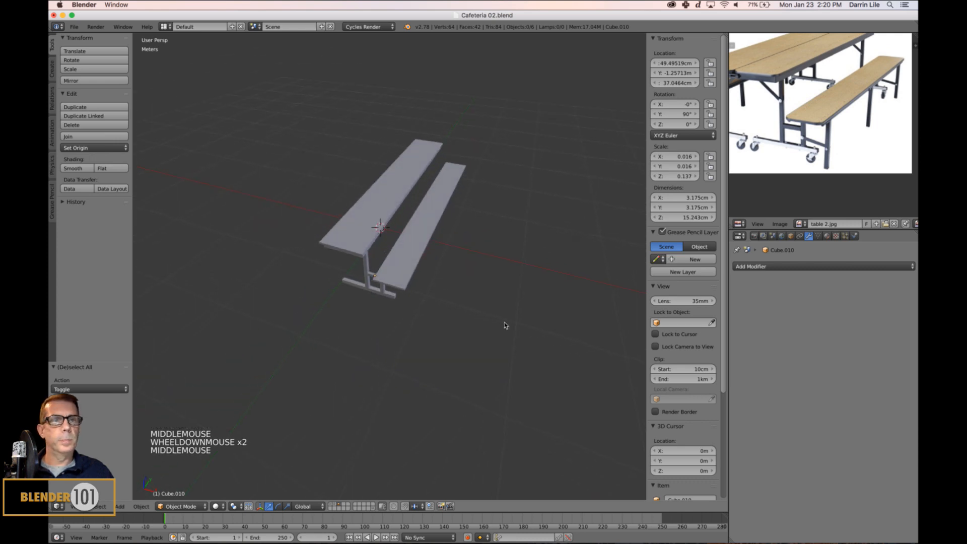
- Narrow the bench seat along X to about 30.4 cm
right_click(402, 252)
key("s")
key("x")
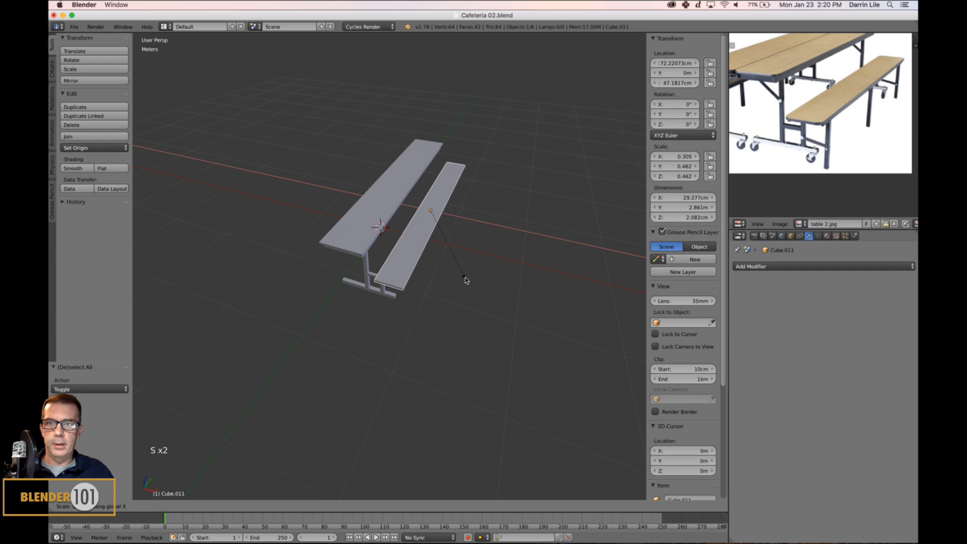
left_click(465, 277)
key("Tab")
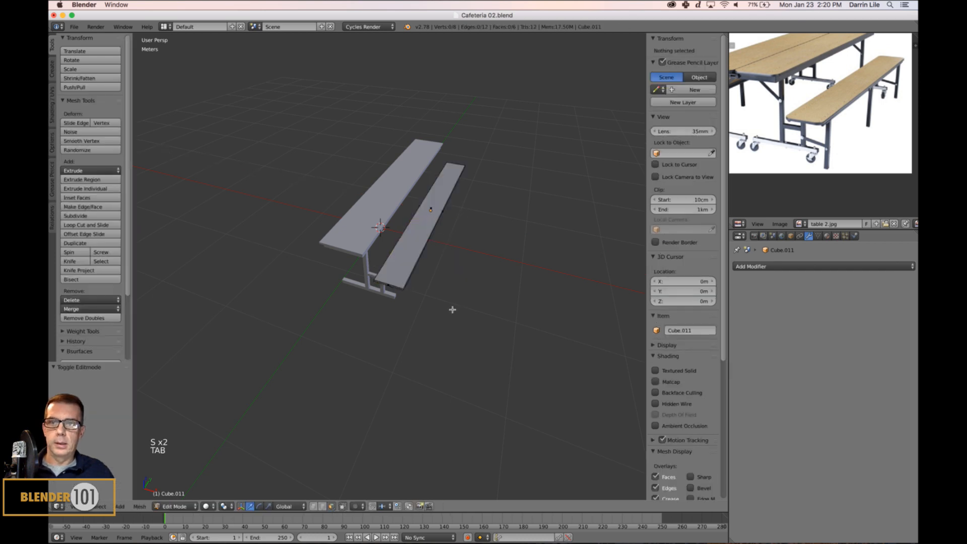
key("Tab")
- Move the bench seat about -2.4 cm along X over the short post and save the file
middle_click_drag(452, 309, 458, 272)
scroll(462, 266, "up", 4)
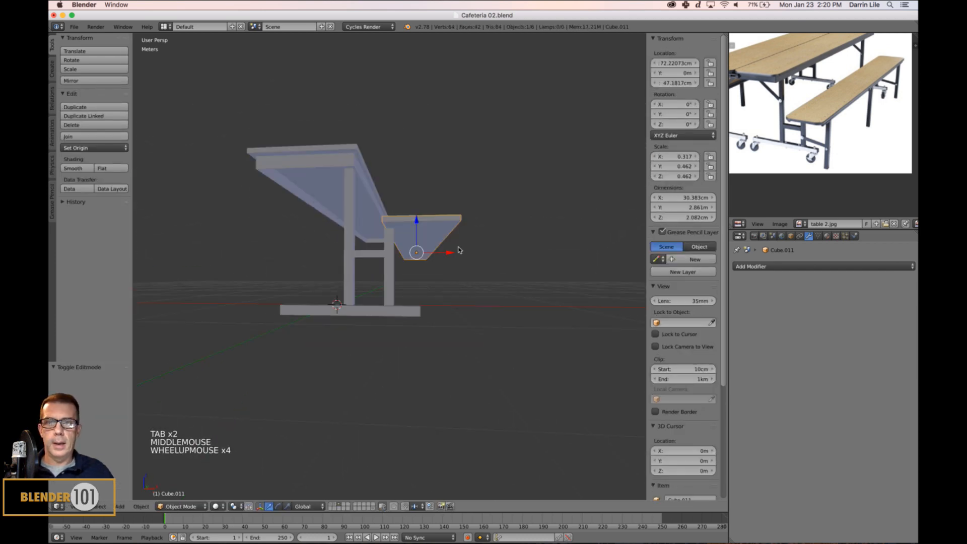
left_click_drag(459, 250, 447, 257)
middle_click_drag(463, 259, 429, 284)
key("super+s")
key("super+s")
scroll(455, 277, "down", 1)
scroll(488, 278, "down", 2)
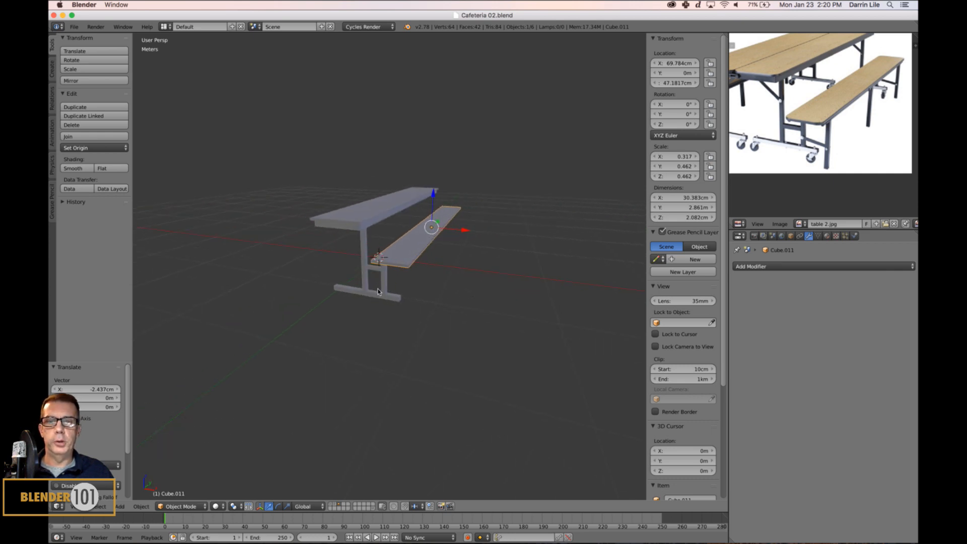
- Hide the transform properties and shift the bench seat about -4.3 mm further along X
scroll(444, 206, "up", 2)
middle_click_drag(444, 206, 524, 278)
key("n")
scroll(513, 293, "down", 1)
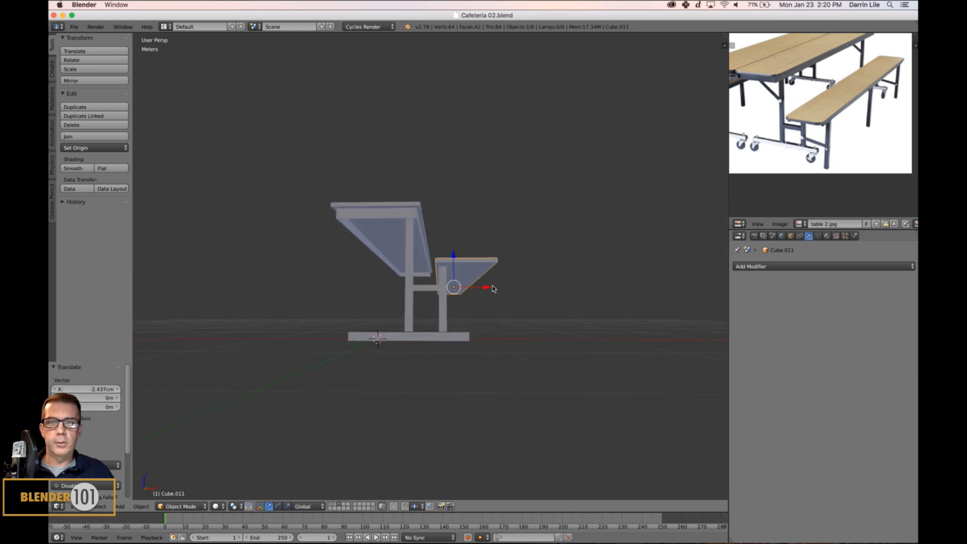
left_click_drag(485, 287, 486, 288)
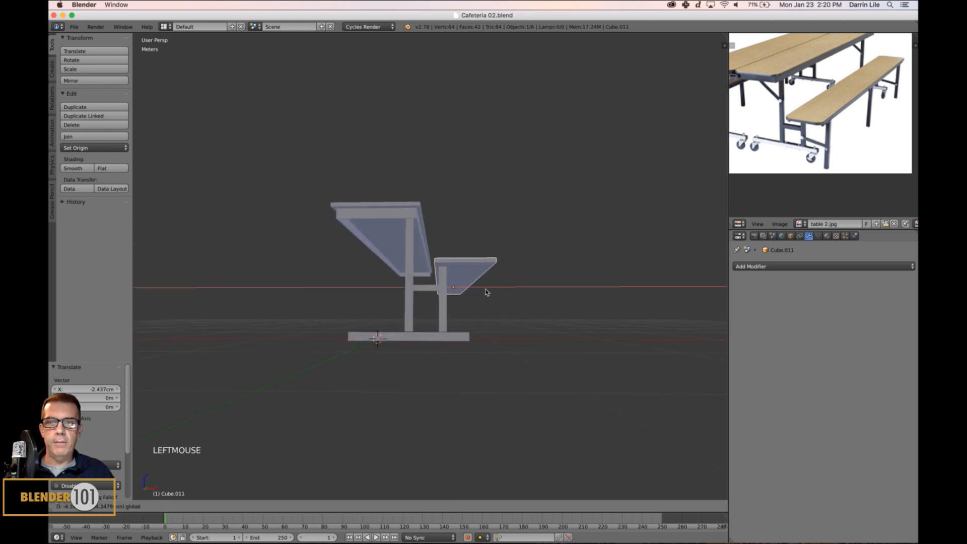
middle_click_drag(486, 287, 527, 287)
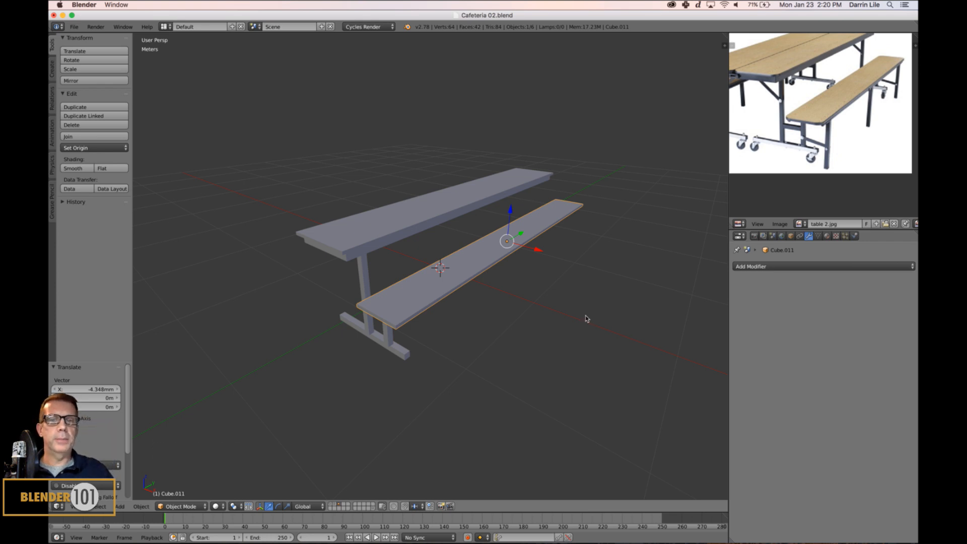
scroll(424, 379, "down", 2)
middle_click_drag(534, 388, 542, 403, "shift")
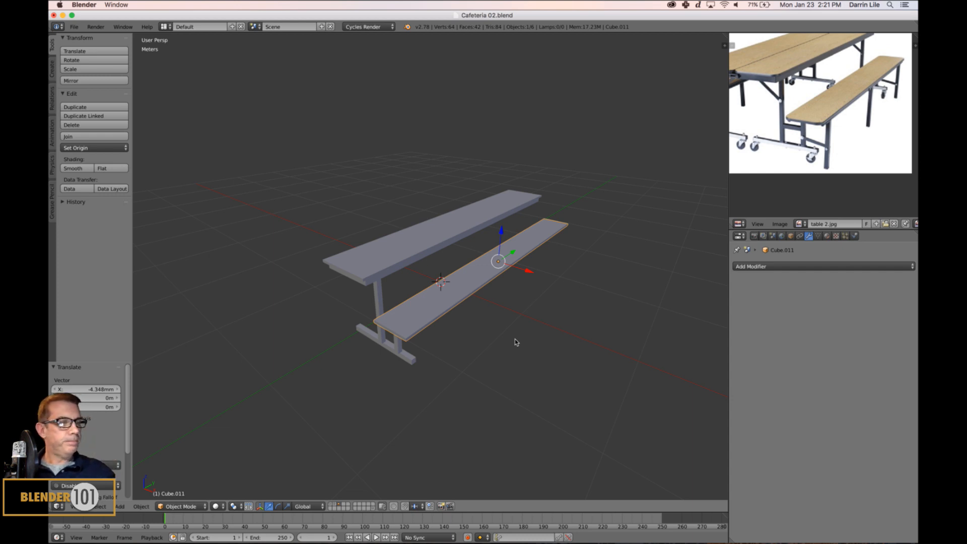
- Make the short post thinner by scaling it in X and Y only, keeping its height locked, and deselect it
middle_click_drag(448, 365, 479, 338)
scroll(464, 347, "up", 3)
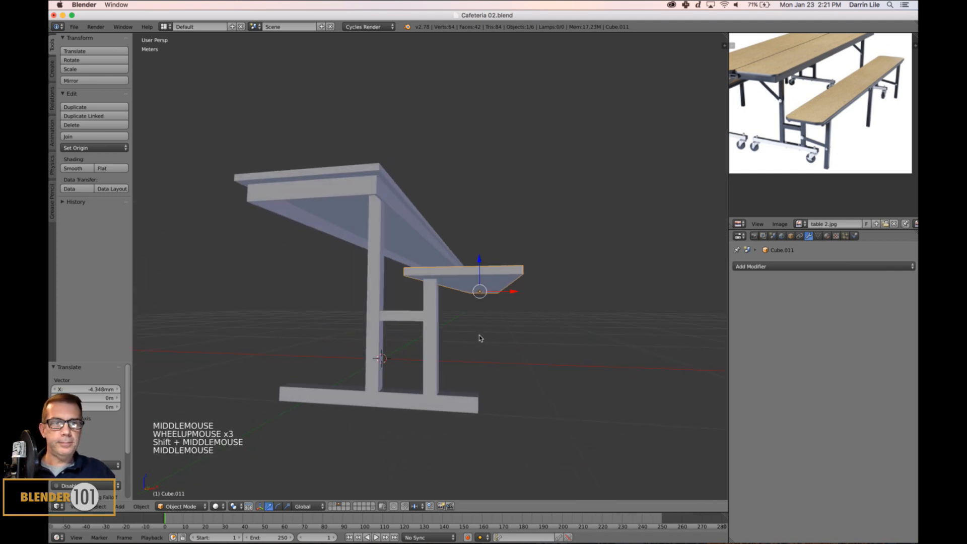
right_click(433, 347)
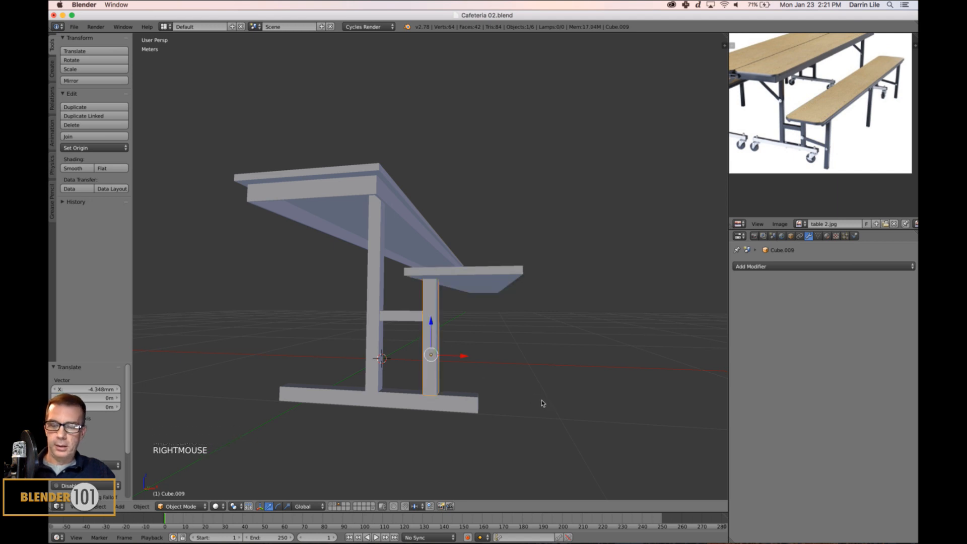
middle_click_drag(542, 403, 536, 405)
key("s")
key("s")
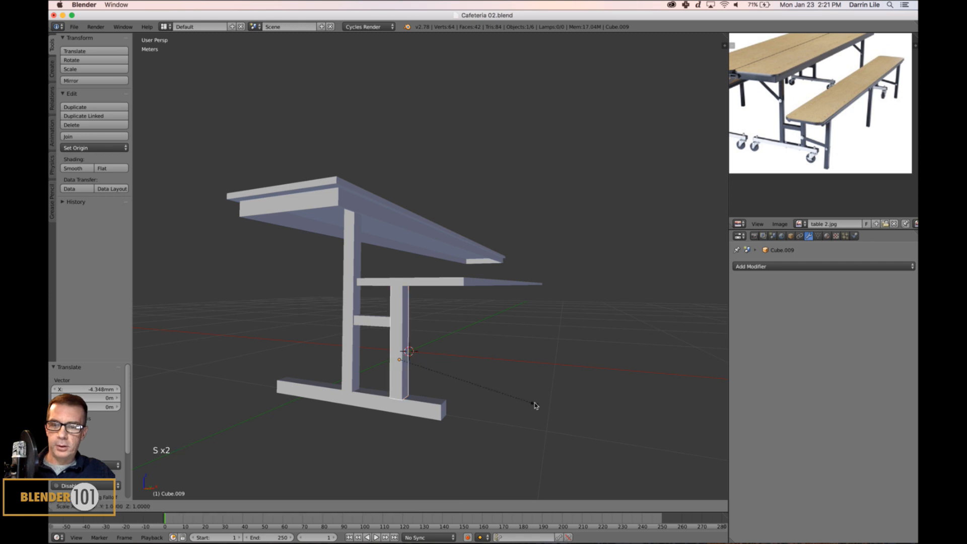
key("shift+z")
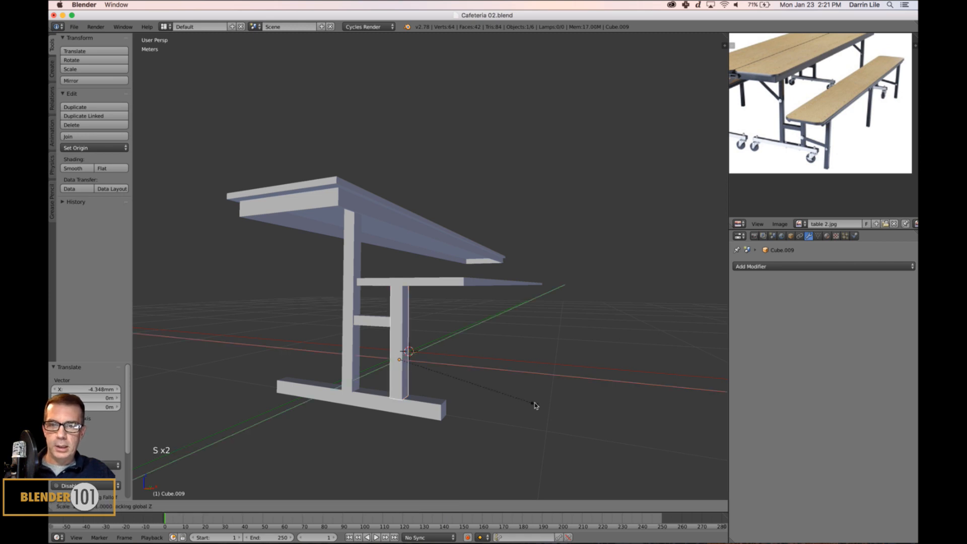
left_click(498, 398)
key("a")
- Shift the base bar about -1.8 cm along Y under the leg and short post, and check its alignment
middle_click_drag(485, 406, 531, 400)
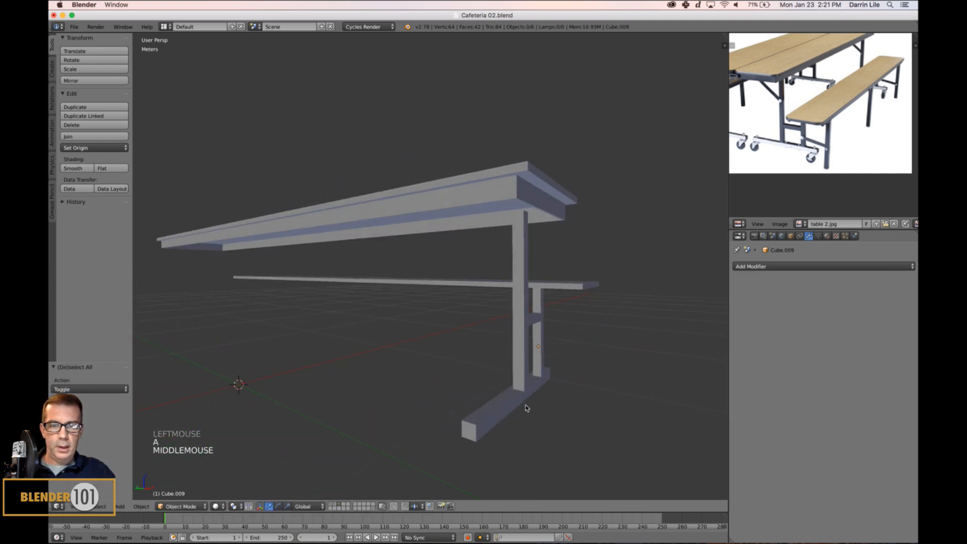
right_click(510, 399)
left_click_drag(488, 389, 501, 398)
key("KP_Decimal")
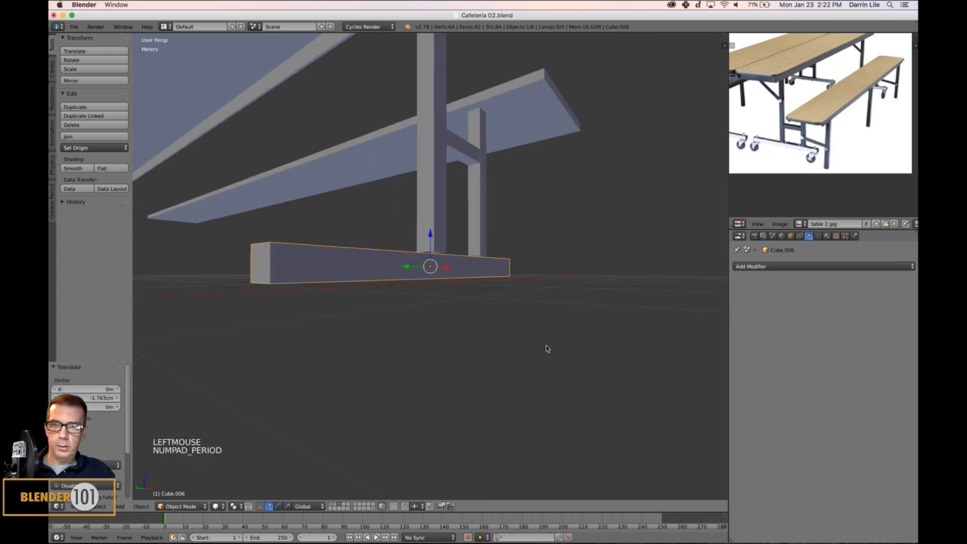
middle_click_drag(546, 346, 522, 346)
scroll(502, 361, "down", 2)
scroll(528, 347, "down", 4)
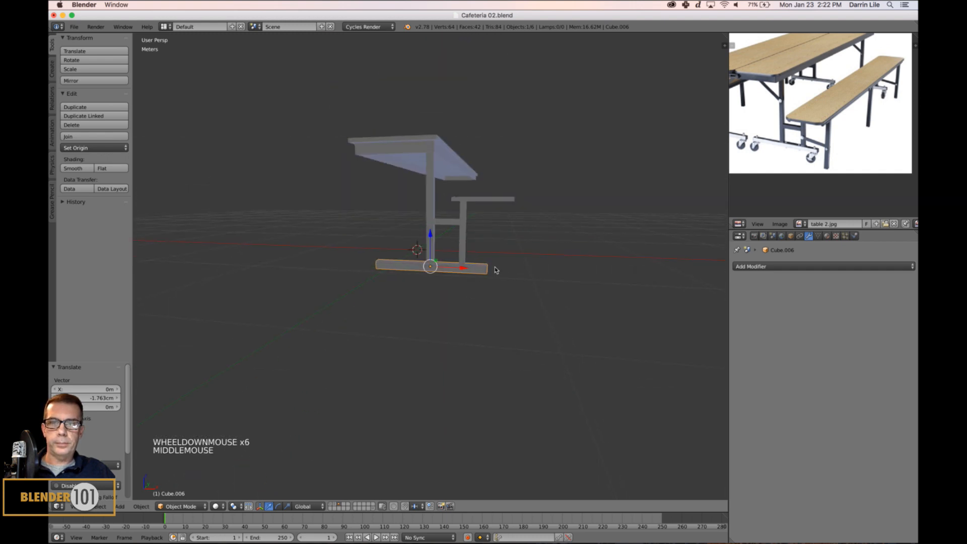
- Nudge the horizontal base beam vertically beneath the two upright legs and deselect everything
scroll(496, 270, "up", 5)
left_click_drag(430, 235, 432, 235)
scroll(506, 295, "down", 2)
key("a")
key("Tab")
key("Tab")
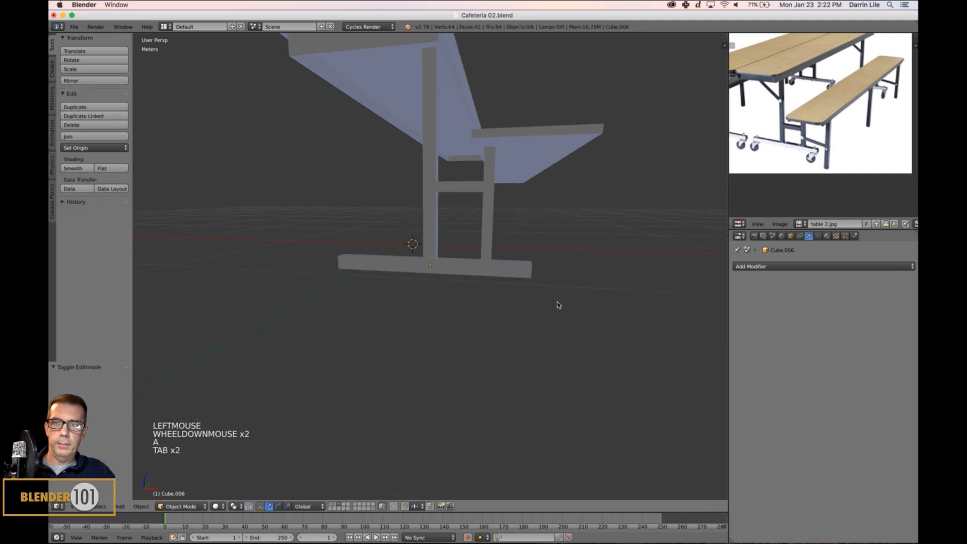
- In the front wireframe view, lower the short bench leg about 3.5 mm so its bottom overlaps the base beam
middle_click_drag(558, 304, 533, 319)
scroll(613, 334, "down", 3)
middle_click_drag(613, 334, 527, 351)
key("s")
key("s")
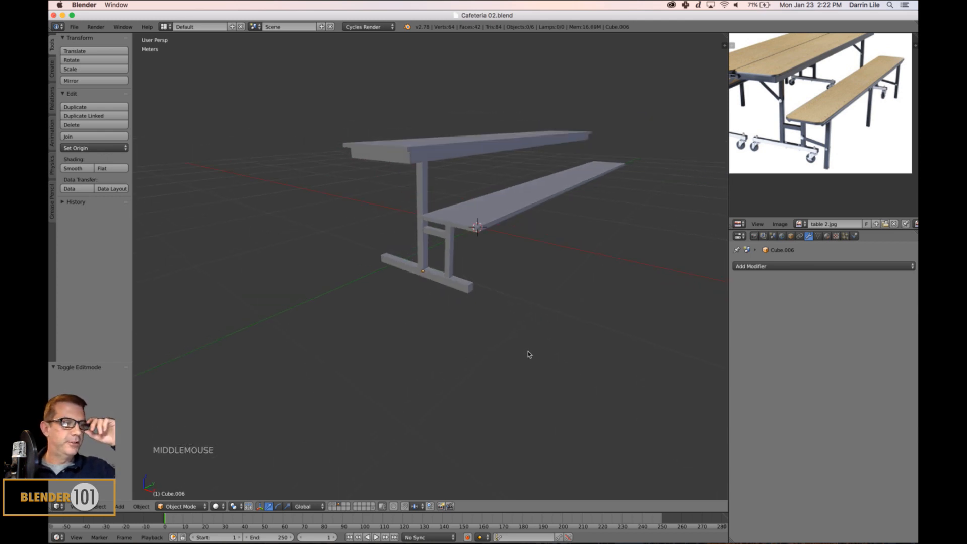
middle_click_drag(508, 370, 478, 275)
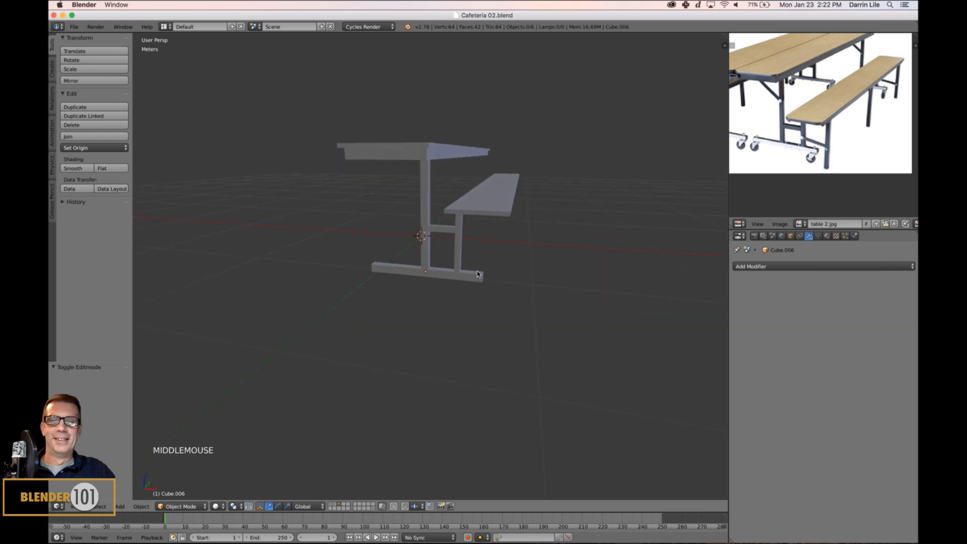
right_click(455, 255)
key("KP_1")
key("KP_5")
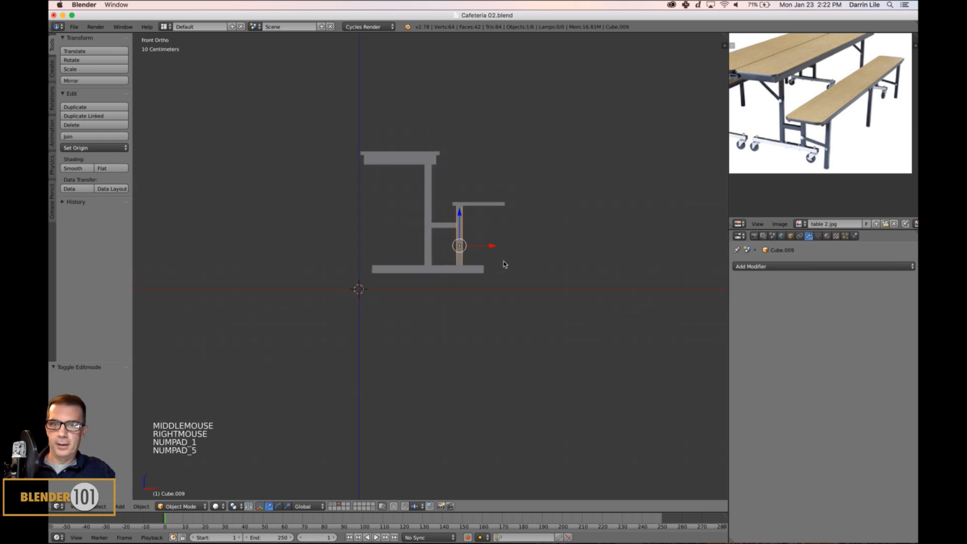
key("z")
middle_click_drag(533, 285, 503, 307, "shift")
scroll(505, 306, "up", 3)
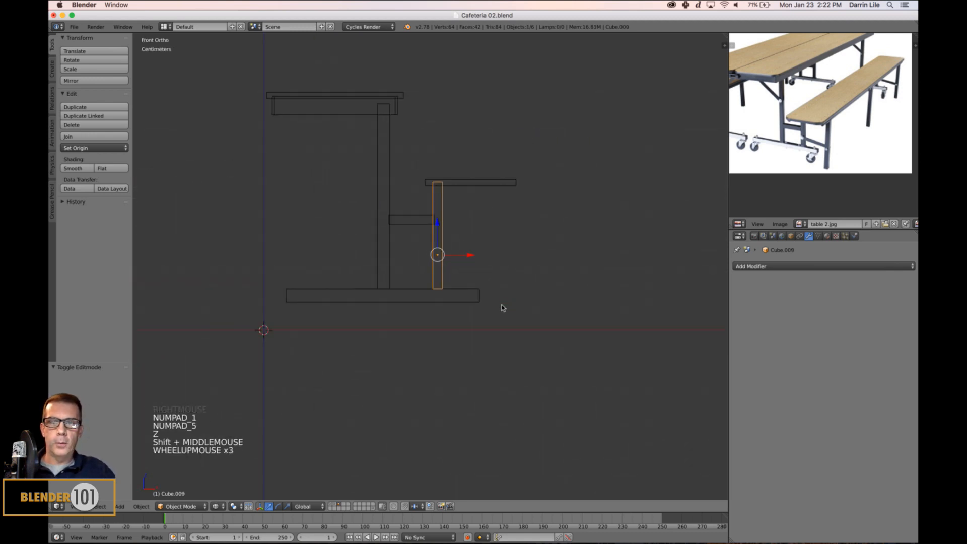
left_click_drag(438, 222, 435, 236)
- Lower the tall table leg about 5.3 mm so its bottom overlaps the base beam
right_click(388, 232)
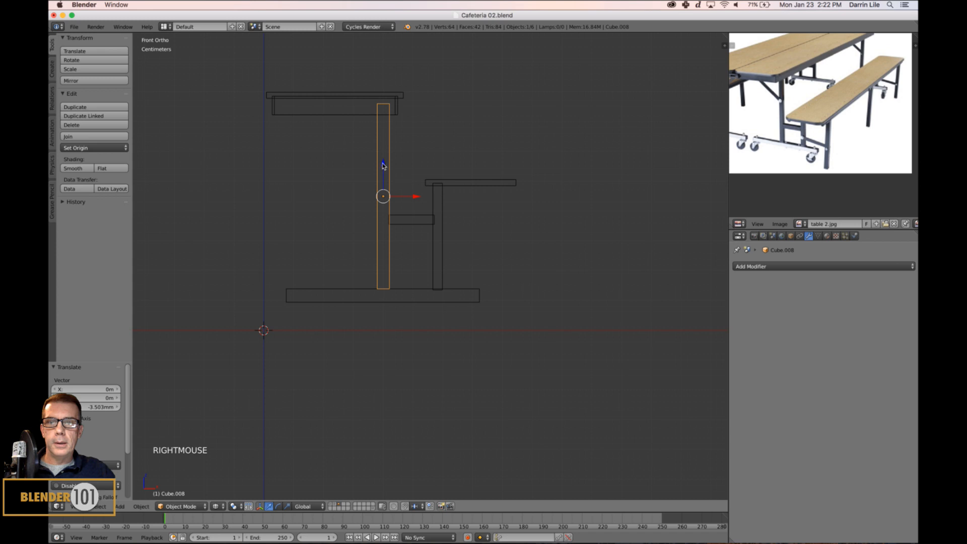
left_click_drag(383, 165, 381, 166, "shift")
key("super+z")
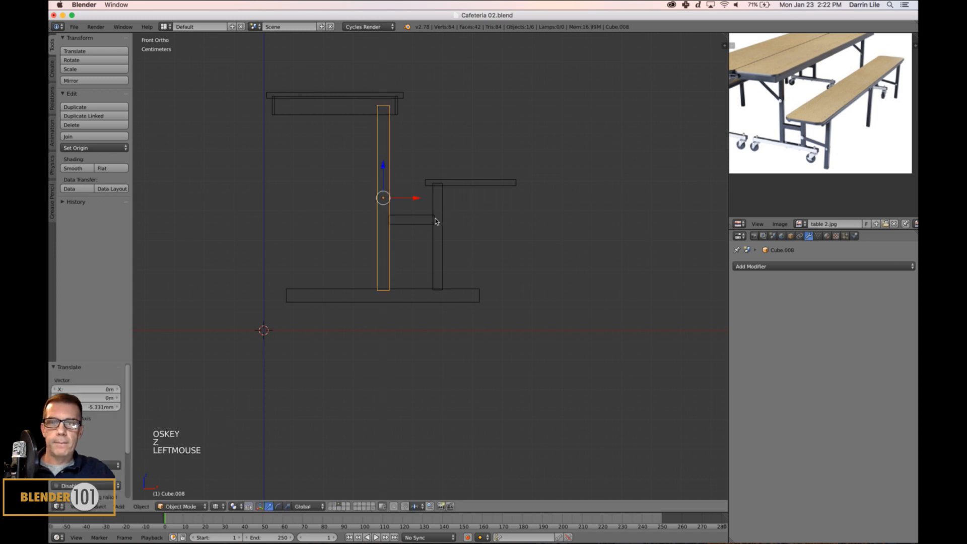
- Duplicate the short bench leg and place the copy about 23.5 cm along X, under the bench's outer edge
right_click(438, 250)
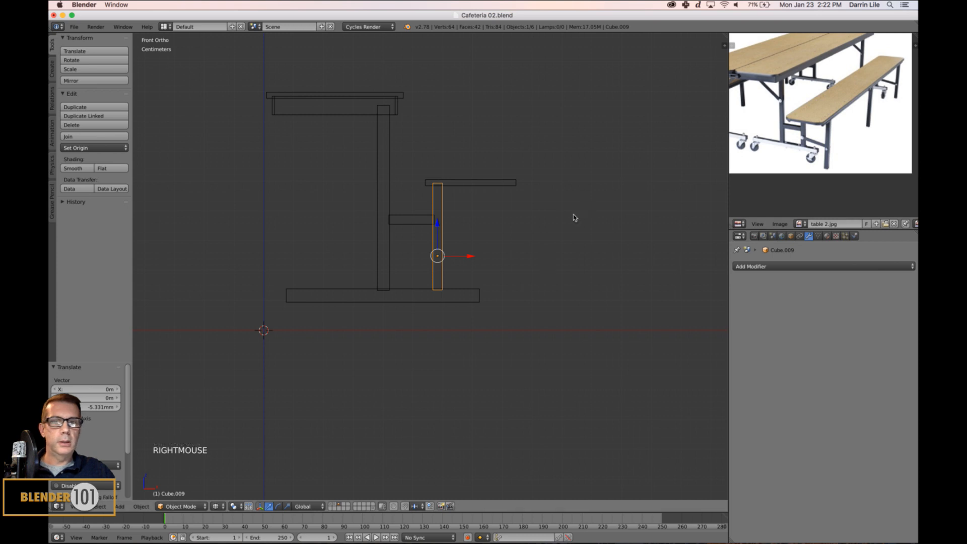
key("shift+d")
key("x")
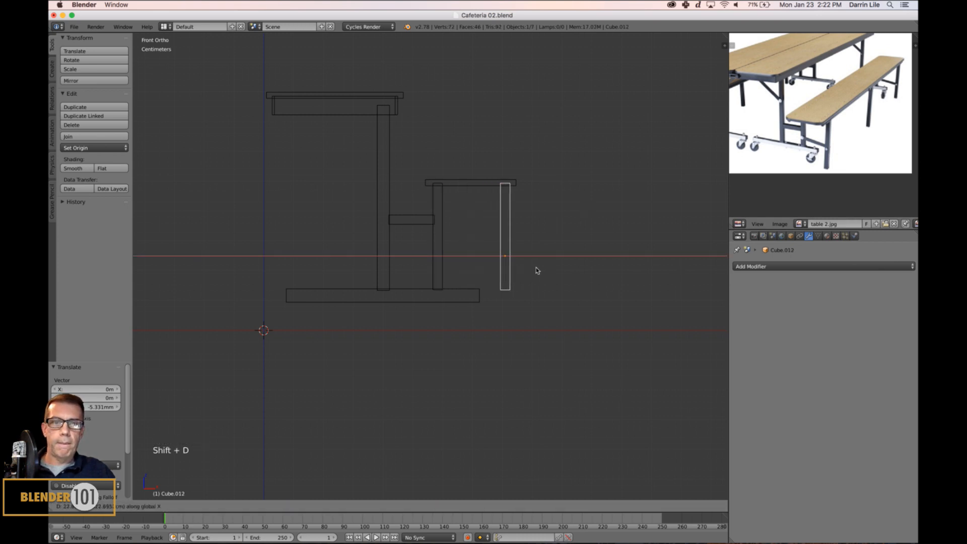
left_click(538, 271)
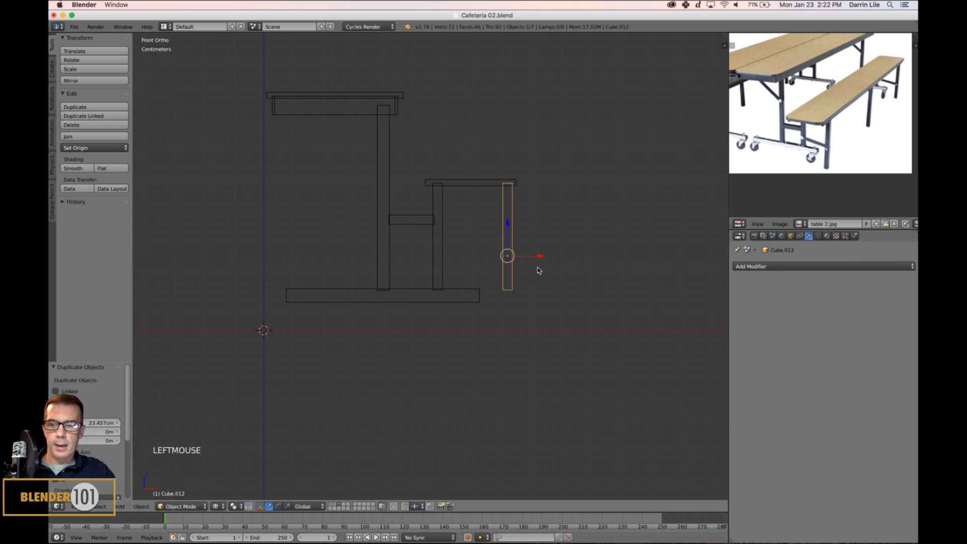
- Extend the outer leg to the floor line by moving its bottom vertices straight down
key("Tab")
key("a")
key("a")
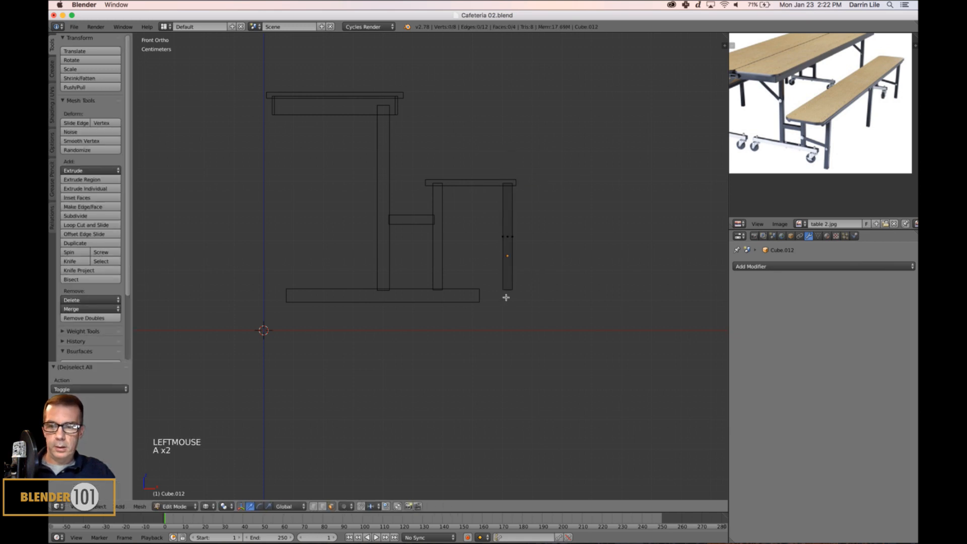
key("ctrl+Tab")
left_click(506, 289)
key("b")
left_click_drag(494, 282, 574, 318)
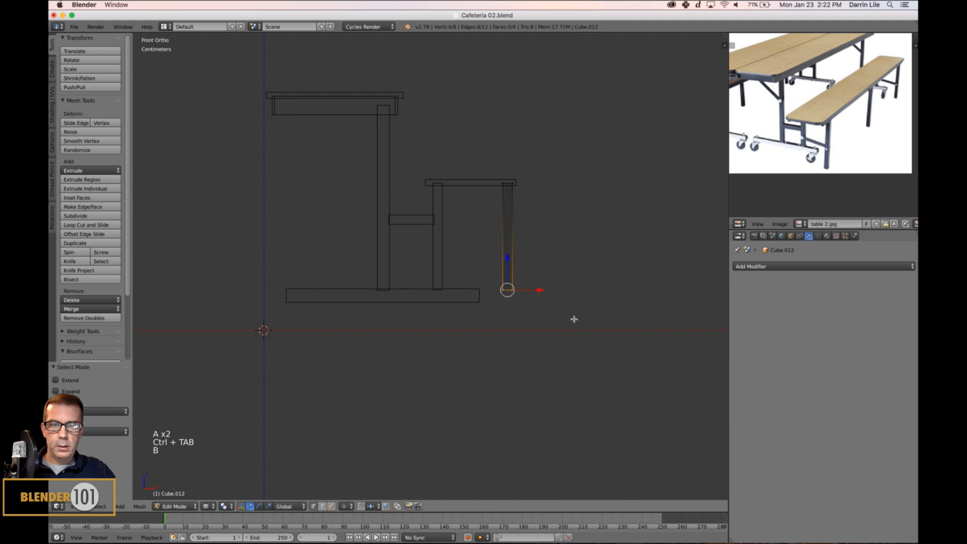
left_click_drag(507, 260, 502, 302)
key("a")
key("Tab")
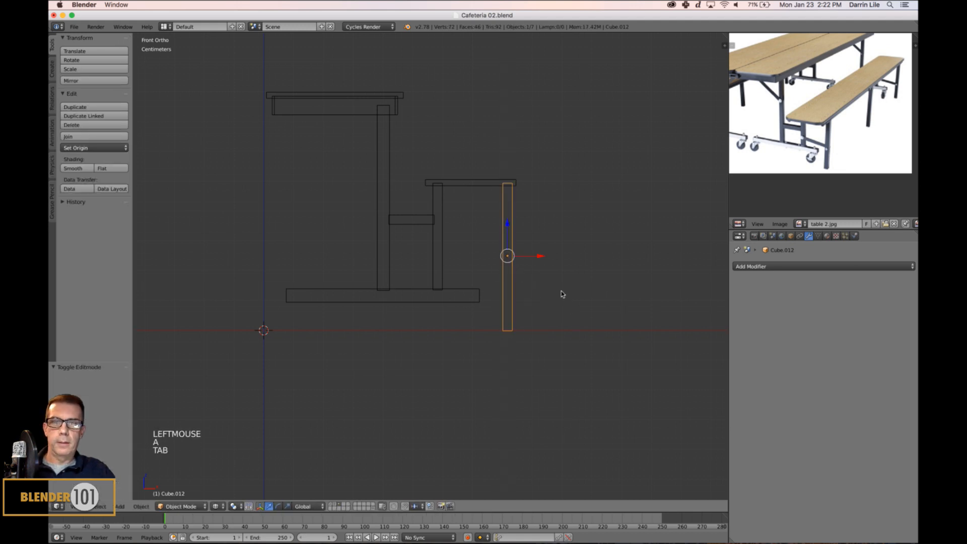
- Turn on the Wire display option for all the table objects at once, and deselect them
key("z")
mouse_move(591, 300)
middle_mouse_down()
mouse_move(557, 300)
mouse_move(565, 320)
middle_mouse_up()
key("KP_5")
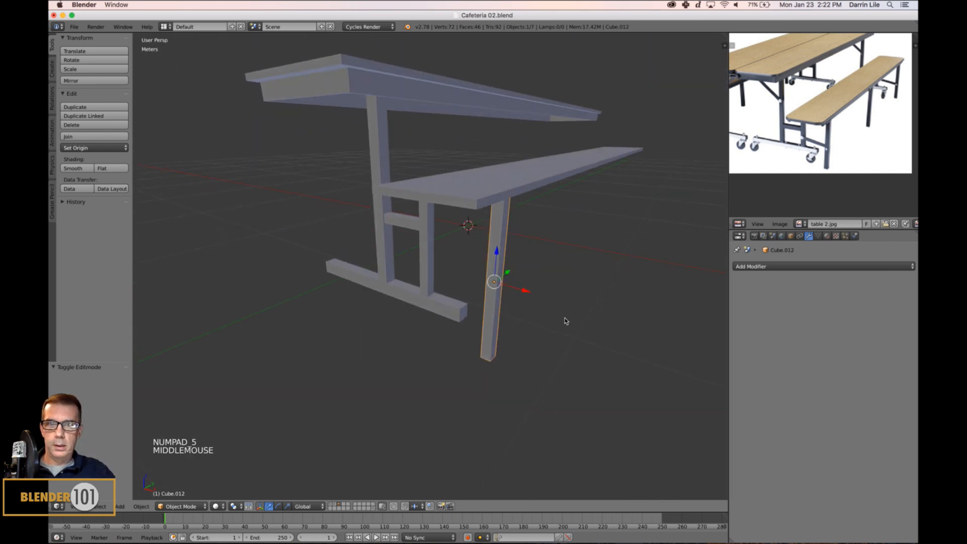
scroll(565, 321, "down", 2)
left_click(790, 235)
scroll(765, 365, "down", 6)
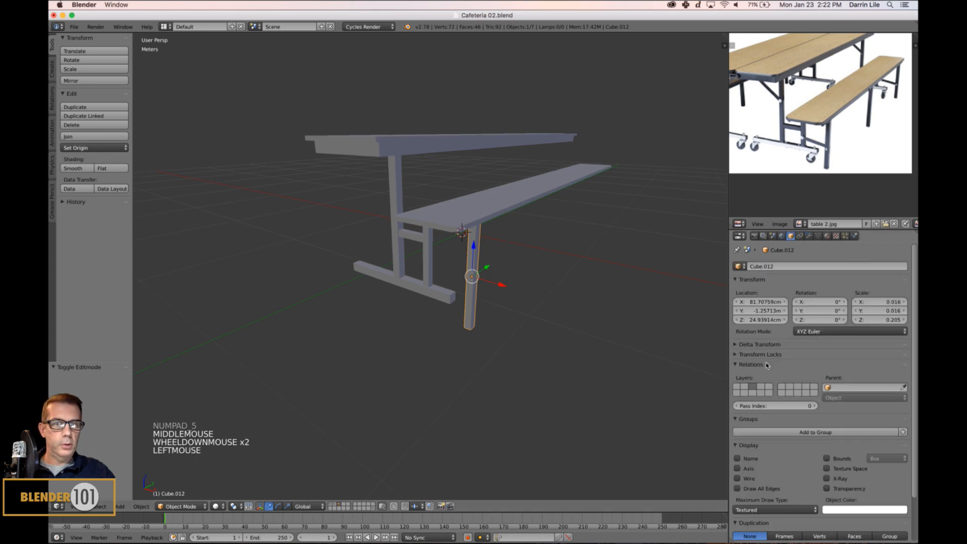
key("a")
key("a")
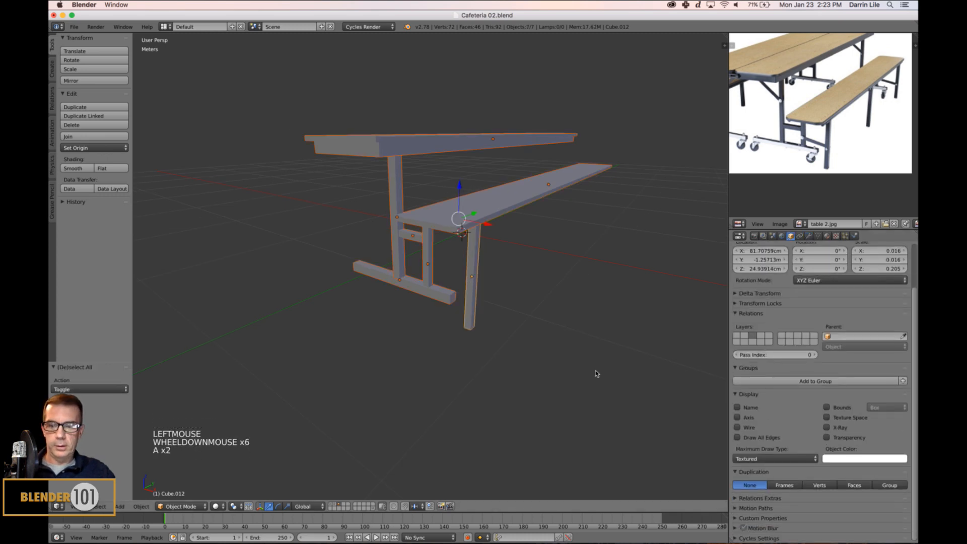
left_click(737, 427, "alt")
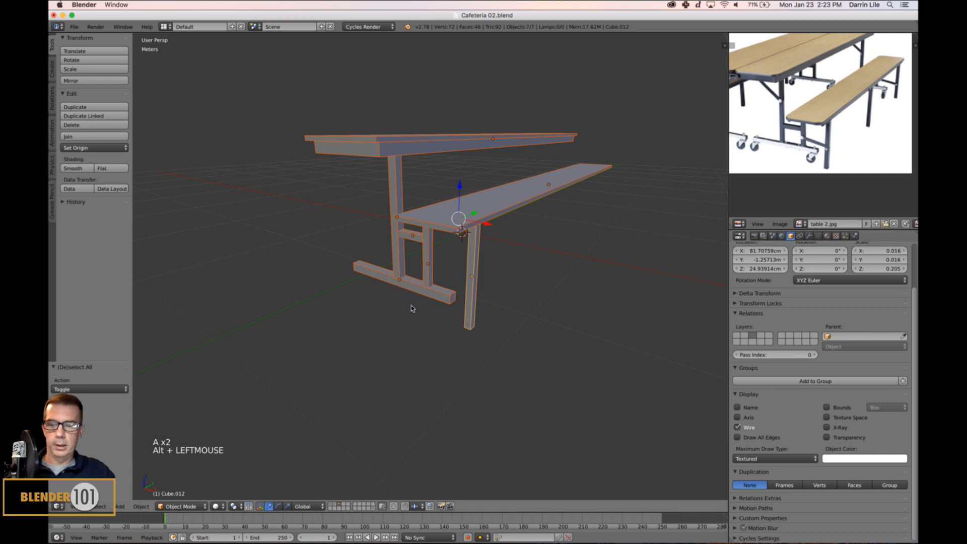
key("a")
- In the top view, duplicate the outer bench leg along Y to the middle of the bench, at about Y -6.4 mm
mouse_move(432, 316)
middle_mouse_down()
mouse_move(461, 315)
mouse_move(440, 309)
mouse_move(449, 301)
mouse_move(442, 293)
mouse_move(436, 317)
middle_mouse_up()
scroll(514, 298, "up", 1)
scroll(513, 297, "down", 2)
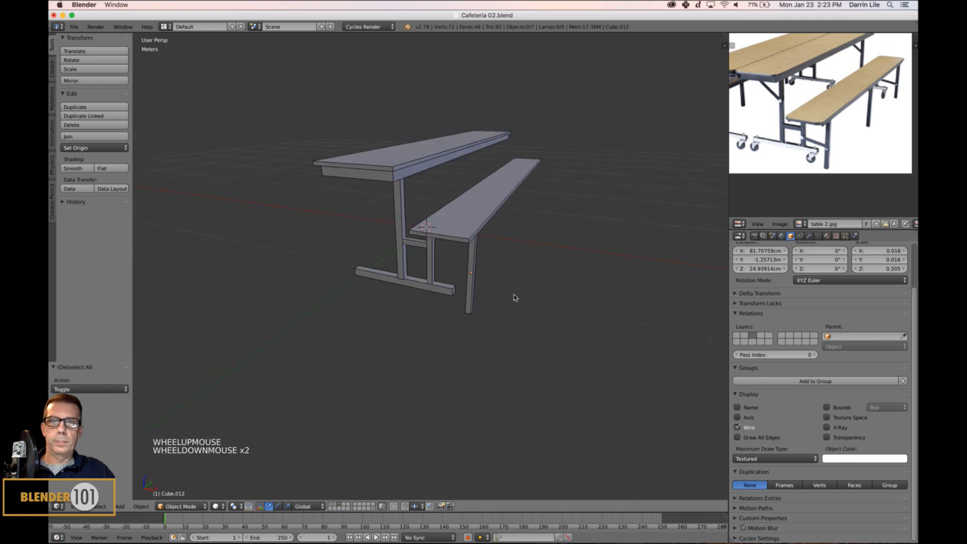
mouse_move(514, 298)
middle_mouse_down()
mouse_move(535, 288)
mouse_move(520, 313)
middle_mouse_up()
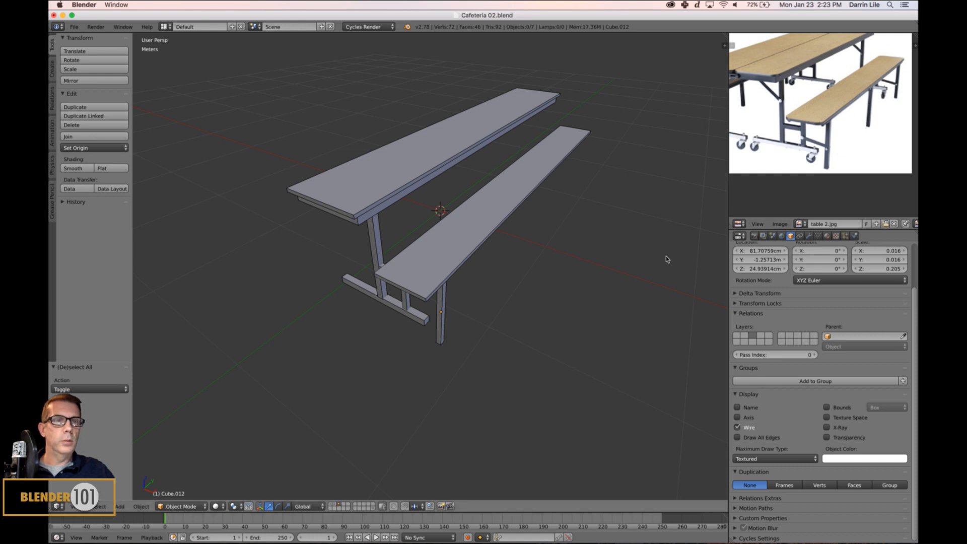
scroll(775, 123, "down", 2)
middle_click_drag(776, 124, 782, 130)
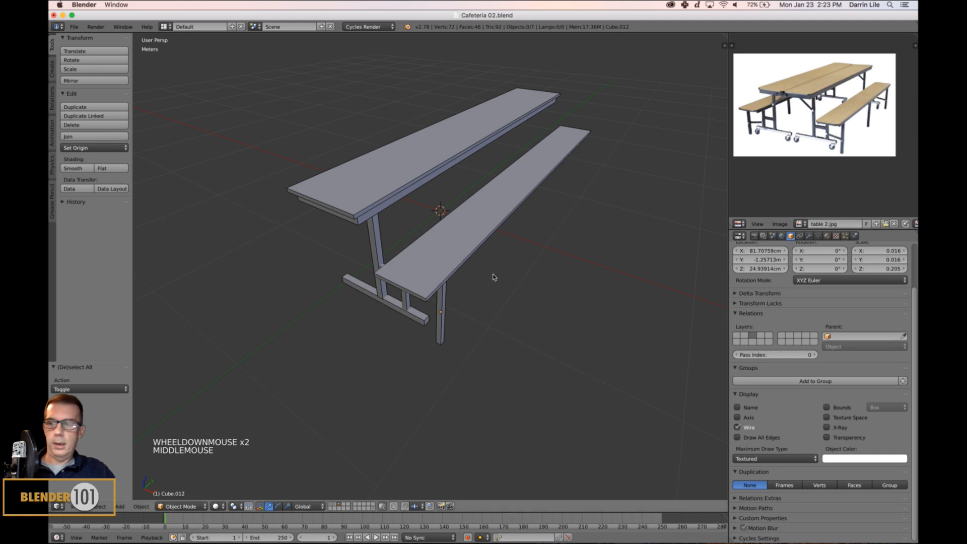
key("KP_7")
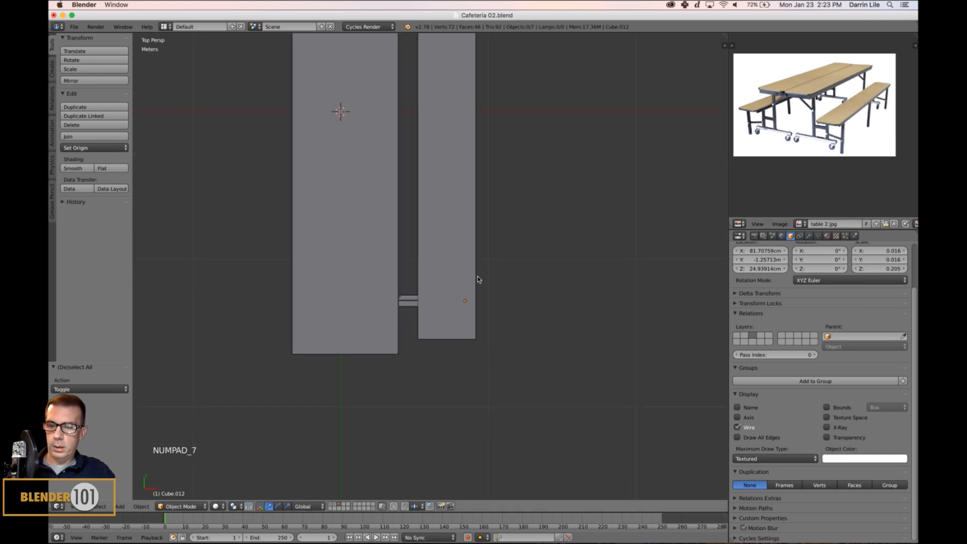
key("z")
key("KP_5")
right_click(466, 303)
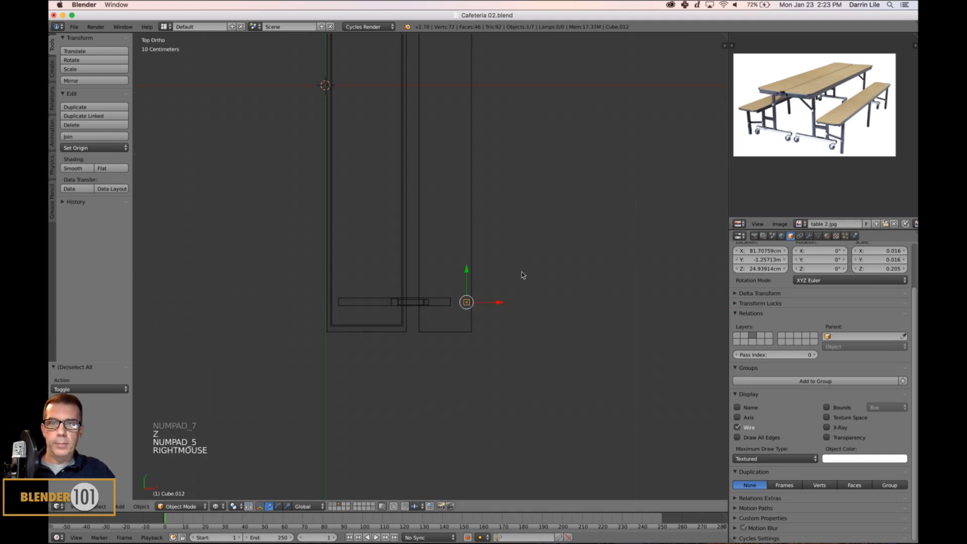
middle_click_drag(523, 274, 562, 348, "shift")
scroll(563, 339, "down", 3)
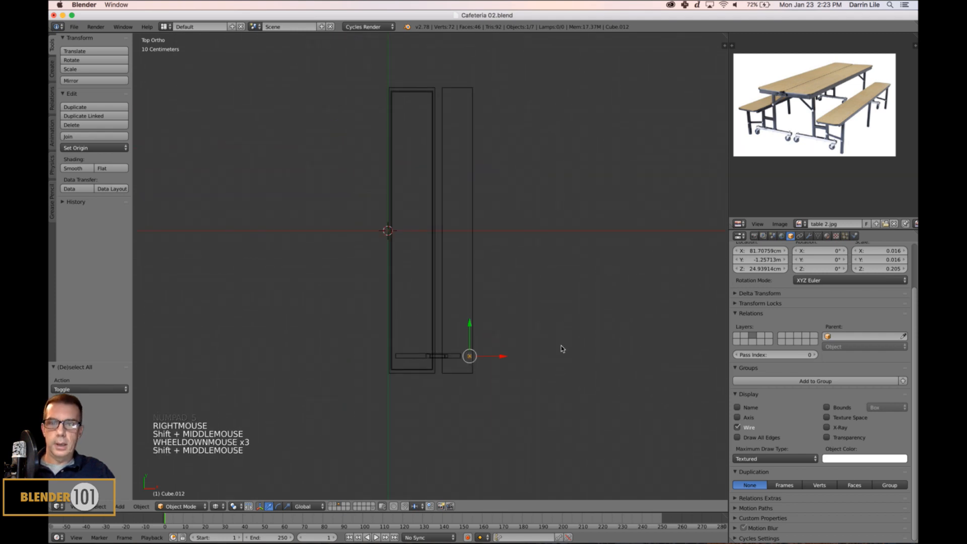
key("shift+d")
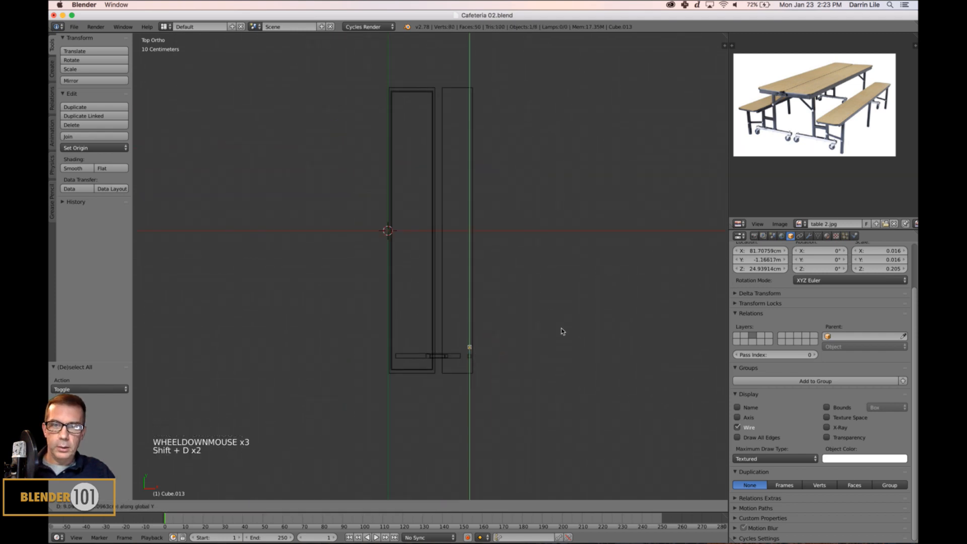
left_click(554, 221)
key("a")
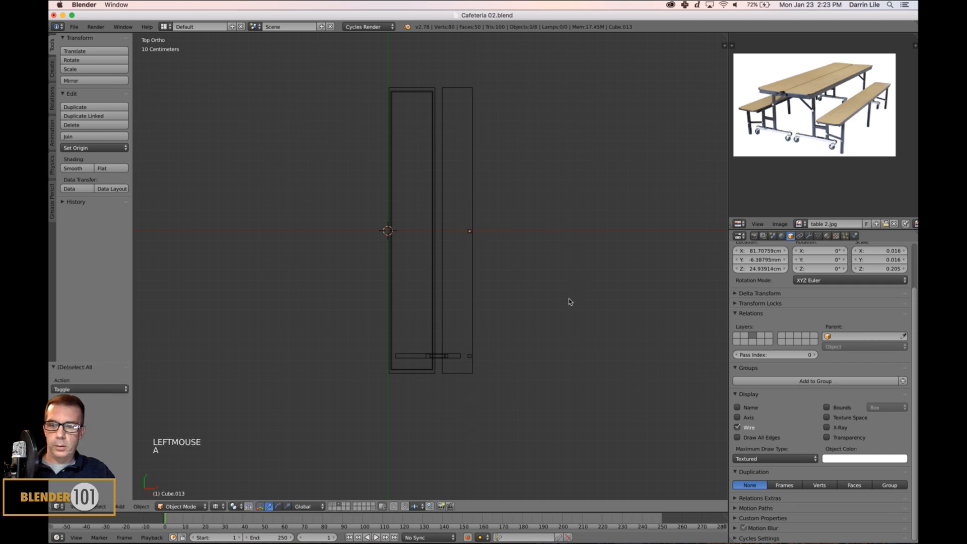
- Compare the shaded table model with the leg braces and caster frame in the reference photo
key("z")
key("KP_5")
middle_click_drag(591, 365, 574, 328)
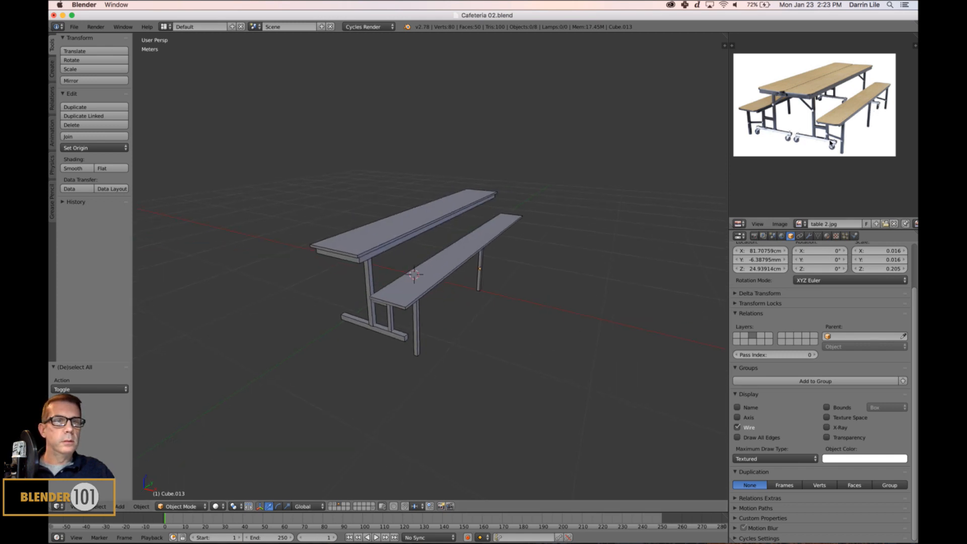
scroll(836, 136, "up", 4)
middle_click_drag(837, 137, 886, 194)
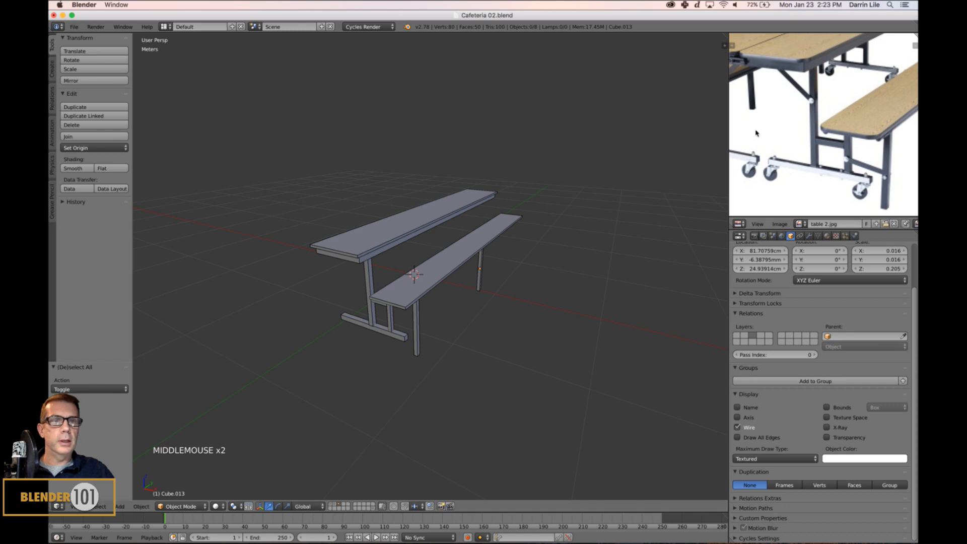
scroll(754, 132, "down", 2)
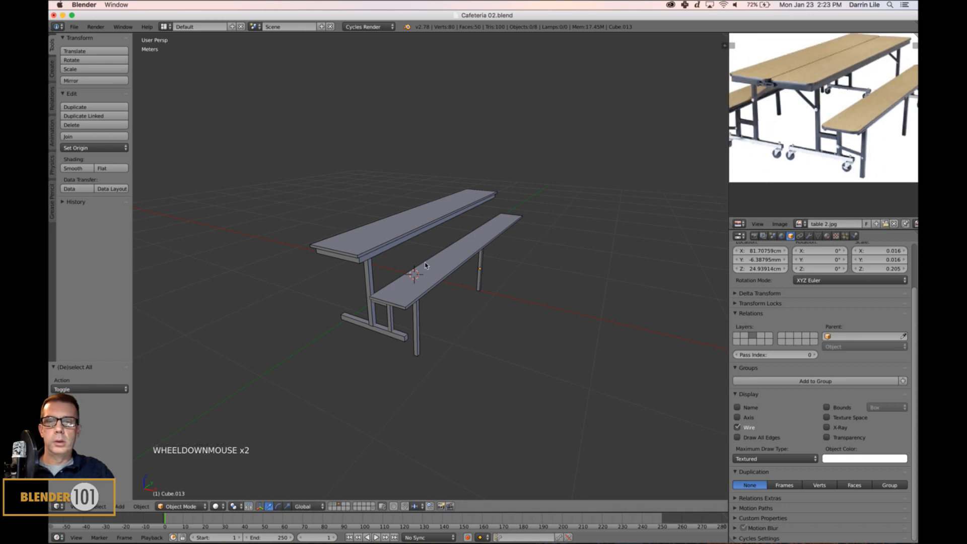
mouse_move(426, 265)
middle_mouse_down()
mouse_move(428, 242)
mouse_move(429, 260)
middle_mouse_up()
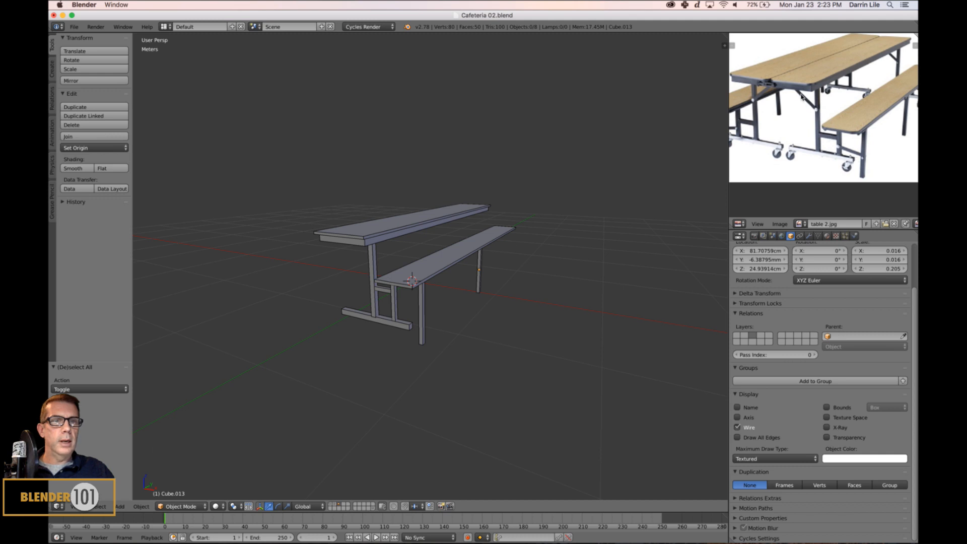
mouse_move(459, 291)
middle_mouse_down("shift")
mouse_move(462, 323)
mouse_move(440, 304)
mouse_move(452, 307)
middle_mouse_up("shift")
- Duplicate the horizontal base beam and move the copy about 6.8 cm in the negative Y direction, in front of the original
right_click(444, 299)
middle_click_drag(561, 309, 572, 261)
scroll(543, 326, "up", 3)
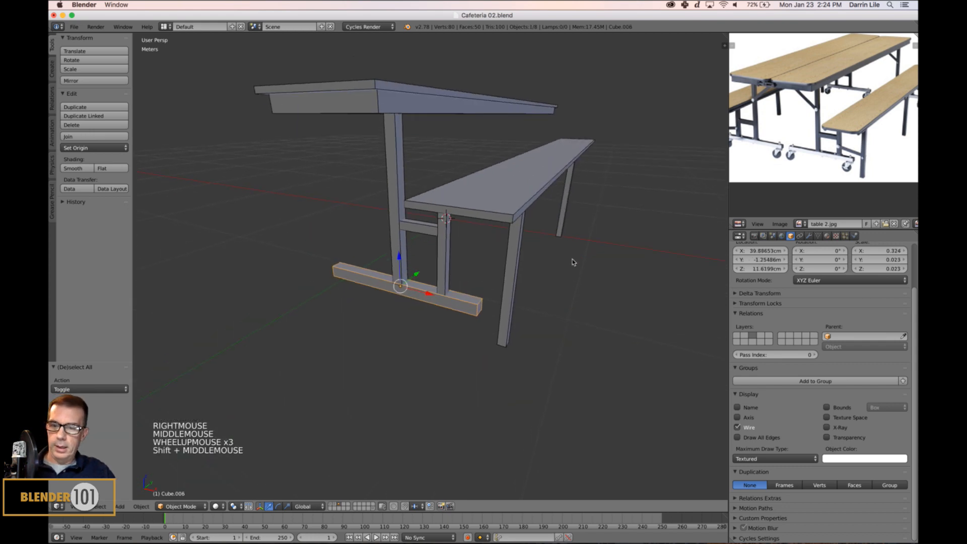
key("shift+d")
key("shift+d")
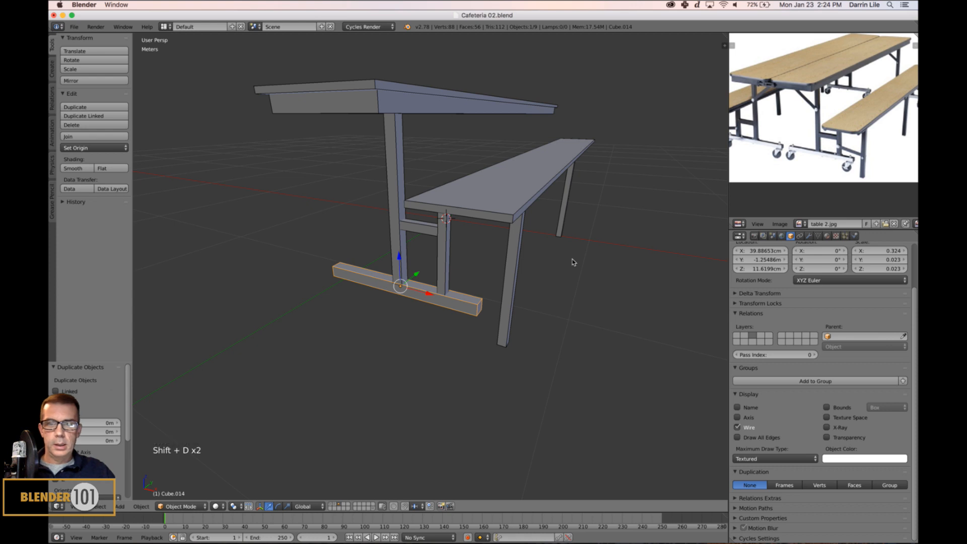
left_click(408, 280)
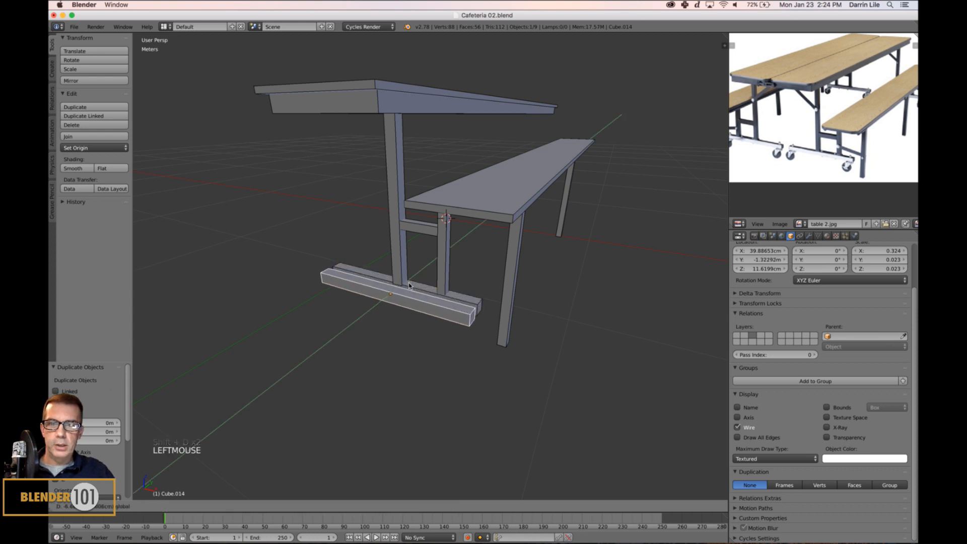
- Scale the duplicated beam to about 0.27 along Y, and scale the whole piece down to about 0.41
key("s")
key("y")
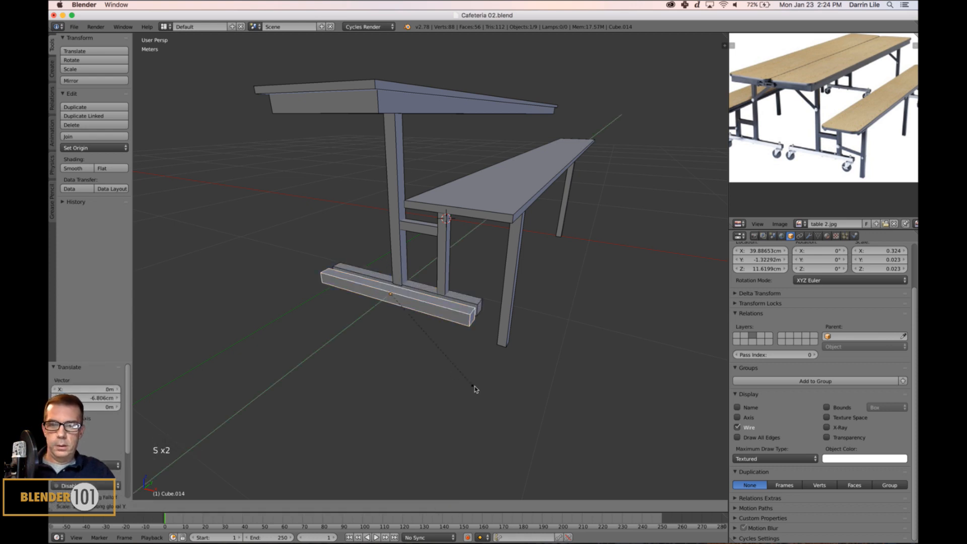
left_click(435, 327)
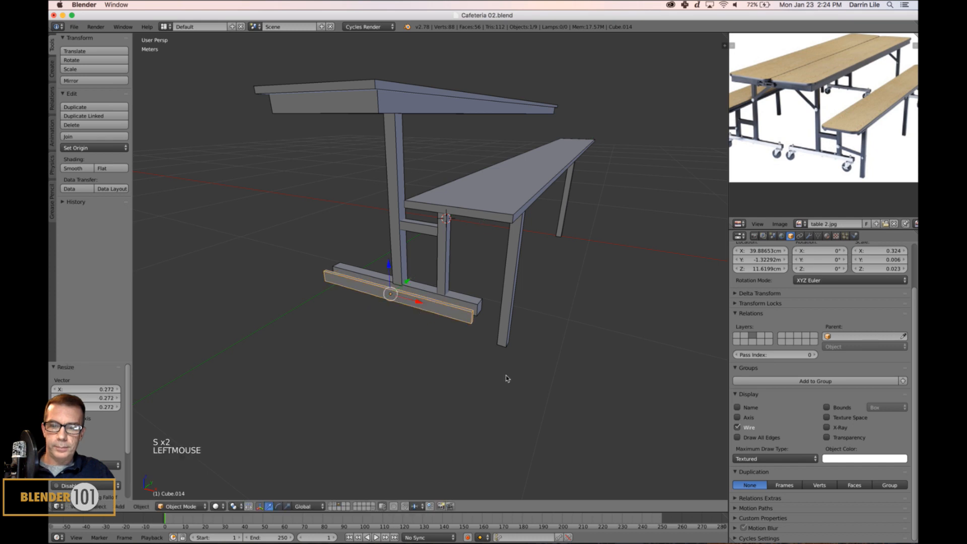
key("s")
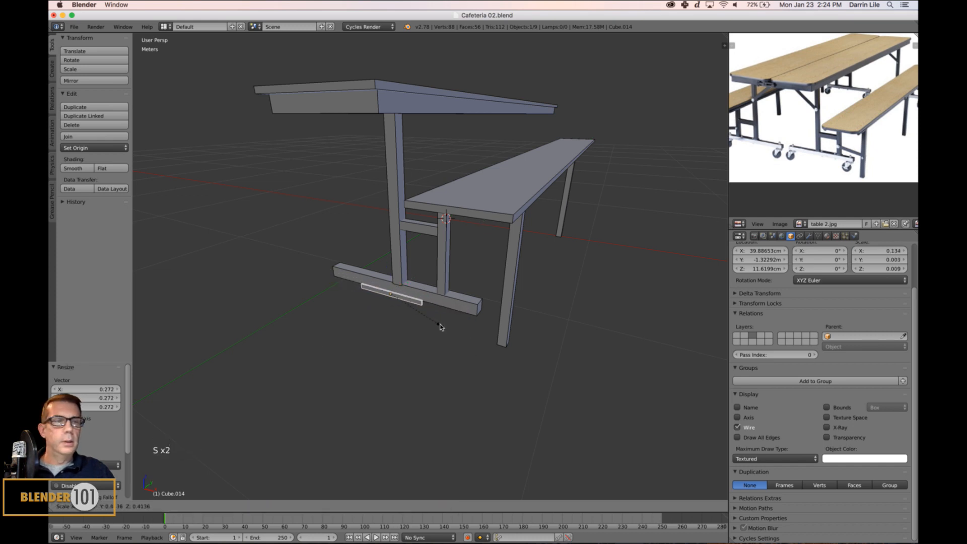
left_click(439, 327)
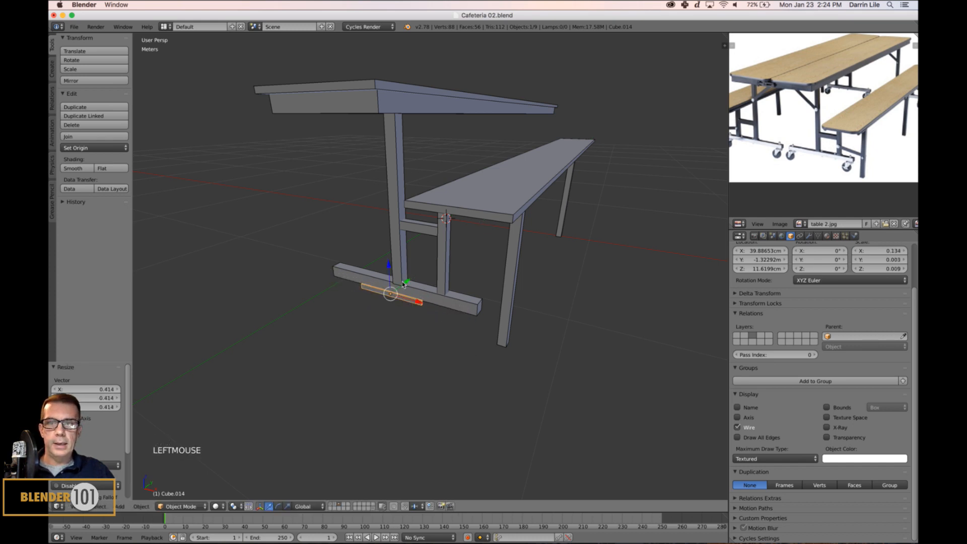
- In the front wireframe view, move the small bar between the two bench legs, about 31.2 cm in X and 9 cm in Z
key("KP_1")
key("KP_5")
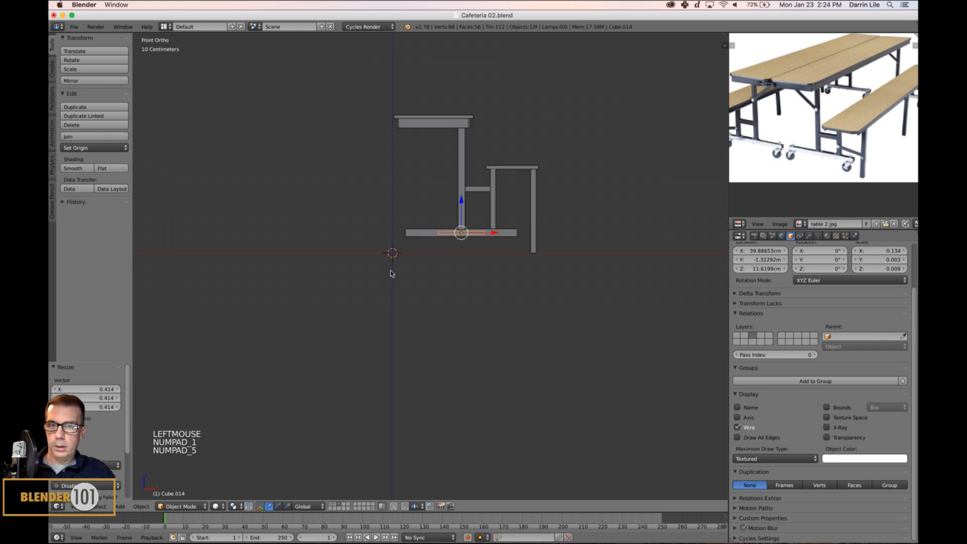
key("z")
scroll(550, 287, "up", 3)
scroll(550, 287, "up", 1, "shift")
middle_click_drag(551, 287, 438, 324, "shift")
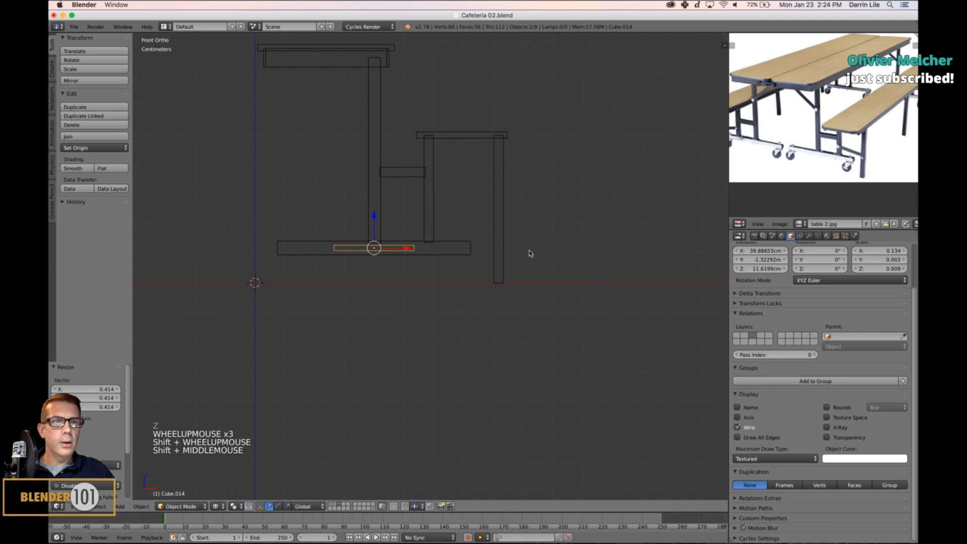
key("g")
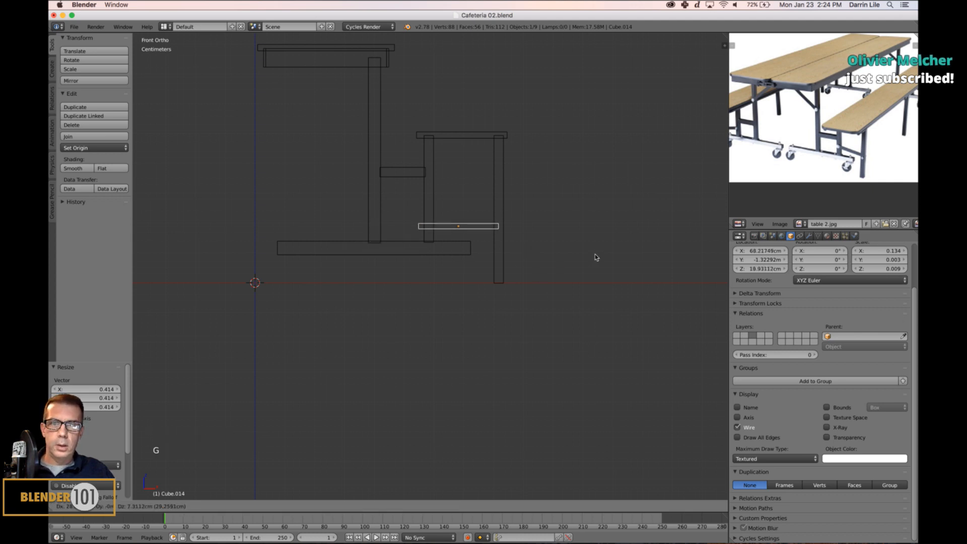
left_click(604, 252)
- Tilt the bar about 18° to slope down toward the outer bench leg, and fit it between both legs by repositioning and scaling it to about 0.97
key("r")
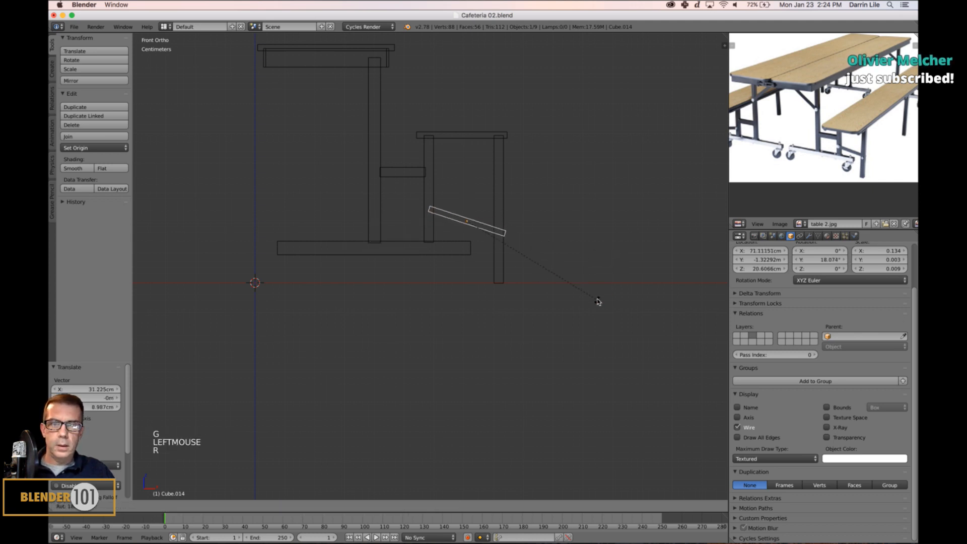
left_click(597, 301)
key("g")
left_click(594, 304)
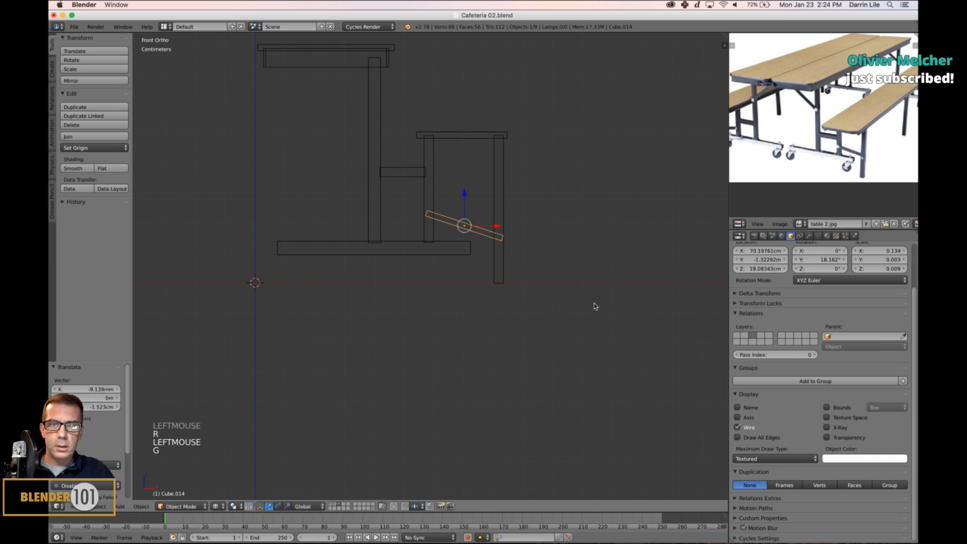
key("s")
key("s")
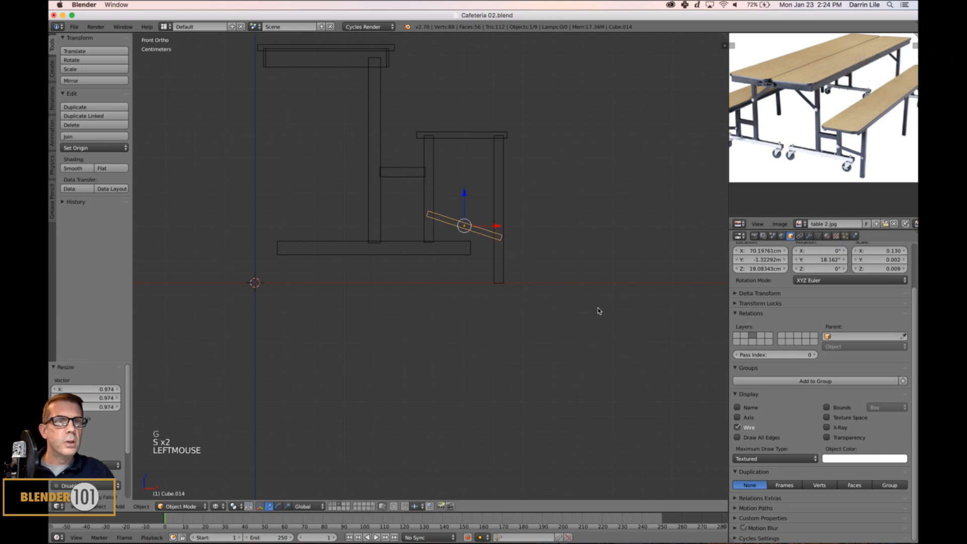
- Switch the transform orientation to Local and thicken the brace by a factor of about 1.36 along its local Z axis
scroll(556, 282, "up", 2)
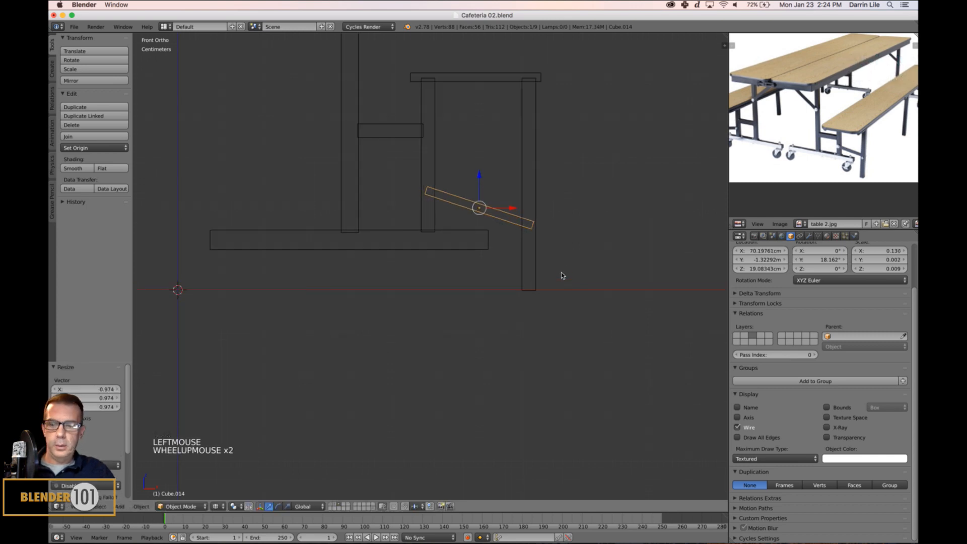
middle_click_drag(561, 274, 570, 277, "shift")
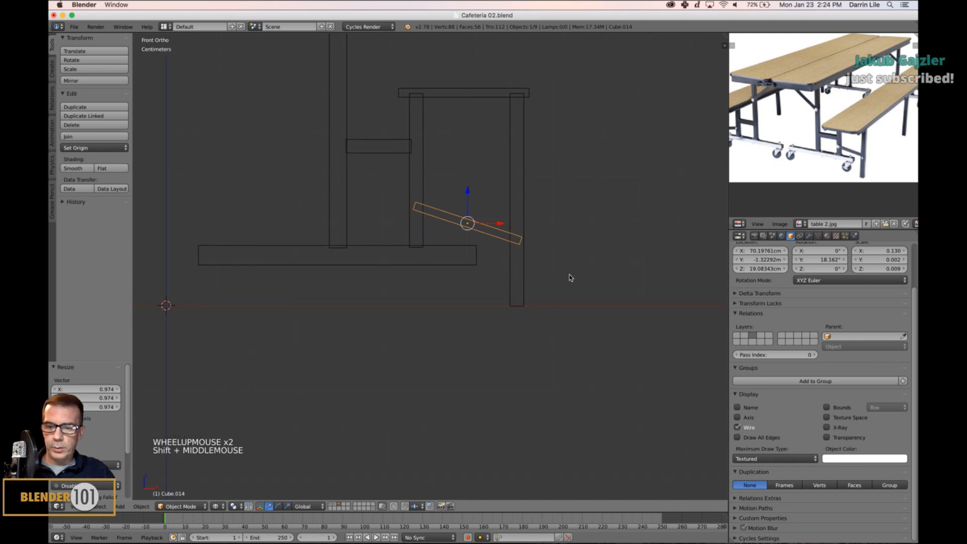
key("alt+space")
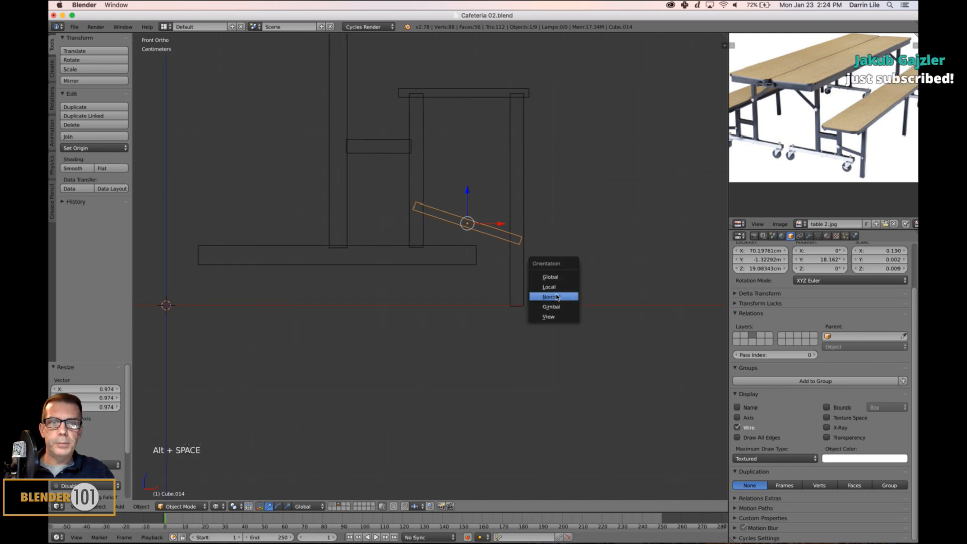
left_click(551, 287)
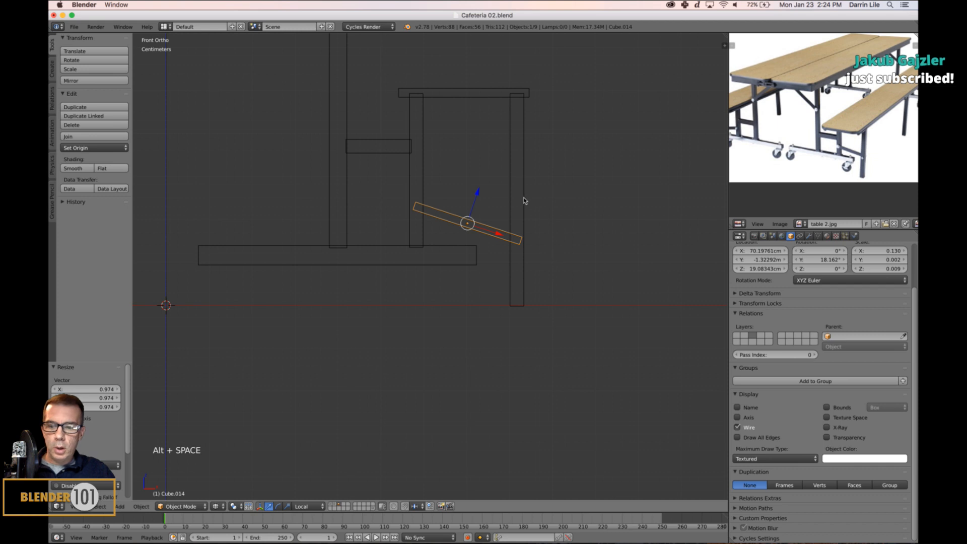
key("ctrl+alt+Right")
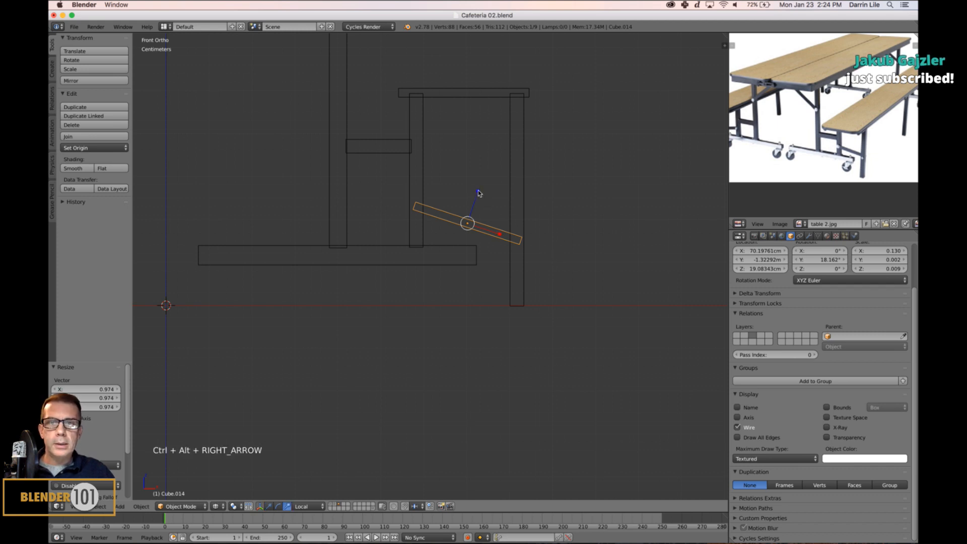
left_click_drag(478, 191, 483, 181)
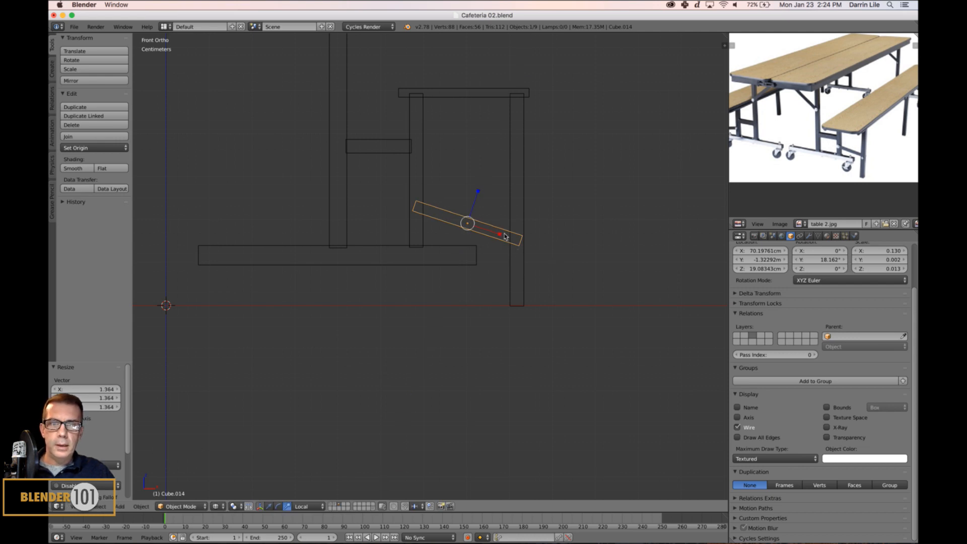
- Lengthen the brace by a factor of about 1.01 along its local X axis and slide it about 2.6 mm in negative local X
left_click_drag(499, 236, 500, 236)
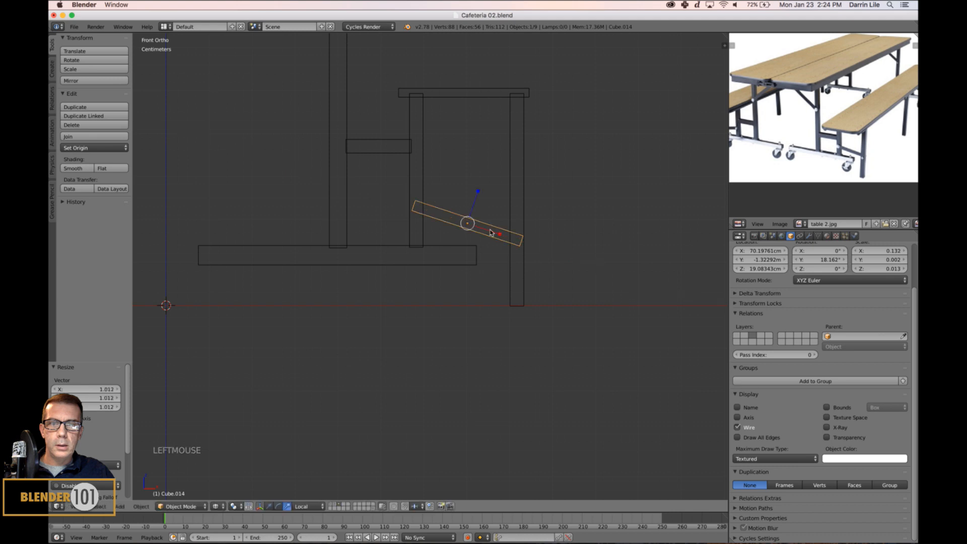
key("ctrl+alt+Left")
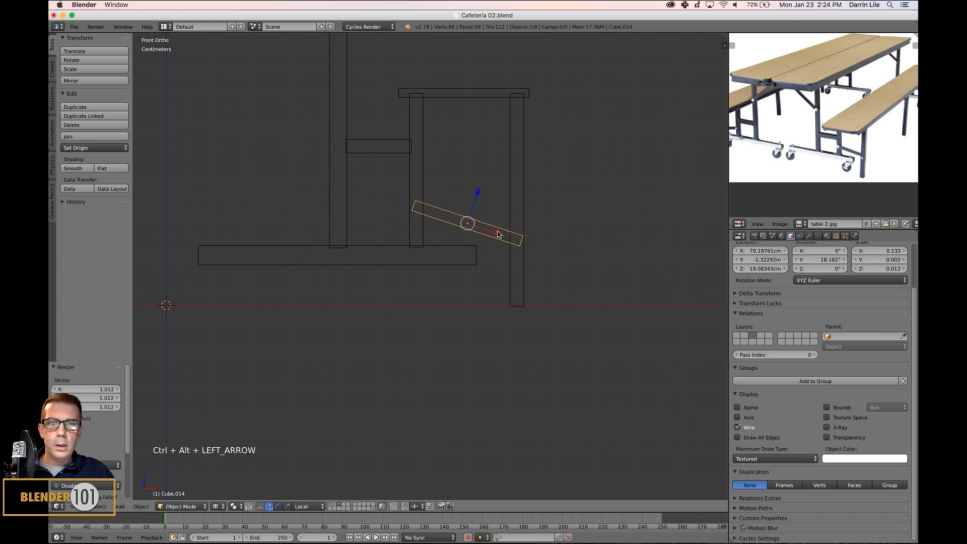
left_click_drag(497, 234, 489, 232)
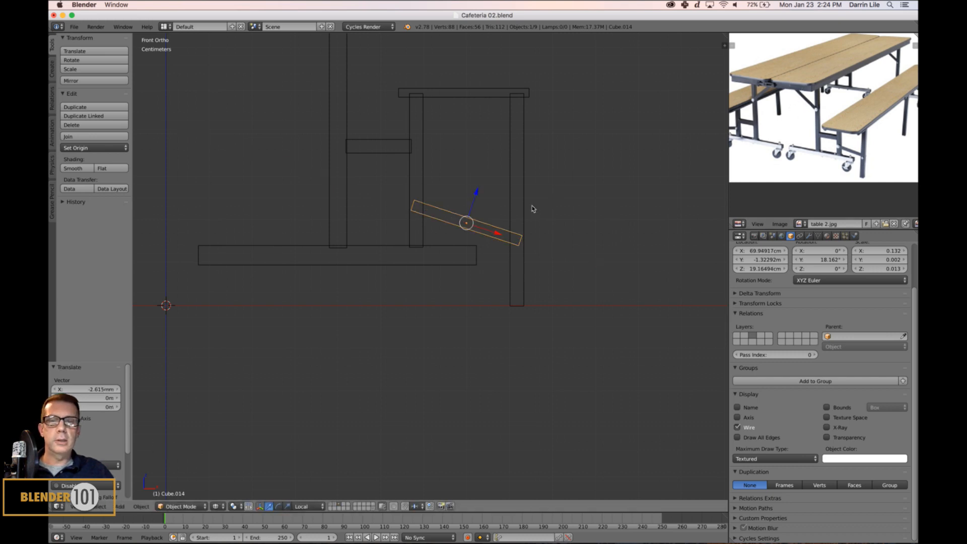
- Examine the diagonal braces between the table legs and the tabletop in the reference photo
middle_click_drag(531, 207, 561, 317, "shift")
scroll(520, 285, "down", 2)
middle_click_drag(520, 285, 523, 297, "shift")
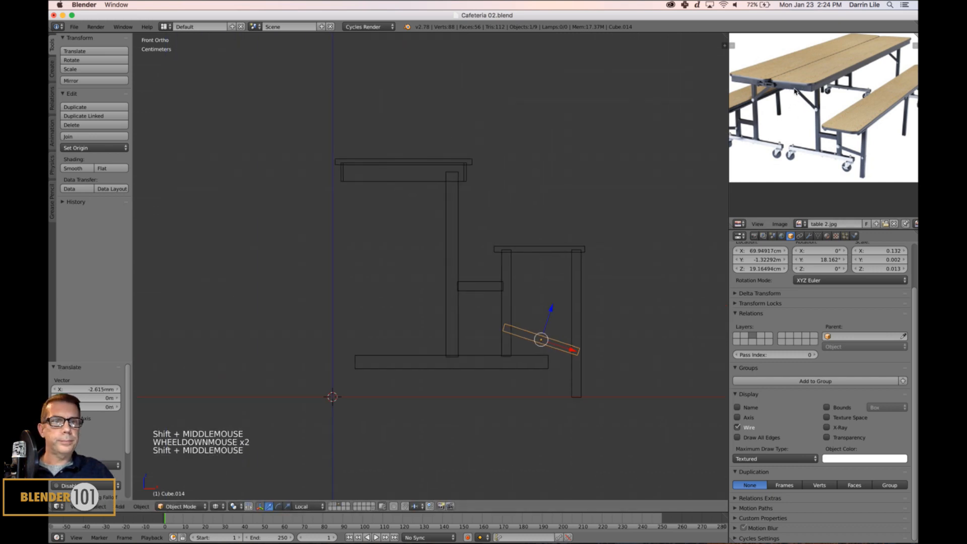
scroll(801, 109, "up", 2)
middle_click_drag(801, 108, 850, 103)
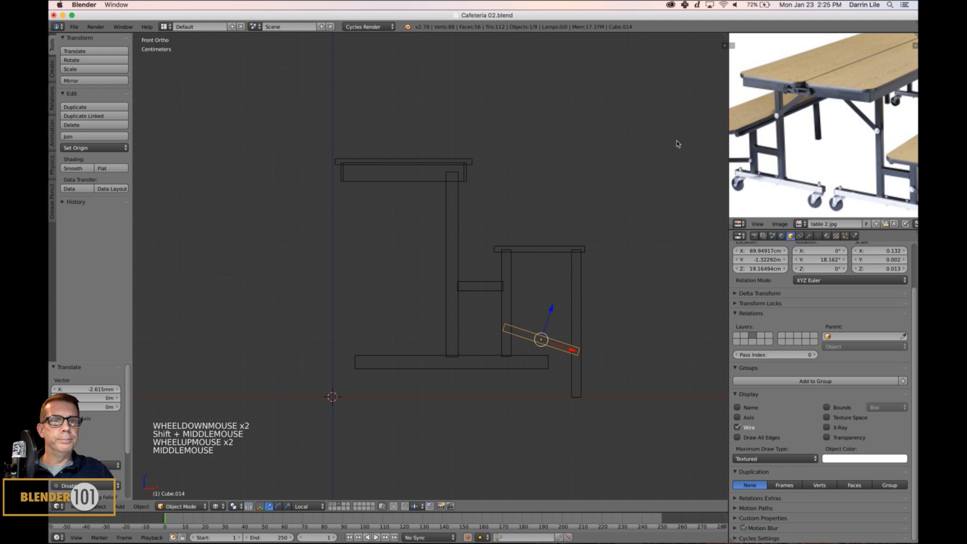
middle_click_drag(574, 243, 572, 247)
key("KP_1")
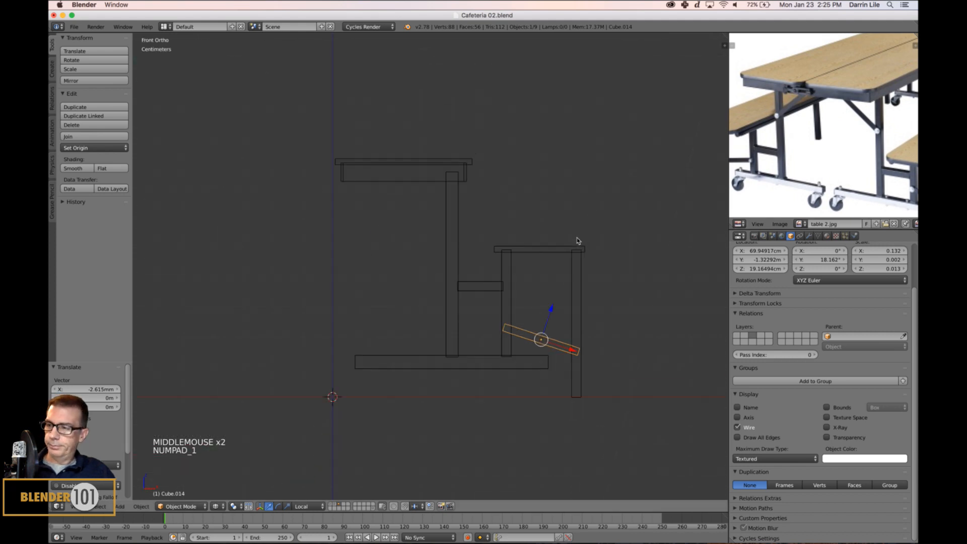
- Restore the Global transform orientation and duplicate the bench brace to the table leg's upper end, about -40.7 cm in X and 52.1 cm in Z
key("super+space")
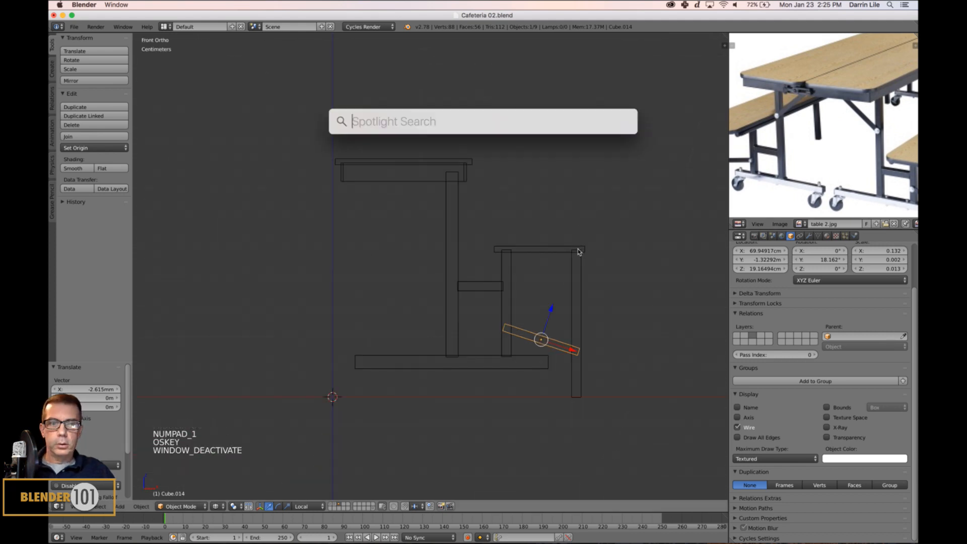
key("Escape")
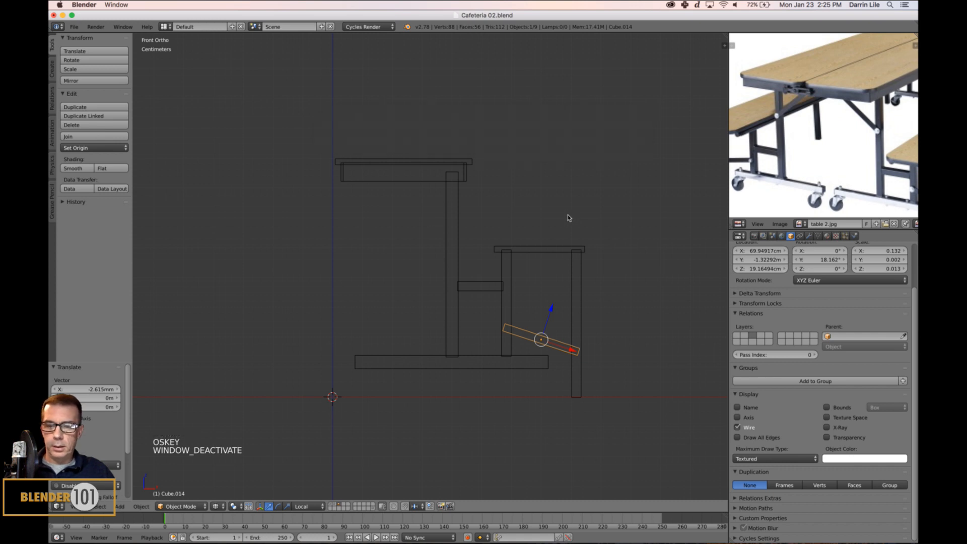
key("alt+space")
left_click(562, 206)
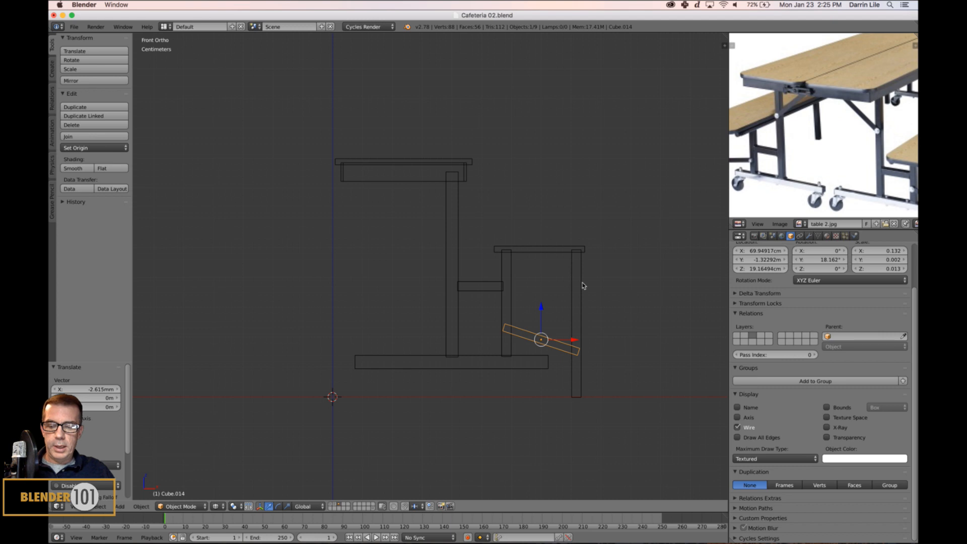
key("shift+d")
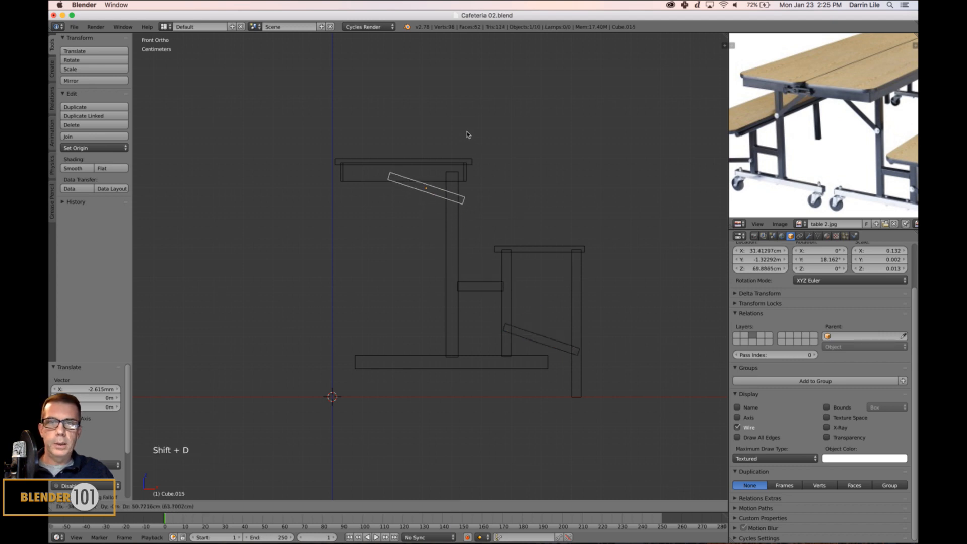
left_click(462, 131)
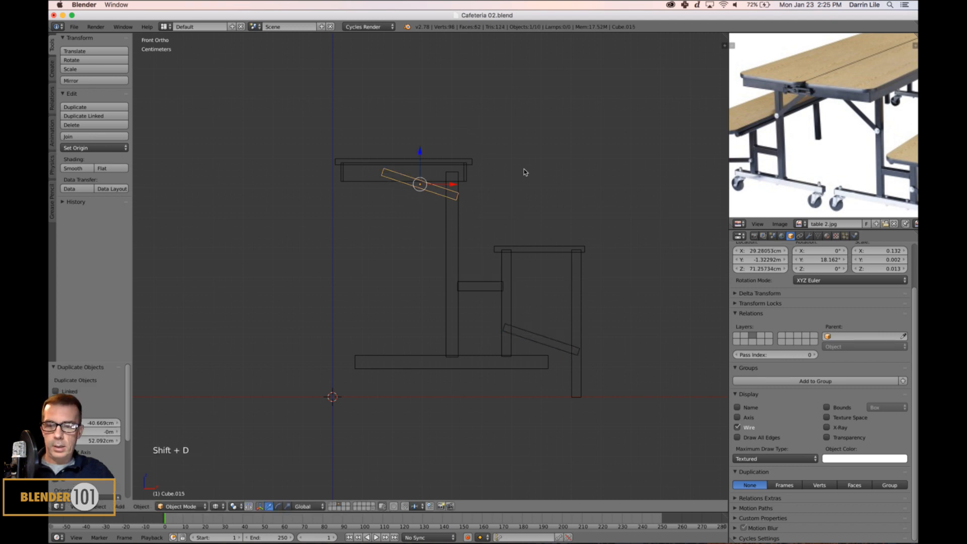
- Rotate the tabletop brace about 22° more and move it to about X 31.4 cm, Z 67.9 cm, joining the table leg and tabletop frame
key("r")
left_click(519, 211)
key("g")
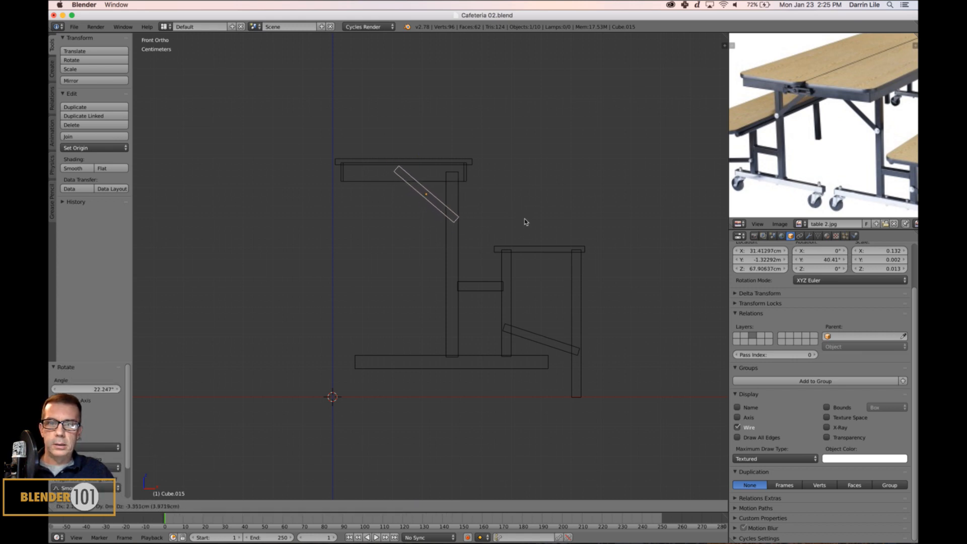
left_click(524, 219)
- Deselect everything and inspect both braces on the shaded model in perspective from the front and bench side
key("a")
key("z")
key("KP_5")
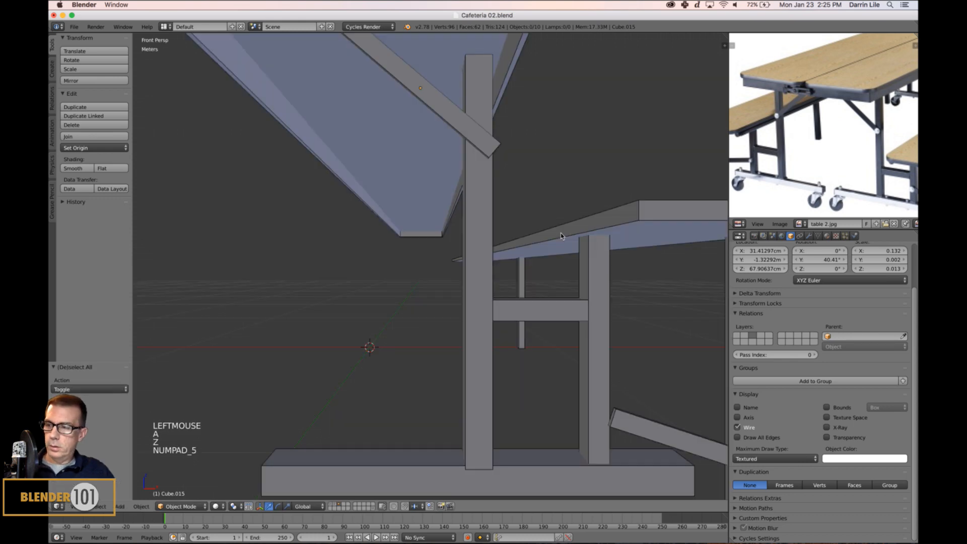
mouse_move(561, 233)
middle_mouse_down()
mouse_move(534, 252)
mouse_move(564, 241)
middle_mouse_up()
scroll(564, 241, "down", 2)
scroll(533, 302, "down", 2)
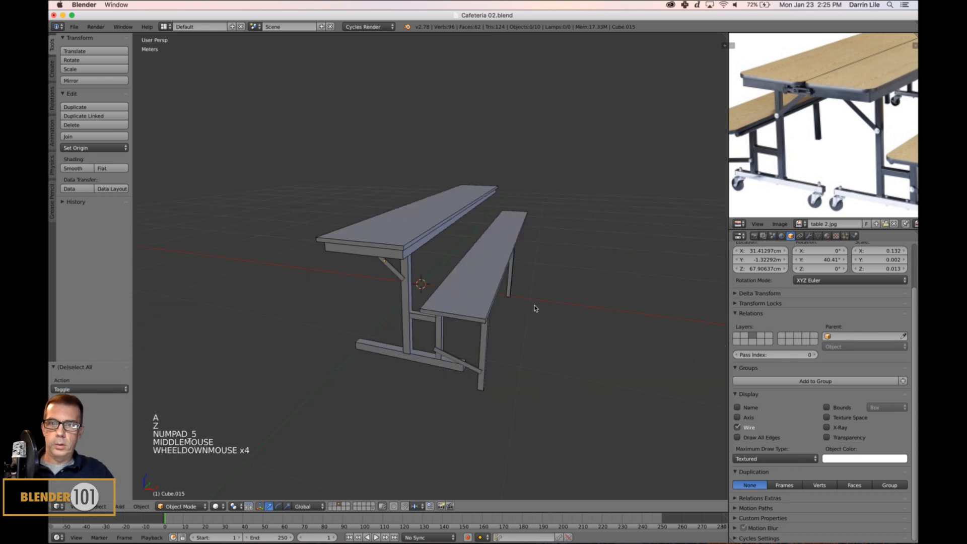
mouse_move(535, 307)
middle_mouse_down("shift")
mouse_move(543, 317)
mouse_move(554, 302)
mouse_move(521, 311)
middle_mouse_up("shift")
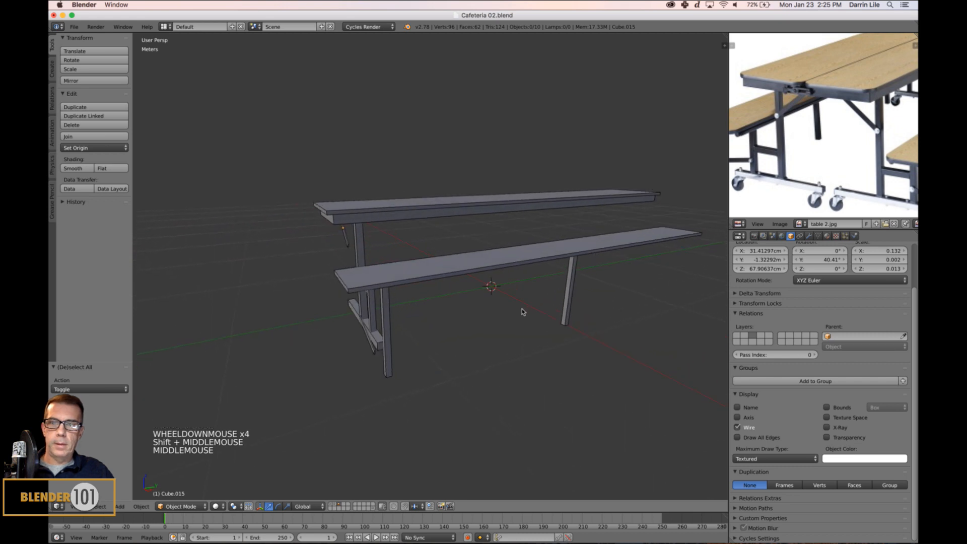
- In the top wireframe view, move the bench brace about 4.7 cm and the tabletop brace about 4.1 cm in positive Y toward their legs
right_click(346, 240)
right_click(377, 345)
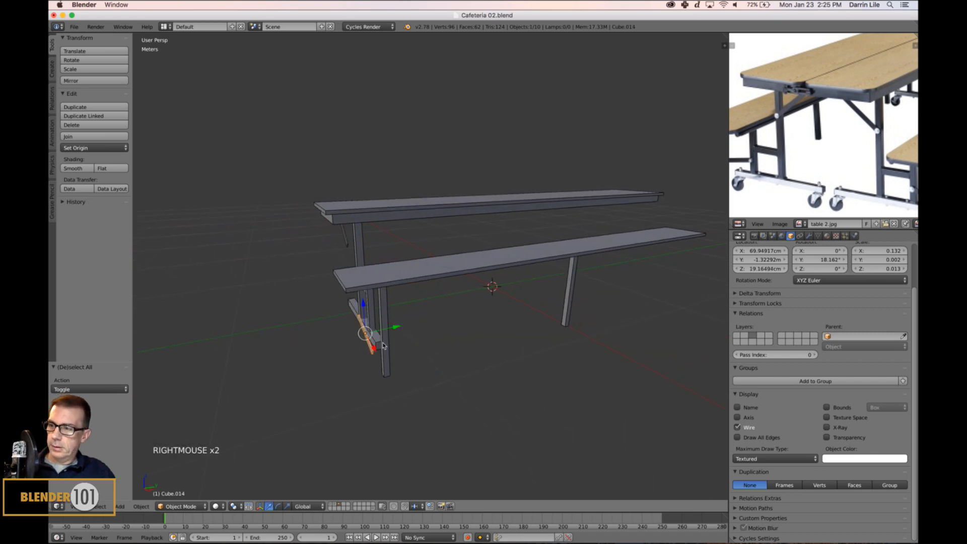
key("KP_7")
key("KP_5")
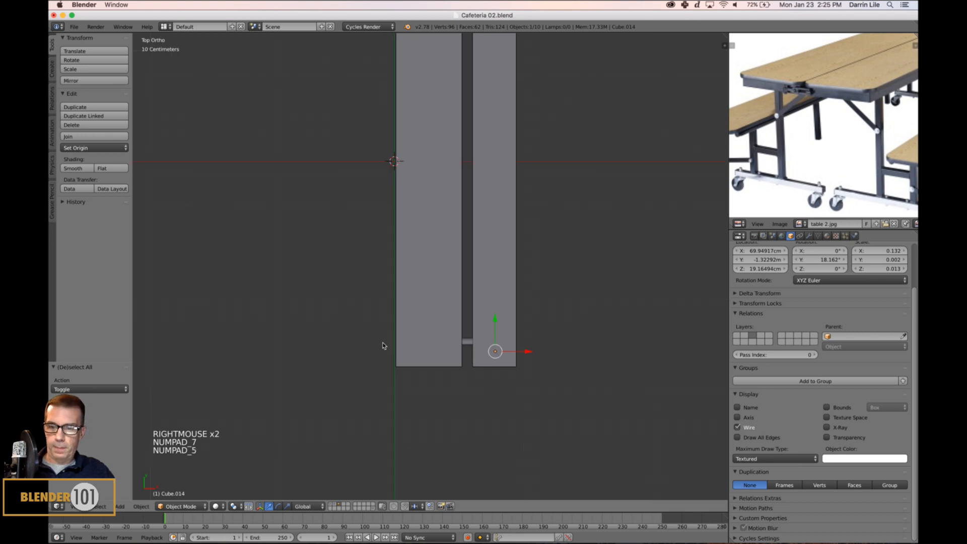
key("z")
scroll(382, 345, "up", 1)
middle_click_drag(534, 342, 556, 361, "shift")
scroll(533, 290, "up", 6)
middle_click_drag(533, 289, 488, 349, "shift")
left_click_drag(468, 229, 469, 204)
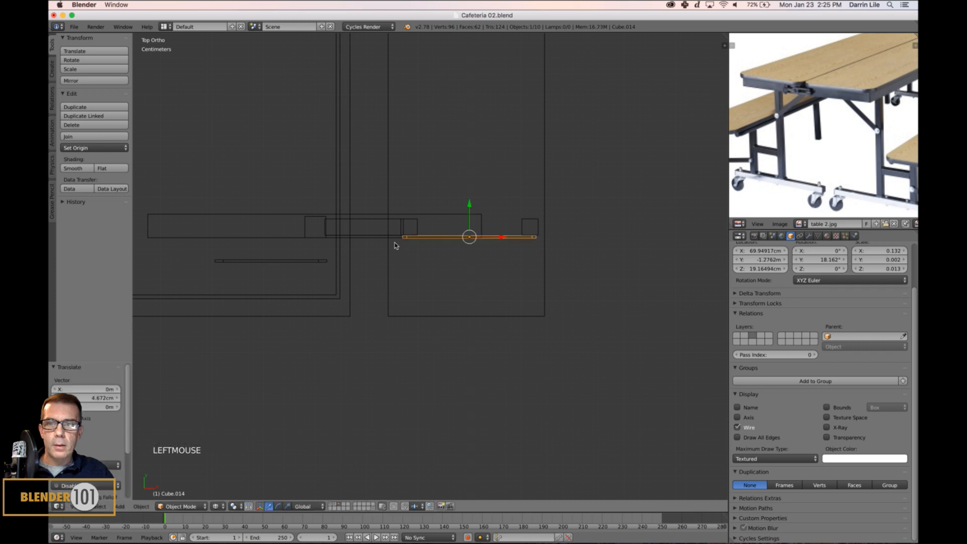
right_click(268, 261)
left_click_drag(271, 228, 271, 209)
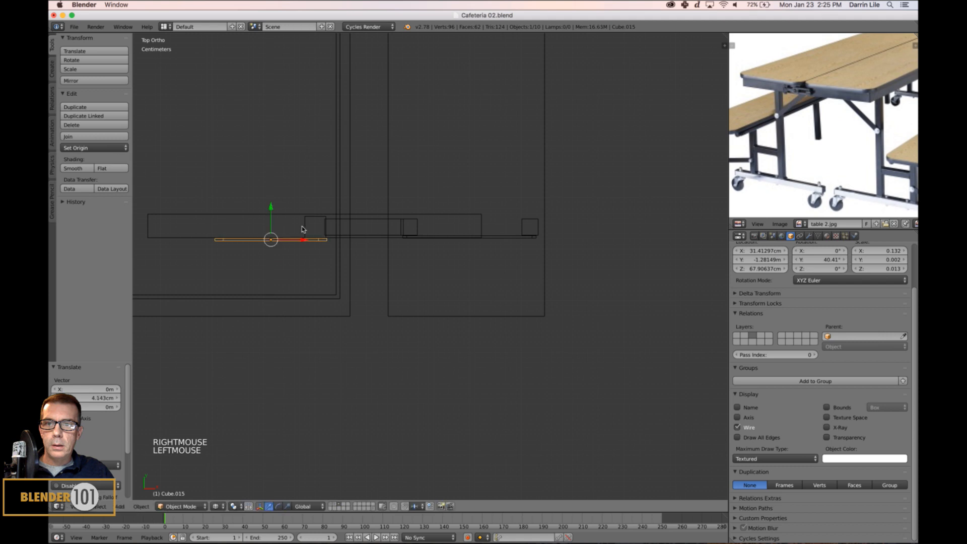
- Deselect everything and compare the braces on the shaded model in perspective with the full table in the reference photo
scroll(385, 285, "down", 2)
key("z")
middle_click_drag(385, 285, 559, 304)
key("KP_5")
scroll(423, 282, "down", 4)
key("a")
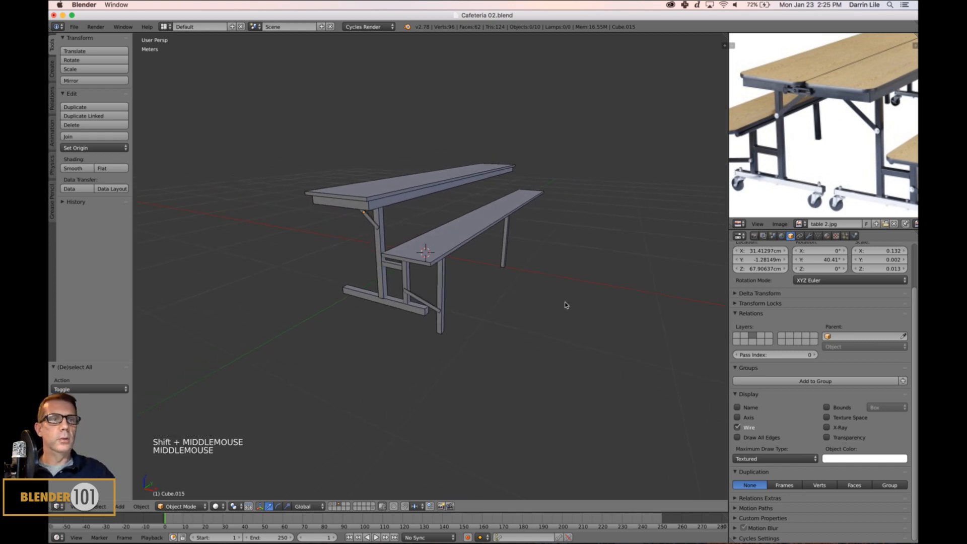
scroll(869, 122, "down", 2)
middle_click_drag(869, 121, 832, 138)
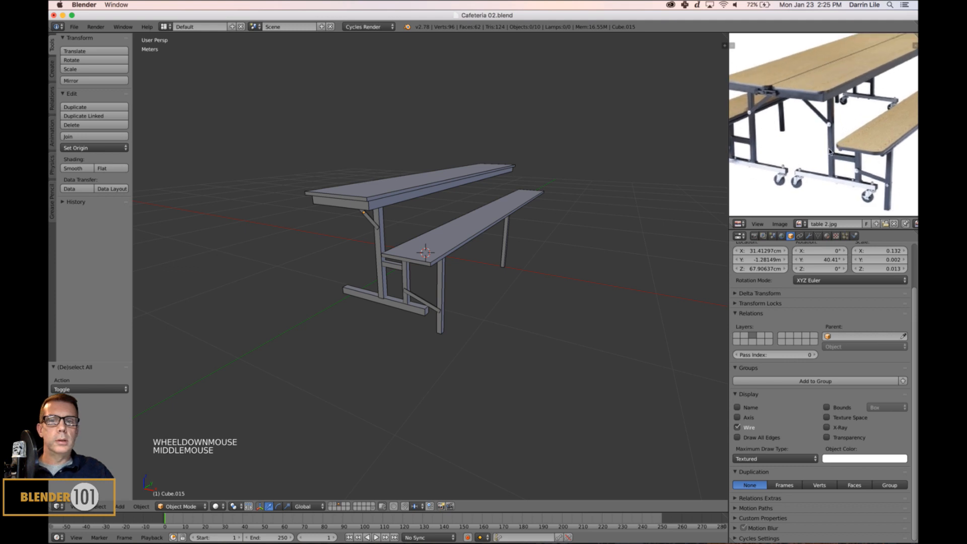
scroll(830, 151, "down", 2)
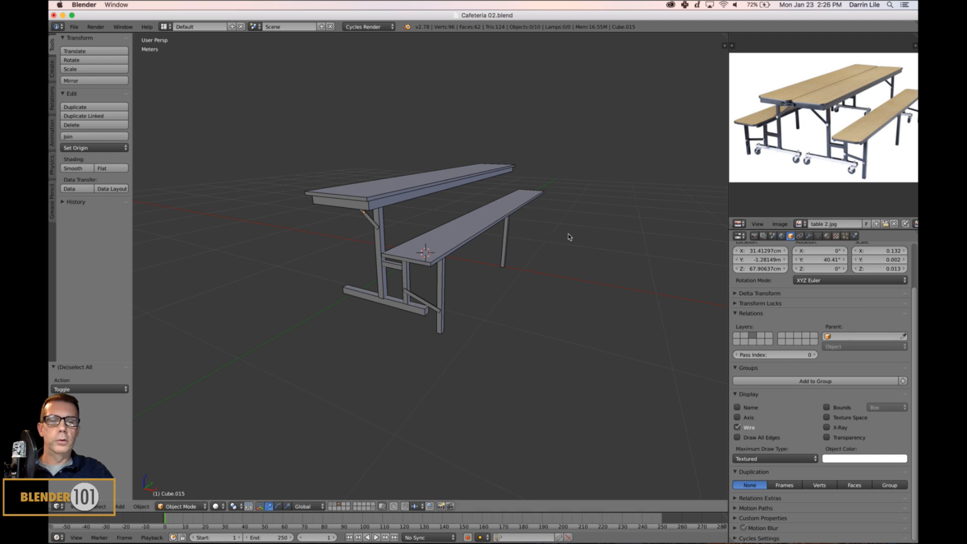
middle_click_drag(566, 276, 366, 283)
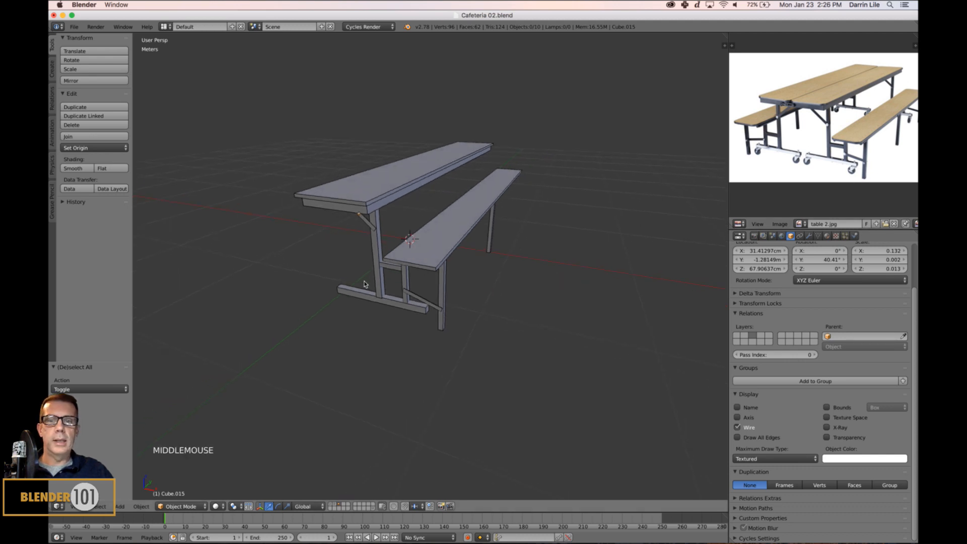
- Examine the caster wheel at the end of the base beam in the table reference photo
scroll(841, 160, "up", 3)
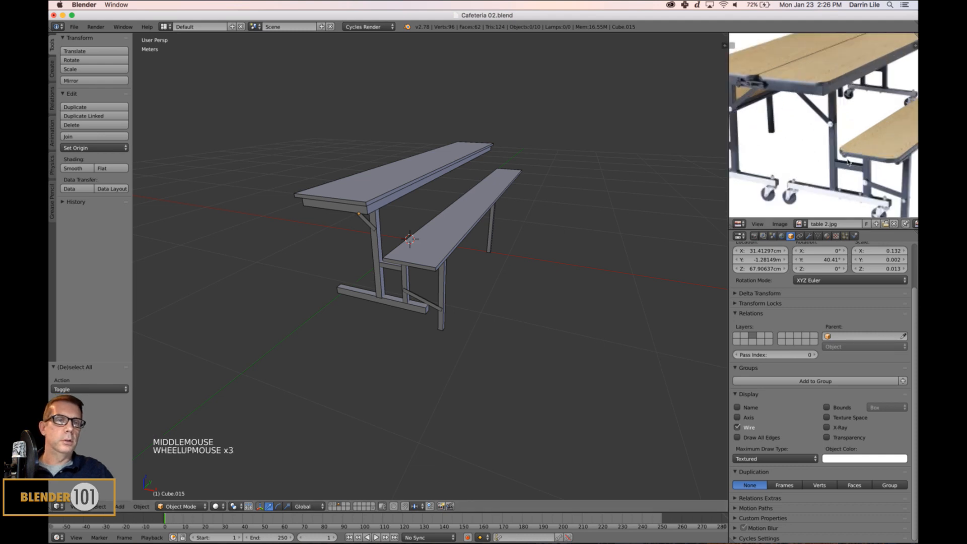
middle_click_drag(894, 199, 840, 136)
scroll(871, 144, "up", 4)
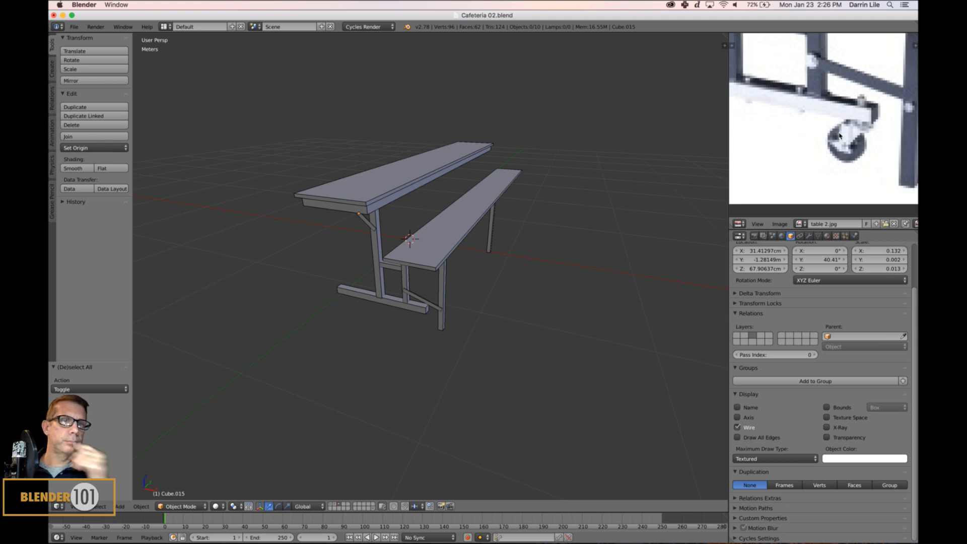
scroll(873, 137, "up", 3)
middle_click_drag(872, 136, 821, 127)
scroll(816, 119, "down", 1)
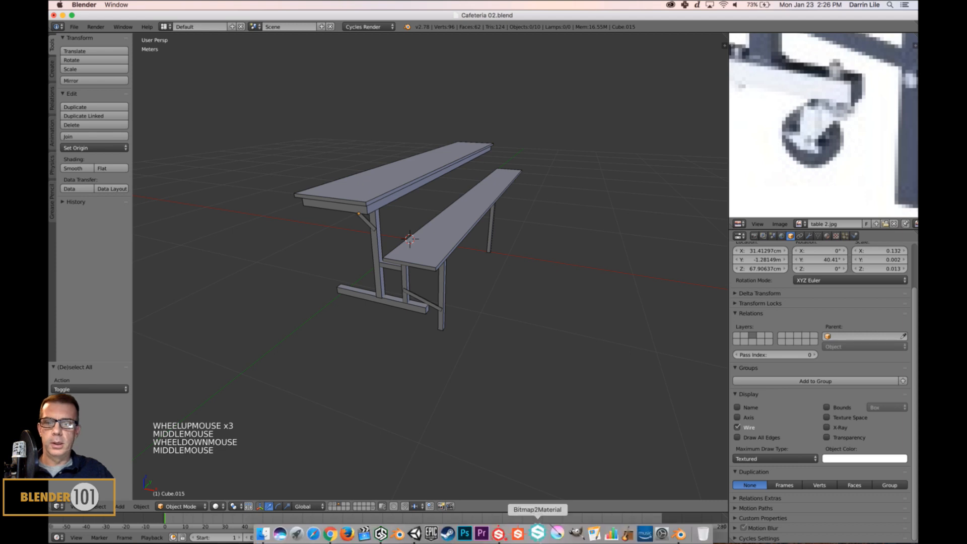
- Switch to Chrome and search Google Images for "caster wheels"
left_click(337, 533)
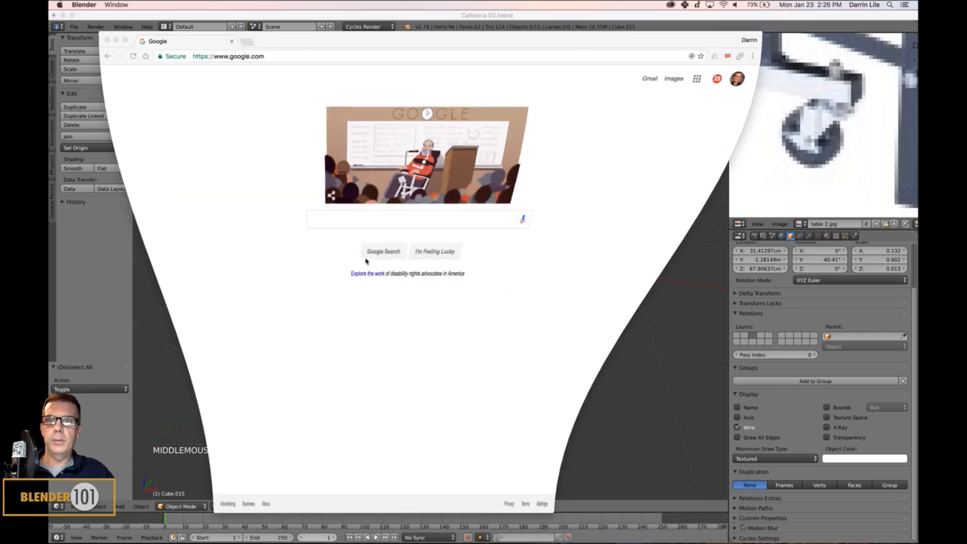
type("cast")
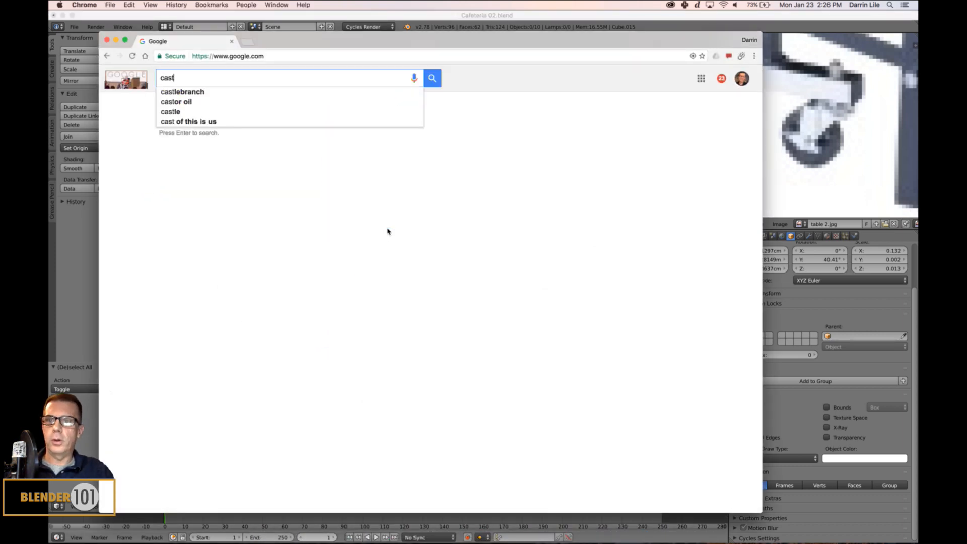
type("er")
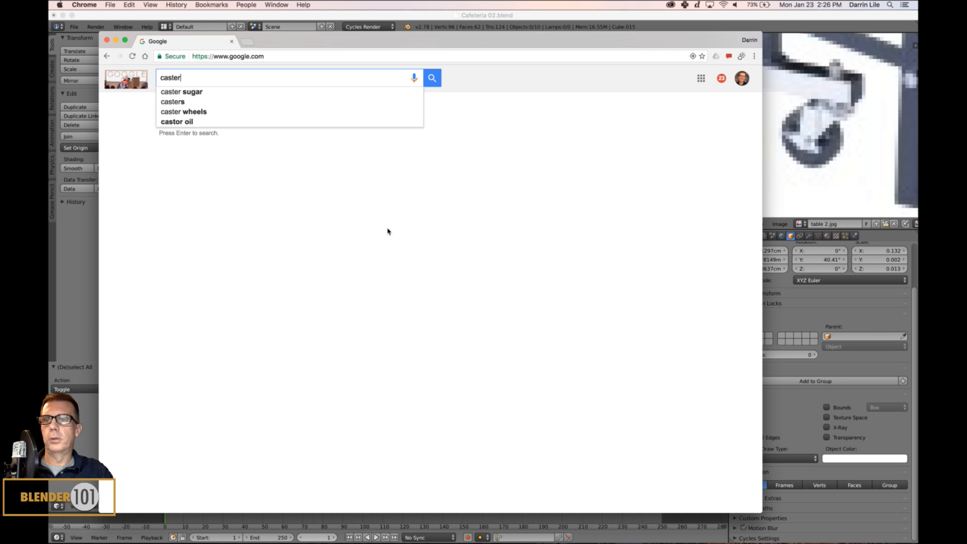
left_click(198, 111)
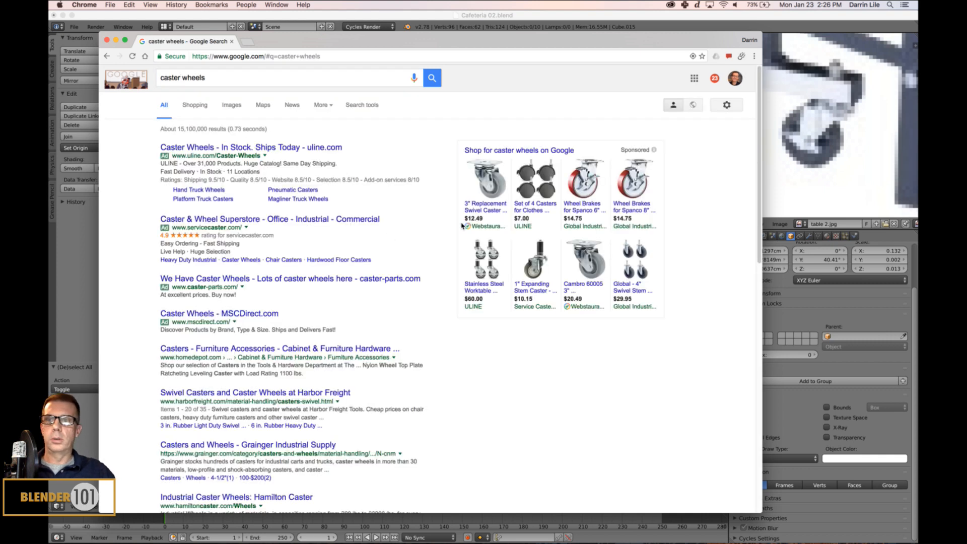
left_click(232, 106)
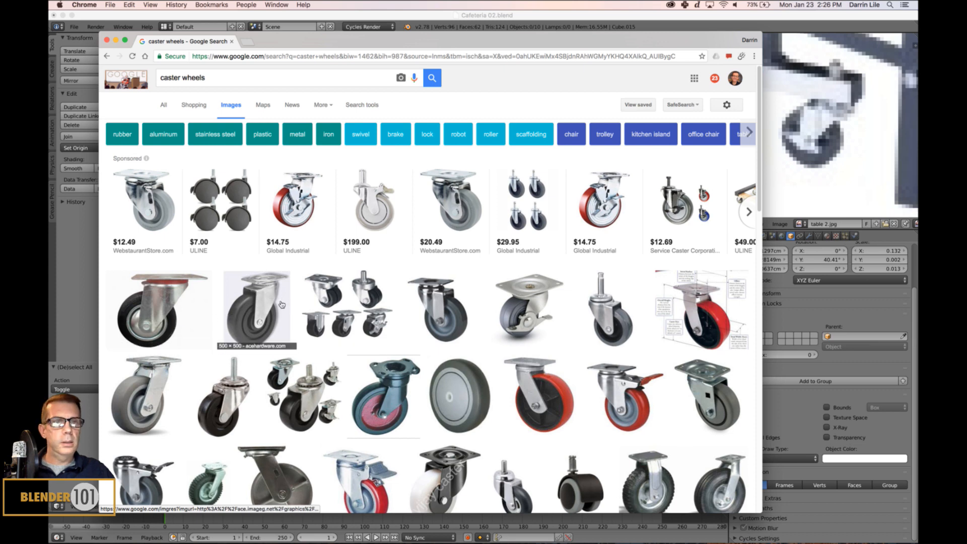
scroll(259, 315, "down", 1)
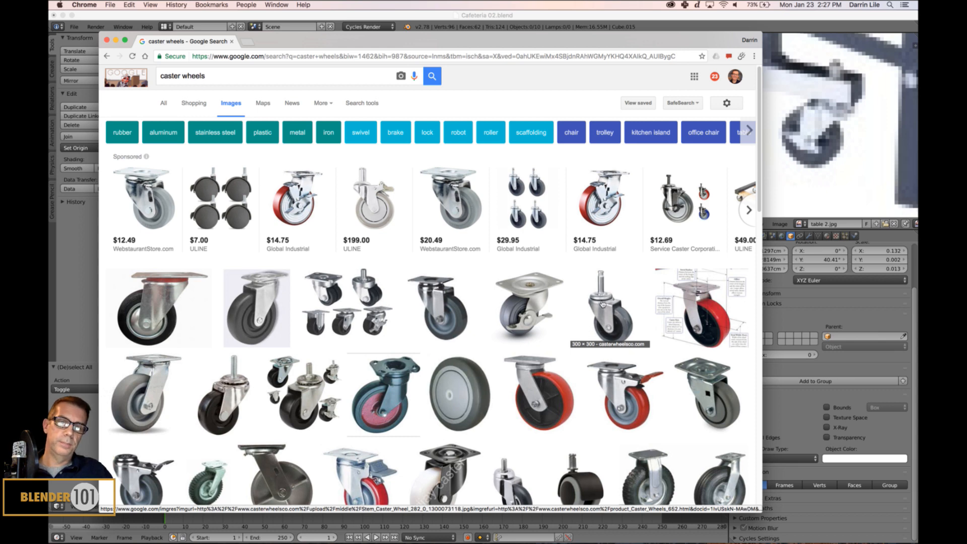
- Open the stem caster wheel picture at full size and save it as a JPEG in the Cafeteria reference folder
left_click(603, 304)
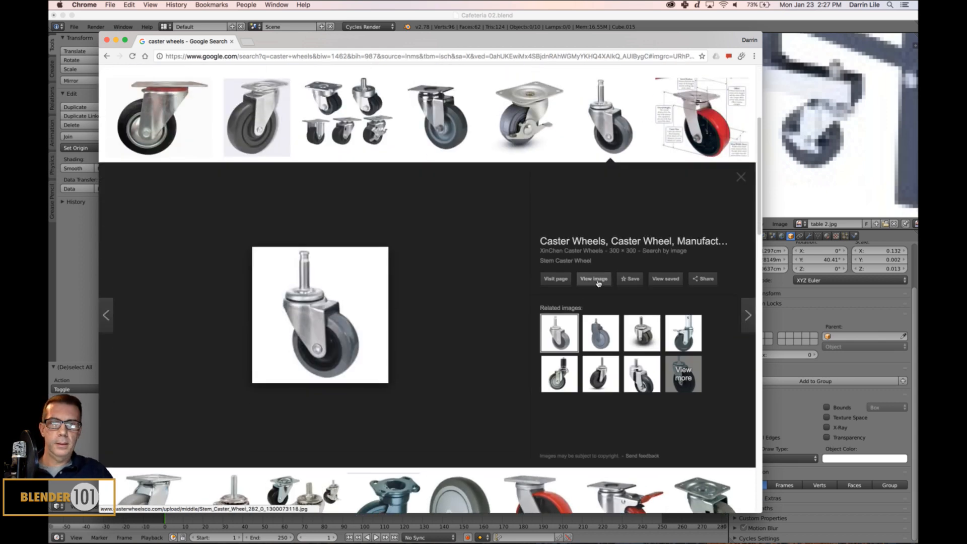
left_click(598, 284)
right_click(165, 146)
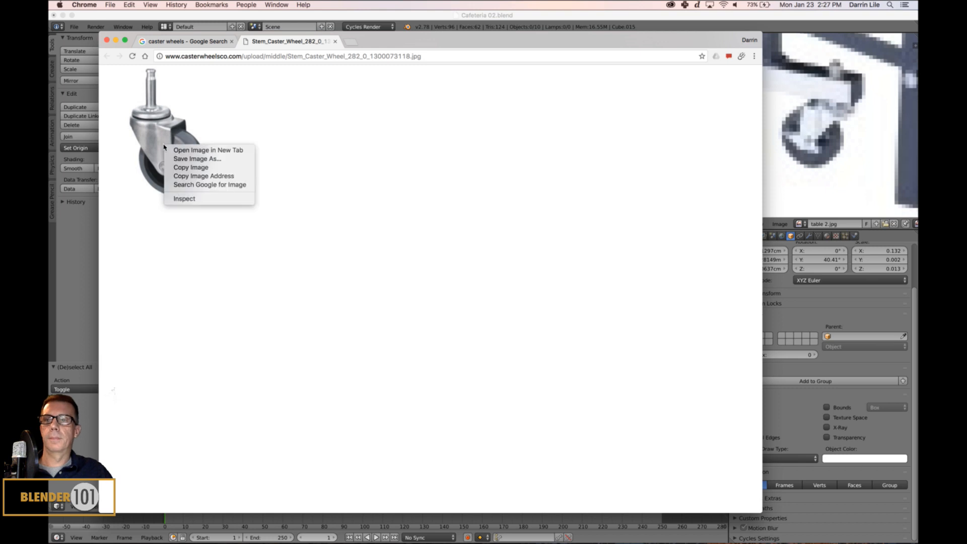
left_click(229, 159)
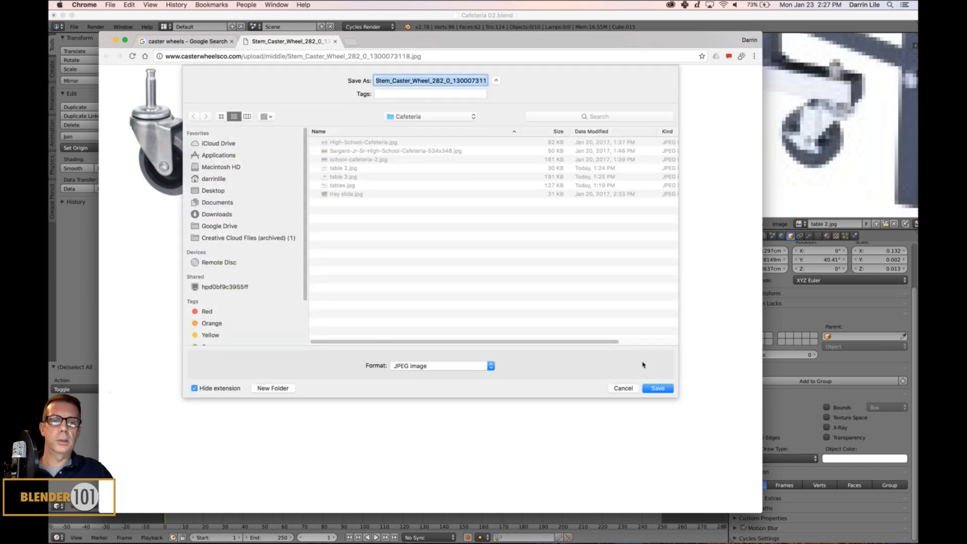
left_click(658, 388)
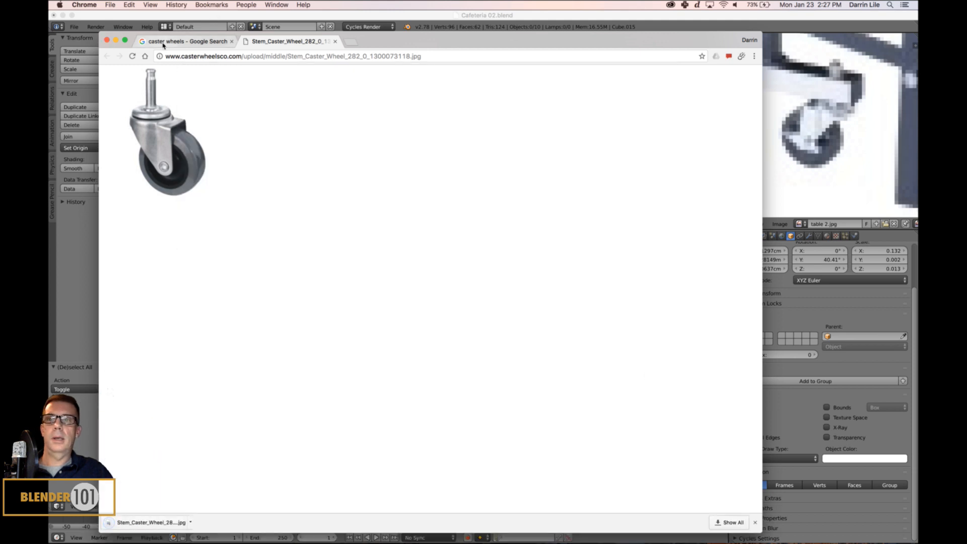
- Return to Blender, split the Properties editor area and turn its upper part into a second UV/Image Editor below the table photo
left_click(132, 17)
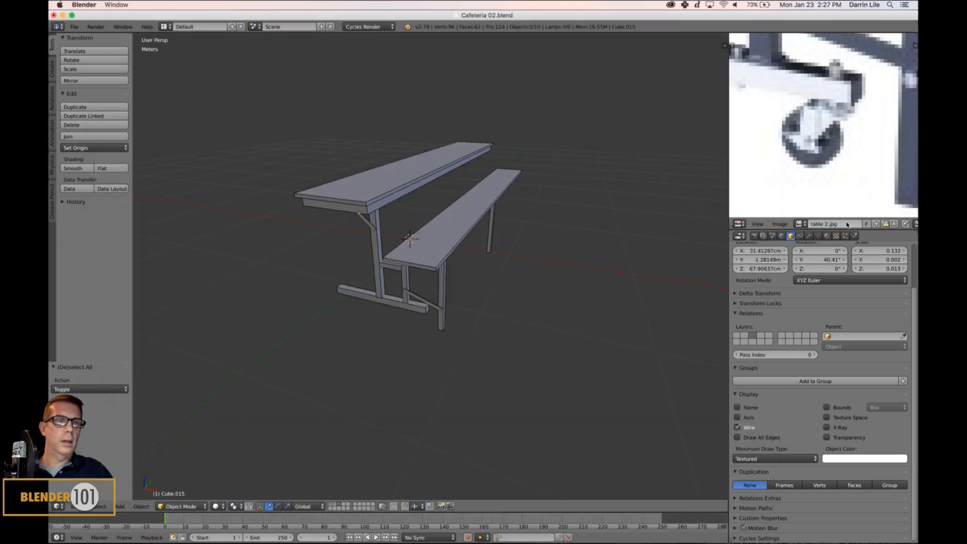
scroll(846, 143, "down", 6)
middle_click_drag(845, 141, 862, 190)
scroll(843, 178, "down", 2)
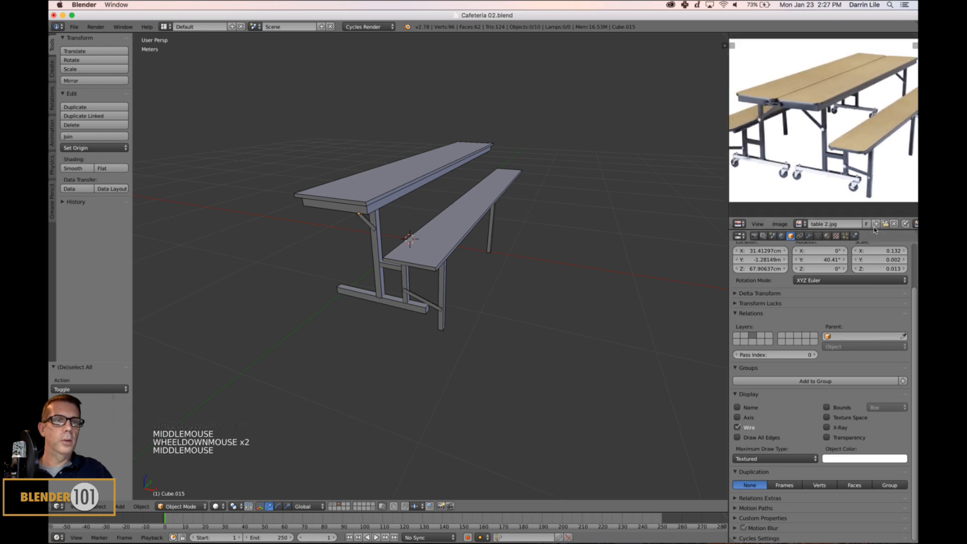
left_click_drag(875, 230, 899, 338)
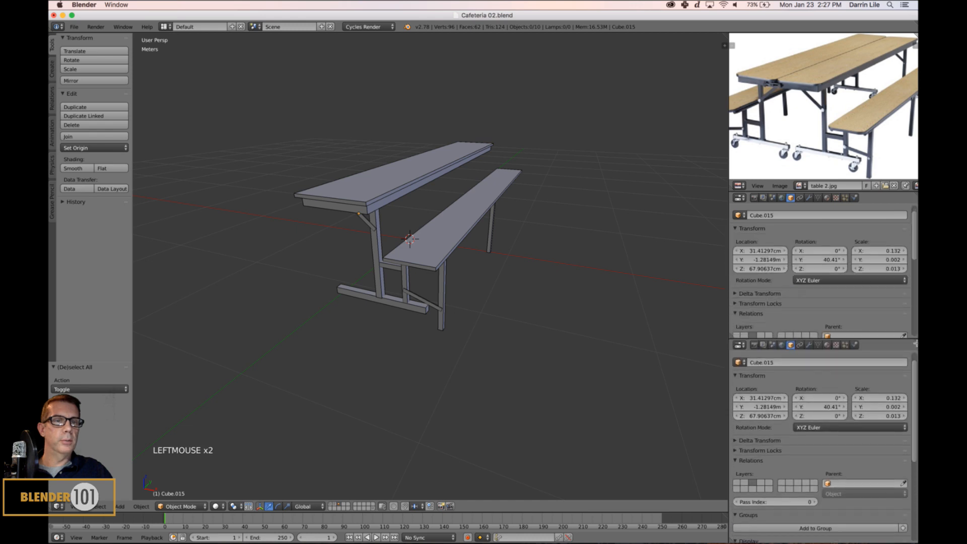
left_click(739, 198)
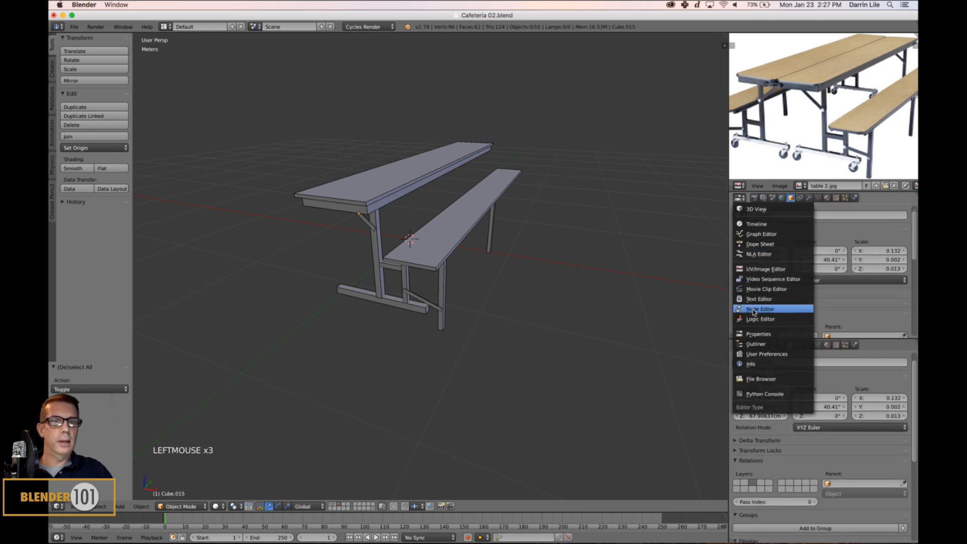
left_click(765, 269)
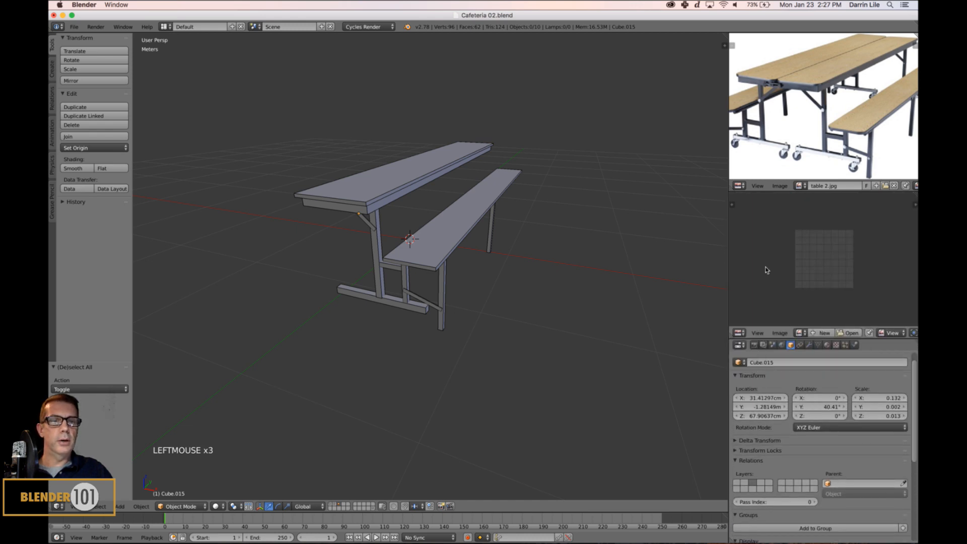
scroll(768, 268, "up", 3)
- Start opening an image in the new image editor and browse to the Reference images/Cafeteria folder
left_click(784, 333)
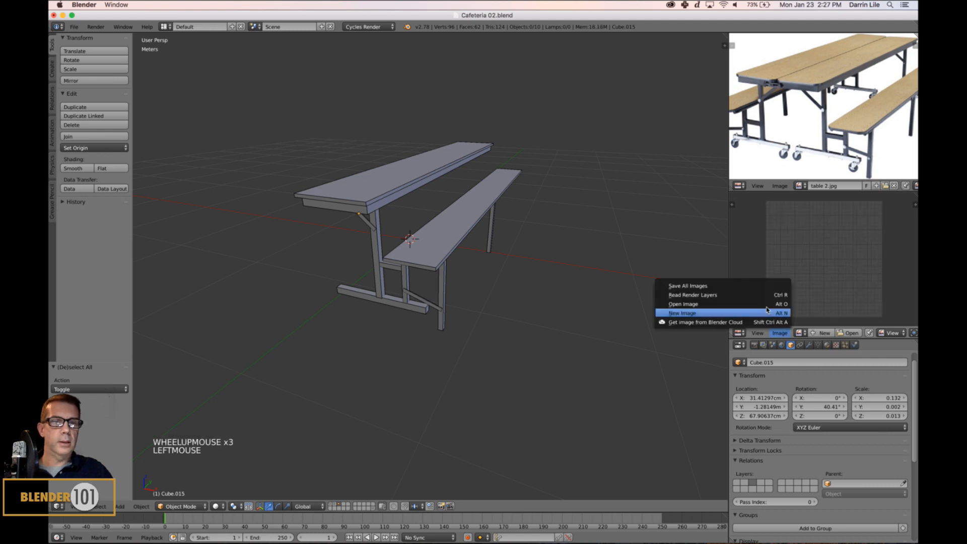
left_click(711, 304)
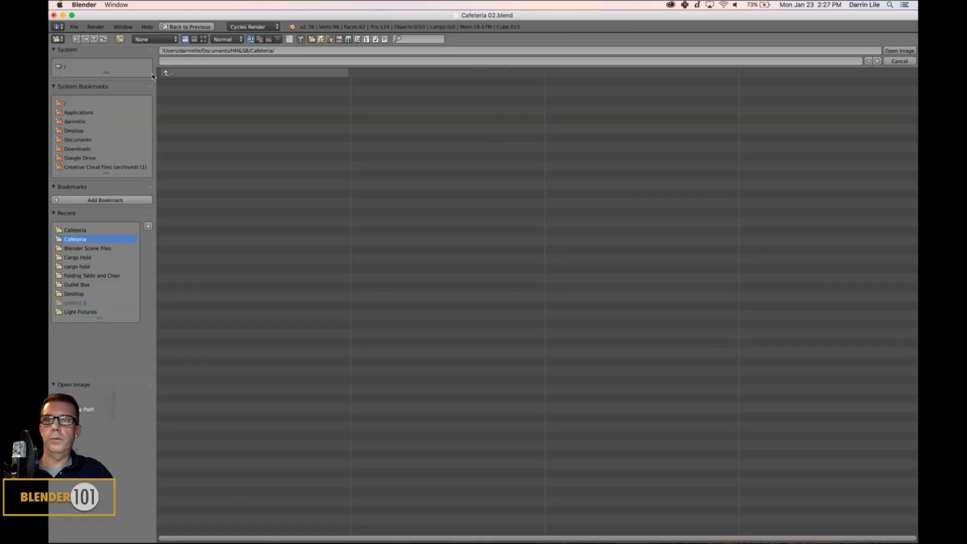
left_click(182, 72)
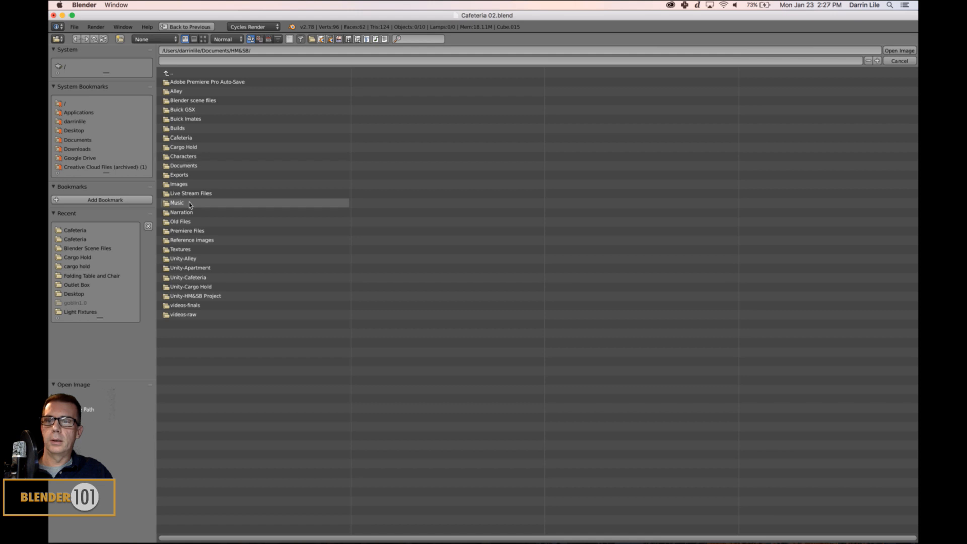
left_click(181, 137)
left_click(179, 74)
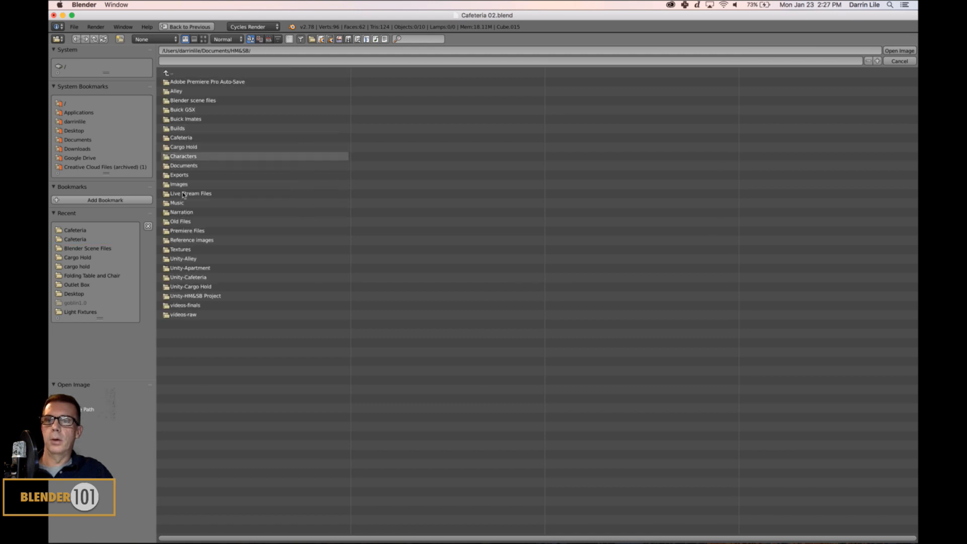
left_click(191, 240)
left_click(184, 110)
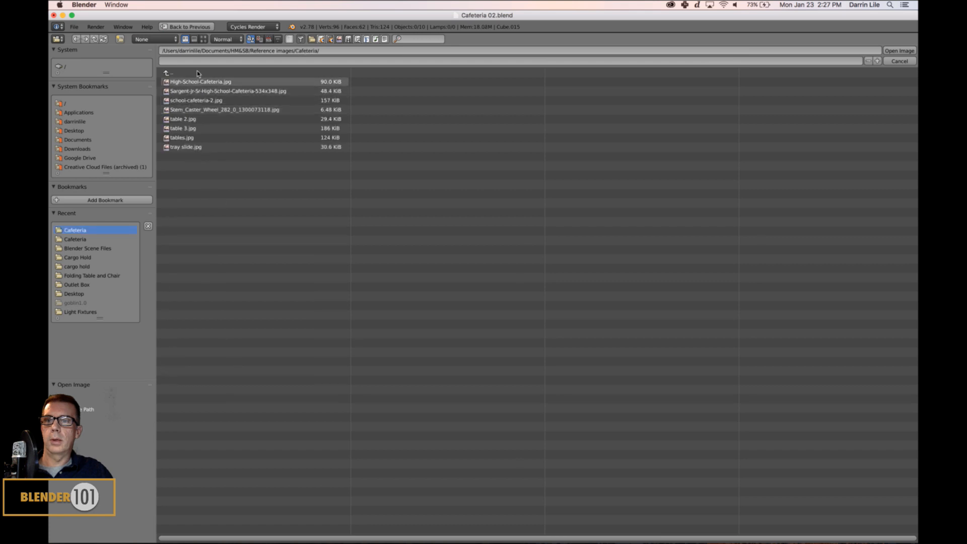
- Show the folder's files as thumbnails and open Stem_Caster_Wheel_282_0_1300073118.jpg
left_click(203, 39)
left_click(425, 108)
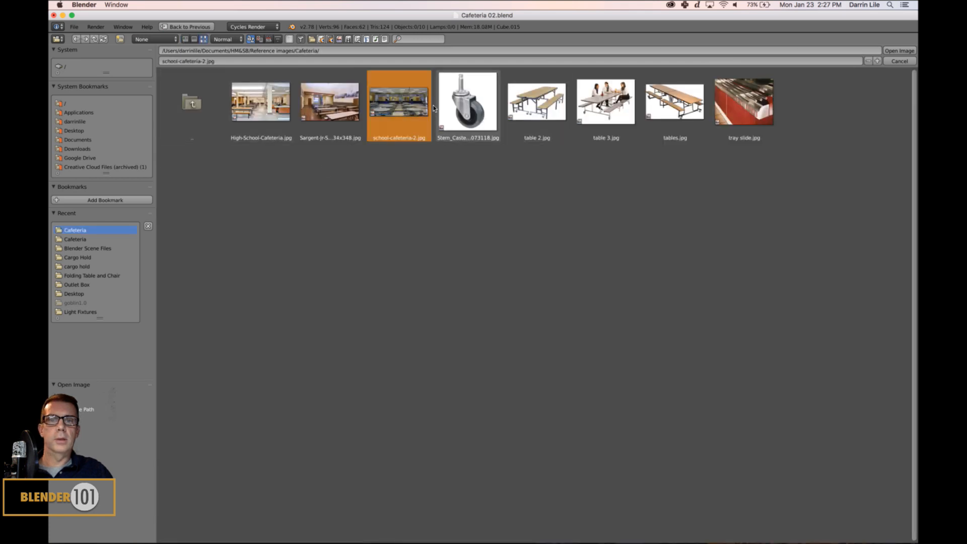
left_click(461, 102)
left_click(899, 51)
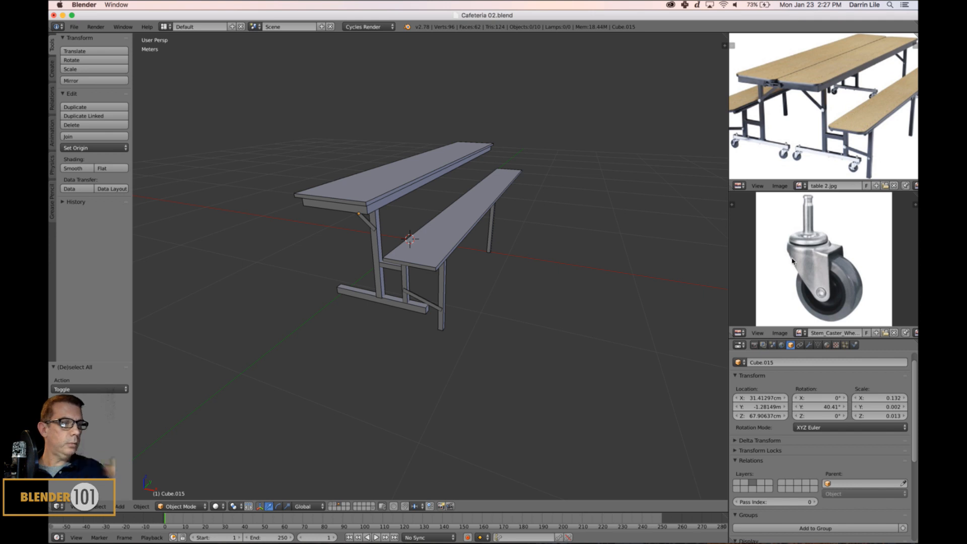
- Compare the casters in the table photo with the caster reference, checking their shape and placement on the base beams
scroll(855, 151, "up", 2)
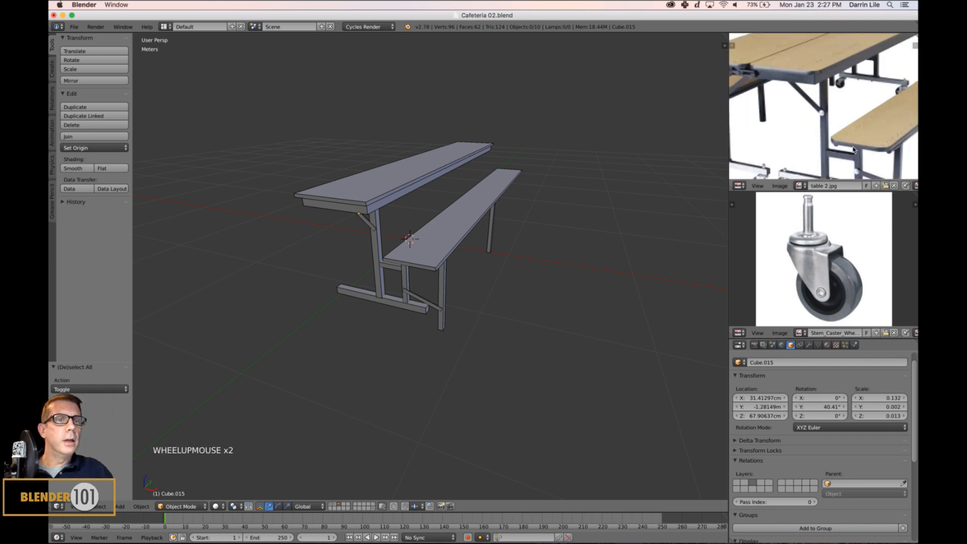
mouse_move(854, 159)
middle_mouse_down()
mouse_move(849, 134)
mouse_move(857, 154)
middle_mouse_up()
scroll(867, 154, "up", 3)
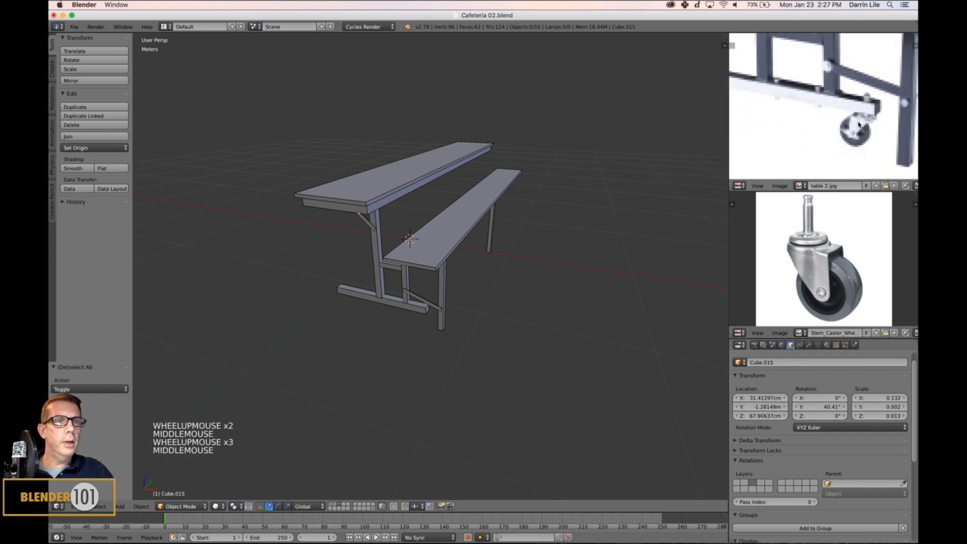
scroll(857, 155, "up", 2)
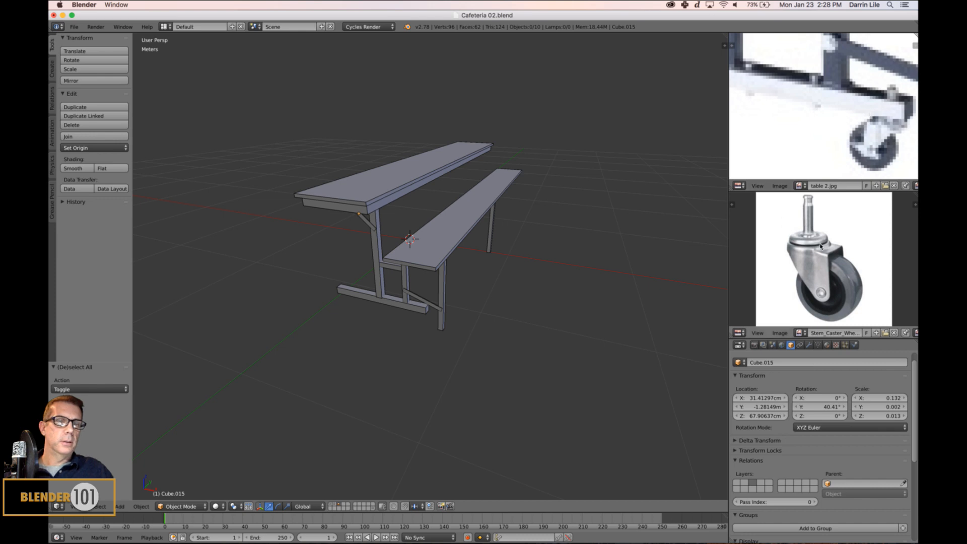
scroll(831, 151, "down", 5)
middle_click_drag(835, 146, 856, 161)
scroll(862, 152, "down", 2)
scroll(855, 153, "down", 2)
scroll(854, 146, "up", 1)
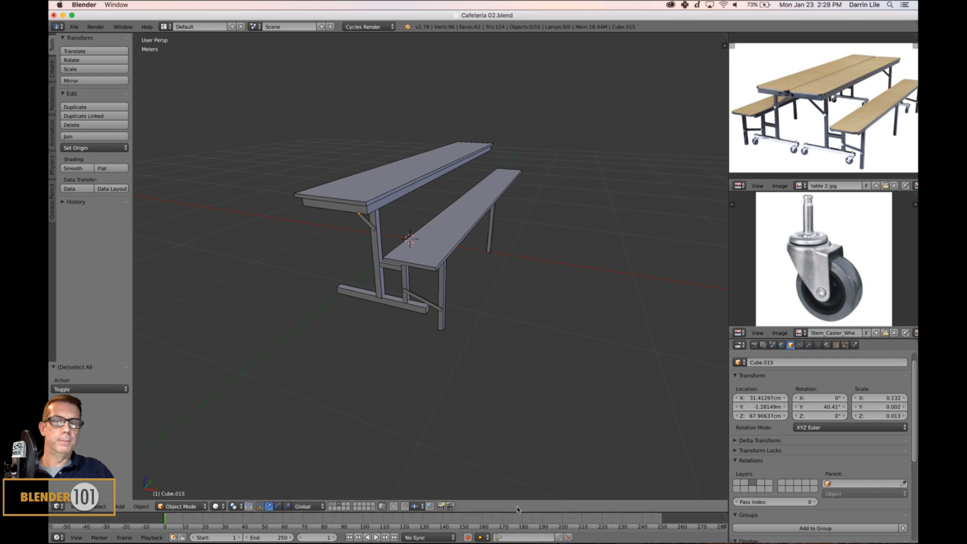
- Switch the 3D view to an empty layer and frame the area around the 3D cursor
left_click(344, 505)
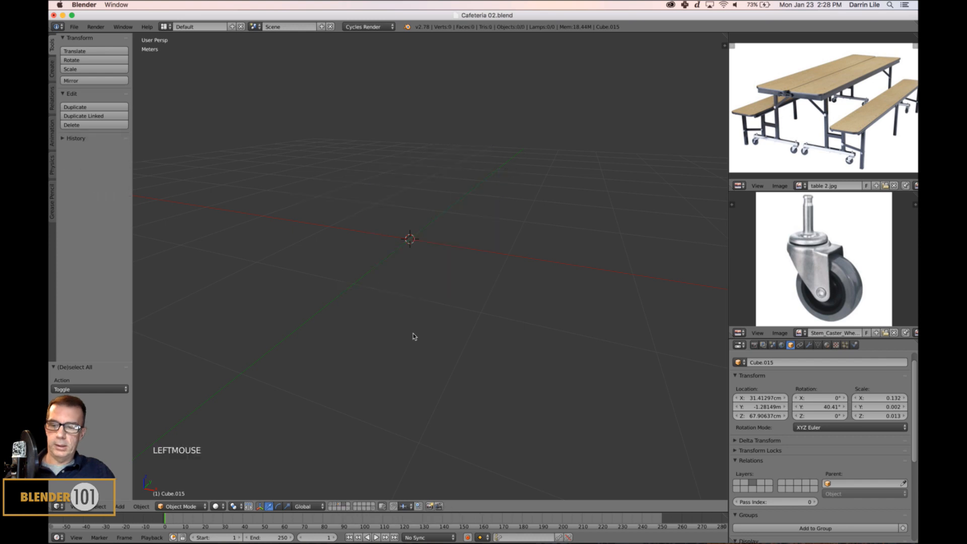
scroll(425, 306, "up", 2)
middle_click_drag(425, 306, 478, 300, "shift")
scroll(474, 343, "up", 6)
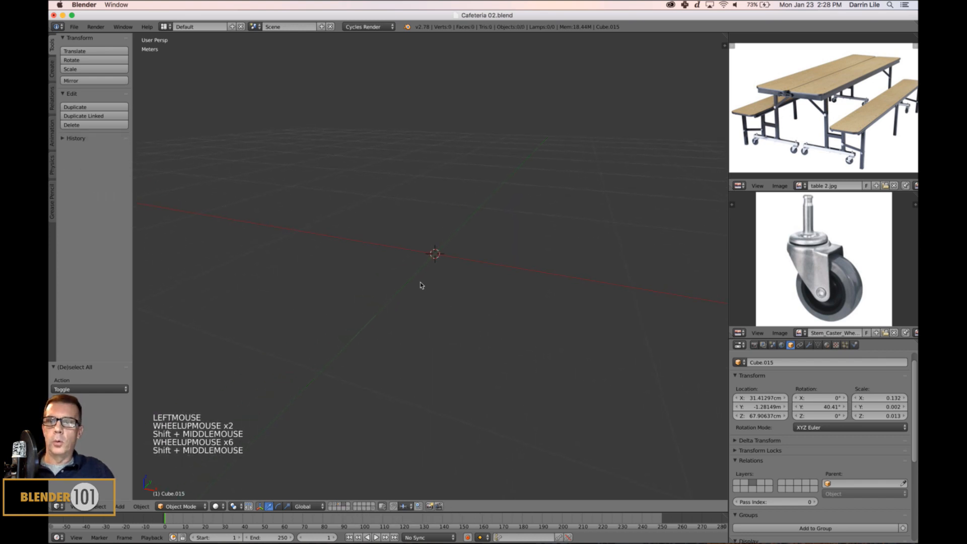
- Add a cylinder mesh with 16 vertices and Triangle Fan caps
key("shift+a")
mouse_move(422, 284)
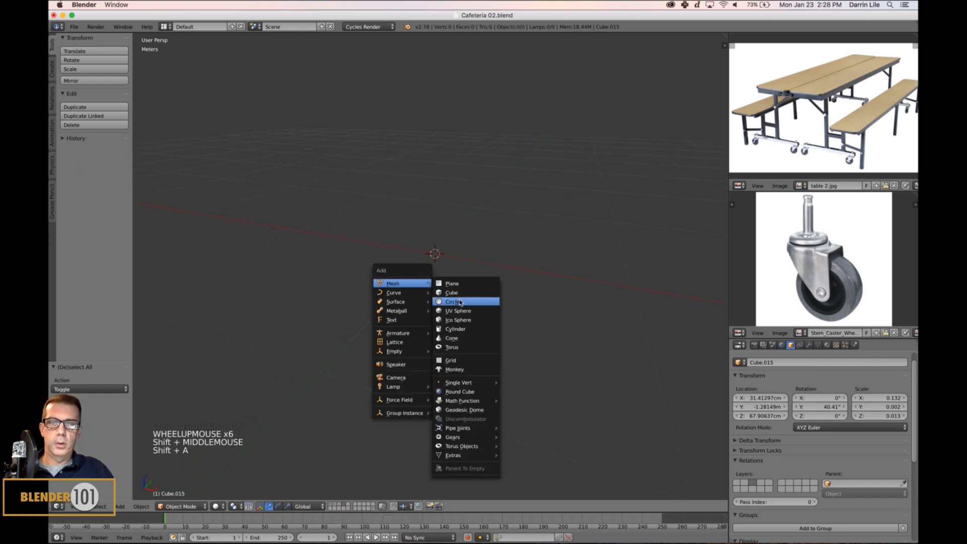
left_click(470, 331)
scroll(428, 323, "down", 5)
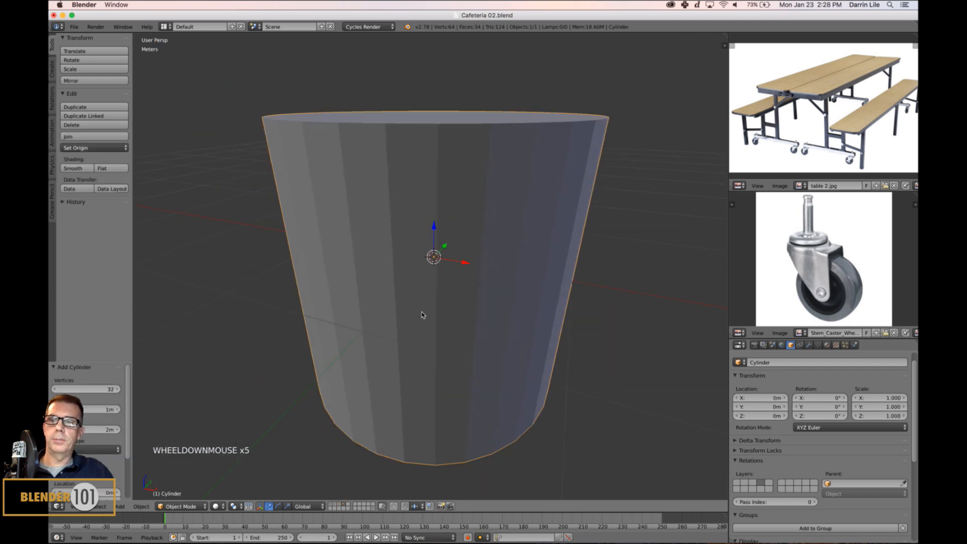
left_click_drag(105, 365, 104, 221)
double_click(97, 241)
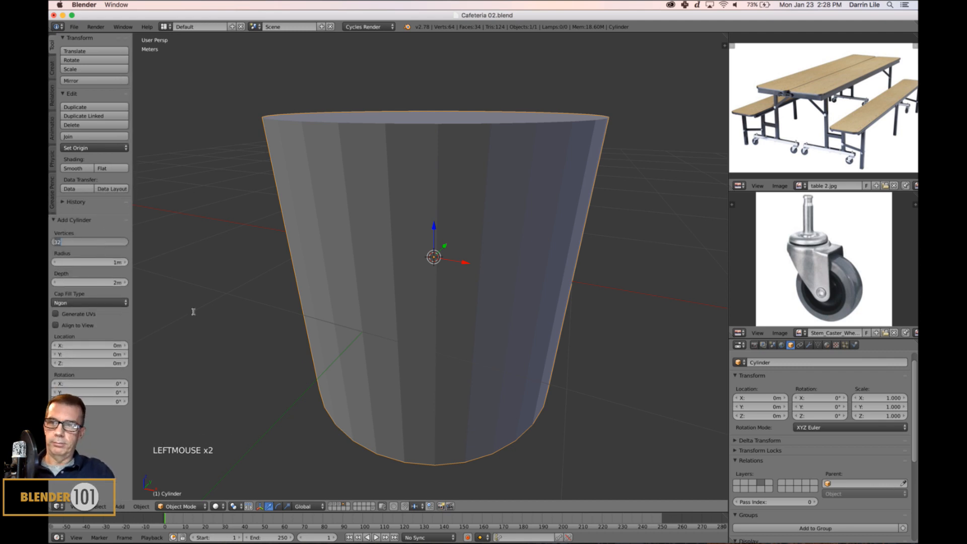
type("16")
key("Return")
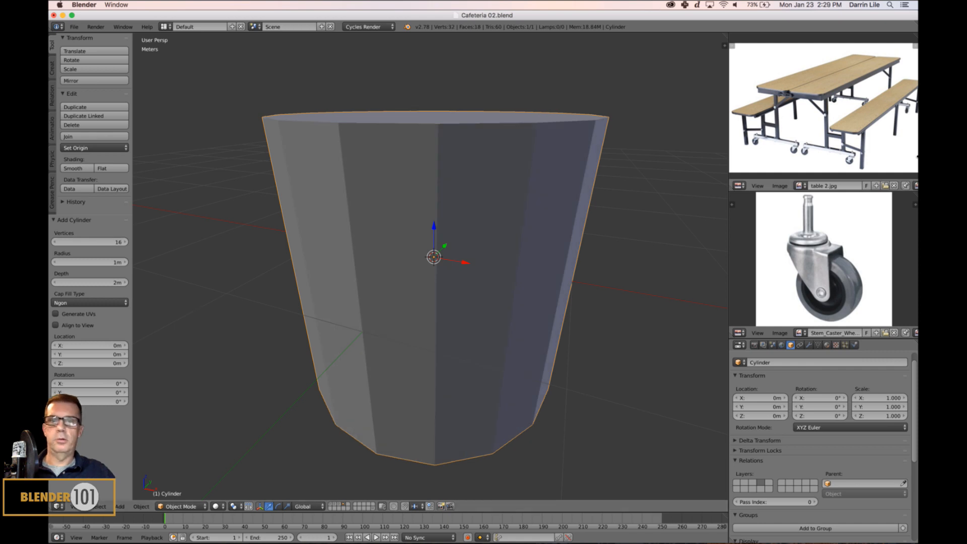
left_click(93, 303)
left_click(94, 303)
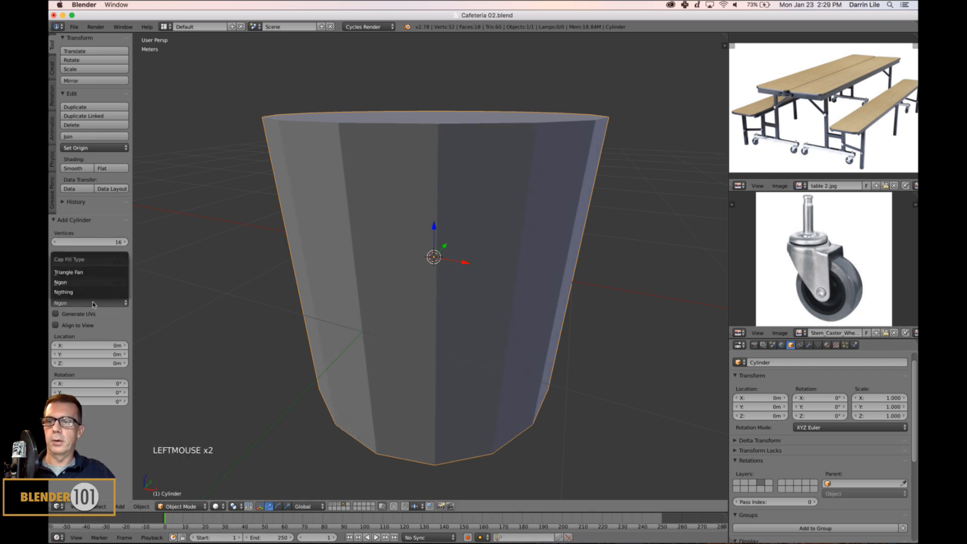
left_click(68, 272)
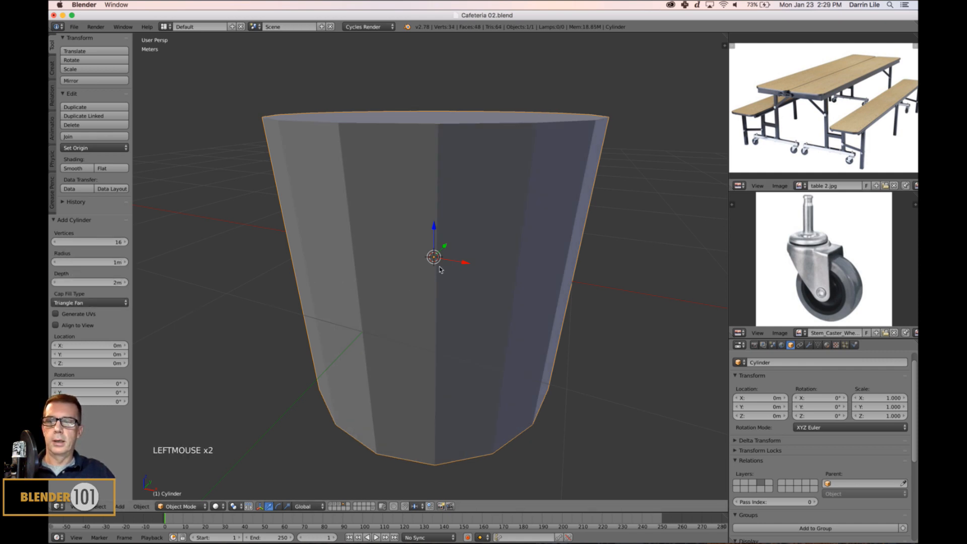
- Rotate the cylinder 90° about the X axis and scale it down uniformly to about 0.129
scroll(441, 270, "down", 4)
middle_click_drag(444, 271, 467, 270)
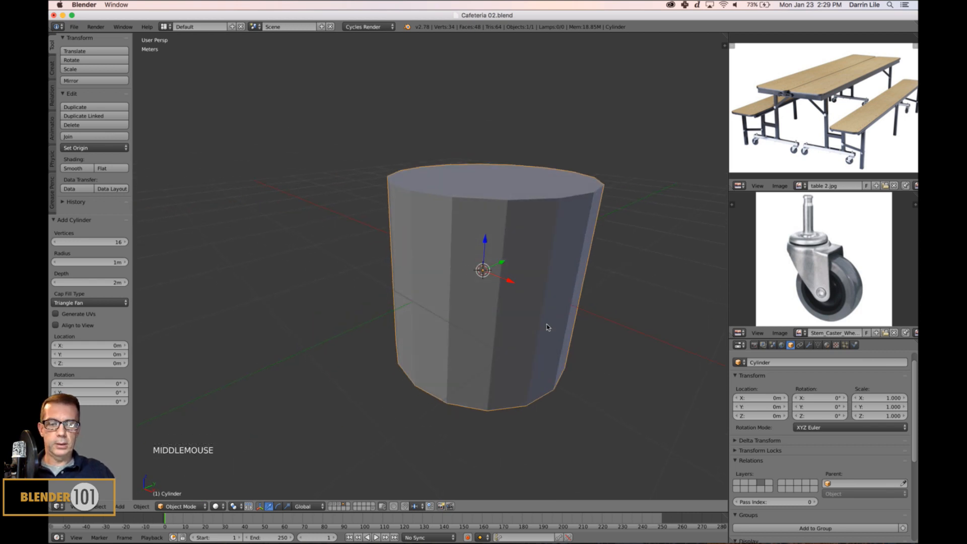
type("rx90")
key("Return")
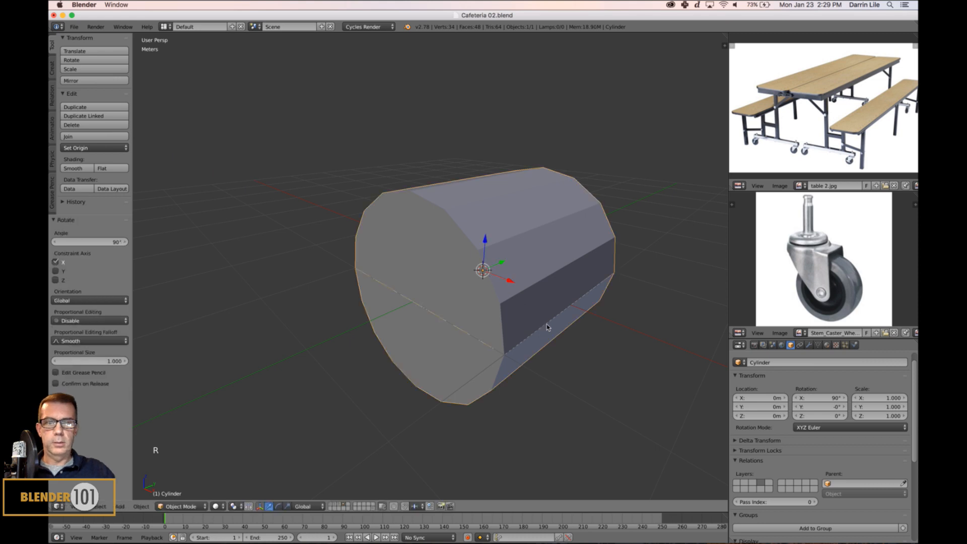
key("s")
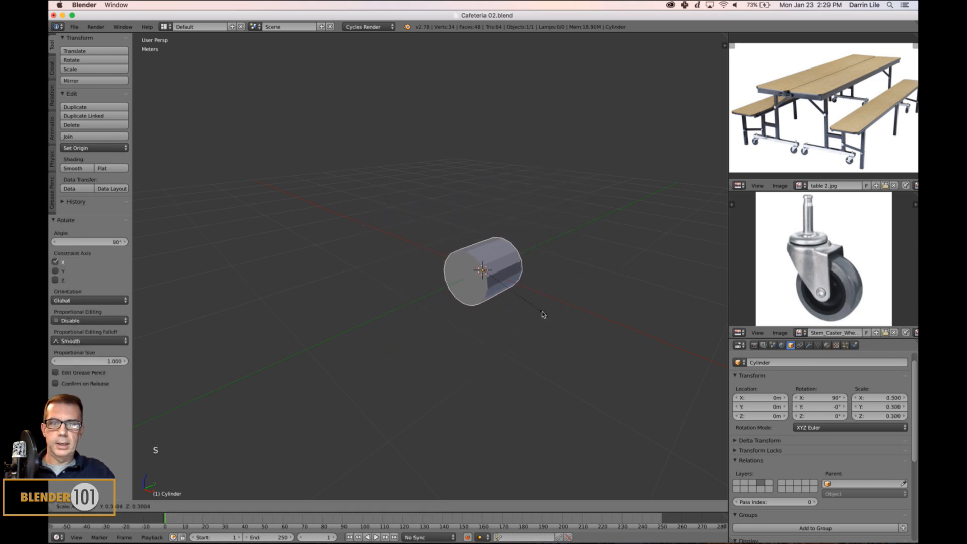
left_click(510, 288)
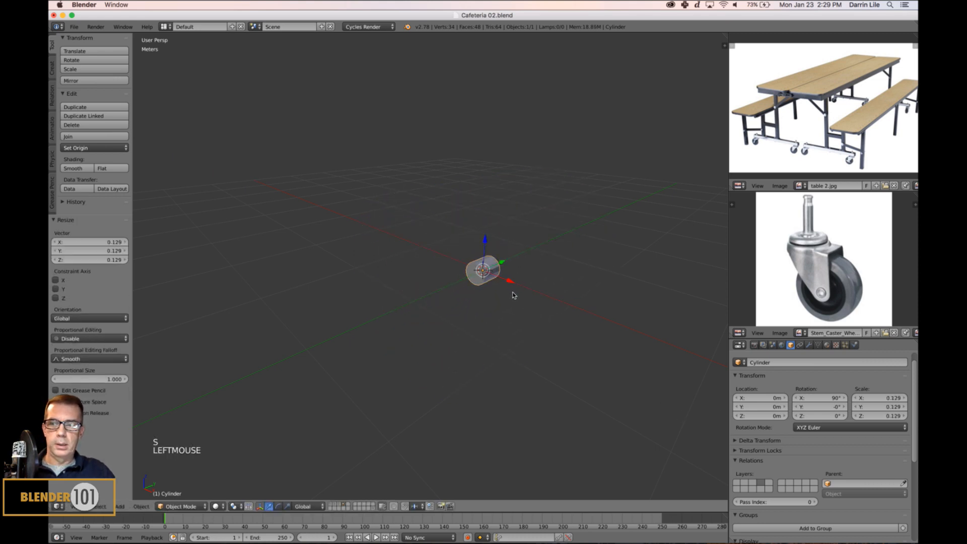
- Flatten the cylinder along the Y axis by a factor of about 0.275 to form the wheel disc
scroll(512, 291, "up", 5)
key("KP_Decimal")
scroll(615, 321, "down", 5)
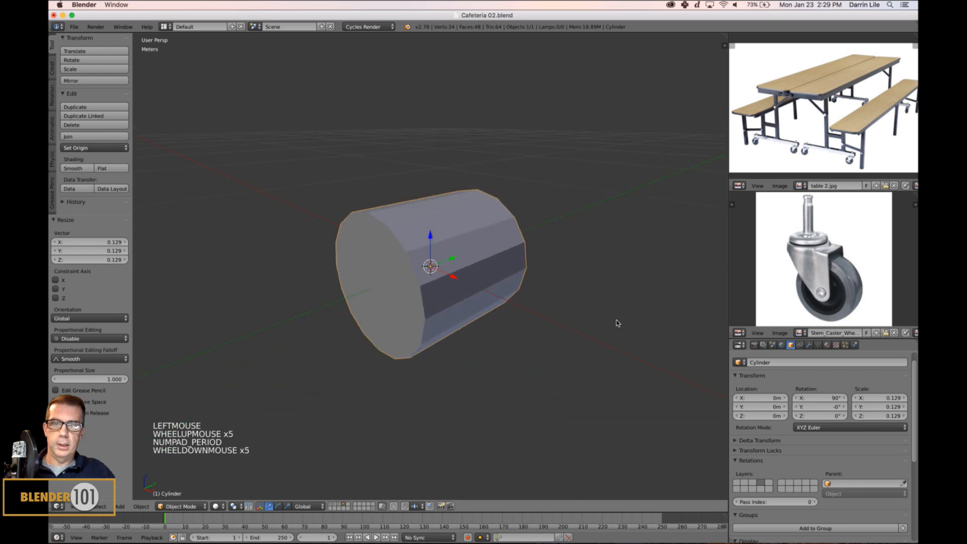
middle_click_drag(615, 321, 608, 326)
key("s")
key("s")
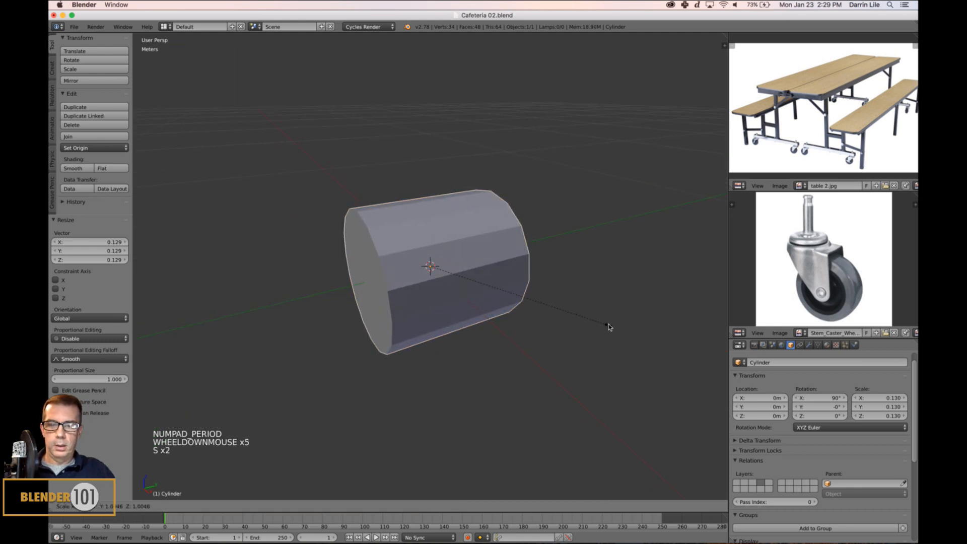
key("s")
key("y")
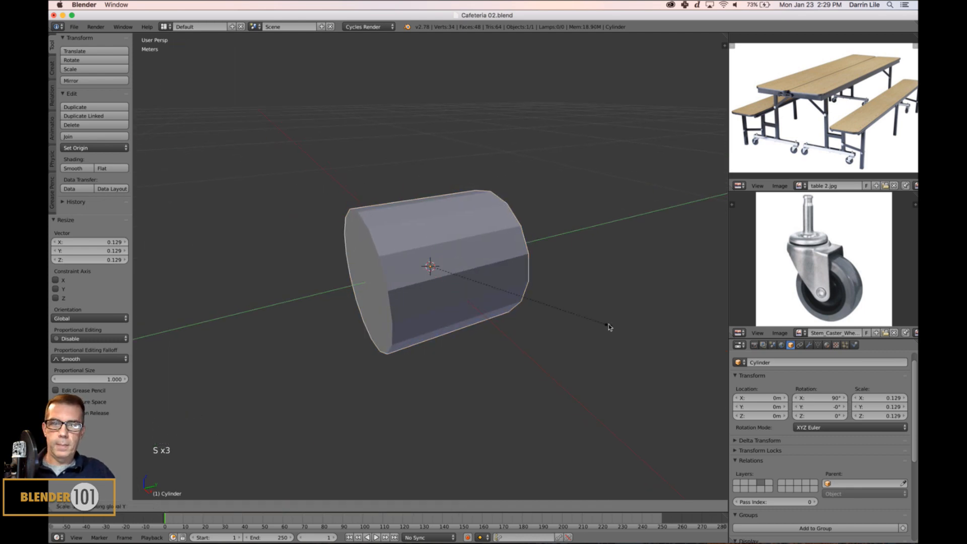
left_click(482, 265)
- Raise the wheel about 13 cm along Z and thicken it along Y by a factor of about 1.043
middle_click_drag(482, 265, 514, 298)
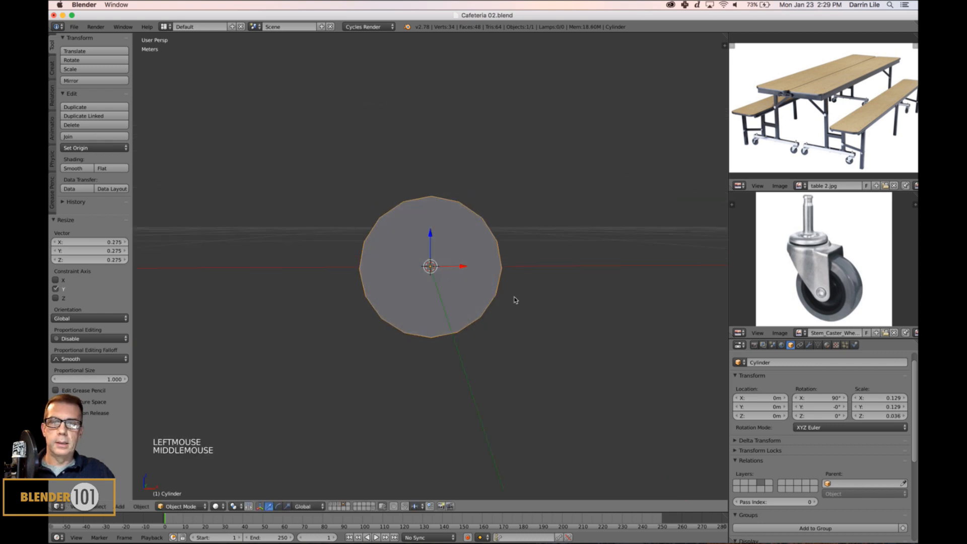
middle_click_drag(469, 260, 446, 250)
left_click_drag(430, 238, 475, 225)
scroll(524, 254, "down", 3)
mouse_move(564, 280)
middle_mouse_down()
mouse_move(576, 287)
mouse_move(515, 280)
mouse_move(597, 286)
mouse_move(566, 291)
middle_mouse_up()
key("s")
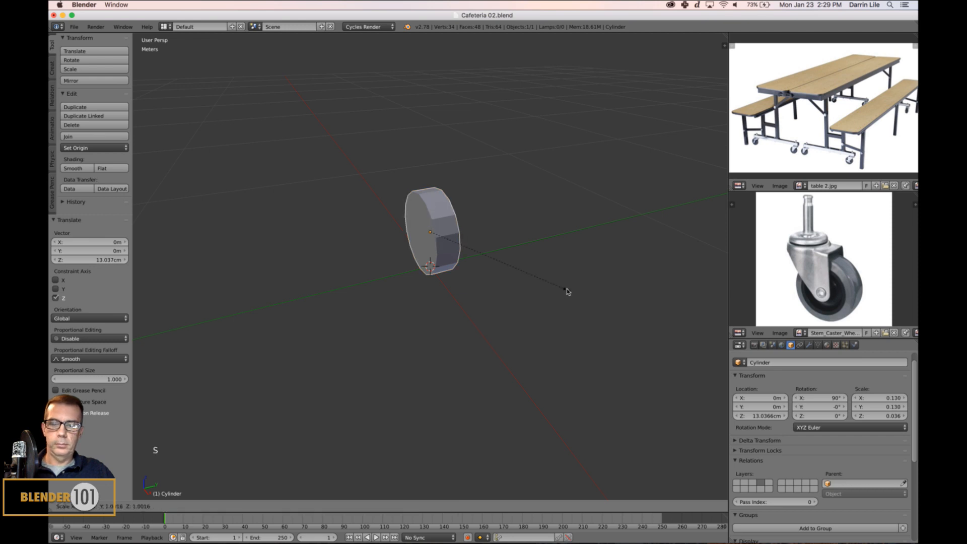
middle_click(572, 288)
left_click(574, 288)
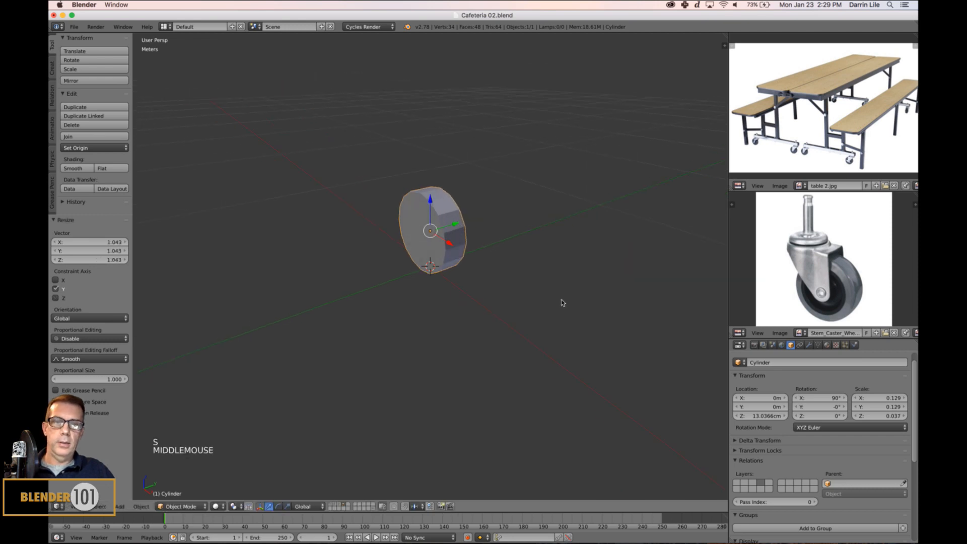
- Add a second cylinder with 12 vertices at the 3D cursor
middle_click_drag(563, 303, 593, 338)
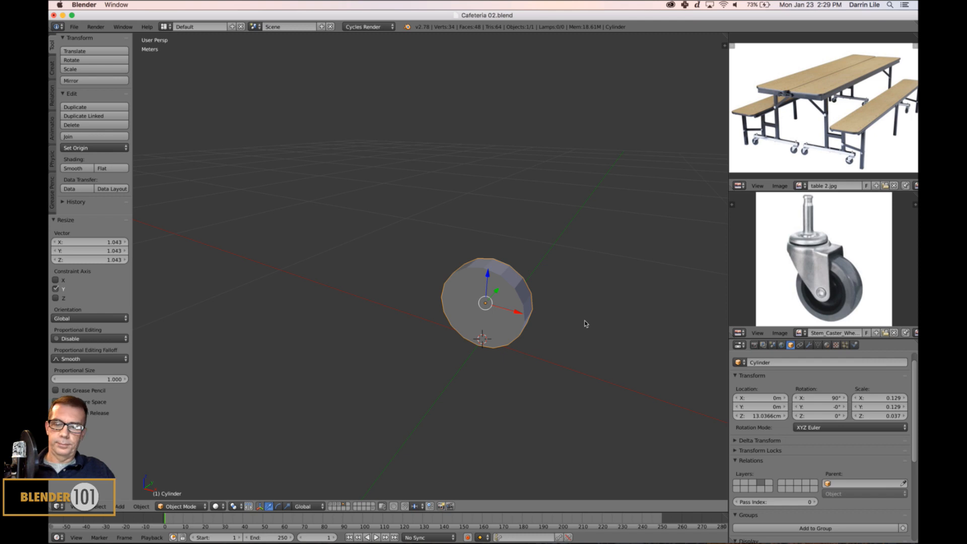
key("shift+a")
mouse_move(585, 321)
left_click(627, 368)
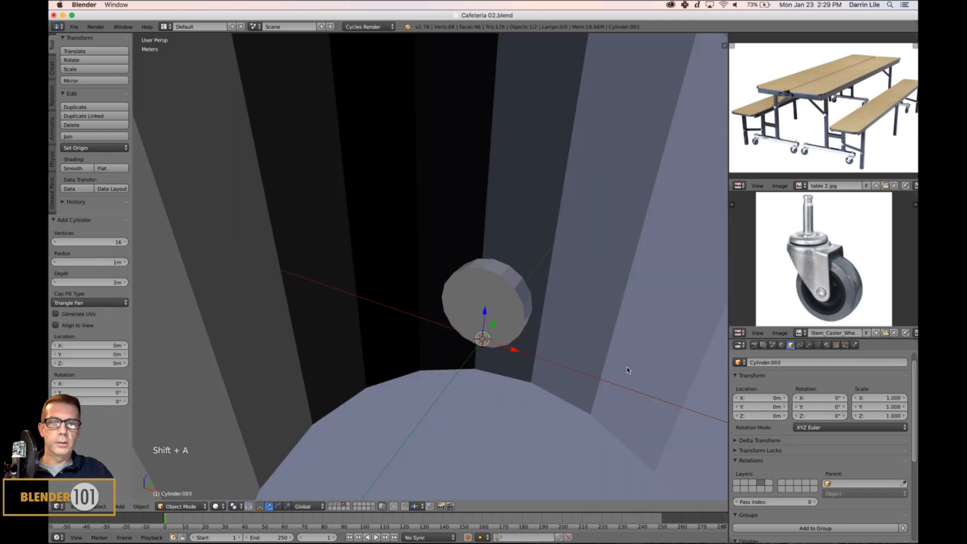
scroll(523, 330, "down", 6)
left_click(94, 242)
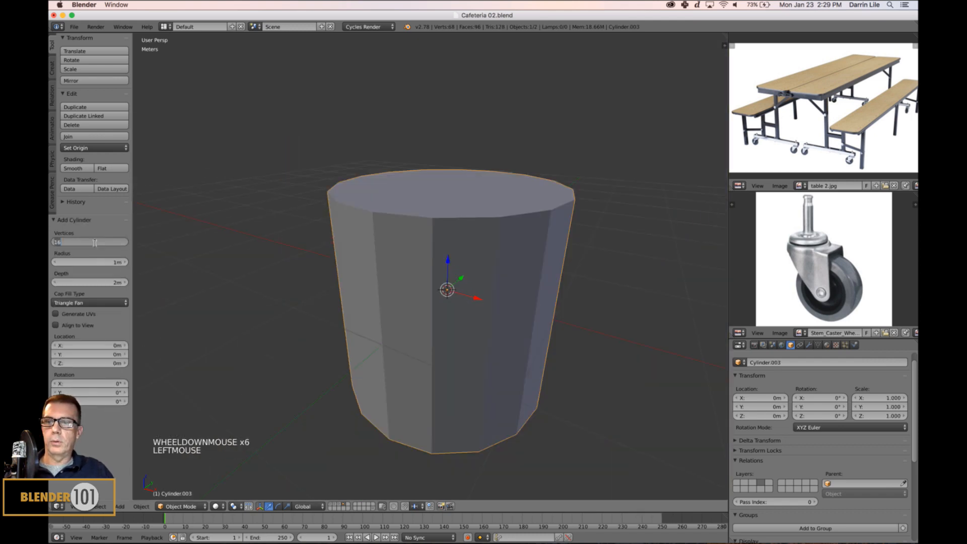
type("12")
key("Return")
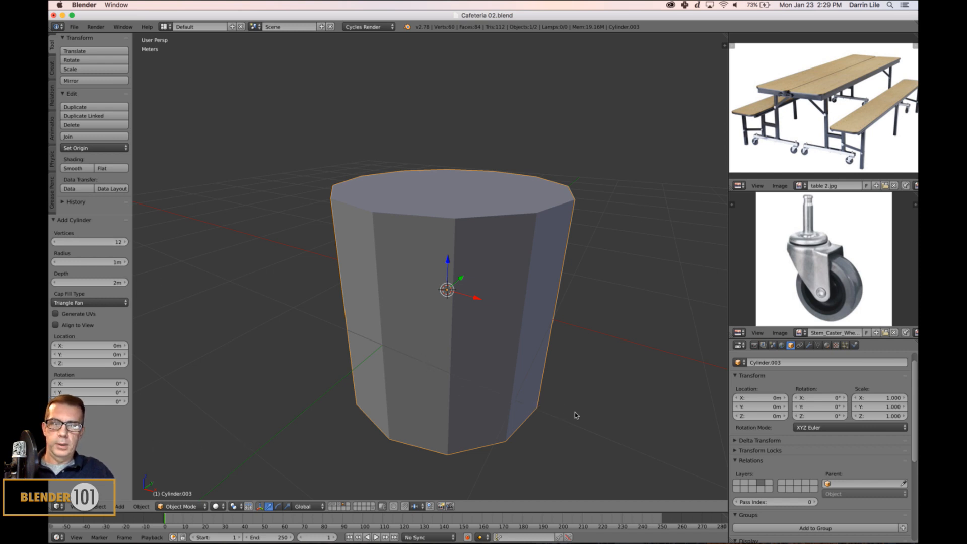
- Scale the new cylinder to about 0.111 and, in front orthographic wireframe view, move it to about X -13.3 cm, Z 26.7 cm
key("s")
left_click(455, 297)
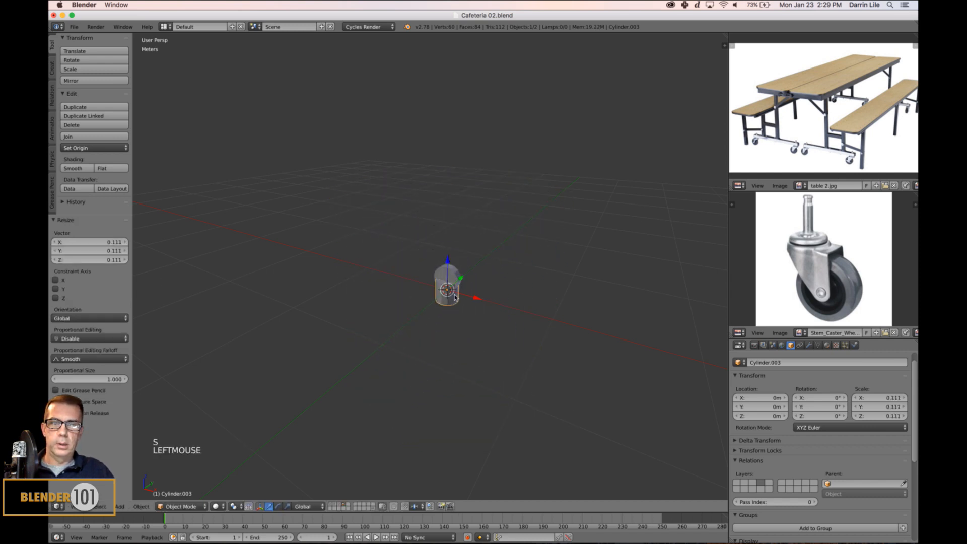
key("KP_3")
key("KP_1")
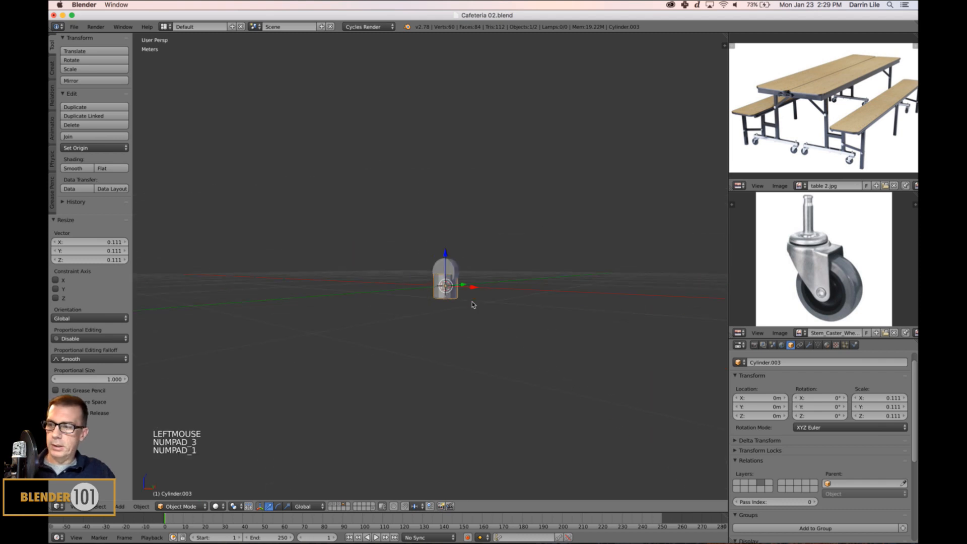
key("KP_5")
key("z")
scroll(474, 305, "up", 5)
middle_click_drag(496, 310, 548, 366, "shift")
key("g")
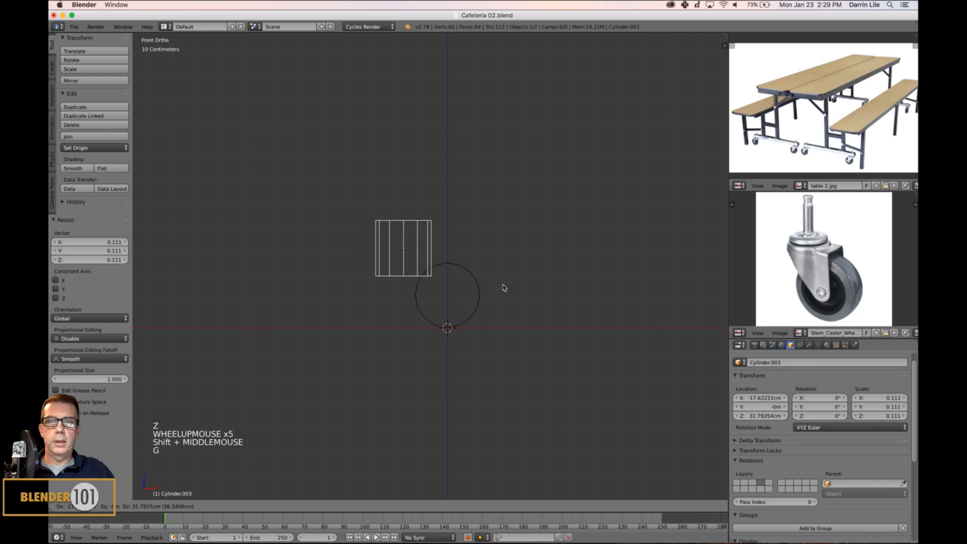
left_click(514, 301)
- Shrink the 12-sided cylinder to about 0.071 and shift it about 6 cm along X toward the wheel's centre line
key("s")
key("s")
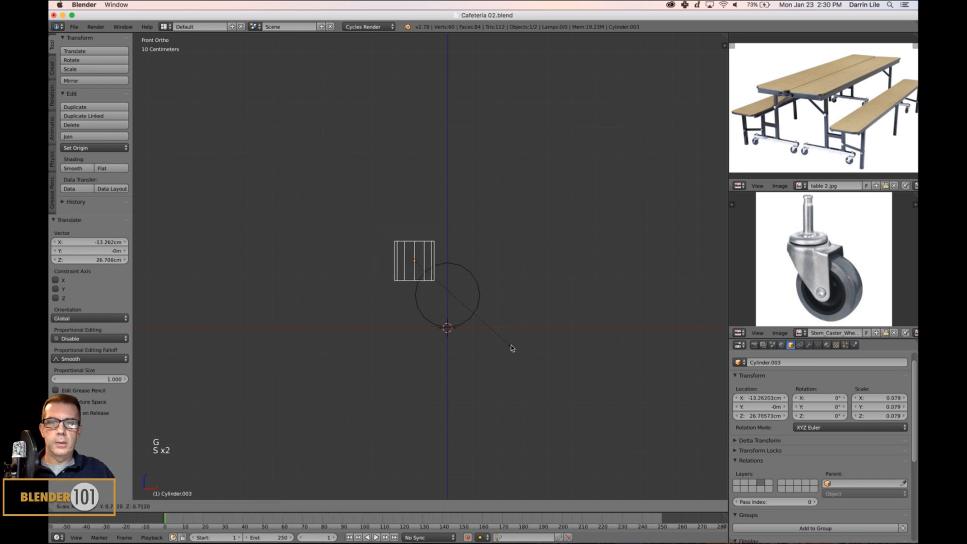
left_click(501, 342)
mouse_move(449, 264)
left_mouse_down()
mouse_move(476, 259)
mouse_move(463, 257)
left_mouse_up()
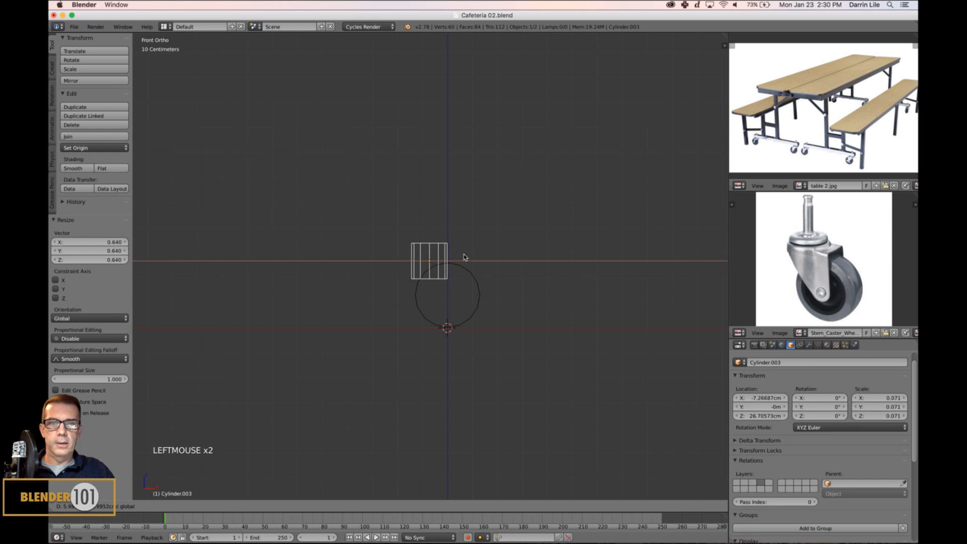
left_click(464, 256)
- Enlarge the 12-sided cylinder to about 0.080 and reposition it at about X -10.5 cm, Z 21.4 cm
scroll(466, 261, "up", 3)
middle_click_drag(469, 274, 533, 284, "shift")
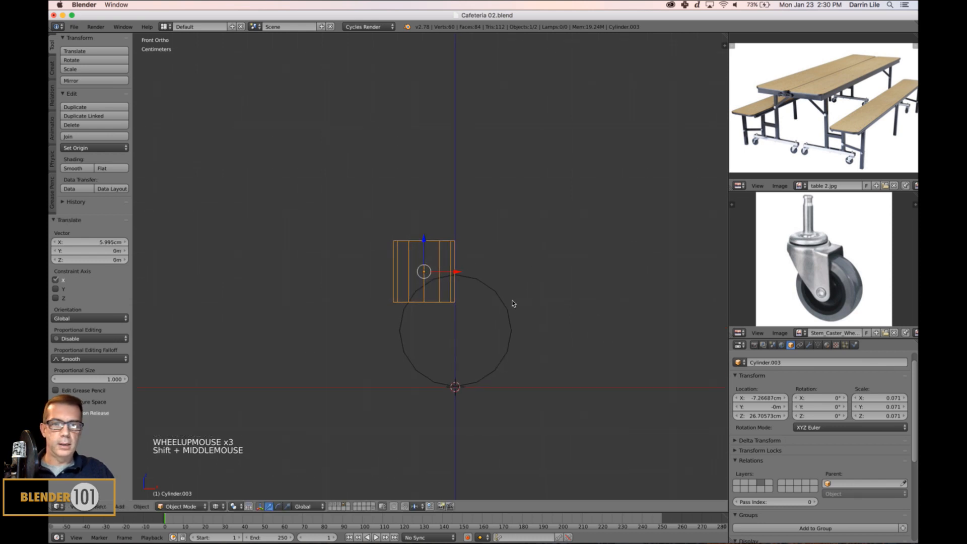
key("s")
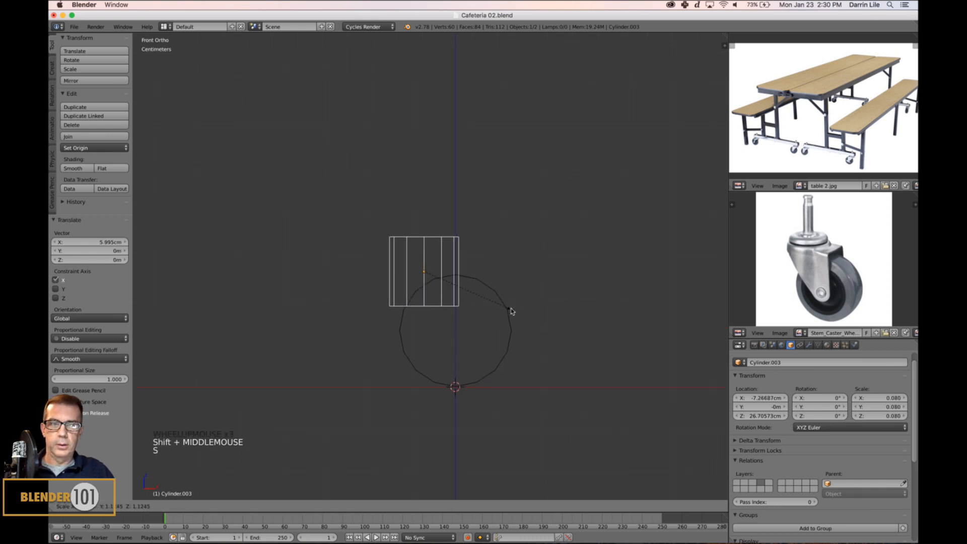
left_click(512, 310)
left_click_drag(460, 272, 449, 272)
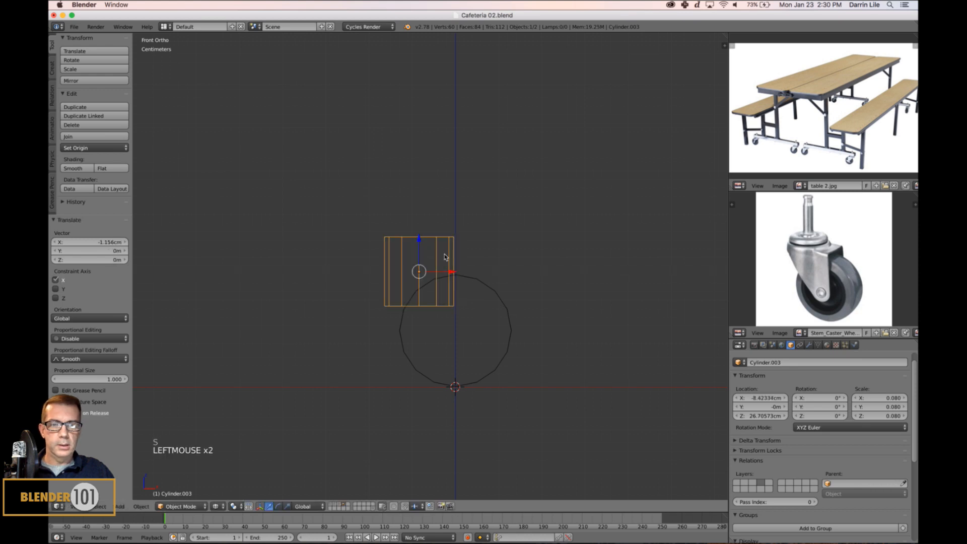
left_click(558, 226)
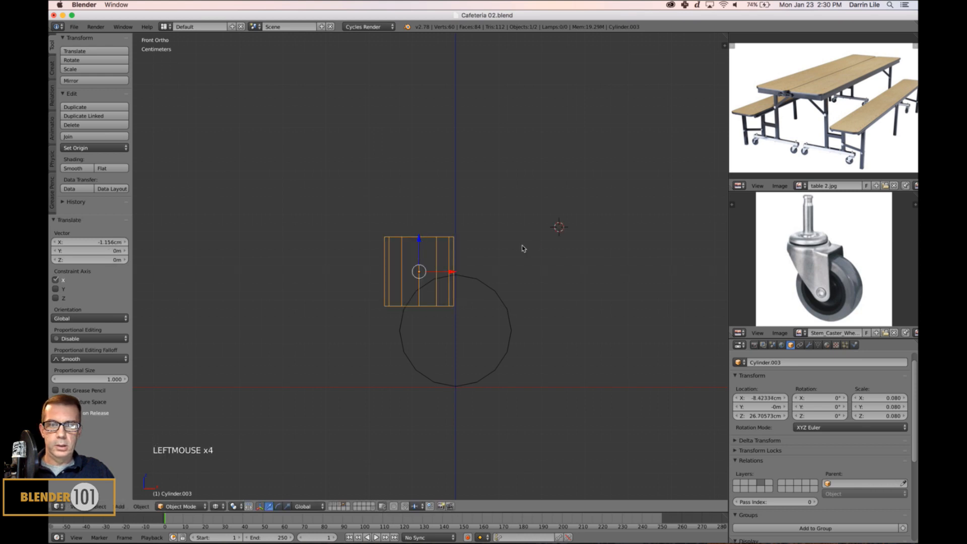
left_click_drag(418, 239, 421, 263)
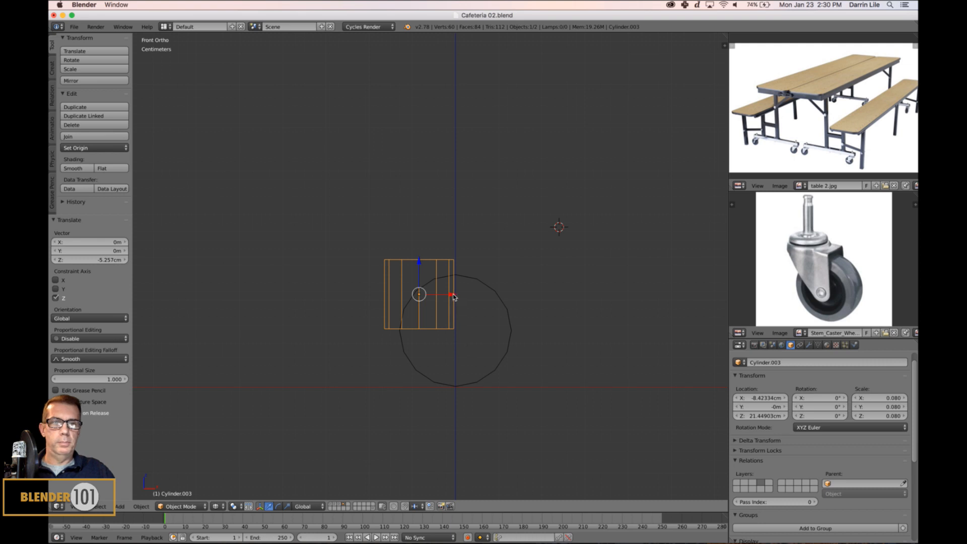
left_click_drag(452, 295, 442, 295)
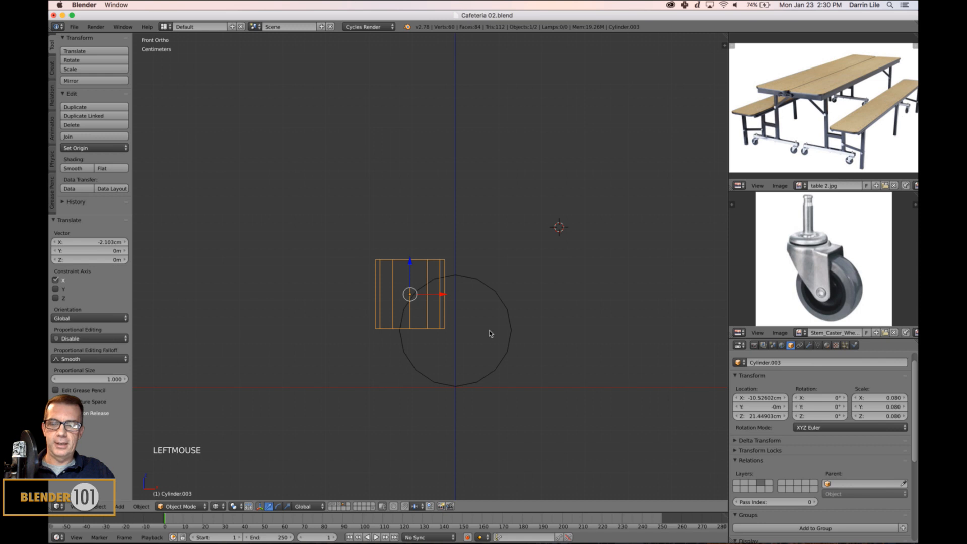
- Narrow the cylinder to about 0.069 in X and Y only, and nudge it to about X -10.7 cm, Z 22.2 cm
key("s")
key("shift+z")
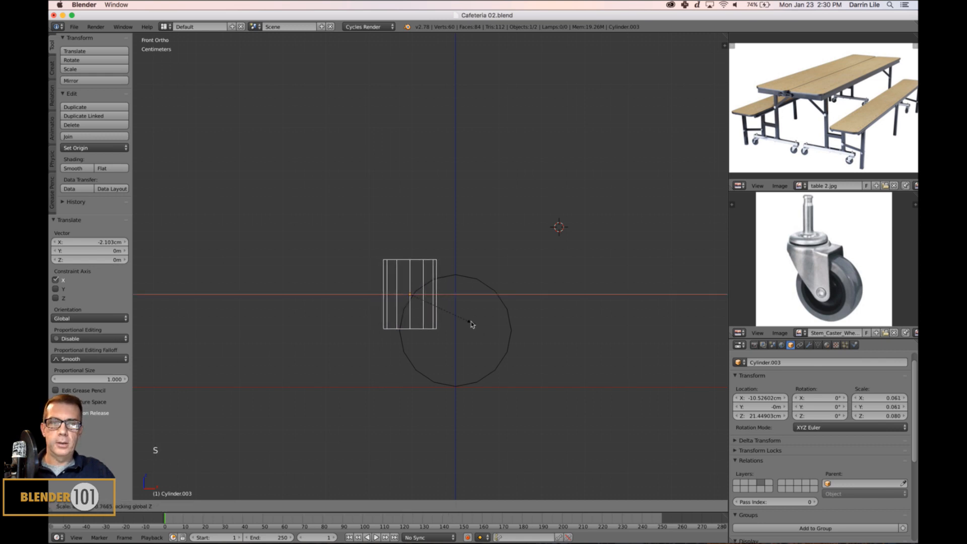
left_click(476, 325)
left_click_drag(448, 298, 444, 299)
left_click(444, 298)
left_click_drag(409, 260, 409, 257)
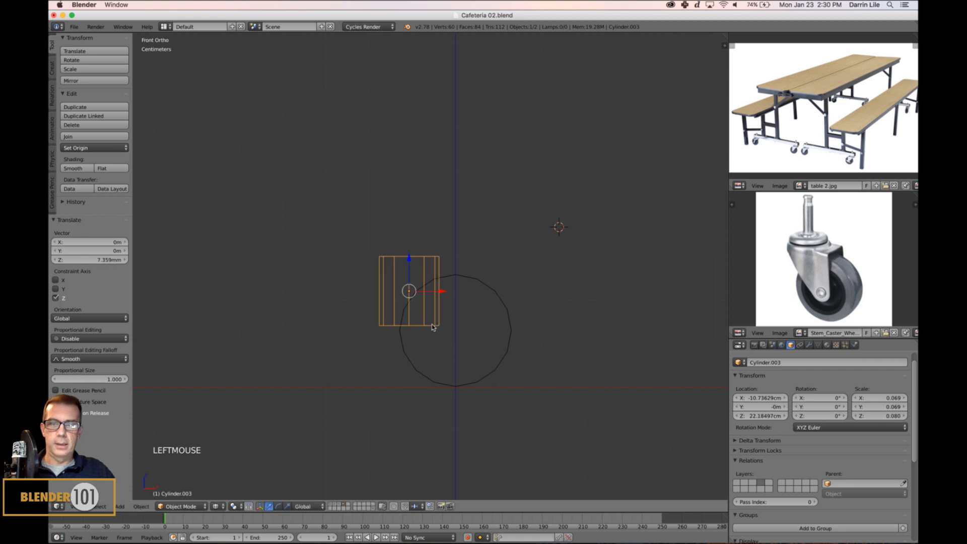
- In Edit Mode, move the 12-sided cylinder's bottom vertices straight down along Z to below the wheel's centre, and deselect everything
key("Tab")
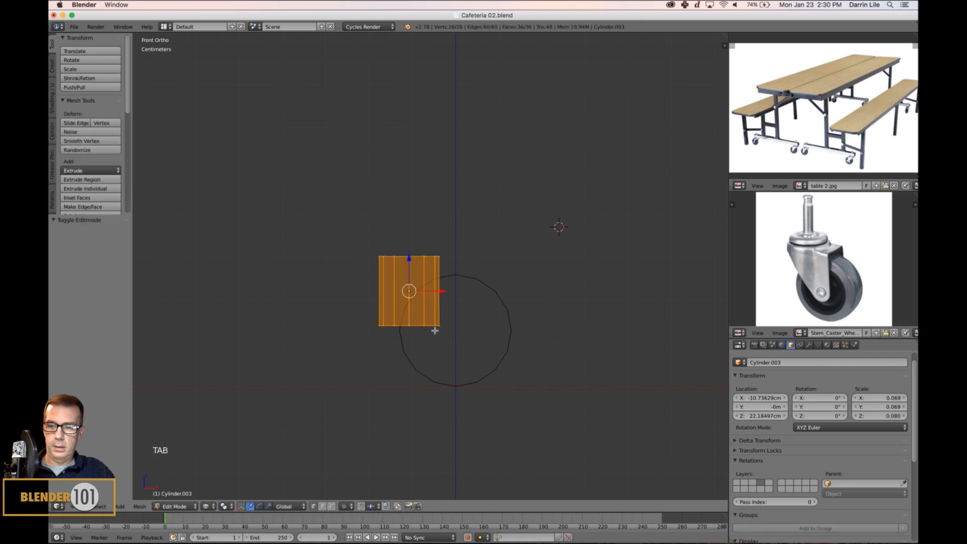
key("a")
key("a")
key("b")
left_click_drag(346, 299, 485, 371)
left_click_drag(406, 295, 409, 331)
key("a")
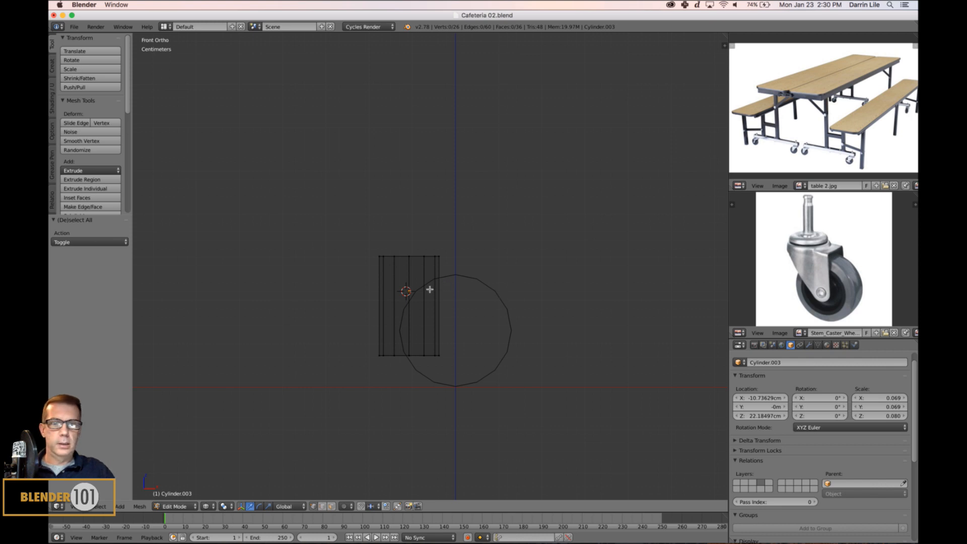
- Lower the cylinder's top vertices about 1.7 cm along Z
scroll(431, 294, "up", 3)
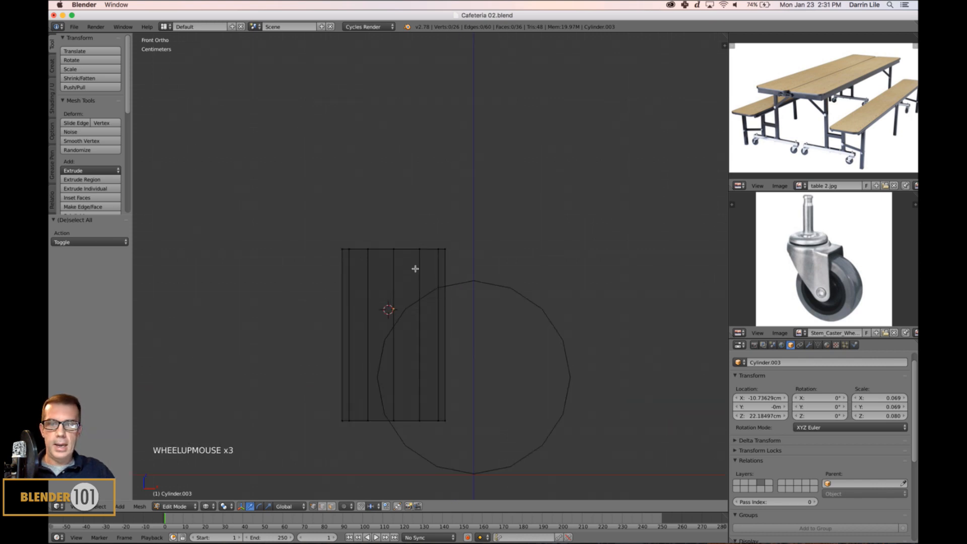
key("b")
left_click_drag(334, 216, 518, 298)
left_click_drag(395, 227, 393, 239)
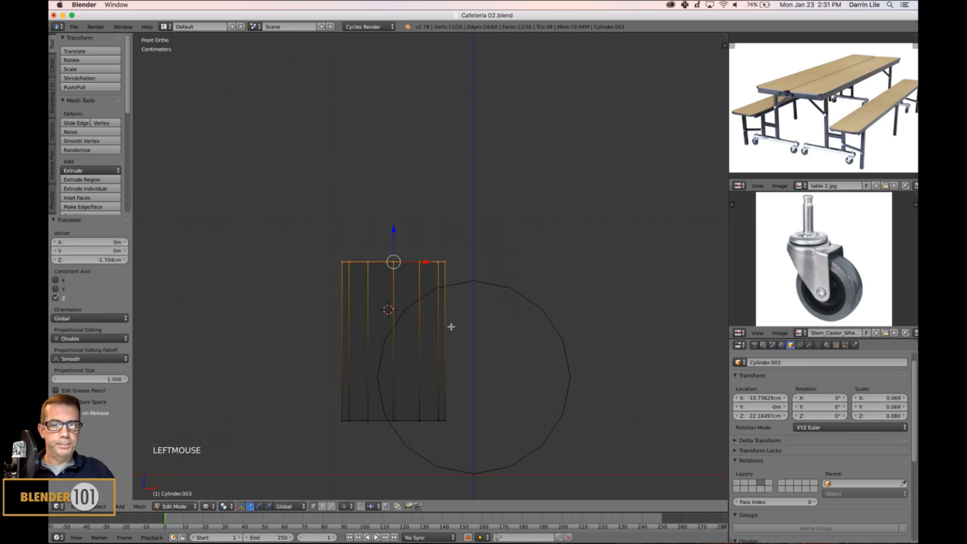
- Add two edge loops around the cylinder just below its top, slid to factors of about -0.860 and -0.898
key("ctrl+r")
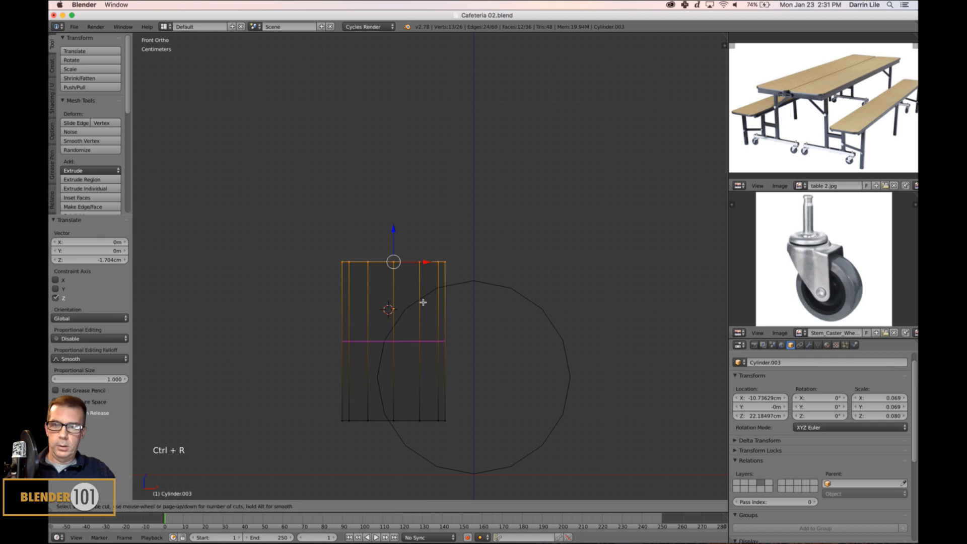
left_click(422, 302)
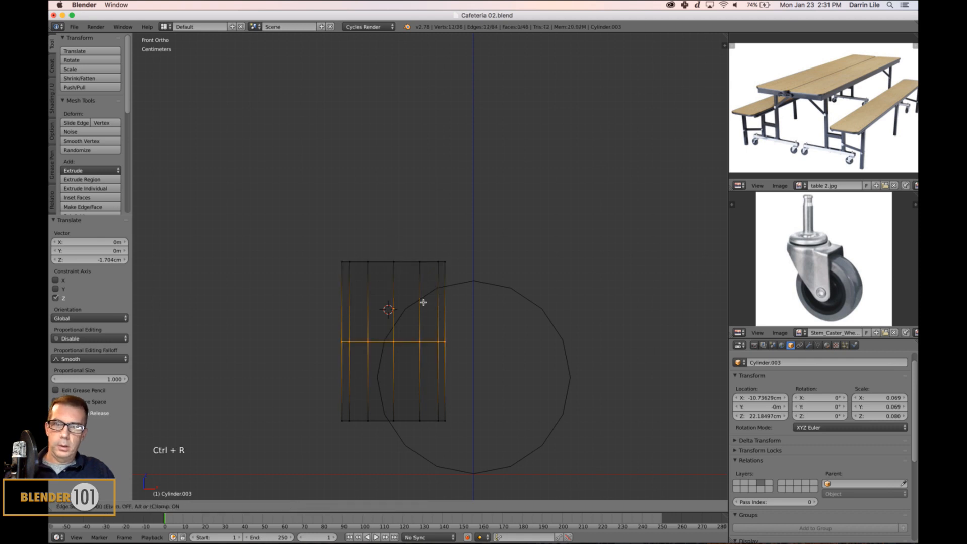
left_click(444, 247)
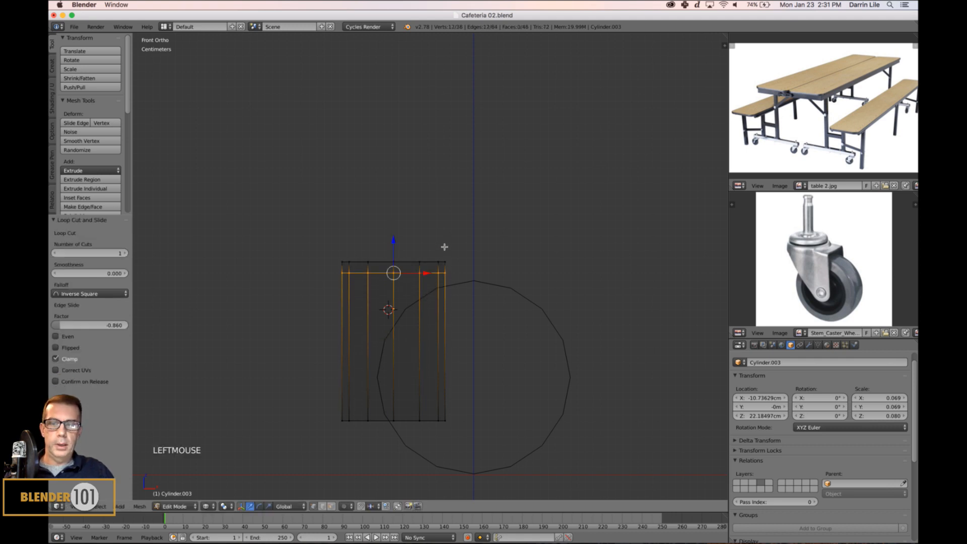
key("ctrl+r")
left_click(418, 295)
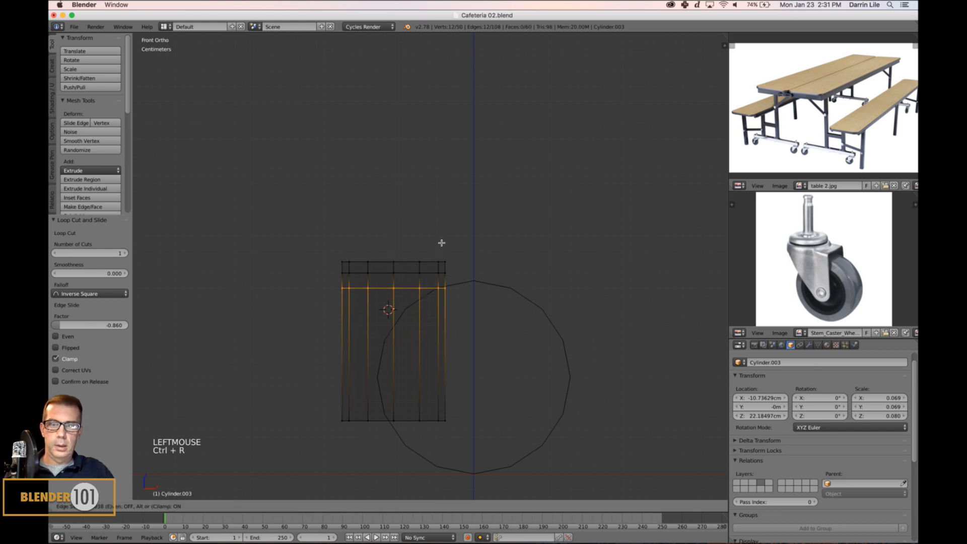
left_click(454, 282)
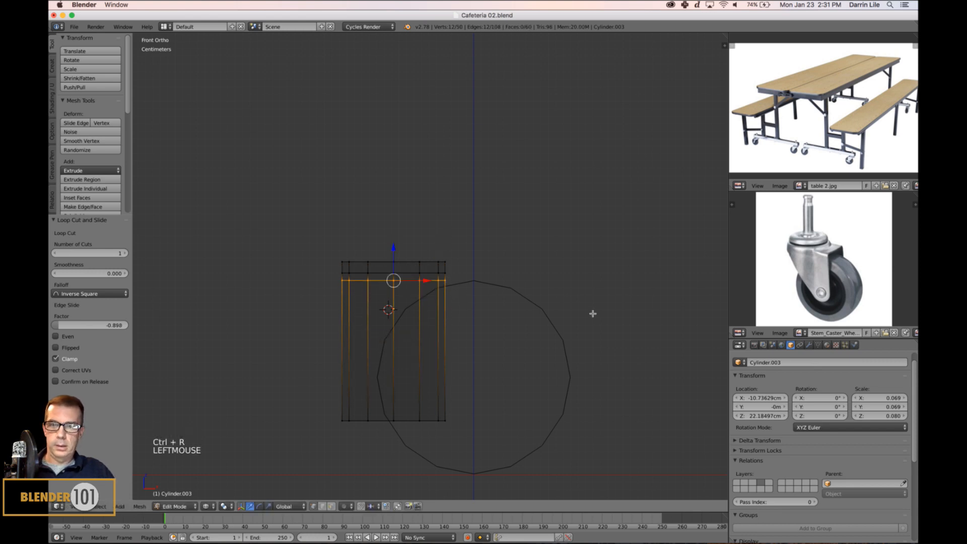
- Extrude the four wheel-facing faces of the lower narrow band and the long face beneath each end about 4.9 cm along X
key("z")
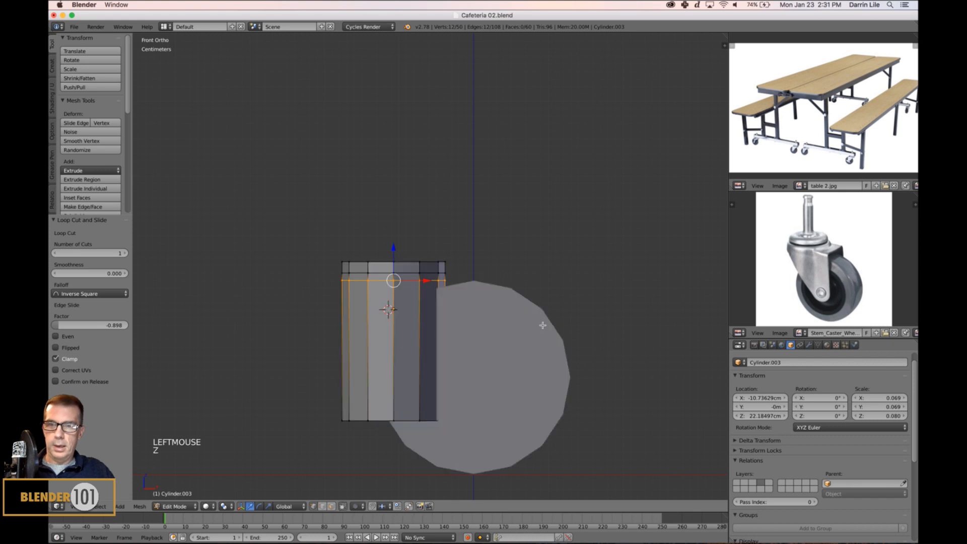
middle_click_drag(542, 324, 492, 331)
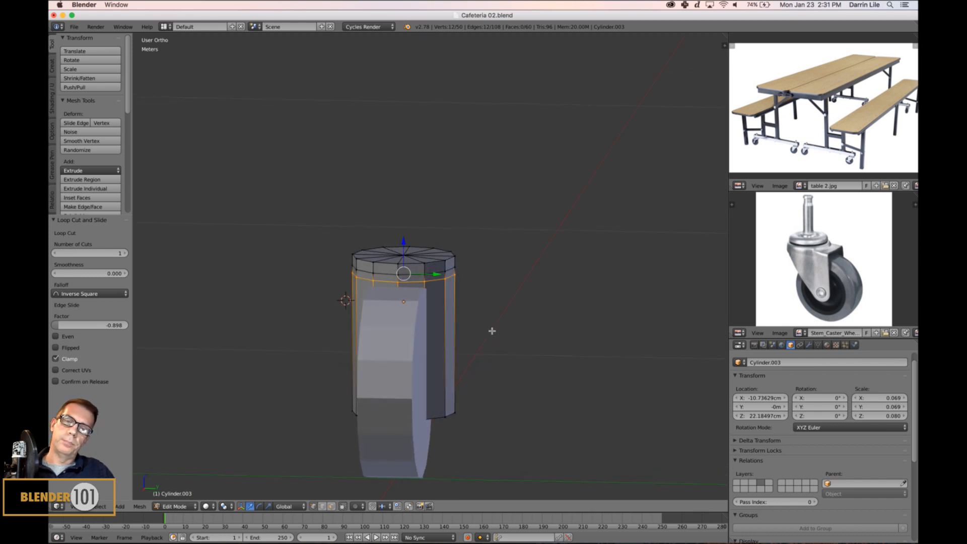
key("ctrl+Tab")
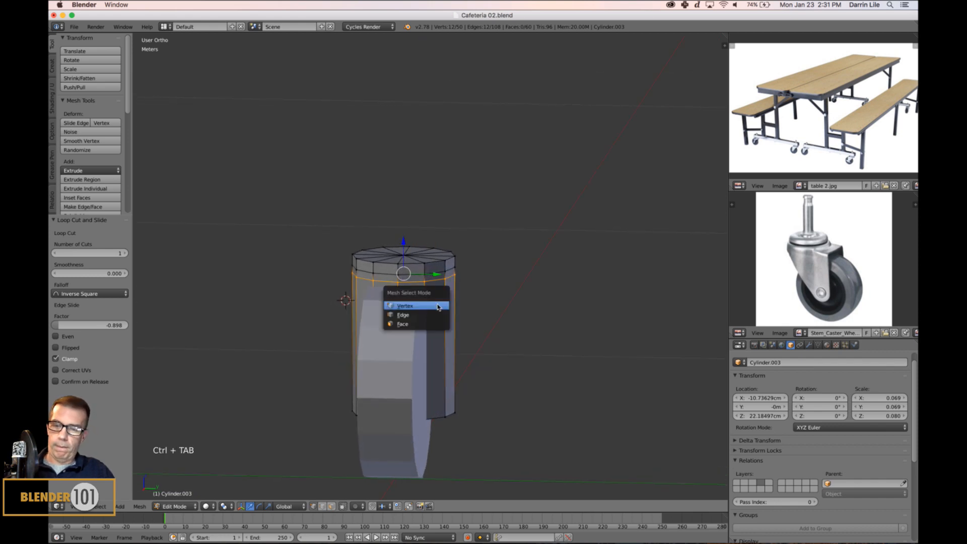
left_click(423, 324)
right_click(437, 292)
right_click(436, 280, "shift")
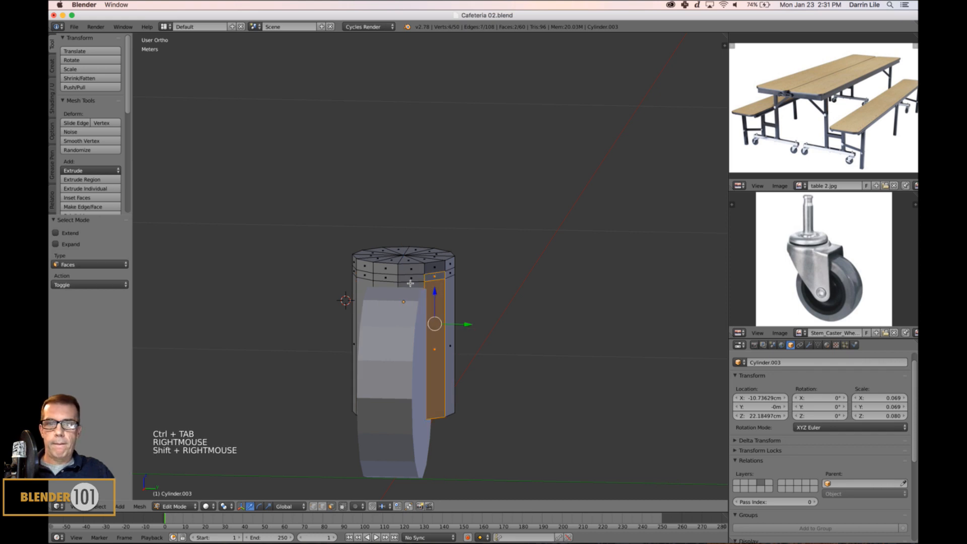
right_click(411, 281, "shift")
right_click(385, 281, "shift")
right_click(361, 280, "shift")
middle_click_drag(409, 334, 389, 327)
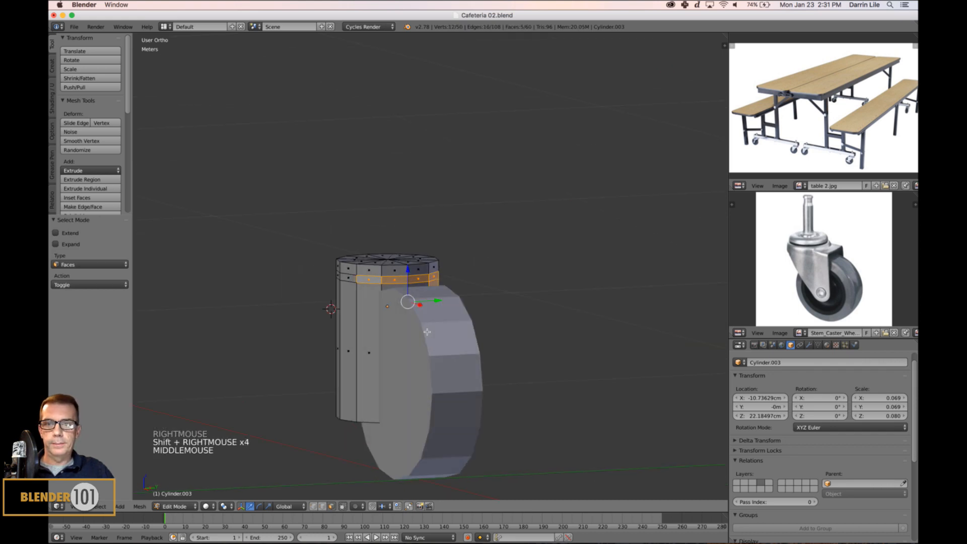
right_click(375, 333, "shift")
middle_click_drag(531, 345, 563, 343)
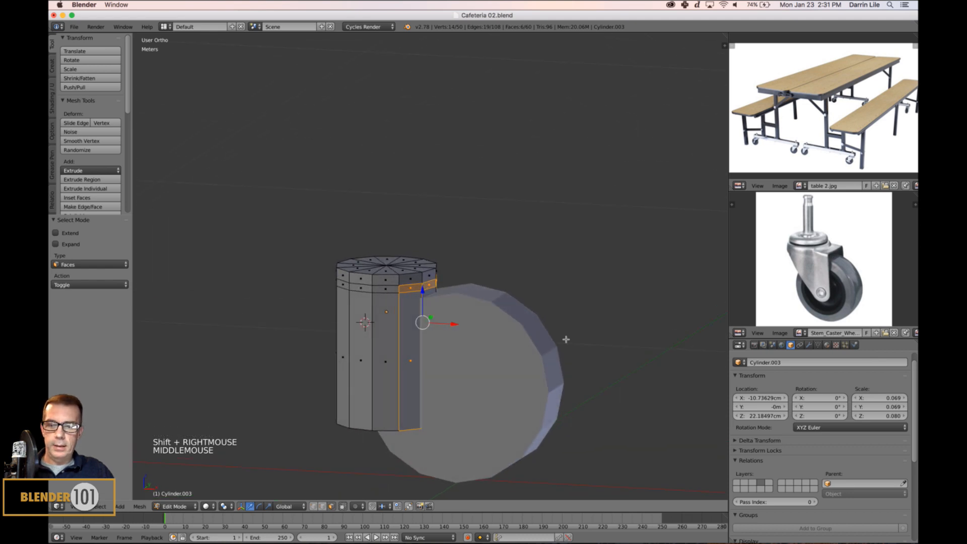
key("e")
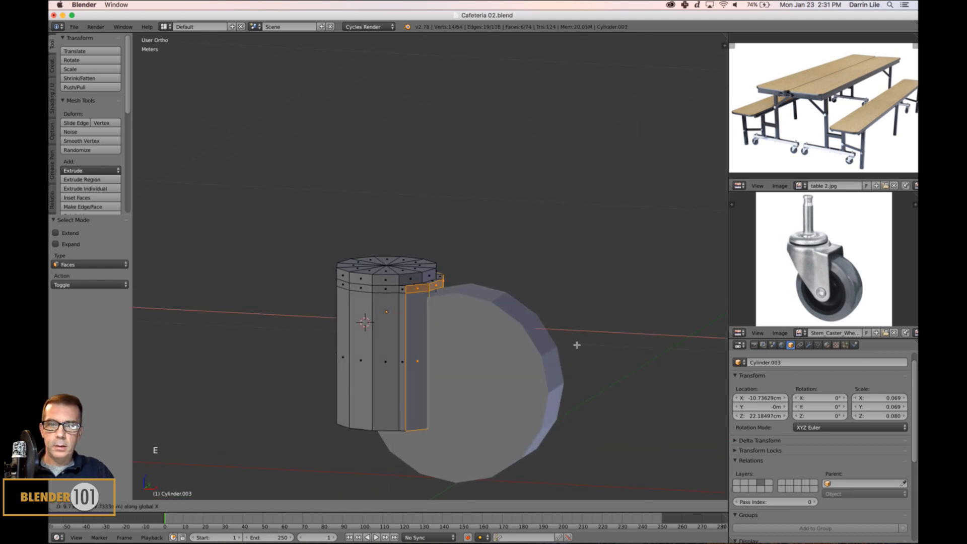
left_click(599, 370)
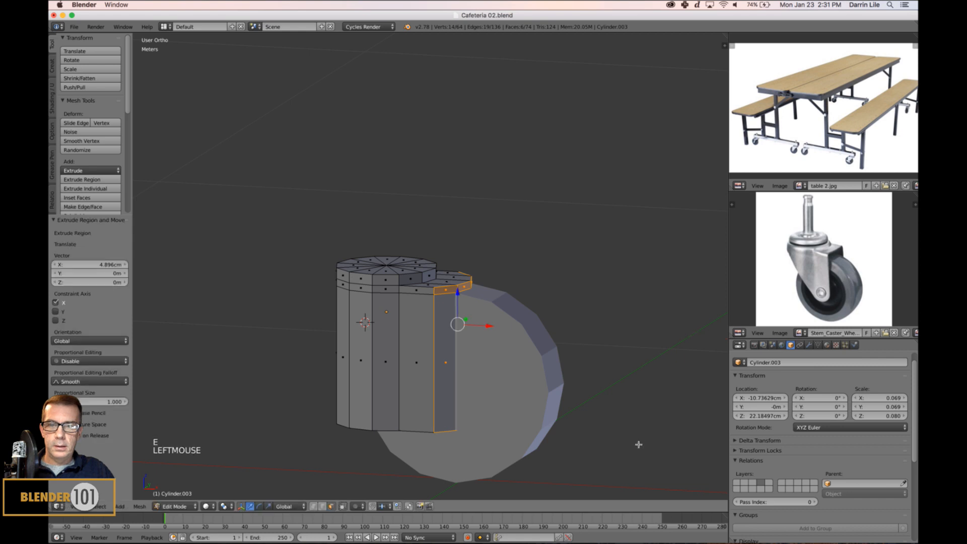
- Flatten the extruded faces along X by scaling them to about 0.009
key("s")
key("x")
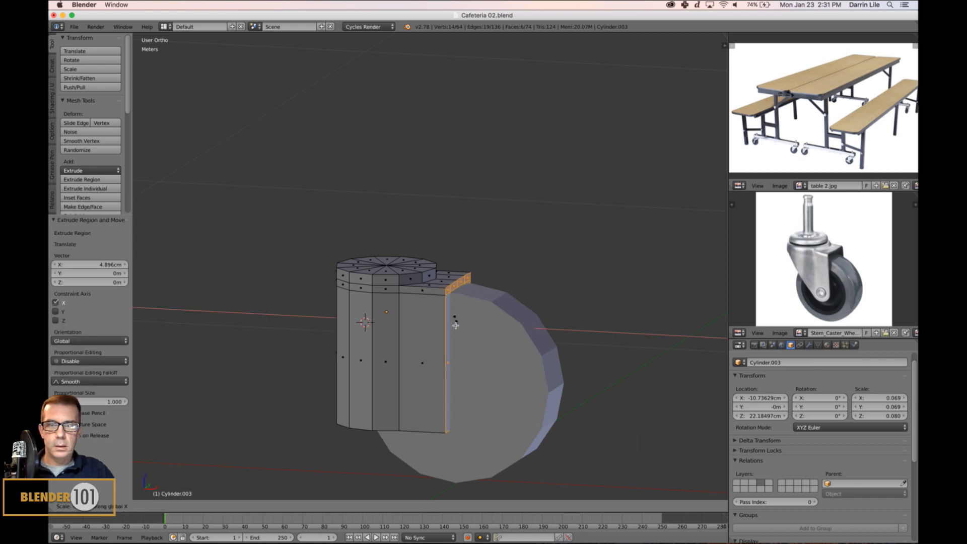
left_click(460, 328)
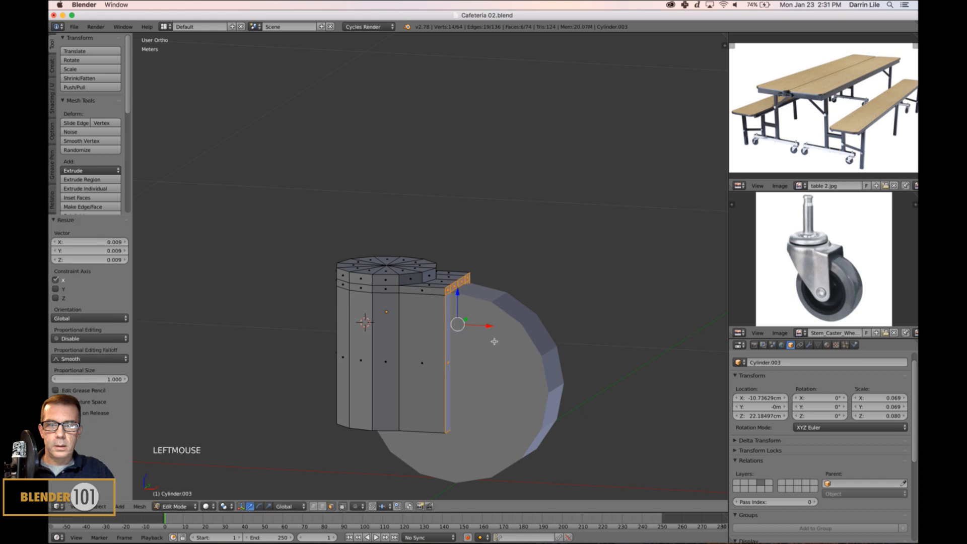
- Change to edge selection and select the inner vertical edges of the two extruded fork legs
middle_click_drag(494, 341, 468, 309)
scroll(468, 346, "up", 3)
key("z")
key("ctrl+Tab")
left_click(418, 311)
right_click(379, 338)
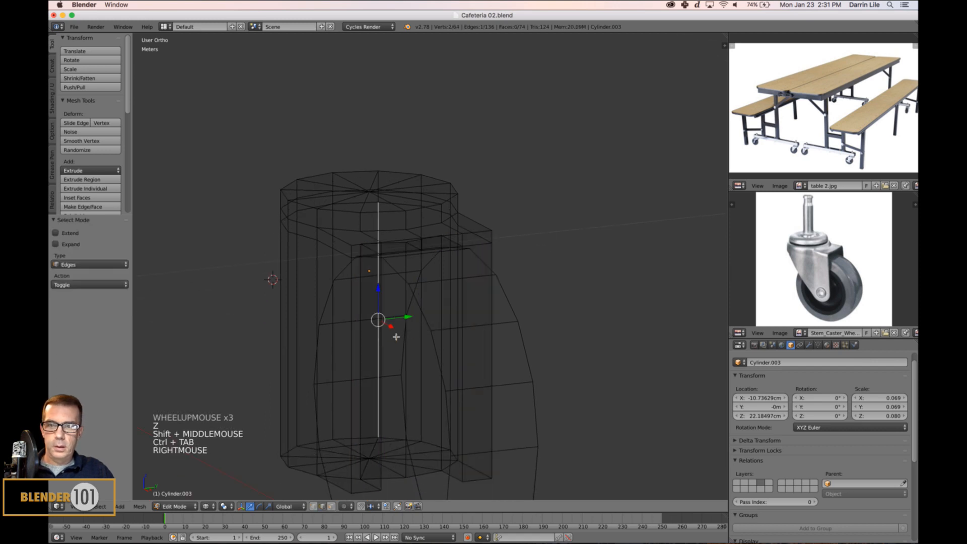
scroll(444, 333, "down", 4)
mouse_move(433, 334)
middle_mouse_down()
mouse_move(451, 327)
mouse_move(436, 327)
mouse_move(460, 342)
mouse_move(546, 352)
mouse_move(511, 352)
mouse_move(523, 364)
mouse_move(393, 298)
middle_mouse_up()
right_click(427, 329)
right_click(454, 323, "shift")
scroll(461, 338, "up", 4)
key("z")
scroll(533, 349, "down", 3)
scroll(530, 349, "down", 4)
scroll(526, 346, "up", 4)
- Isolate the fork in local view and spread the two legs' inner vertical edges apart along Y by a factor of about 1.378
key("Tab")
key("KP_Divide")
key("Tab")
right_click(391, 298)
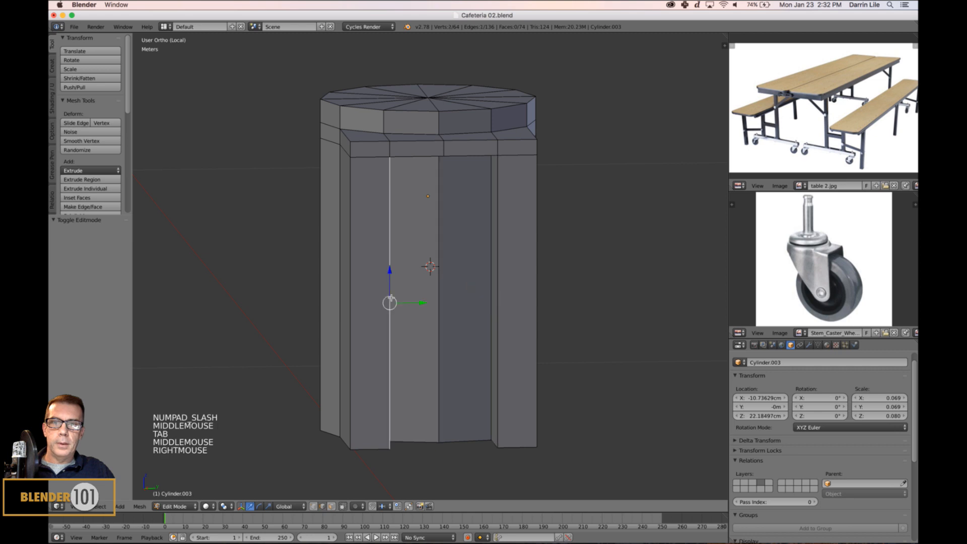
right_click(498, 300, "shift")
middle_click_drag(499, 309, 506, 321)
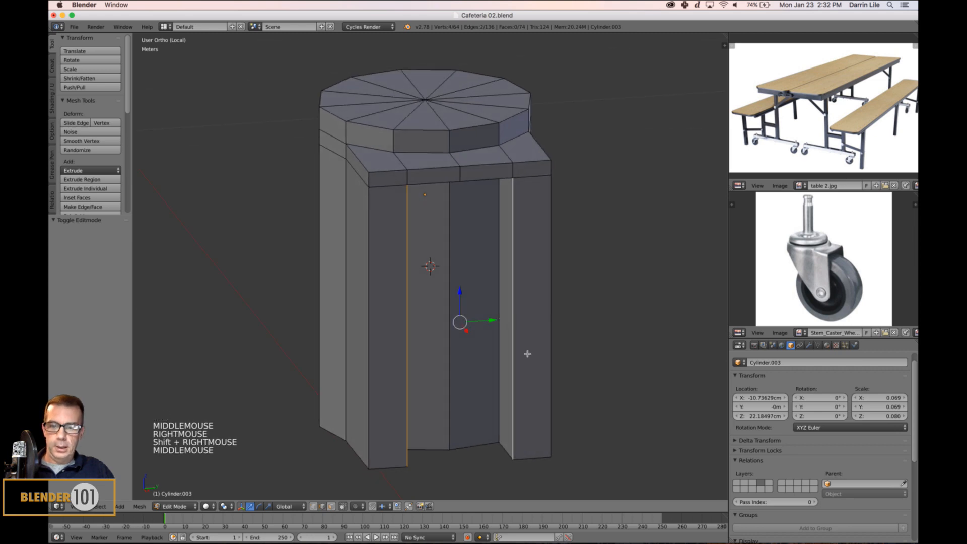
key("s")
key("s")
key("y")
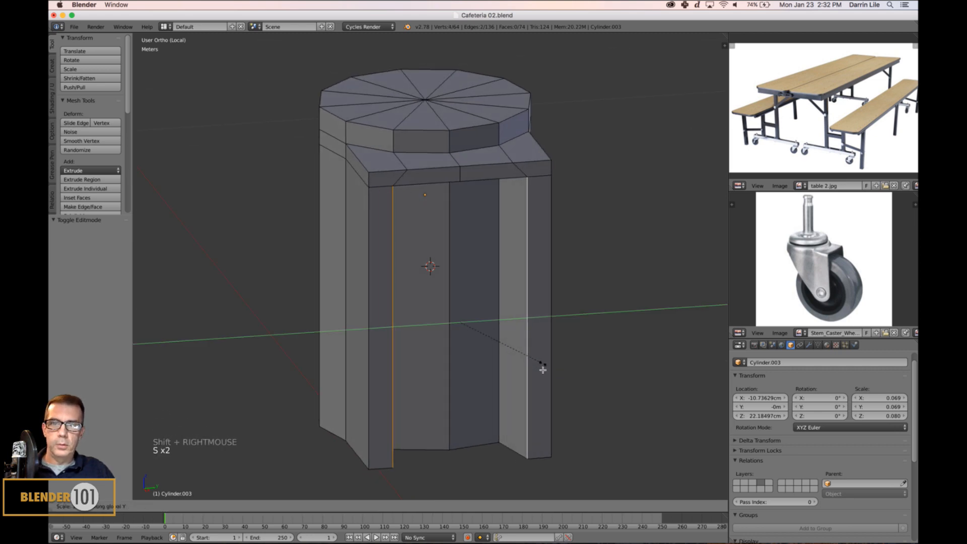
left_click(548, 374)
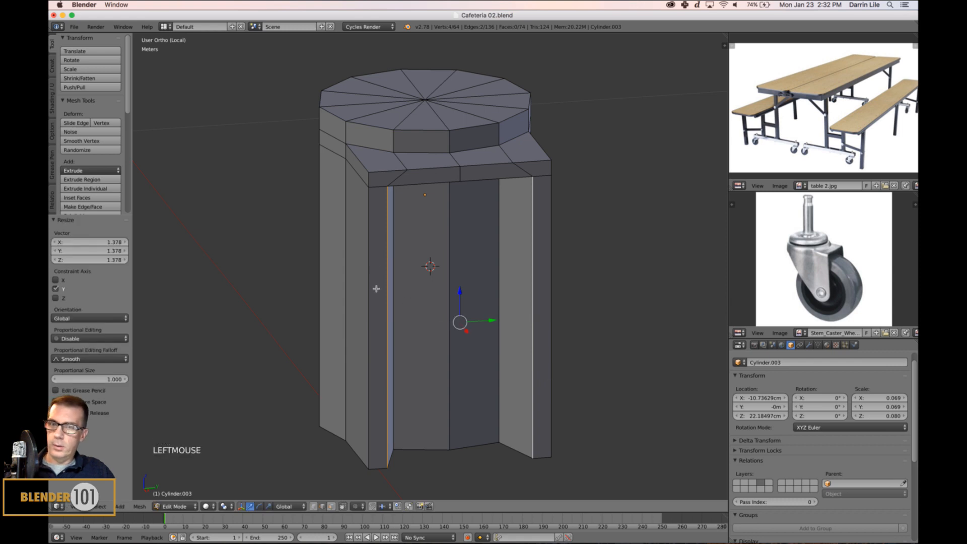
- Return to Object Mode, leave local view, and raise the fork about 7.4 mm along Z
scroll(375, 287, "down", 3)
key("Tab")
middle_click_drag(375, 287, 466, 313)
key("KP_Divide")
scroll(453, 298, "down", 3)
scroll(481, 299, "up", 3)
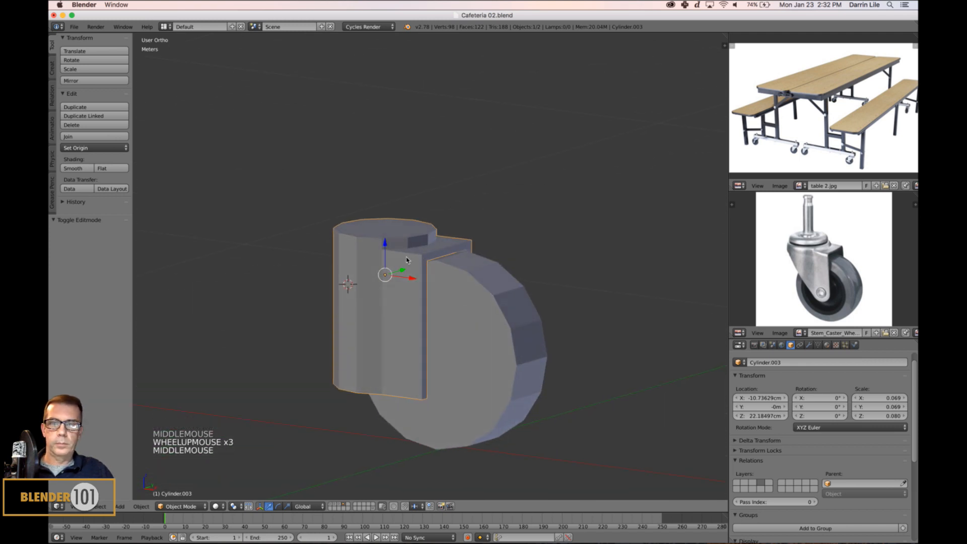
left_click_drag(387, 244, 386, 236)
scroll(385, 236, "down", 2)
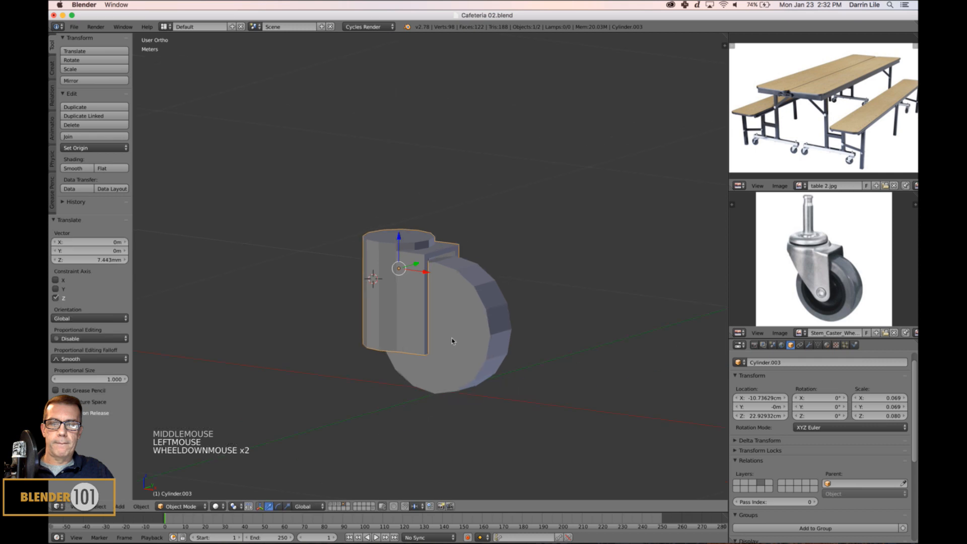
- Enlarge the fork uniformly by about 1.108 and move it about 1.2 cm along X toward the wheel
middle_click_drag(453, 343, 471, 337)
scroll(474, 320, "up", 2)
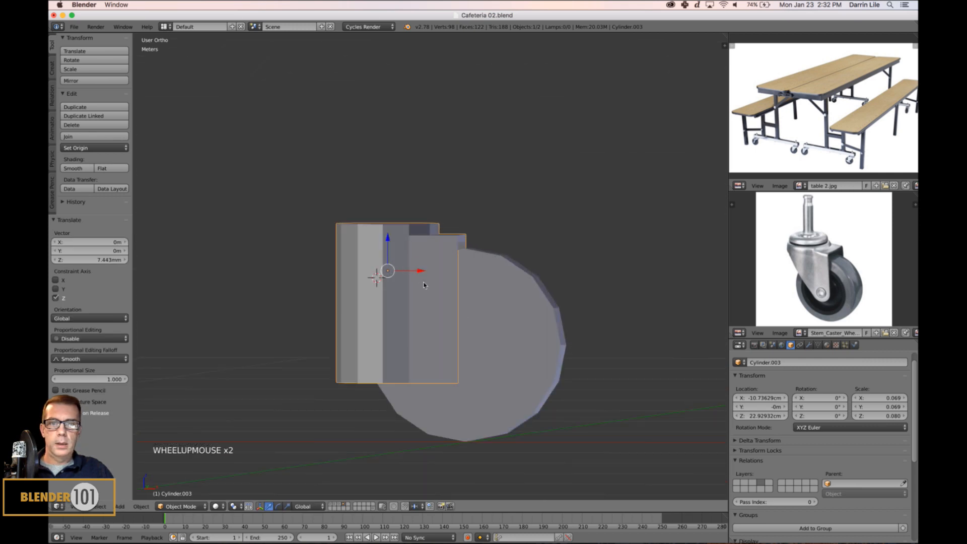
key("s")
key("s")
key("s")
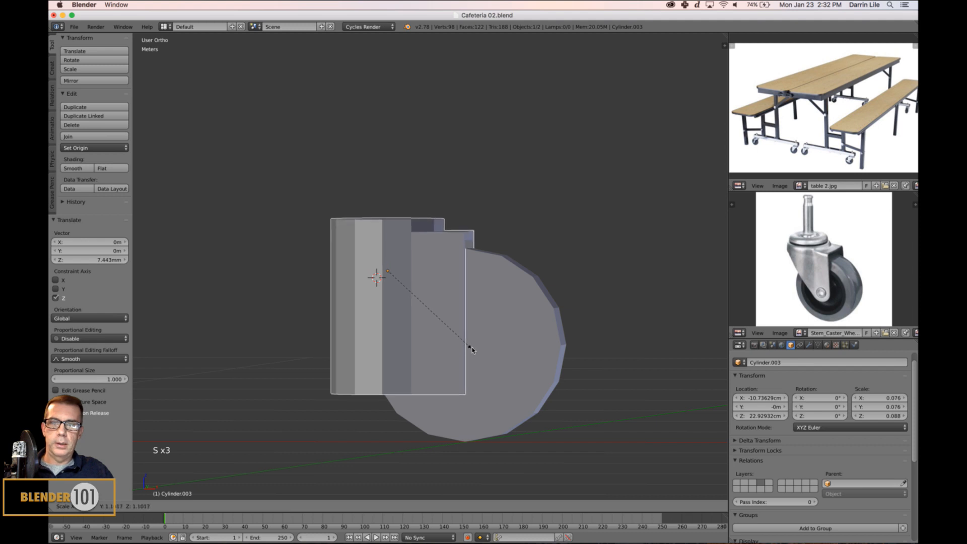
left_click(472, 350)
middle_click_drag(472, 350, 453, 320)
left_click_drag(422, 272, 430, 273)
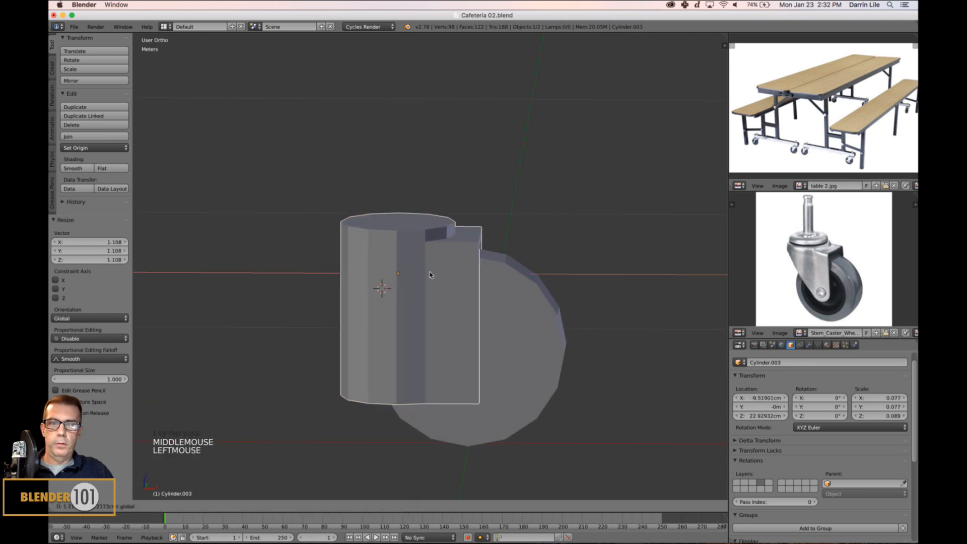
- Show the fork and wheel as wireframe in front orthographic view, and enlarge the visible tool area of the tool shelf
scroll(482, 321, "down", 3)
middle_click_drag(482, 320, 463, 335)
scroll(476, 325, "up", 3)
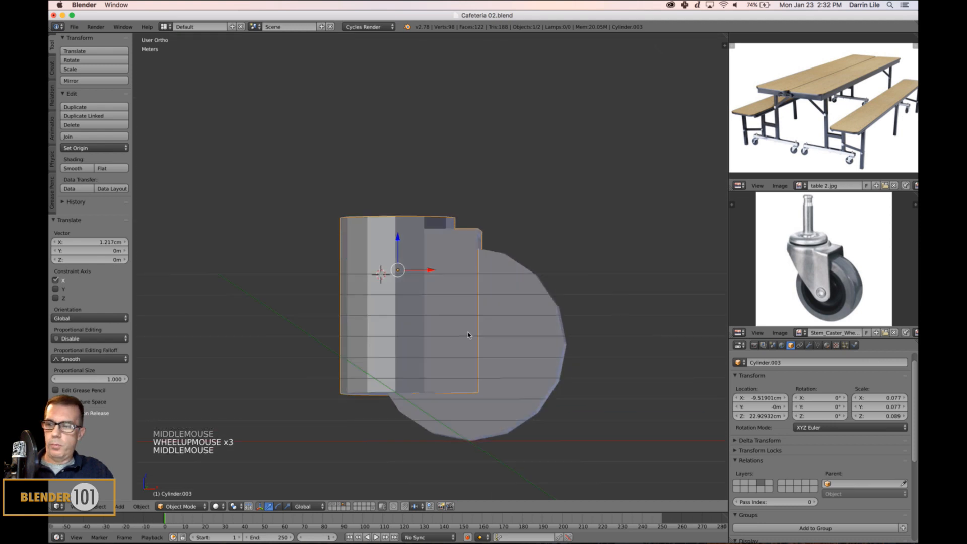
key("KP_1")
key("z")
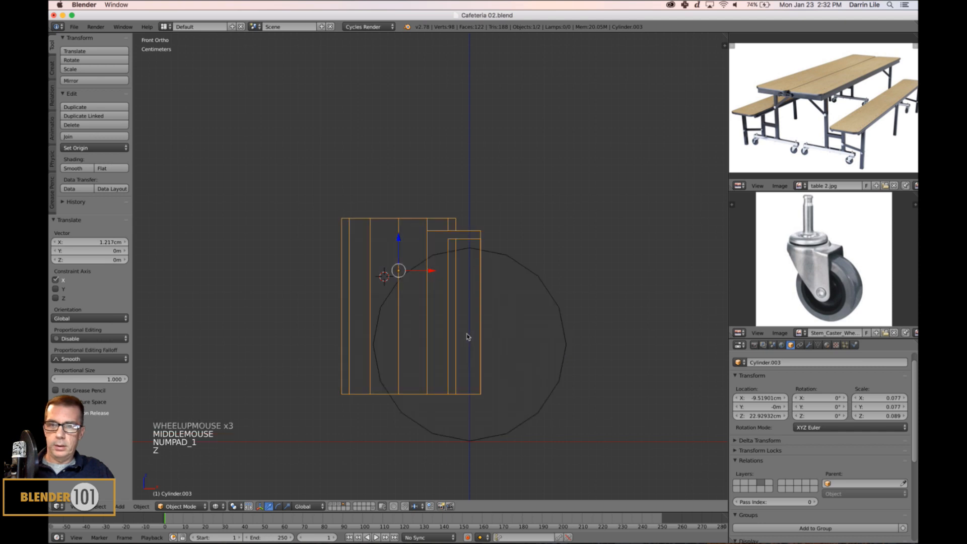
scroll(471, 342, "down", 1)
middle_click_drag(472, 346, 491, 302, "shift")
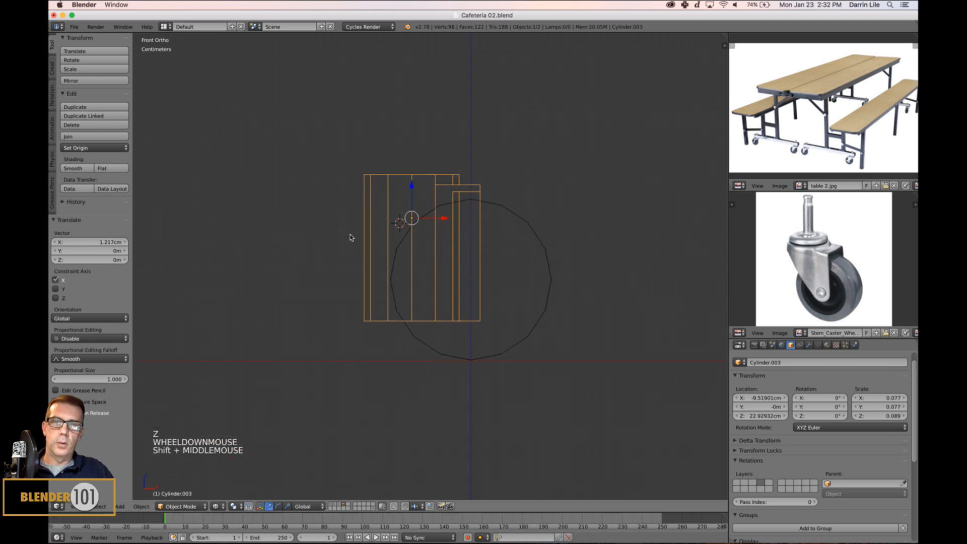
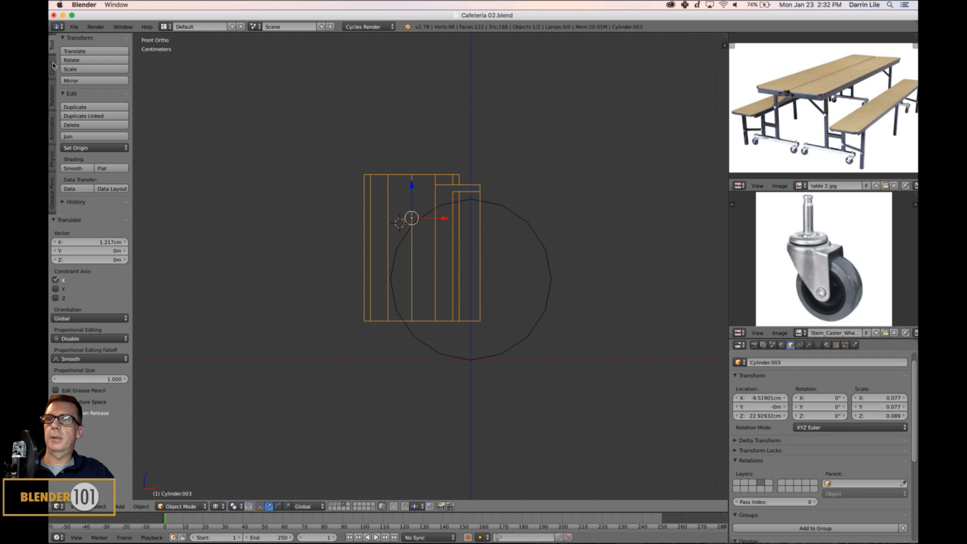
left_click_drag(96, 217, 116, 288)
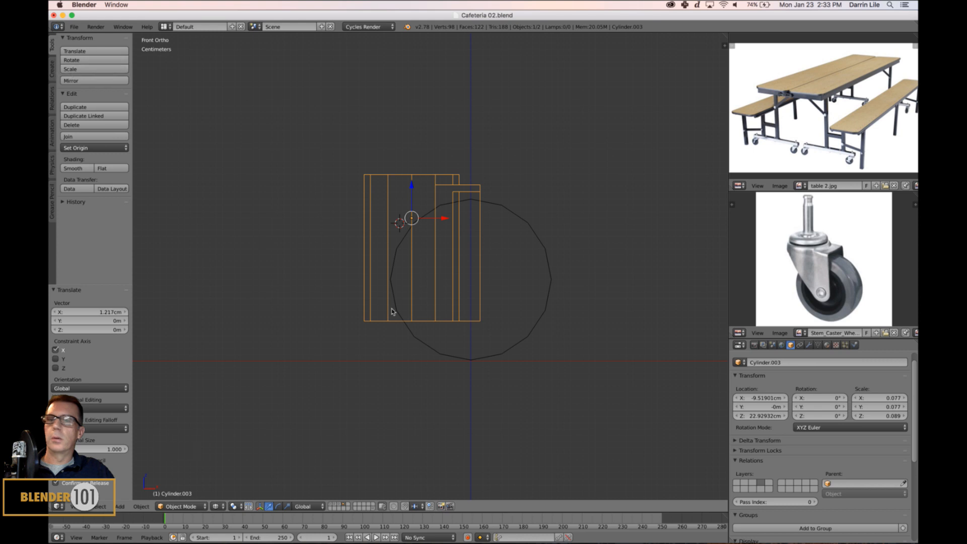
- Enter Edit Mode on the fork with nothing selected, change to face selection, and reveal more of the mesh tools
key("Tab")
key("a")
key("a")
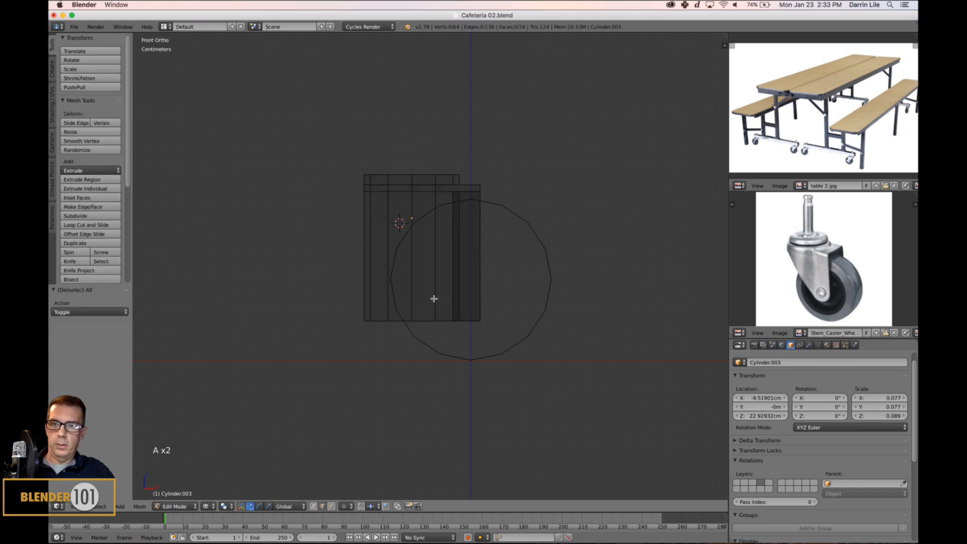
key("ctrl+Tab")
left_click(428, 301)
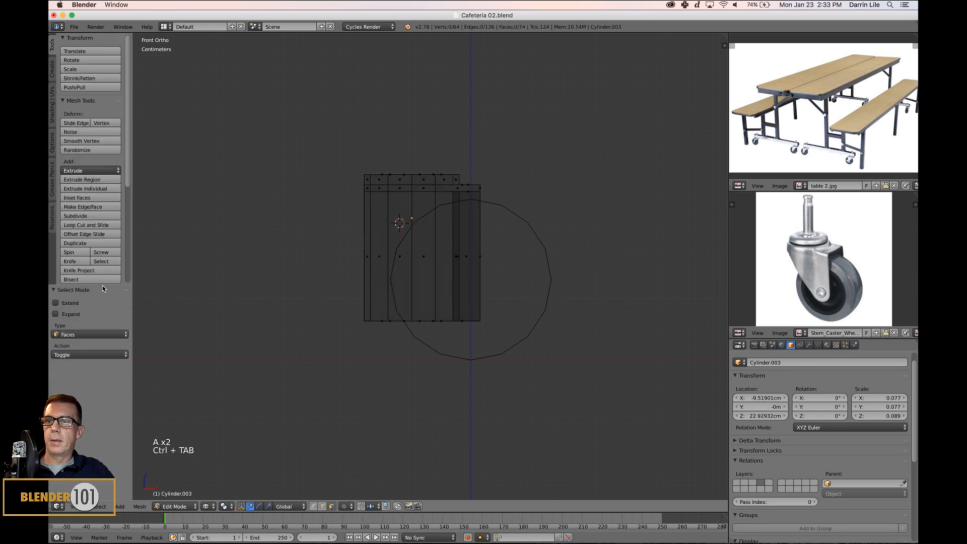
left_click_drag(103, 287, 106, 358)
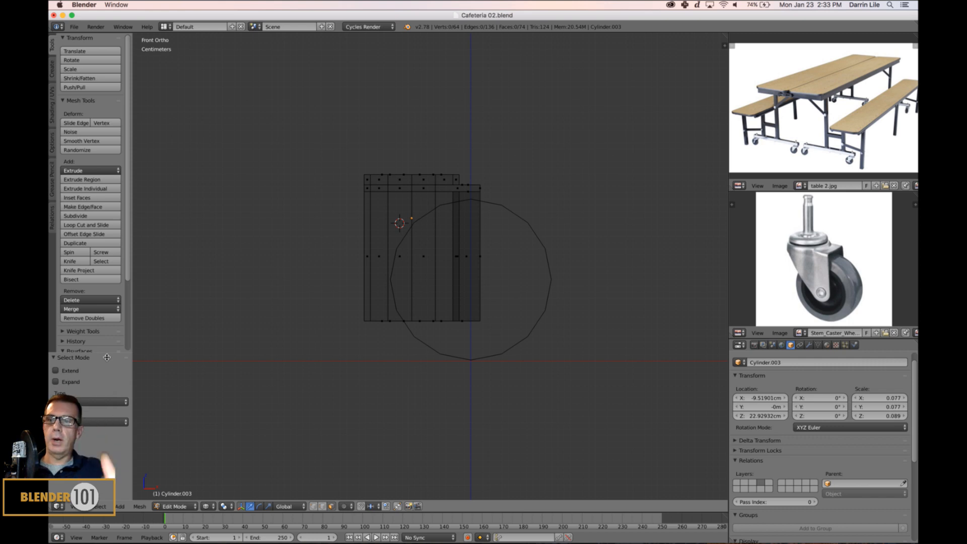
- Box-select the fork's side walls and bottom faces below the top rim bands, leaving the rim unselected
left_click(83, 280)
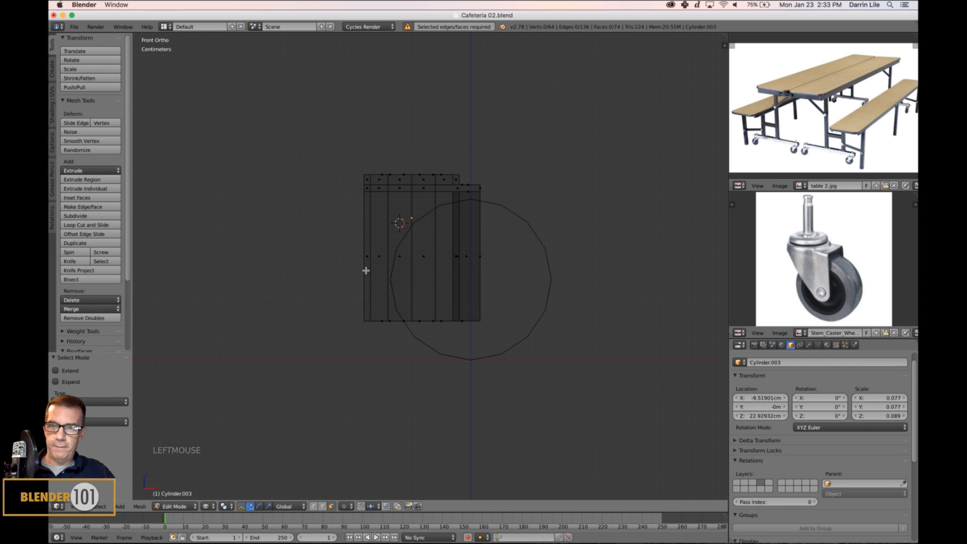
key("a")
key("a")
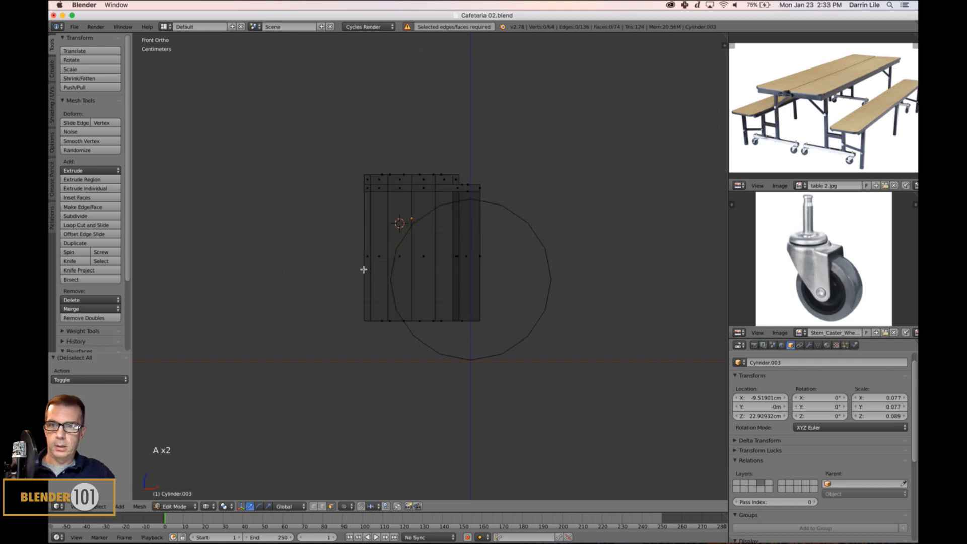
key("b")
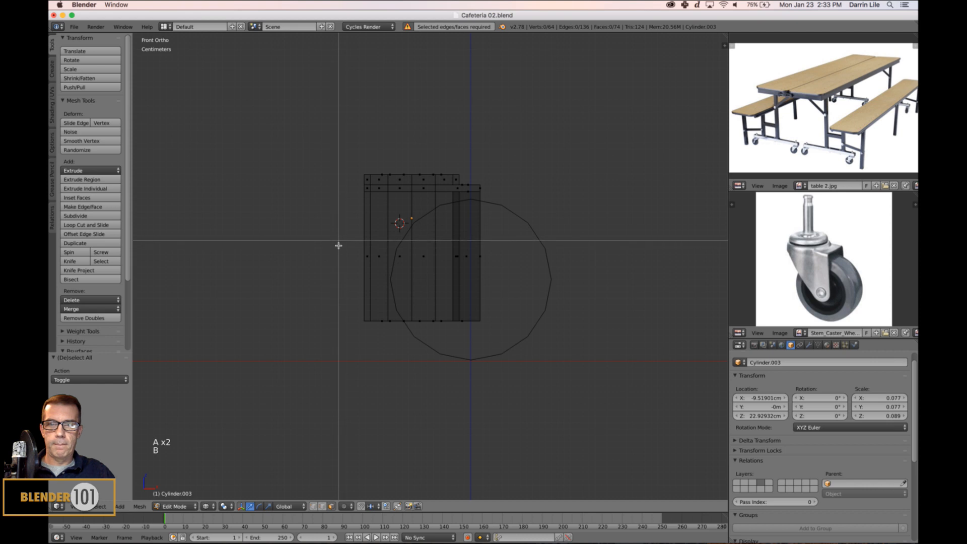
left_click_drag(338, 240, 537, 397)
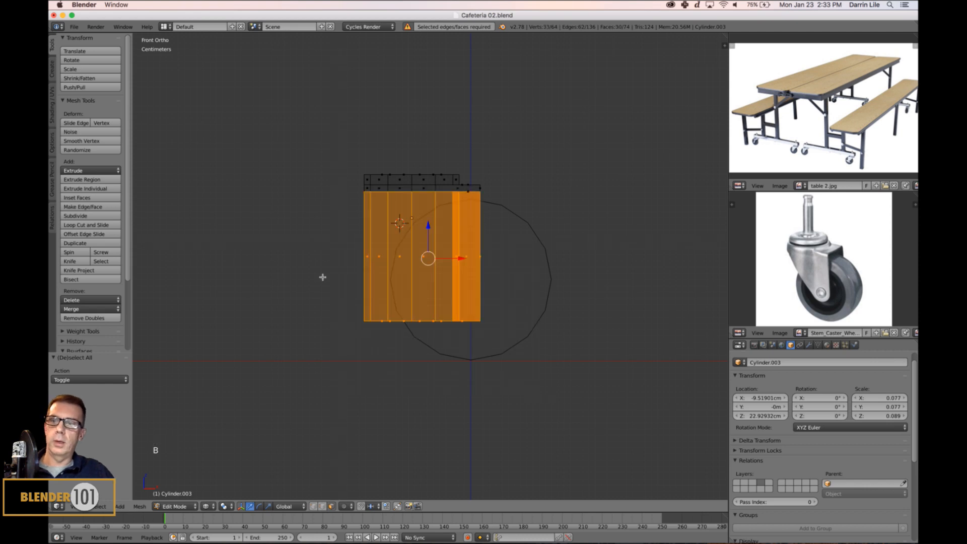
- Try to bisect the selected fork faces along a shallow diagonal running from the back wall down to the bottom near the wheel
left_click(73, 280)
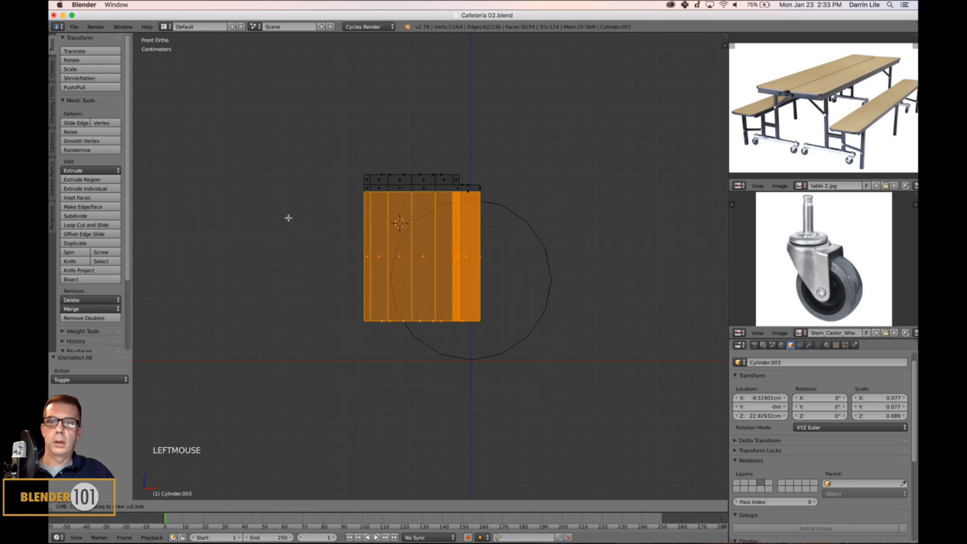
left_click_drag(288, 216, 498, 361)
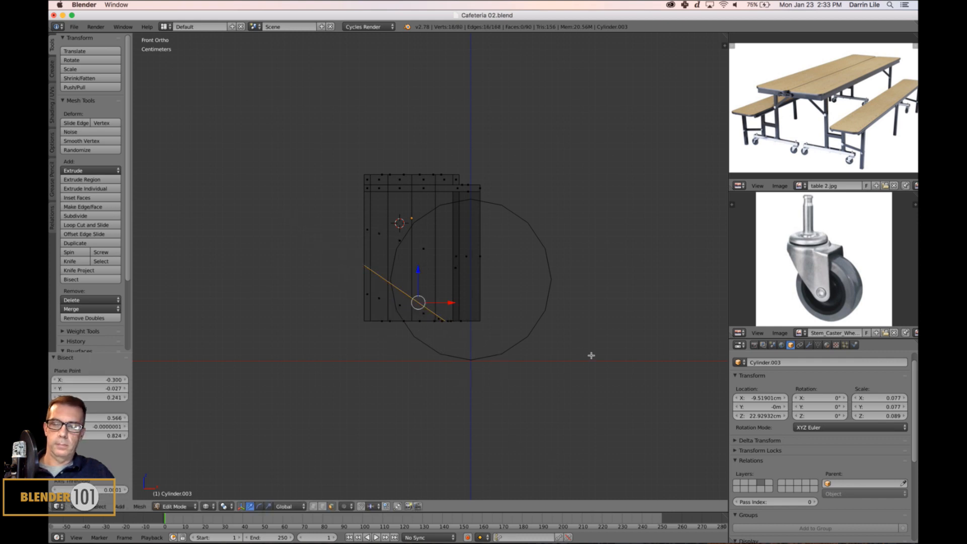
key("z")
mouse_move(490, 410)
middle_mouse_down()
mouse_move(529, 400)
mouse_move(464, 402)
mouse_move(479, 401)
middle_mouse_up()
key("super+z")
middle_click_drag(564, 403, 565, 404)
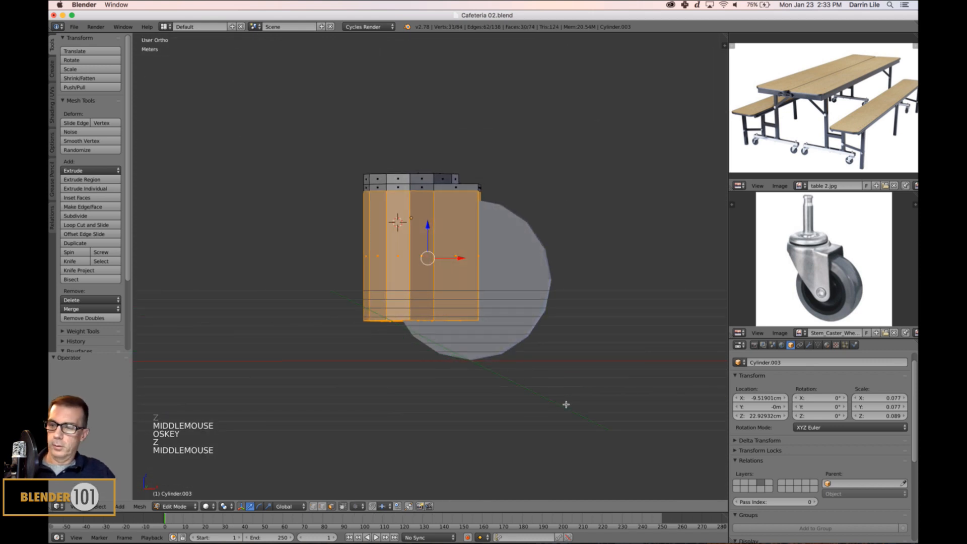
- Bisect the selected fork faces in wireframe front view along a steep diagonal from the upper back wall down to the bottom edge
key("z")
key("KP_3")
key("KP_1")
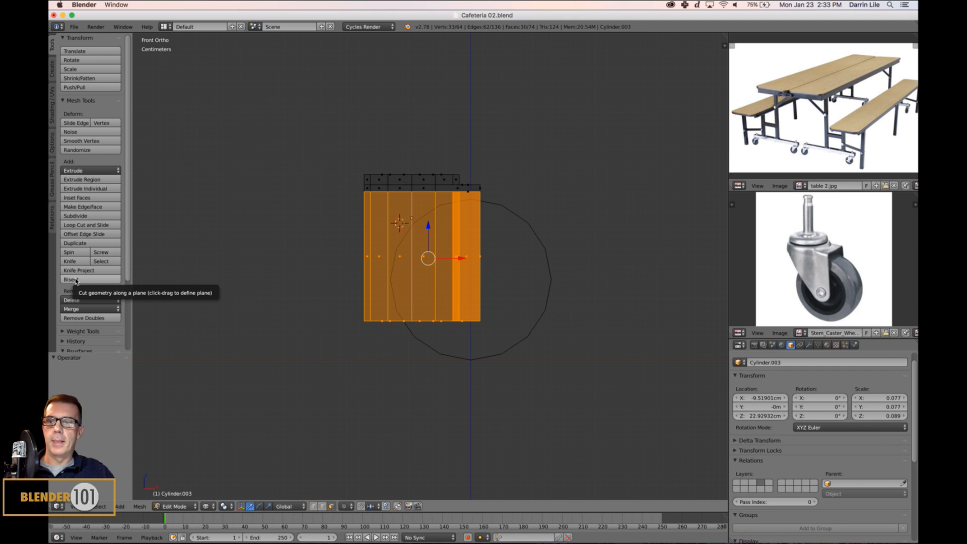
left_click(75, 280)
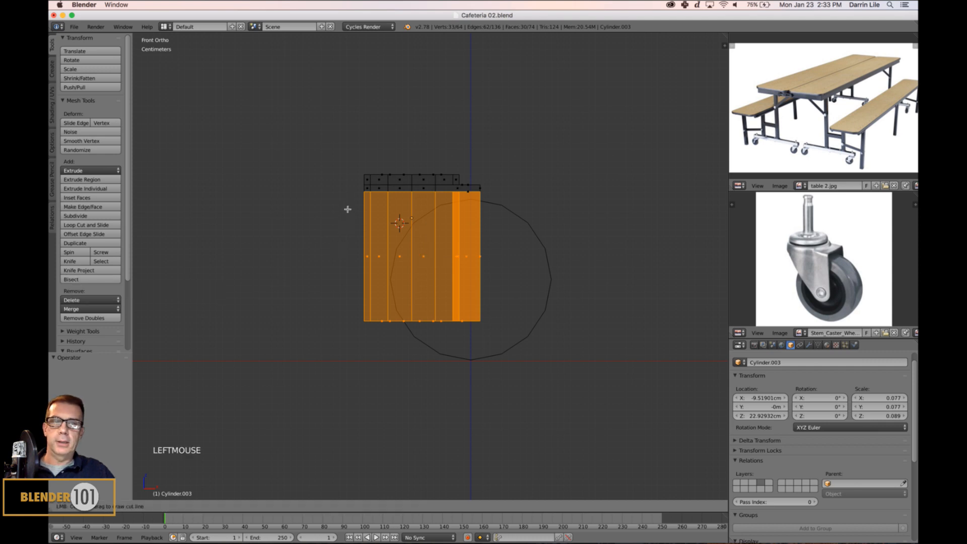
mouse_move(350, 203)
left_mouse_down()
mouse_move(406, 257)
mouse_move(446, 320)
left_mouse_up()
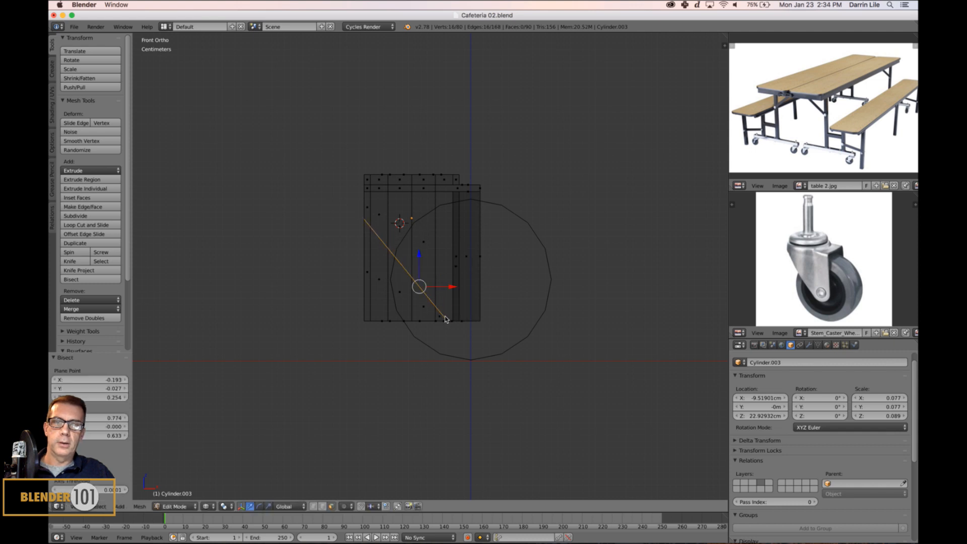
- Select all fork side faces below the diagonal cut, all around the back and both sides, and delete the faces
mouse_move(448, 371)
middle_mouse_down()
mouse_move(469, 379)
mouse_move(490, 361)
mouse_move(518, 362)
mouse_move(509, 363)
middle_mouse_up()
key("z")
middle_click_drag(440, 306, 460, 311)
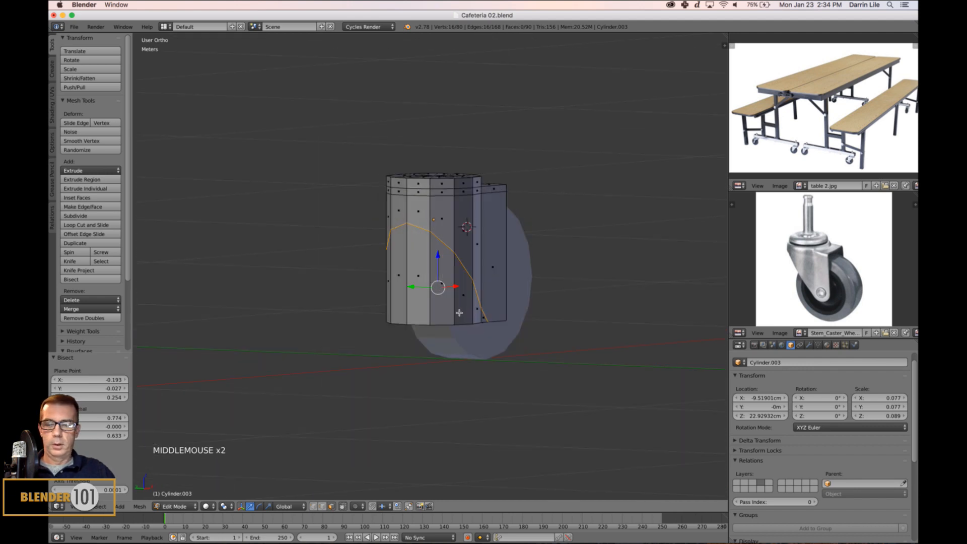
right_click(441, 282)
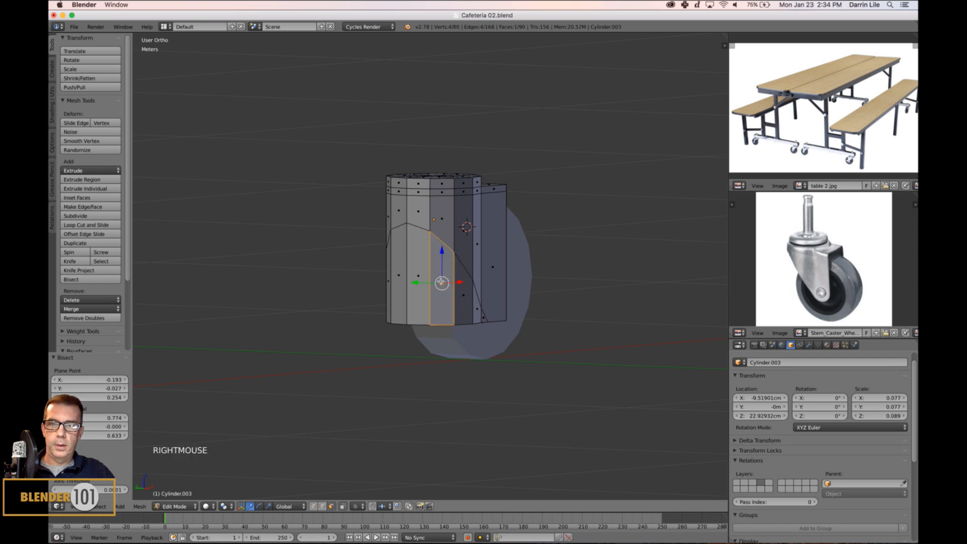
scroll(467, 320, "up", 1)
middle_click_drag(468, 321, 465, 298)
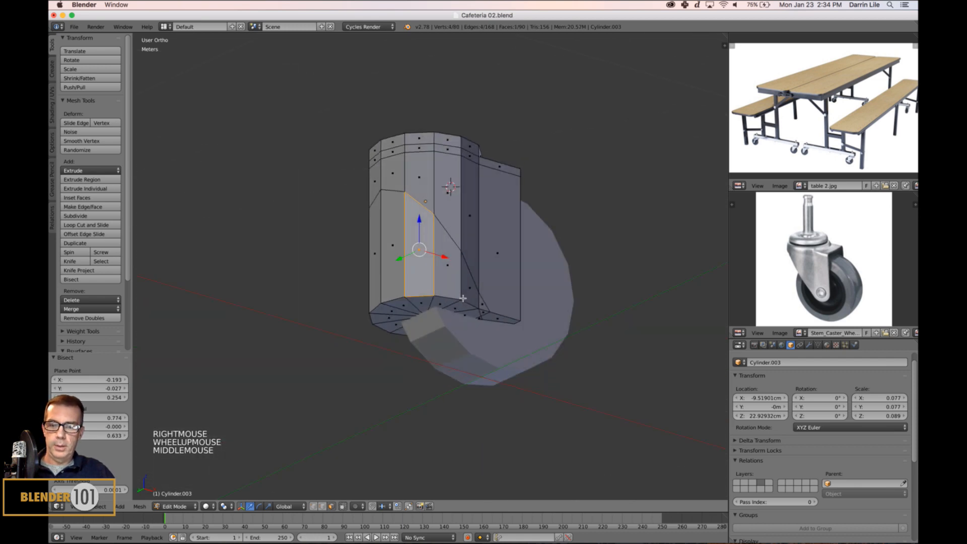
key("c")
mouse_move(451, 289)
left_mouse_down()
mouse_move(461, 287)
mouse_move(387, 250)
mouse_move(375, 290)
left_mouse_up()
right_click(374, 291)
middle_click_drag(382, 297, 462, 326)
key("c")
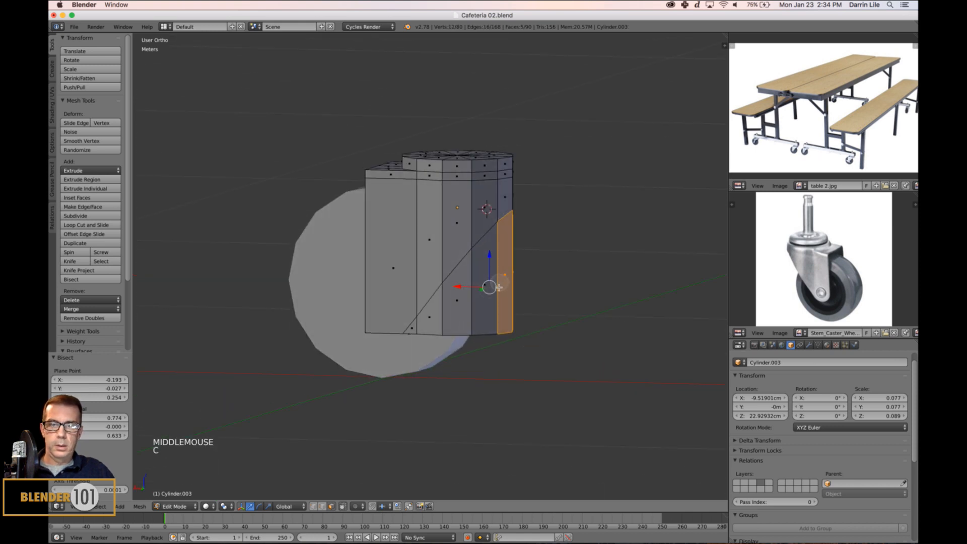
left_click_drag(492, 287, 422, 336)
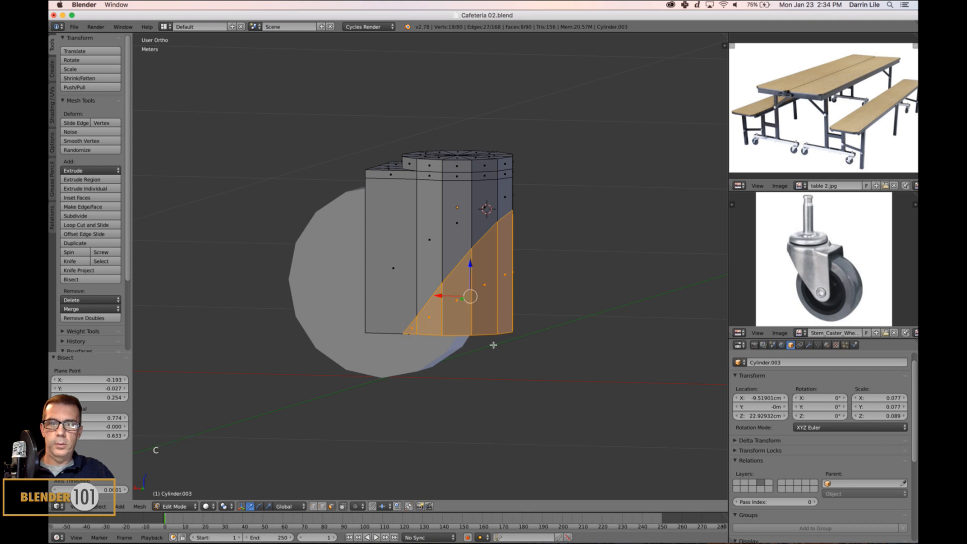
middle_click_drag(493, 345, 475, 322)
key("x")
left_click(587, 332)
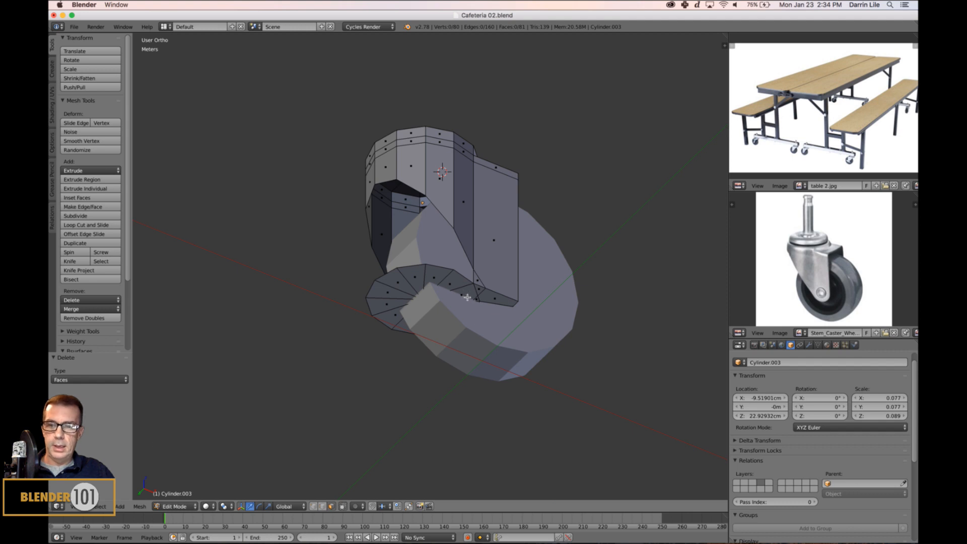
- Isolate the fork in local view and delete the twelve triangular faces of its round bottom cap
key("Tab")
key("KP_Divide")
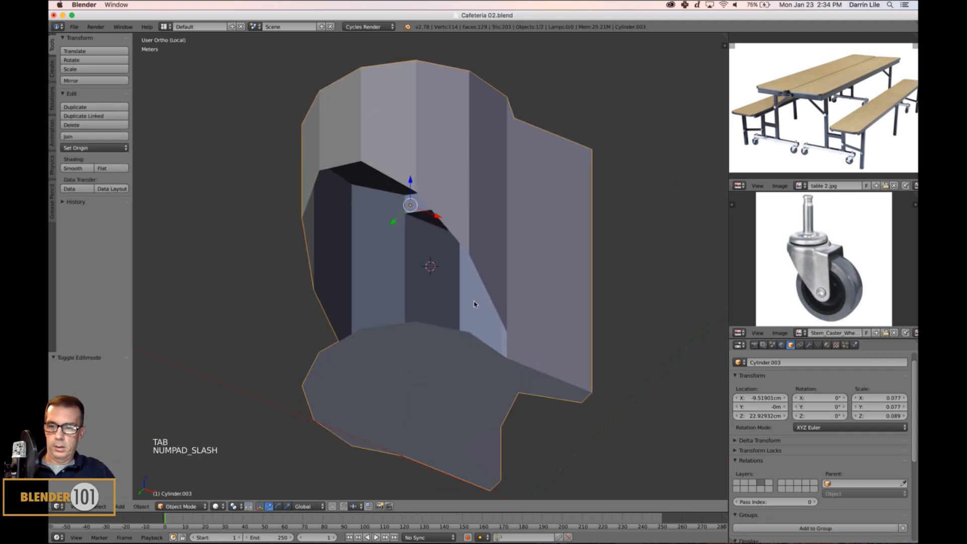
key("Tab")
scroll(512, 379, "down", 2)
middle_click_drag(502, 378, 501, 375)
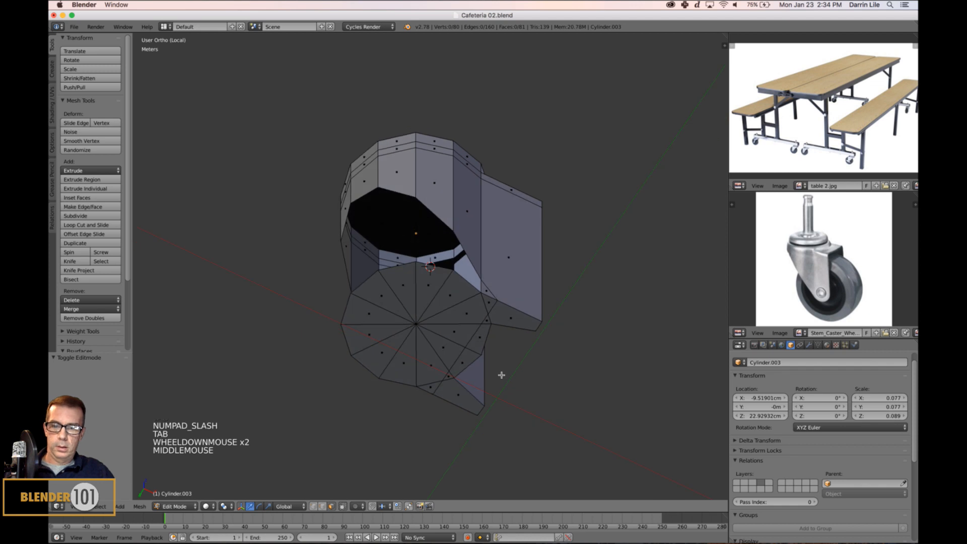
key("c")
mouse_move(448, 325)
left_mouse_down()
mouse_move(456, 319)
mouse_move(436, 339)
mouse_move(457, 315)
left_mouse_up()
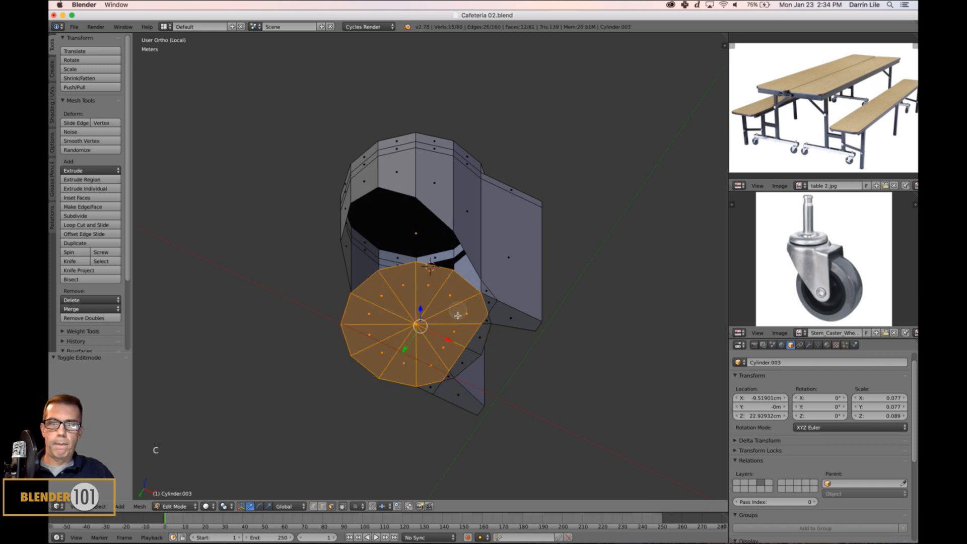
key("x")
left_click(557, 375)
scroll(559, 378, "down", 3)
key("Tab")
middle_click(565, 366)
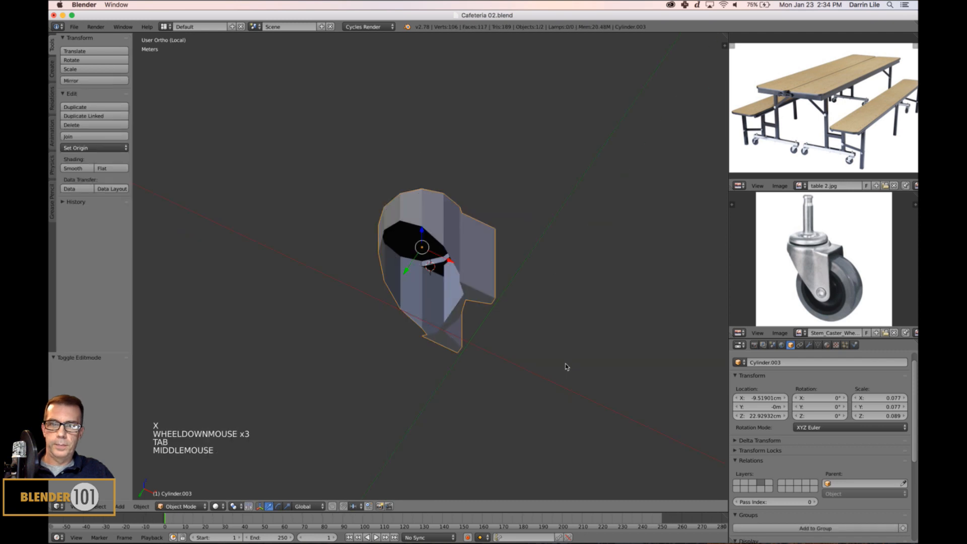
- Delete the six small leftover bottom faces that link the fork's two legs behind the inner wall
key("Tab")
scroll(548, 371, "up", 4)
middle_click_drag(499, 374, 490, 375)
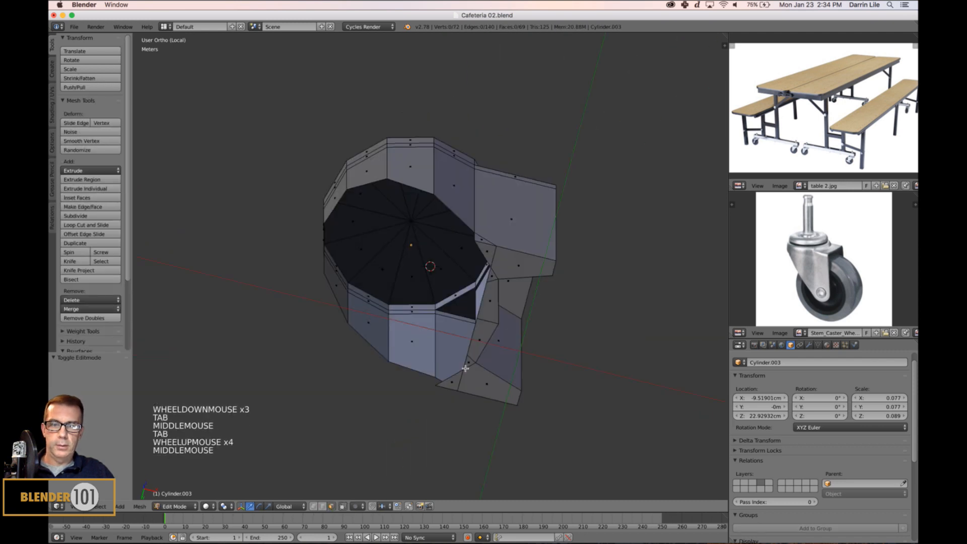
right_click(466, 369)
right_click(468, 365, "shift")
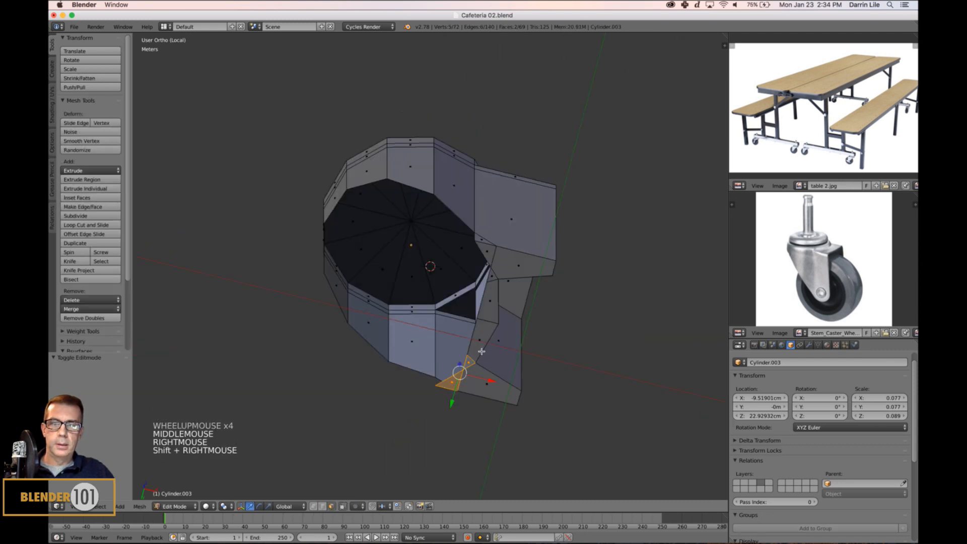
right_click(481, 337, "shift")
right_click(490, 302, "shift")
right_click(492, 283, "shift")
right_click(487, 261, "shift")
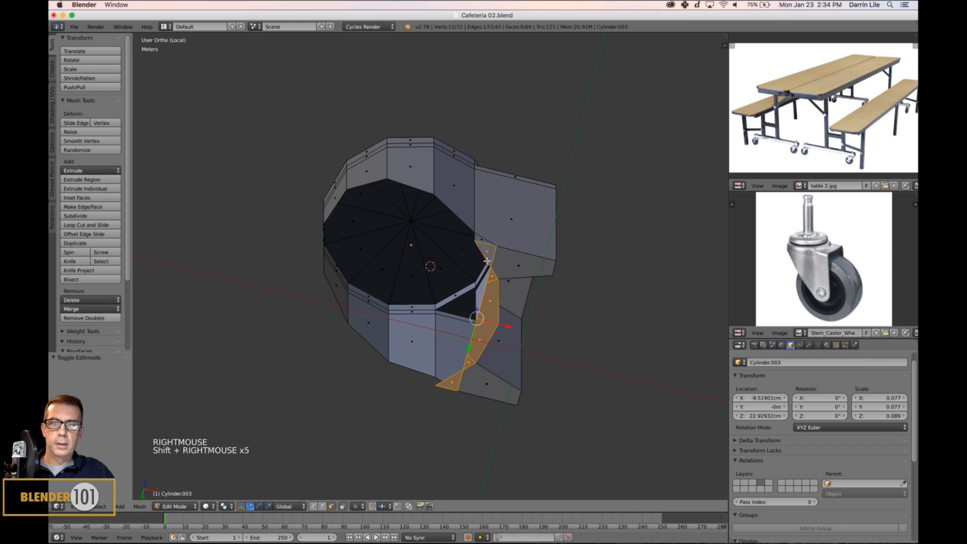
key("x")
left_click(522, 315)
- Clear the selection, return to Object Mode, leave local view, and examine how the trimmed fork fits around the wheel
scroll(541, 330, "down", 3)
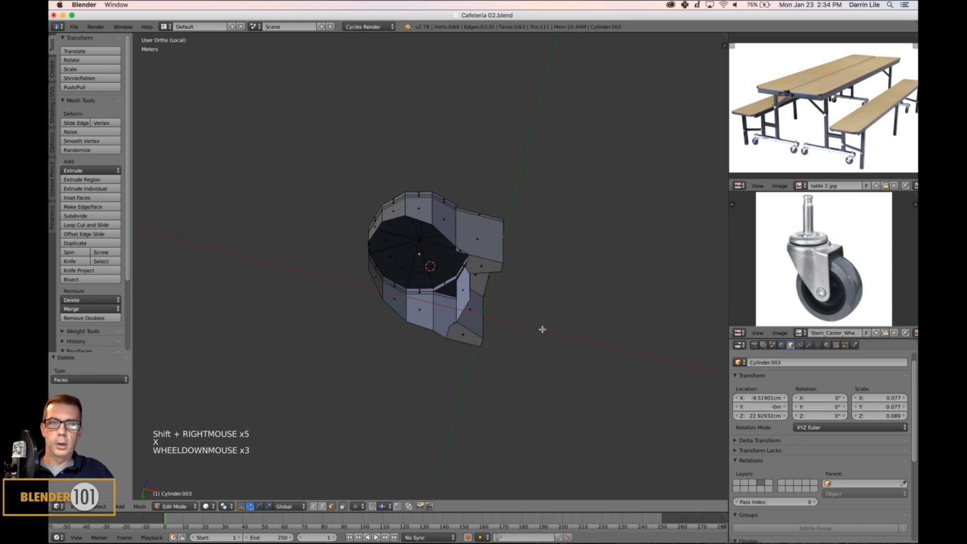
scroll(531, 326, "up", 4)
right_click(492, 231)
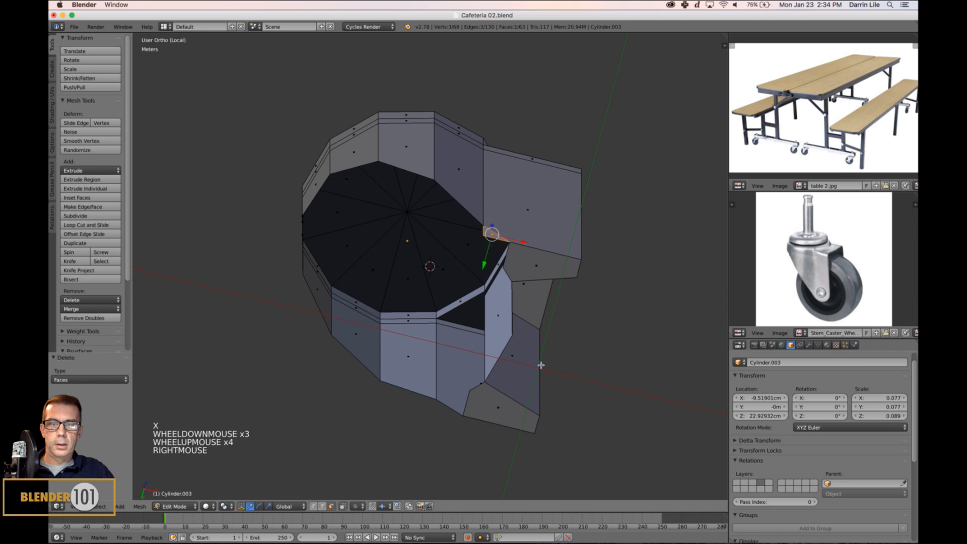
middle_click_drag(492, 232, 509, 389)
key("a")
scroll(558, 392, "down", 3)
key("Tab")
scroll(544, 398, "down", 4)
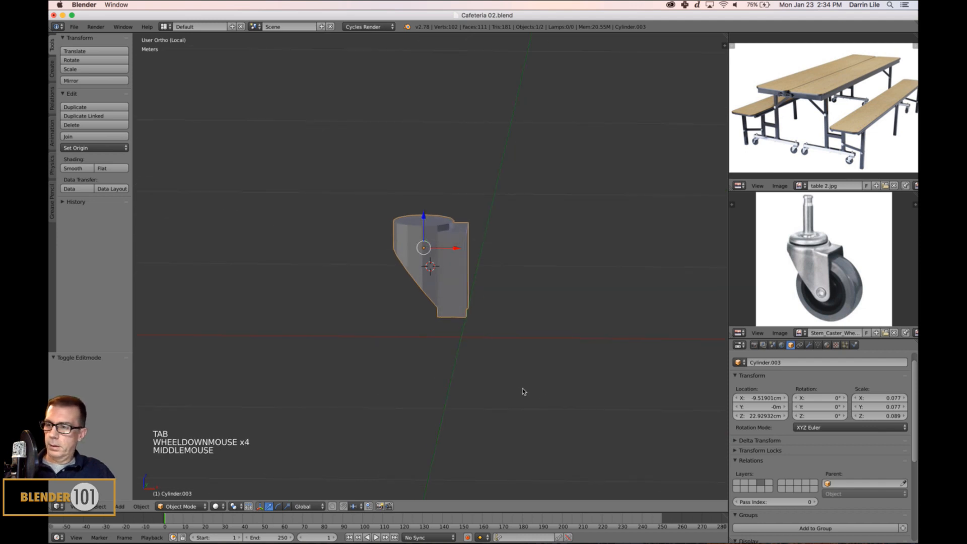
key("KP_Divide")
mouse_move(550, 413)
middle_mouse_down()
mouse_move(491, 437)
mouse_move(433, 438)
mouse_move(505, 433)
mouse_move(505, 421)
mouse_move(544, 407)
mouse_move(496, 378)
mouse_move(430, 413)
mouse_move(436, 430)
mouse_move(518, 417)
mouse_move(530, 427)
mouse_move(550, 416)
middle_mouse_up()
scroll(505, 421, "up", 2)
scroll(554, 415, "down", 4)
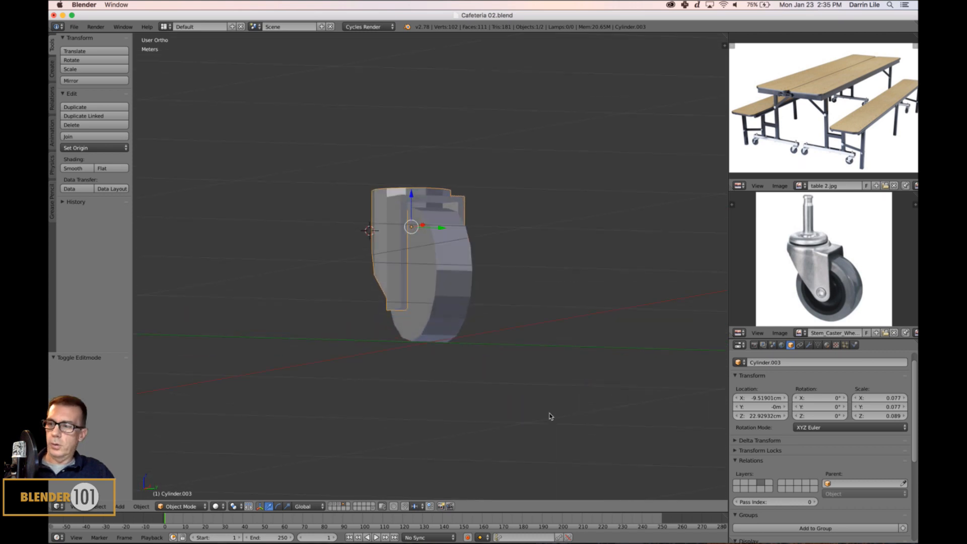
- Isolate the fork again in perspective view and delete the four inner wall faces that close the opening between its legs
key("KP_Divide")
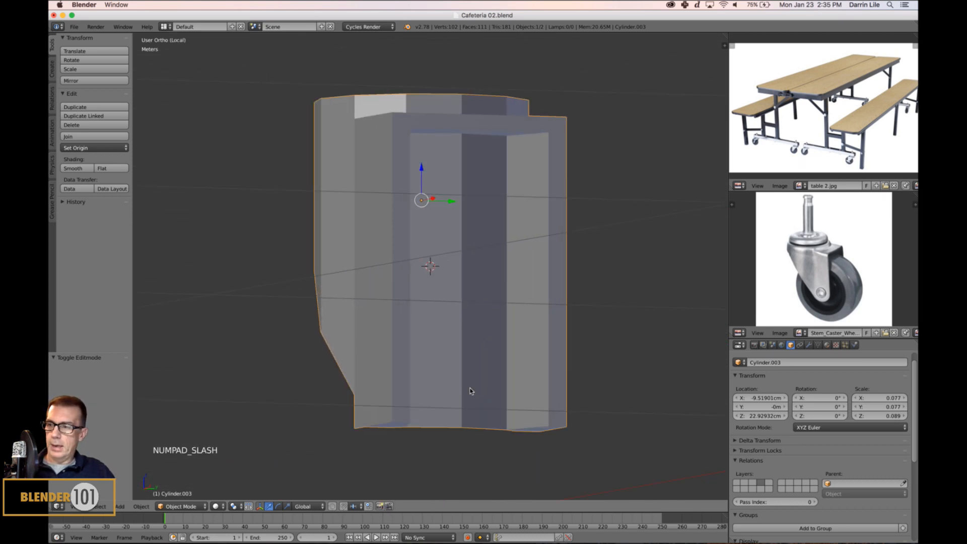
key("KP_7")
middle_click_drag(540, 399, 505, 356)
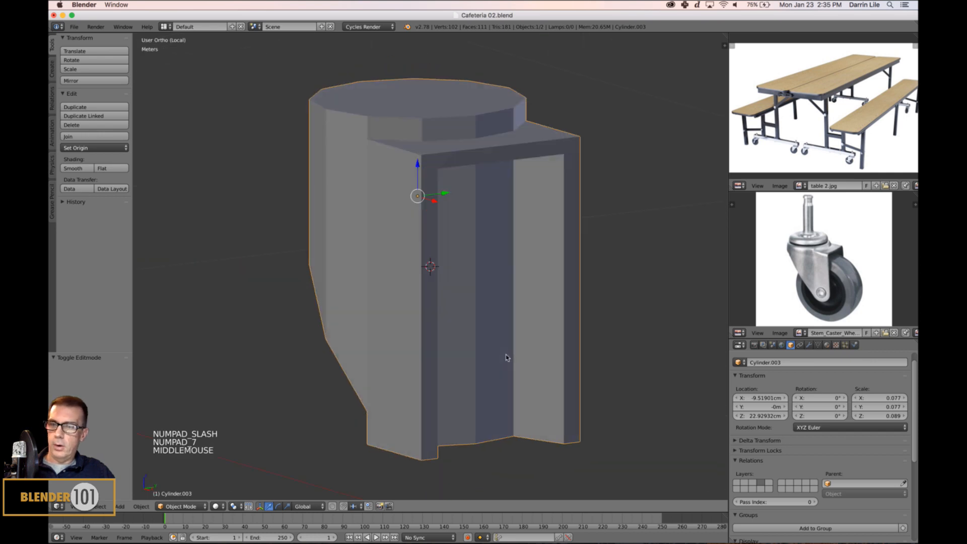
key("KP_5")
scroll(523, 383, "down", 3)
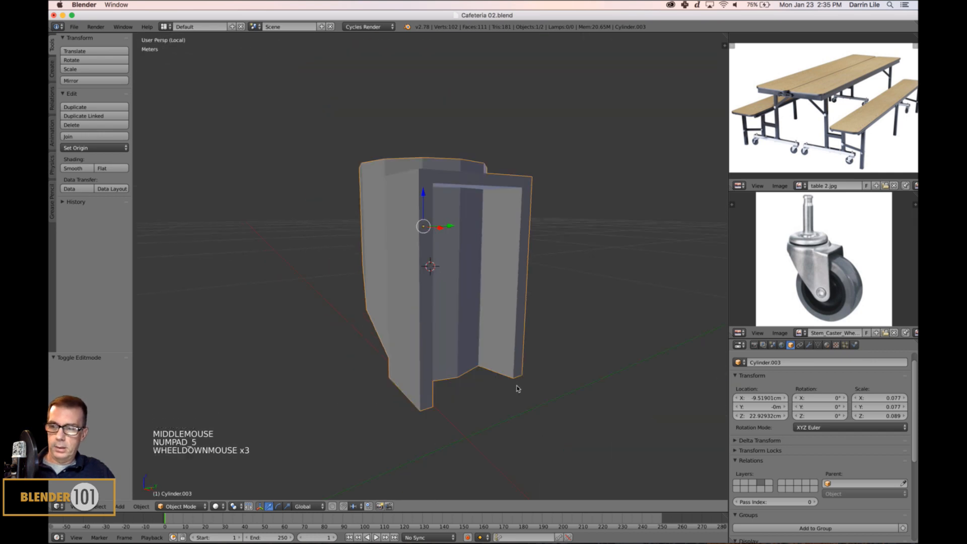
key("Tab")
middle_click_drag(524, 386, 507, 387)
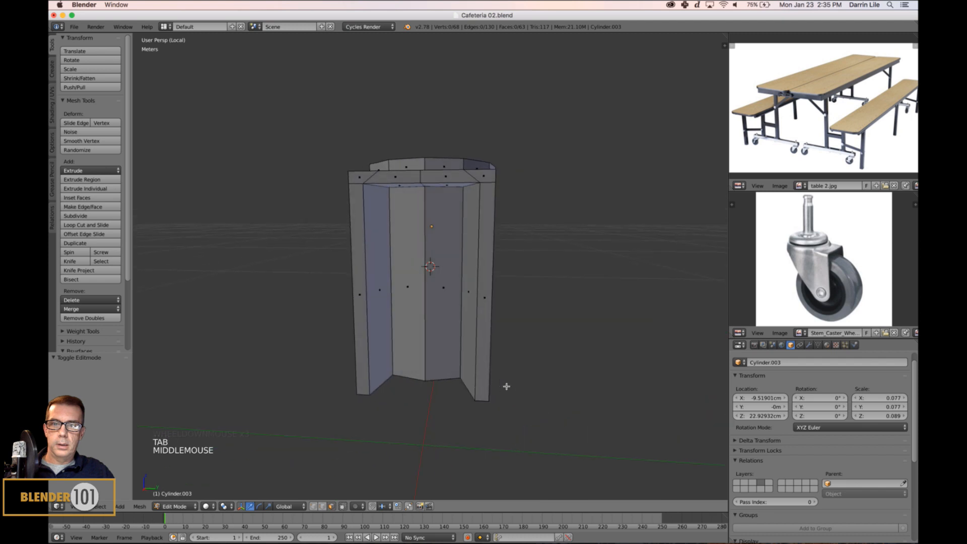
key("c")
left_click_drag(380, 301, 458, 292)
key("x")
left_click(476, 355)
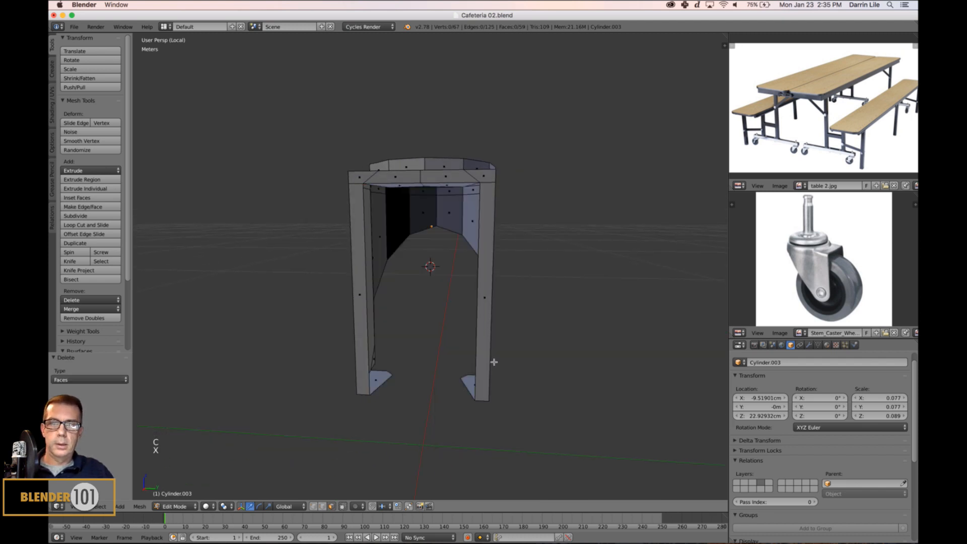
- Delete the two interior faces on the underside of the fork's top, behind the front edge
middle_click_drag(494, 363, 510, 315)
right_click(415, 195)
right_click(446, 188, "shift")
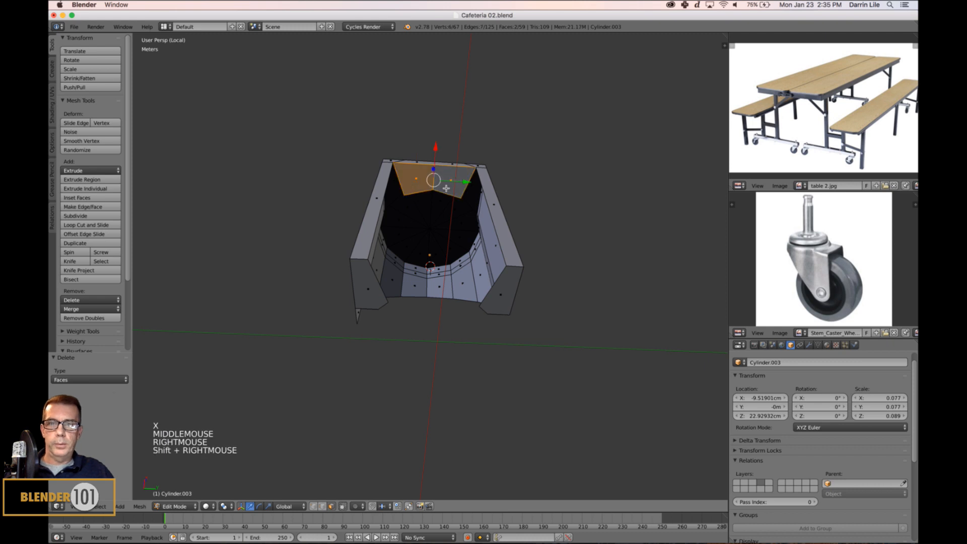
key("x")
left_click(452, 186)
- Delete the faces that close the bottom ends of the fork's two legs, including the small adjoining end face on one leg
scroll(453, 262, "up", 2)
middle_click_drag(453, 282, 432, 271)
right_click(418, 234)
right_click(306, 343, "shift")
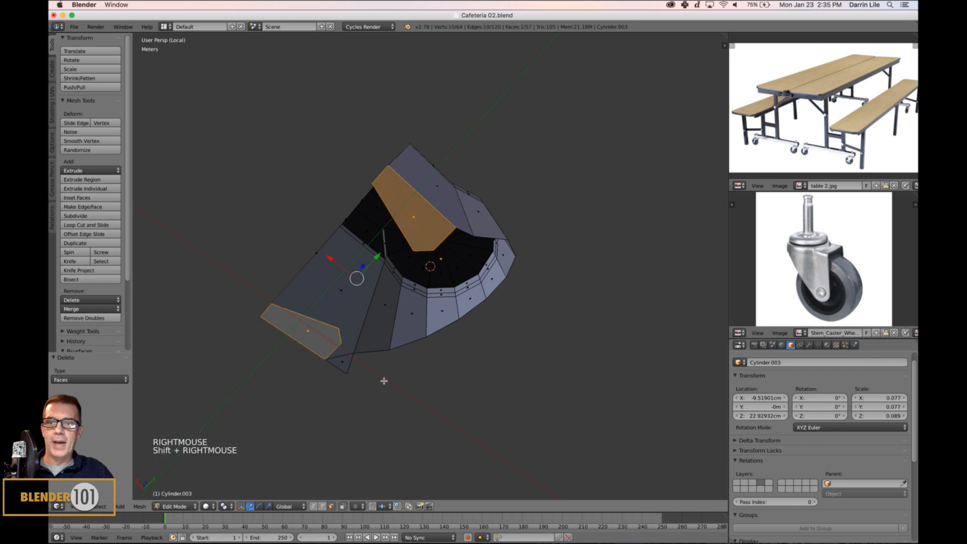
middle_click_drag(384, 383, 390, 393)
key("a")
right_click(330, 368)
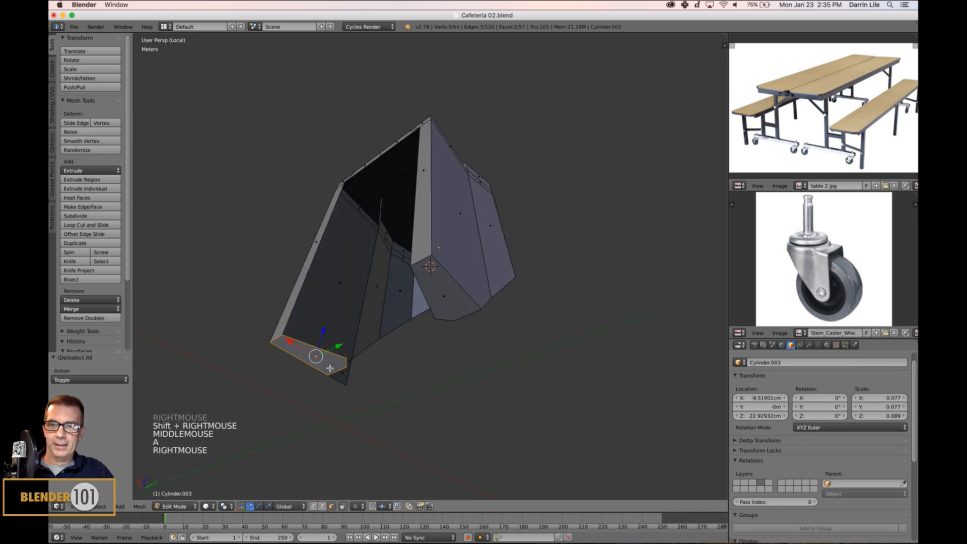
right_click(339, 375, "shift")
key("x")
left_click(348, 382)
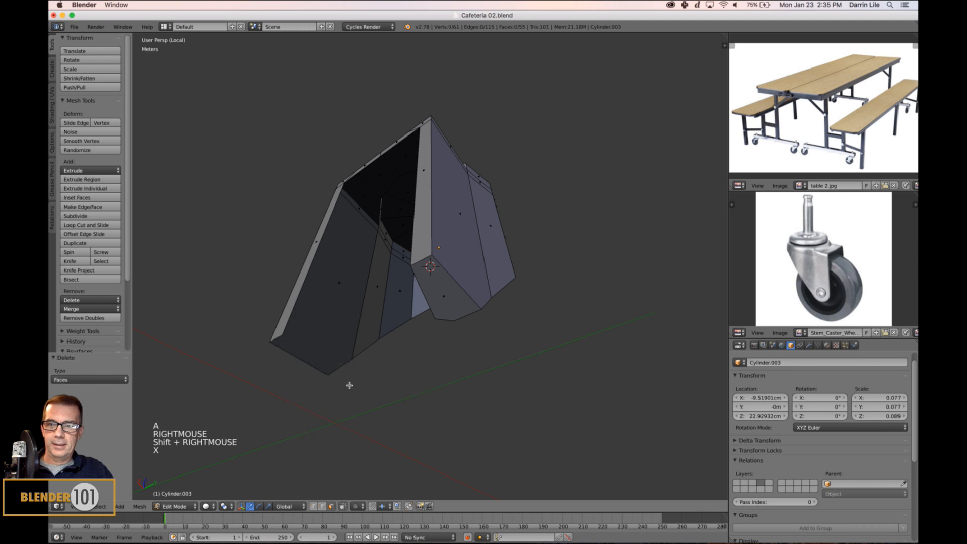
right_click(454, 310)
key("x")
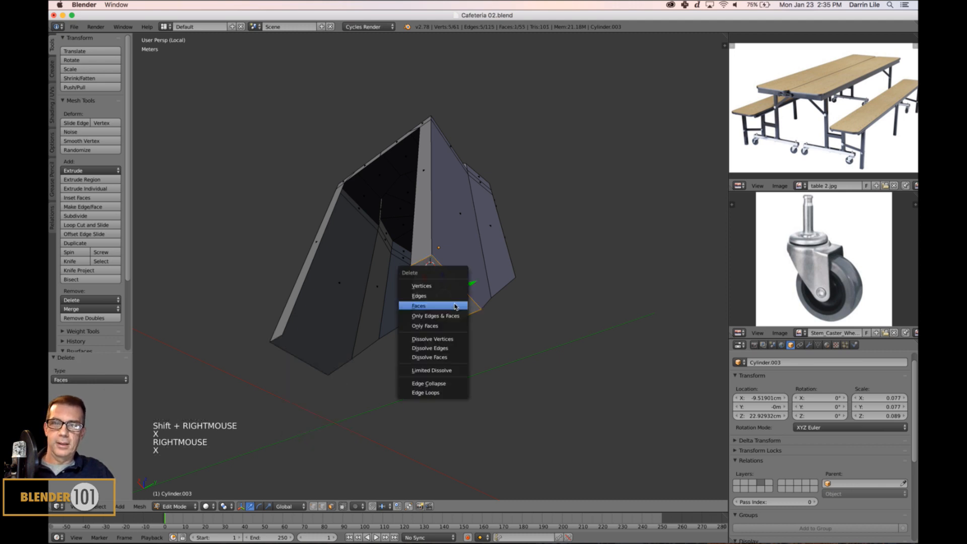
left_click(454, 310)
- Extrude the fork's outer bottom edges in place, including both leg ends, and scale them inward to 0.870 with Z locked
scroll(455, 328, "down", 4)
middle_click_drag(455, 330, 502, 335)
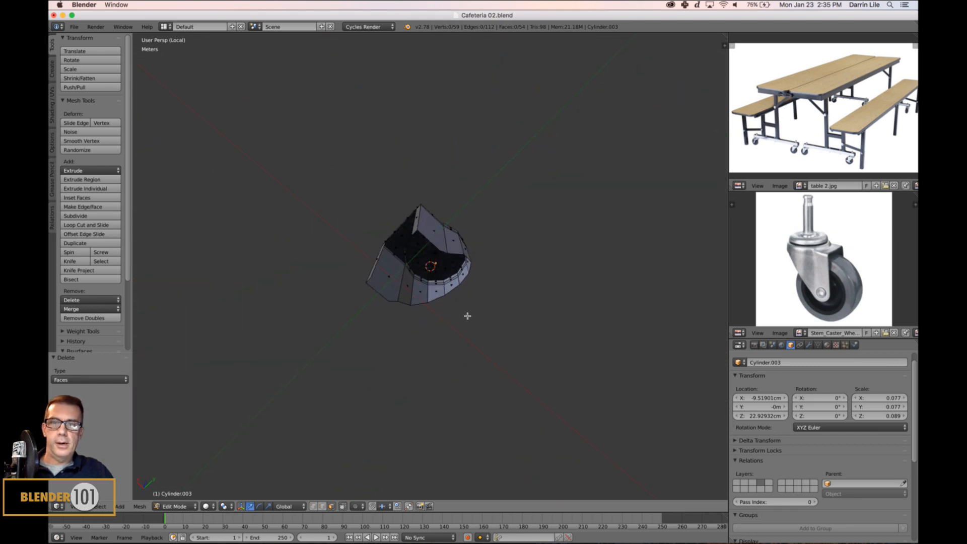
scroll(465, 313, "up", 2)
middle_click_drag(465, 315, 482, 330, "shift")
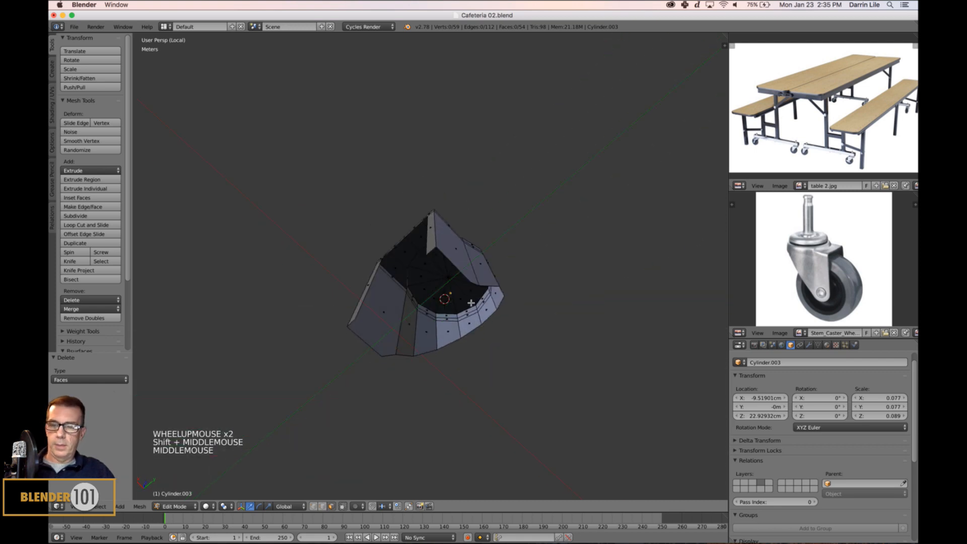
key("ctrl+Tab")
left_click(455, 252)
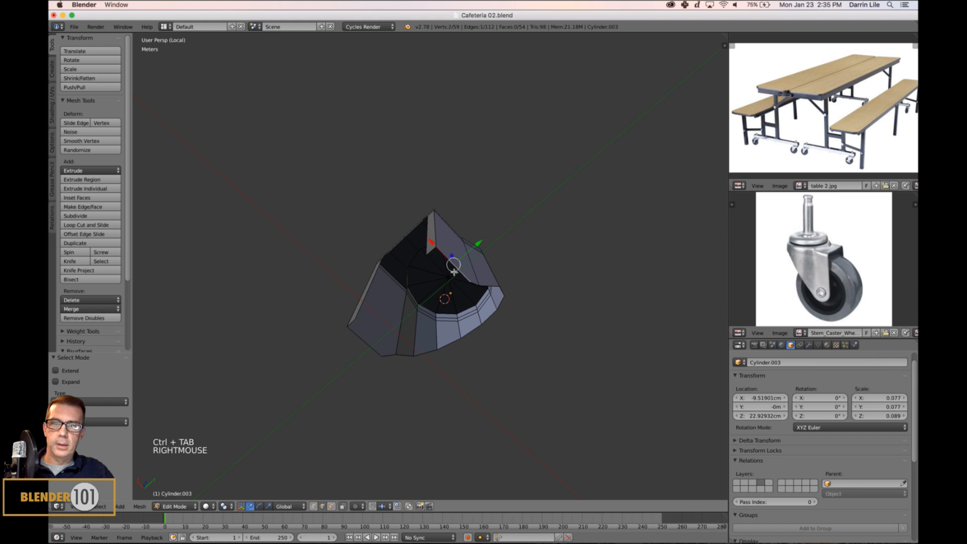
middle_click_drag(455, 272, 526, 311)
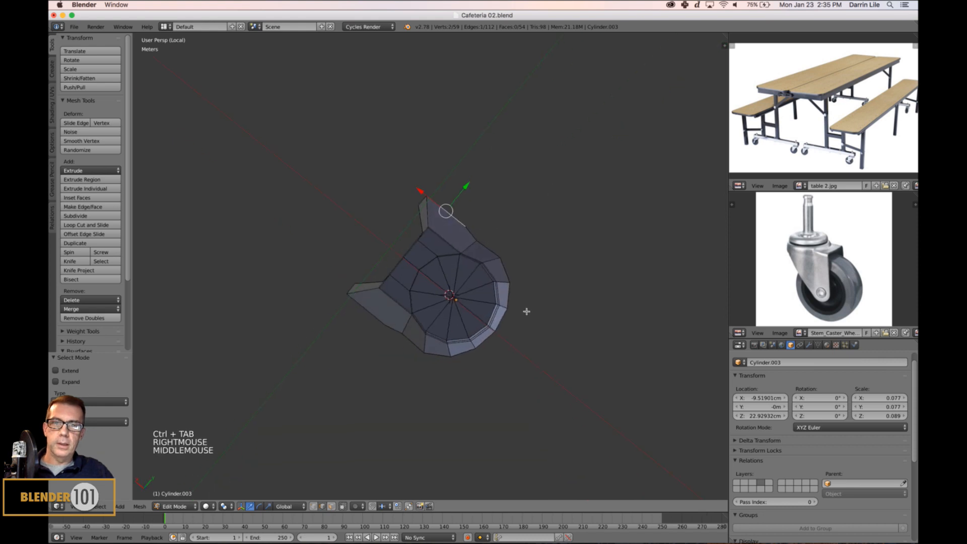
right_click(496, 260, "alt")
right_click(460, 227, "alt+shift")
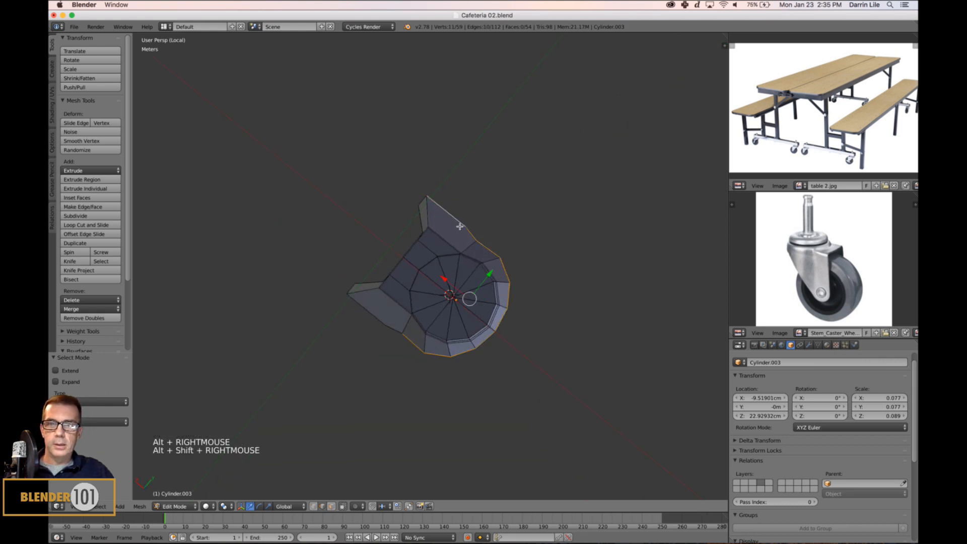
middle_click_drag(375, 330, 515, 373)
key("e")
key("e")
left_click(523, 373)
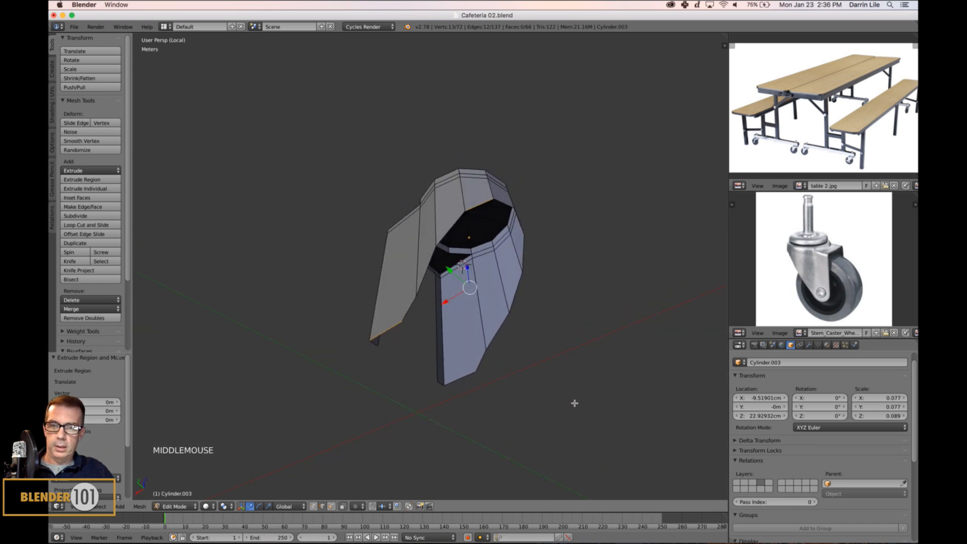
key("s")
key("shift+z")
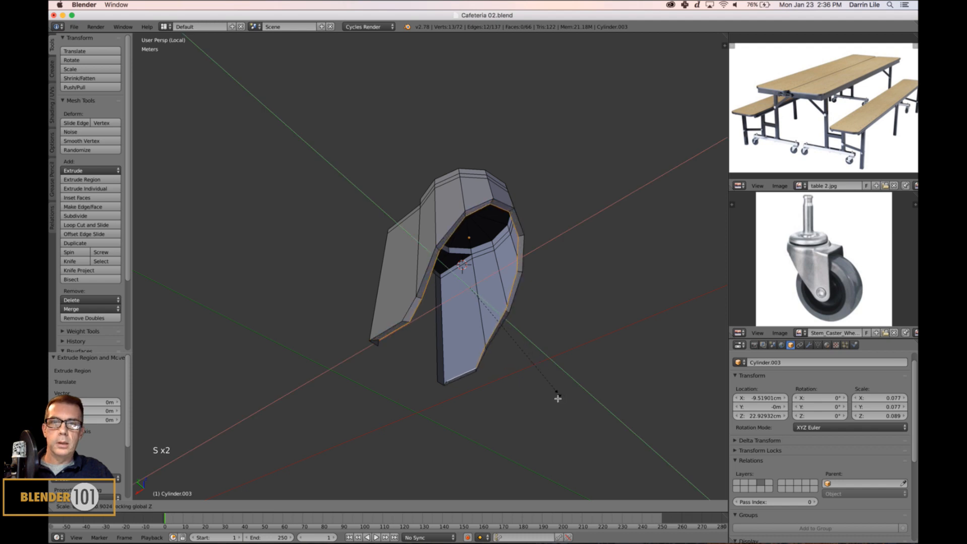
left_click(552, 397)
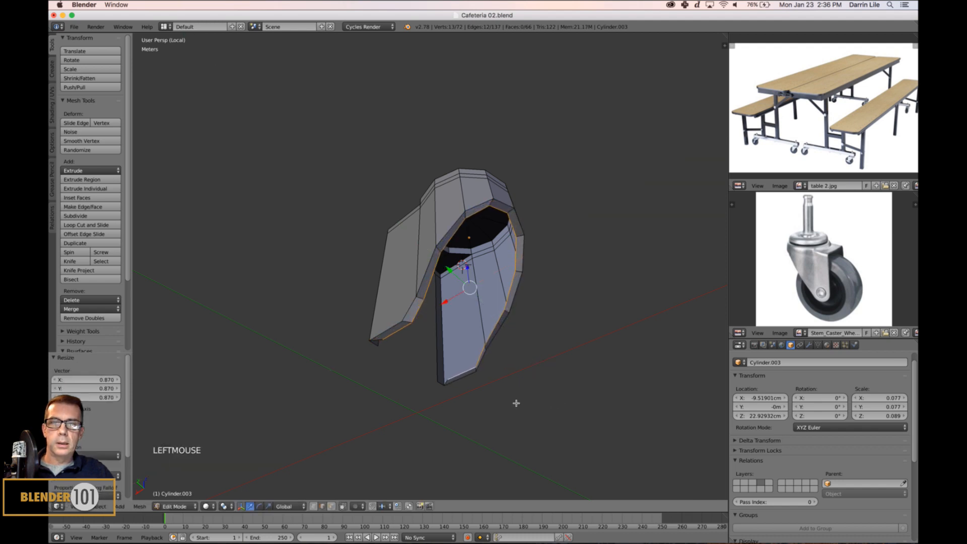
- Merge the extruded lip's front end vertex on one fork leg into that leg's inner corner vertex using At Last
middle_click_drag(516, 401, 594, 352)
scroll(522, 390, "up", 3)
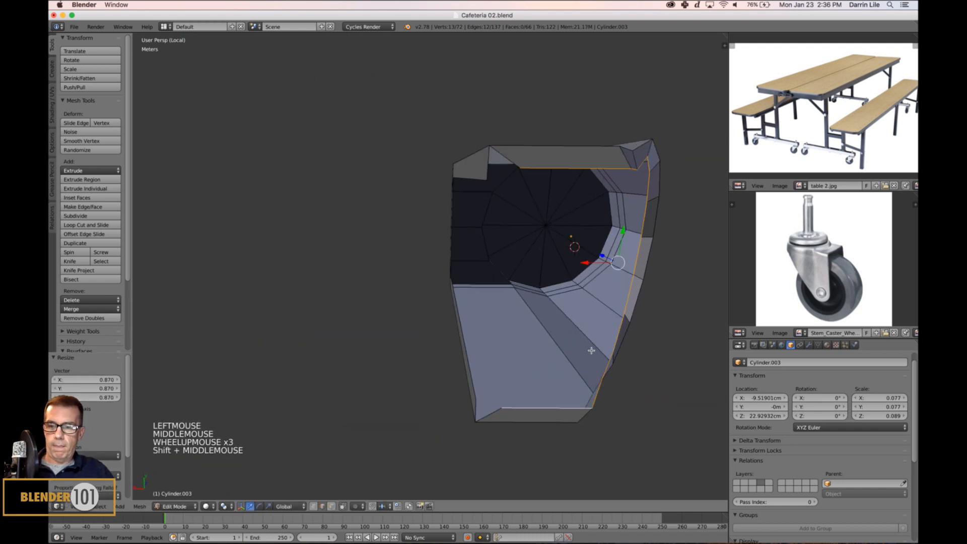
key("ctrl+Tab")
left_click(591, 350)
right_click(524, 167)
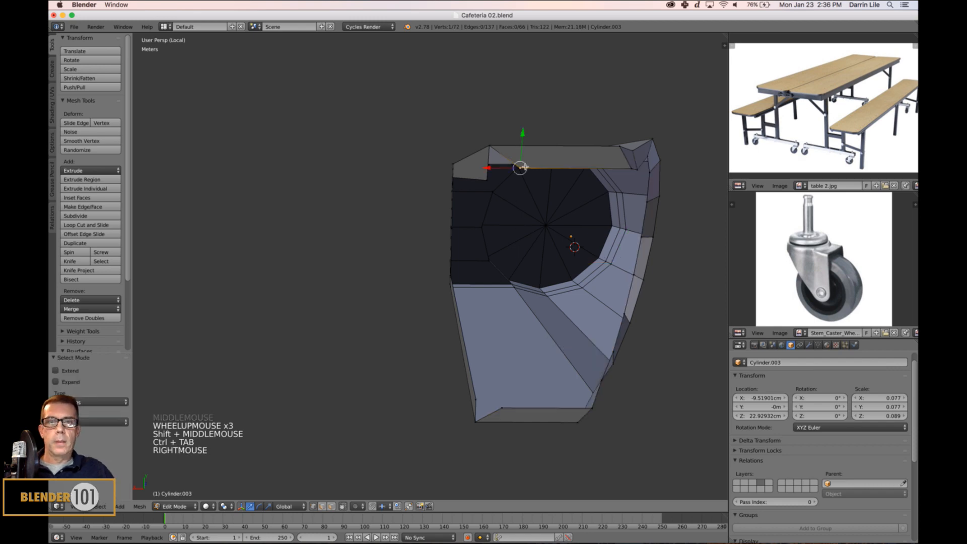
right_click(486, 187, "shift")
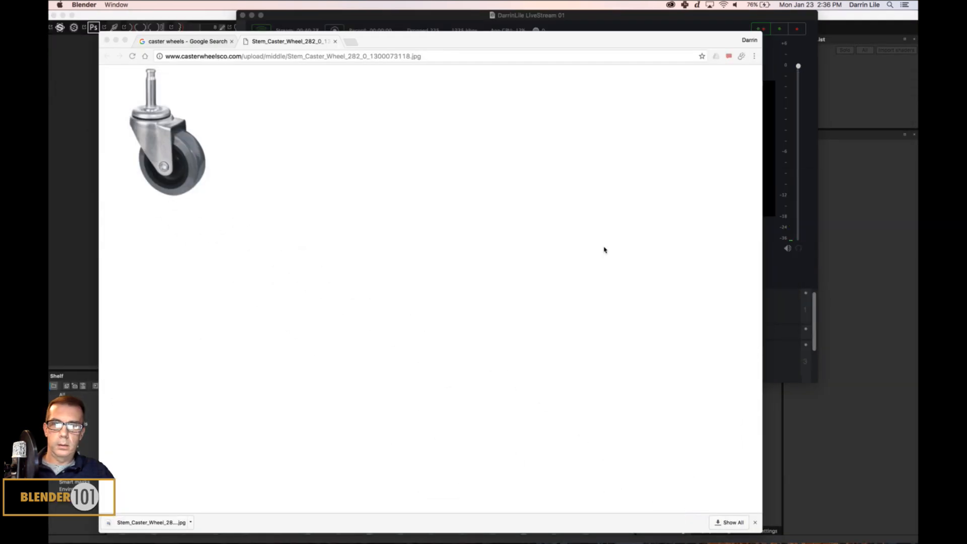
mouse_move(601, 540)
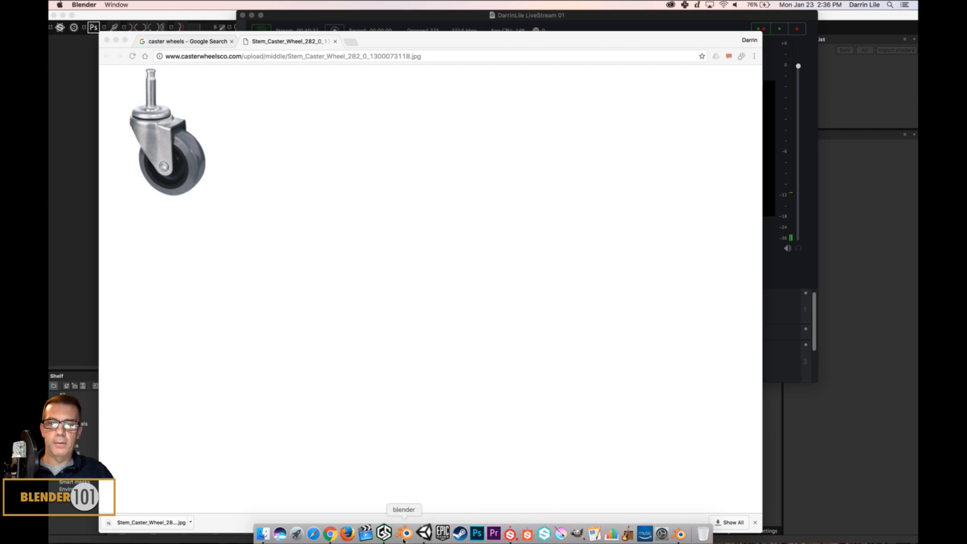
left_click(680, 534)
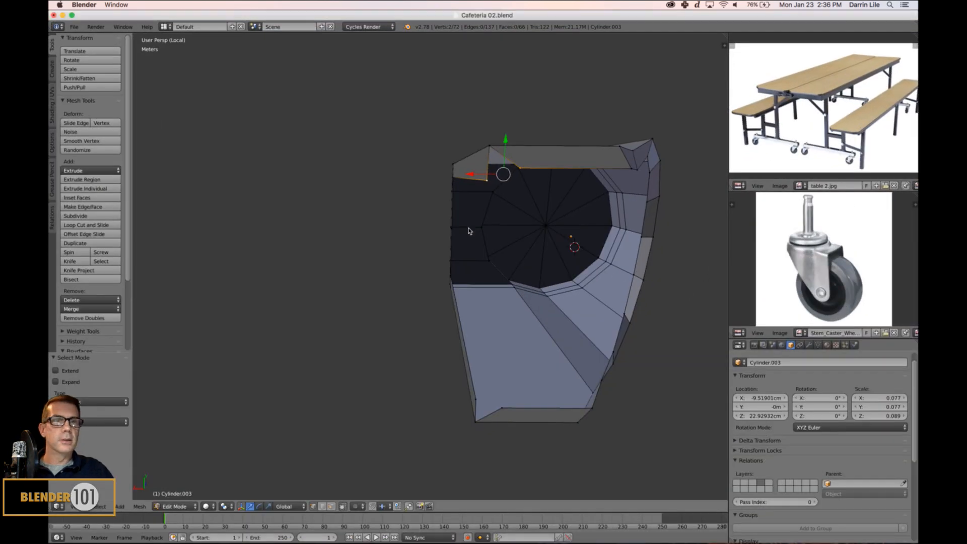
key("alt+m")
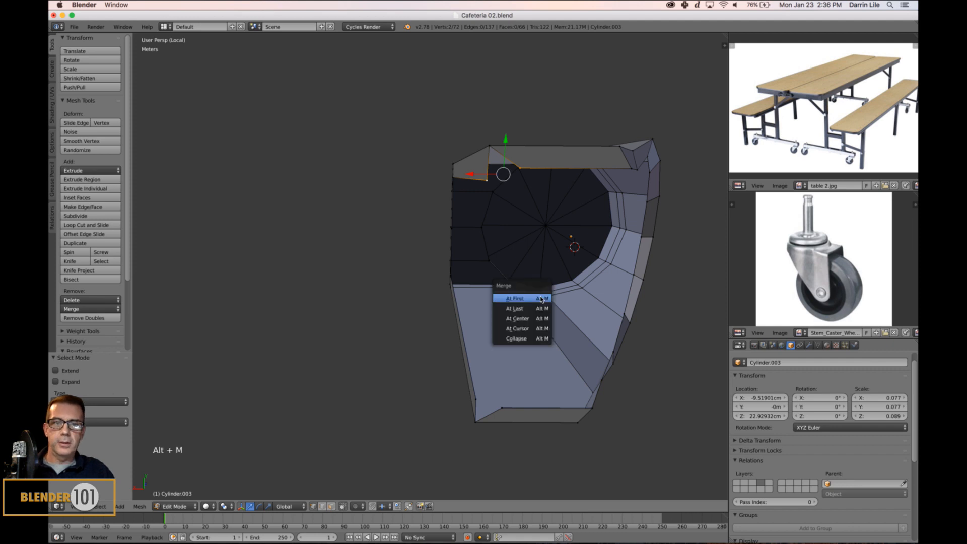
left_click(522, 310)
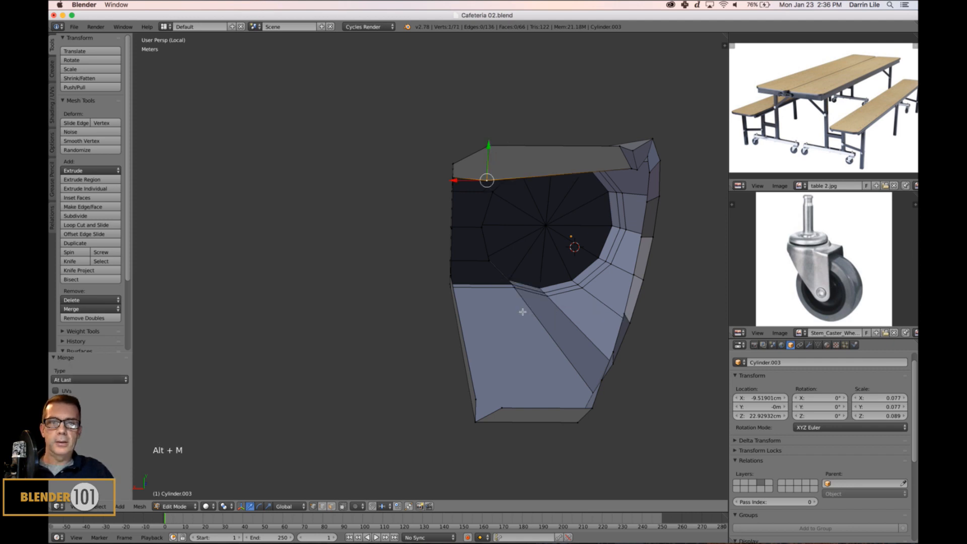
- Merge the lip's front end vertex on the opposite leg into its inner corner vertex using At Last, and clear the selection
right_click(503, 410)
right_click(484, 403, "shift")
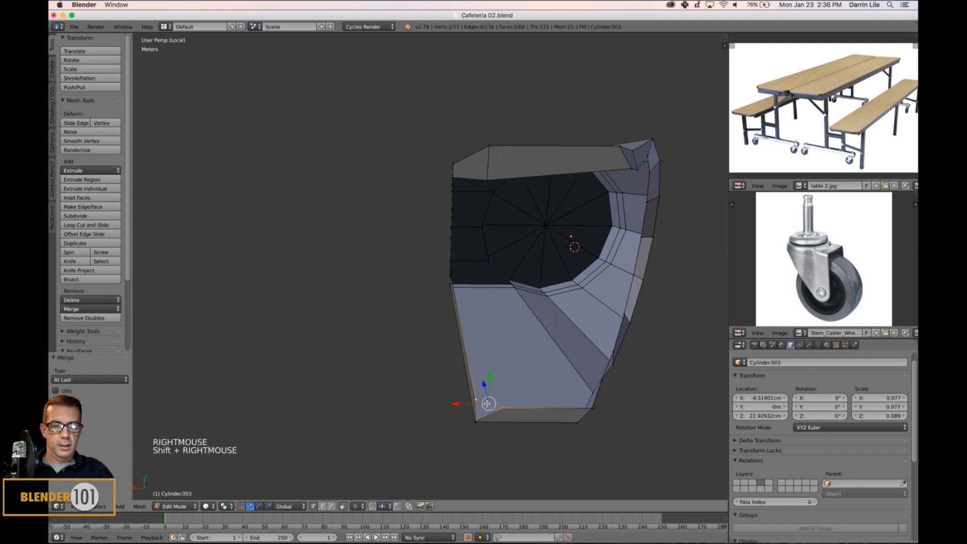
key("alt+m")
left_click(486, 402)
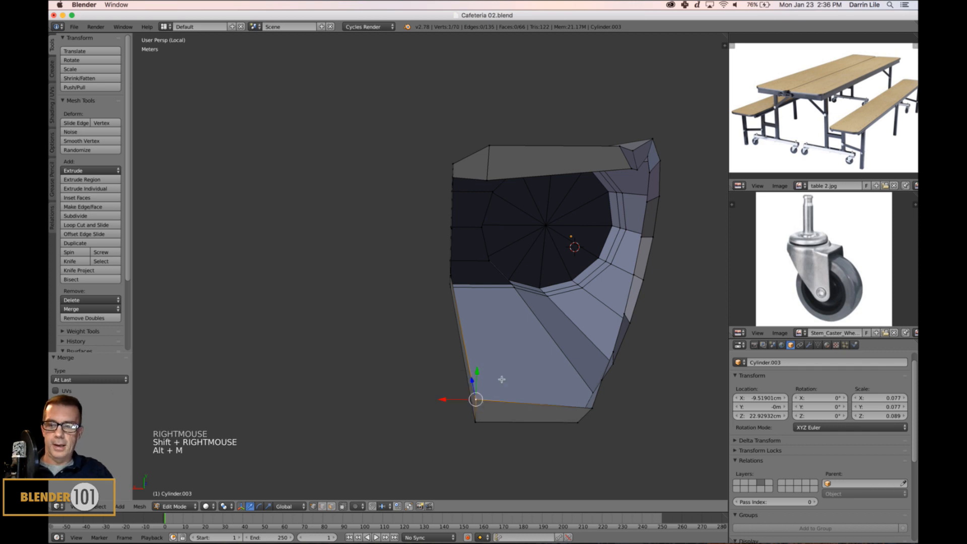
key("a")
- Scale the two merged inner corner vertices of the fork legs apart along Y by 1.133
key("Tab")
scroll(503, 370, "down", 1)
key("Tab")
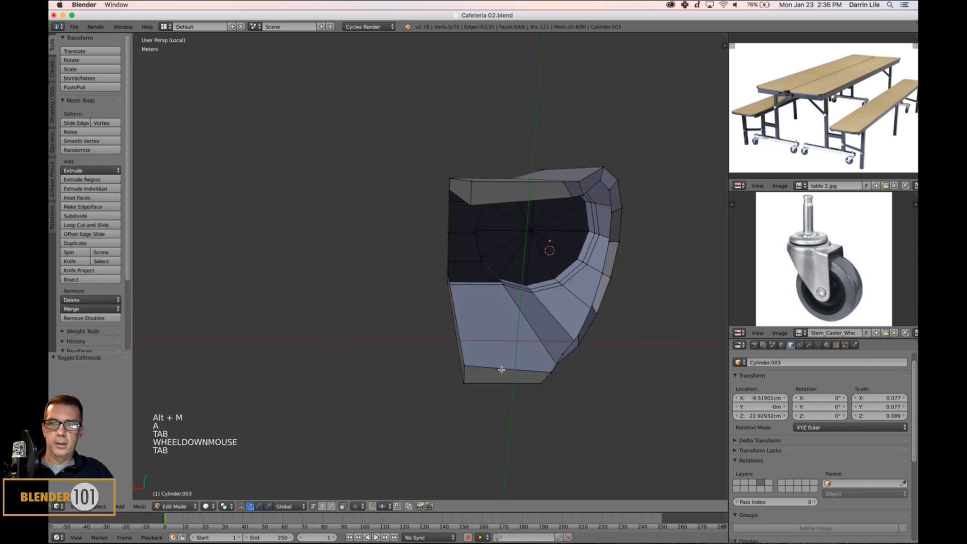
middle_click_drag(501, 368, 493, 340)
right_click(468, 346)
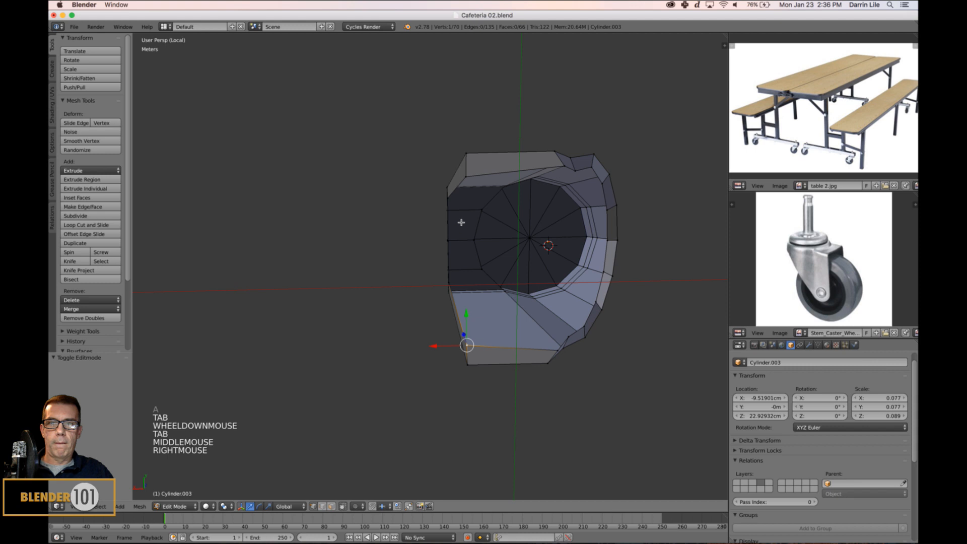
right_click(464, 176, "shift")
key("s")
key("y")
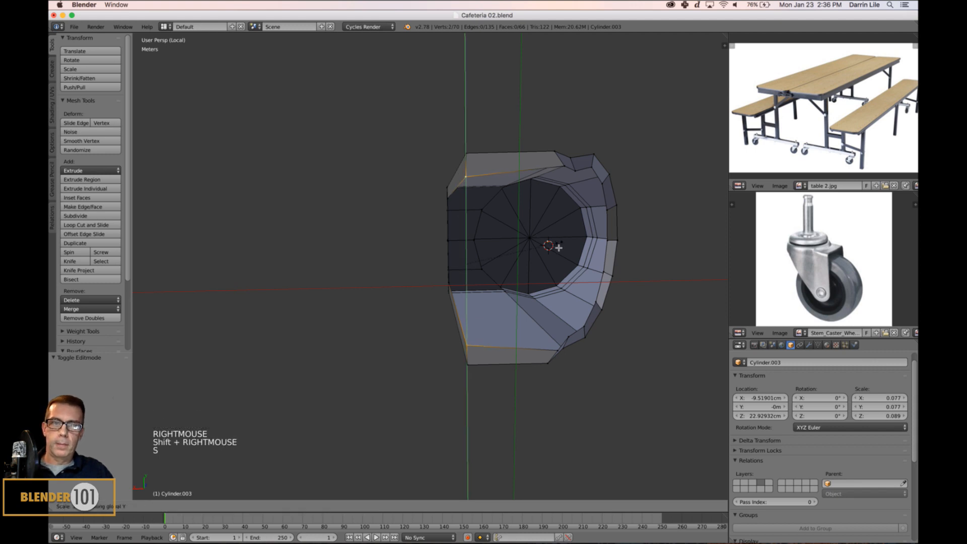
left_click(571, 249)
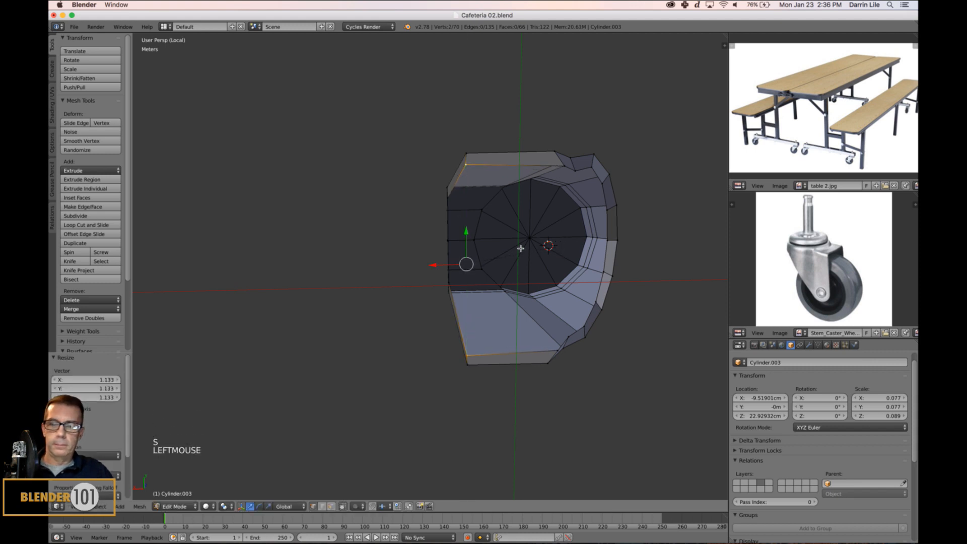
- Clear the selection, return to Object Mode, leave local view, and examine the closed fork legs around the wheel
middle_click_drag(571, 248, 556, 303)
key("a")
scroll(526, 248, "down", 4)
key("Tab")
key("Tab")
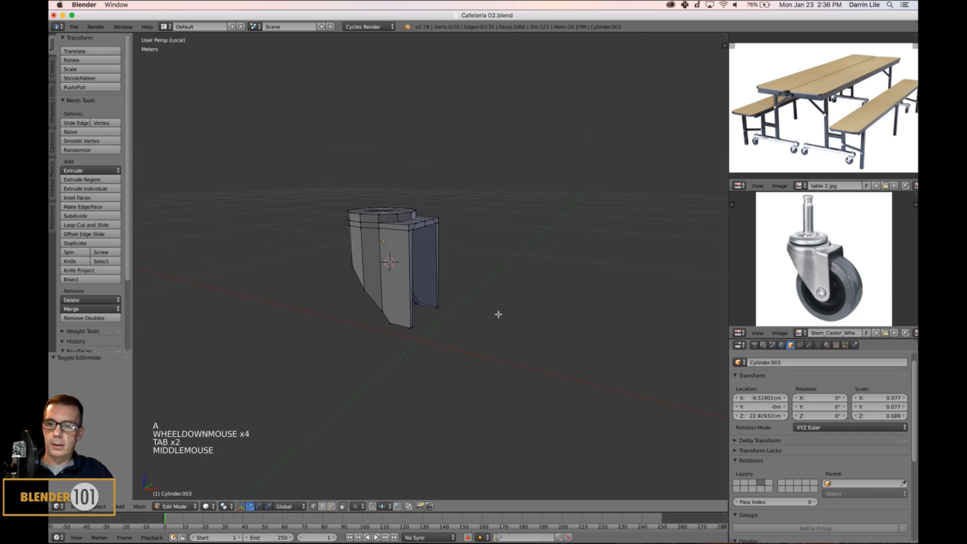
key("Tab")
key("KP_Divide")
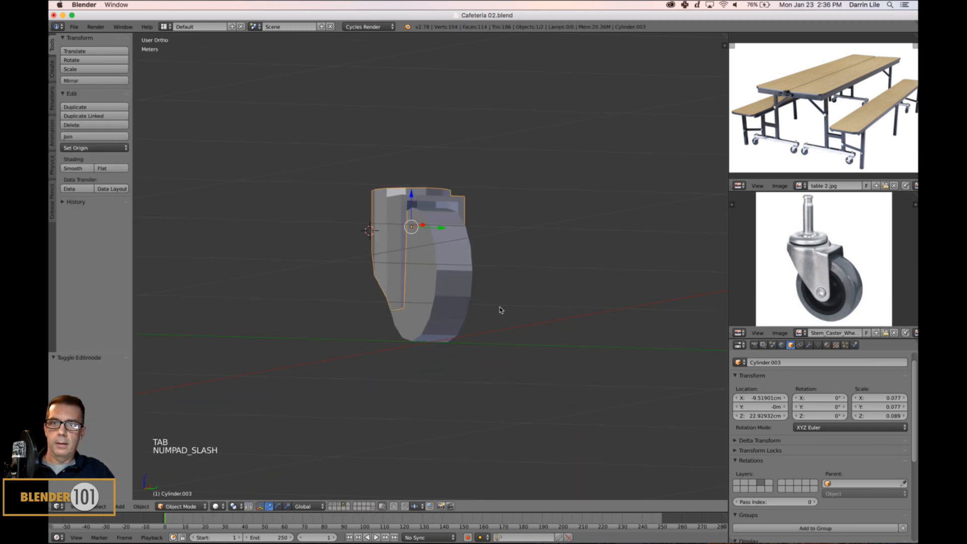
mouse_move(501, 308)
middle_mouse_down()
mouse_move(554, 313)
mouse_move(527, 323)
mouse_move(503, 317)
middle_mouse_up()
scroll(527, 323, "down", 3)
scroll(505, 321, "up", 3)
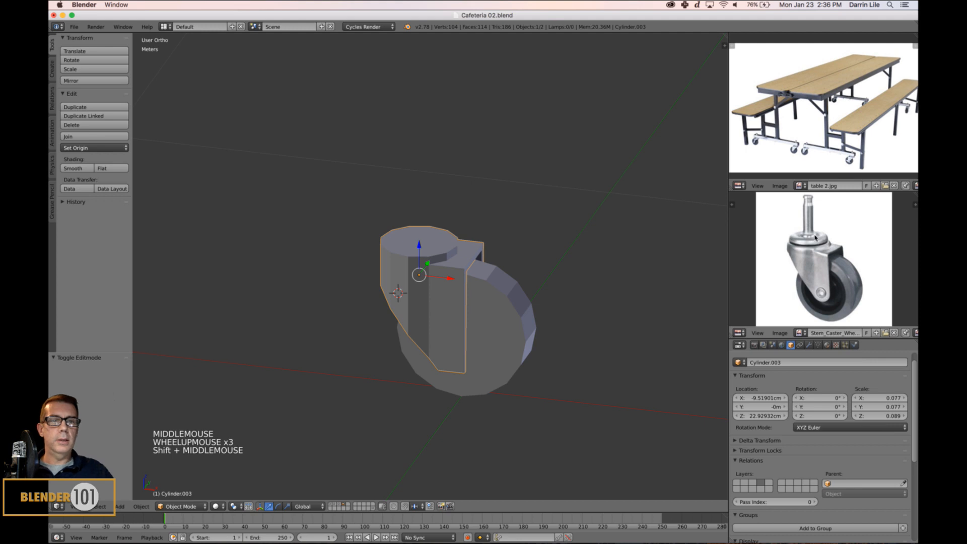
- Extrude the fork's round top cap faces in place and scale them inward to about 0.82
right_click(431, 246)
key("Tab")
middle_click(430, 254)
middle_click_drag(430, 254, 431, 261)
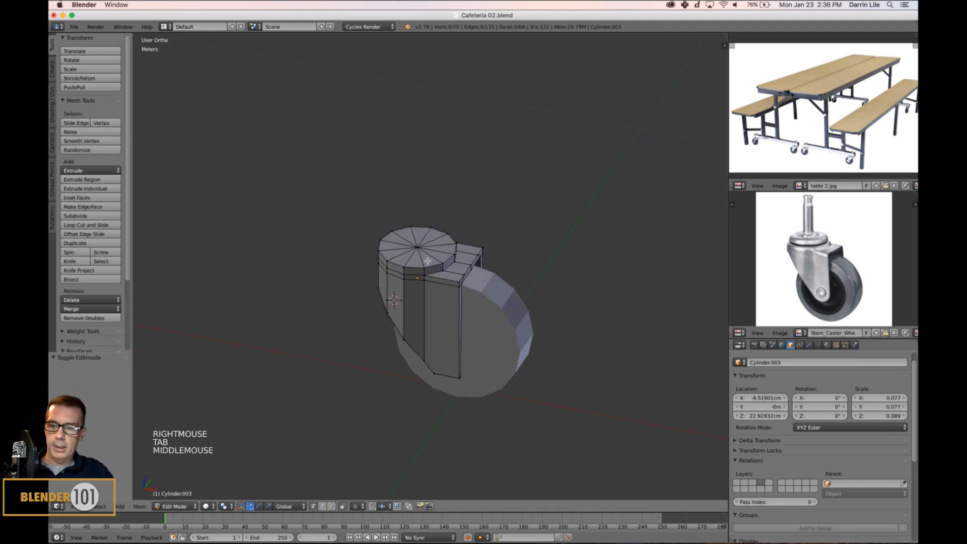
key("ctrl+Tab")
left_click(422, 254)
key("c")
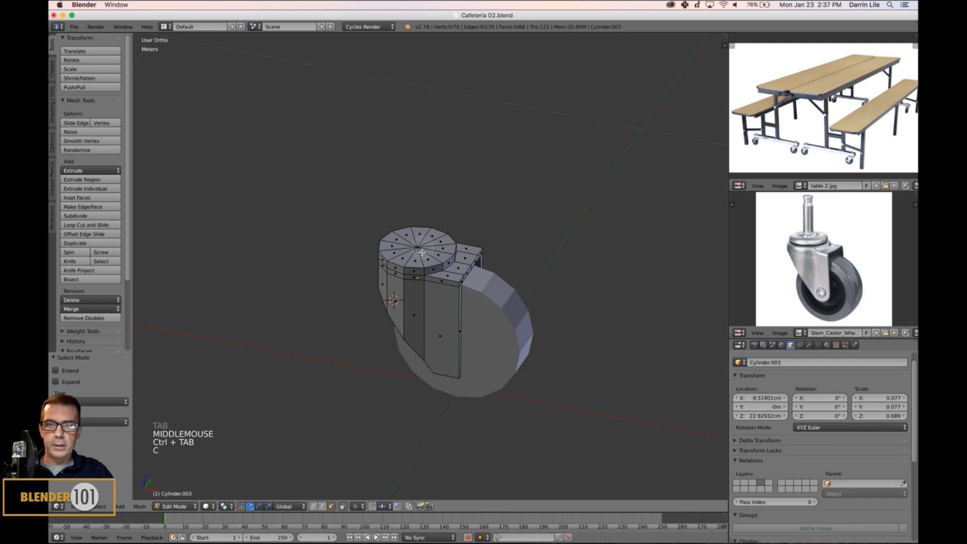
left_click(419, 249)
middle_click_drag(496, 306, 564, 312)
scroll(499, 302, "up", 3)
key("e")
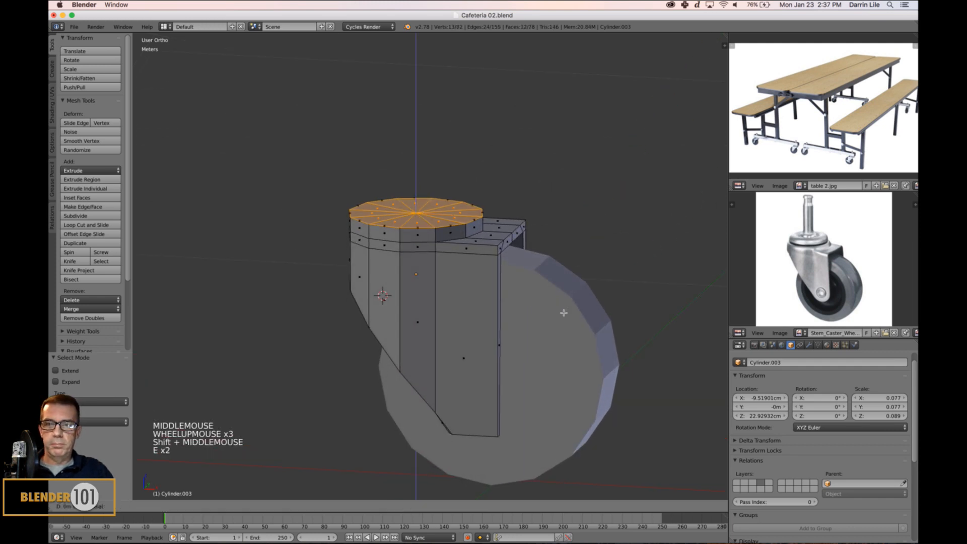
left_click(564, 312)
key("s")
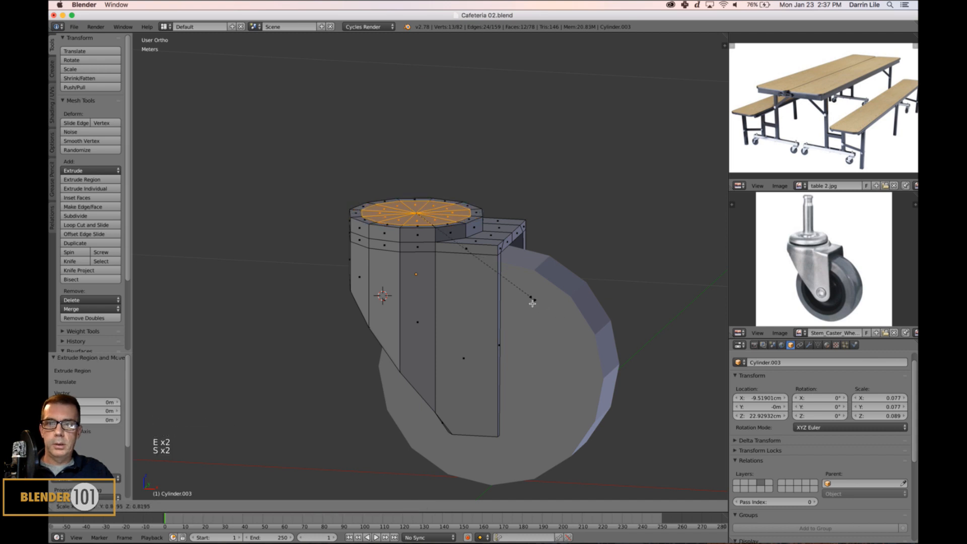
left_click(534, 303)
- Extrude the inset top cap faces again and raise them 5.2 mm along Z, keeping their scale at 1.000
key("e")
left_click(534, 305)
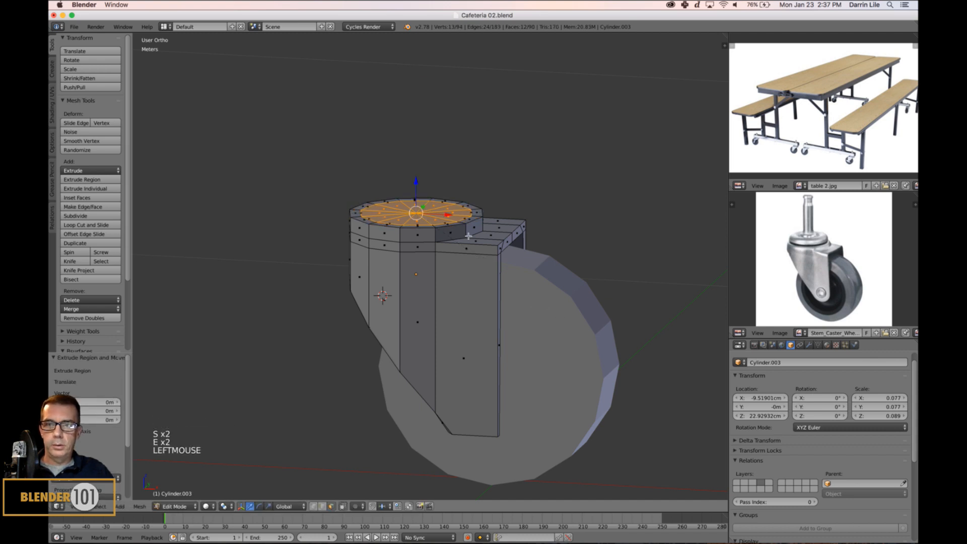
left_click_drag(418, 184, 415, 182)
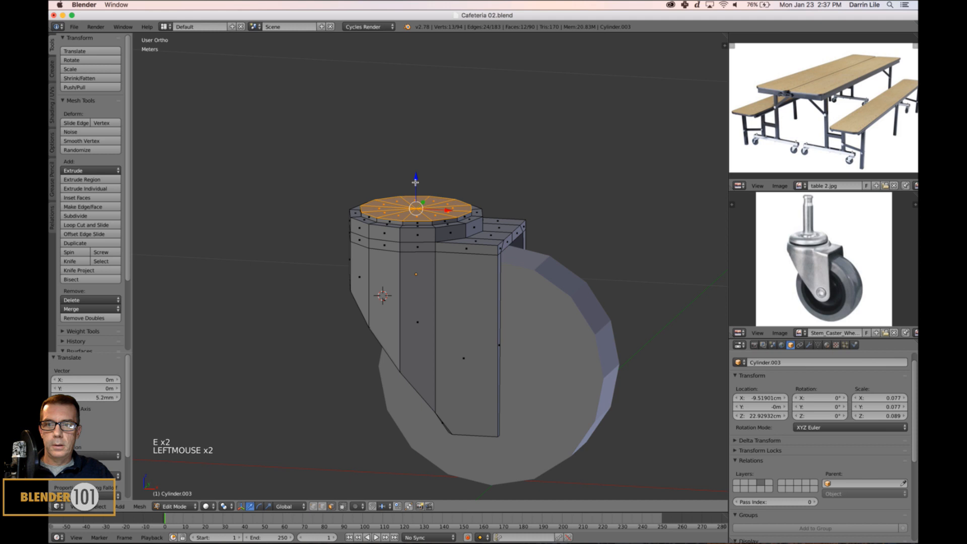
key("s")
left_click(489, 243)
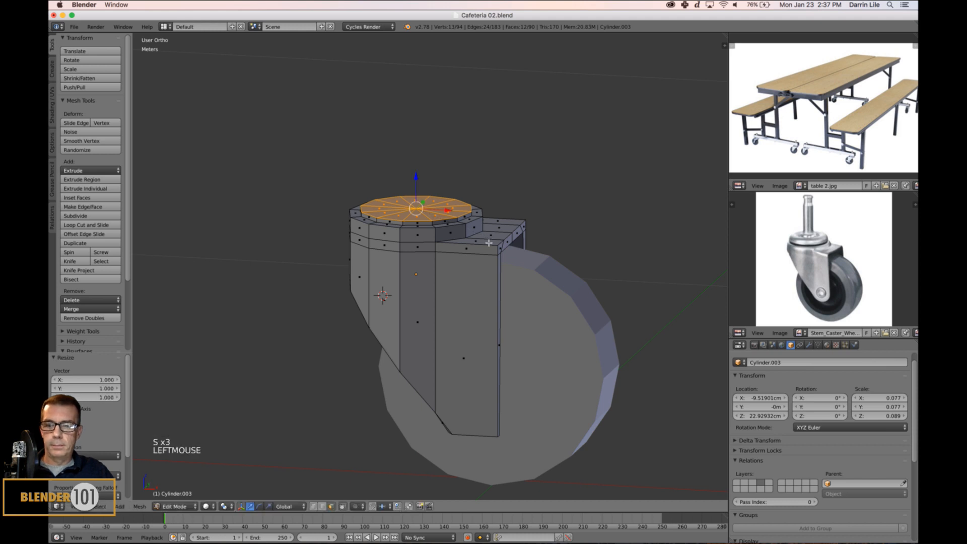
- Scale the fork's selected round top cap faces outward, extrude them again and raise the new faces 1.092 cm along Z
key("s")
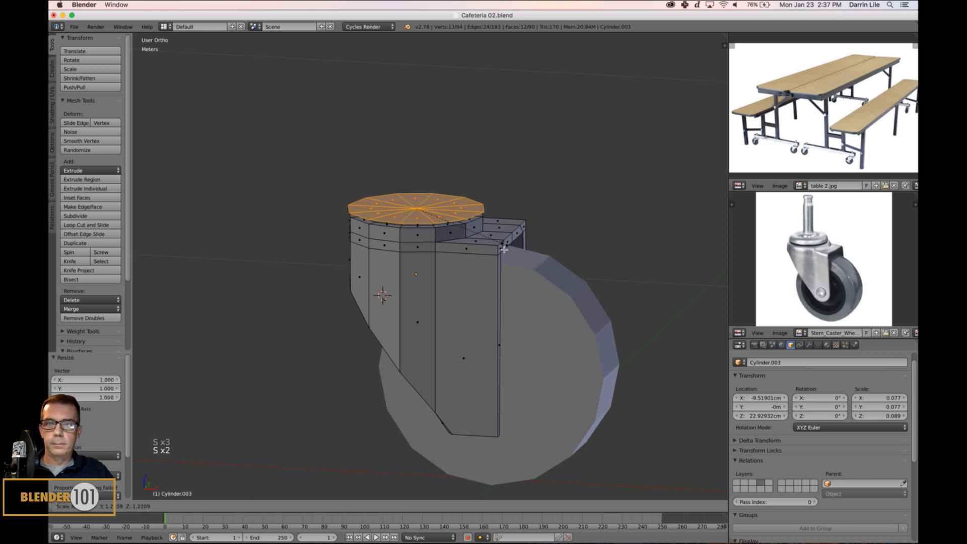
left_click(493, 248)
key("e")
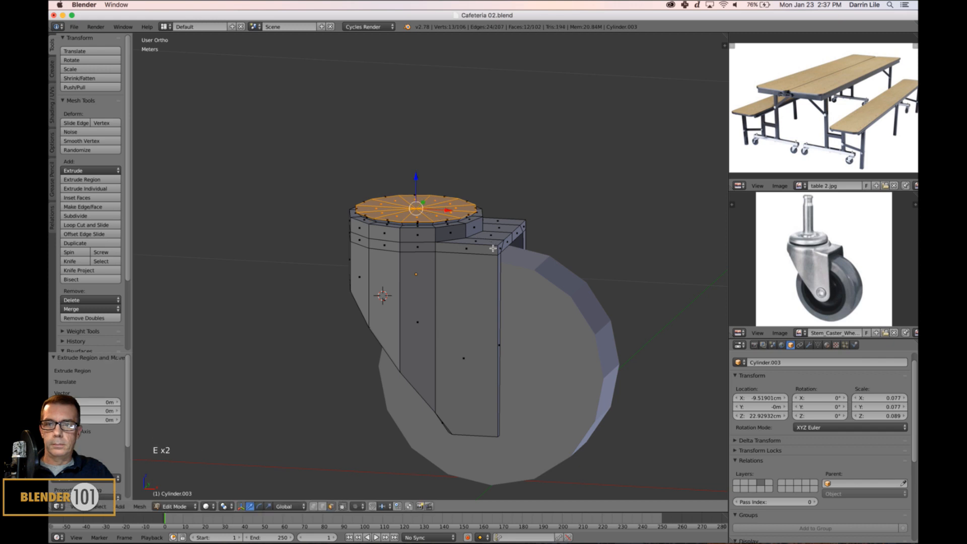
left_click_drag(412, 183, 419, 174)
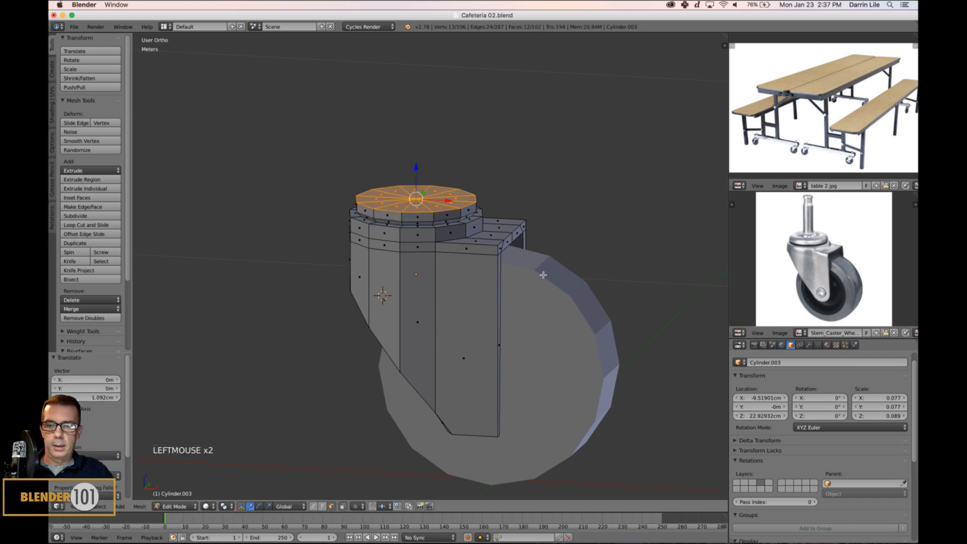
- Extrude the raised cap faces in place and scale them inward to 0.276
key("e")
right_click(546, 281)
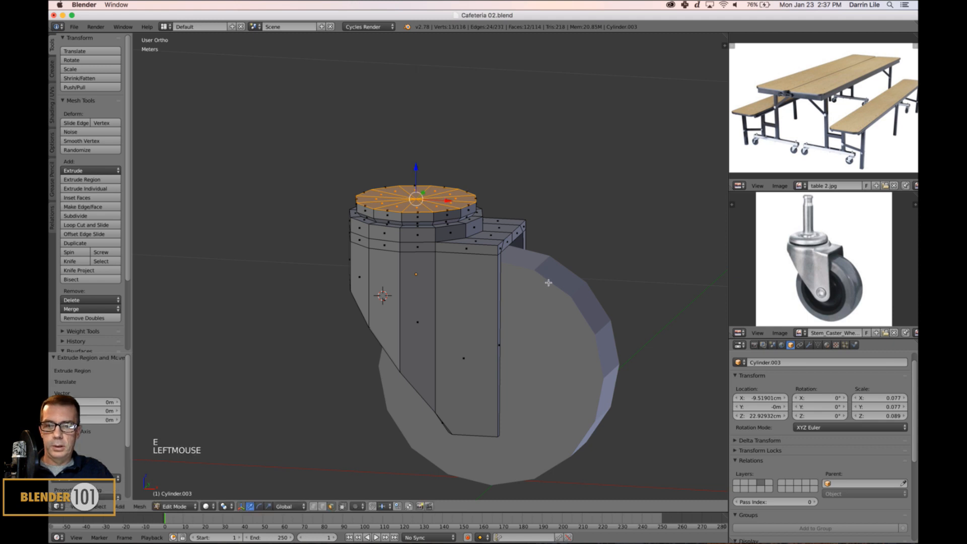
key("s")
key("s")
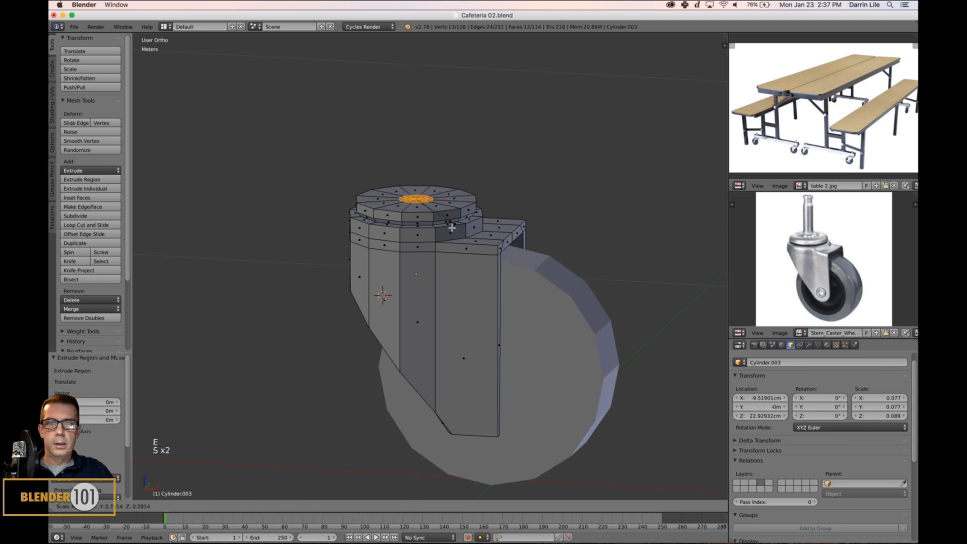
left_click(451, 228)
scroll(477, 263, "down", 4)
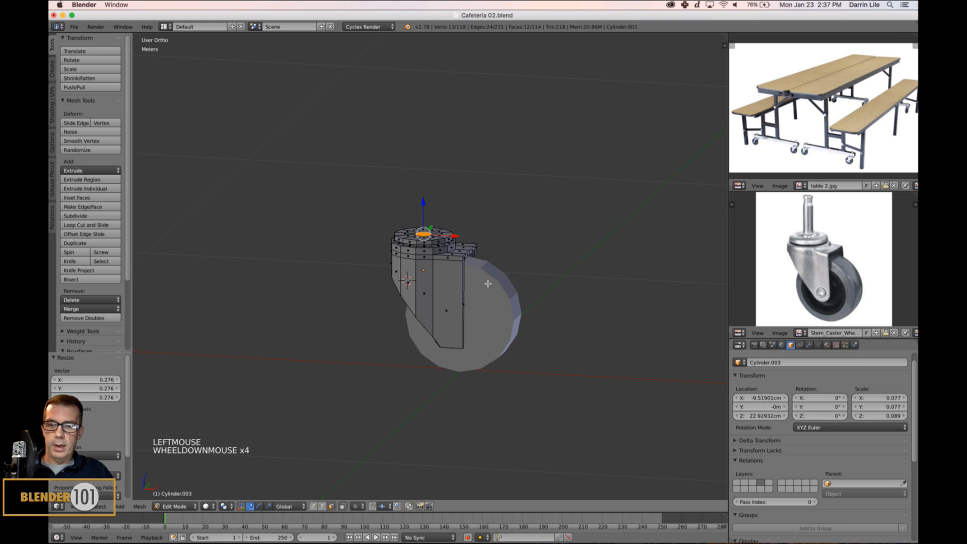
- Extrude the small central cap faces upward about 20.6 cm to form the caster's stem, return to Object Mode and clear the selection
key("e")
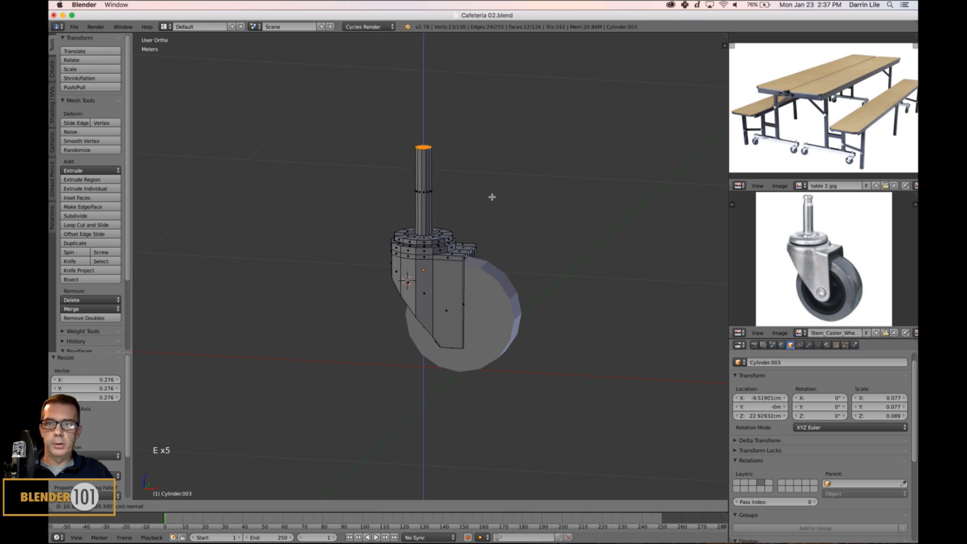
left_click(492, 197)
key("a")
key("Tab")
scroll(518, 209, "down", 5)
middle_click_drag(514, 287, 455, 283)
key("a")
scroll(481, 299, "down", 2)
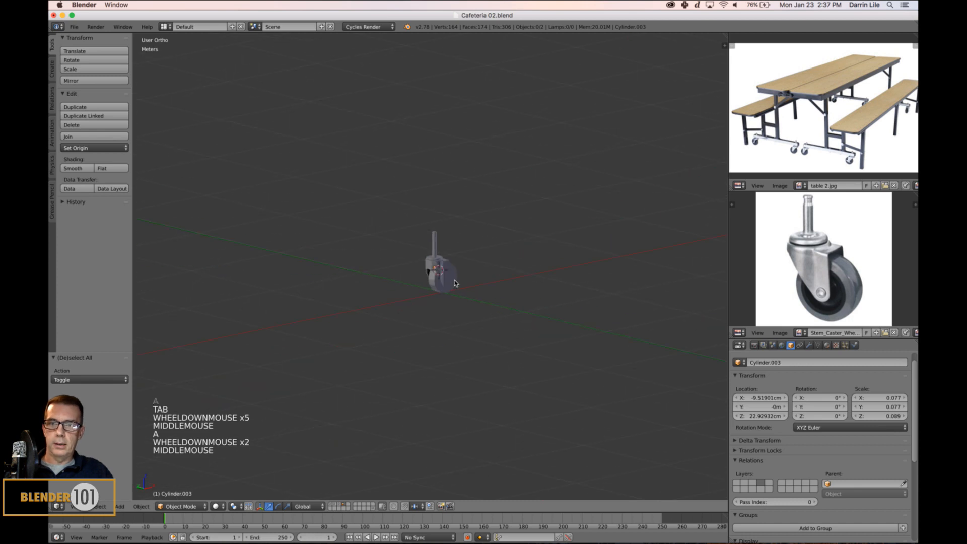
- Select the wheel and the stemmed fork and join them into a single object
right_click(455, 283)
key("KP_Decimal")
scroll(492, 302, "down", 5)
key("KP_5")
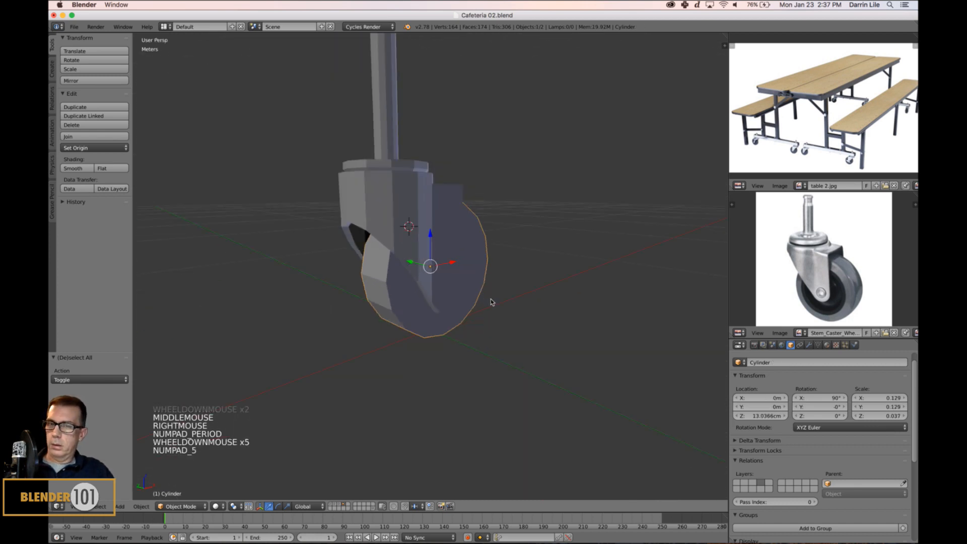
scroll(492, 302, "down", 4)
middle_click_drag(531, 300, 480, 309)
scroll(512, 294, "down", 1)
scroll(504, 297, "up", 3)
scroll(512, 300, "down", 3)
right_click(415, 235, "shift")
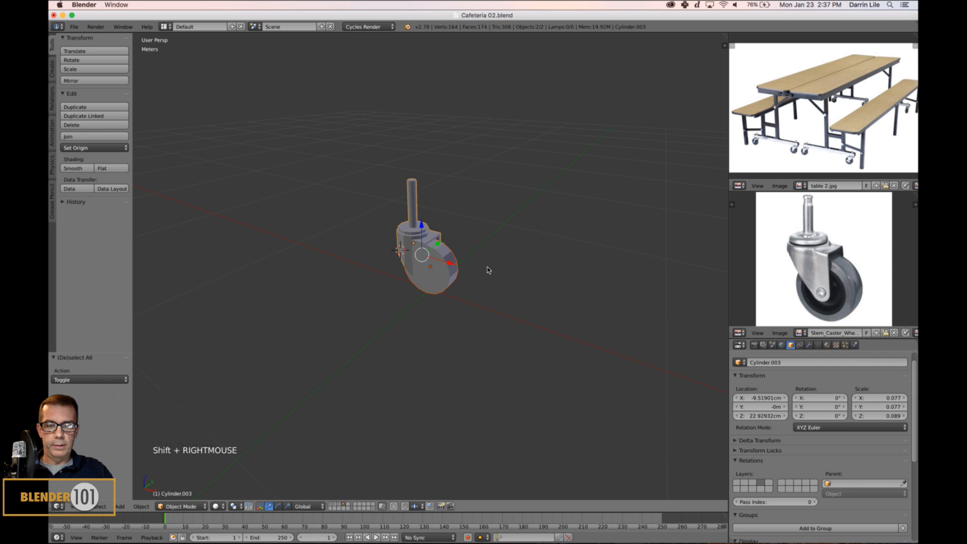
key("ctrl+j")
scroll(488, 266, "down", 4)
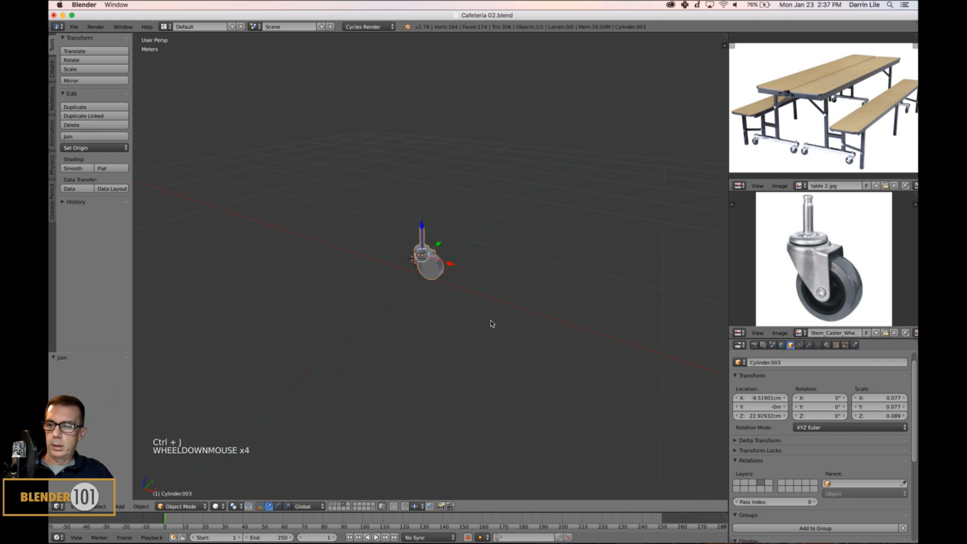
- Show the layer with the table and bench together with the caster and compare their sizes
left_click(340, 504, "shift")
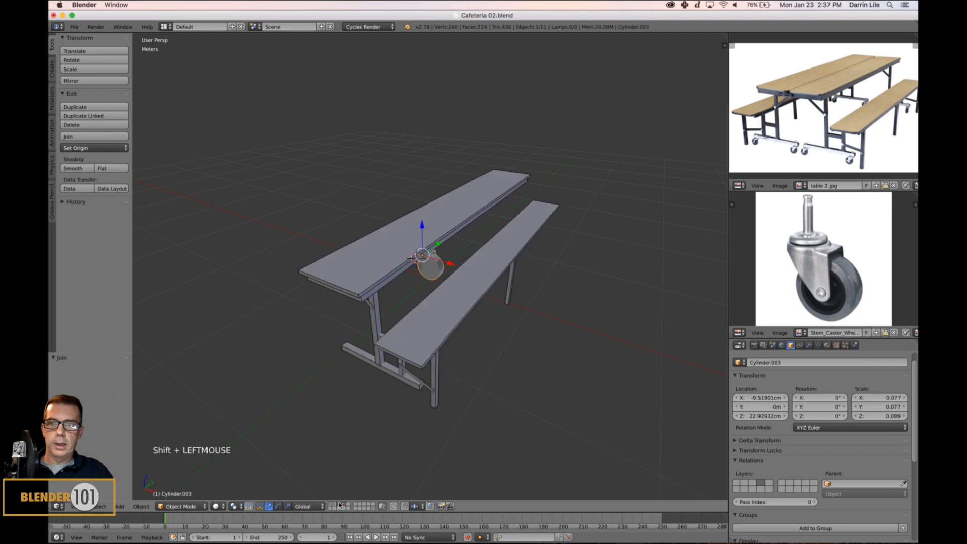
middle_click_drag(468, 377, 479, 360)
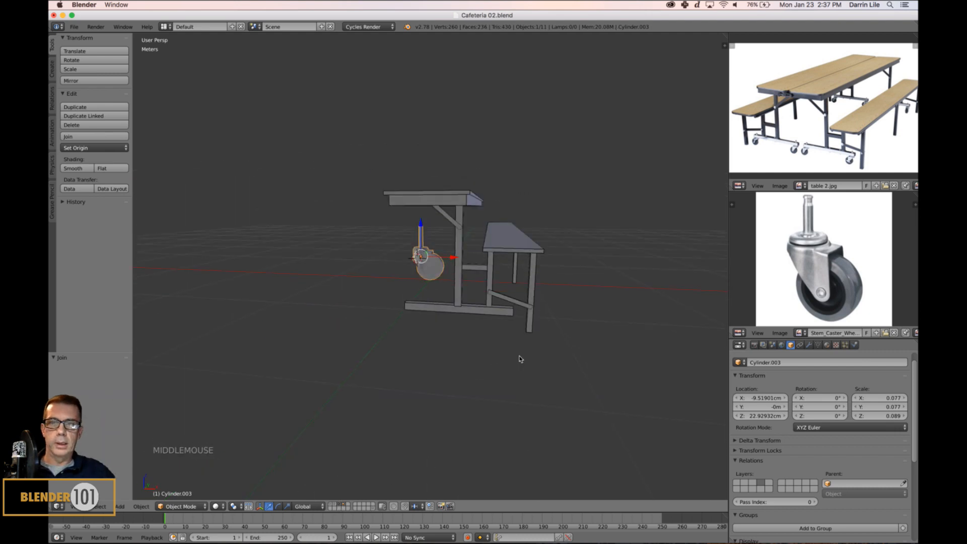
scroll(509, 350, "up", 3)
scroll(509, 350, "down", 4)
middle_click_drag(509, 350, 407, 323)
key("s")
key("s")
right_click(531, 350)
- Edit the caster in edge selection mode and snap the 3D cursor to the wheel's lowest edge
scroll(535, 349, "up", 4)
scroll(529, 337, "up", 5)
key("Tab")
key("ctrl+Tab")
left_click(397, 304)
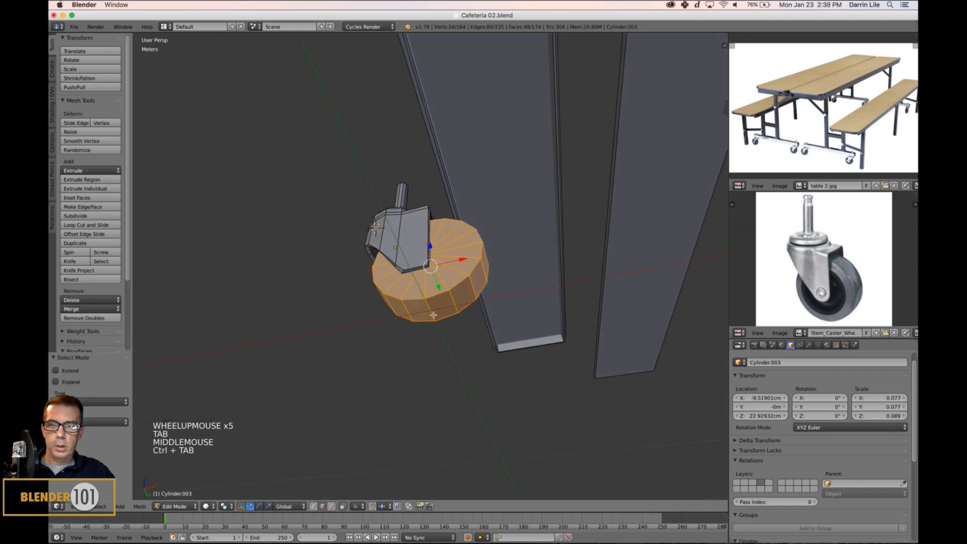
right_click(429, 315)
key("shift+s")
left_click(510, 348)
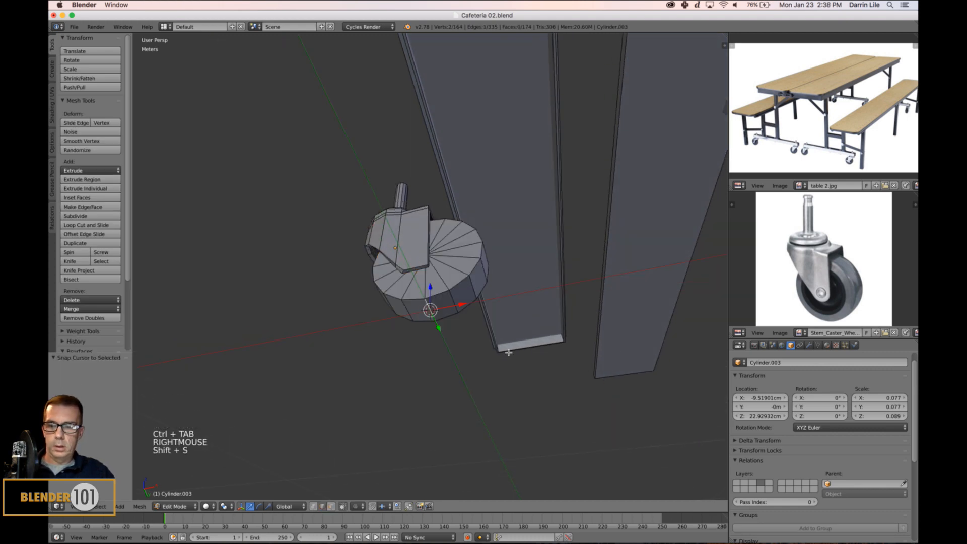
- Clear the selection, return to Object Mode and set the caster's origin to the 3D cursor
key("a")
key("Tab")
middle_click_drag(606, 347, 224, 191)
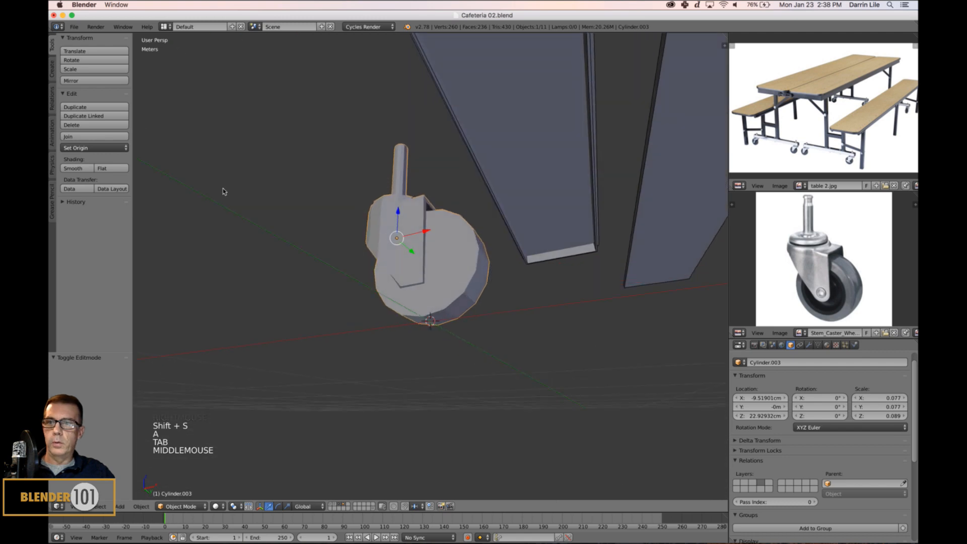
left_click(109, 149)
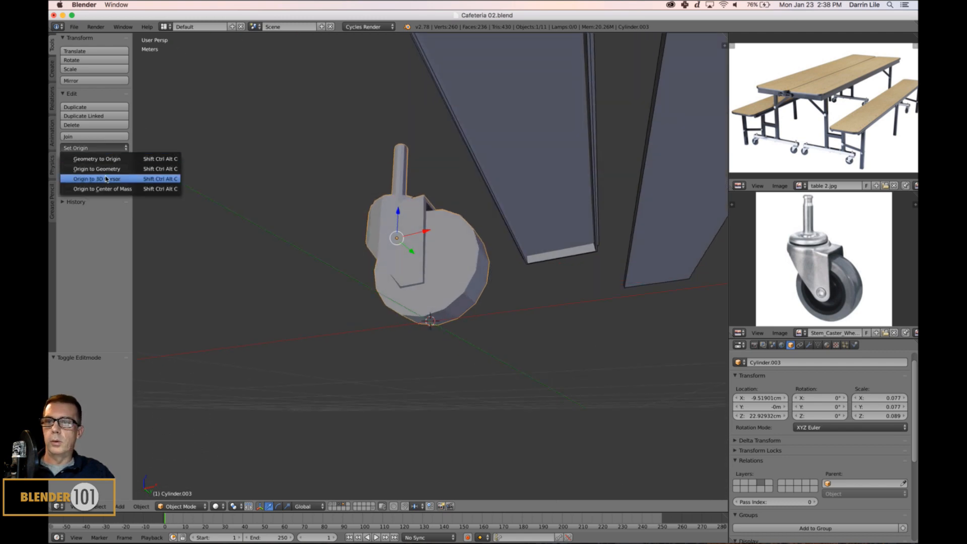
left_click(108, 179)
- Scale the caster down uniformly by 0.610 from its new origin
scroll(540, 308, "down", 4)
middle_click_drag(540, 342, 529, 307)
scroll(539, 310, "down", 5)
scroll(538, 313, "up", 1)
key("s")
key("s")
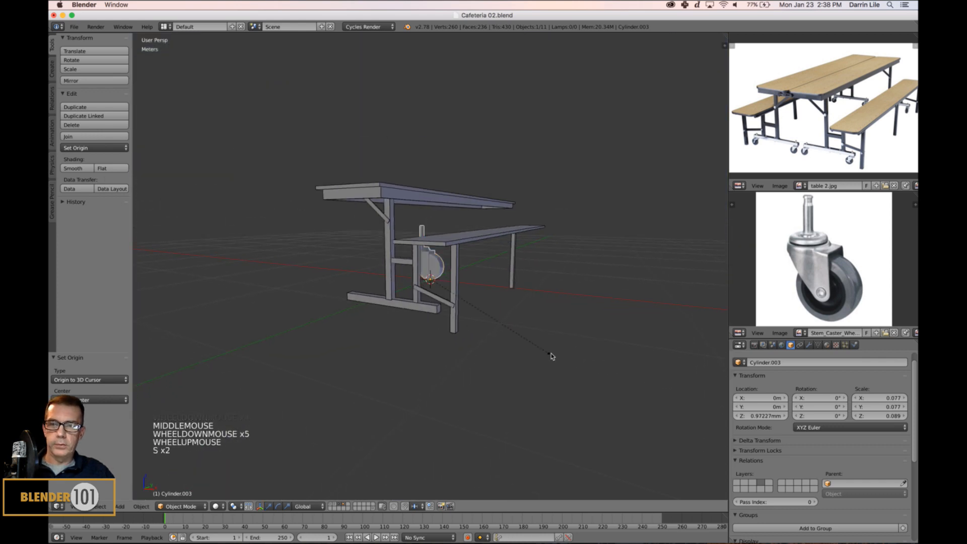
left_click(513, 310)
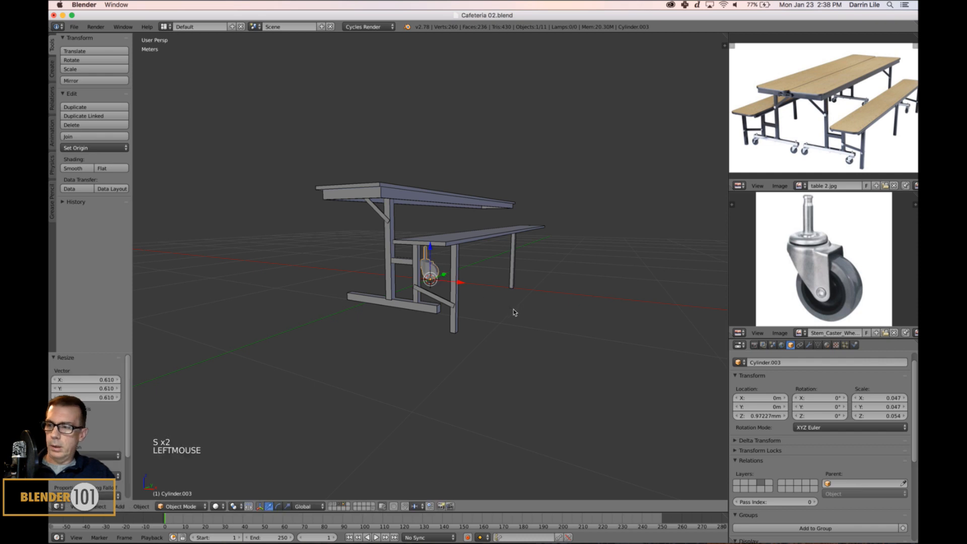
- Switch to a front orthographic wireframe view and scale the caster down by 0.662
key("KP_1")
key("KP_5")
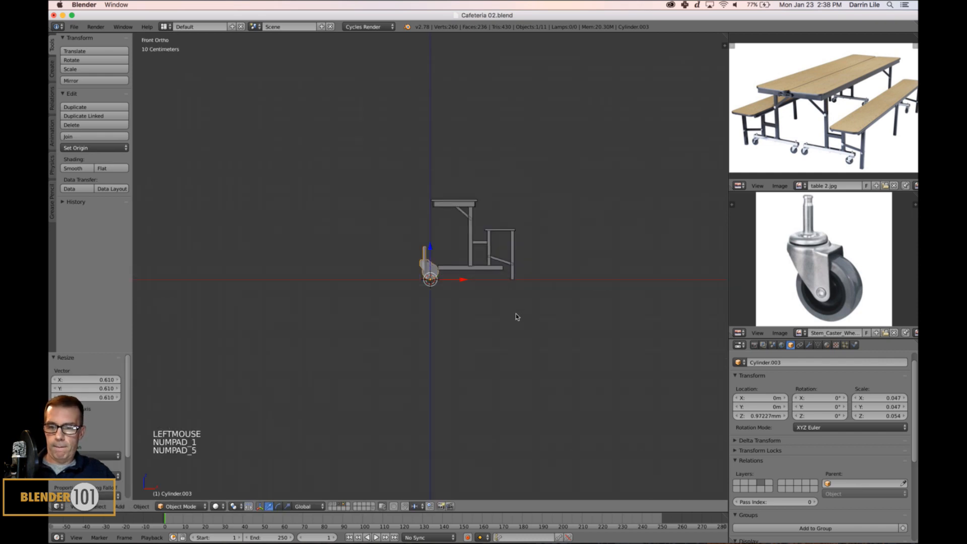
key("z")
scroll(516, 313, "up", 5)
middle_click_drag(529, 319, 497, 315, "shift")
key("s")
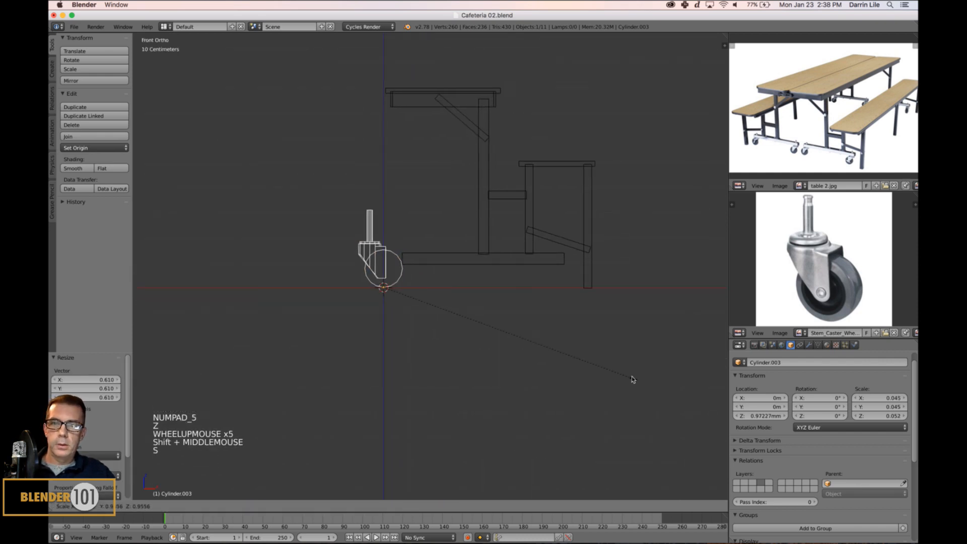
left_click(564, 333)
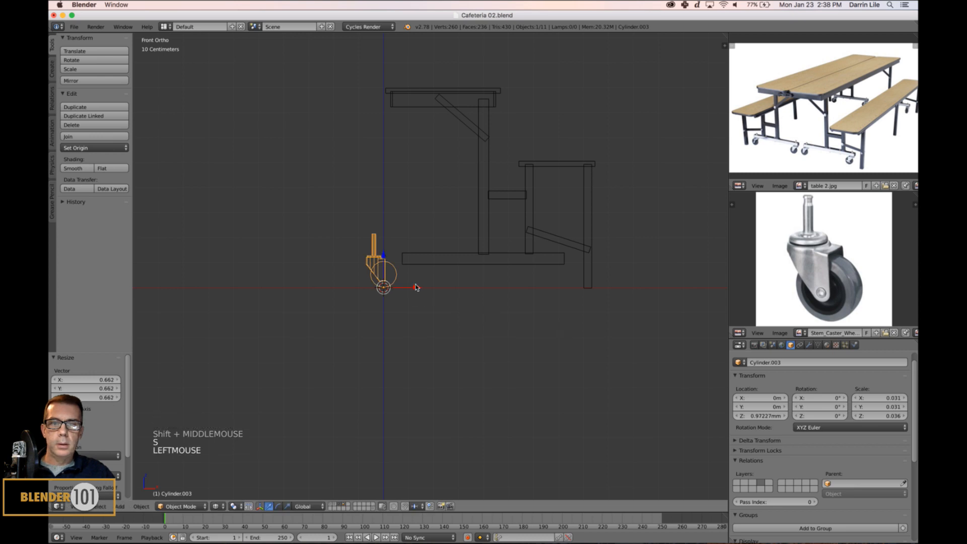
- Move the caster along X to about 72.305 cm, beneath the base rail's bench-side end, and scale it by 0.718
left_click_drag(439, 304, 600, 295)
scroll(599, 296, "up", 3)
middle_click_drag(604, 287, 492, 290, "shift")
key("s")
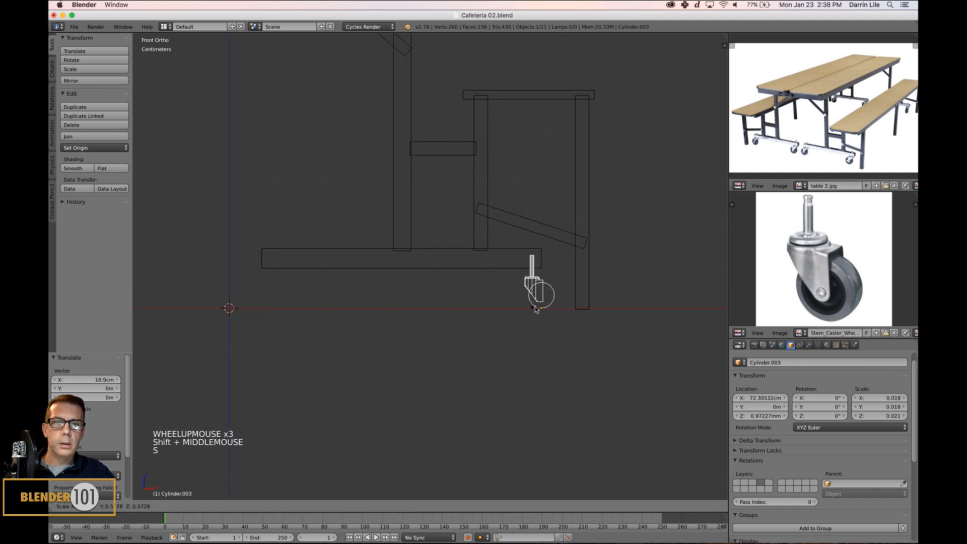
right_click(657, 370)
key("s")
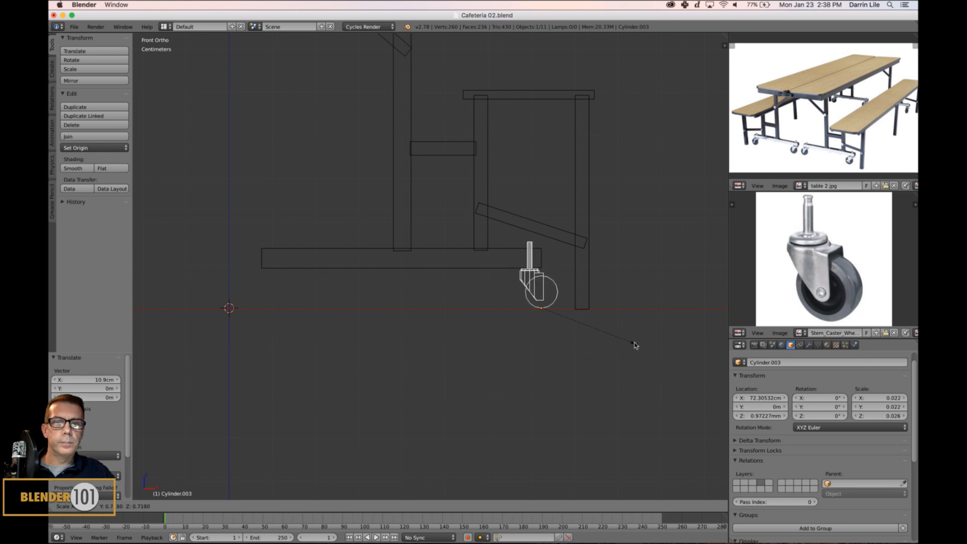
left_click(634, 345)
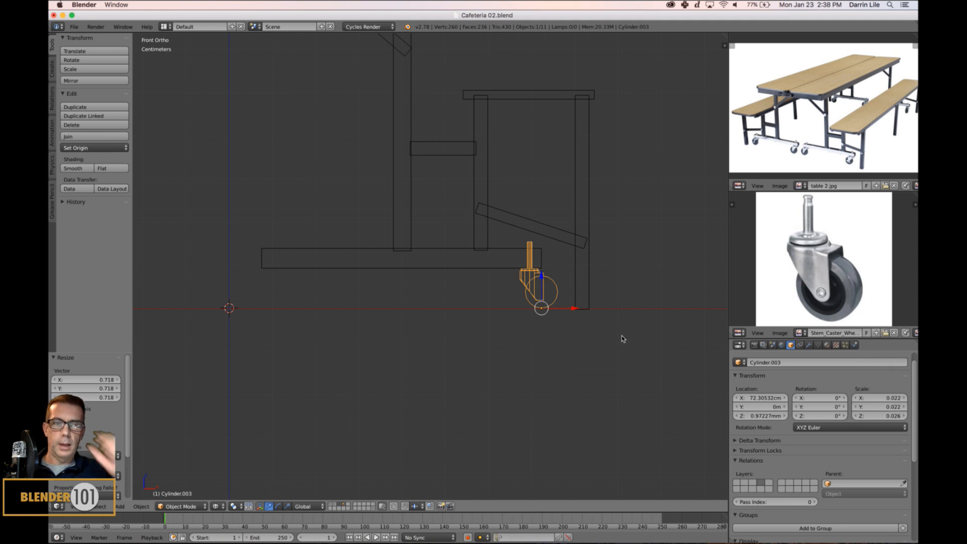
- Rotate the caster 180° about Z and move it -5.362 cm along X so its stem sits inside the base rail
type("r")
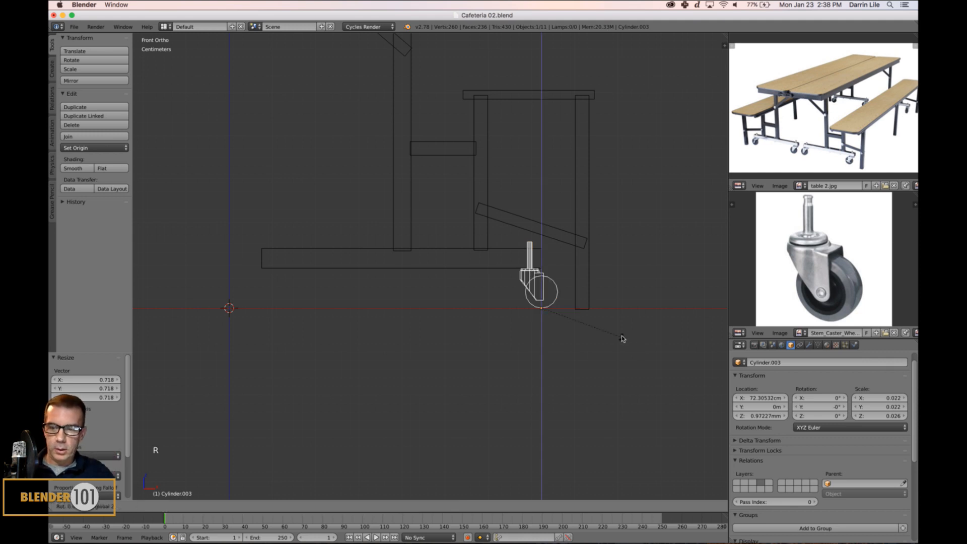
type("80")
left_click(622, 337)
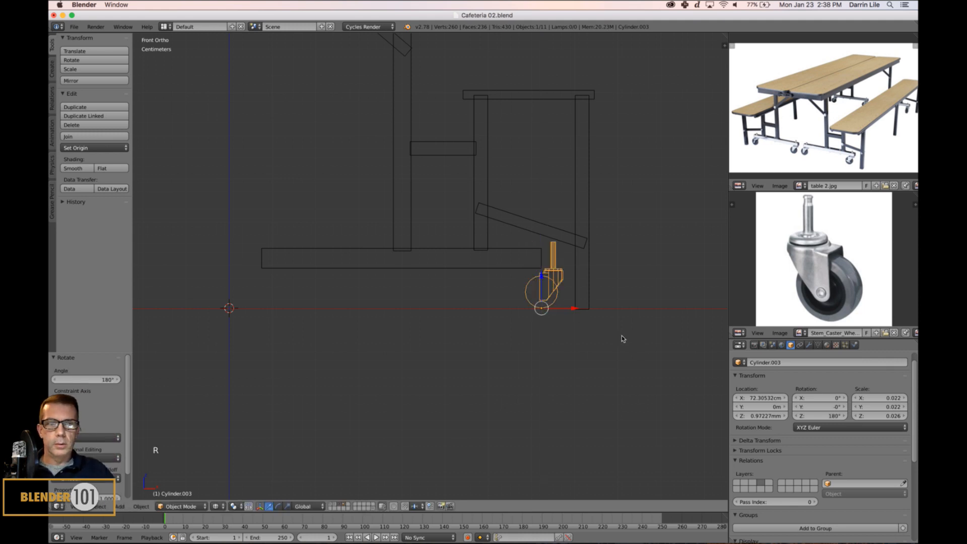
left_click_drag(579, 312, 557, 317)
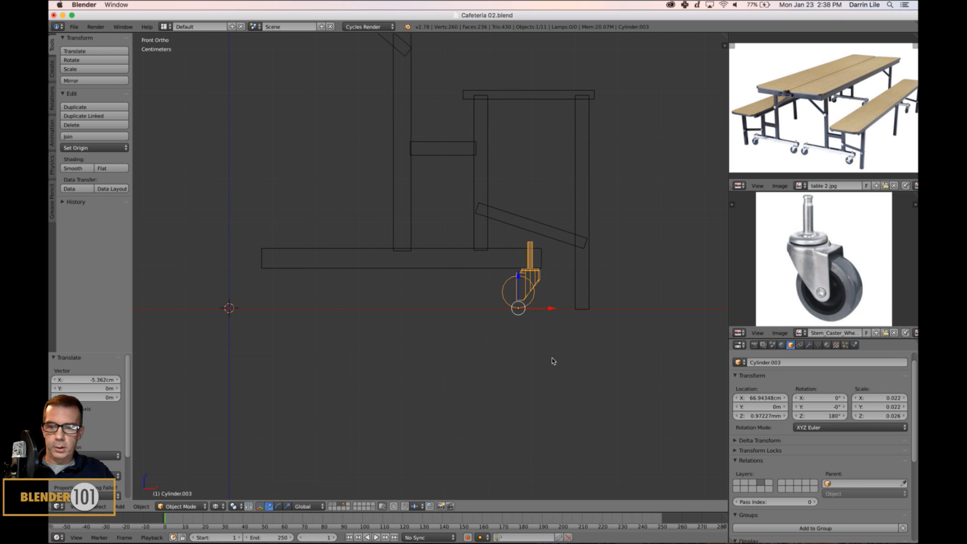
- Duplicate the caster along X to about 11.43 cm, under the base rail's other end, clear the selection and restore solid shading
key("shift+d")
key("x")
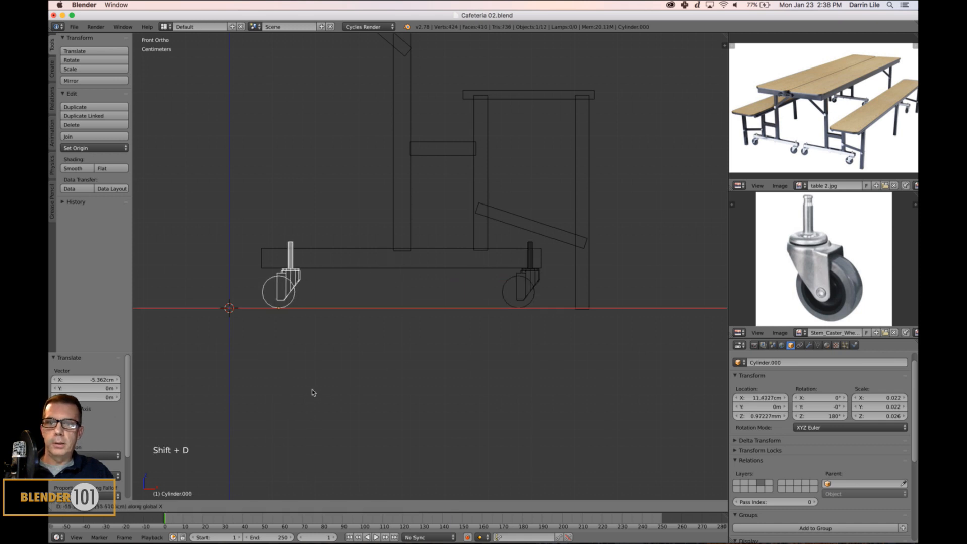
left_click(332, 399)
key("a")
scroll(417, 369, "down", 4)
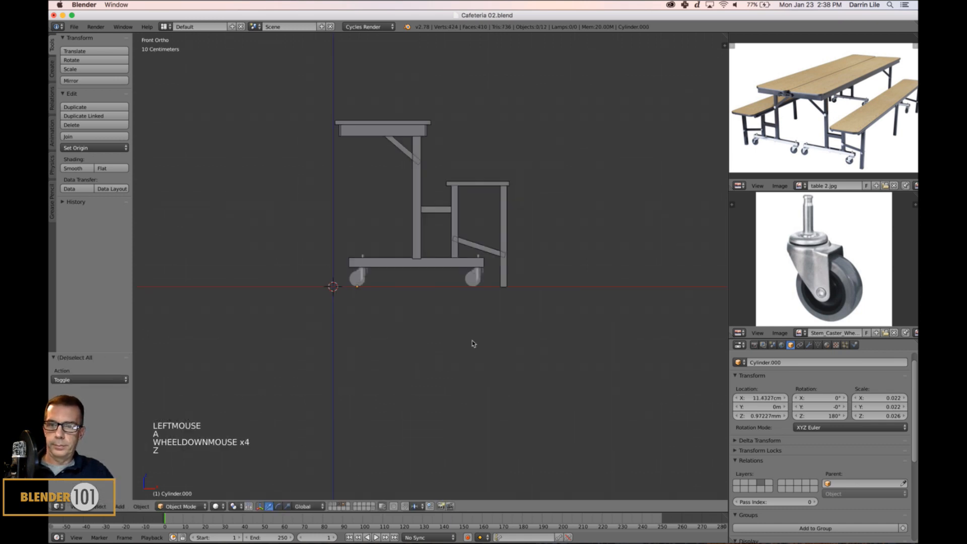
key("z")
- Select both casters and move them along Y to about -1.254 m, centred on the base rail in top view
middle_click_drag(473, 340, 487, 343)
right_click(474, 282)
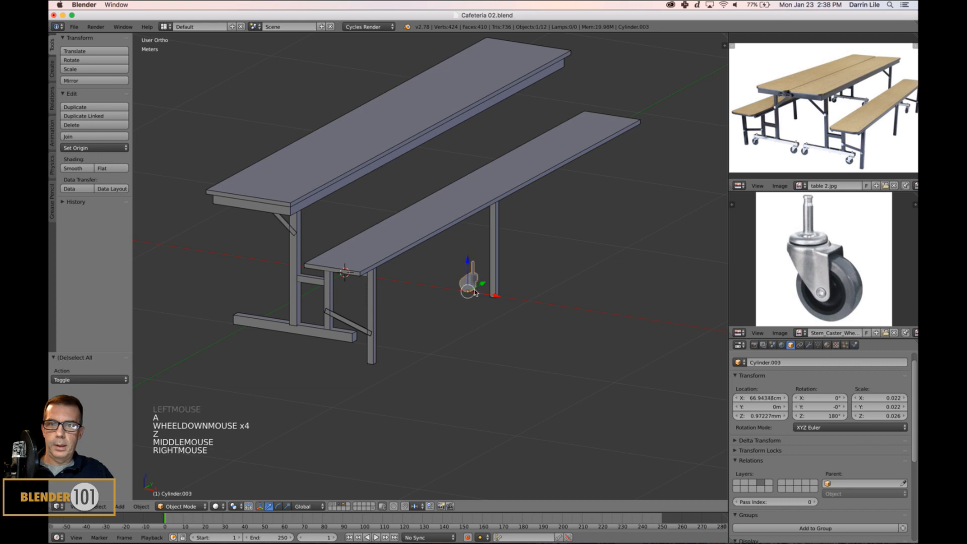
middle_click_drag(473, 282, 454, 302)
right_click(359, 276, "shift")
key("KP_7")
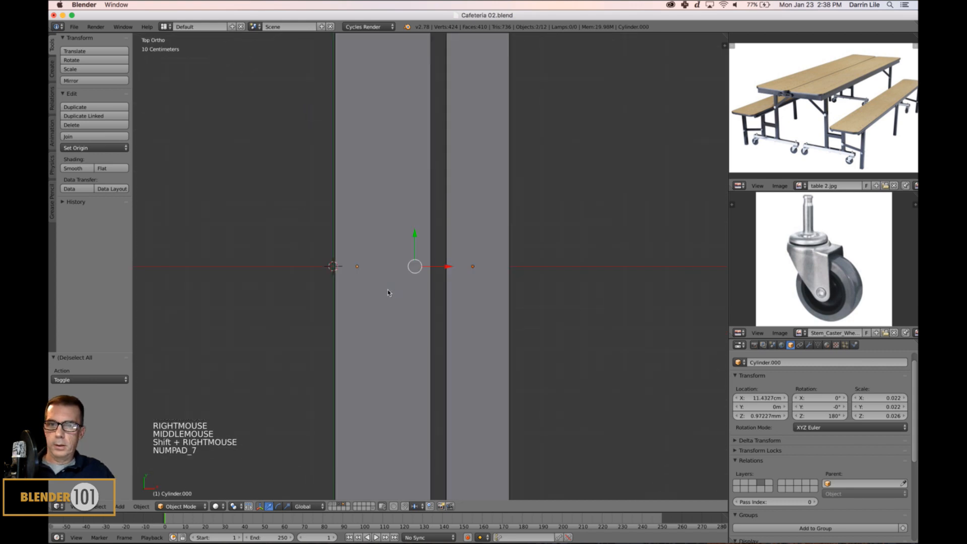
key("z")
scroll(388, 292, "down", 4)
middle_click_drag(401, 317, 455, 228, "shift")
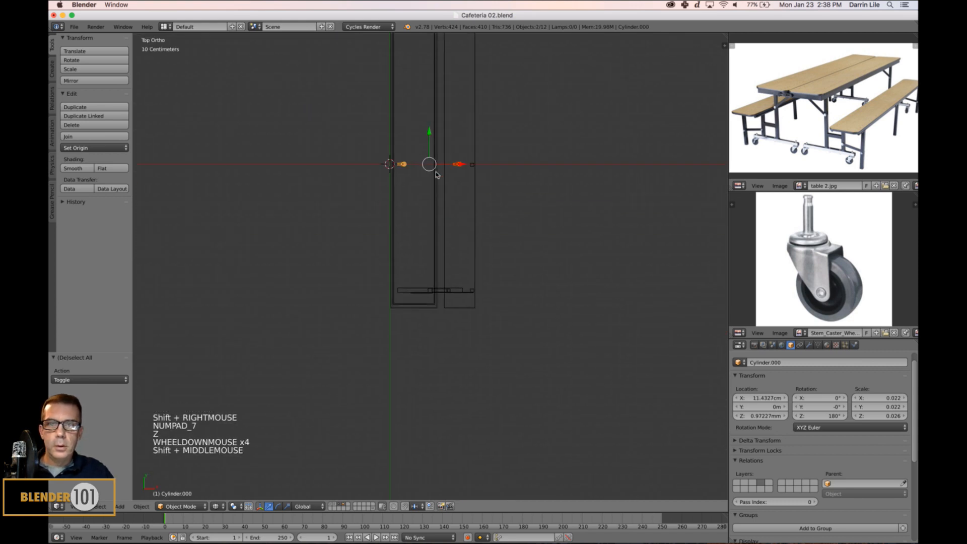
mouse_move(429, 133)
left_mouse_down()
mouse_move(427, 257)
mouse_move(430, 219)
left_mouse_up()
key("KP_Decimal")
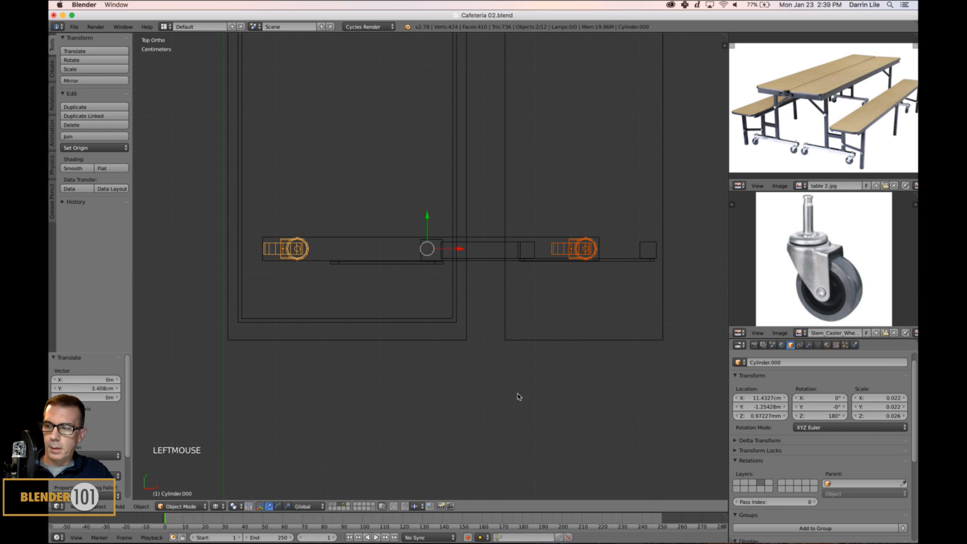
key("KP_5")
key("z")
scroll(517, 396, "down", 6)
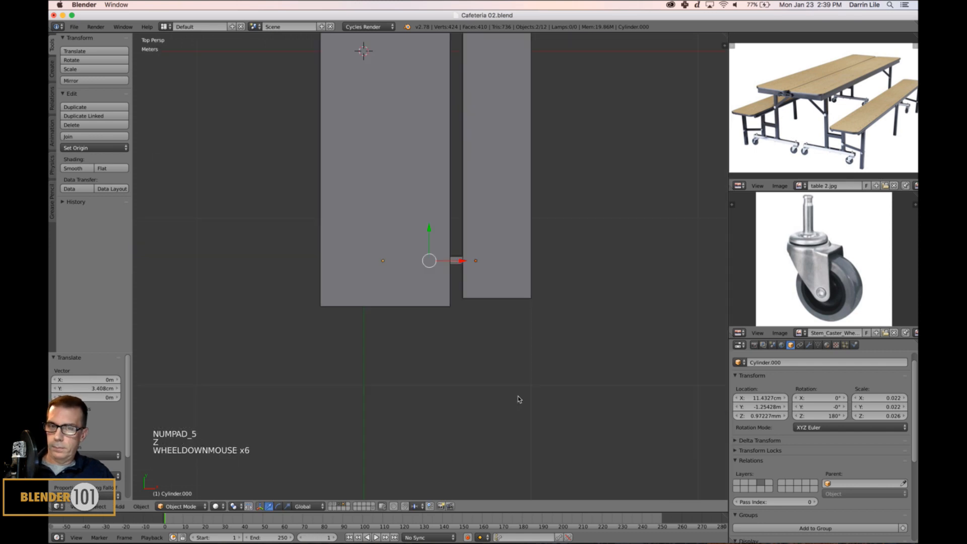
- Select all objects, turn on the Wire display for every one of them at once, and clear the selection
middle_click_drag(517, 396, 588, 369)
key("a")
middle_click_drag(587, 368, 583, 373)
key("a")
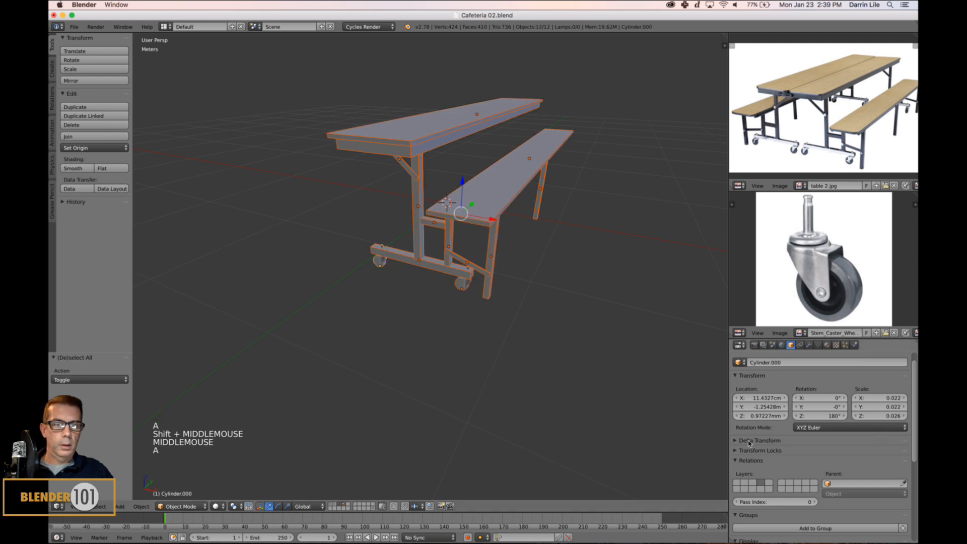
scroll(749, 443, "down", 11)
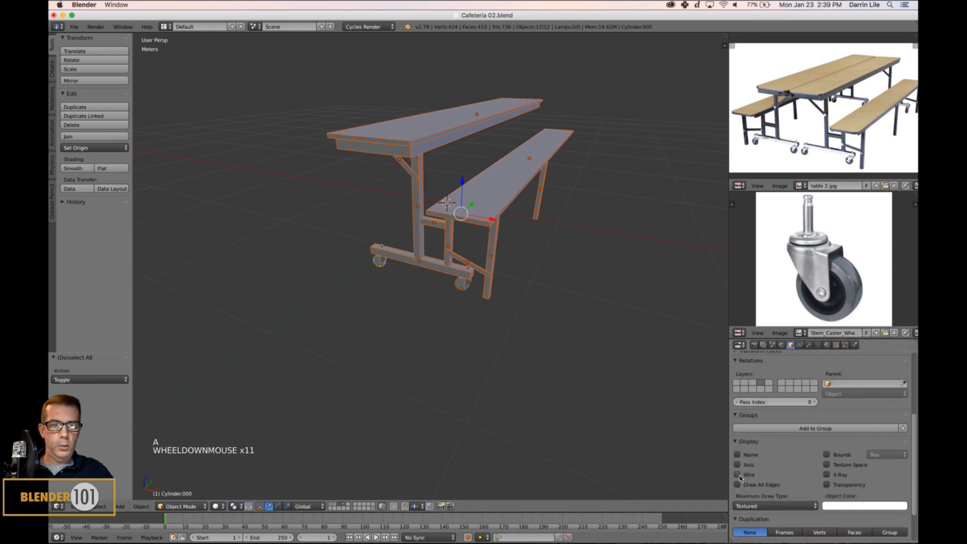
left_click(738, 475, "alt")
scroll(554, 367, "down", 1)
key("a")
- Compare the legs, base rail and casters of the model with the close-up of the table reference photo
middle_click_drag(546, 367, 526, 356, "shift")
scroll(550, 371, "up", 3)
scroll(550, 371, "up", 1)
scroll(535, 370, "up", 1)
scroll(526, 360, "down", 3)
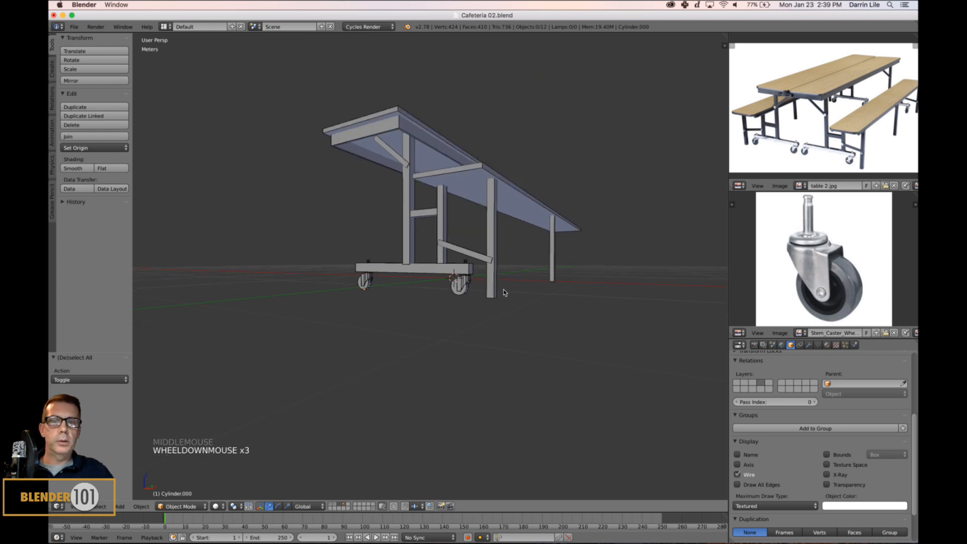
mouse_move(503, 289)
middle_mouse_down()
mouse_move(512, 298)
mouse_move(503, 297)
middle_mouse_up()
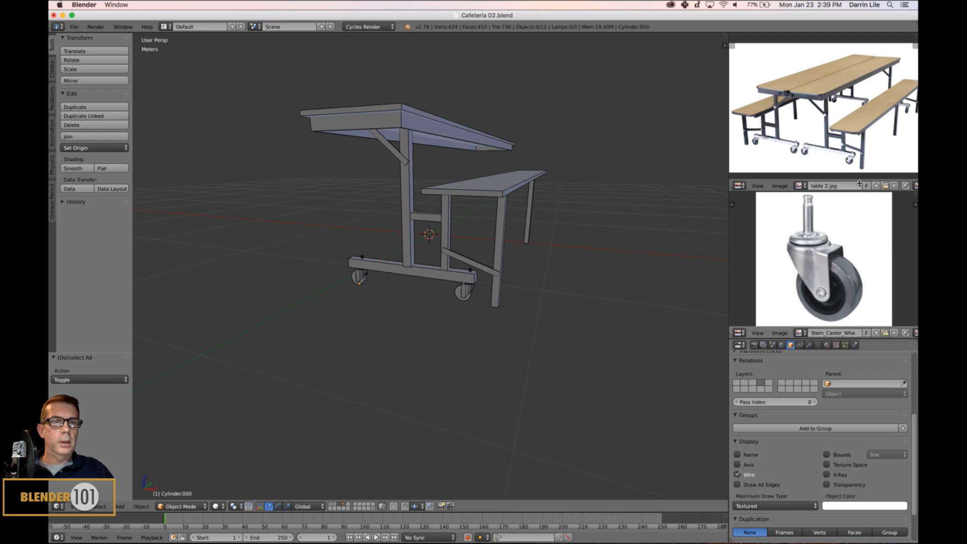
middle_click_drag(853, 151, 860, 135)
scroll(854, 142, "up", 2)
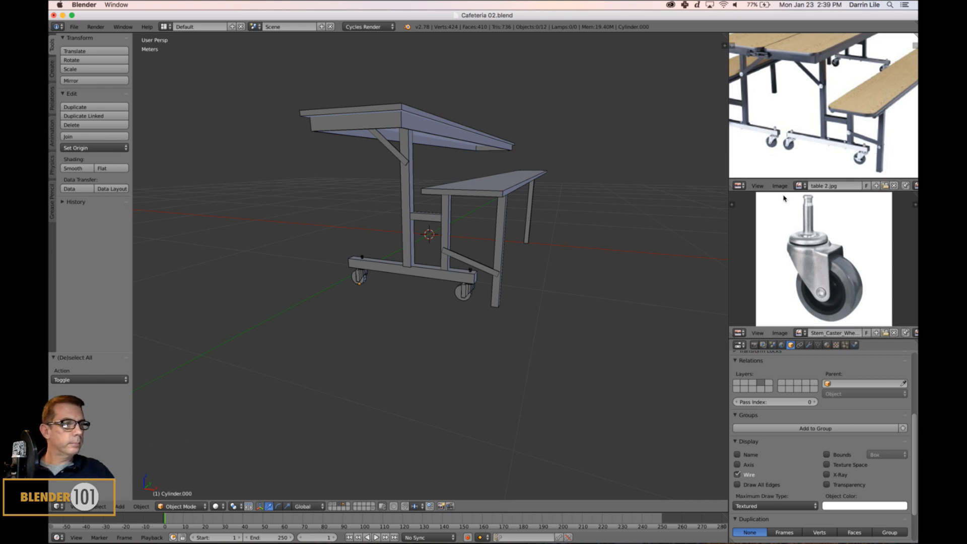
middle_click_drag(642, 232, 638, 238)
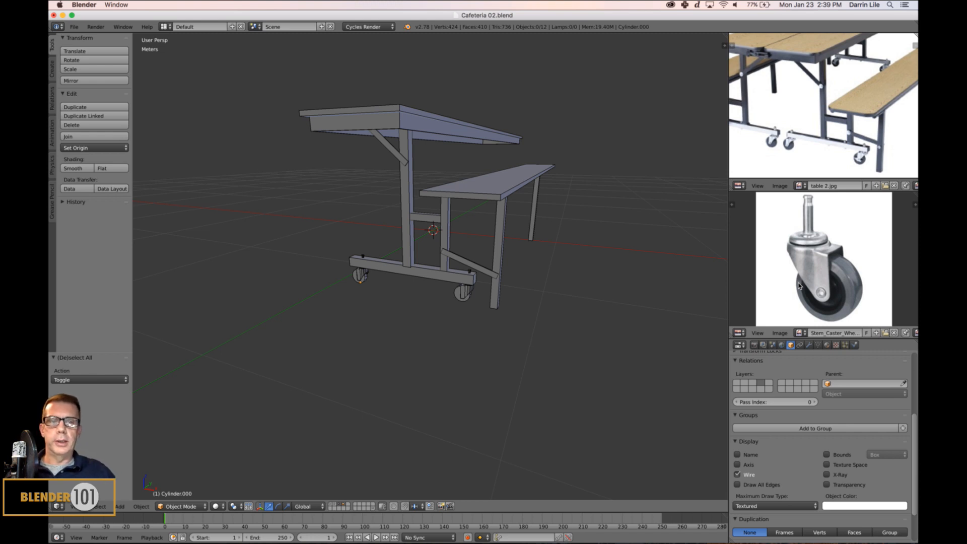
mouse_move(554, 342)
middle_mouse_down("shift")
mouse_move(576, 311)
mouse_move(599, 321)
mouse_move(554, 323)
middle_mouse_up("shift")
scroll(576, 311, "up", 3)
scroll(561, 328, "up", 3)
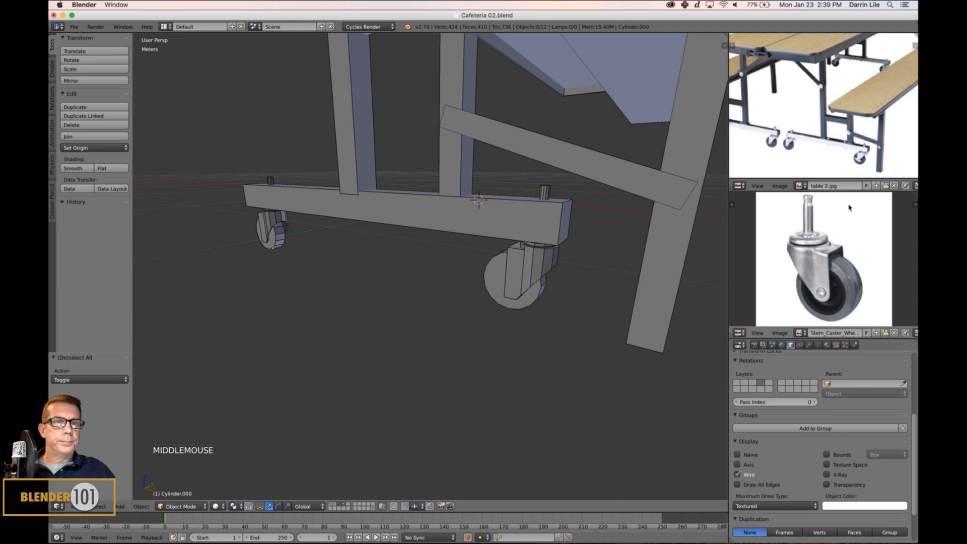
middle_click_drag(456, 296, 443, 295, "shift")
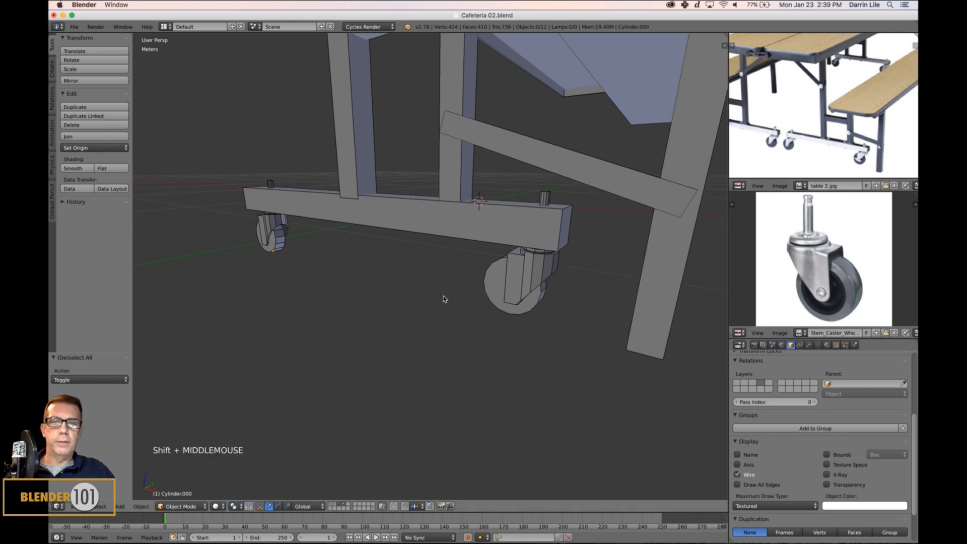
scroll(446, 295, "down", 2)
scroll(543, 304, "down", 2)
middle_click_drag(541, 302, 447, 276)
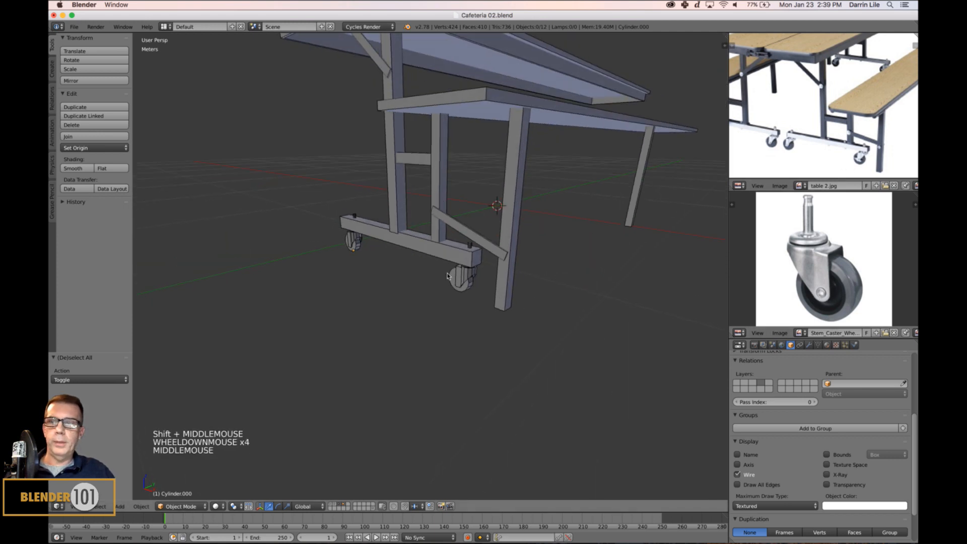
- Add a mesh cylinder with 6 vertices at the 3D cursor
key("shift+a")
mouse_move(396, 270)
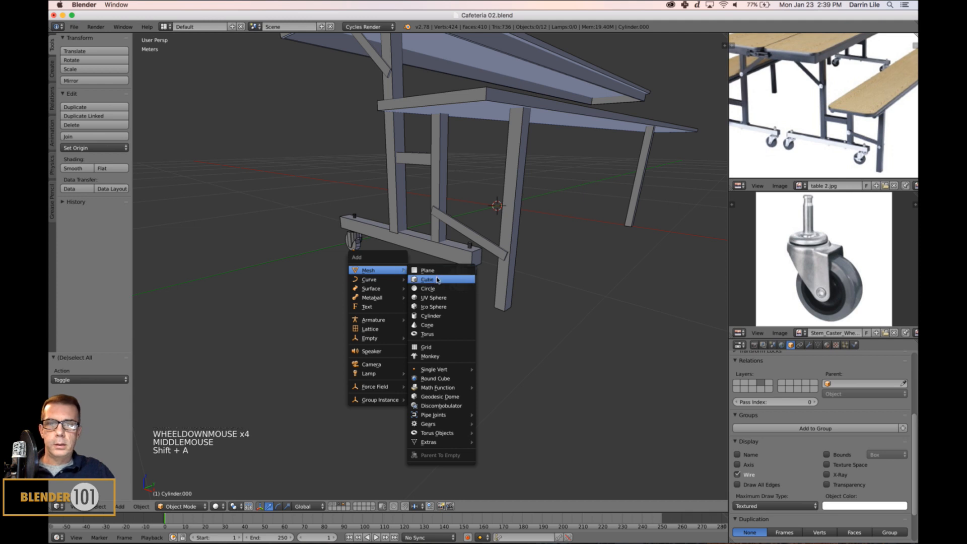
left_click(437, 317)
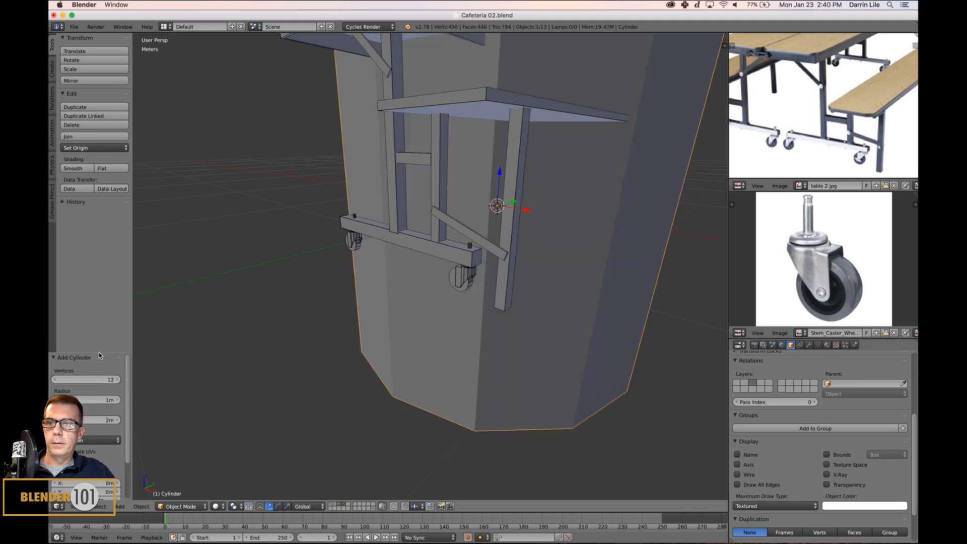
left_click_drag(100, 358, 99, 222)
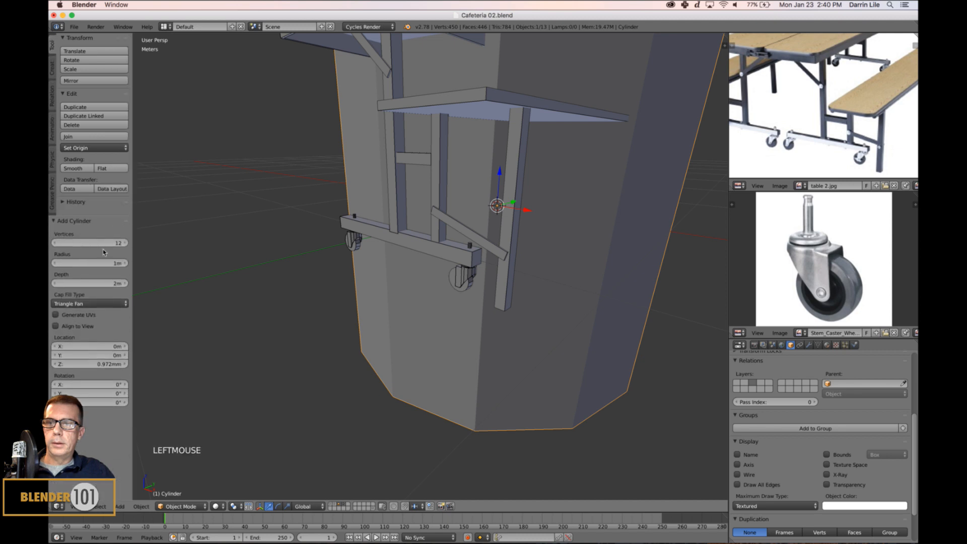
left_click(100, 245)
type("6")
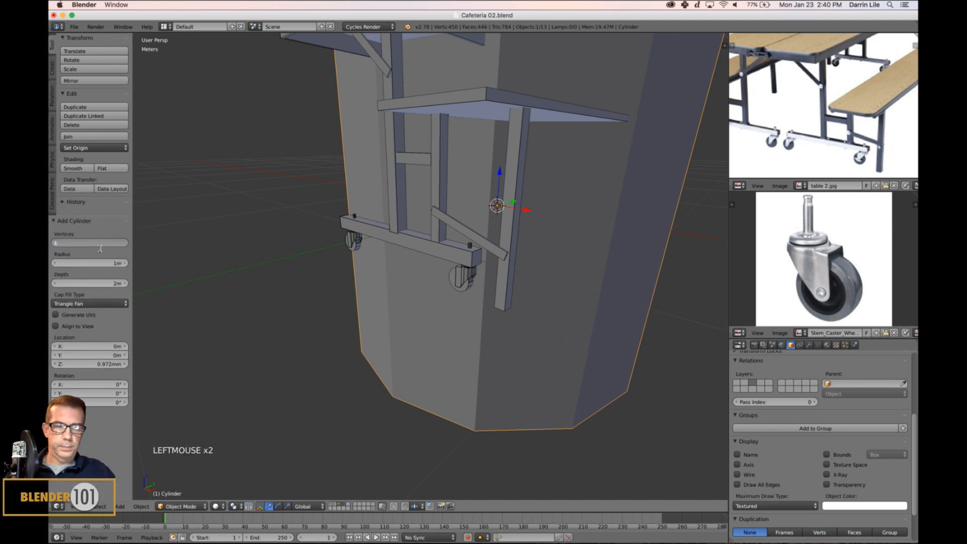
key("Return")
scroll(483, 322, "down", 6)
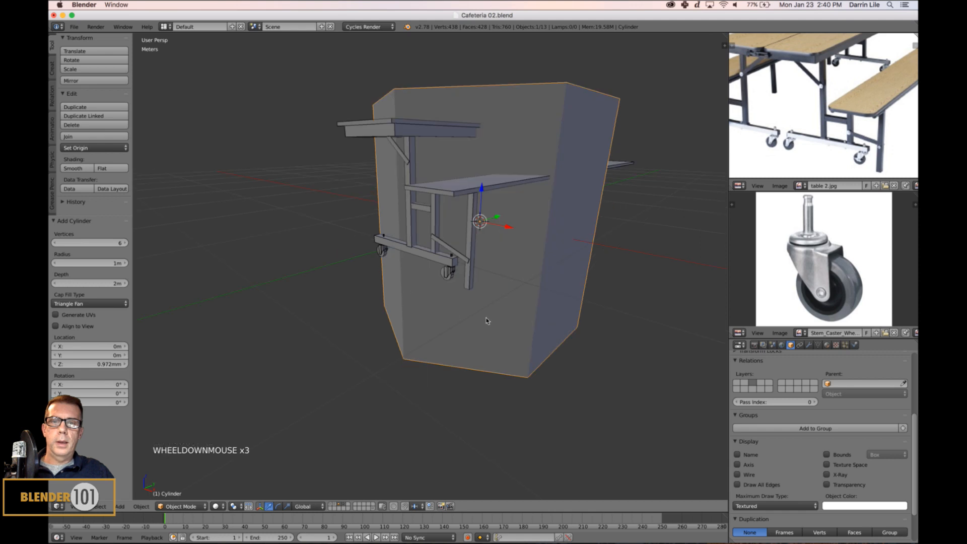
- Move the six-sided cylinder -1.481 m along Z, below the table, and rotate it 90° about X
middle_click_drag(504, 322, 514, 291)
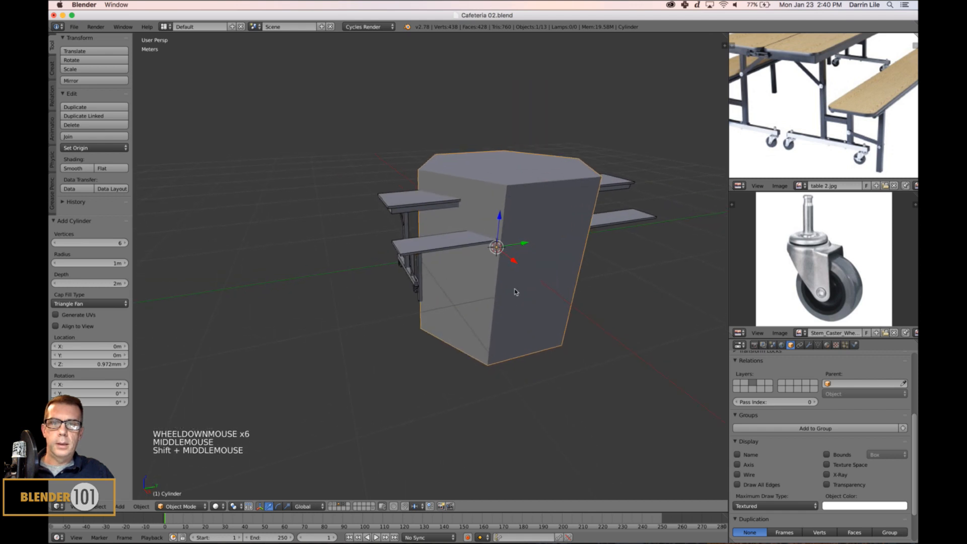
left_click_drag(508, 222, 510, 316)
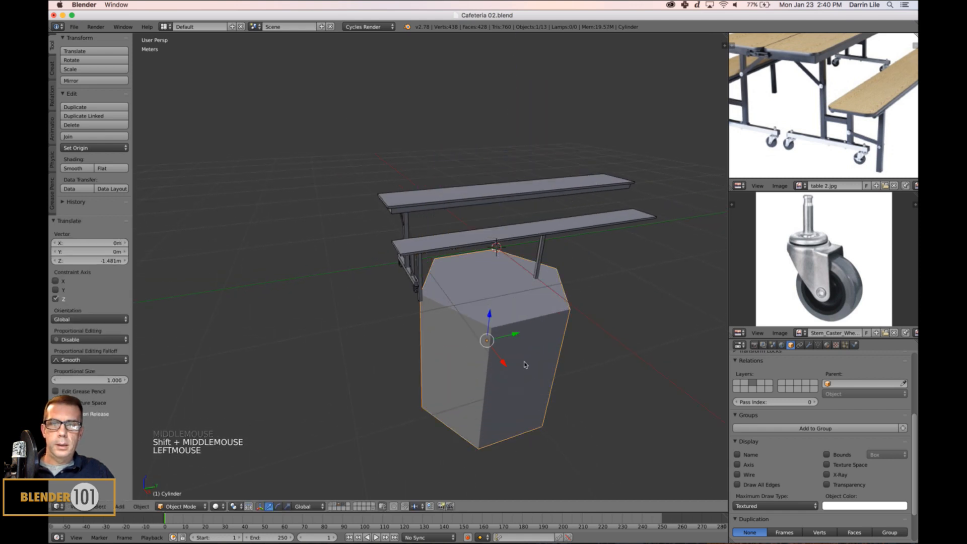
middle_click_drag(527, 363, 530, 355)
type("rx90")
key("Return")
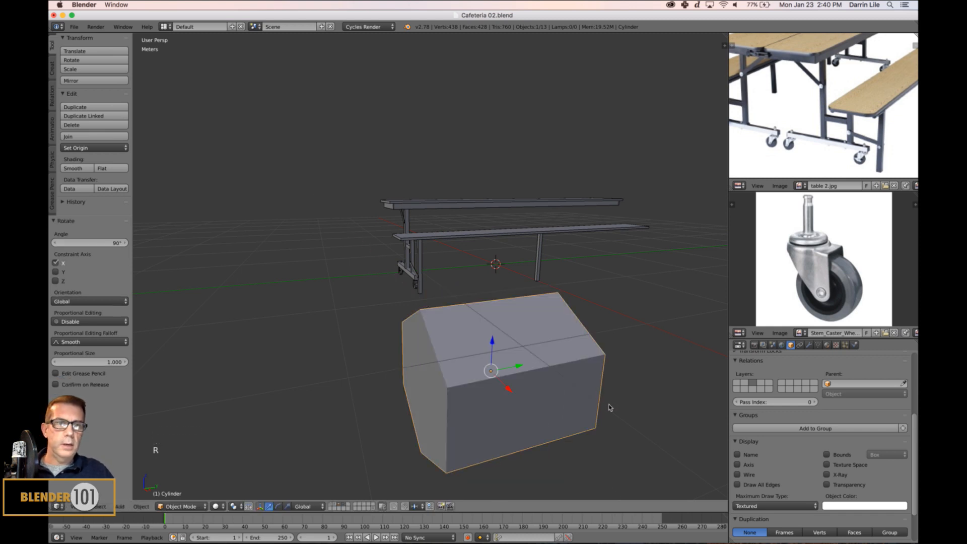
- Check the reference photo's brace joints, scale the cylinder down to about 0.12, and move it -1.452 m along Y
middle_click_drag(617, 406, 587, 405)
middle_click_drag(874, 71, 854, 132, "shift")
scroll(856, 126, "up", 3)
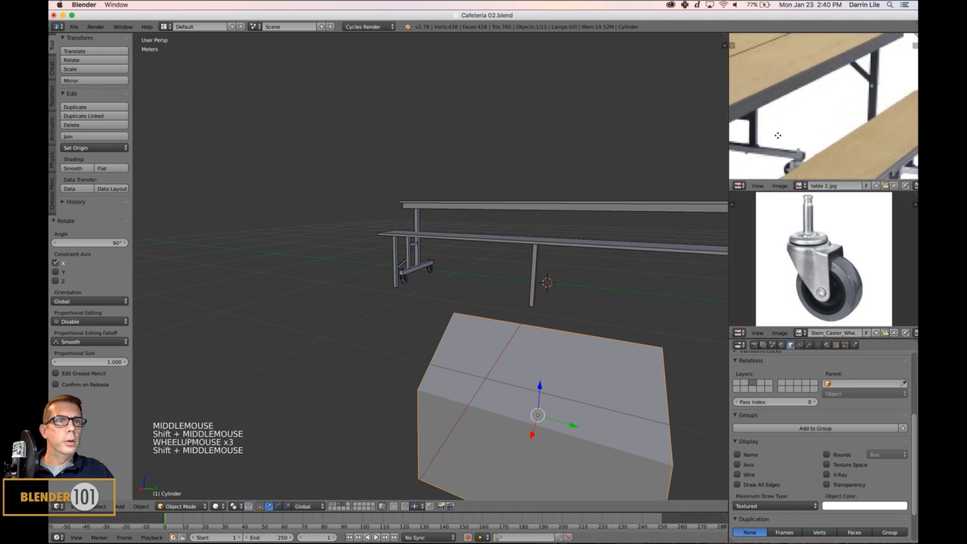
scroll(855, 133, "up", 5)
scroll(854, 132, "down", 6)
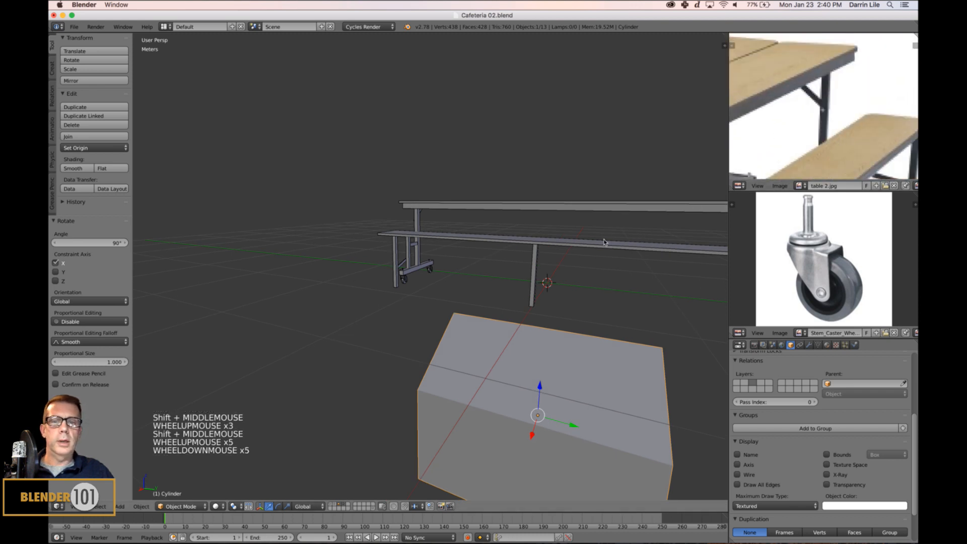
mouse_move(605, 241)
middle_mouse_down("shift")
mouse_move(584, 271)
mouse_move(612, 231)
middle_mouse_up("shift")
scroll(584, 272, "down", 3)
middle_click_drag(584, 272, 559, 275, "shift")
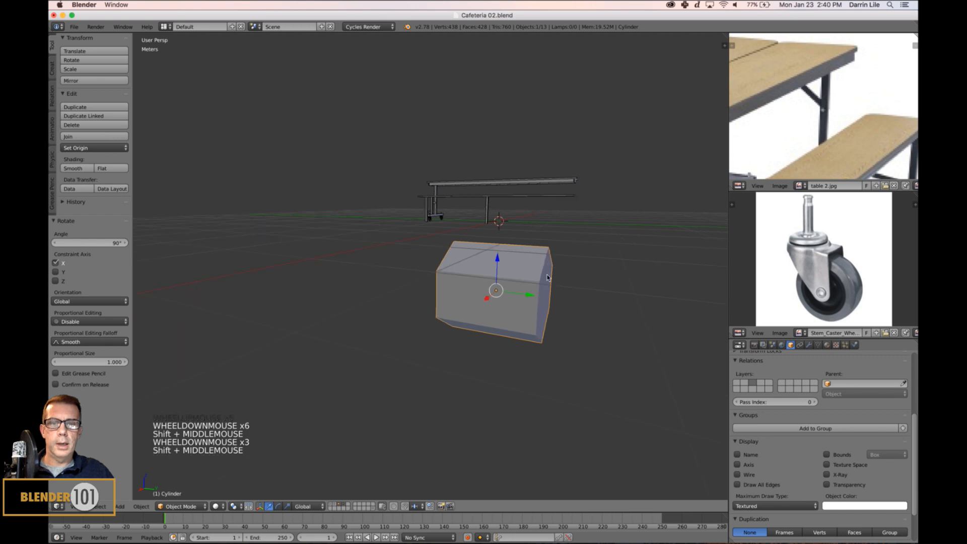
key("s")
key("s")
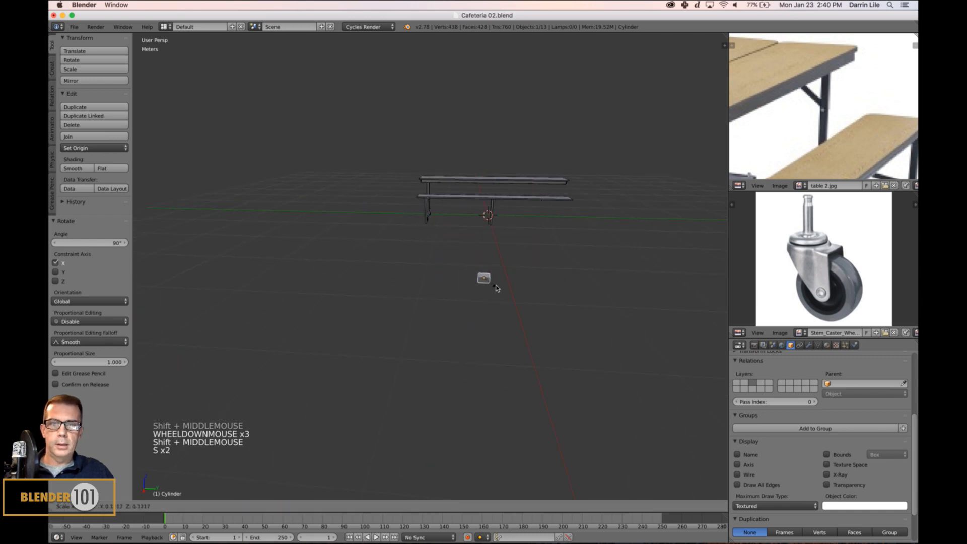
left_click(496, 285)
left_click_drag(510, 280, 426, 285)
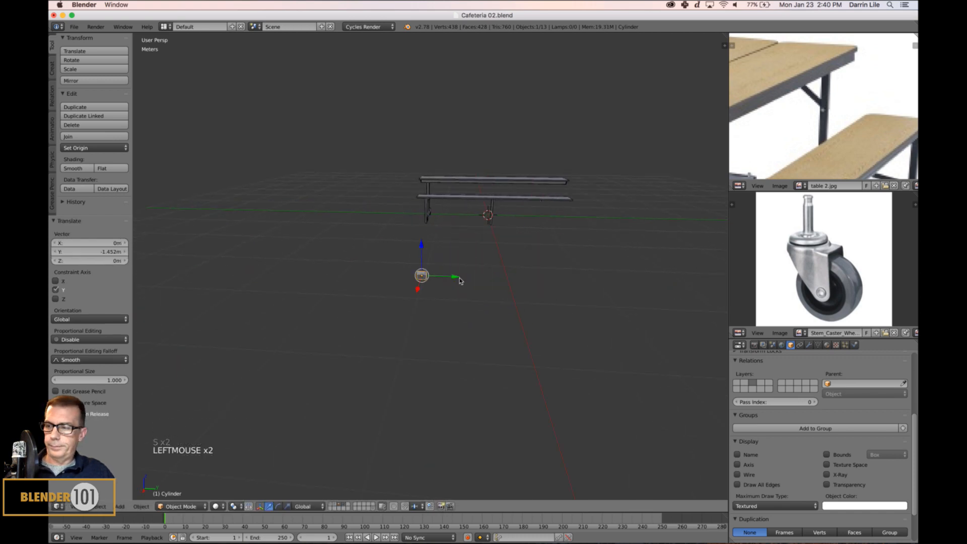
- Bring the small cylinder nearer the table by raising it 67.943 cm along Z and moving it 94.985 cm along Y
key("KP_Decimal")
scroll(426, 284, "down", 10)
scroll(339, 285, "down", 4)
middle_click_drag(340, 285, 410, 287)
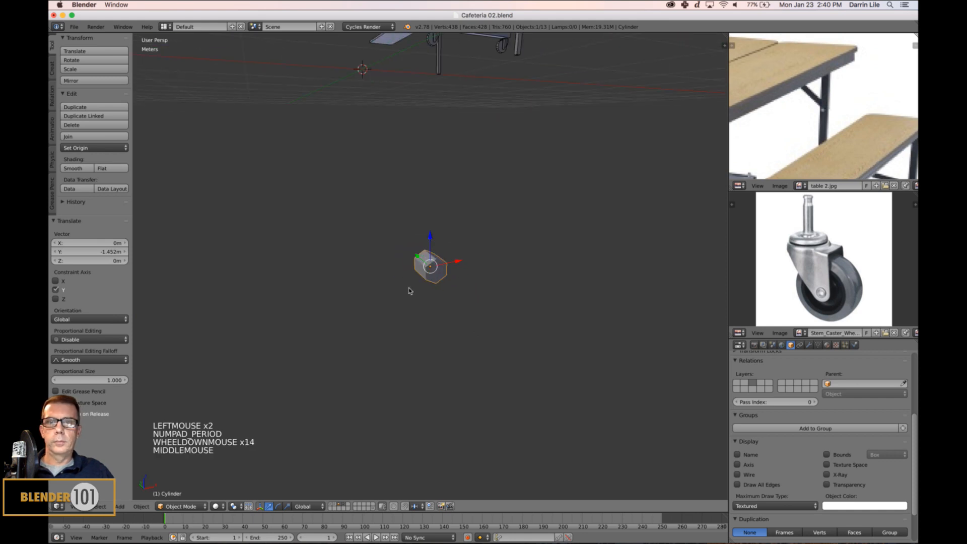
scroll(410, 287, "down", 6)
middle_click_drag(472, 268, 444, 276, "shift")
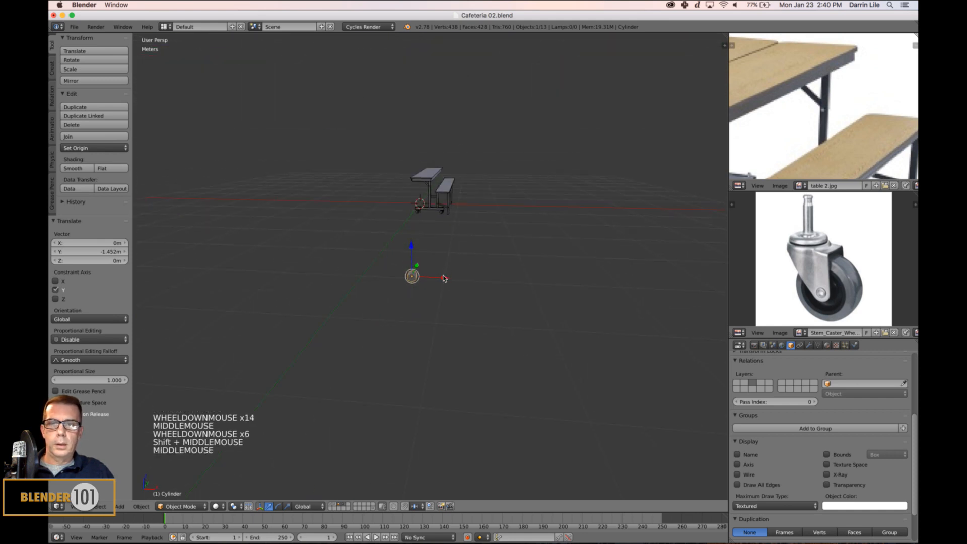
left_click_drag(442, 276, 434, 229)
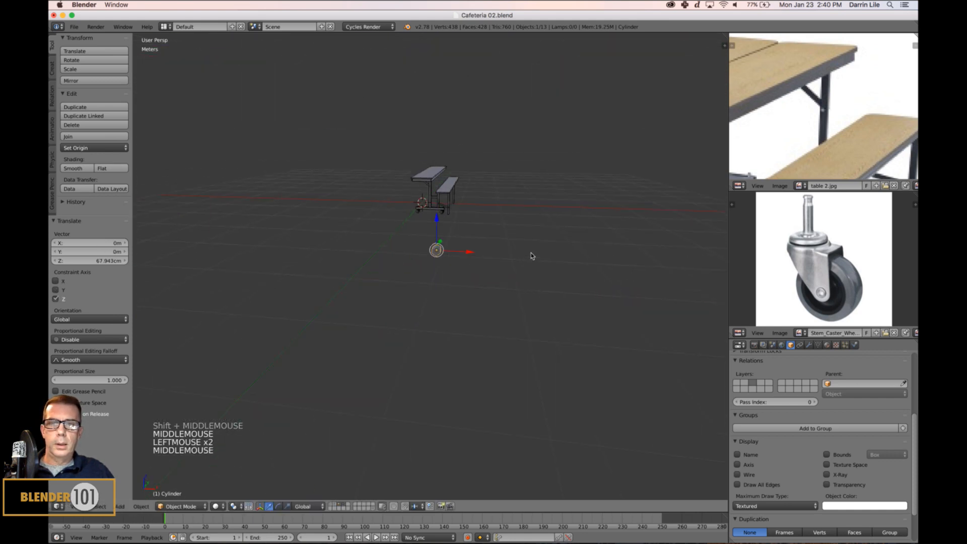
middle_click_drag(530, 255, 495, 251)
left_click_drag(466, 246, 498, 238)
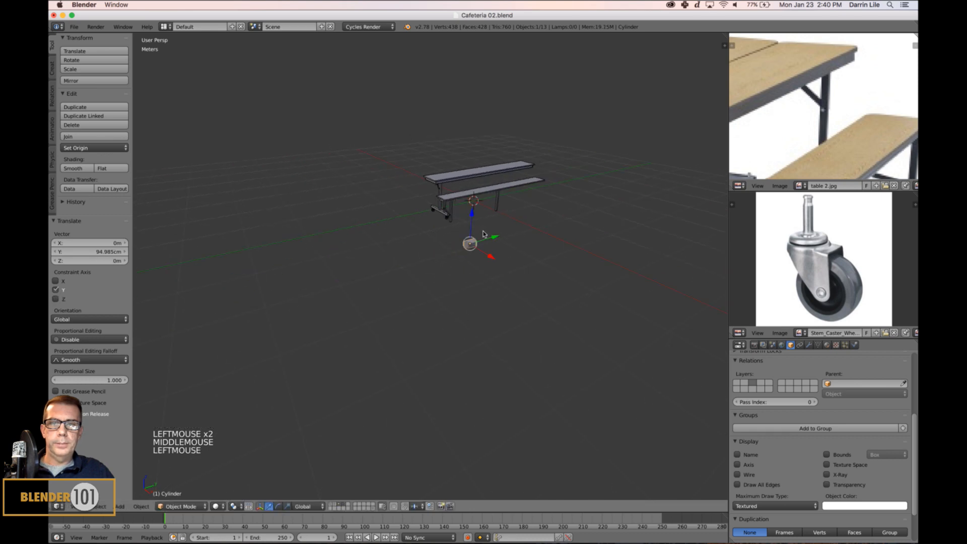
- Scale the cylinder by 0.568 and move it -1.426 m along X, near the casters
key("s")
key("s")
left_click(551, 289)
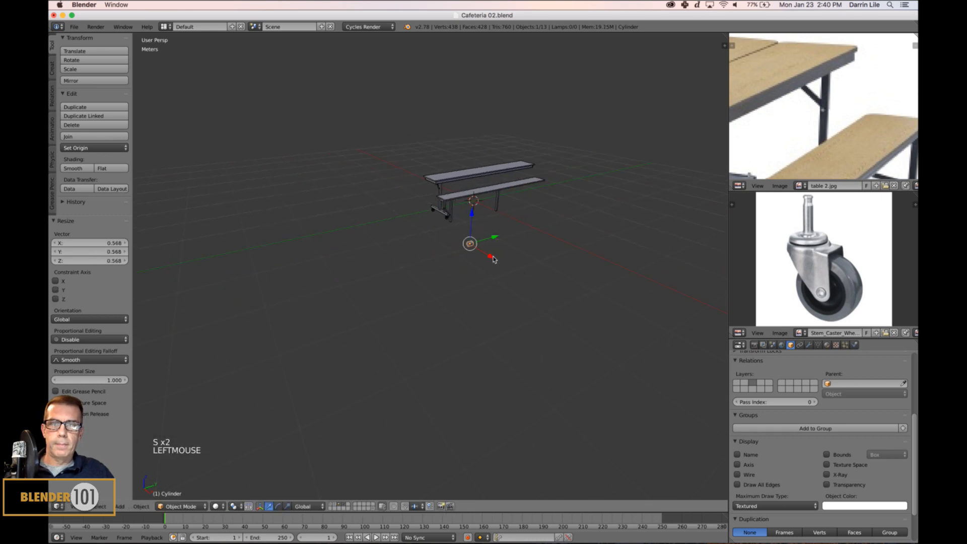
left_click_drag(492, 259, 458, 242)
scroll(464, 244, "up", 4)
middle_click_drag(498, 252, 529, 324, "shift")
scroll(497, 341, "up", 3)
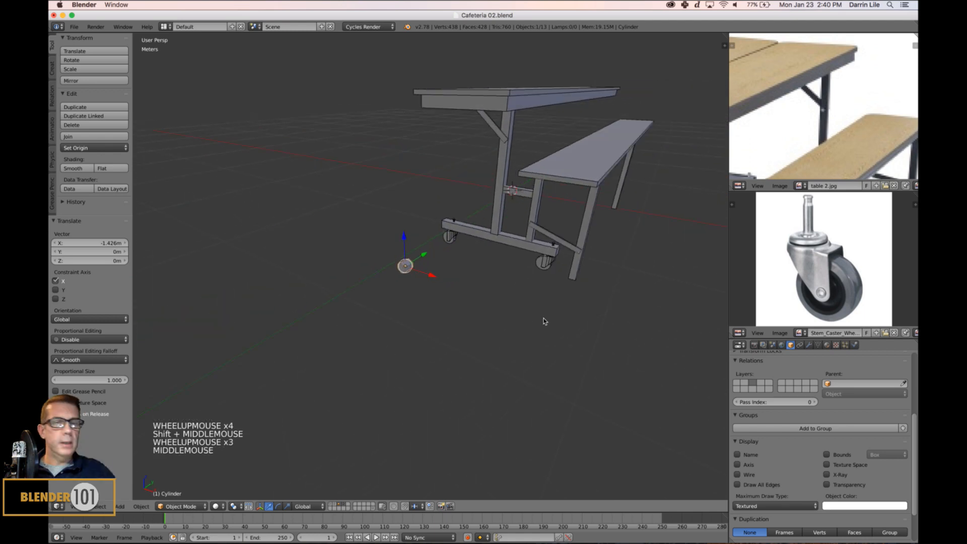
middle_click_drag(518, 283, 550, 255, "shift")
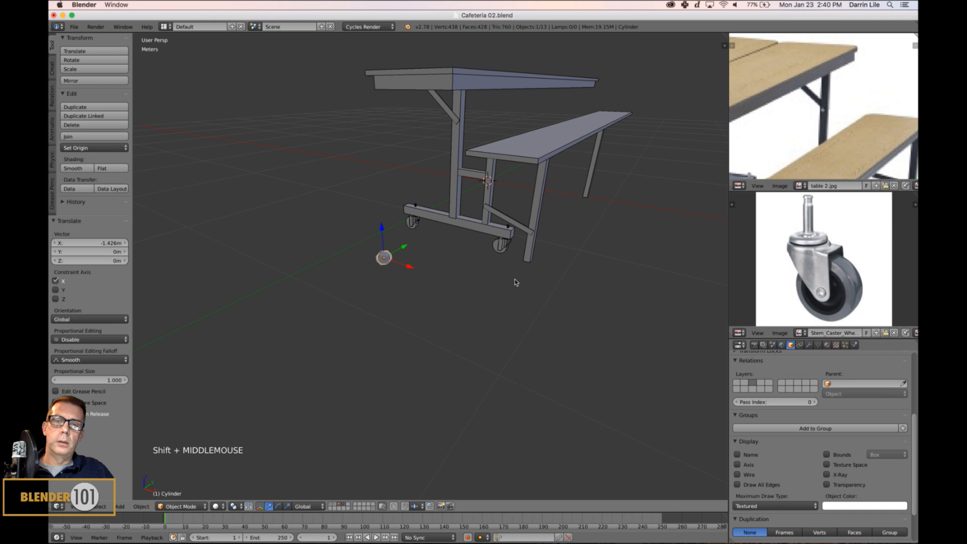
- Snap the 3D cursor to the end edge of the lower diagonal brace where it meets the bench leg
right_click(533, 236)
key("Tab")
scroll(539, 247, "up", 4)
mouse_move(544, 246)
middle_mouse_down("shift")
mouse_move(554, 231)
mouse_move(537, 246)
middle_mouse_up("shift")
key("ctrl+Tab")
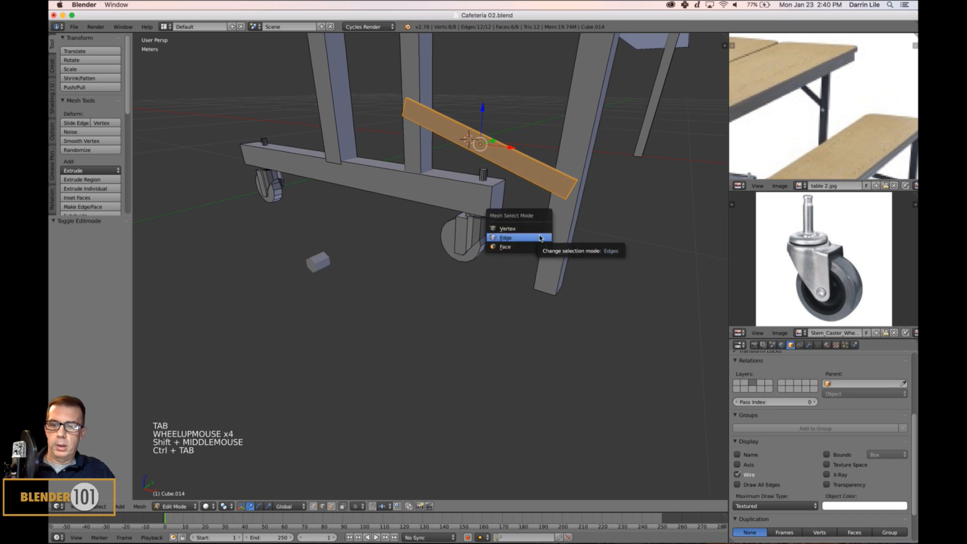
left_click(536, 236)
right_click(571, 192)
key("shift+s")
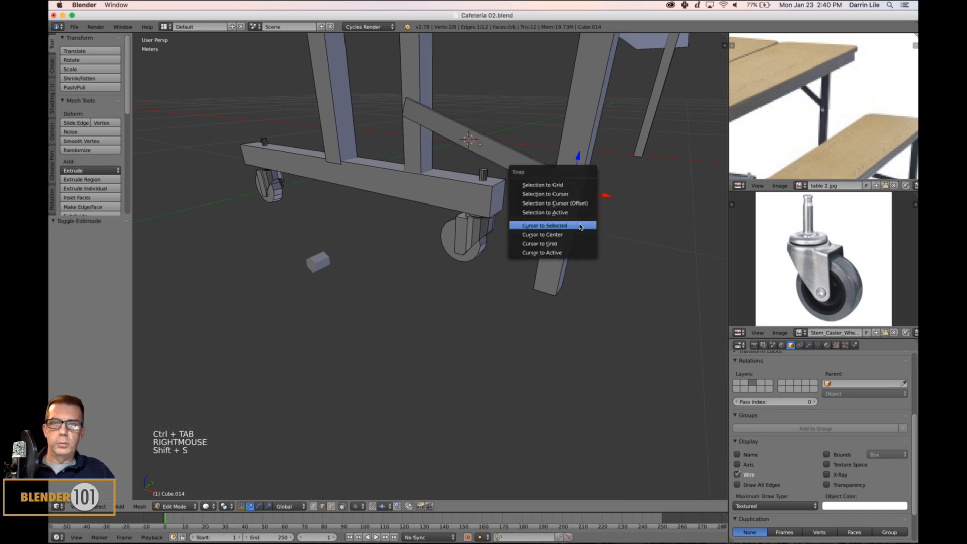
left_click(580, 226)
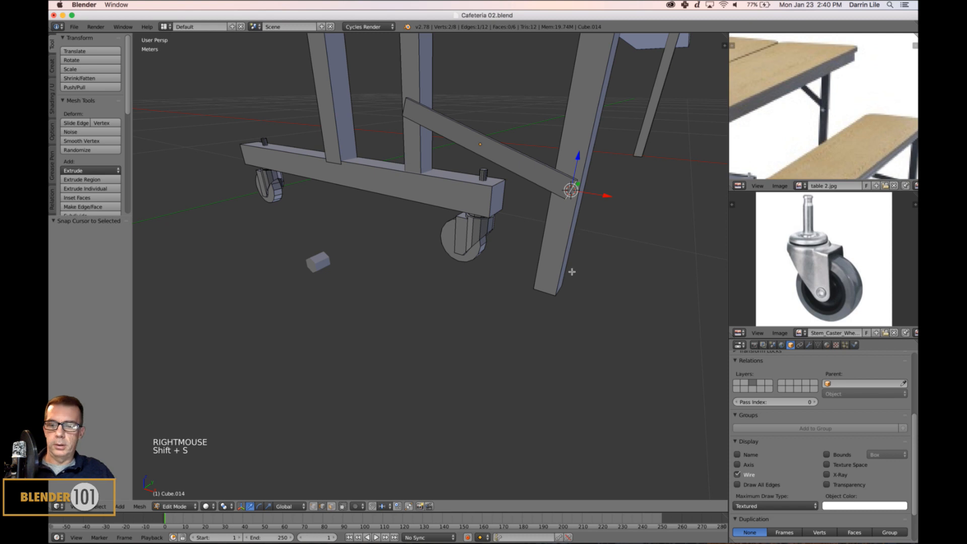
key("a")
key("Tab")
- Snap the small six-sided cylinder to the 3D cursor at the brace's end and frame it in the view
right_click(320, 263)
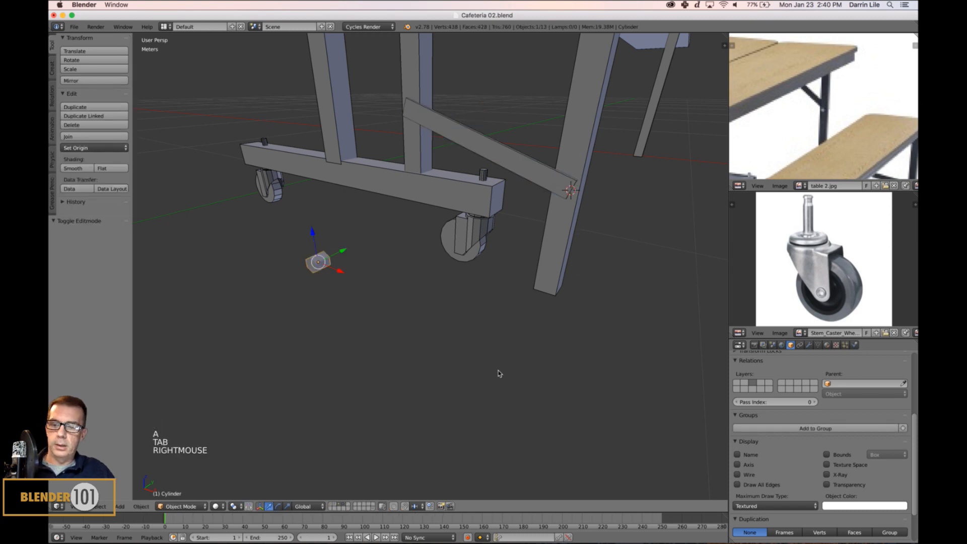
key("shift+s")
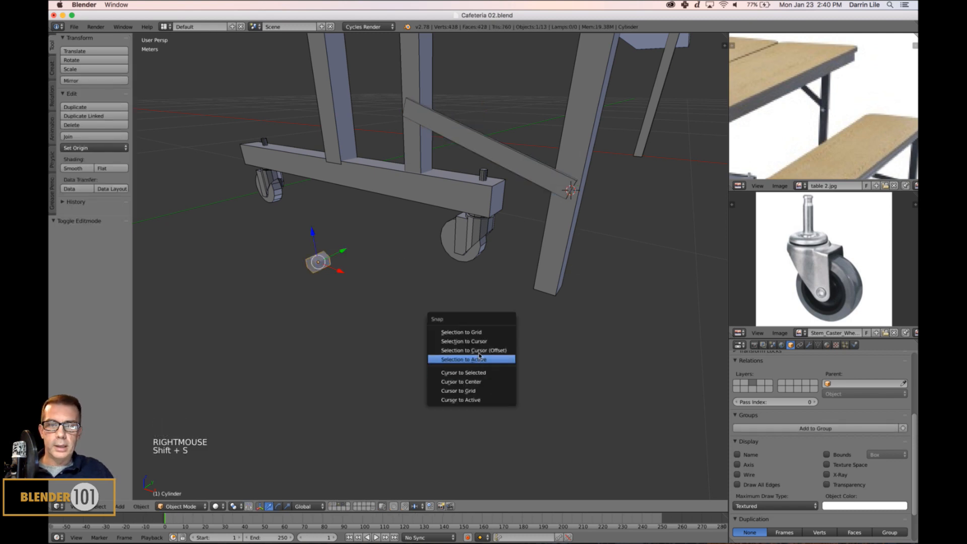
left_click(463, 341)
scroll(547, 299, "down", 2)
mouse_move(547, 300)
middle_mouse_down()
mouse_move(563, 291)
mouse_move(553, 291)
middle_mouse_up()
key("KP_Decimal")
scroll(569, 288, "down", 3)
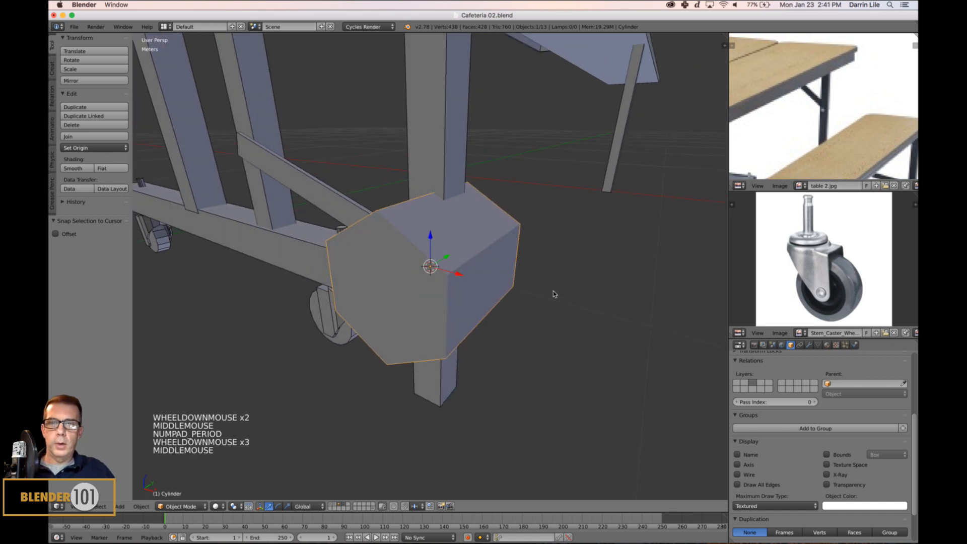
- Scale the hexagonal bolt cylinder at the brace's lower end down to about 0.104 of its size
key("s")
key("s")
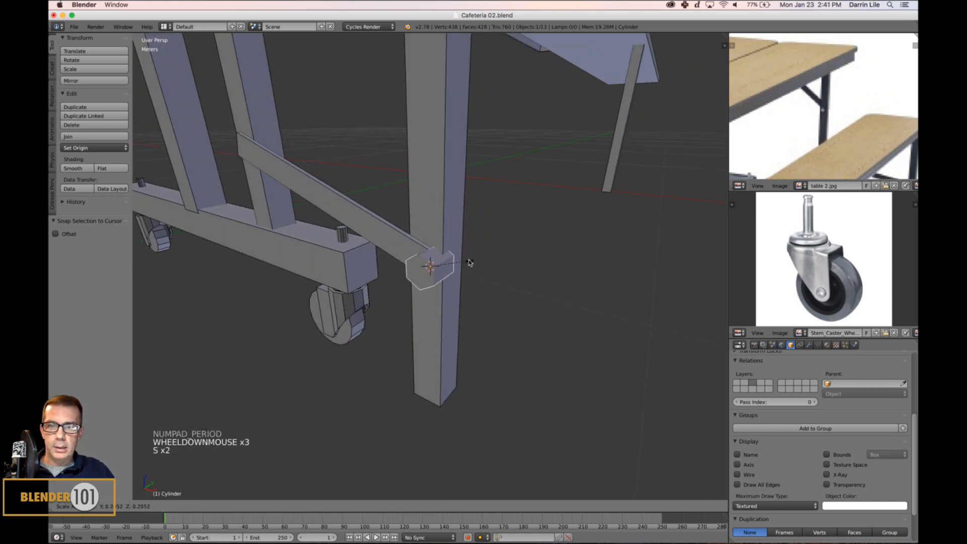
left_click(448, 269)
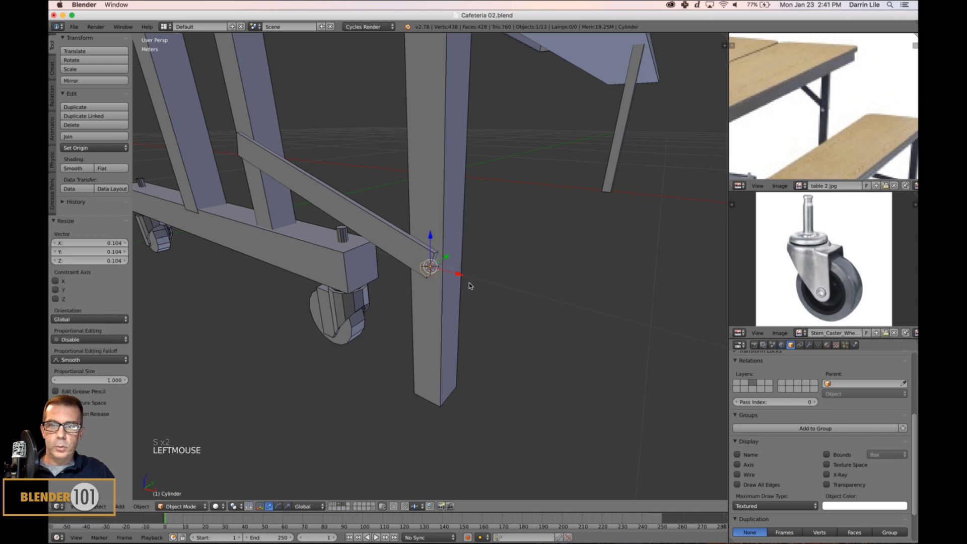
mouse_move(456, 277)
middle_mouse_down()
mouse_move(445, 280)
mouse_move(465, 279)
middle_mouse_up()
middle_click_drag(501, 278, 506, 280)
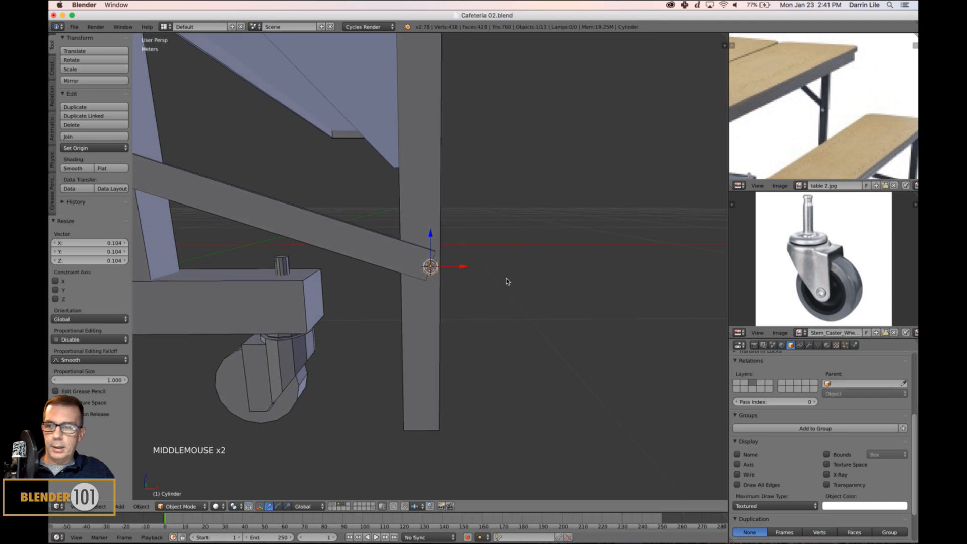
- In a front orthographic wireframe view, enlarge the bolt cylinder by a factor of about 1.205
key("KP_1")
key("KP_5")
key("z")
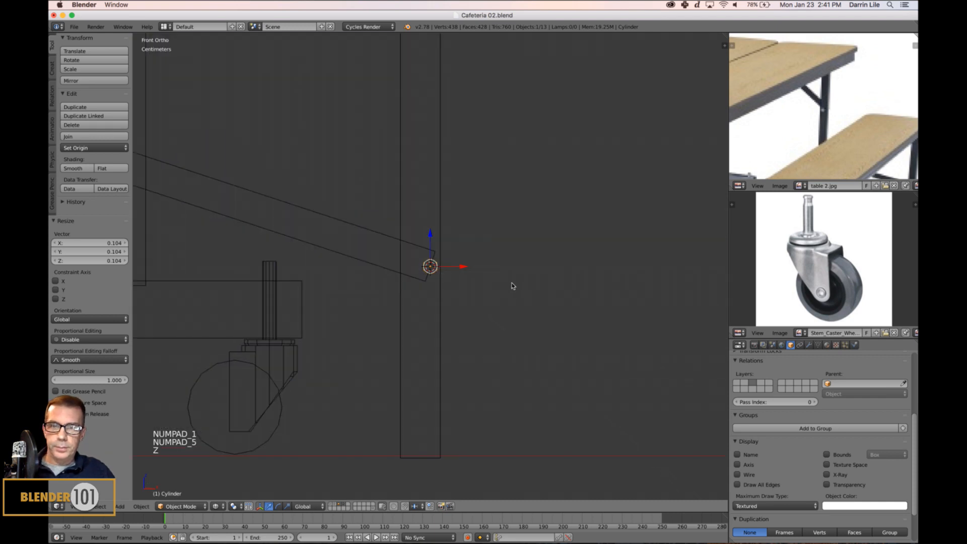
key("s")
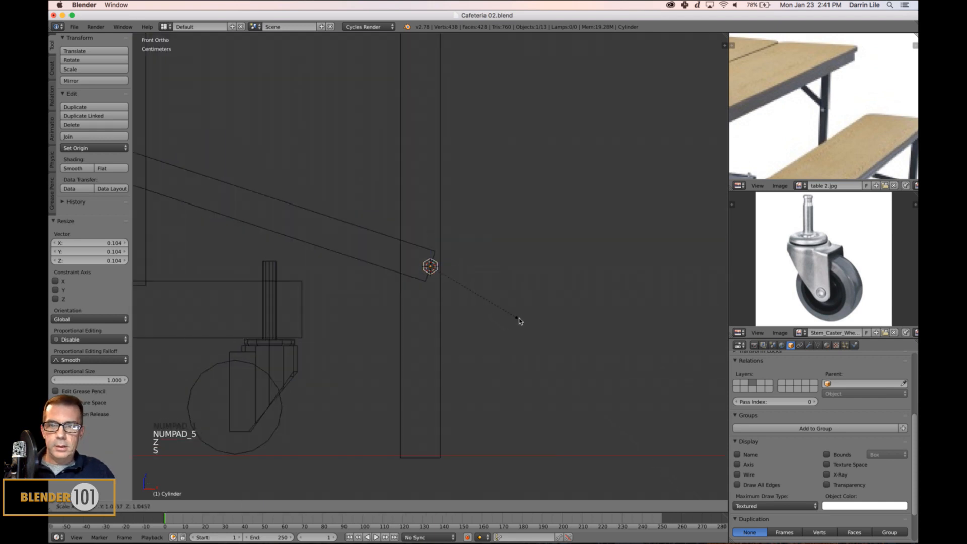
left_click(531, 329)
- Check the brace bolts in the table reference photo and scale the bolt cylinder up by about 1.24
middle_click_drag(815, 134, 874, 29)
scroll(821, 207, "down", 1)
scroll(816, 143, "down", 2)
middle_click_drag(792, 161, 811, 131)
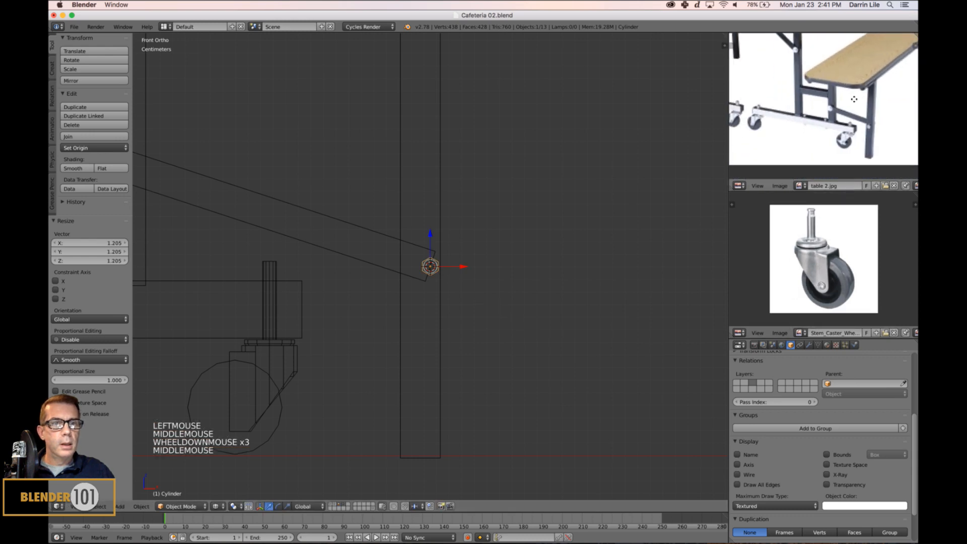
scroll(810, 131, "down", 1)
scroll(811, 131, "up", 3)
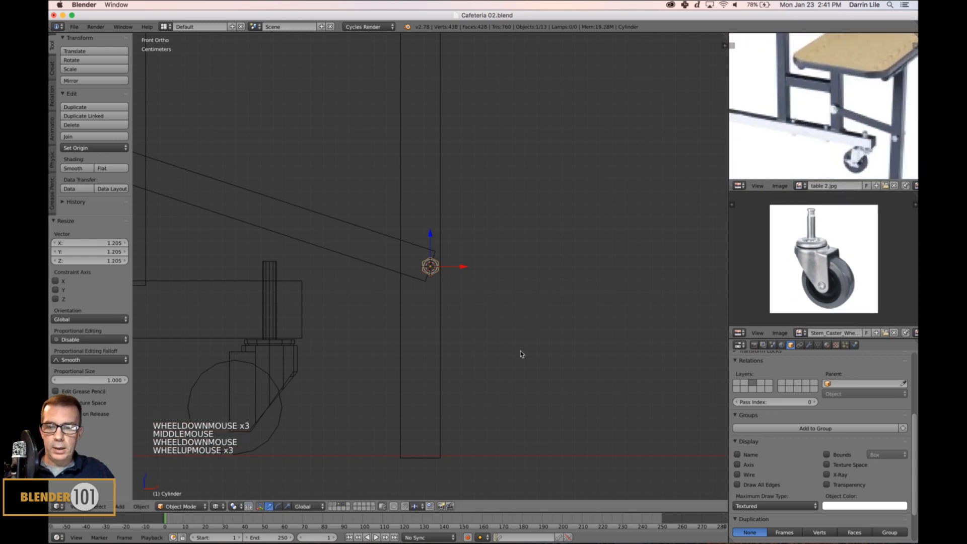
key("s")
key("s")
key("s")
key("s")
- Move the bolt onto the brace's end by about -1.45 cm in X and 5.4 mm in Z, and rotate it about -21.6°
key("g")
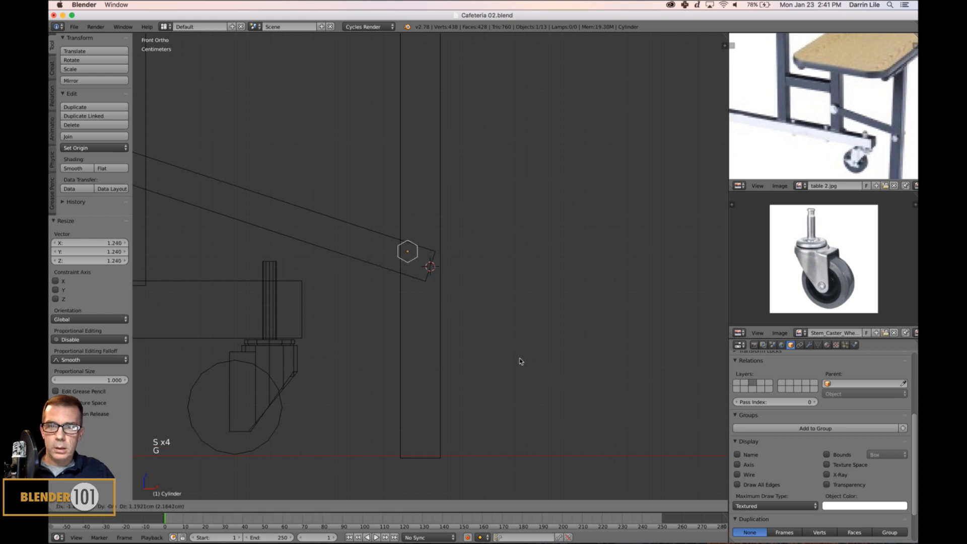
left_click(528, 375)
key("r")
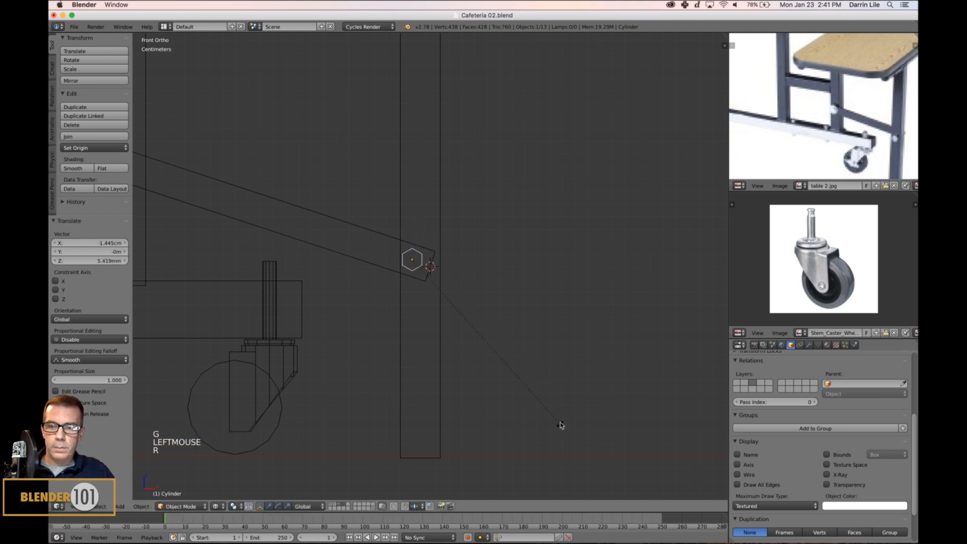
left_click(582, 368)
- Stretch the bolt along the Y axis by a factor of about 2.87
middle_click_drag(592, 371, 555, 380)
scroll(555, 319, "up", 3)
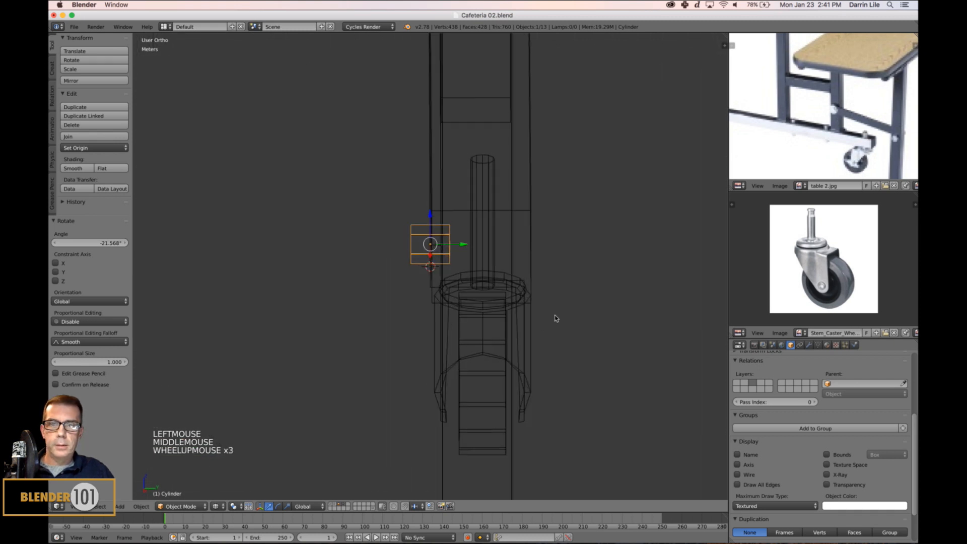
middle_click_drag(555, 320, 514, 314, "shift")
key("s")
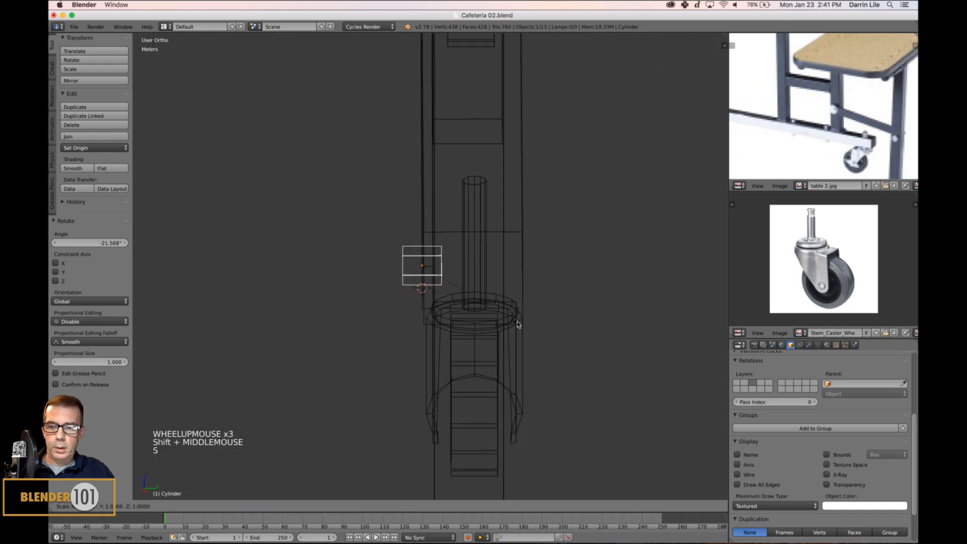
key("y")
left_click(693, 433)
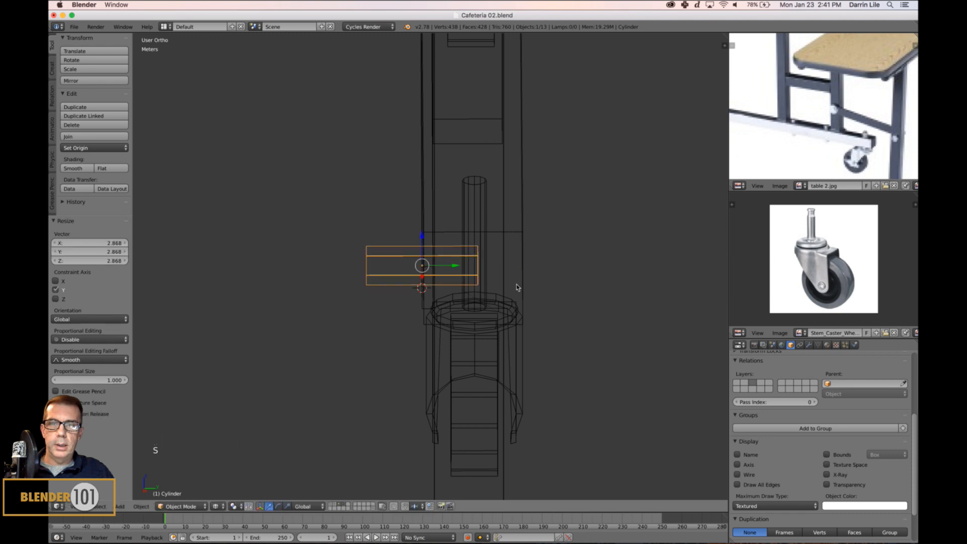
- Center the bolt through the leg along Y, moving it about 2.28 cm and 0.8 mm, and adjust its Y length
left_click_drag(455, 264, 505, 280)
key("s")
key("s")
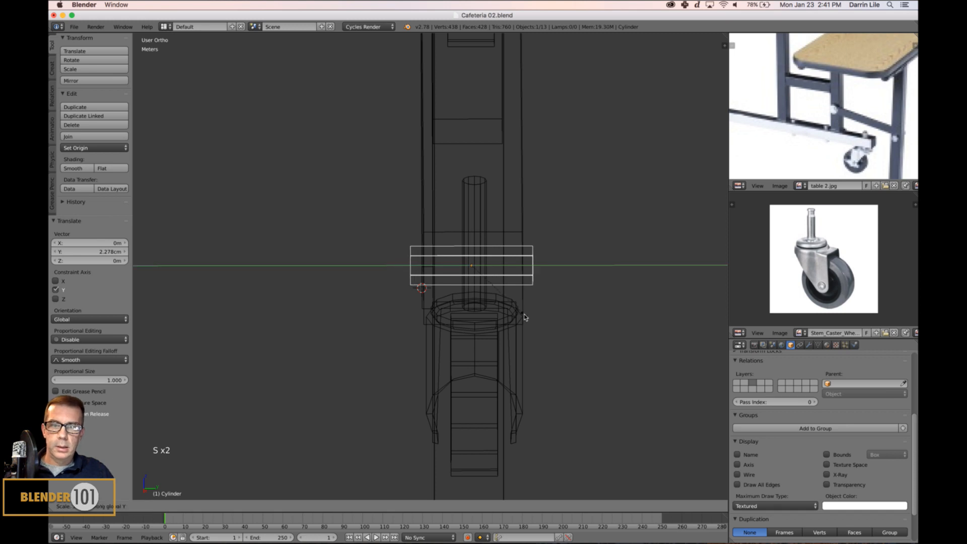
left_click(510, 286)
left_click_drag(504, 269, 499, 278)
- Return to a solid perspective view with nothing selected and reset the 3D cursor to the scene origin
scroll(499, 281, "down", 3)
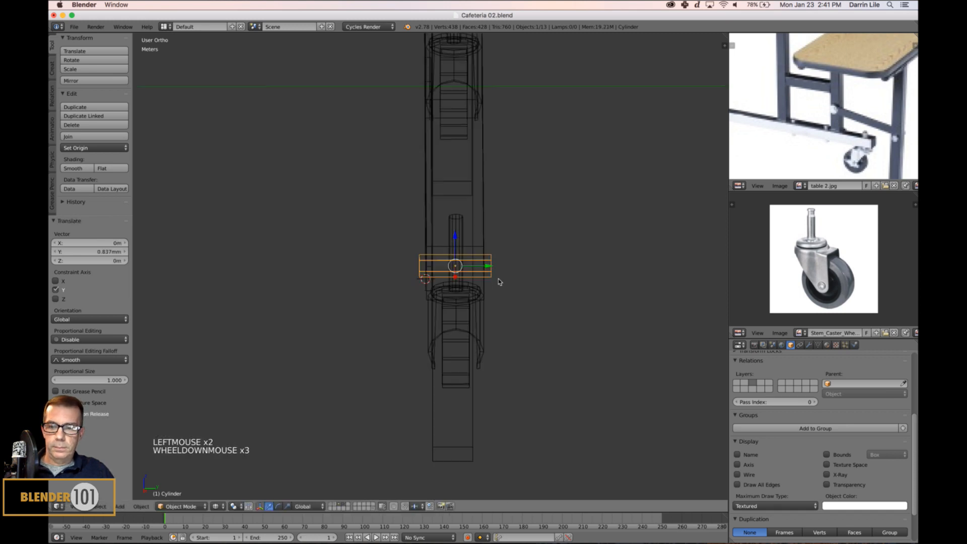
key("z")
key("KP_5")
scroll(483, 282, "down", 4)
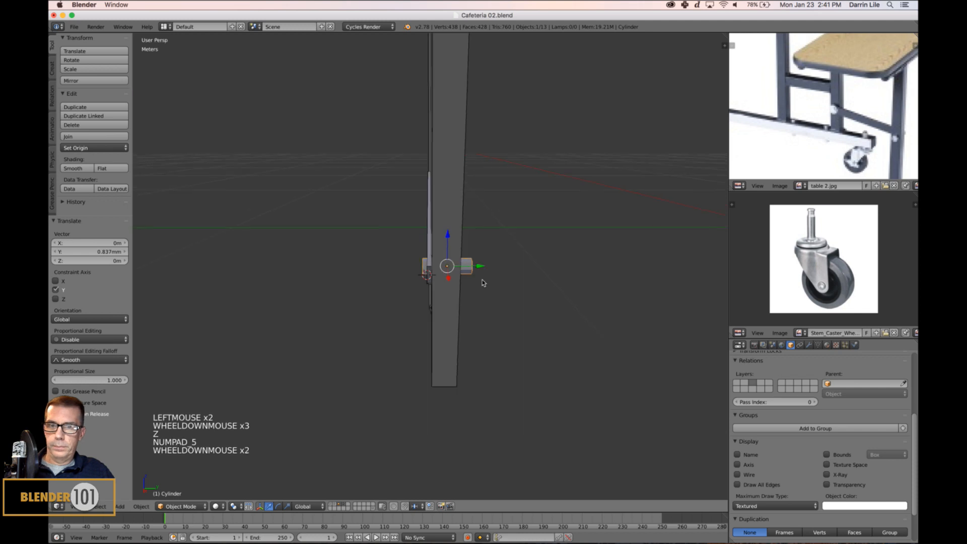
key("a")
mouse_move(454, 284)
middle_mouse_down()
mouse_move(433, 302)
mouse_move(461, 300)
middle_mouse_up()
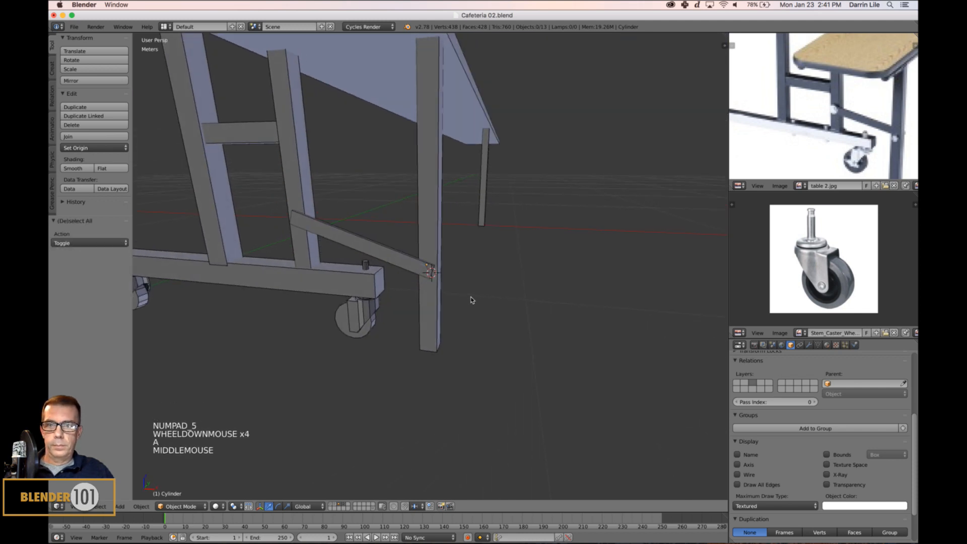
key("shift+c")
- Turn on the Wire display option for the bolt at the brace's lower end, and deselect it
scroll(479, 300, "up", 4)
middle_click_drag(503, 352, 515, 219, "shift")
right_click(541, 275)
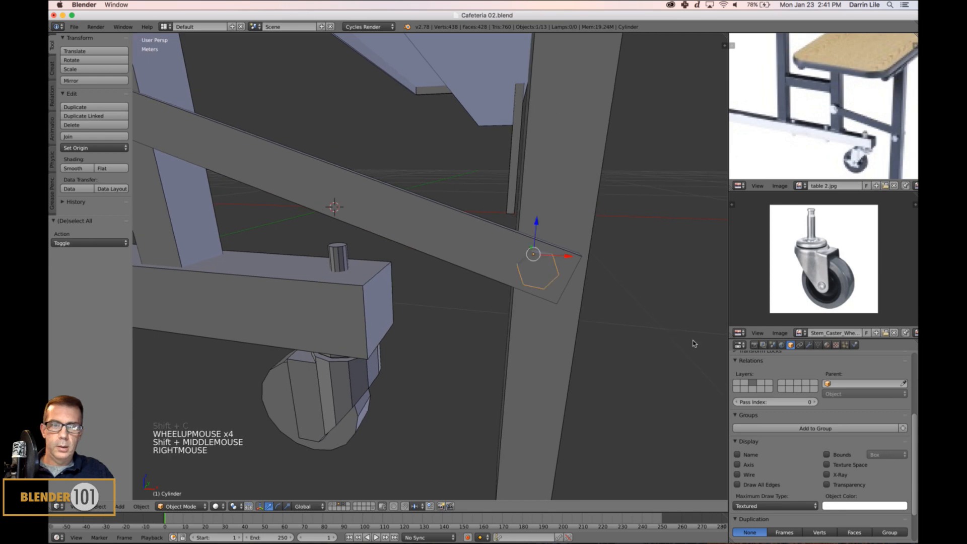
left_click(737, 475)
scroll(519, 300, "down", 4)
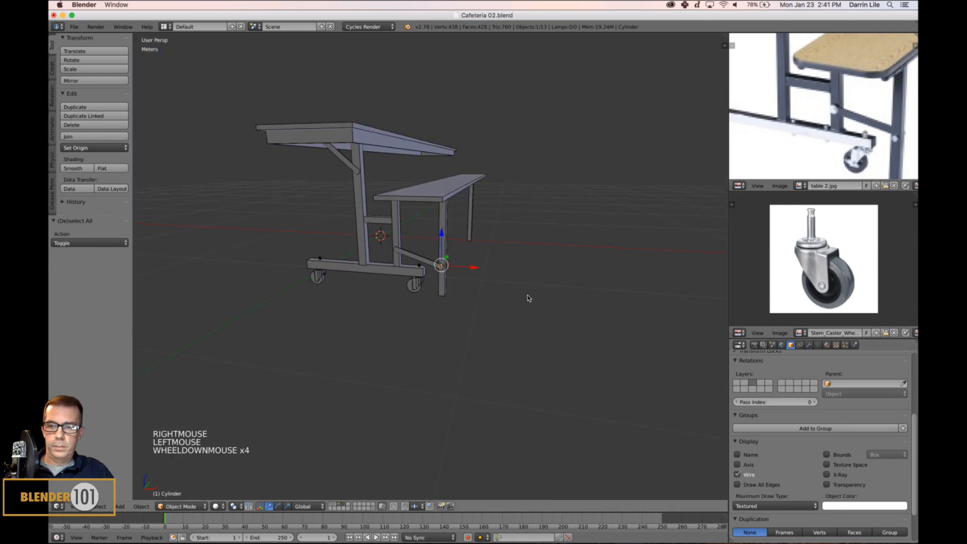
key("a")
middle_click_drag(527, 295, 413, 285)
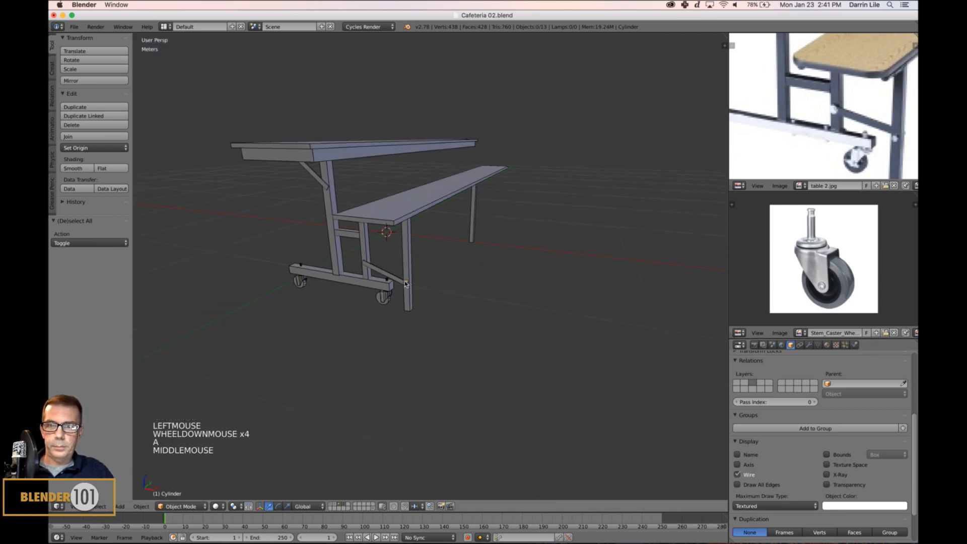
- In front orthographic wireframe view, duplicate the bolt to the brace's upper end, about -22.5 cm in X and 7.4 cm in Z
right_click(406, 283)
mouse_move(457, 311)
middle_mouse_down("shift")
mouse_move(443, 316)
mouse_move(457, 317)
middle_mouse_up("shift")
key("KP_1")
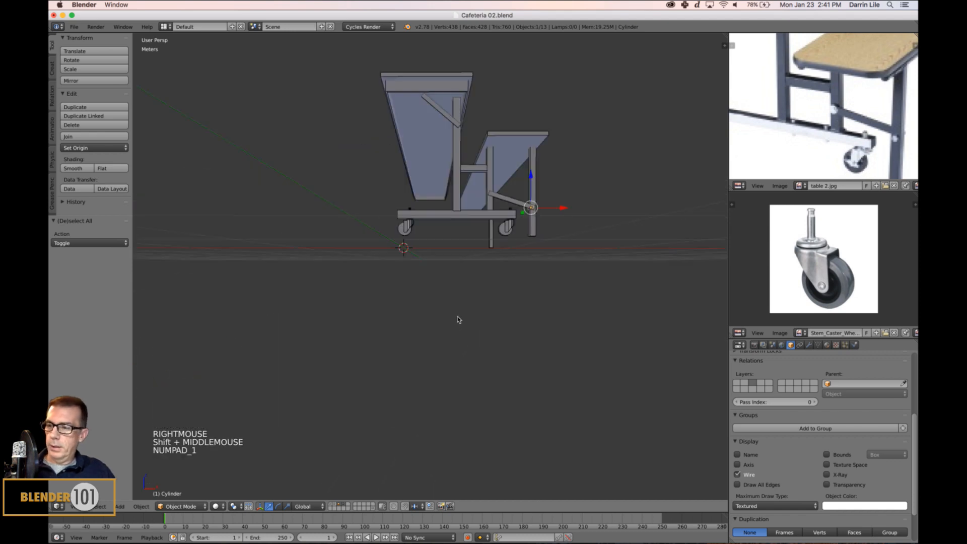
key("KP_5")
key("z")
scroll(515, 297, "up", 4)
middle_click_drag(515, 297, 519, 390, "shift")
scroll(516, 300, "up", 4)
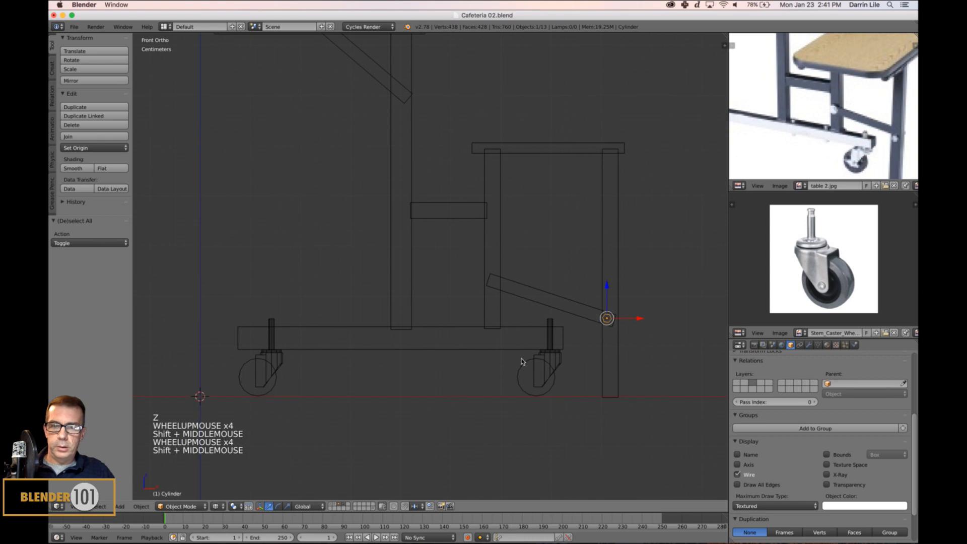
key("shift+d")
key("shift+d")
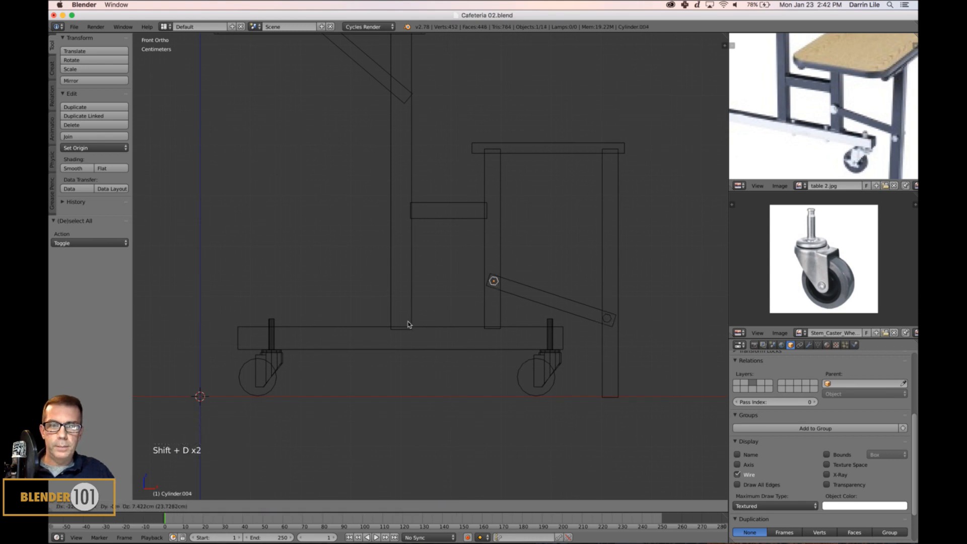
left_click(409, 324)
- Duplicate the bolt onto the tabletop brace's lower end, about -18.4 cm in X and 37.7 cm in Z, and again onto the bench-side caster wheel
key("shift+d")
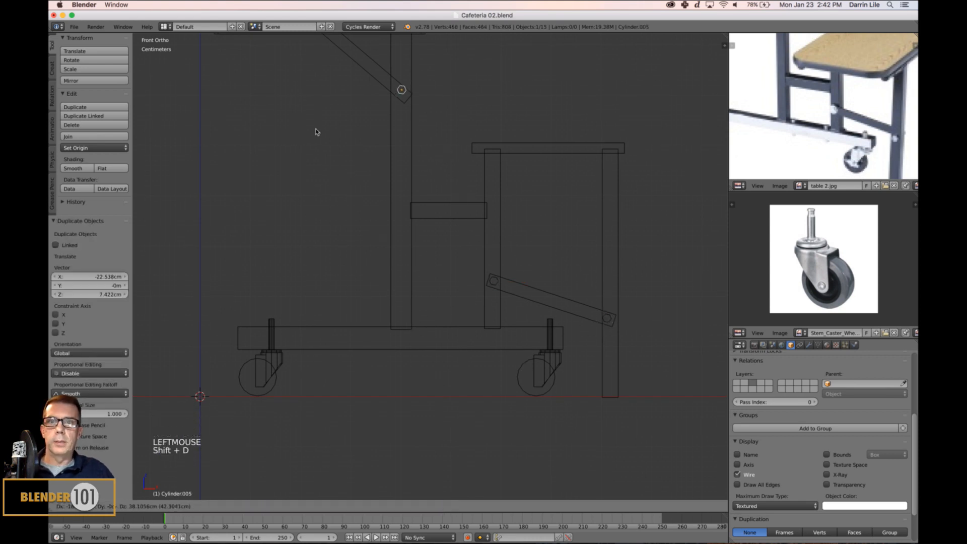
left_click(315, 134)
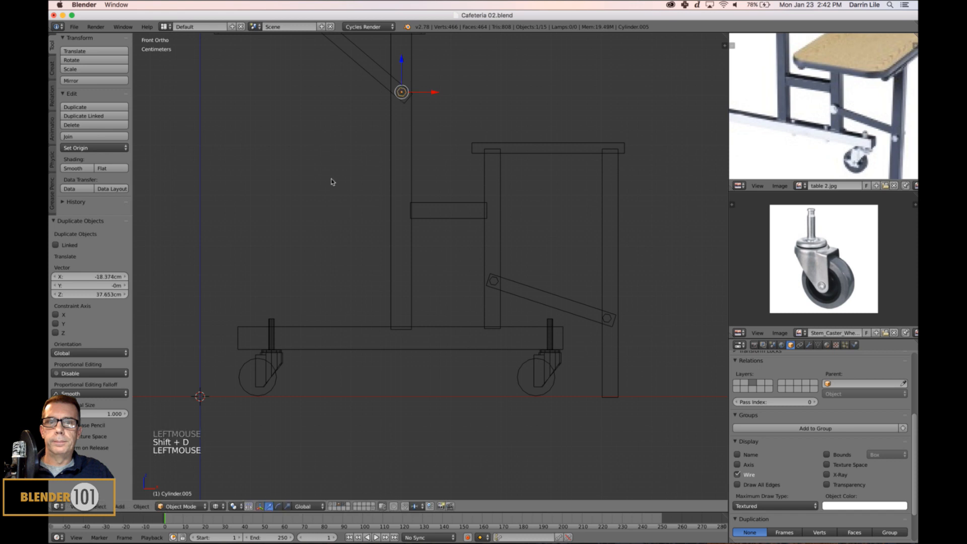
middle_click_drag(458, 203, 458, 191, "shift")
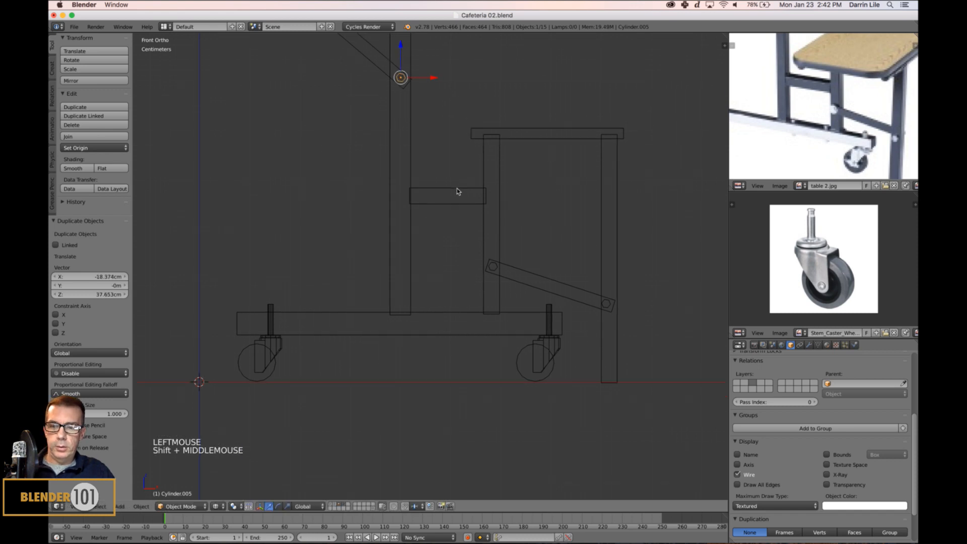
key("shift+d")
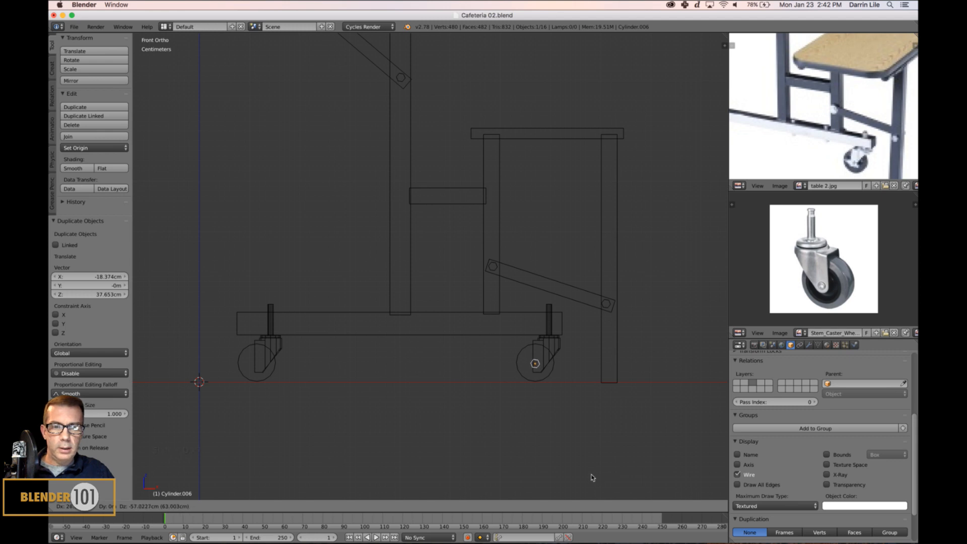
left_click(593, 477)
- Select only the wheel geometry of the bench-side caster in Edit Mode and snap the 3D cursor to its center
scroll(592, 464, "up", 2)
middle_click_drag(594, 433, 540, 340, "shift")
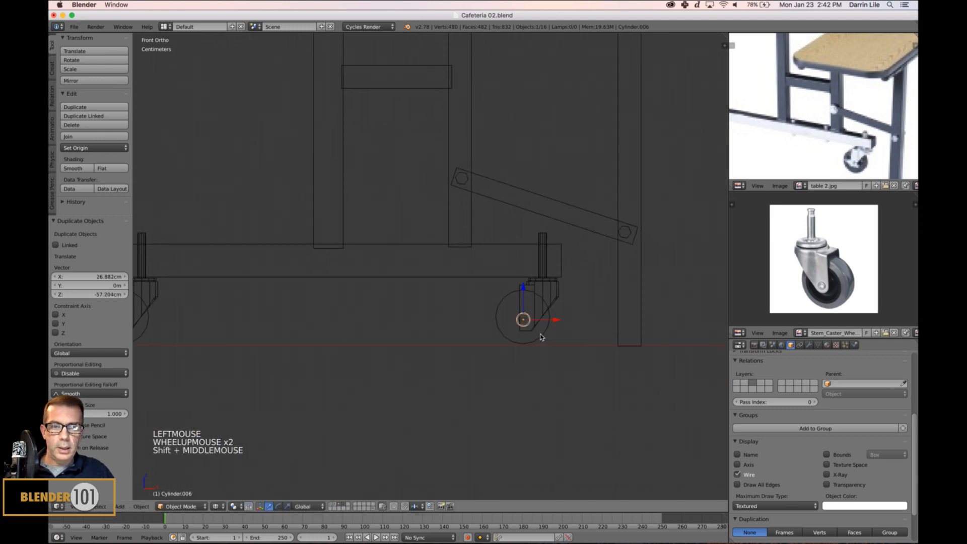
right_click(540, 334)
key("shift+s")
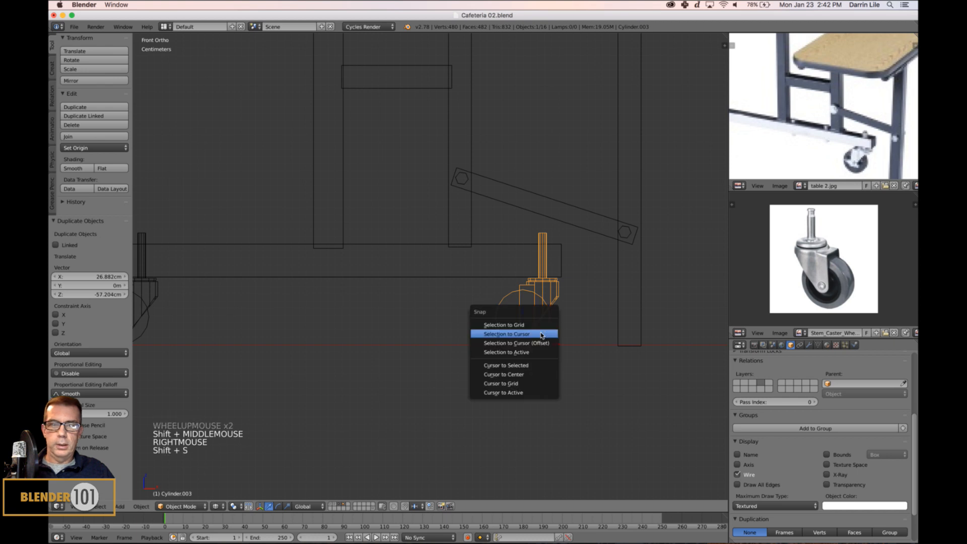
left_click(533, 333)
key("Tab")
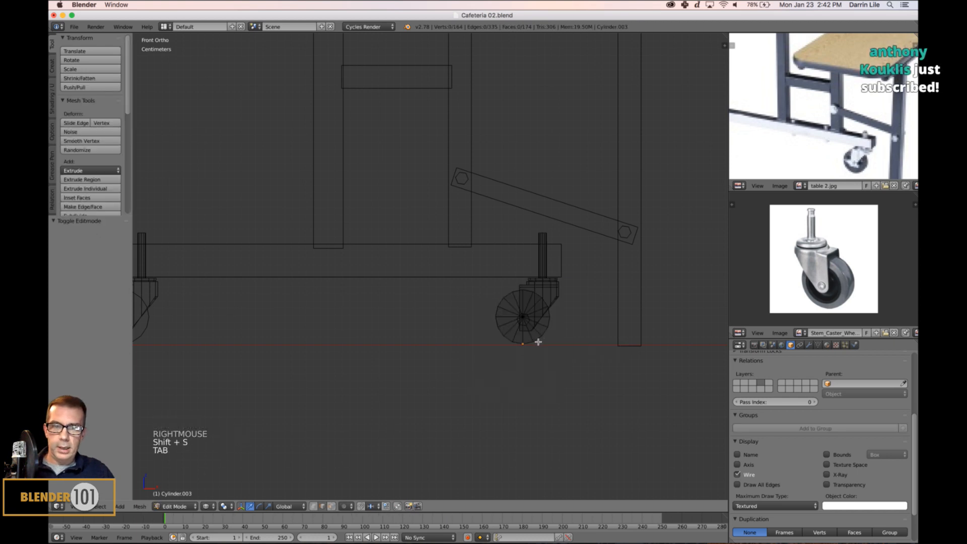
key("k")
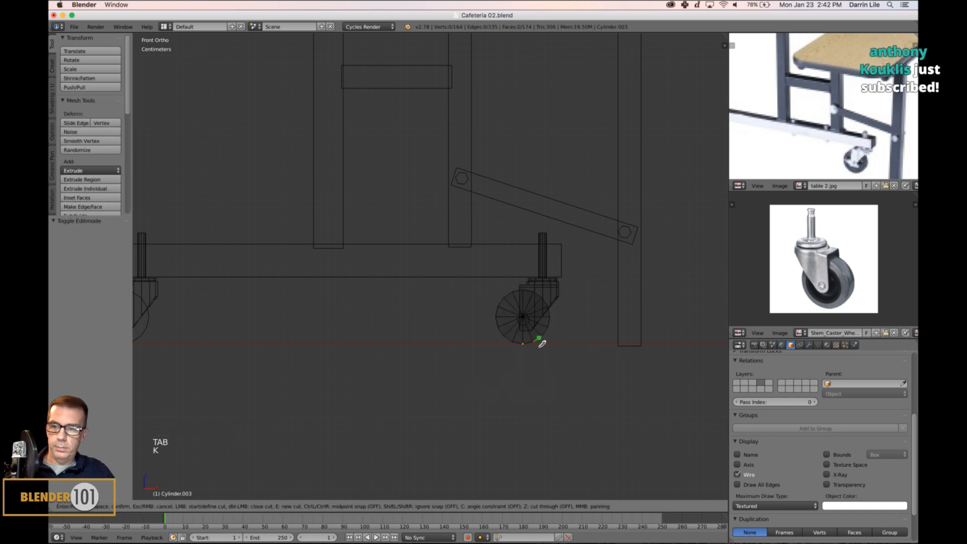
key("Escape")
key("l")
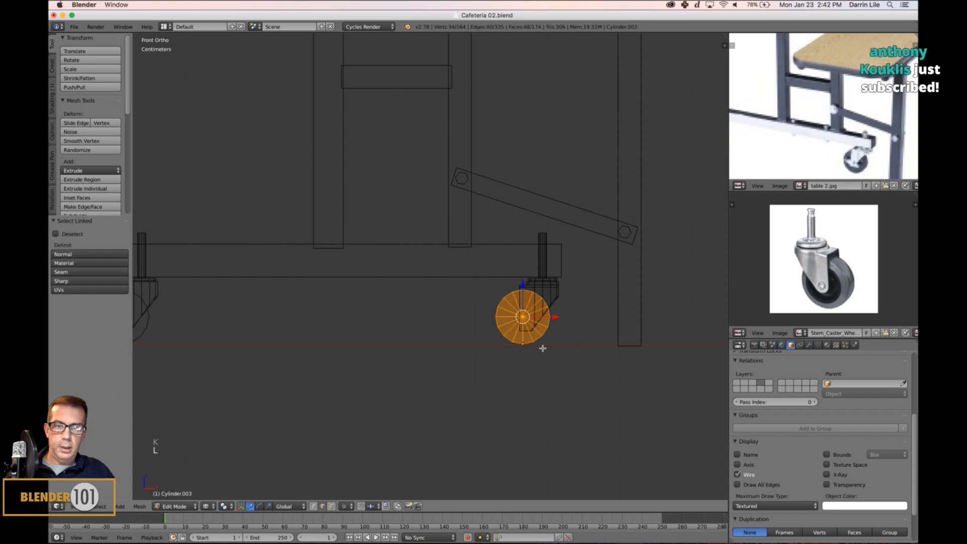
key("shift+s")
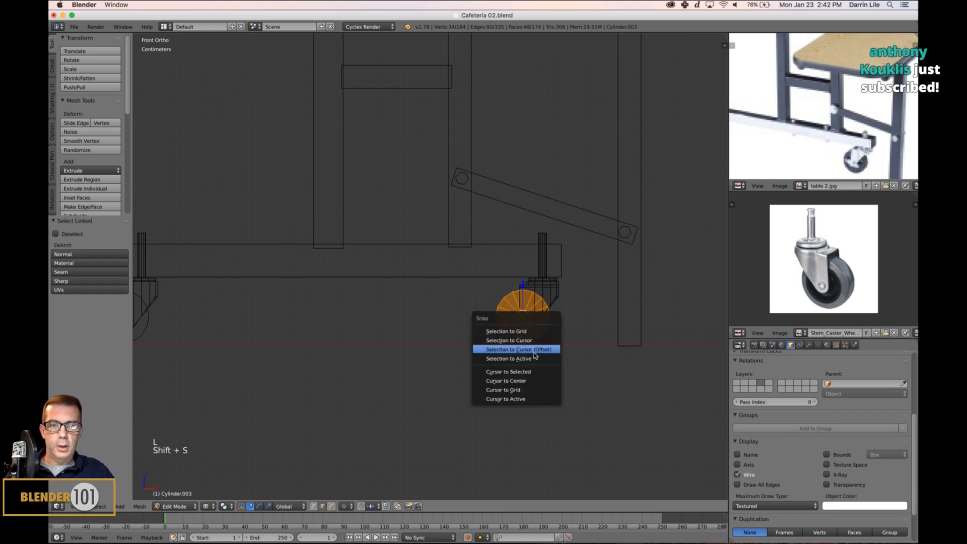
left_click(529, 375)
key("a")
key("Tab")
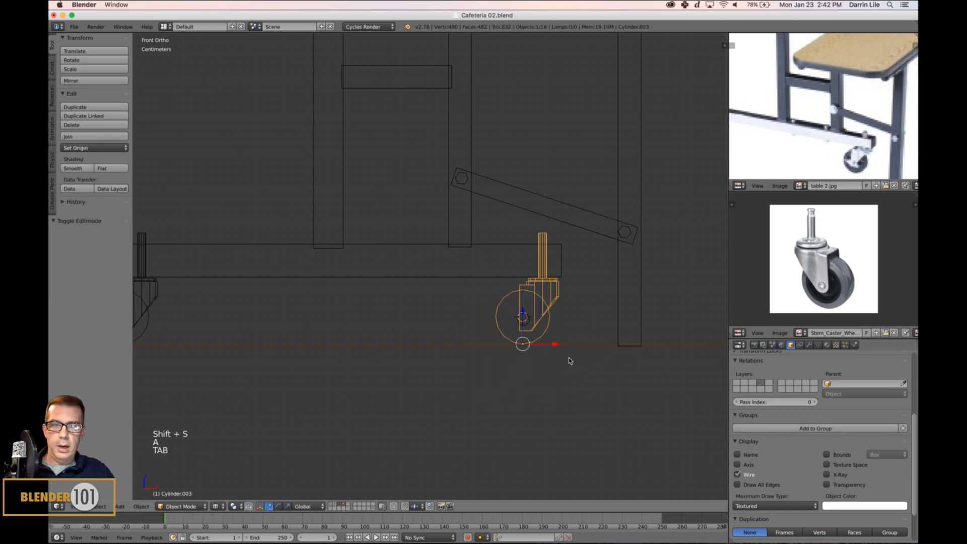
- Snap the bolt copy on the caster wheel to the 3D cursor
right_click(529, 323)
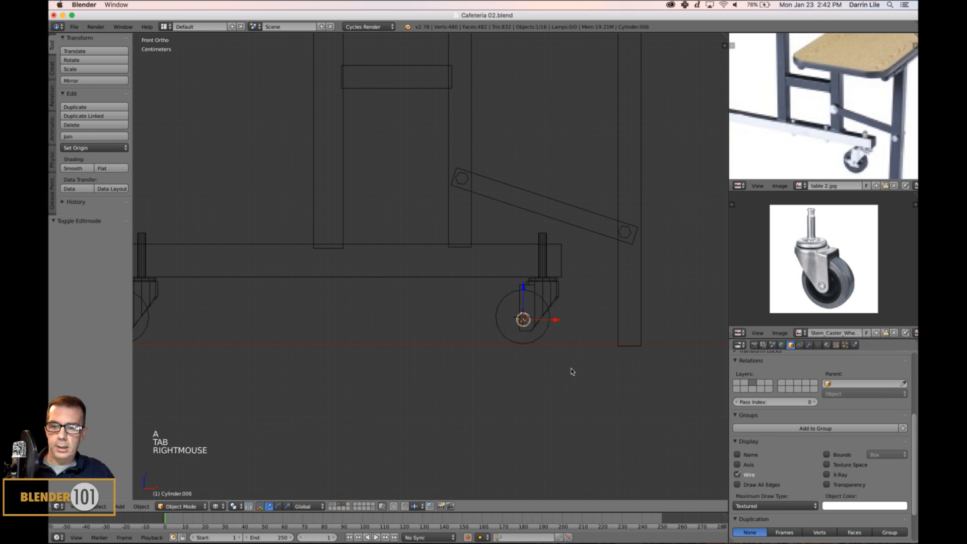
key("shift+s")
left_click(558, 342)
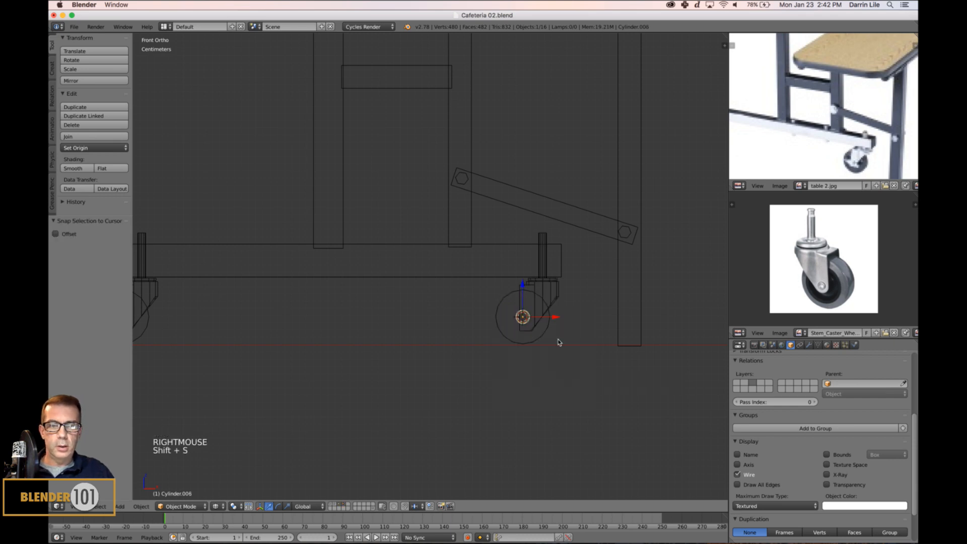
- In solid shading, scale the bolt on the bench-side caster wheel uniformly to 0.7
key("KP_Decimal")
scroll(569, 365, "down", 4)
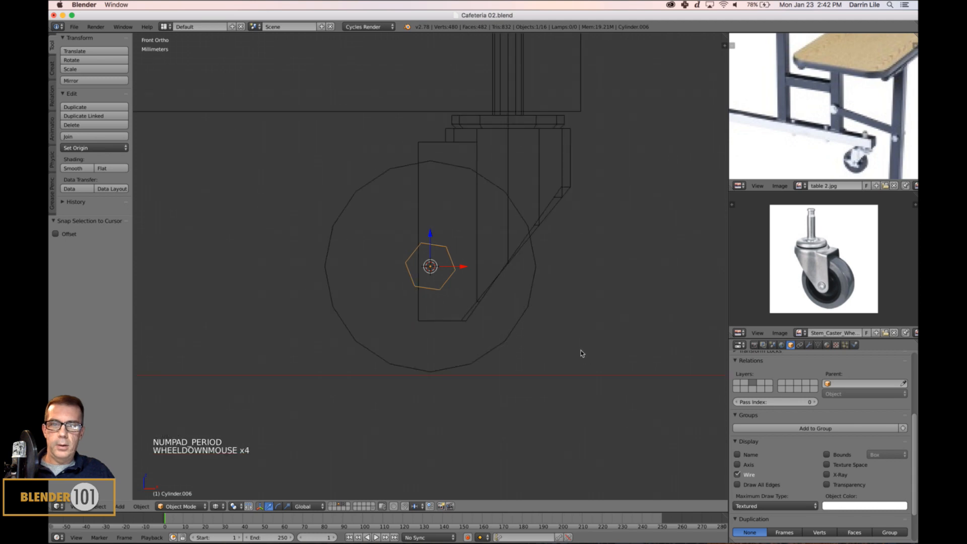
mouse_move(579, 352)
middle_mouse_down()
mouse_move(524, 360)
mouse_move(568, 339)
mouse_move(541, 348)
mouse_move(567, 389)
mouse_move(618, 378)
mouse_move(604, 385)
middle_mouse_up()
key("z")
key("s")
key("s")
right_click(557, 373)
key("s")
key("s")
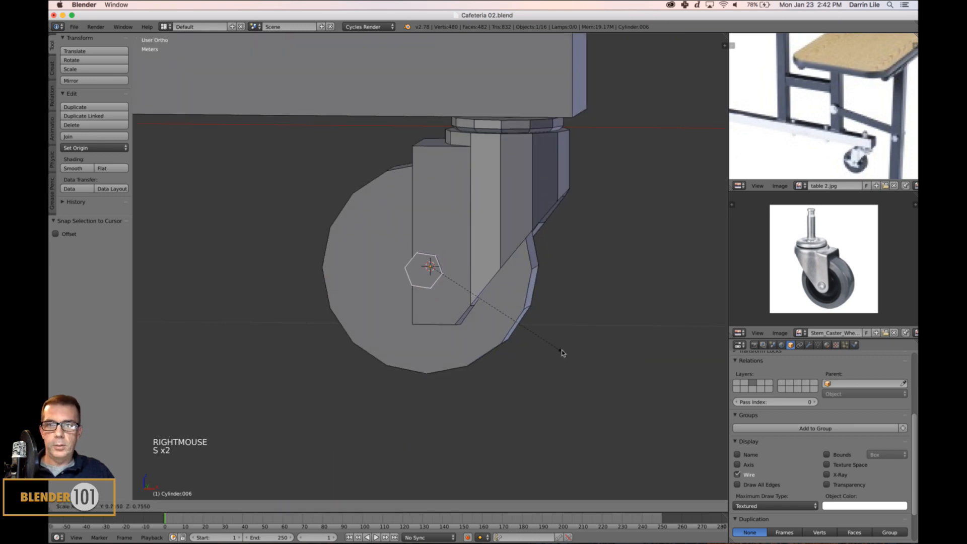
left_click(552, 345)
- Select the caster's linked fork geometry in Edit Mode and move it about -5.5 mm along X
middle_click_drag(434, 345, 549, 324, "shift")
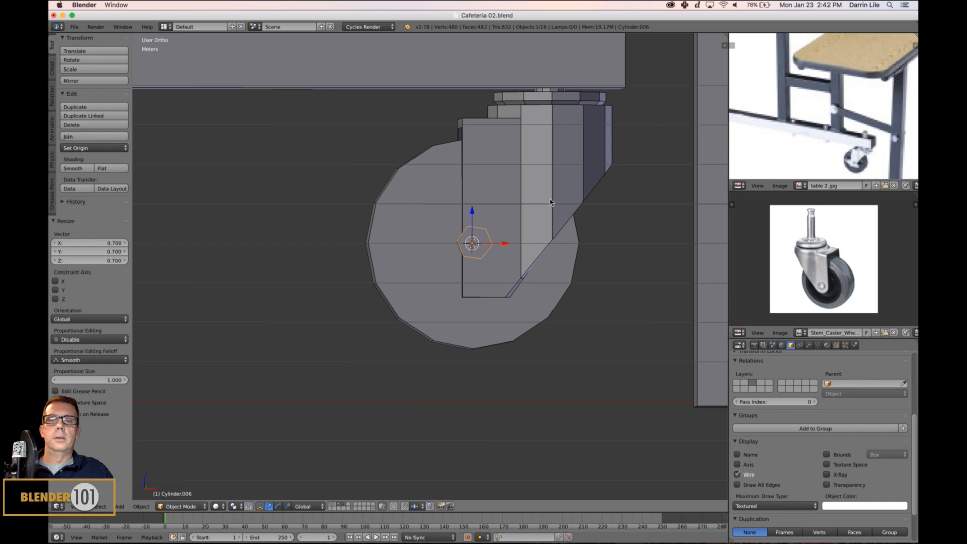
right_click(550, 202)
key("Tab")
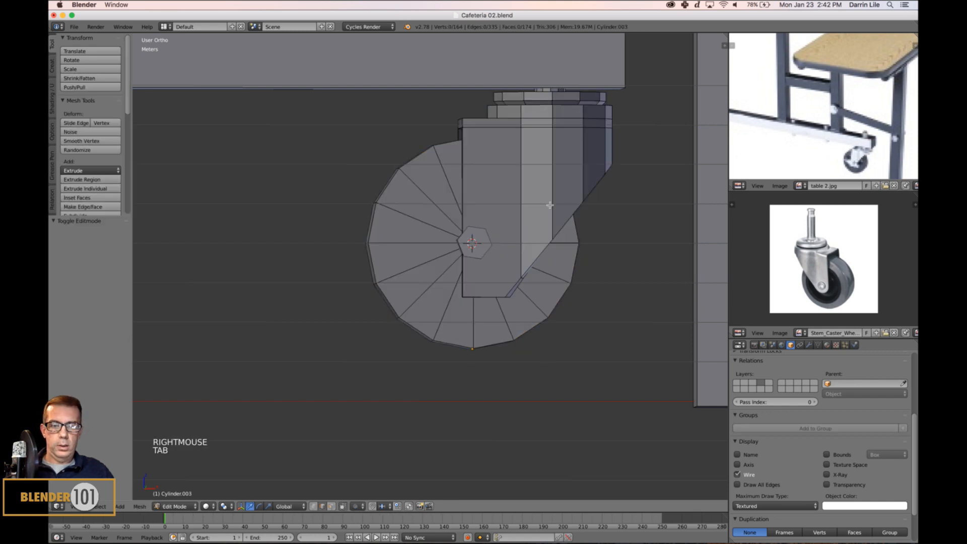
key("l")
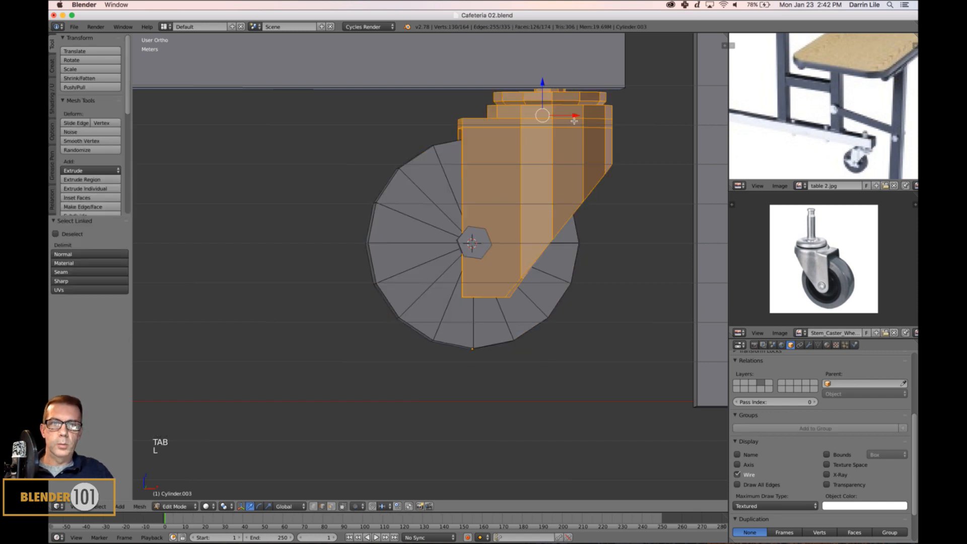
left_click_drag(574, 121, 558, 130)
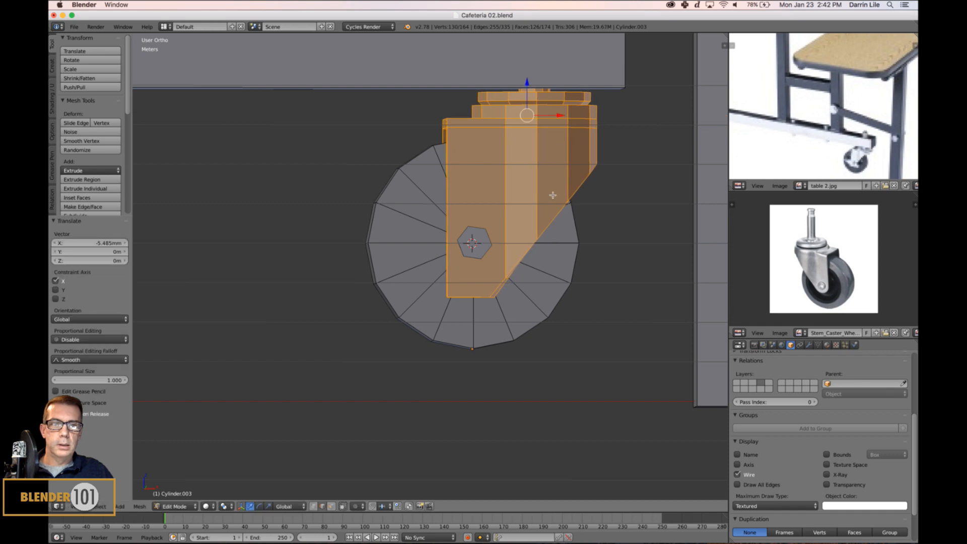
scroll(548, 200, "down", 3)
key("a")
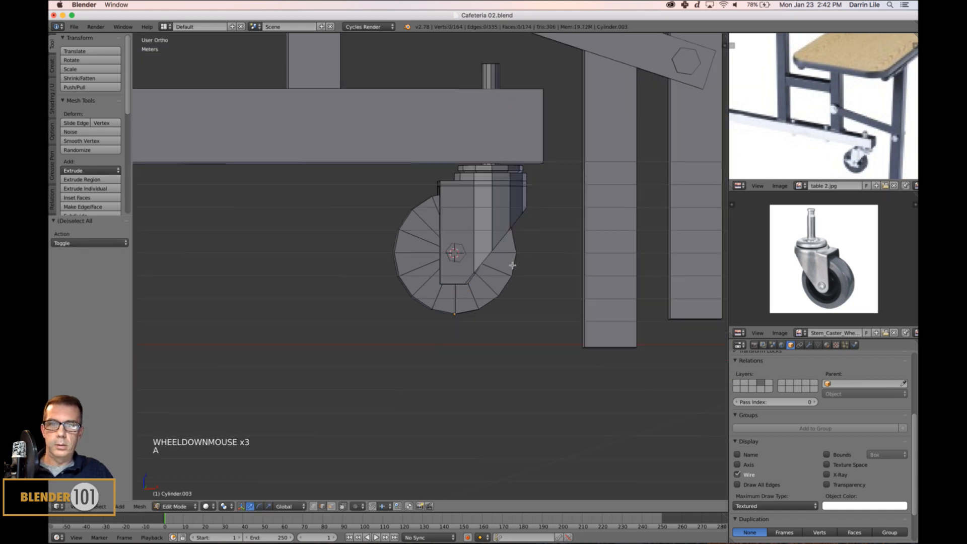
- Scale the caster's bolt by about 1.19 along Y so its heads extend past the fork arms
scroll(512, 266, "up", 4)
middle_click_drag(513, 261, 568, 264)
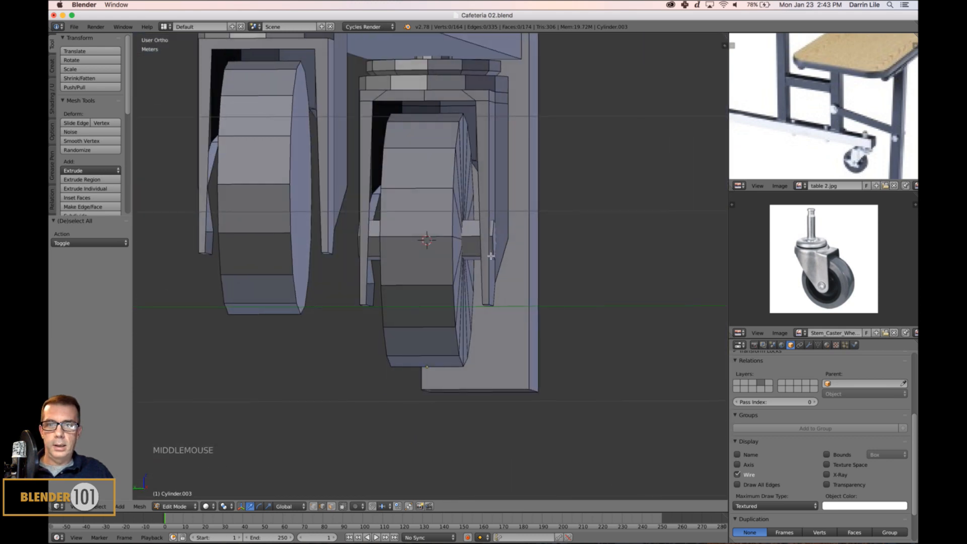
key("Tab")
right_click(473, 238)
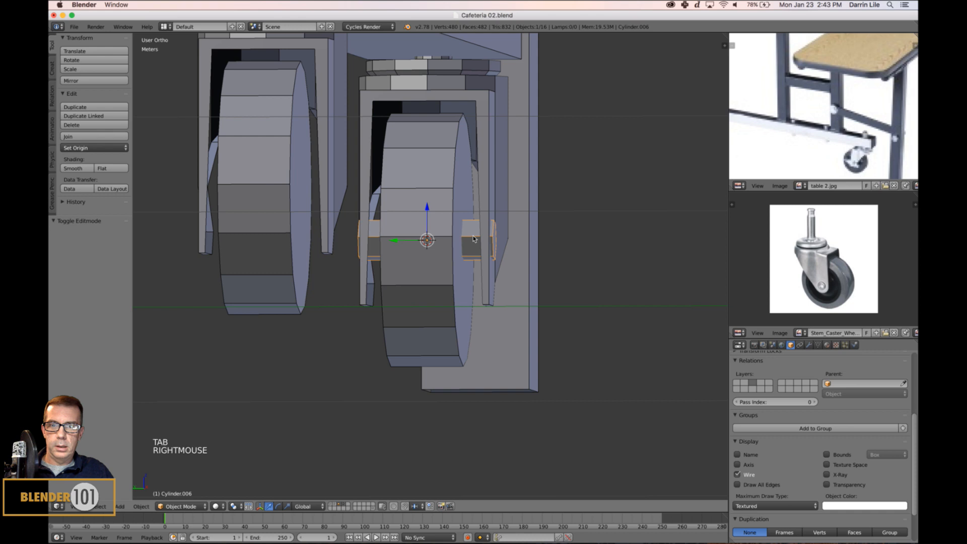
key("s")
key("y")
left_click(501, 257)
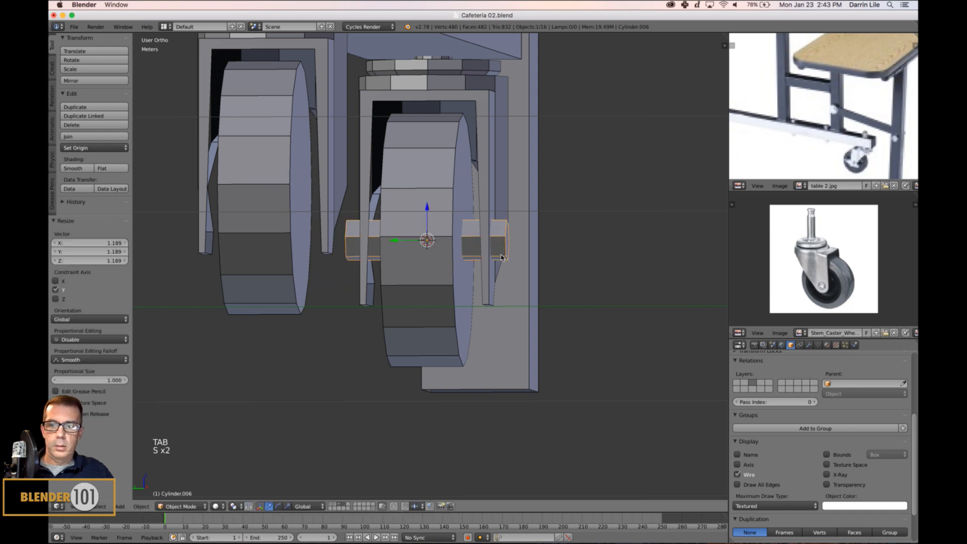
- Select the bottom faces of both caster fork arms in face select mode and raise them slightly along Z
key("Tab")
middle_click_drag(501, 257, 528, 277)
key("Tab")
right_click(505, 292)
key("Tab")
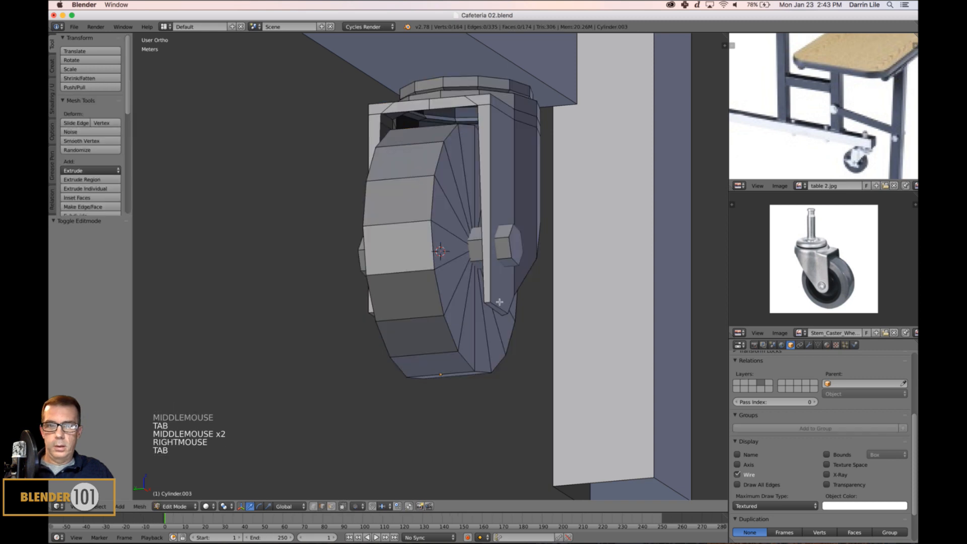
key("ctrl+Tab")
left_click(499, 303)
right_click(496, 308)
middle_click_drag(496, 308, 524, 312)
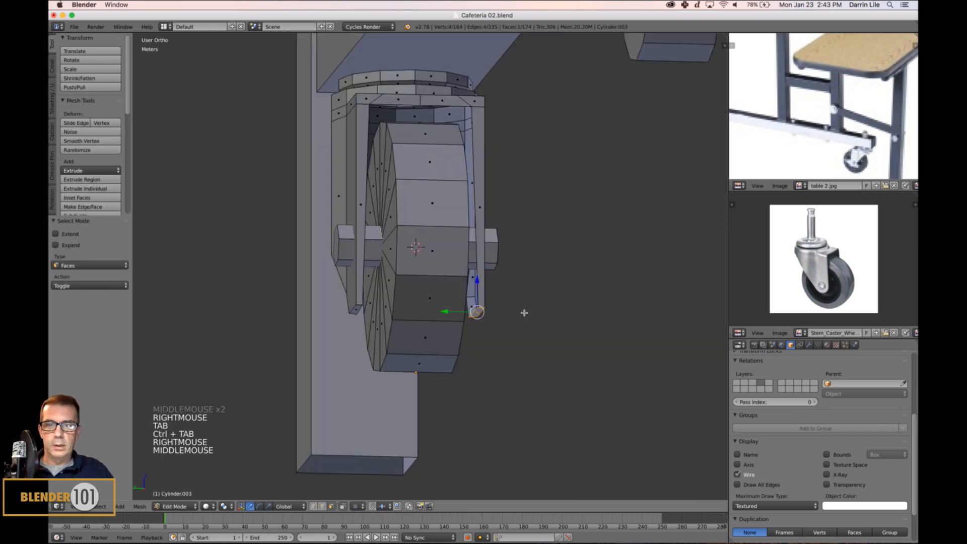
right_click(360, 319, "shift")
middle_click_drag(380, 300, 400, 289)
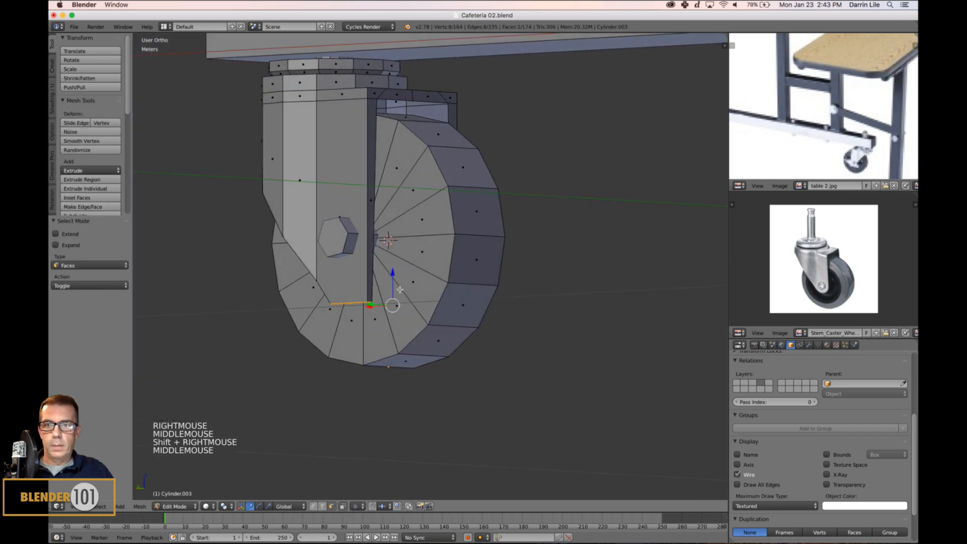
left_click_drag(387, 273, 389, 263)
key("a")
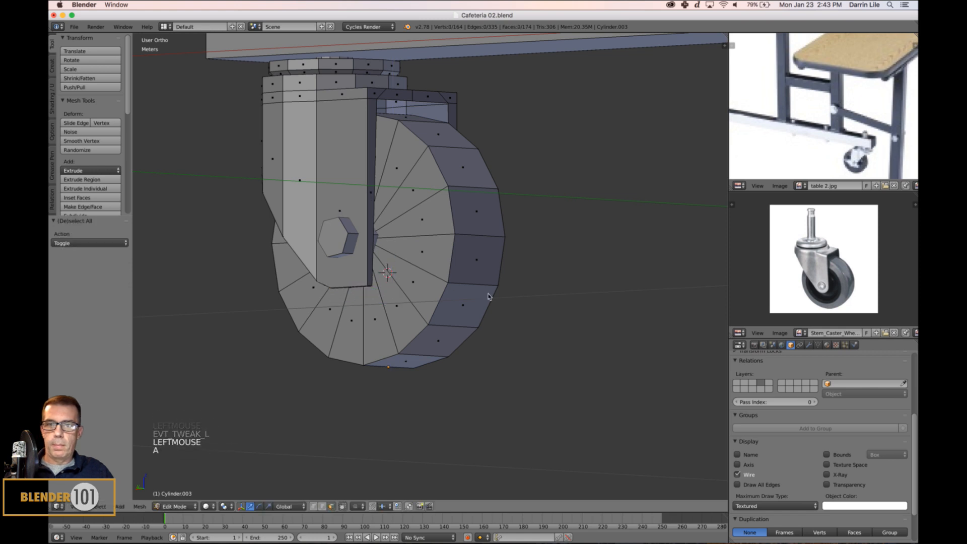
key("Tab")
- Delete the old caster wheel at the base rail's end opposite the bench side
scroll(515, 309, "down", 4)
middle_click_drag(516, 309, 451, 313)
key("a")
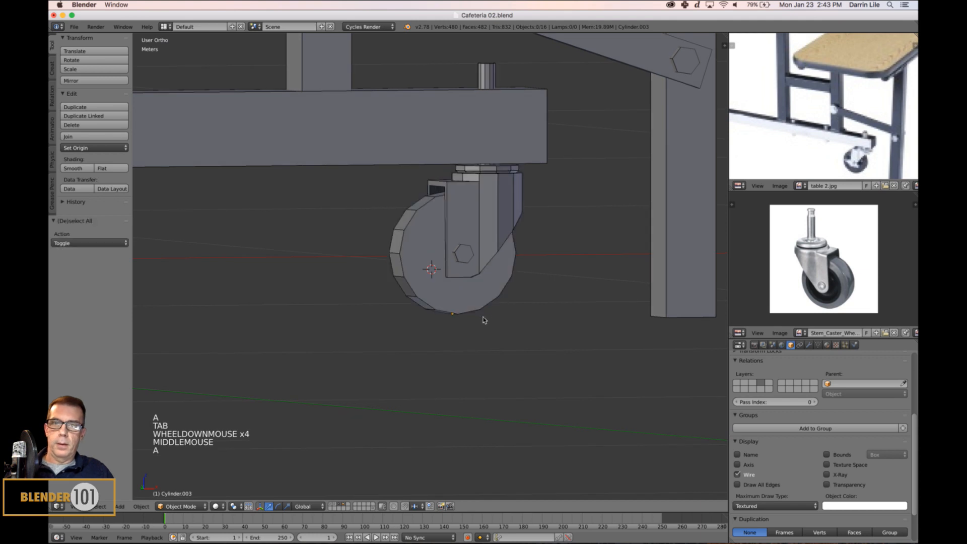
scroll(482, 316, "down", 4)
middle_click_drag(533, 295, 341, 269)
scroll(474, 300, "down", 2)
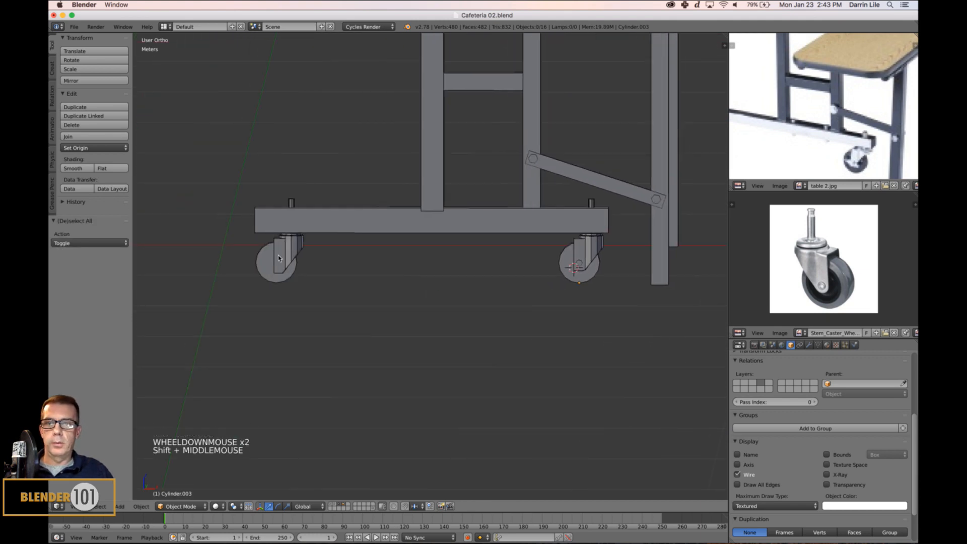
right_click(307, 279)
key("x")
left_click(333, 305)
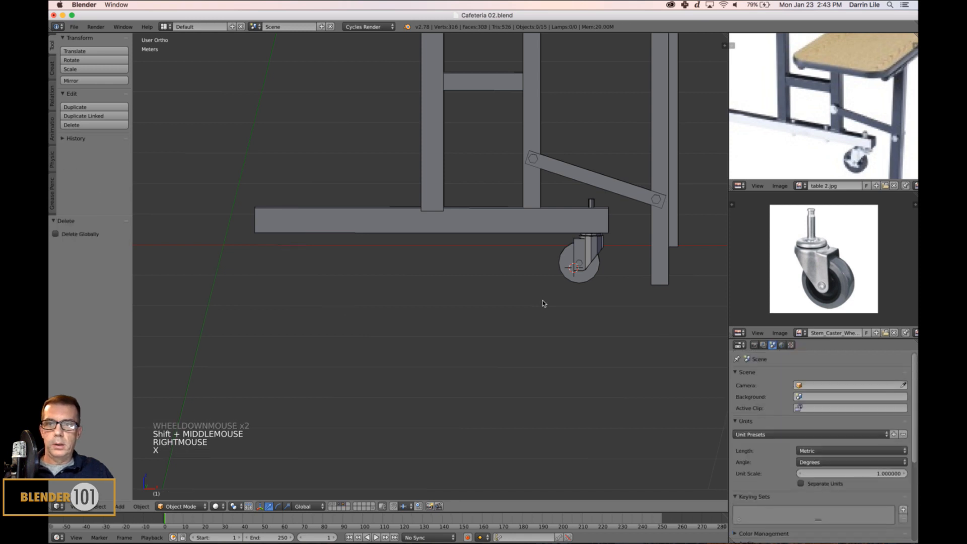
- Join the bolt to the bench-side caster wheel as one object
right_click(583, 264)
right_click(592, 254, "shift")
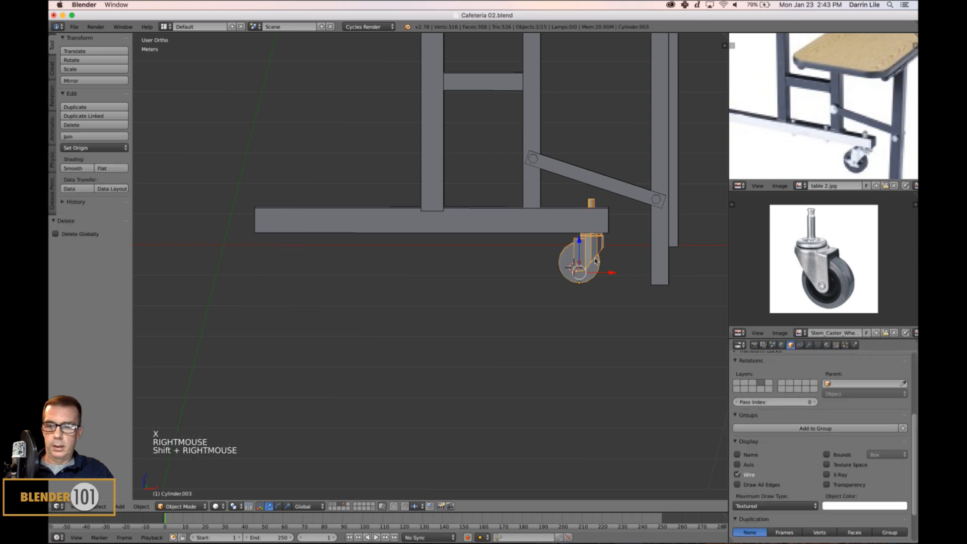
key("ctrl+j")
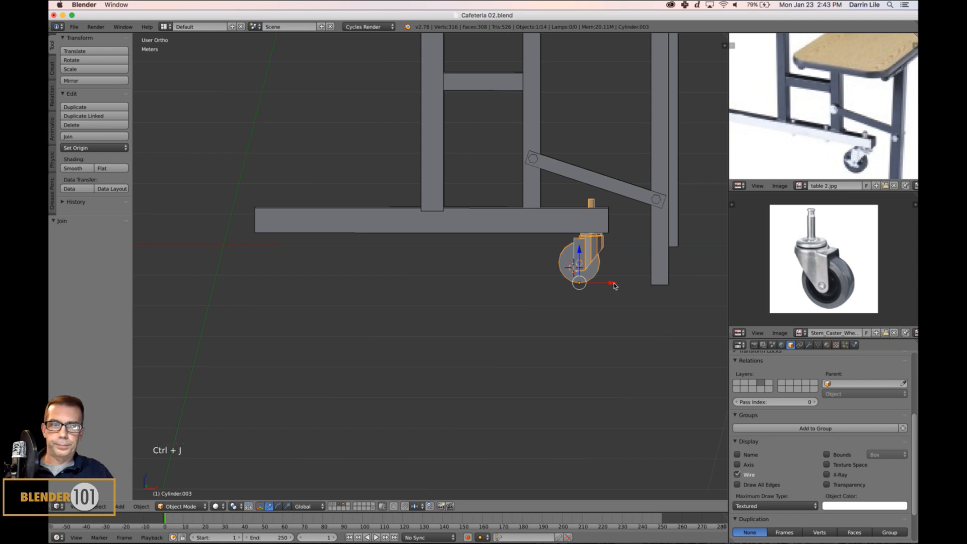
- In front orthographic wireframe view, duplicate the joined caster about -56.3 cm along X to the base rail's other end
key("KP_1")
key("z")
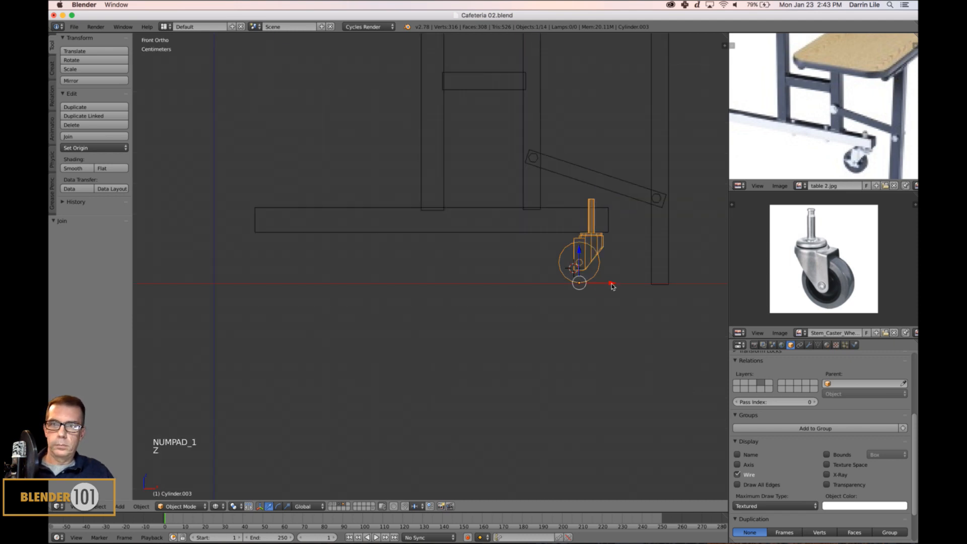
middle_click_drag(612, 286, 596, 297, "shift")
key("shift+d")
key("shift+d")
key("x")
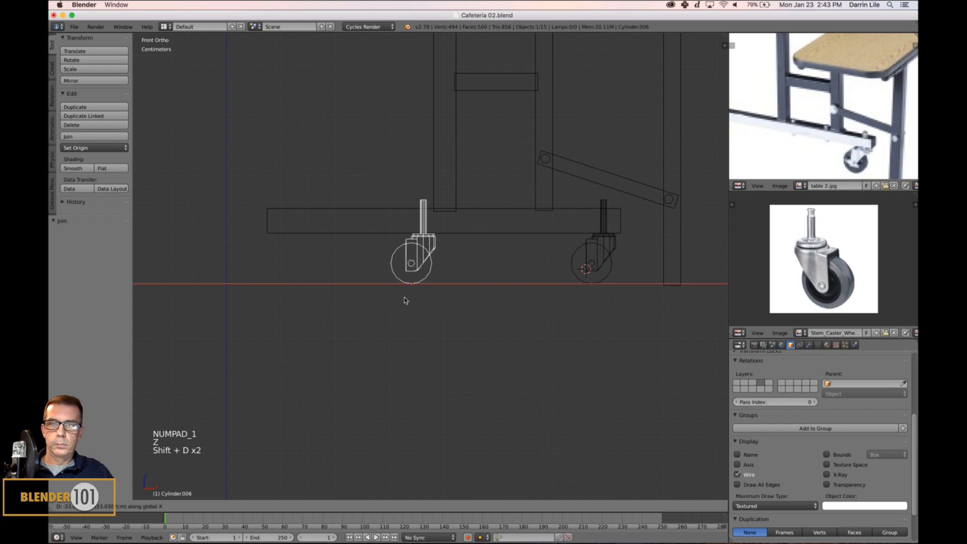
left_click(294, 321)
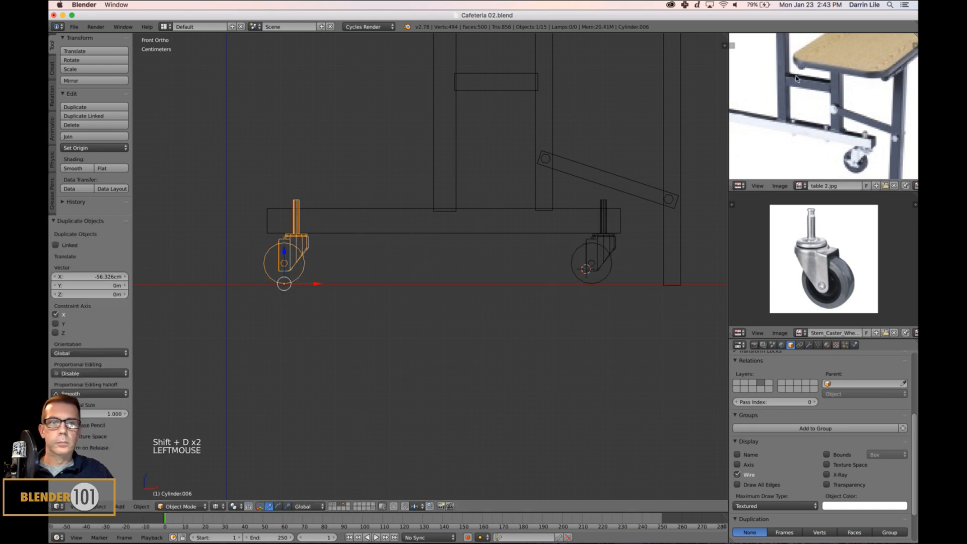
- Compare the caster placement with the reference photo and move the caster copy about -3.1 cm further along X
middle_click_drag(776, 106, 837, 99)
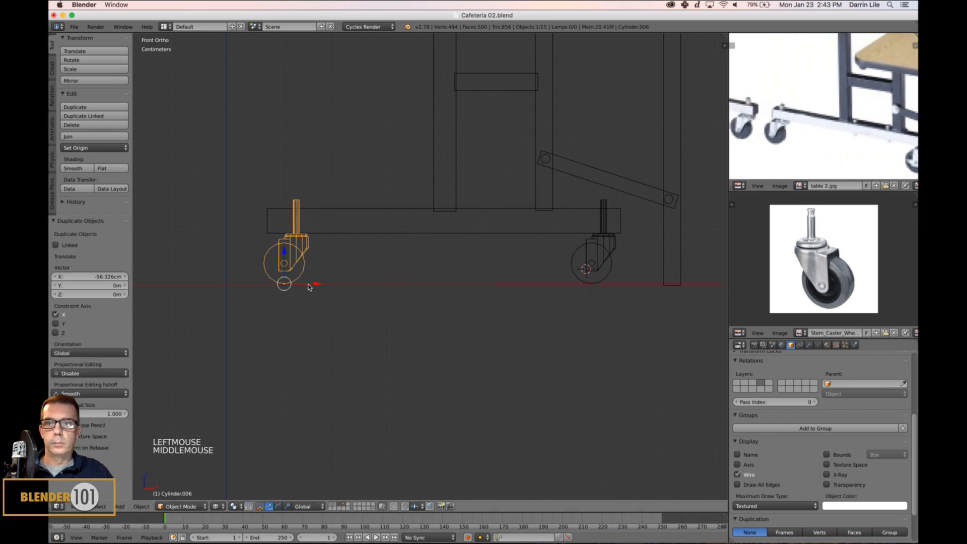
left_click_drag(317, 283, 300, 292)
scroll(300, 292, "down", 4)
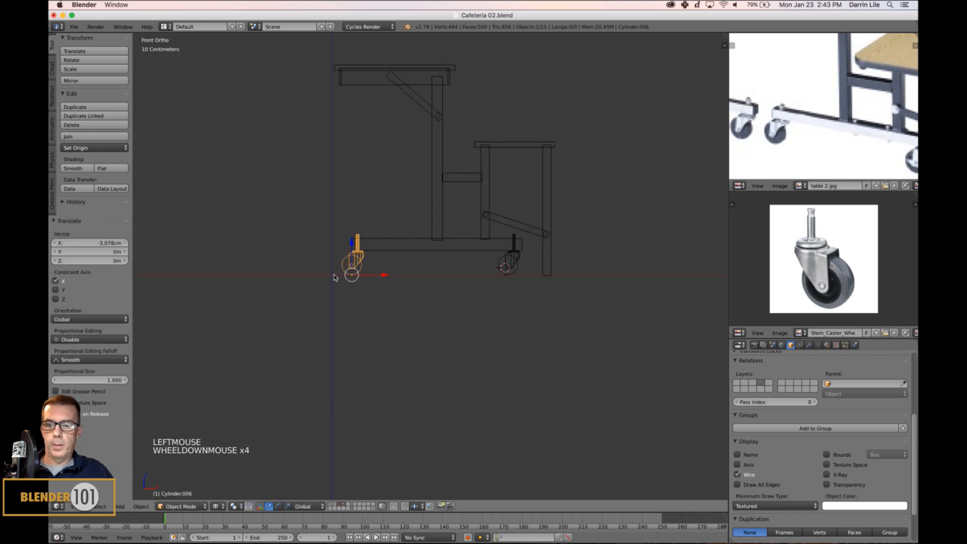
key("a")
- Switch to solid shading in perspective view and reset the 3D cursor to the origin
scroll(394, 295, "down", 4)
key("z")
middle_click_drag(483, 286, 543, 331)
key("KP_5")
key("shift+c")
scroll(549, 255, "up", 3)
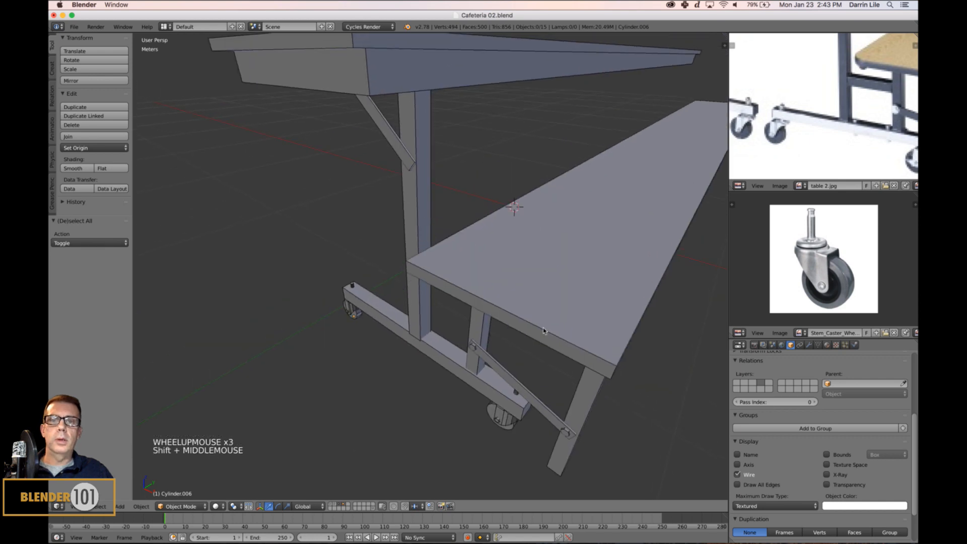
- Move the bolt at the tabletop brace's lower end about -3.6 mm along Y and fine-tune its position
middle_click_drag(410, 165, 271, 190)
right_click(229, 181)
scroll(241, 185, "up", 1)
key("KP_Decimal")
middle_click_drag(331, 194, 460, 264)
left_click(463, 266)
left_click_drag(462, 267, 451, 272)
scroll(451, 272, "down", 3)
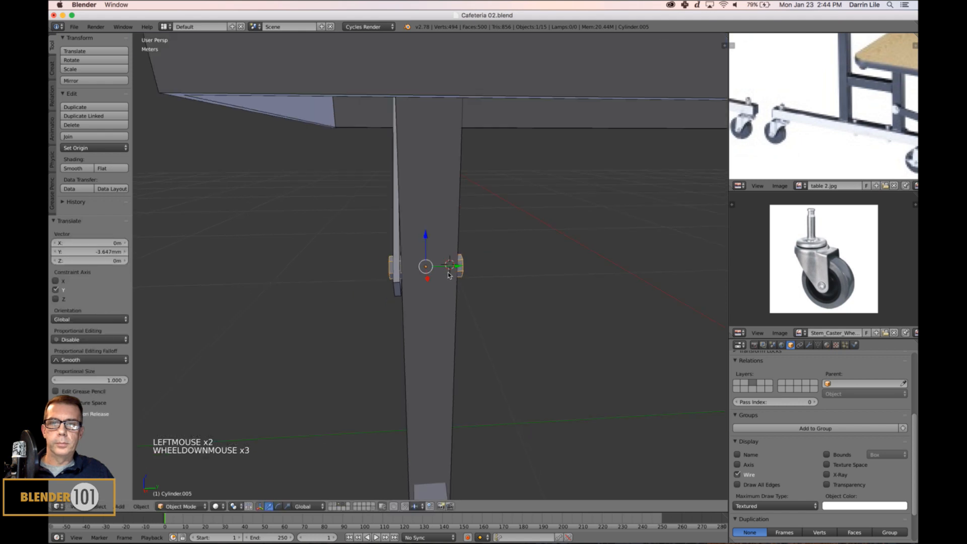
middle_click_drag(435, 299, 546, 287)
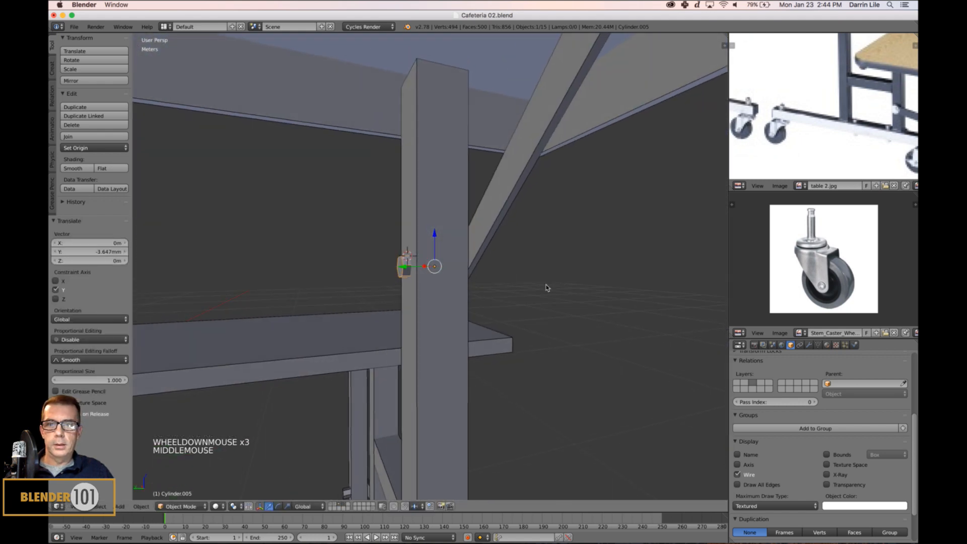
left_click_drag(405, 271, 407, 272)
scroll(473, 286, "down", 4)
key("a")
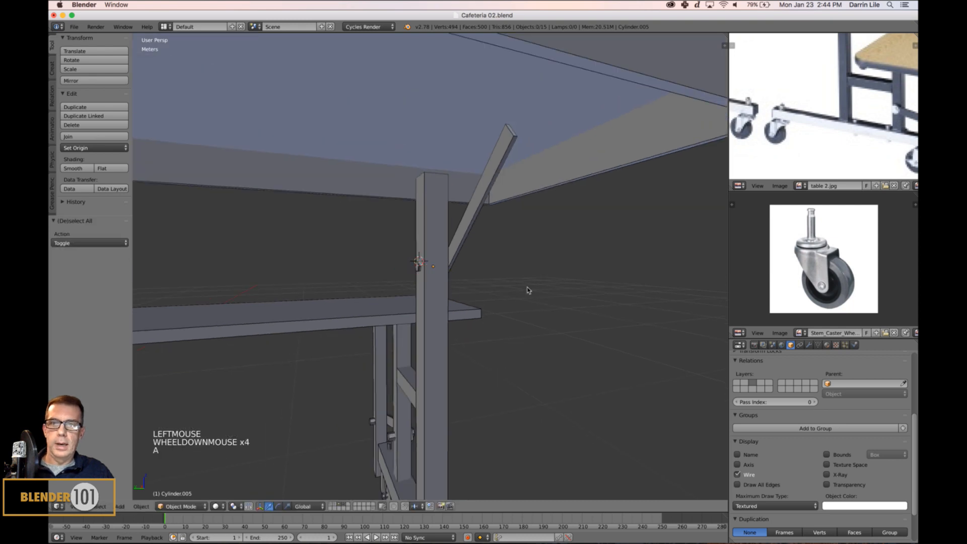
- Examine the whole table and bench model against the reference photo of the complete table
middle_click_drag(528, 289, 468, 294)
scroll(468, 294, "down", 4)
key("shift+c")
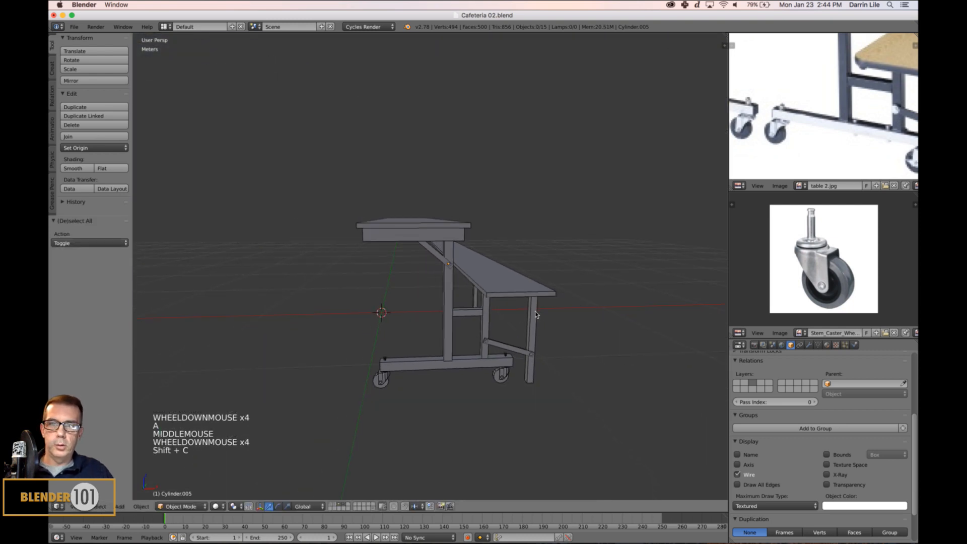
middle_click_drag(538, 315, 497, 324)
key("s")
key("s")
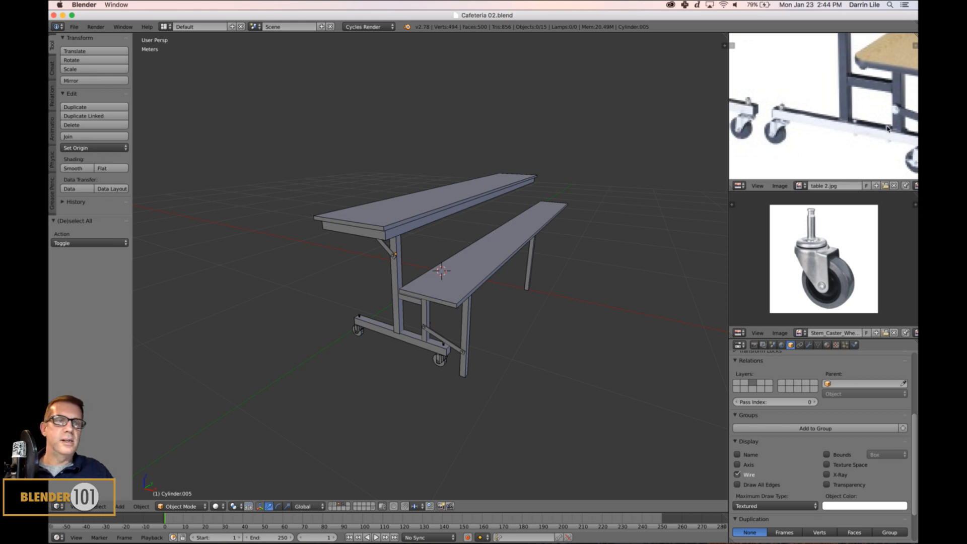
scroll(887, 129, "down", 4)
middle_click_drag(885, 130, 858, 138, "shift")
scroll(856, 137, "up", 4)
scroll(855, 134, "down", 5)
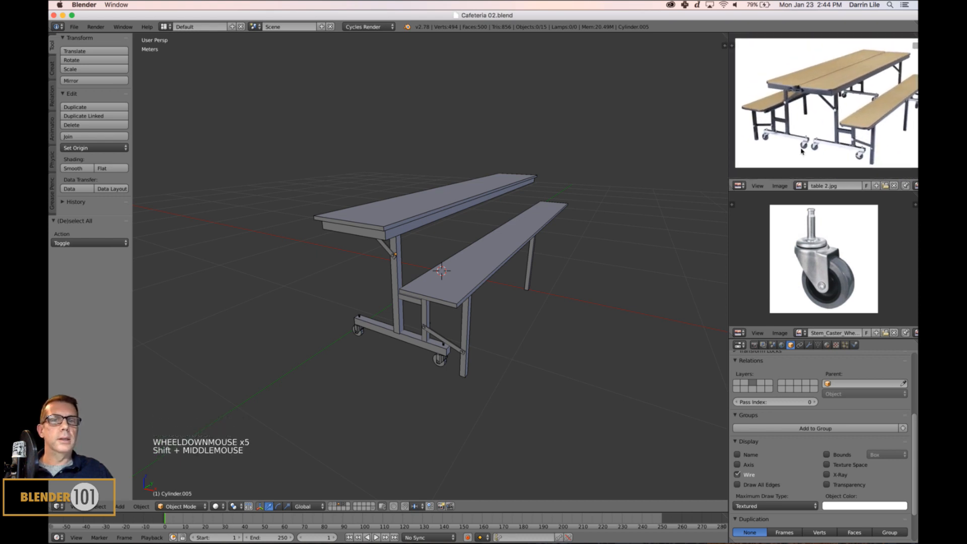
scroll(505, 212, "down", 2)
middle_click_drag(505, 212, 492, 228)
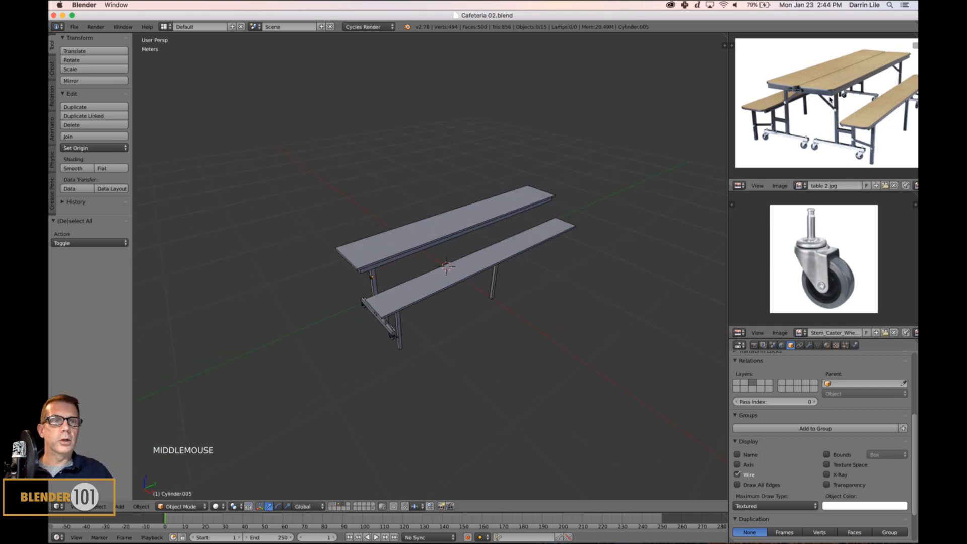
- Check the tabletop corners in the reference photo and open the tabletop mesh for editing in edge select mode
scroll(826, 103, "up", 3)
middle_click_drag(826, 105, 840, 85, "shift")
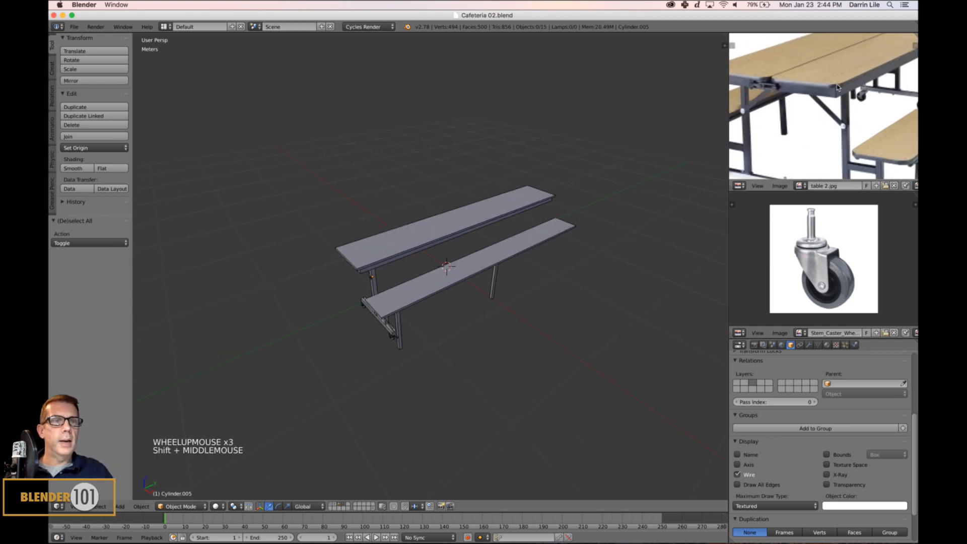
right_click(373, 245)
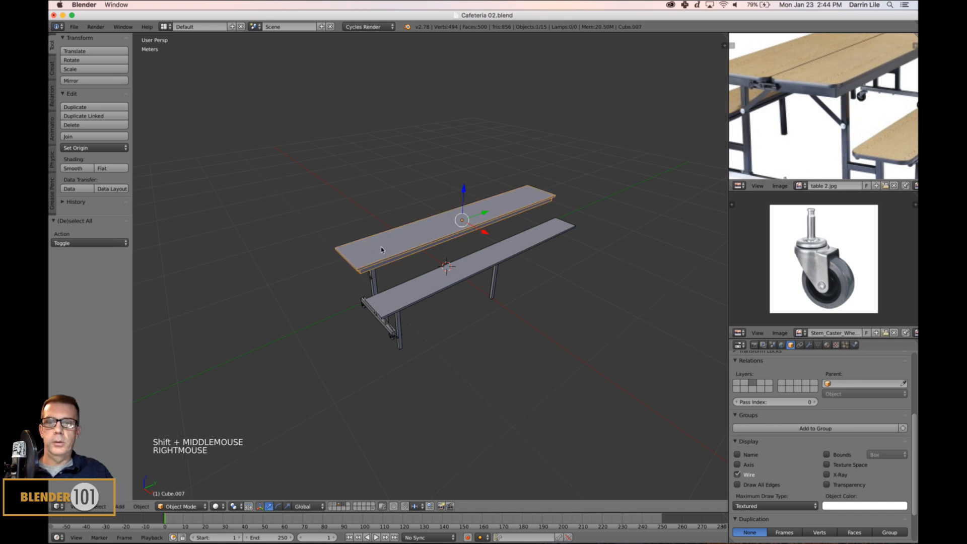
middle_click_drag(373, 245, 432, 254)
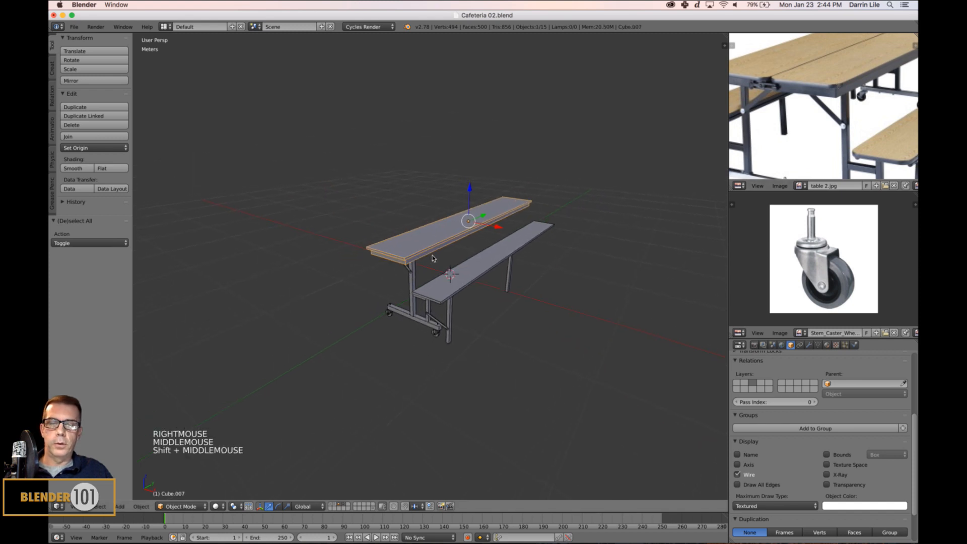
scroll(433, 255, "up", 2)
key("Tab")
key("ctrl+Tab")
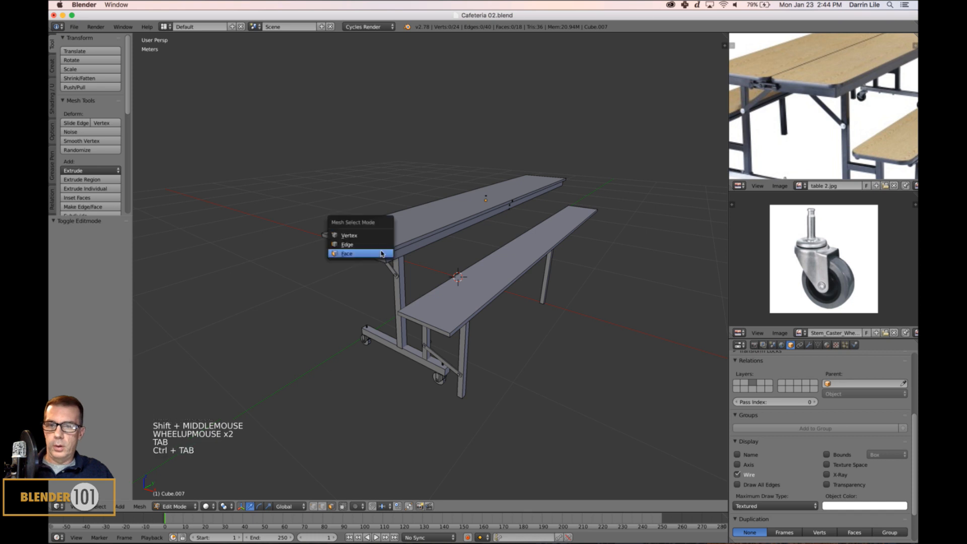
left_click(380, 255)
- Select the four short vertical corner edges of the tabletop slab, two at each end
right_click(381, 257)
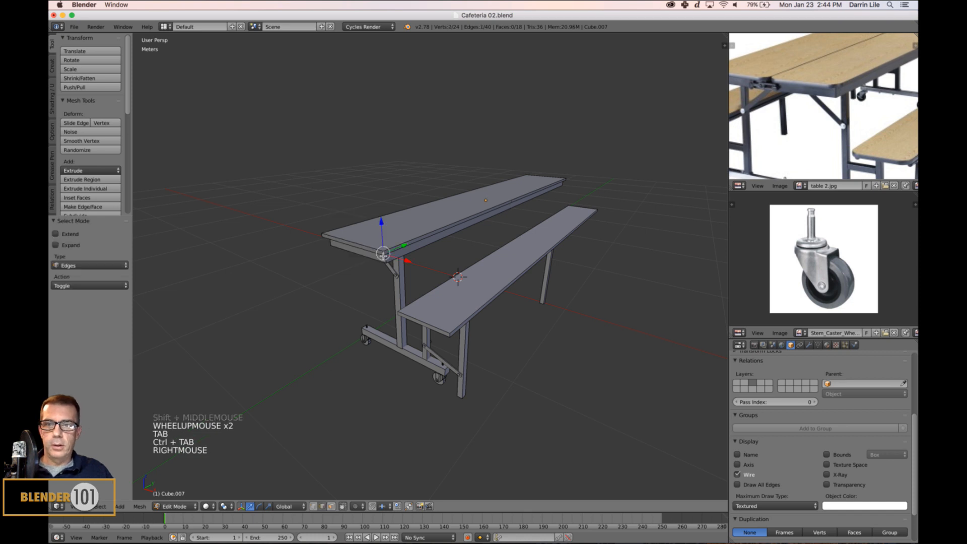
right_click(322, 241, "shift")
middle_click_drag(551, 235, 485, 243)
right_click(577, 336, "shift")
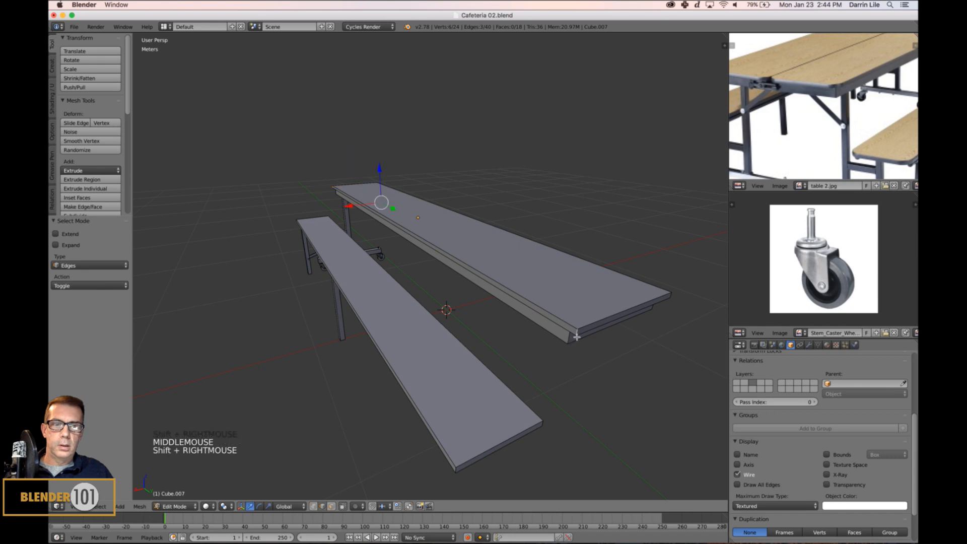
right_click(668, 312, "shift")
middle_click_drag(495, 332, 455, 327)
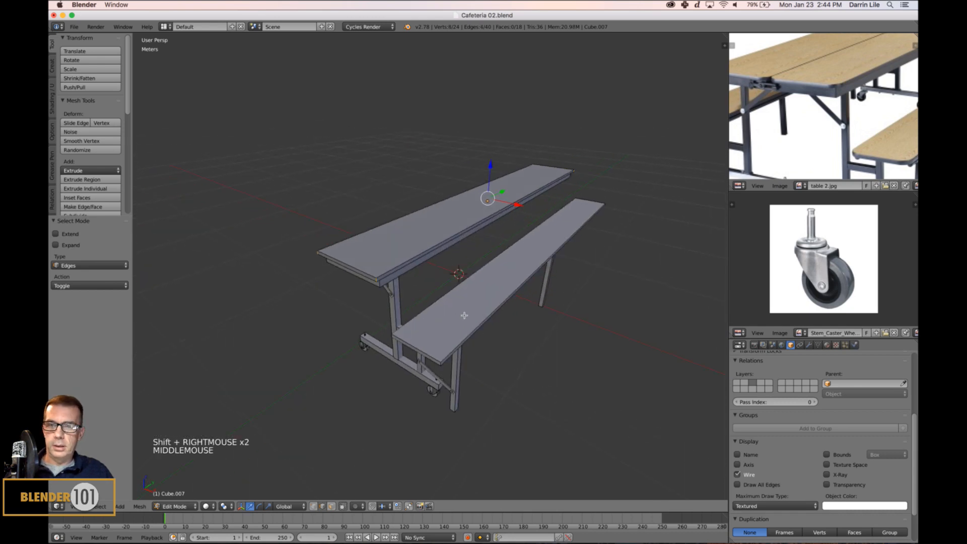
- Apply the scale of the tabletop in Object Mode
key("Tab")
key("ctrl+a")
left_click(464, 311)
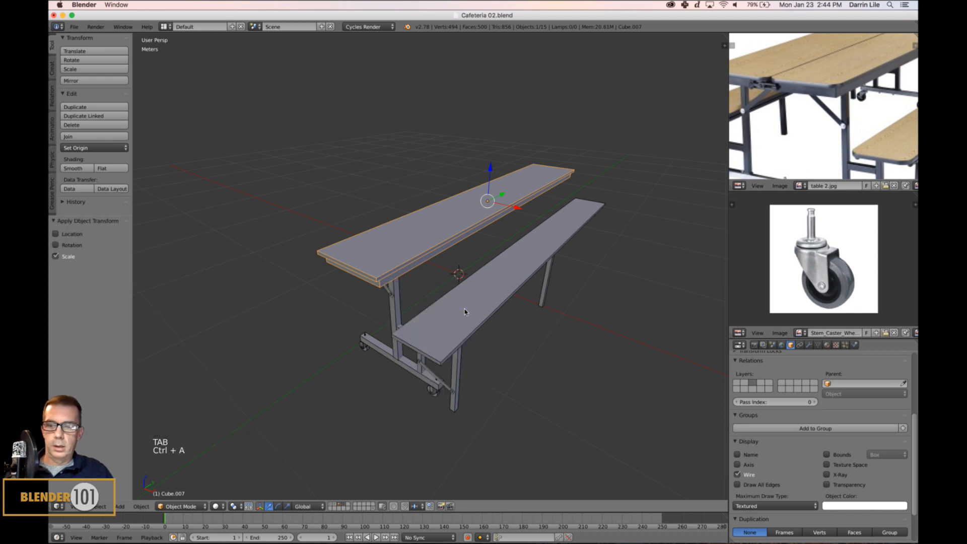
- Bevel the tabletop's four selected corner edges by about 0.031 with 3 segments, then leave Edit Mode and deselect everything
key("Tab")
scroll(462, 319, "up", 1)
middle_click_drag(468, 326, 468, 328)
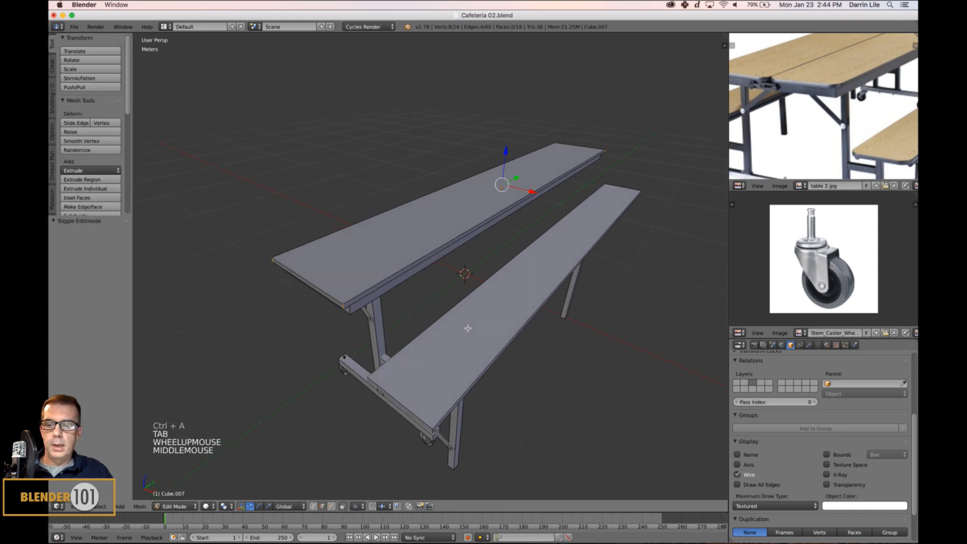
key("ctrl+e")
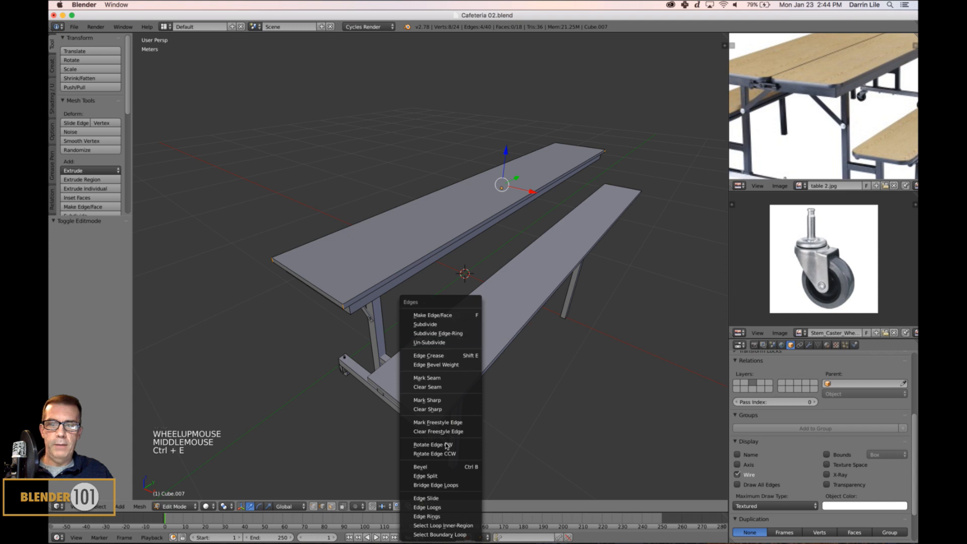
left_click(445, 470)
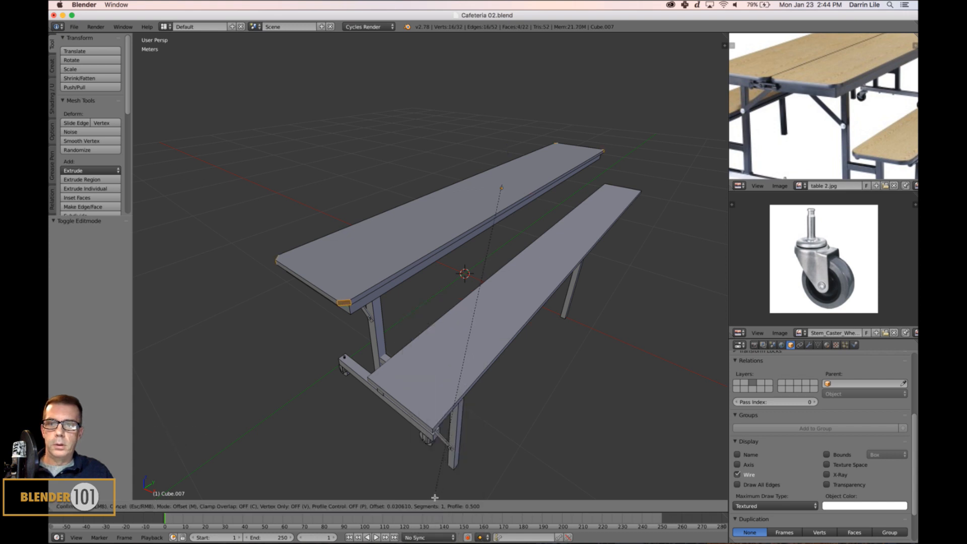
left_click(434, 497, "shift")
left_click(124, 284)
left_click(124, 284)
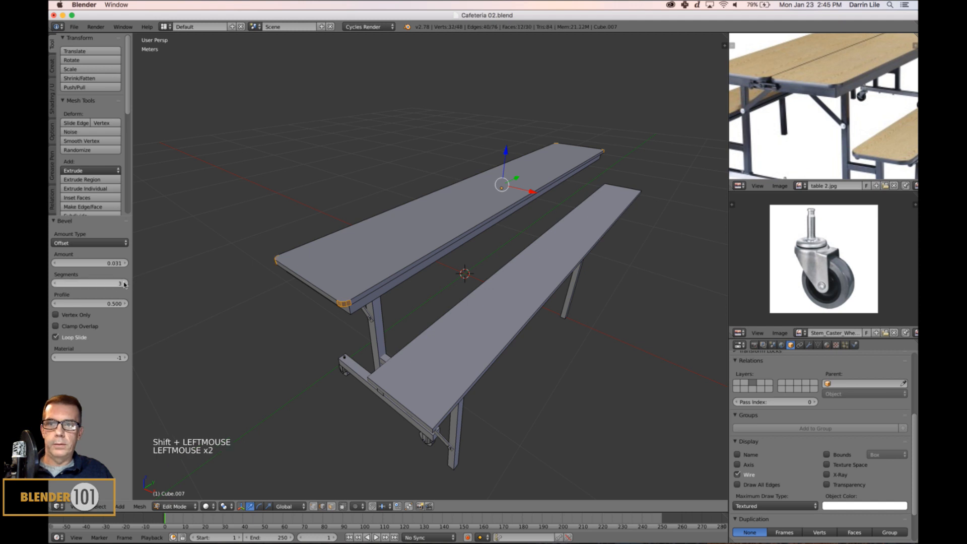
middle_click_drag(437, 351, 521, 349)
key("a")
key("Tab")
scroll(530, 352, "down", 3)
key("a")
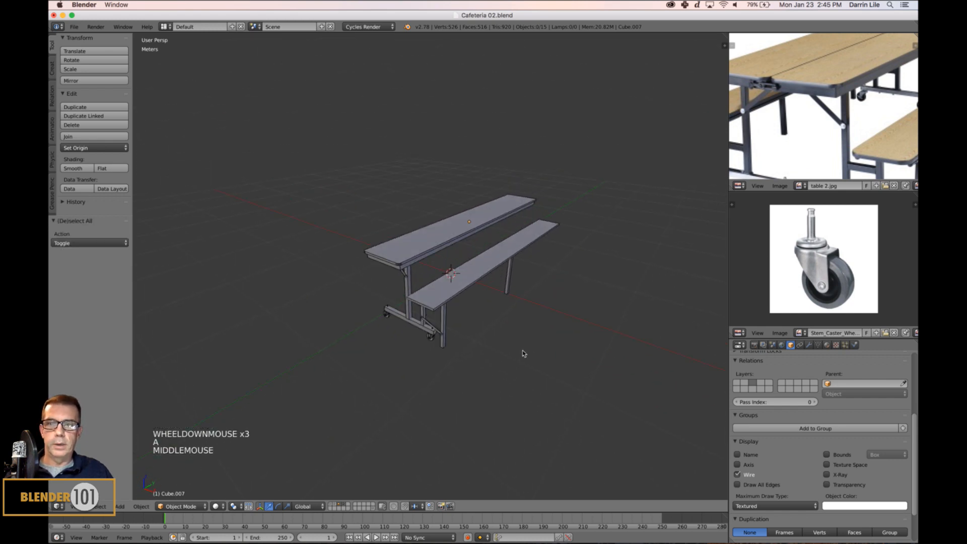
- Select the bench seat and apply its scale
scroll(473, 368, "up", 3)
right_click(438, 378)
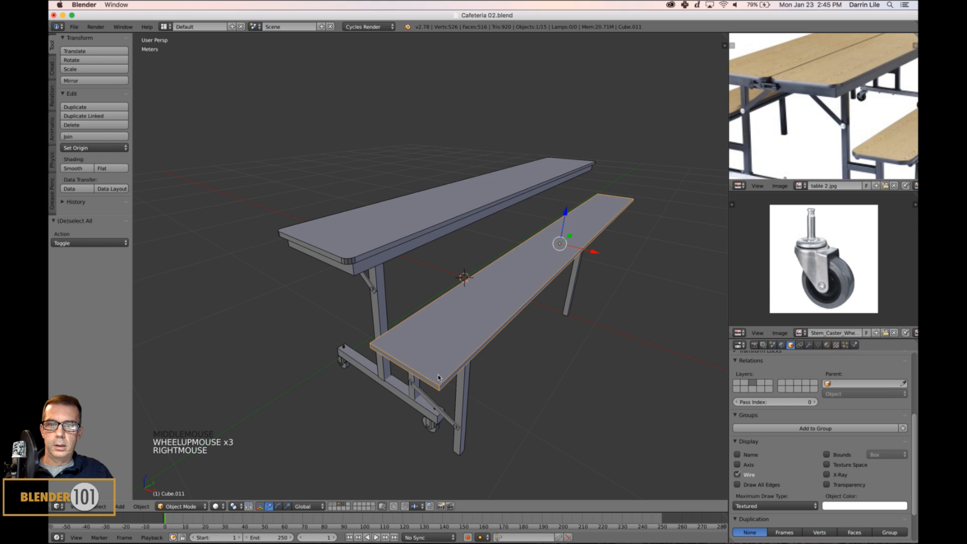
key("ctrl+a")
left_click(518, 390)
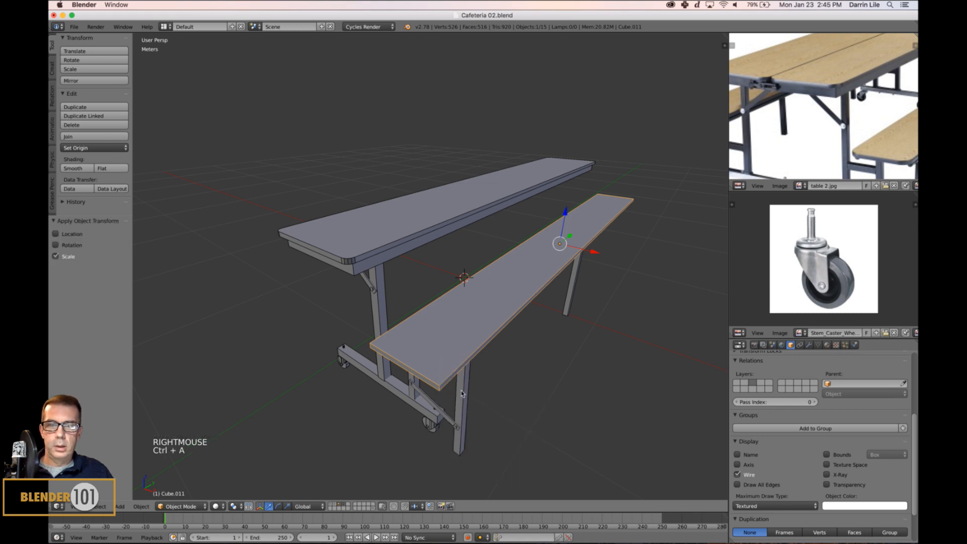
- Enter Edit Mode on the bench seat and select its four short vertical corner edges, two at each end
key("Tab")
right_click(439, 389)
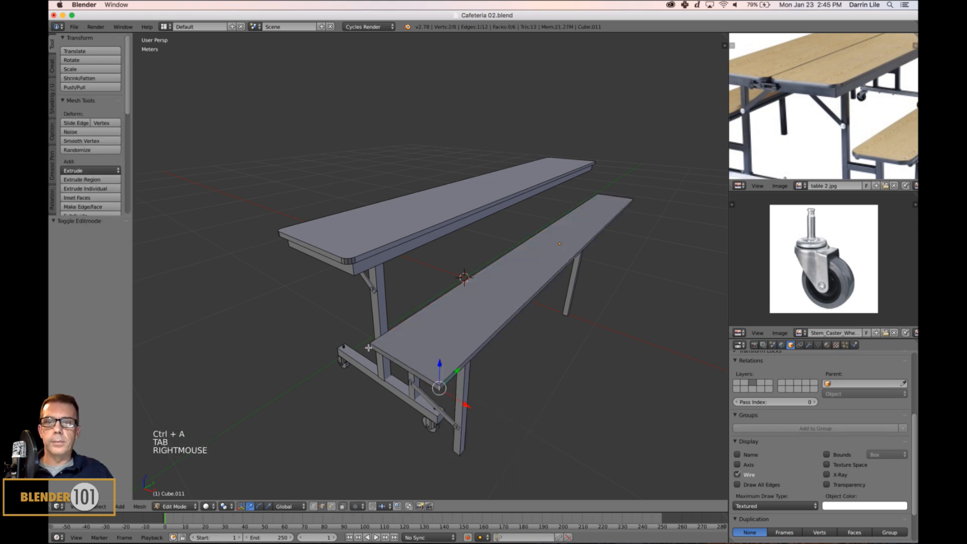
right_click(370, 350, "shift")
middle_click_drag(571, 349, 522, 339)
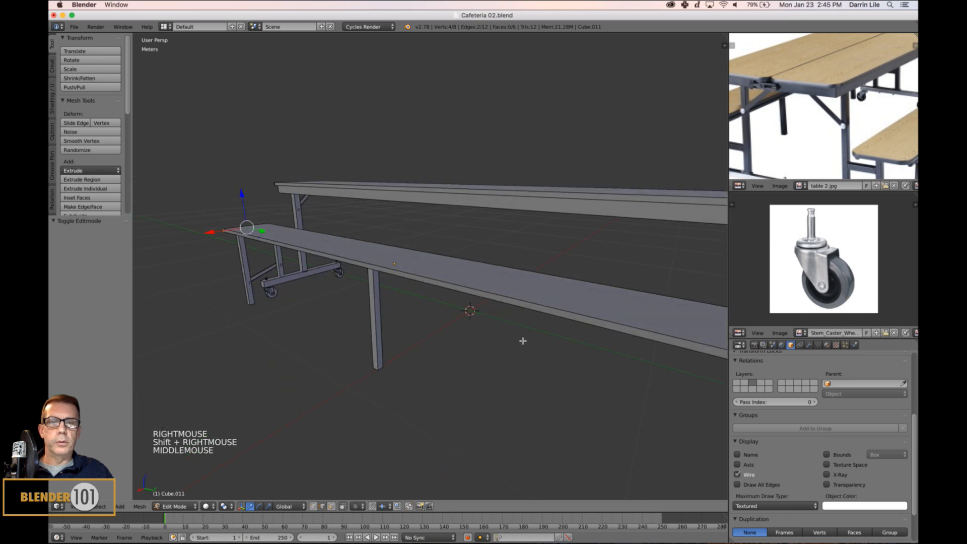
scroll(554, 342, "down", 4)
middle_click_drag(594, 343, 552, 345, "shift")
scroll(552, 345, "up", 3)
middle_click_drag(642, 368, 455, 373)
right_click(429, 375, "shift")
right_click(509, 346, "shift")
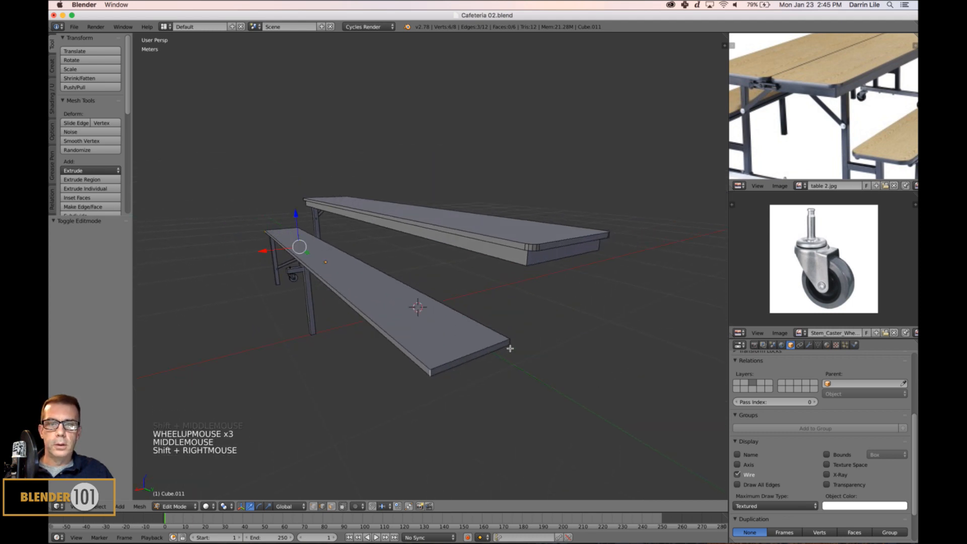
- Bevel the bench seat's corner edges by about 0.031 with 4 segments, then return to Object Mode with nothing selected
mouse_move(518, 363)
middle_mouse_down()
mouse_move(380, 374)
mouse_move(479, 378)
mouse_move(514, 365)
middle_mouse_up()
scroll(473, 374, "up", 1)
scroll(514, 366, "up", 1)
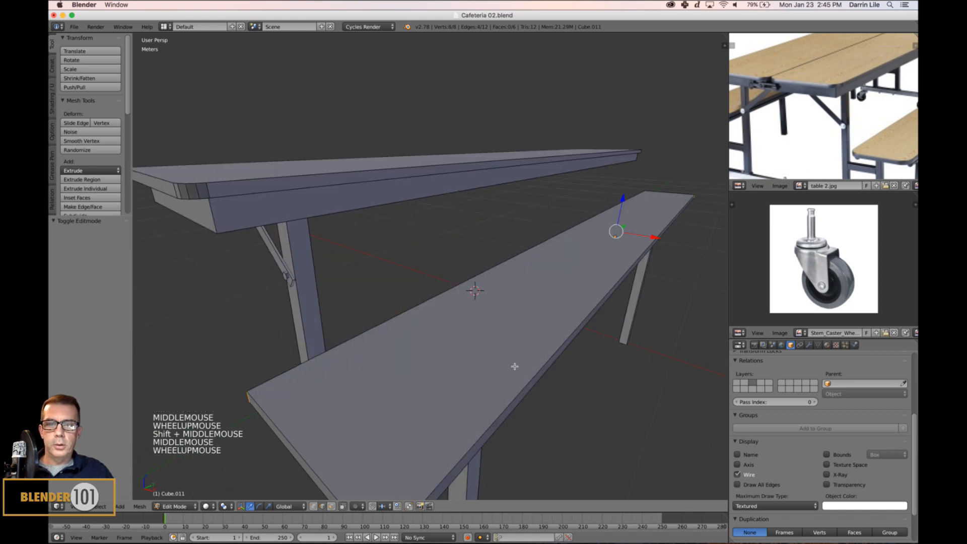
scroll(525, 367, "down", 1)
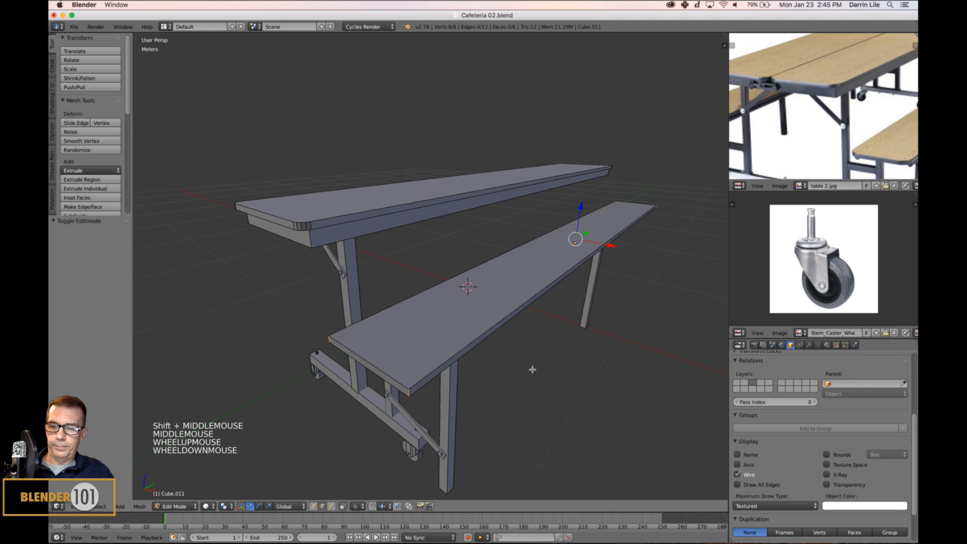
key("ctrl+b")
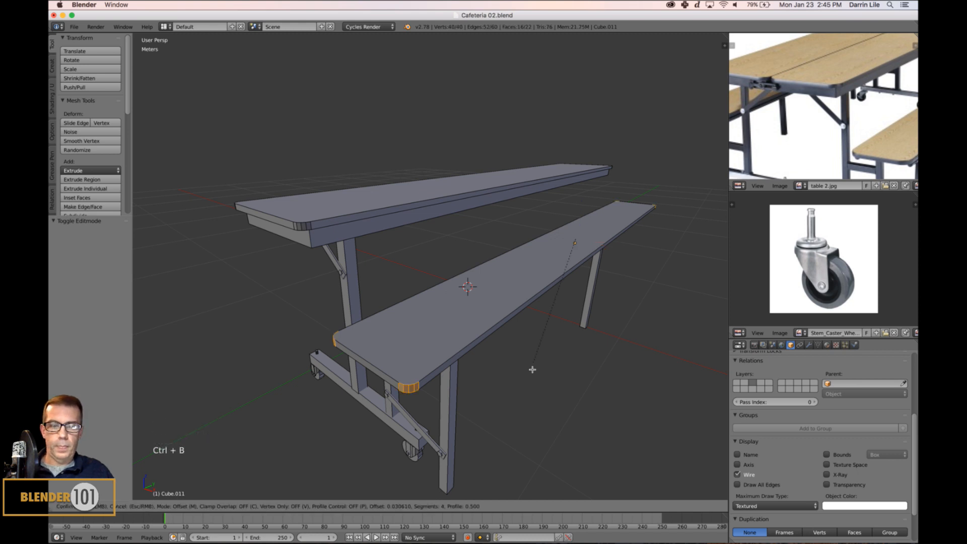
left_click(532, 369)
key("a")
key("Tab")
scroll(530, 358, "down", 5)
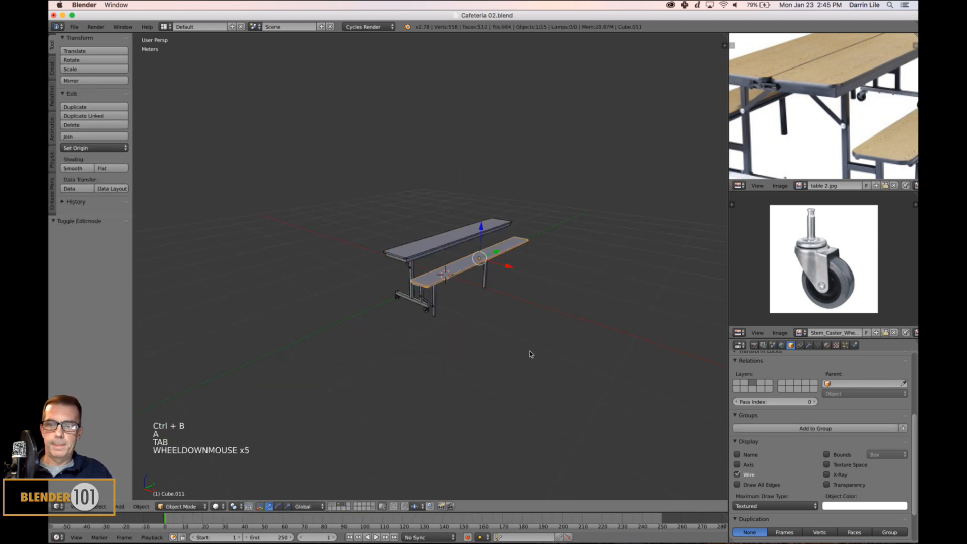
key("a")
middle_click_drag(518, 352, 525, 366)
scroll(520, 366, "up", 2)
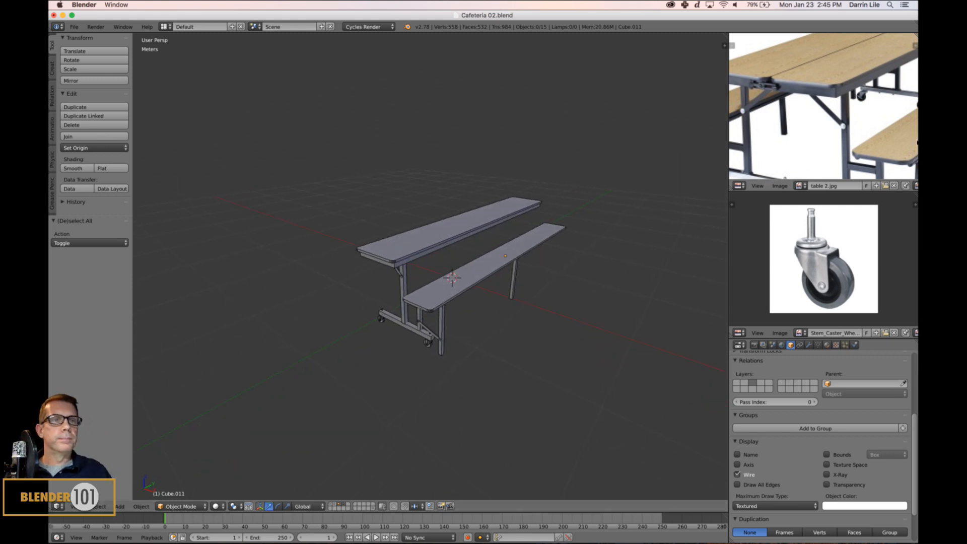
- Examine the caster in the table reference photo and frame the matching caster on the bench side of the base
scroll(846, 119, "down", 3)
scroll(860, 165, "up", 4)
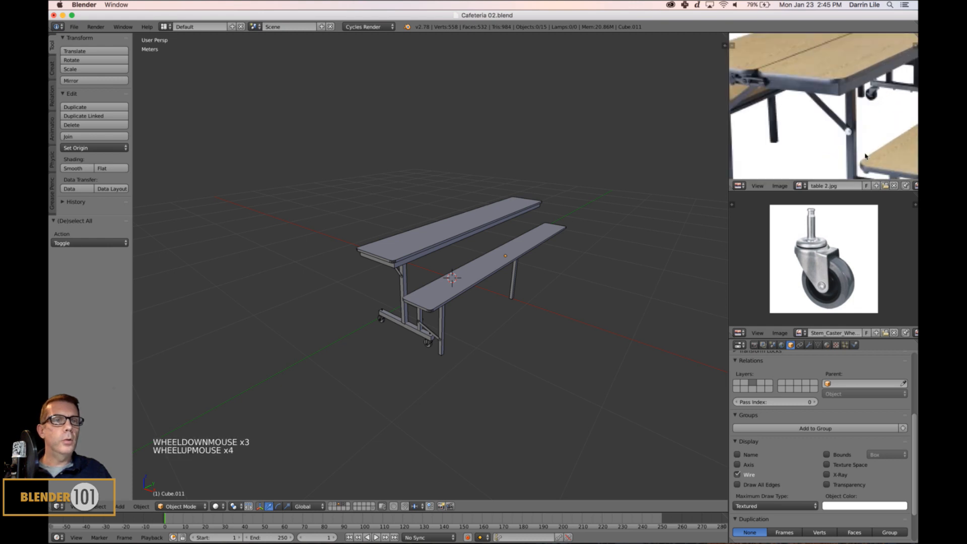
mouse_move(861, 166)
middle_mouse_down()
mouse_move(855, 122)
mouse_move(856, 151)
middle_mouse_up()
scroll(856, 129, "up", 3)
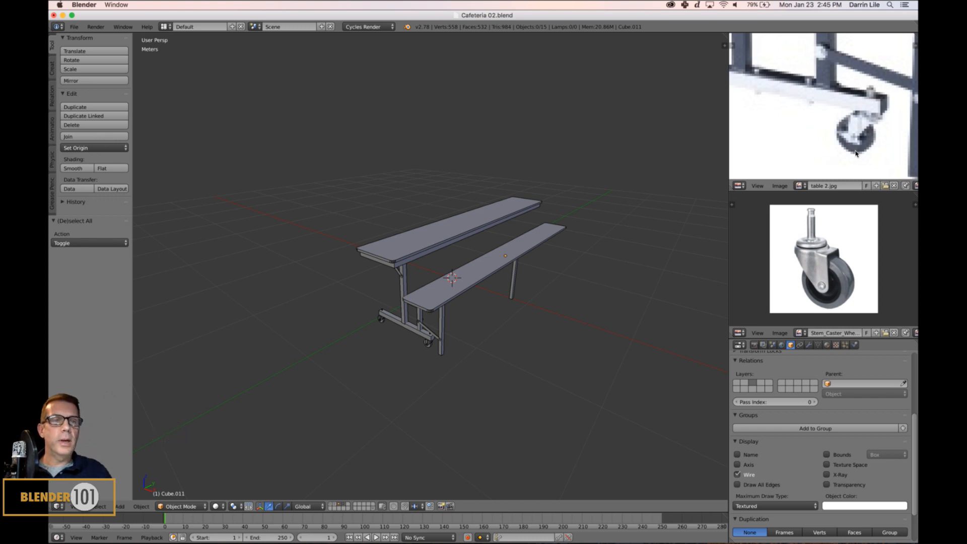
scroll(406, 406, "up", 3)
middle_click_drag(446, 340, 482, 278, "shift")
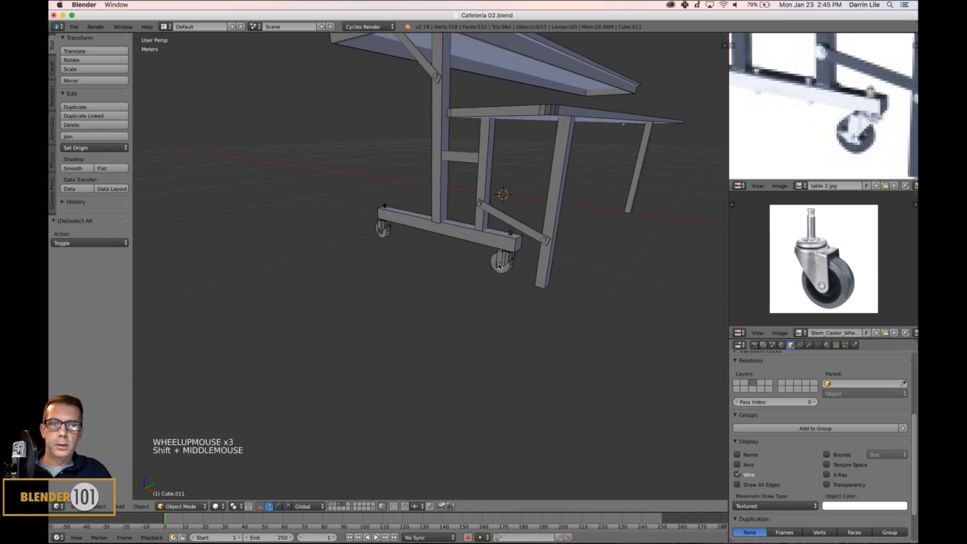
right_click(498, 266)
key("KP_Decimal")
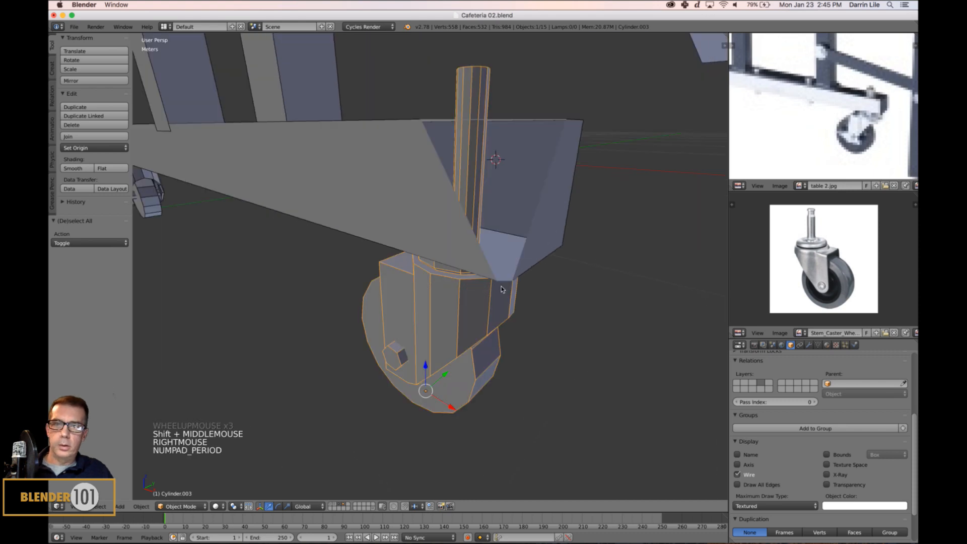
scroll(500, 286, "down", 3)
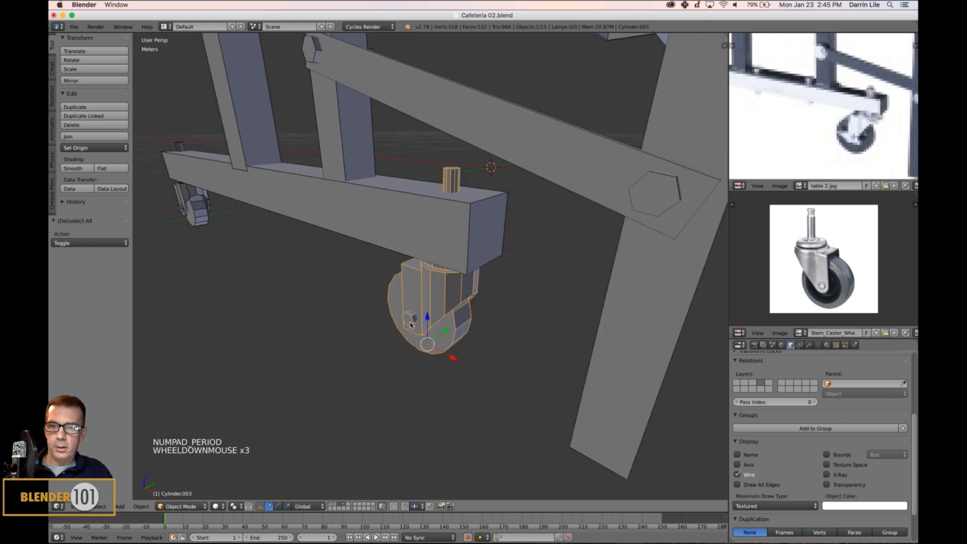
- Snap the 3D cursor to the centre vertex of the bolt on the caster's side and leave Edit Mode
key("Tab")
key("a")
key("a")
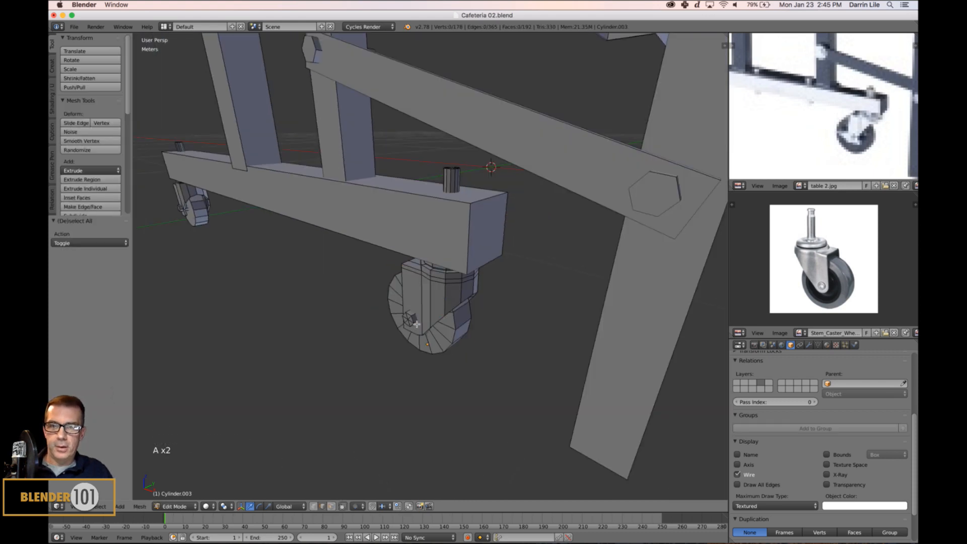
key("ctrl+Tab")
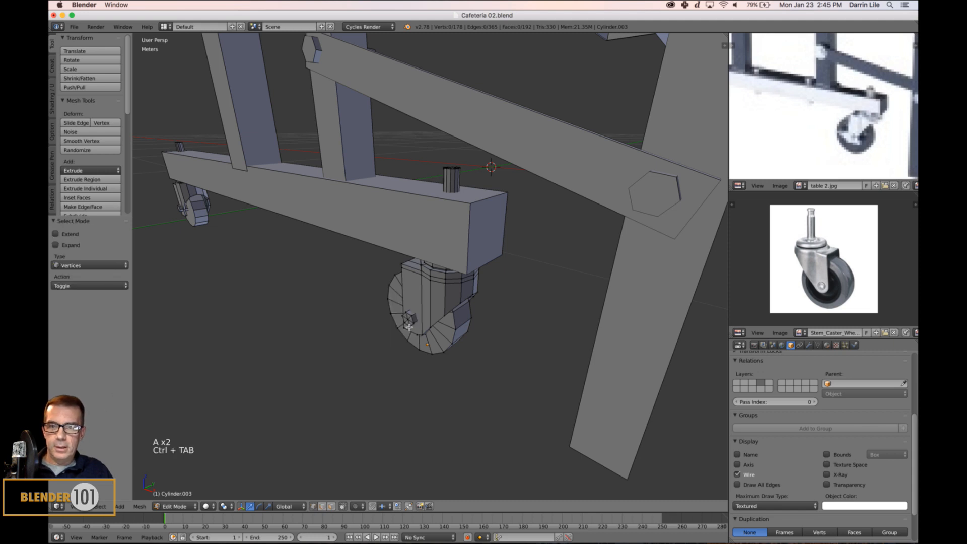
right_click(407, 320)
key("shift+s")
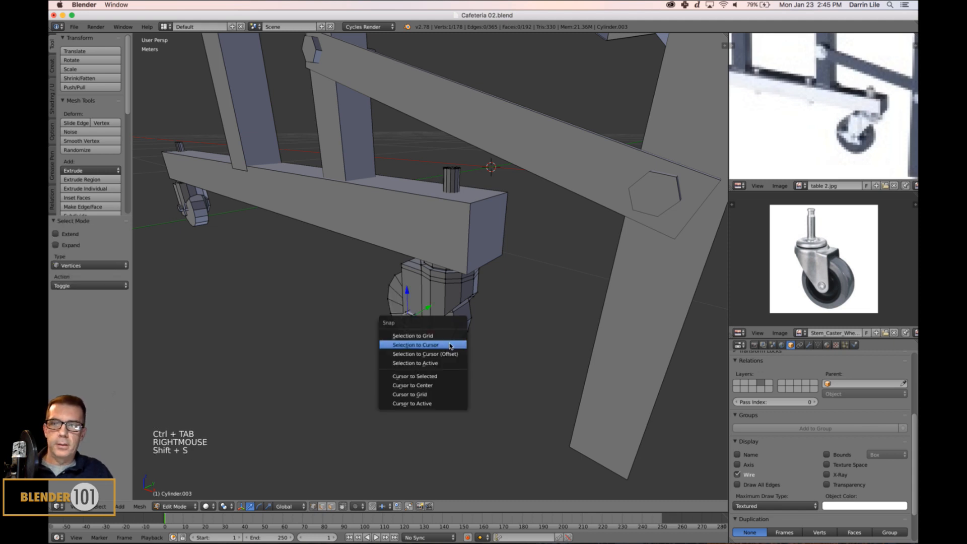
left_click(431, 377)
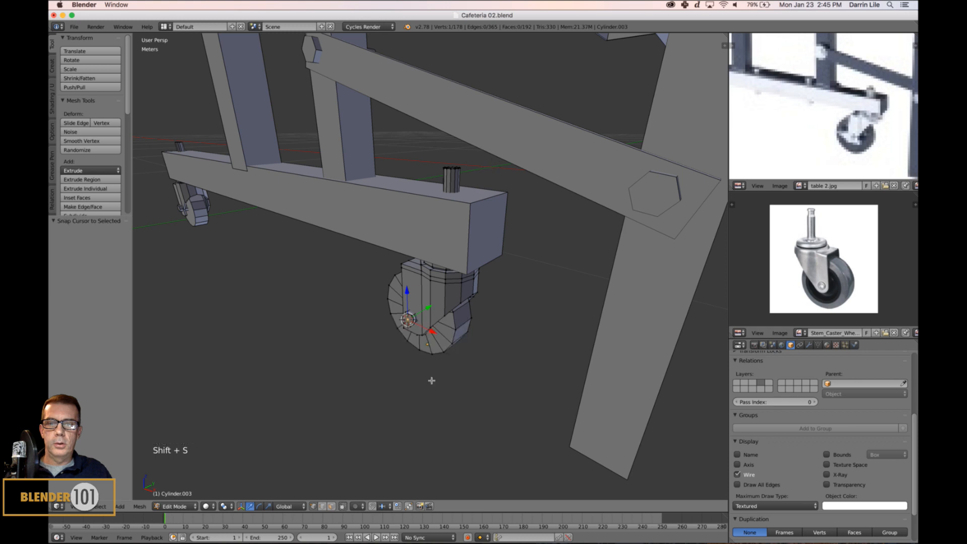
key("a")
key("Tab")
- Clear the selection and add a cube mesh at the 3D cursor on the caster's side bolt
scroll(442, 382, "down", 2)
middle_click_drag(442, 382, 453, 376)
key("a")
key("shift+a")
mouse_move(453, 375)
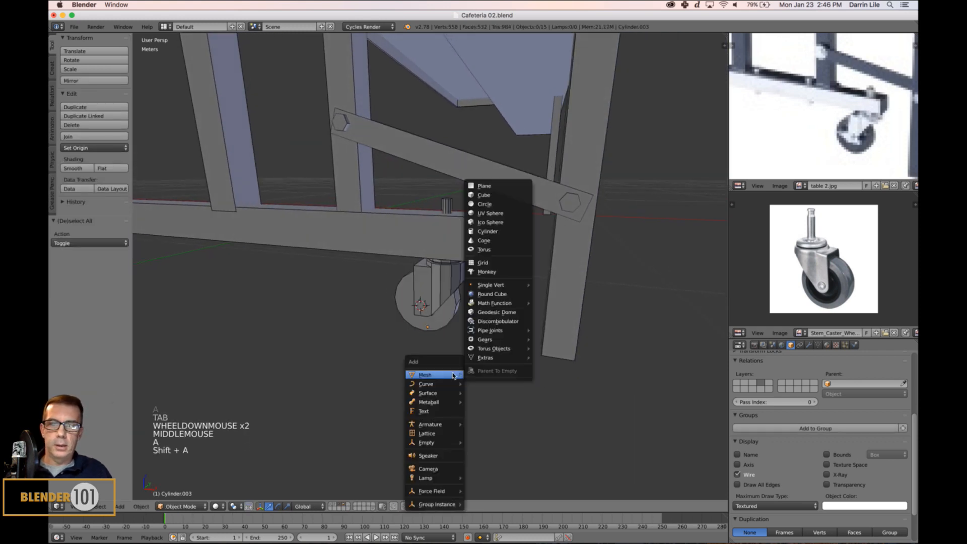
left_click(501, 196)
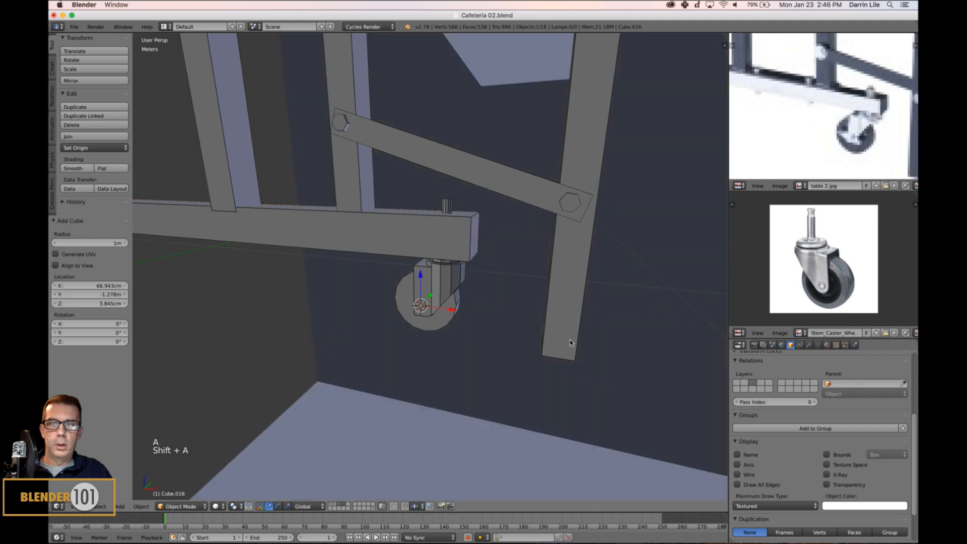
- Scale the new cube down uniformly by about 0.063 and again by about 0.118, close to bolt size
scroll(571, 343, "down", 14)
key("s")
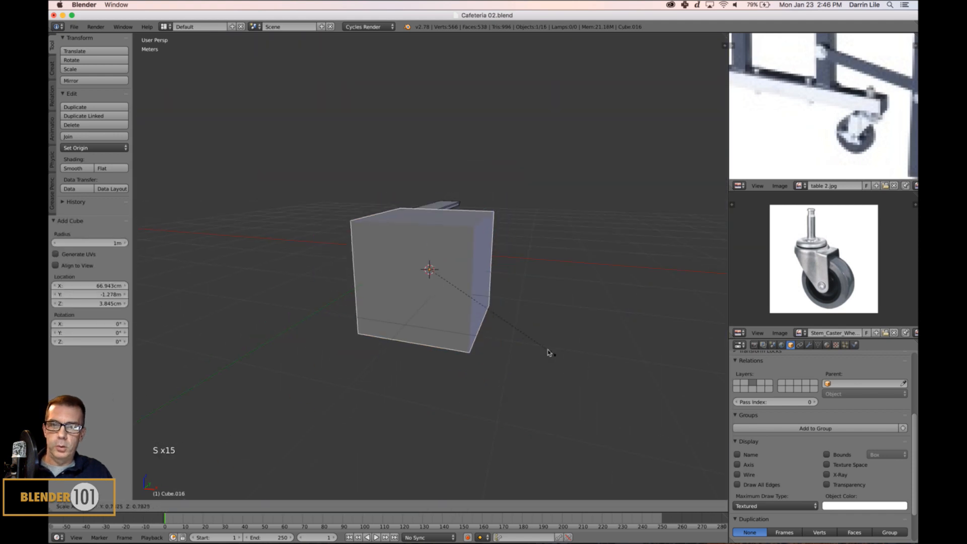
left_click(439, 278)
key("KP_Decimal")
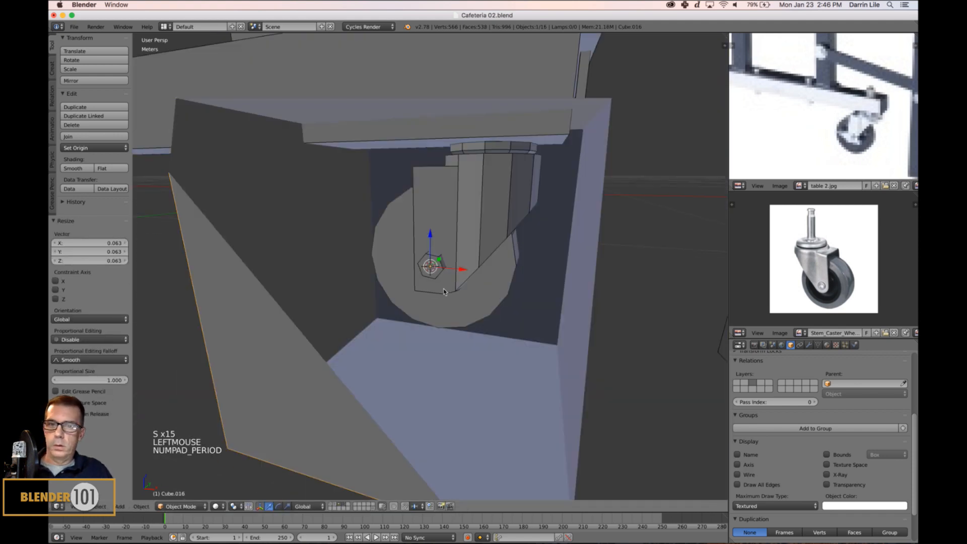
scroll(443, 298, "down", 5)
key("s")
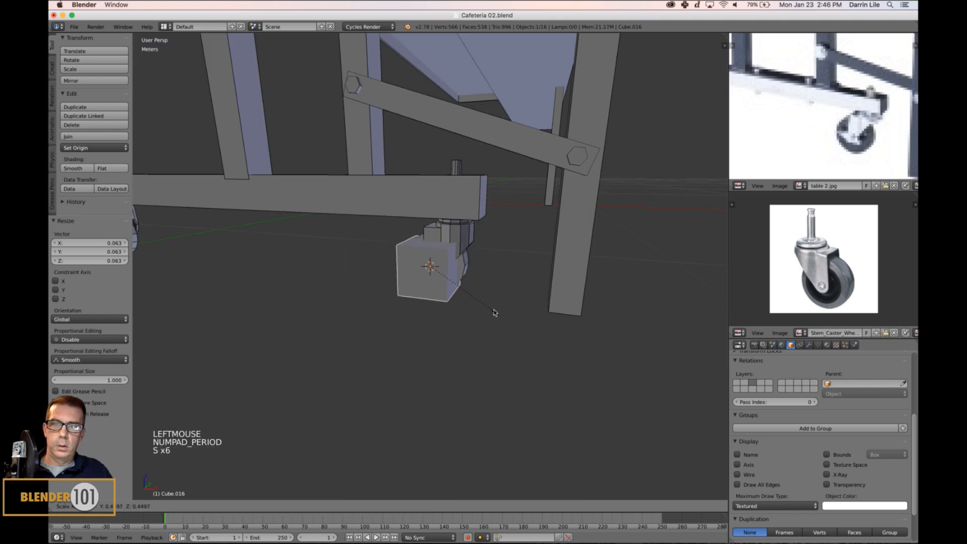
left_click(450, 273)
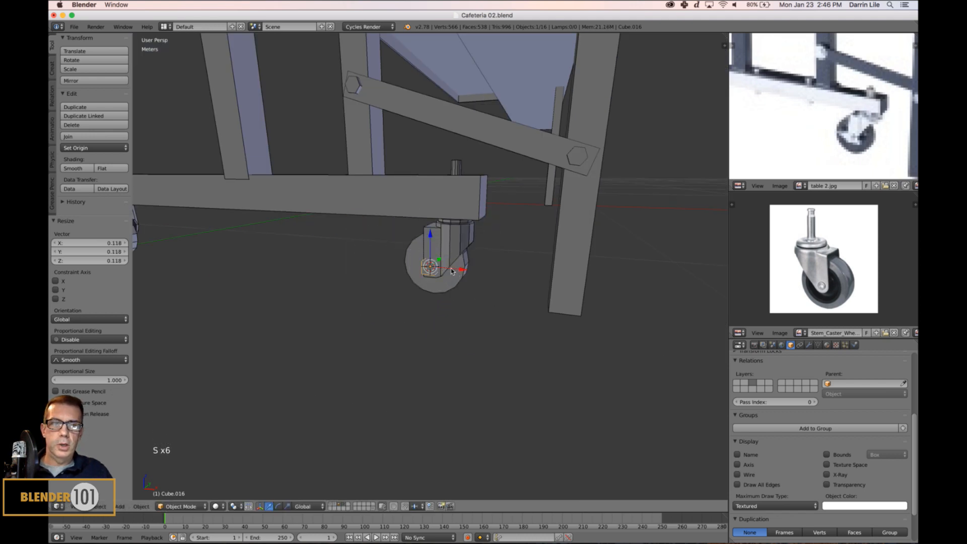
- Move the small cube about -2.112 cm along Y, out from the caster, and flatten it to about 0.194 along Z
middle_click_drag(450, 274, 484, 282)
scroll(510, 297, "up", 3)
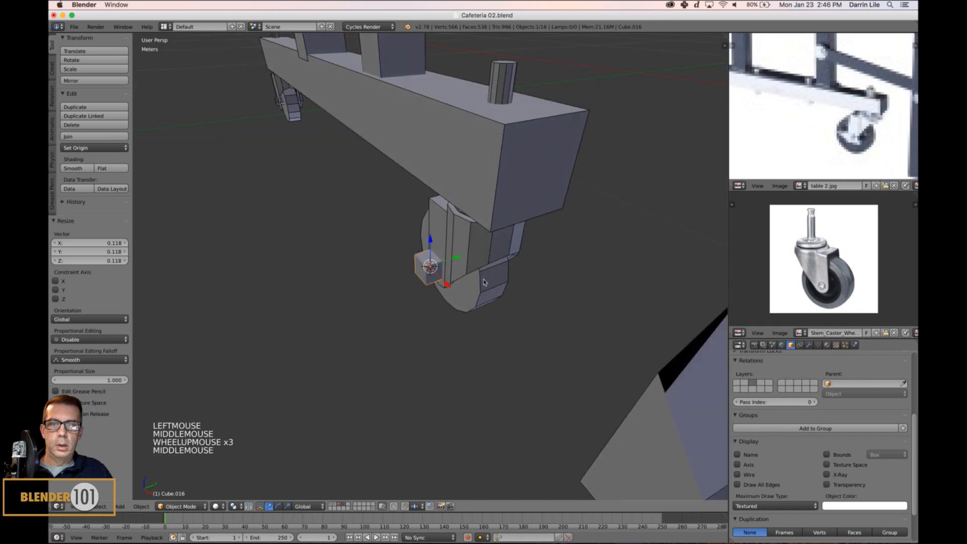
left_click_drag(454, 257, 425, 270)
middle_click_drag(426, 269, 483, 325)
key("s")
key("z")
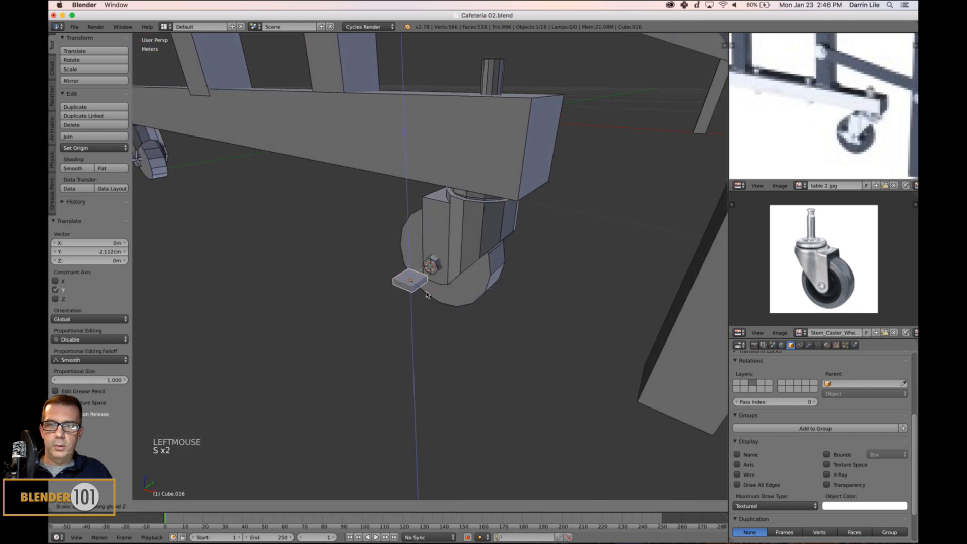
left_click(423, 292)
- Scale the flattened cube to about 0.694 along Y and move it about 1.596 cm along Y against the bolt
key("s")
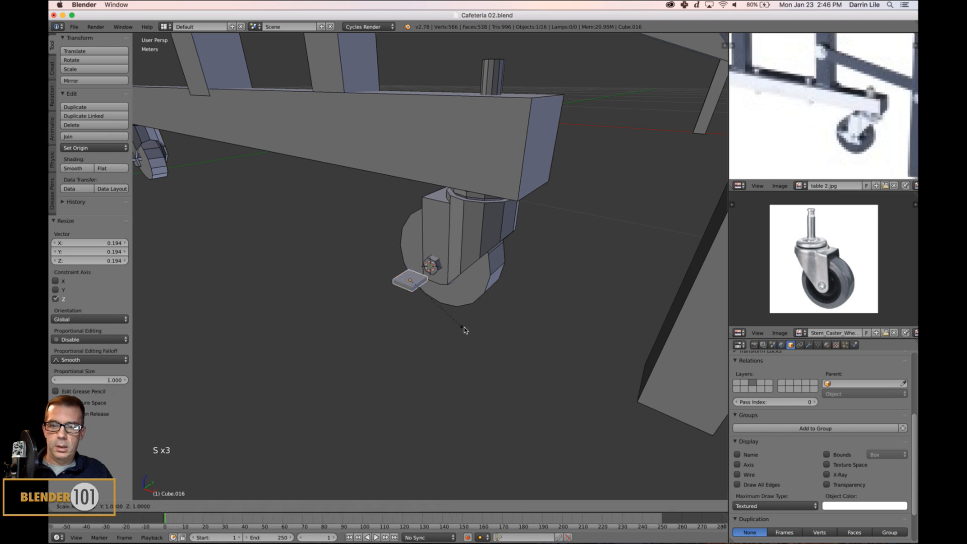
key("y")
left_click(447, 308)
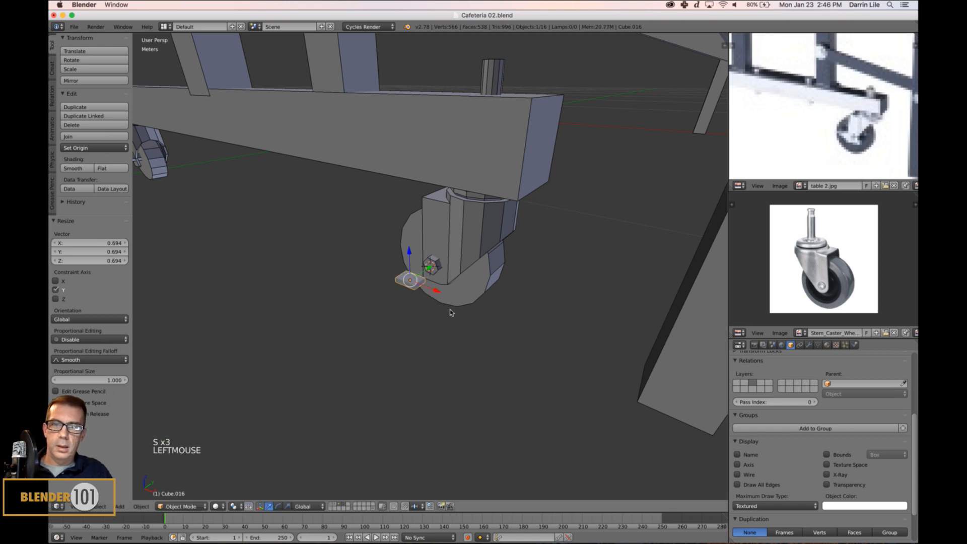
left_click_drag(431, 268, 451, 264)
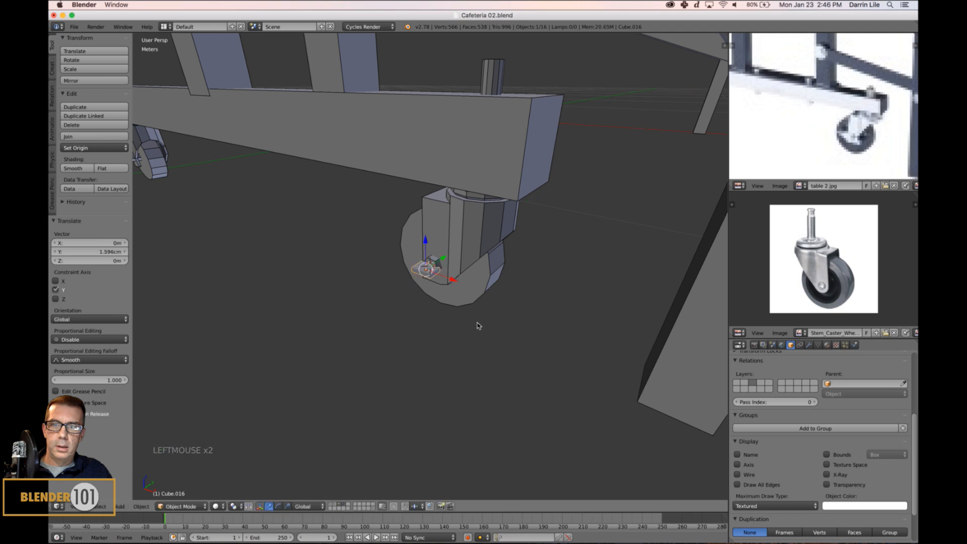
- Stretch the flat piece by about 3.229 along X into a bar, tilt it around the Y axis, and deselect it
key("s")
key("x")
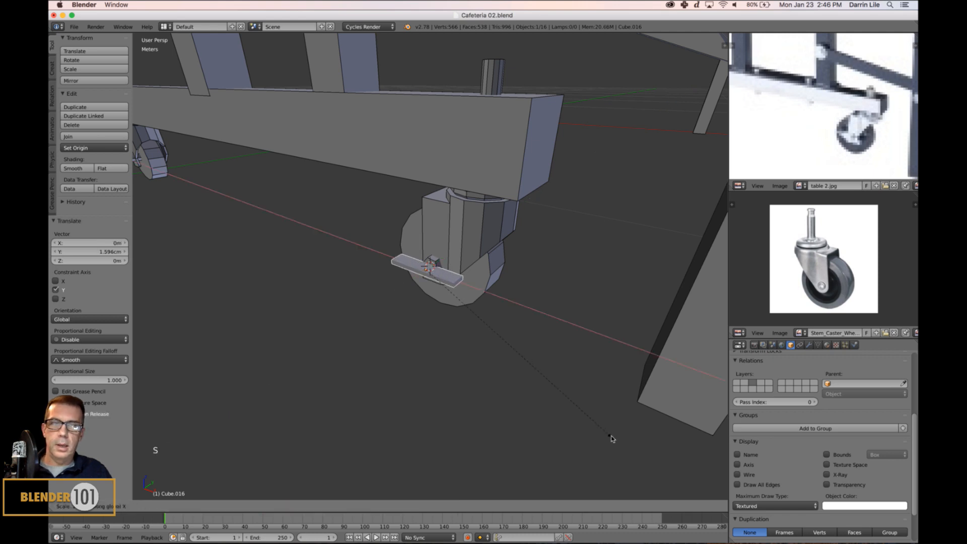
left_click(602, 436)
middle_click_drag(601, 436, 562, 397)
key("r")
key("y")
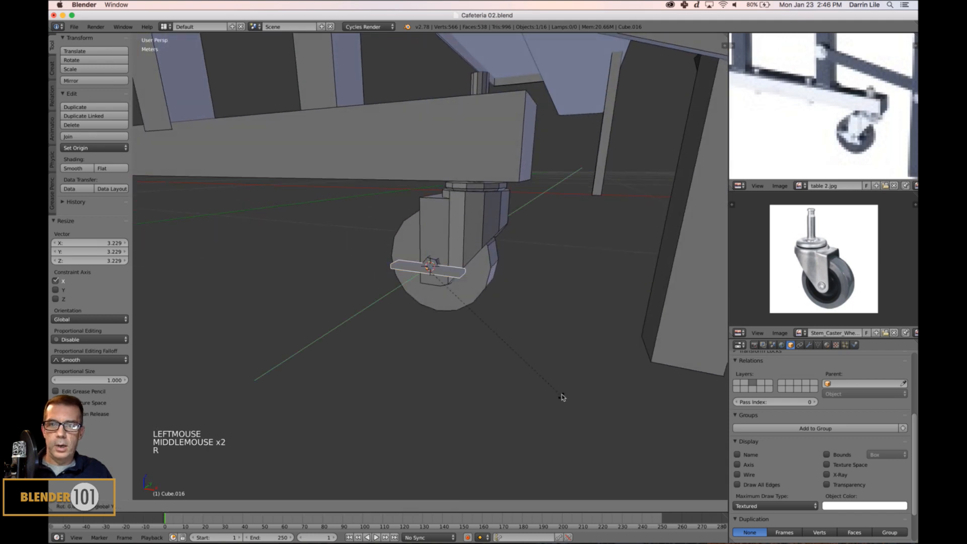
left_click(534, 495)
key("a")
key("Tab")
scroll(536, 417, "down", 5)
key("a")
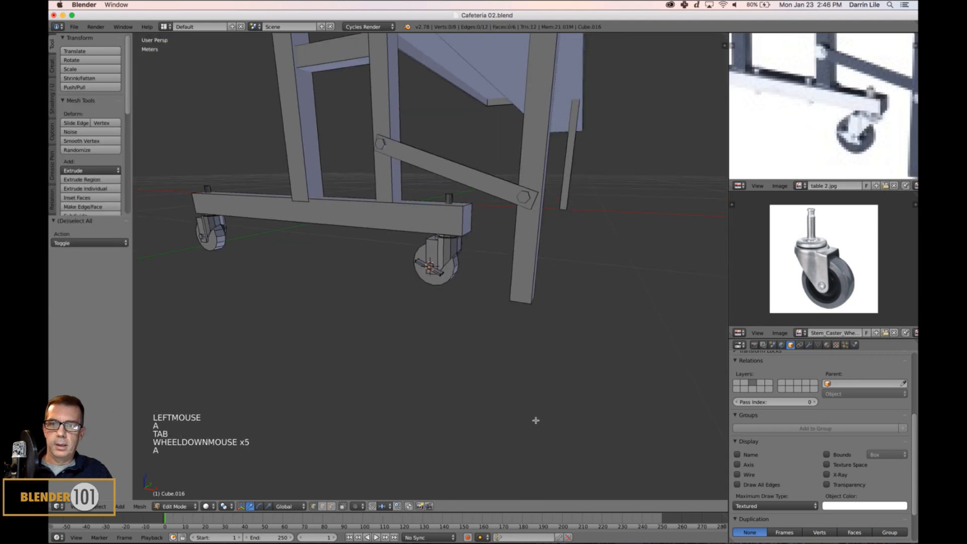
key("Tab")
- Select all objects, enable wire display for all of them, and clear the selection
scroll(536, 416, "down", 3)
middle_click_drag(535, 406, 545, 403)
key("a")
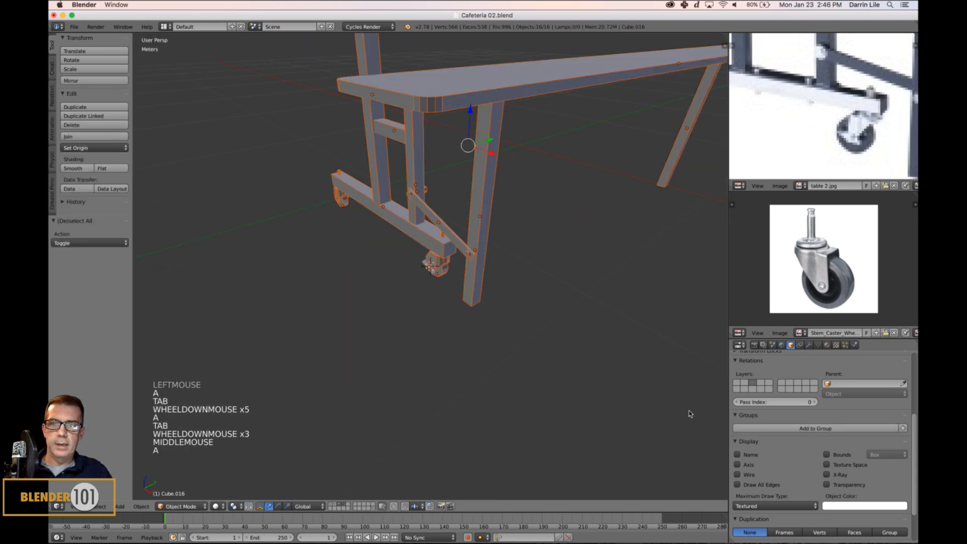
left_click(737, 475, "alt")
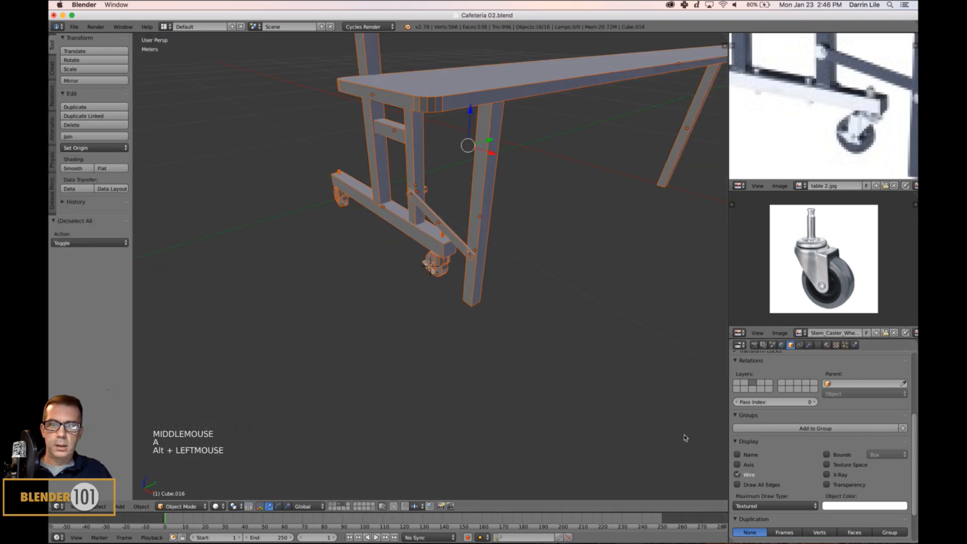
key("a")
- Reset the 3D cursor to the scene origin and leave nothing selected
mouse_move(564, 376)
middle_mouse_down()
mouse_move(533, 373)
mouse_move(550, 362)
middle_mouse_up()
key("shift+c")
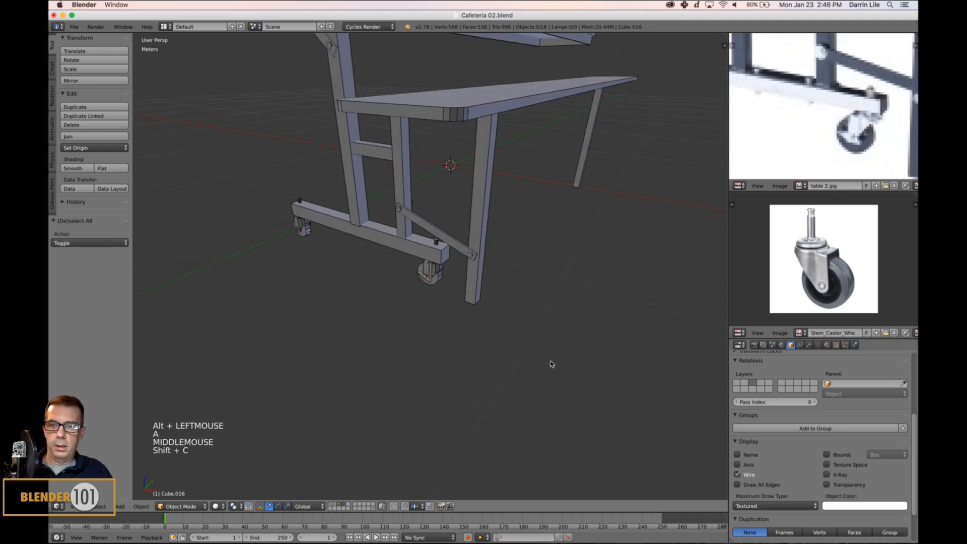
right_click(396, 330)
key("a")
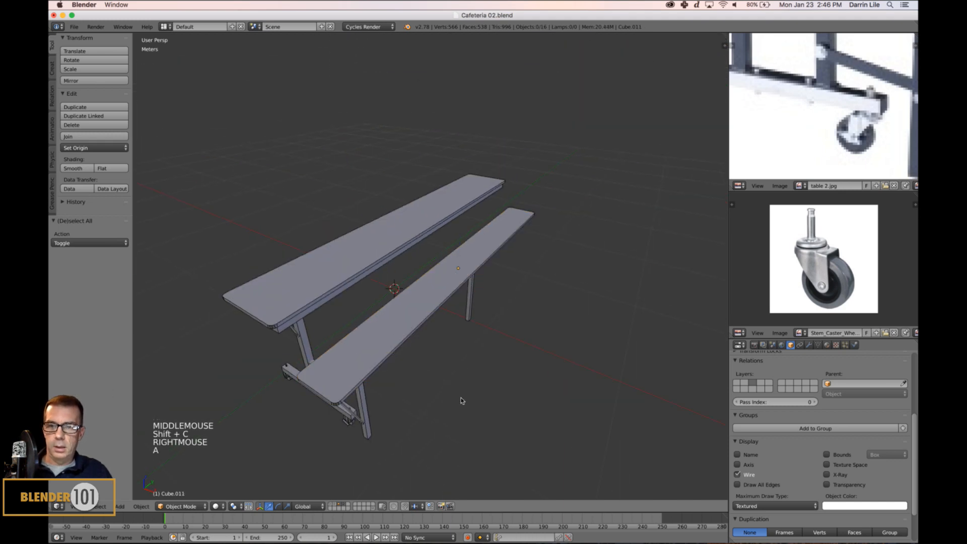
- Enter Edit Mode on the flat caster bar and select its long outer side face in face select mode
middle_click_drag(459, 399, 492, 403, "shift")
scroll(482, 397, "up", 3)
right_click(369, 351)
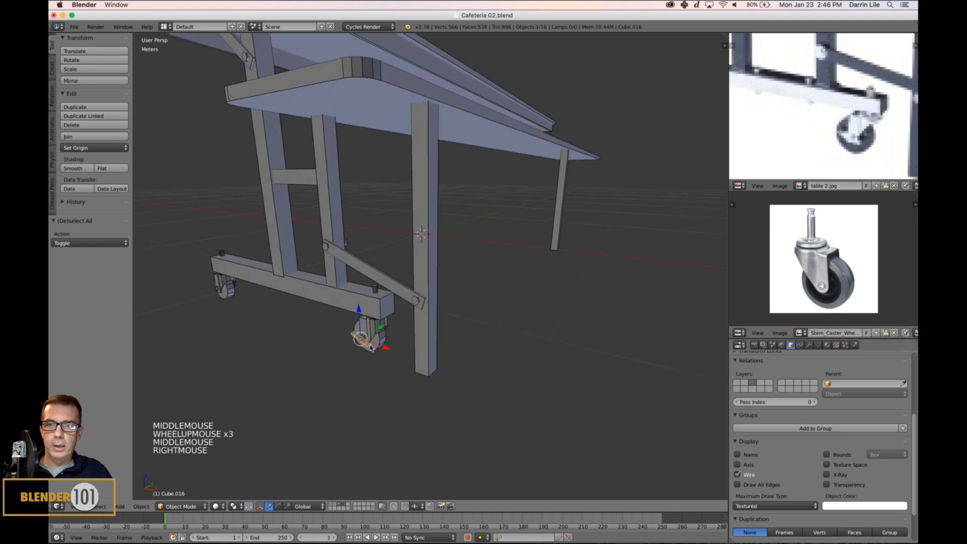
middle_click_drag(369, 351, 458, 352, "shift")
scroll(438, 366, "up", 2)
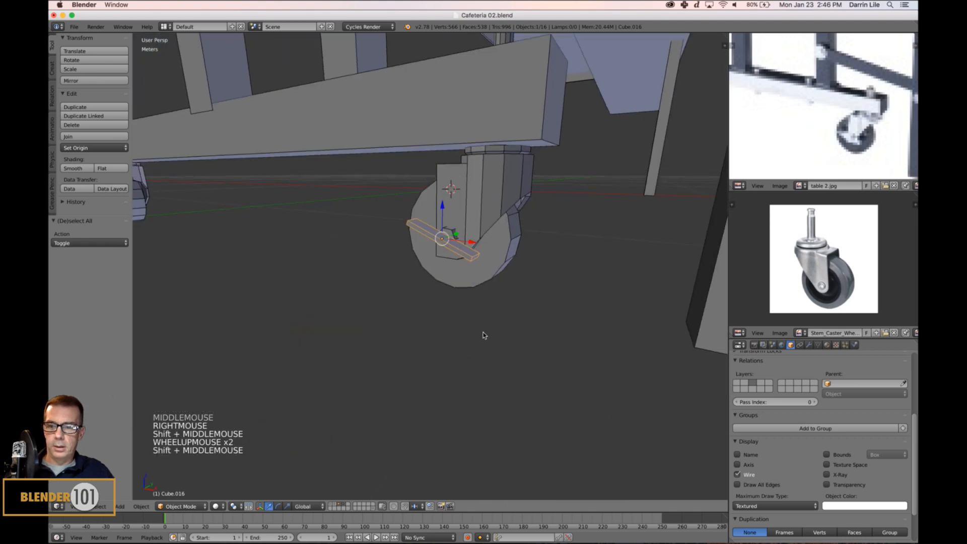
key("Tab")
key("ctrl+Tab")
left_click(456, 301)
right_click(443, 252)
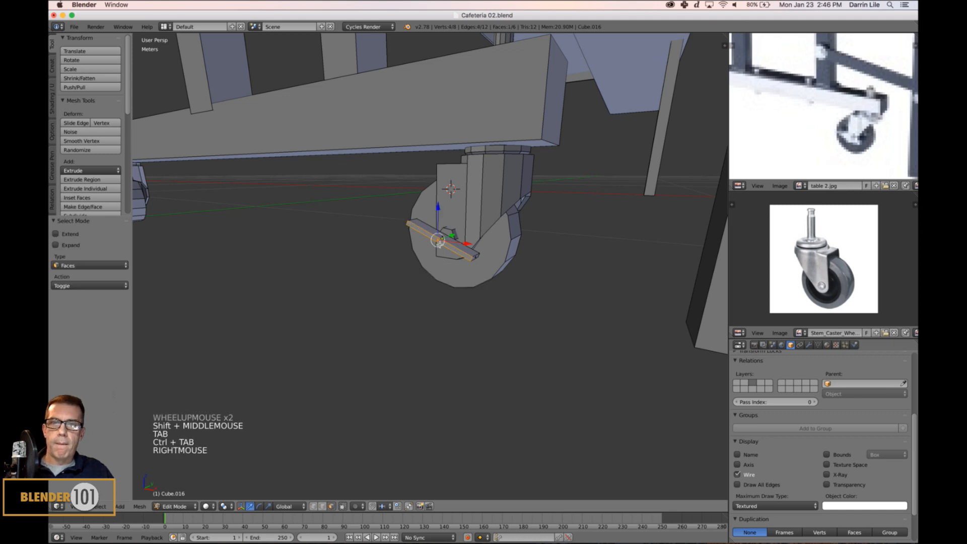
- Pull the bar's outer face slightly outward along Y to widen it, then return to Object Mode with nothing selected
middle_click_drag(443, 252, 436, 280)
key("KP_Decimal")
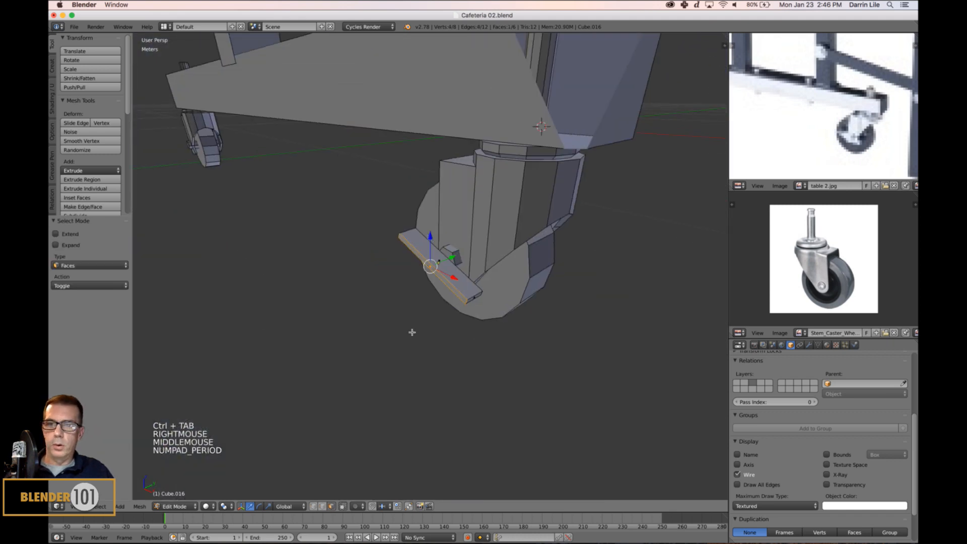
left_click(454, 261)
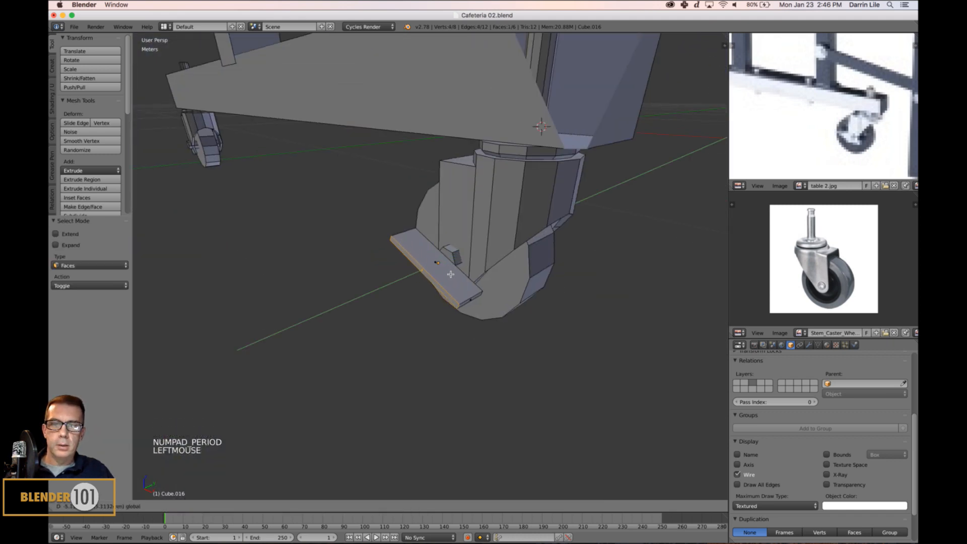
key("a")
key("Tab")
scroll(457, 280, "down", 6)
key("a")
scroll(455, 346, "down", 5)
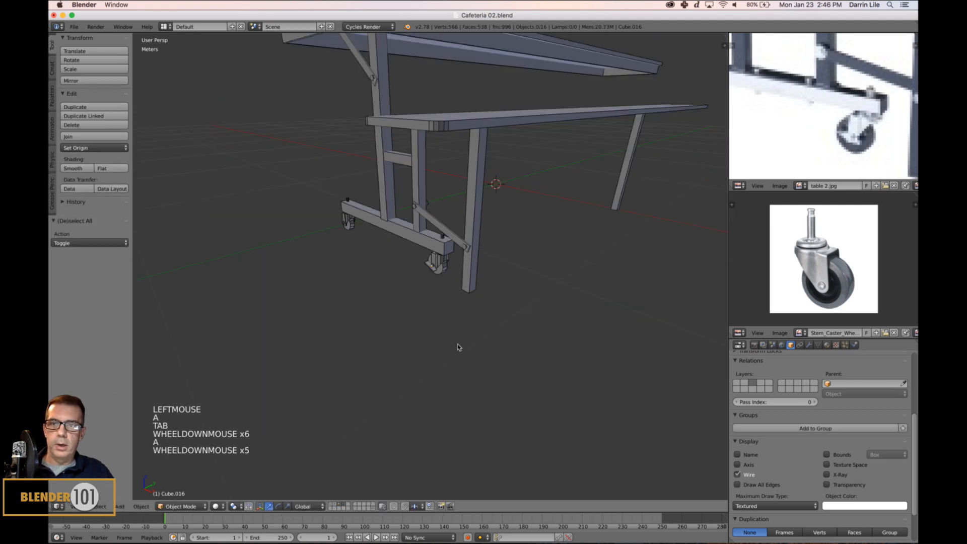
- Nudge the flat bar slightly along Y on the caster and leave it deselected in Object Mode
mouse_move(455, 346)
middle_mouse_down()
mouse_move(499, 352)
mouse_move(459, 343)
mouse_move(453, 356)
middle_mouse_up()
scroll(539, 361, "down", 3)
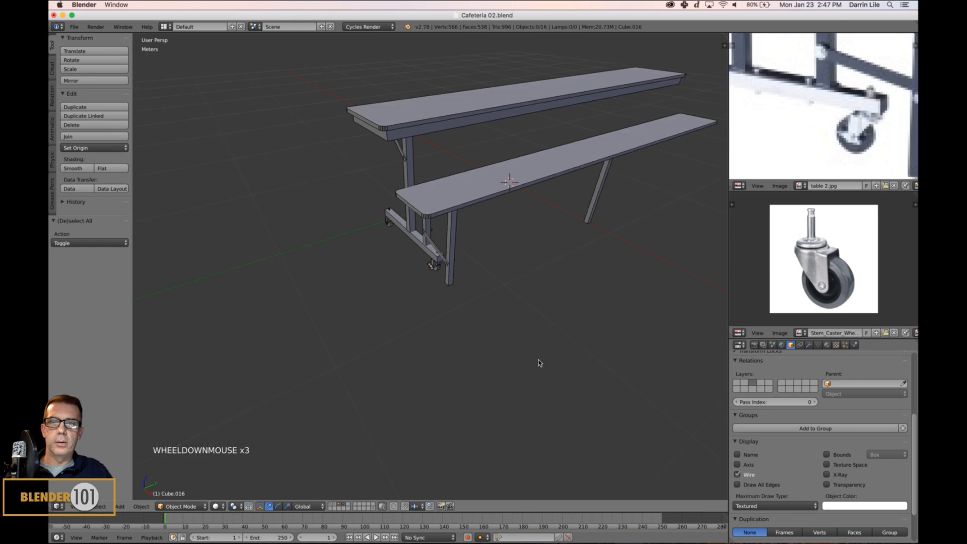
middle_click_drag(540, 361, 505, 360)
scroll(544, 341, "up", 9)
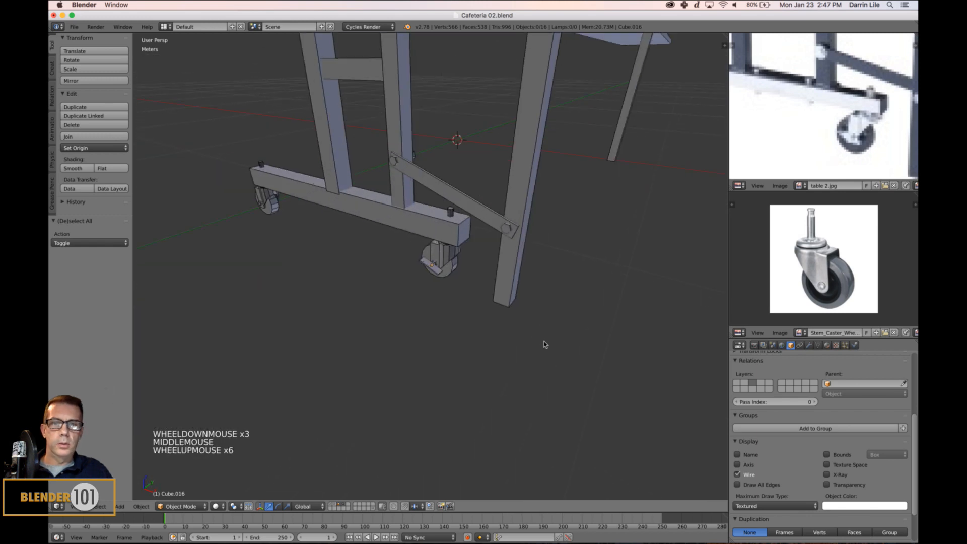
right_click(441, 273)
left_click_drag(448, 252, 452, 254)
key("a")
key("Tab")
scroll(492, 328, "down", 3)
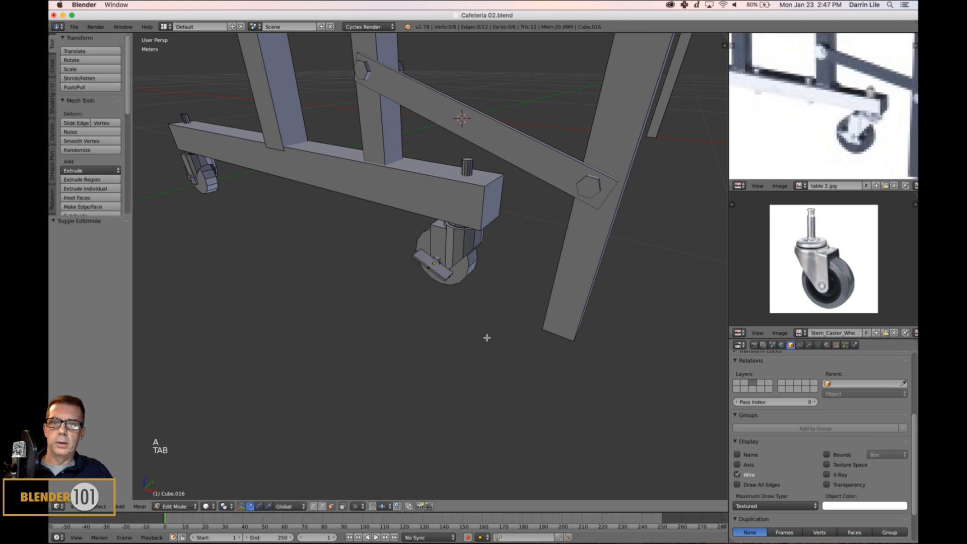
key("Tab")
scroll(489, 338, "down", 3)
- Select the flat caster bar and show the scene in front orthographic wireframe view
middle_click_drag(492, 341, 487, 271)
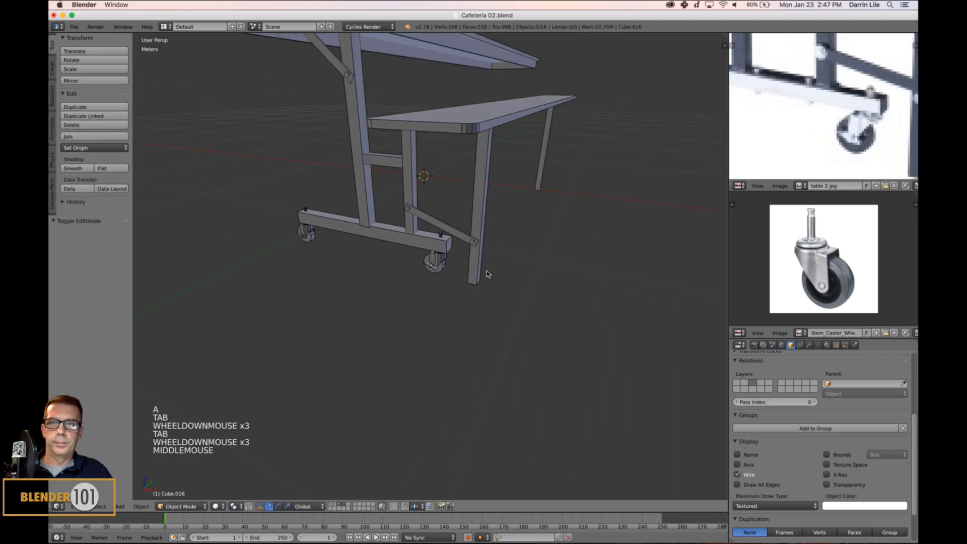
right_click(481, 267)
key("a")
mouse_move(535, 314)
middle_mouse_down()
mouse_move(529, 321)
mouse_move(558, 316)
mouse_move(539, 317)
middle_mouse_up()
scroll(537, 319, "up", 4)
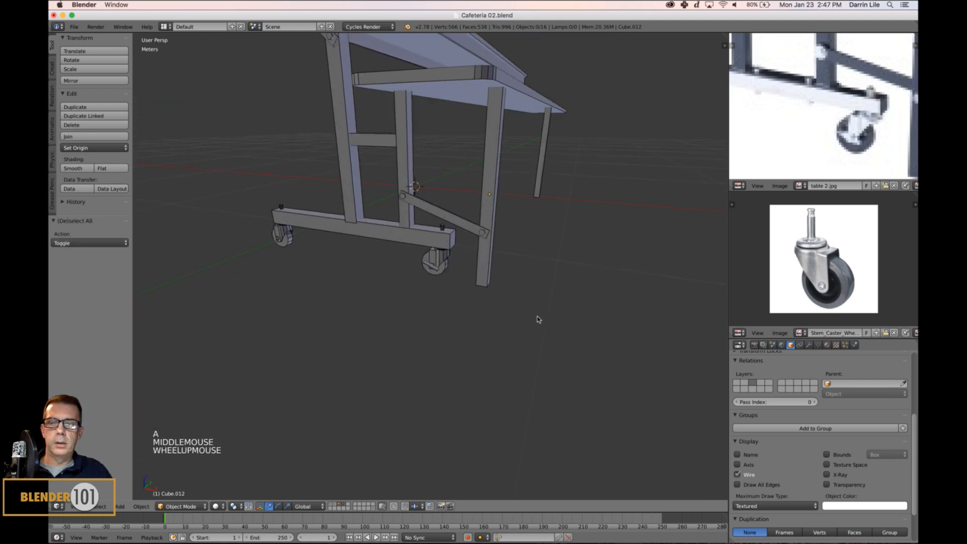
right_click(443, 271)
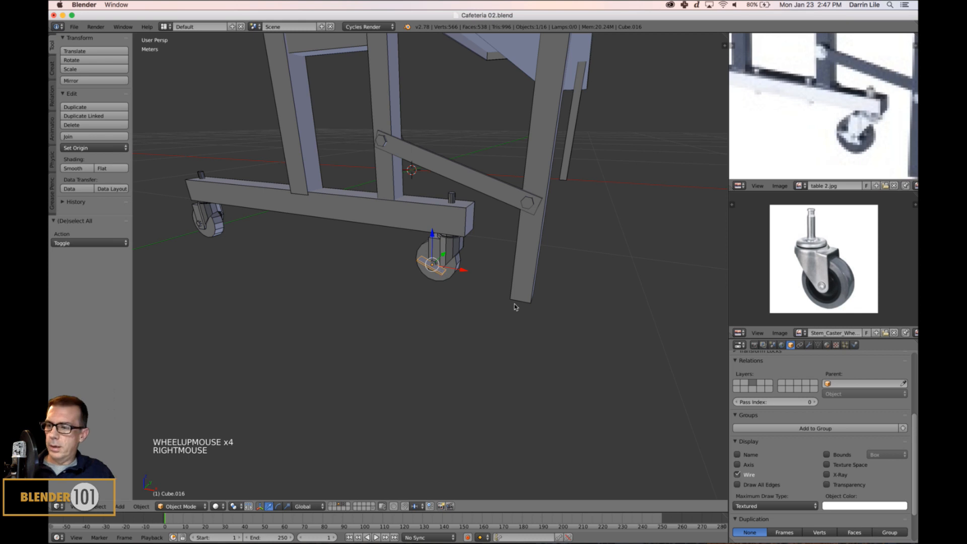
key("KP_1")
key("KP_5")
key("z")
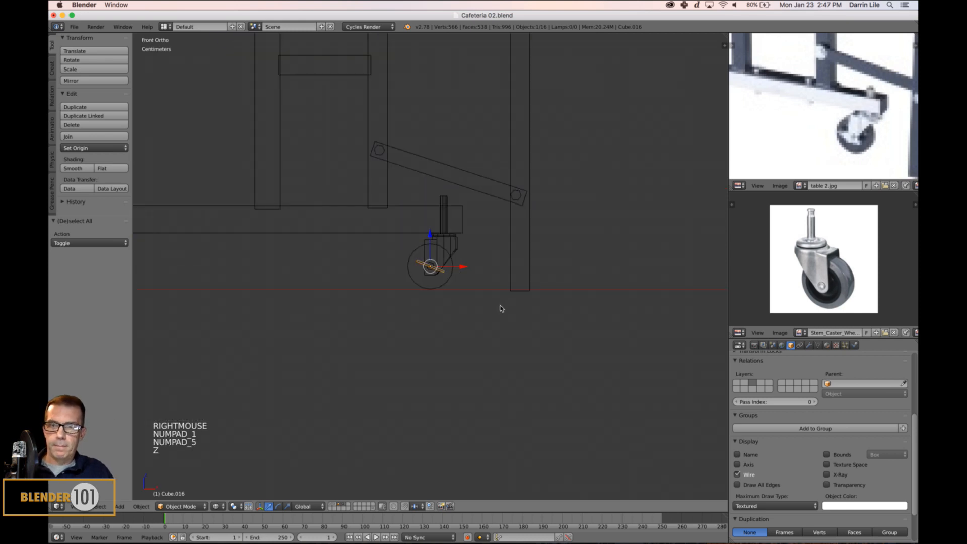
- Duplicate the flat bar about -59.428 cm along X onto the bolt of the base's other caster
scroll(501, 307, "down", 3)
middle_click_drag(501, 306, 540, 311, "shift")
scroll(545, 302, "up", 5)
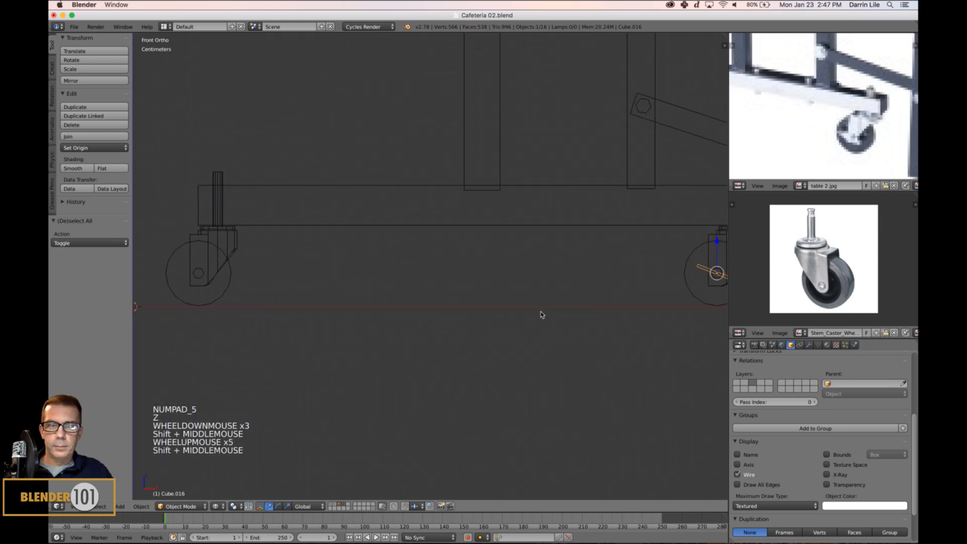
scroll(541, 312, "down", 1)
key("shift+d")
key("x")
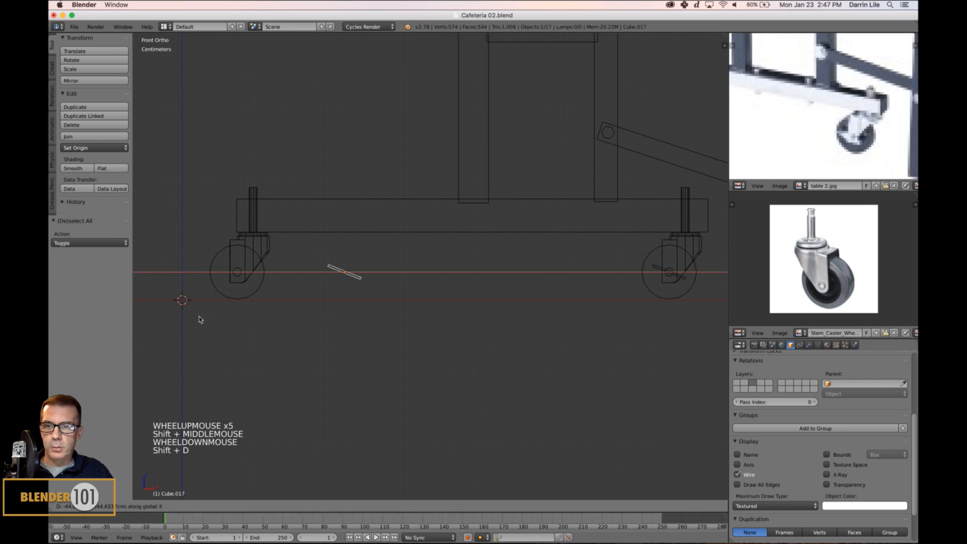
left_click(703, 320)
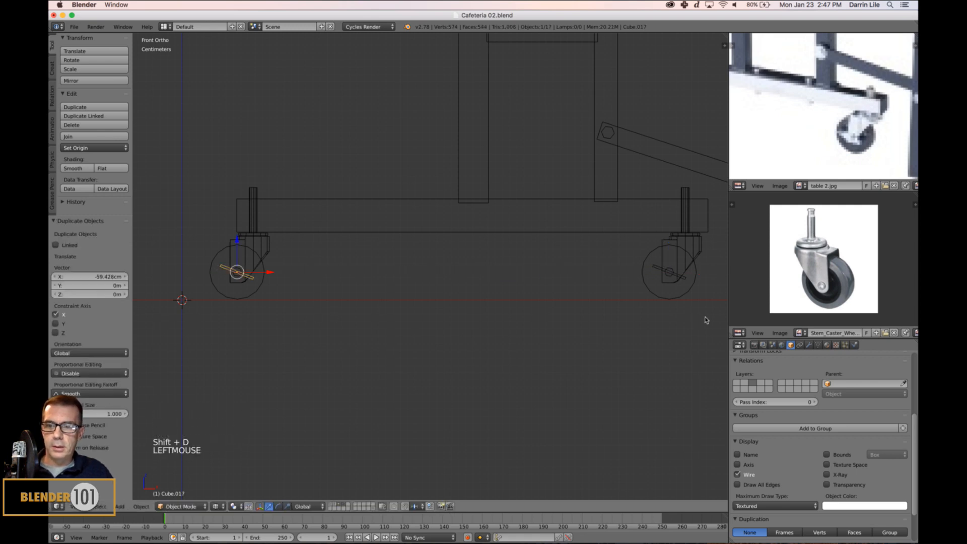
key("a")
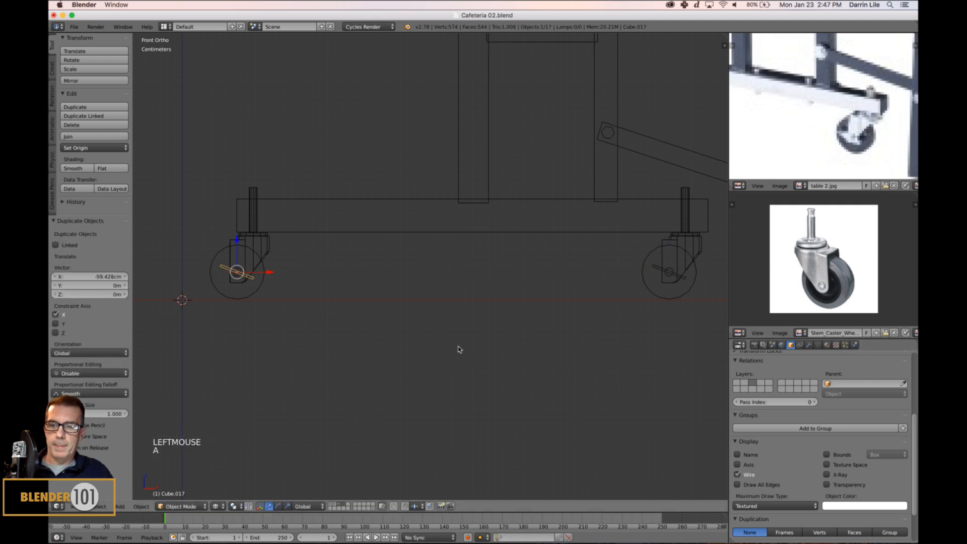
- Deselect everything and examine the whole table and its caster base in solid perspective view
scroll(481, 338, "down", 4)
key("a")
scroll(478, 336, "down", 4)
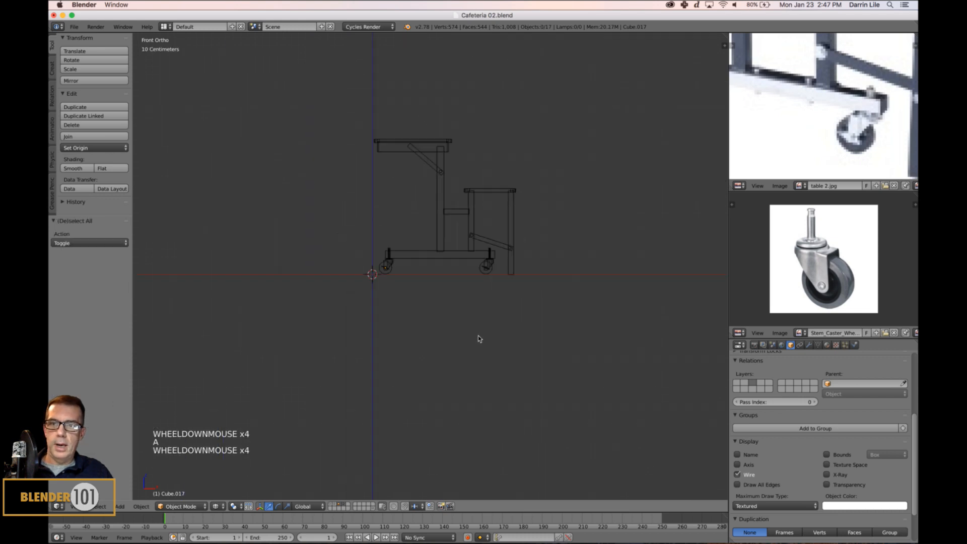
mouse_move(478, 337)
middle_mouse_down()
mouse_move(509, 349)
mouse_move(511, 360)
mouse_move(499, 365)
middle_mouse_up()
key("KP_5")
key("z")
scroll(516, 333, "down", 3)
key("s")
key("s")
scroll(519, 356, "up", 3)
mouse_move(498, 365)
middle_mouse_down()
mouse_move(480, 373)
mouse_move(489, 351)
middle_mouse_up()
scroll(480, 372, "up", 3)
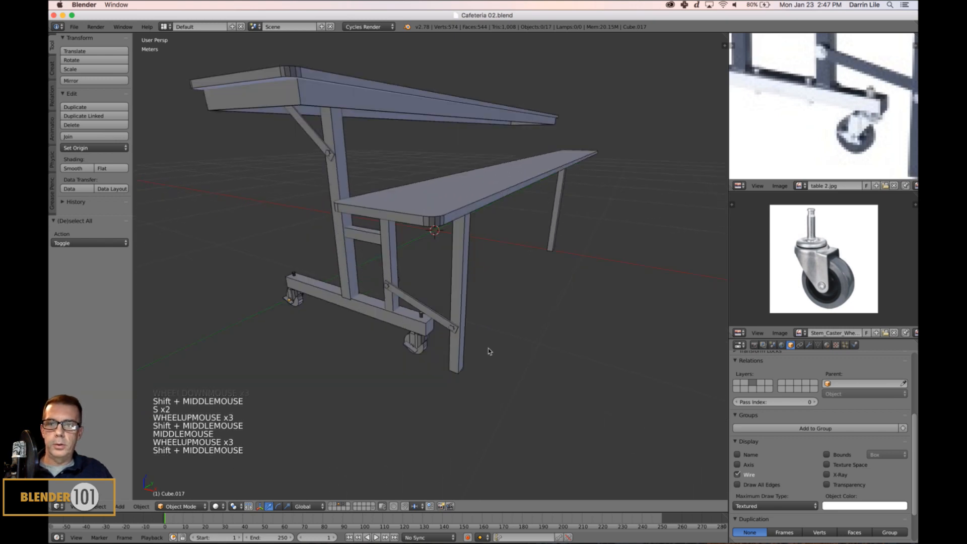
scroll(491, 354, "up", 2)
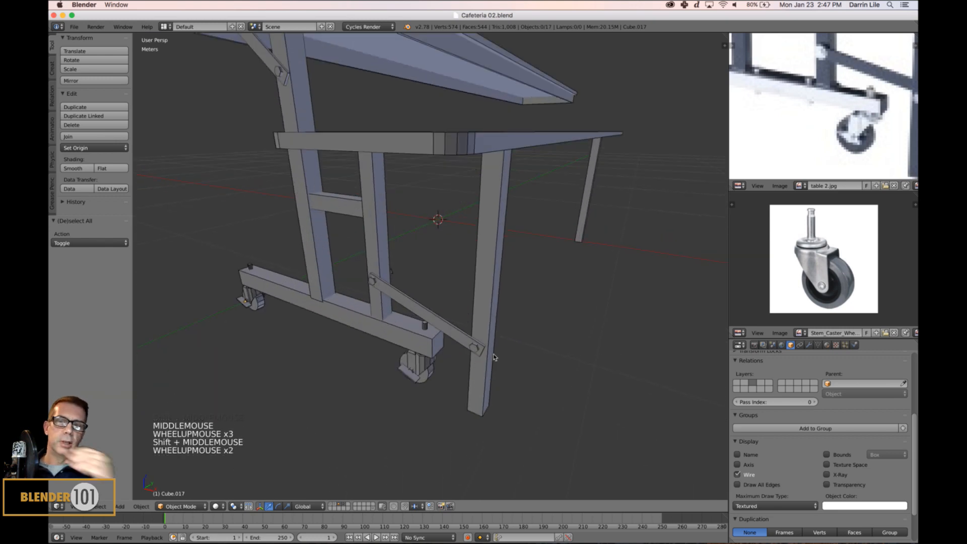
scroll(488, 348, "down", 2)
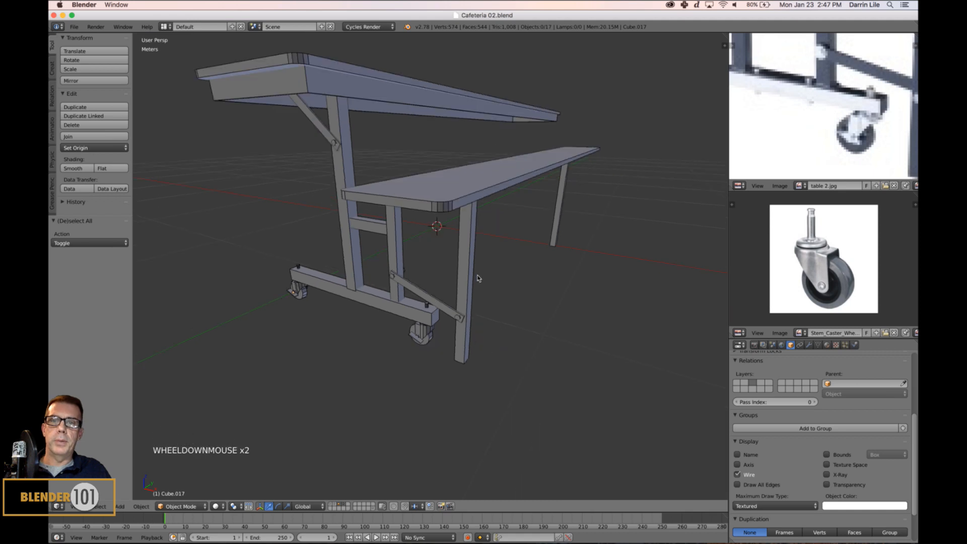
- Join the end frame's outer leg, braces, bolts, uprights, crossbar, base and both casters into one object
right_click(466, 331)
right_click(459, 321, "shift")
right_click(448, 313, "shift")
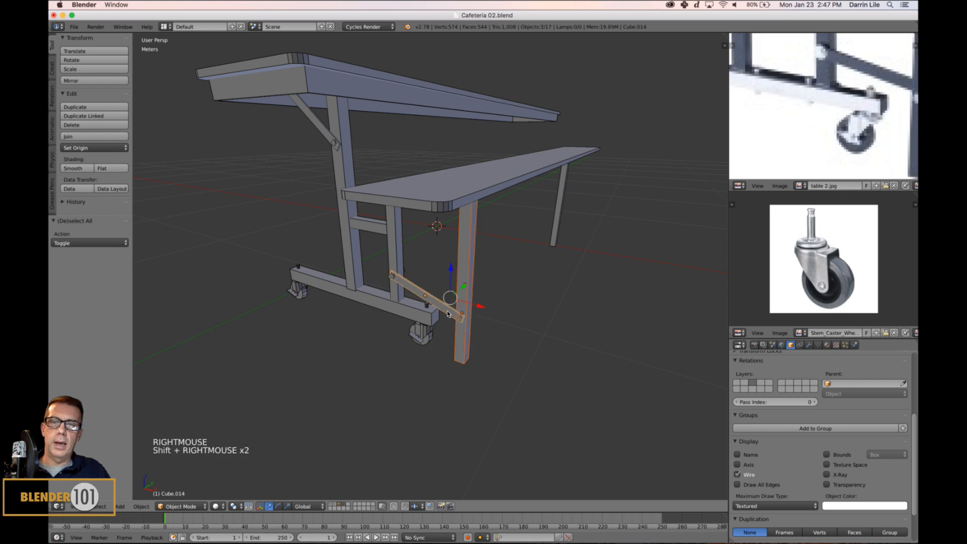
right_click(393, 277, "shift")
right_click(403, 303, "shift")
right_click(393, 260, "shift")
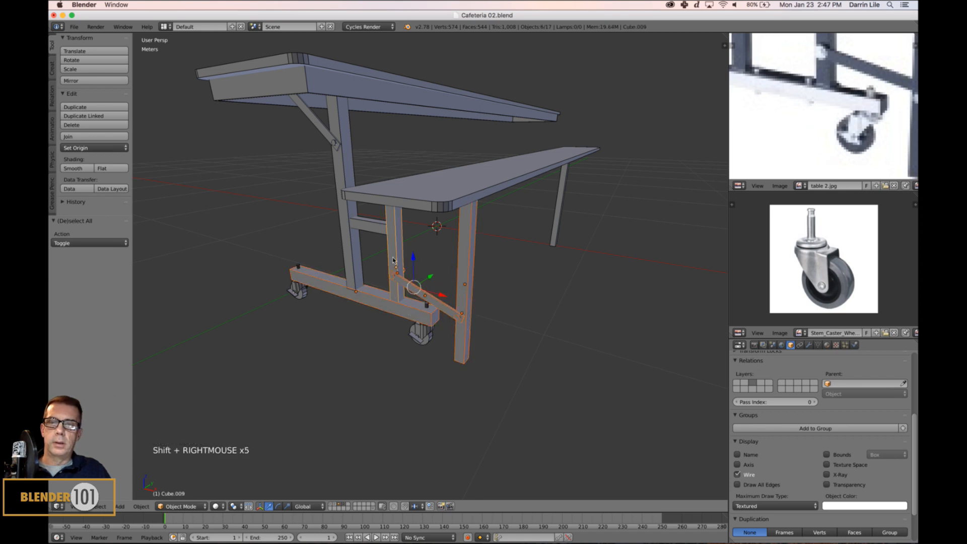
right_click(372, 228, "shift")
right_click(335, 144, "shift")
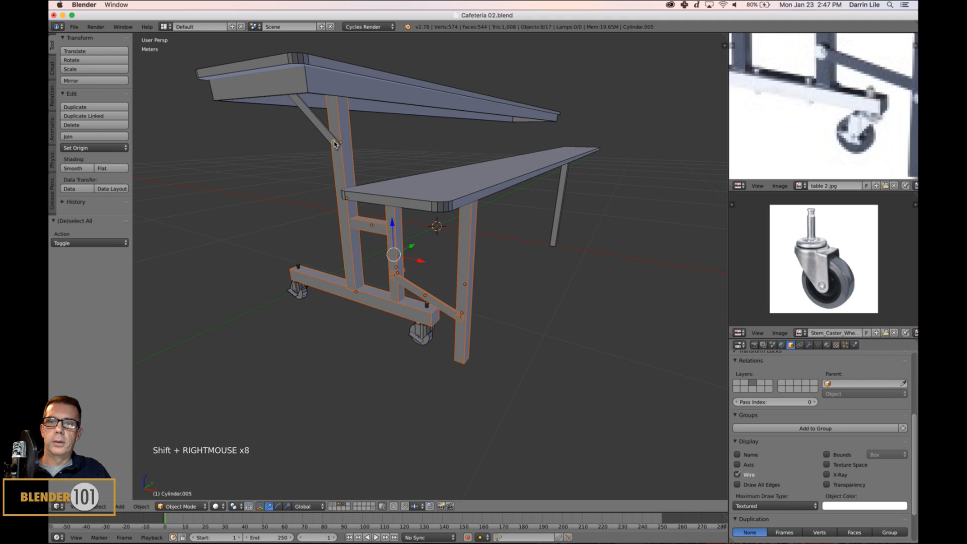
right_click(325, 134, "shift")
right_click(427, 327, "shift")
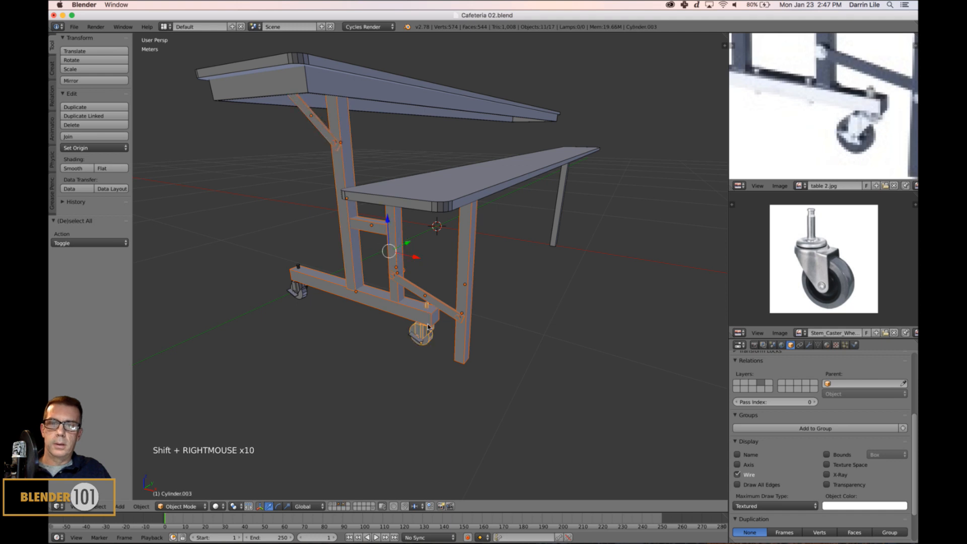
right_click(294, 275, "shift")
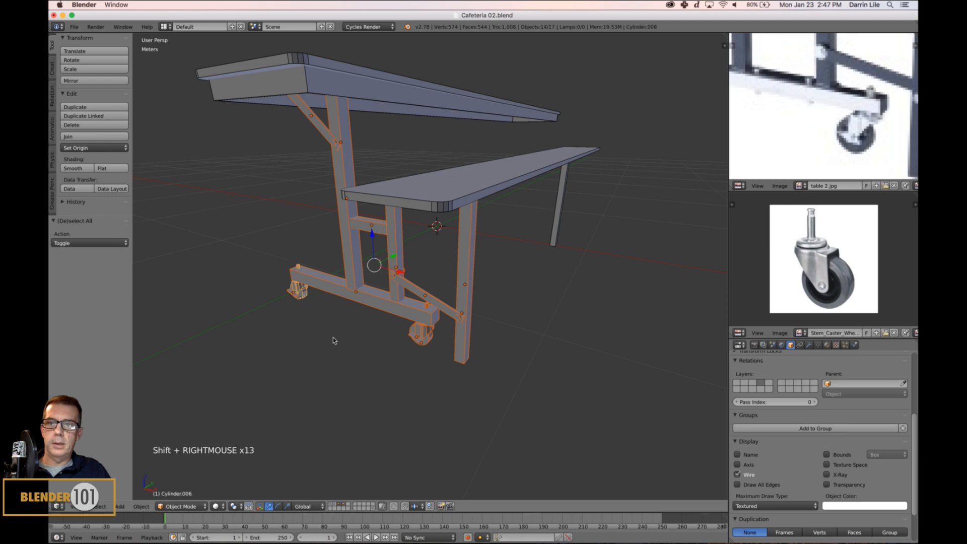
key("ctrl+j")
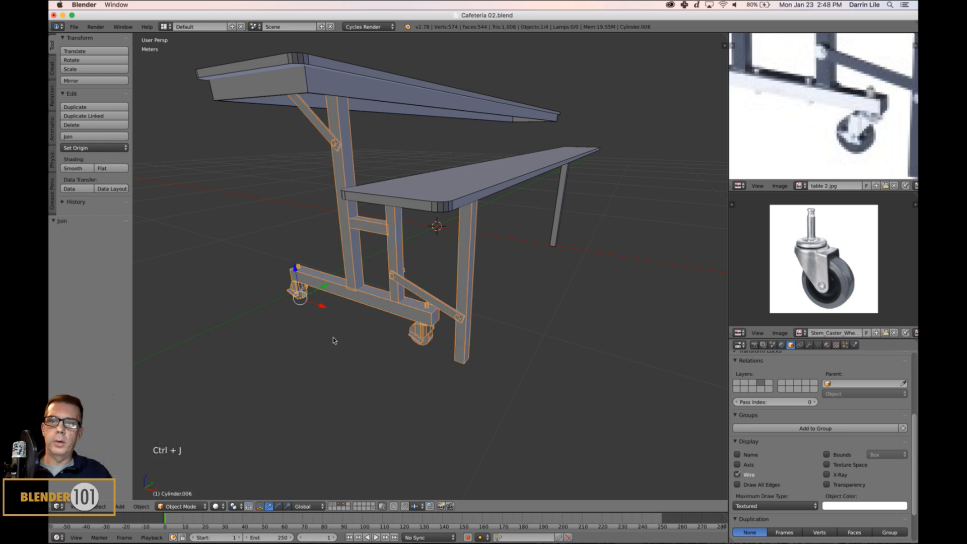
- Snap the 3D cursor to the scene center and set the joined end frame's origin to it
middle_click_drag(539, 331, 553, 353)
scroll(539, 331, "down", 2)
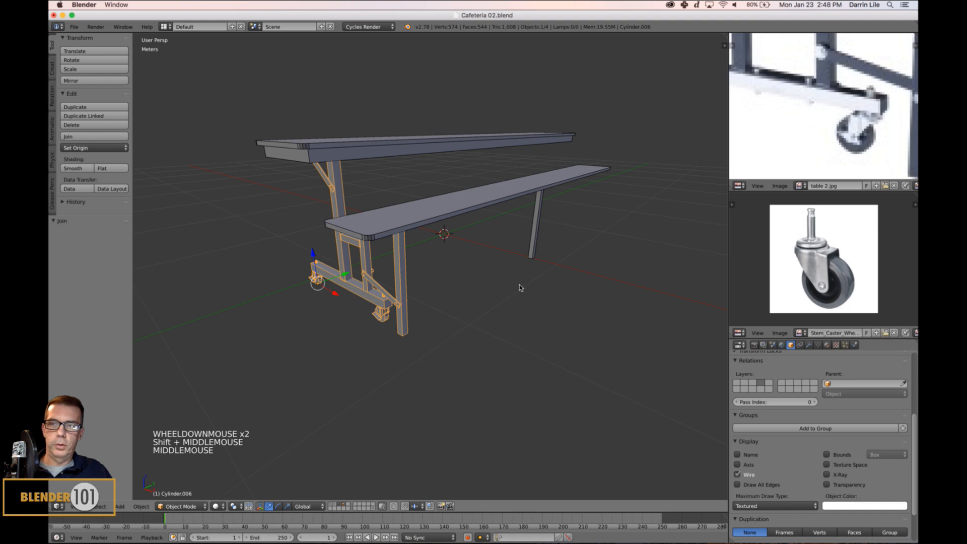
key("shift+s")
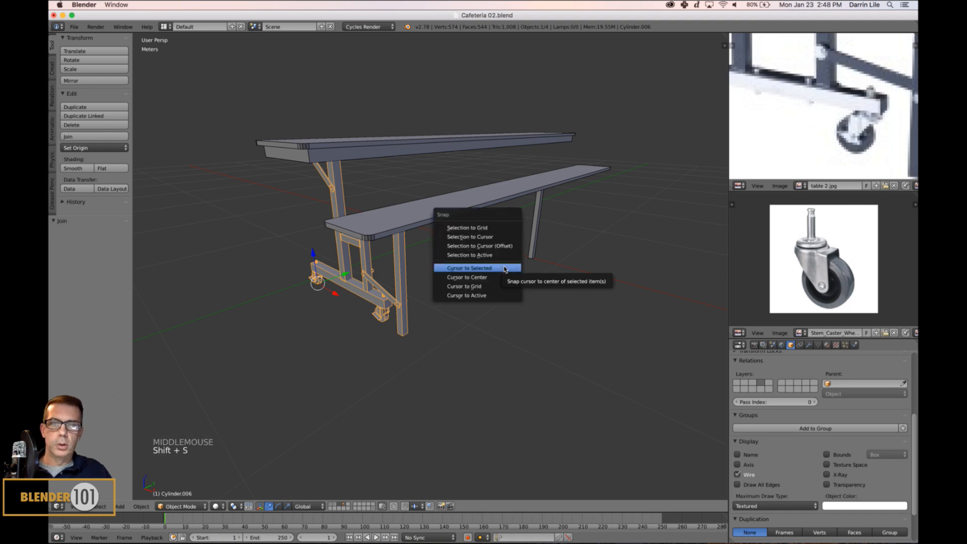
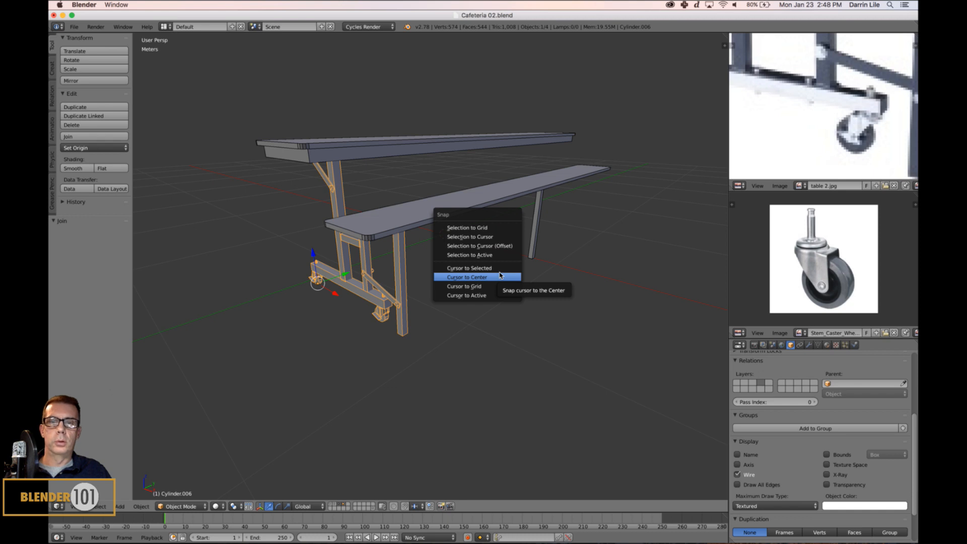
left_click(484, 277)
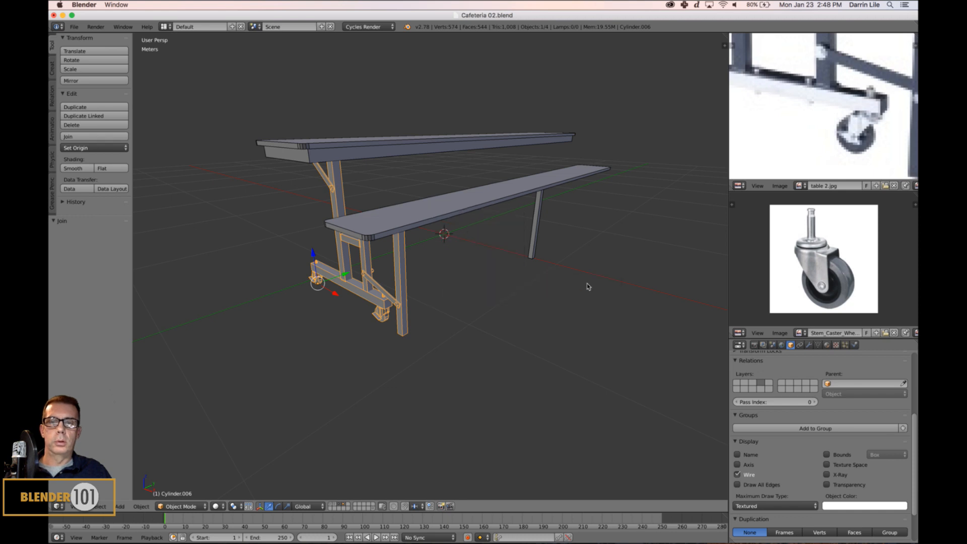
scroll(579, 290, "up", 1)
scroll(578, 293, "up", 1)
scroll(578, 292, "down", 1)
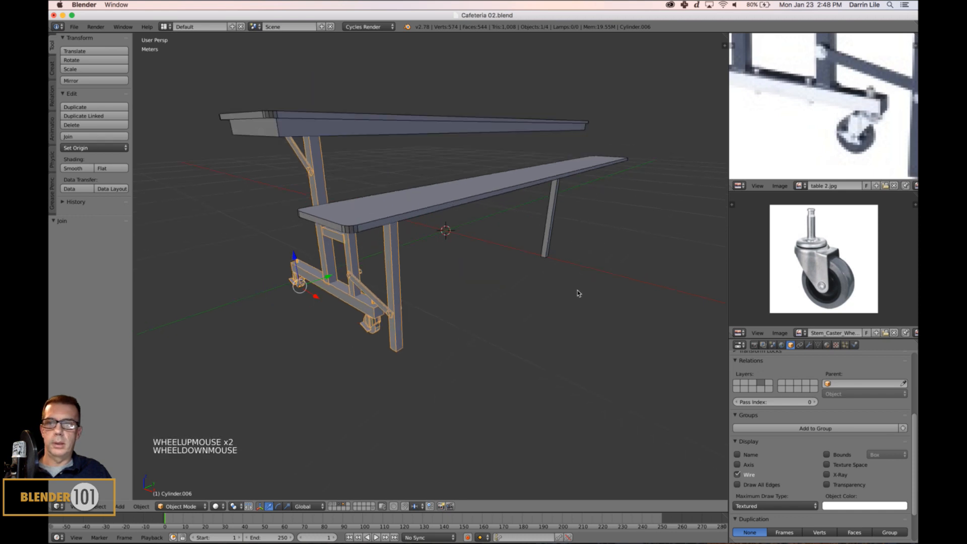
left_click(100, 148)
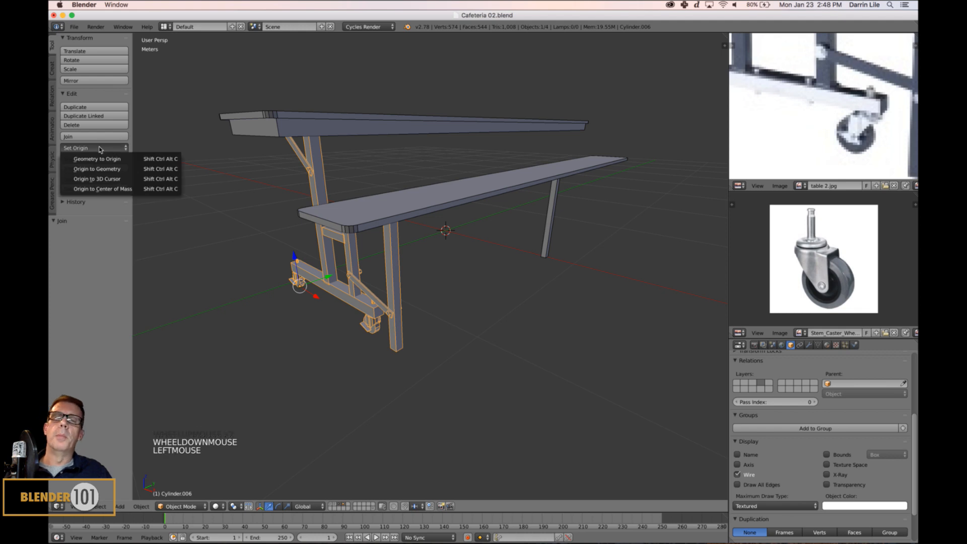
left_click(101, 178)
- Reselect the joined end frame and apply its scale
scroll(491, 259, "down", 1)
key("a")
middle_click_drag(474, 282, 511, 351)
right_click(425, 330)
scroll(473, 331, "down", 2)
key("ctrl+a")
left_click(582, 328)
- Add a Mirror modifier to the end frame, mirroring across Y instead of X
left_click(808, 345)
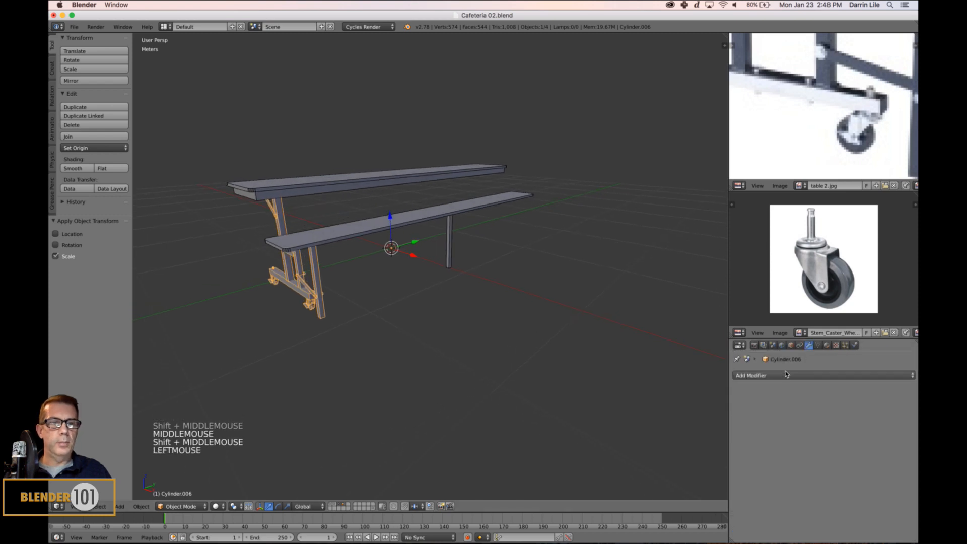
left_click(750, 375)
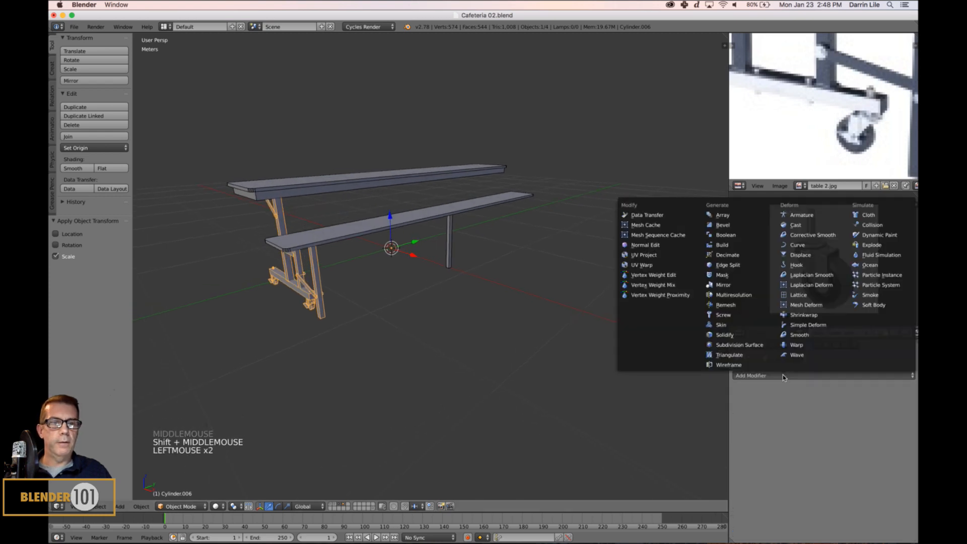
left_click(729, 286)
left_click(739, 427)
left_click(739, 437)
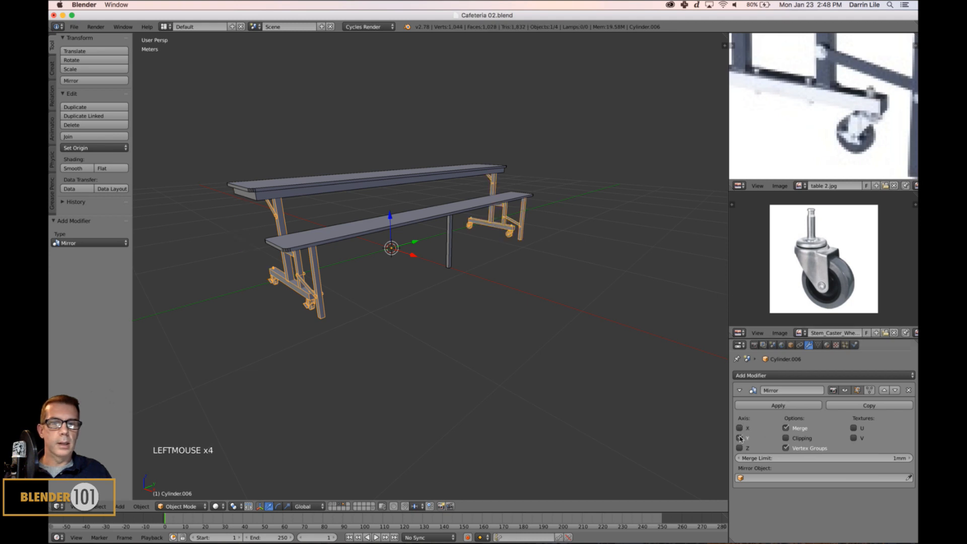
- Deselect the frames and compare the mirrored model with the full table in the reference photo table 2.jpg
key("a")
mouse_move(550, 328)
middle_mouse_down()
mouse_move(513, 329)
mouse_move(565, 337)
mouse_move(518, 328)
mouse_move(536, 336)
middle_mouse_up()
scroll(521, 336, "up", 1)
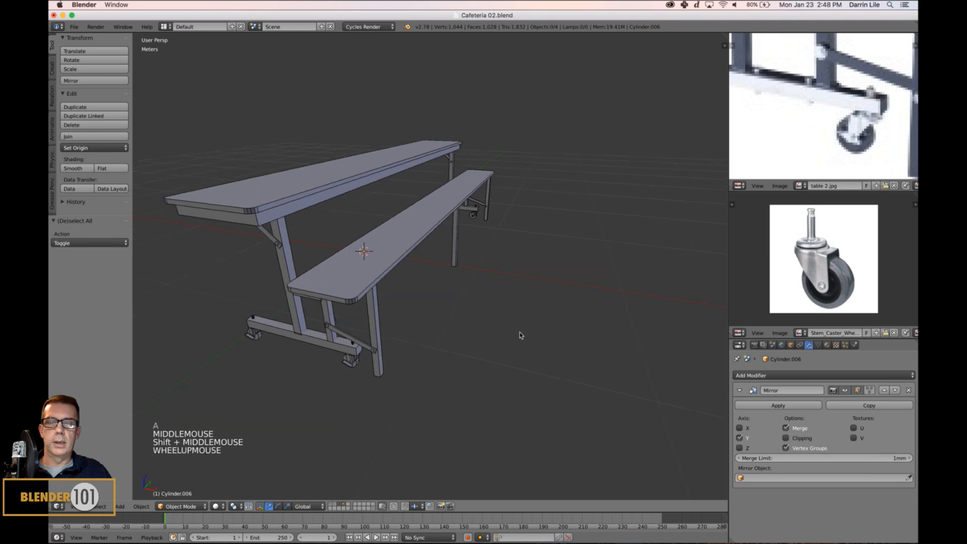
scroll(521, 336, "down", 1)
scroll(809, 122, "down", 6)
scroll(816, 115, "down", 3)
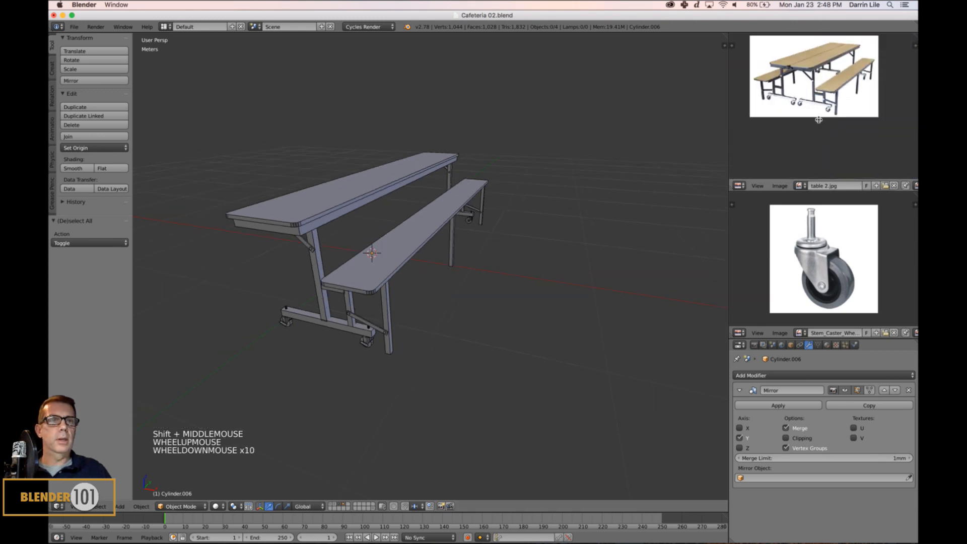
middle_click_drag(816, 114, 827, 126)
scroll(822, 123, "up", 1)
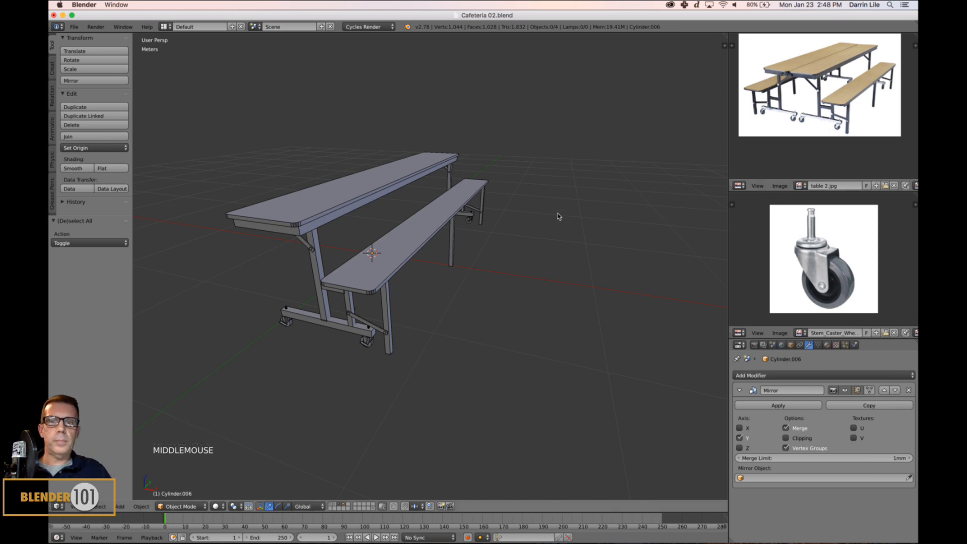
- Select the end frames alone and apply their Mirror modifier
middle_click_drag(559, 216, 546, 220, "shift")
right_click(403, 301)
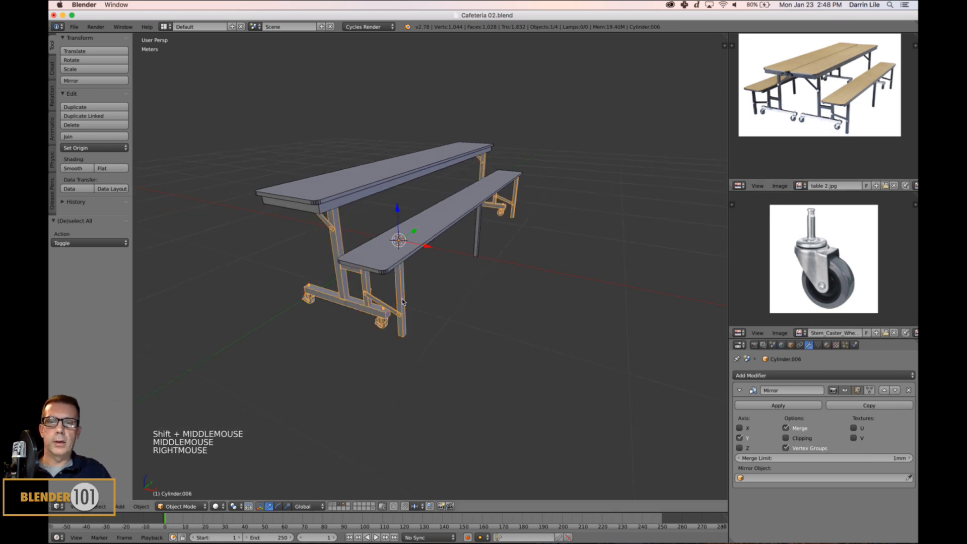
right_click(485, 246, "shift")
middle_click_drag(481, 246, 564, 280)
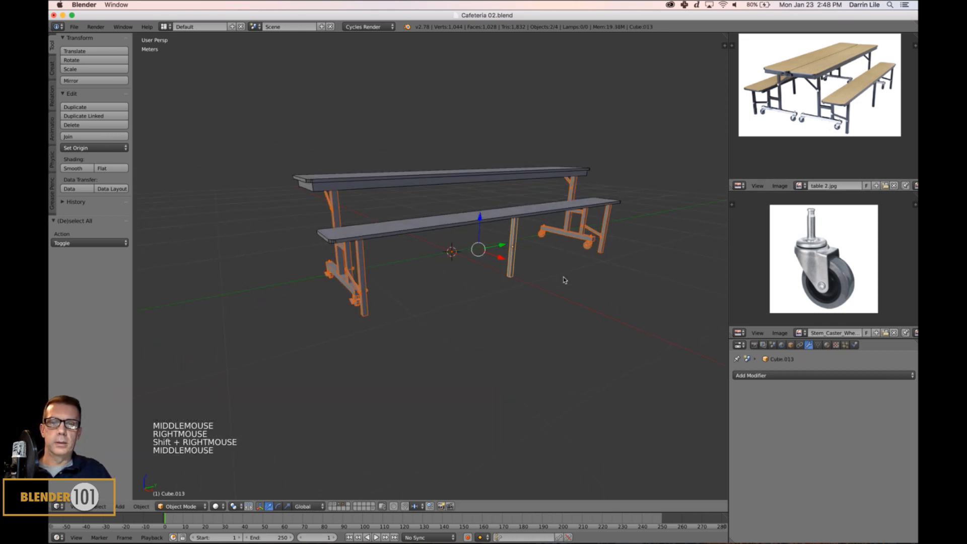
right_click(368, 297)
middle_click_drag(431, 307, 454, 302)
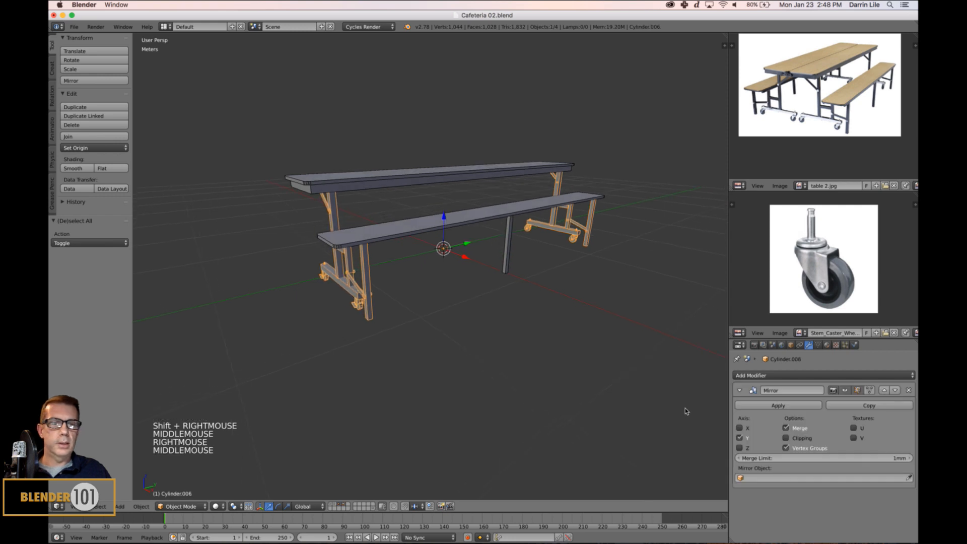
left_click(790, 405)
- Join the end frames with the bench's middle leg into one object
middle_click_drag(617, 356, 605, 353)
right_click(505, 247, "shift")
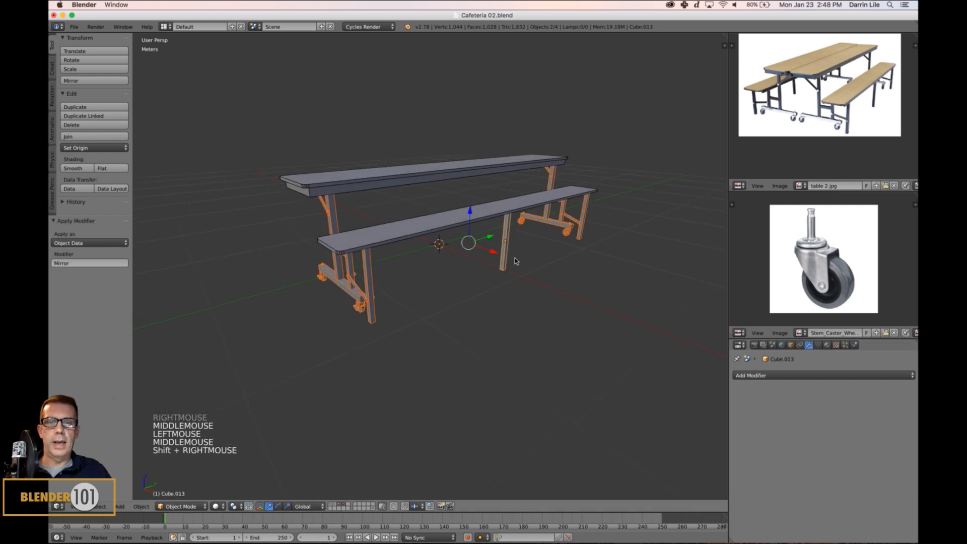
key("ctrl+j")
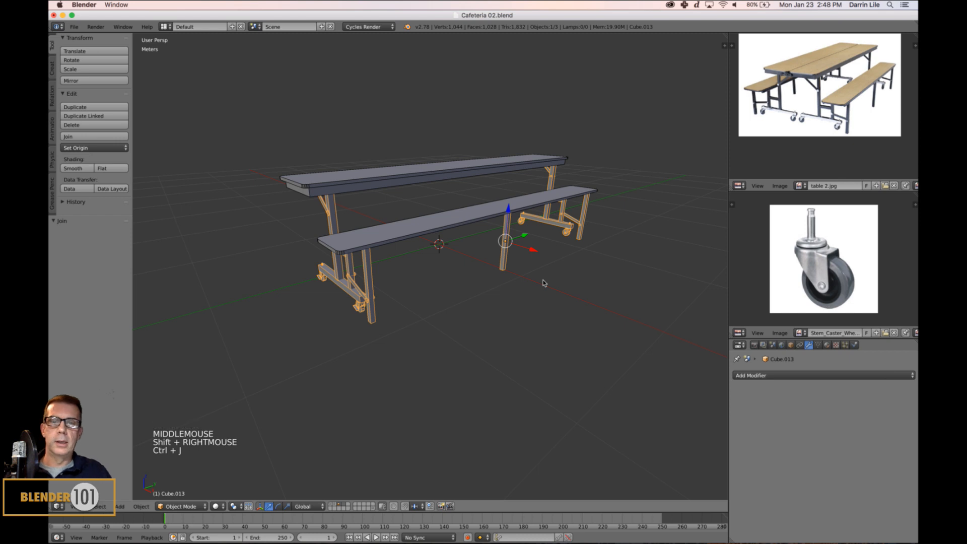
- Join the bench seat, the leg frames and the tabletop into a single object
middle_click_drag(543, 282, 552, 283)
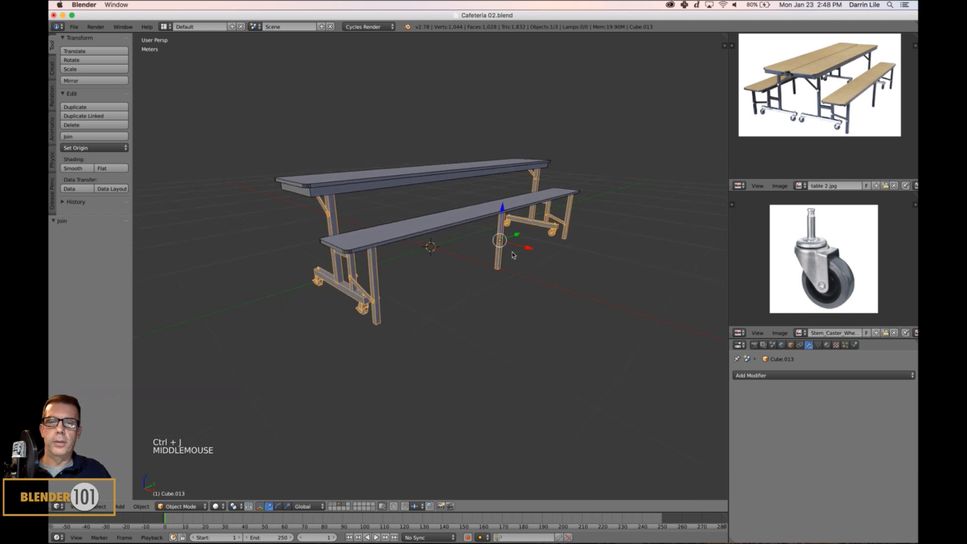
middle_click_drag(455, 273, 572, 235, "shift")
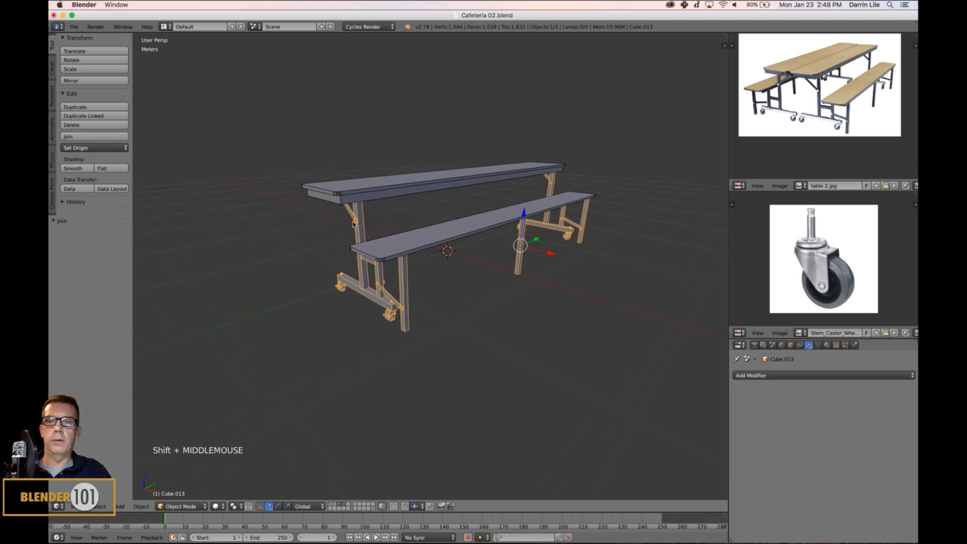
right_click(475, 237)
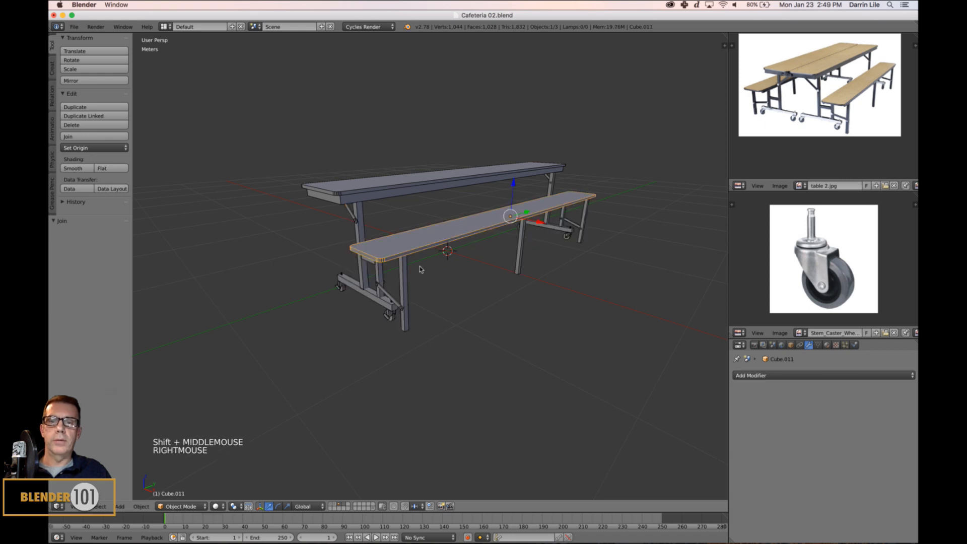
right_click(476, 225)
right_click(474, 226, "shift")
right_click(407, 193, "shift")
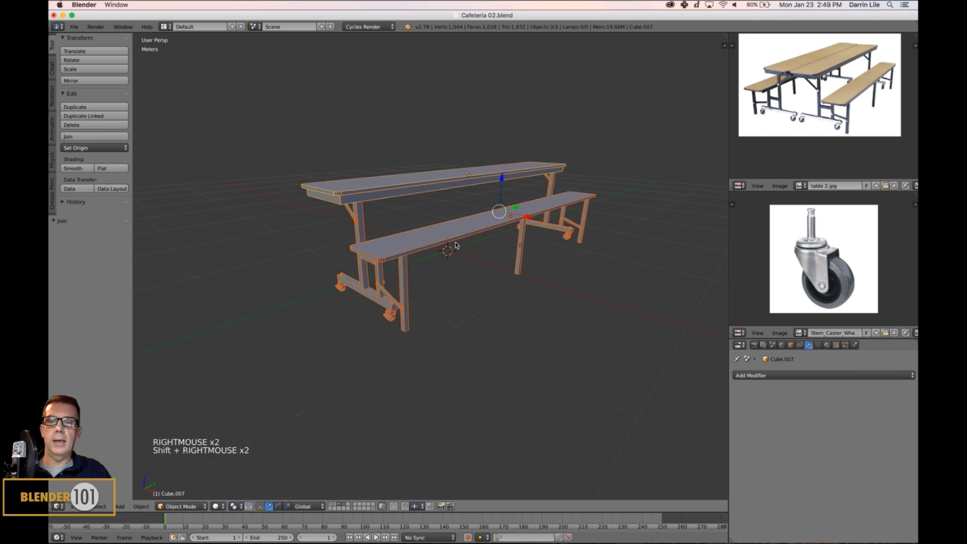
middle_click_drag(456, 245, 446, 247)
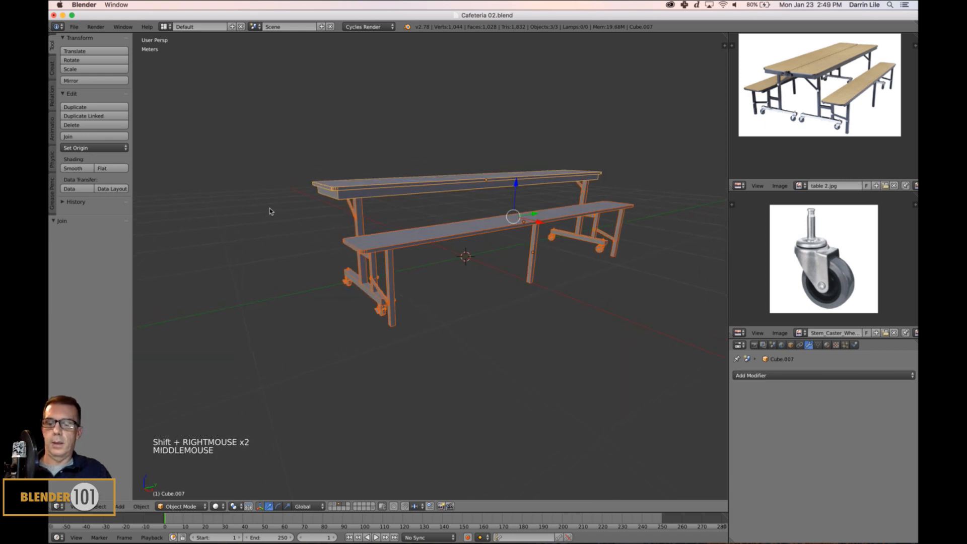
key("ctrl+j")
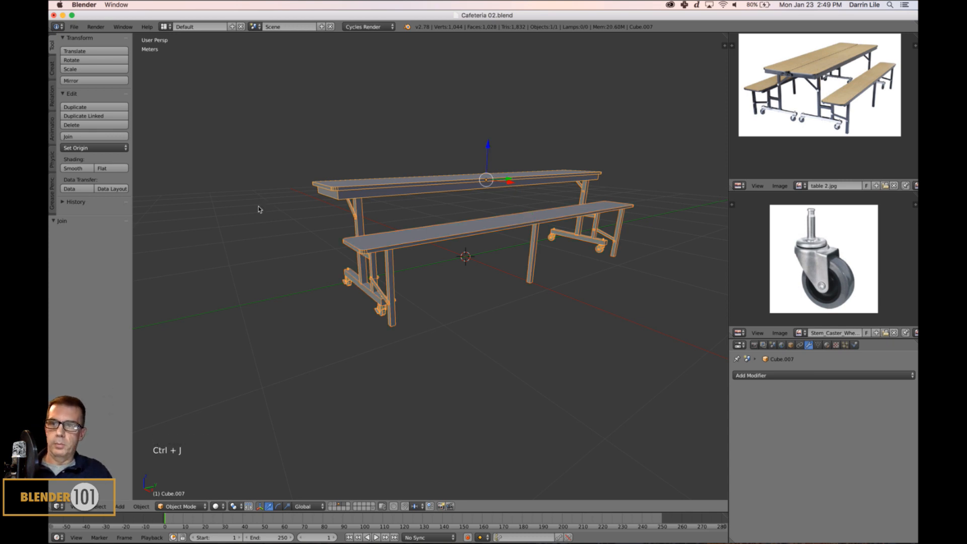
- Set the joined table's origin to the 3D cursor
left_click(91, 148)
left_click(91, 179)
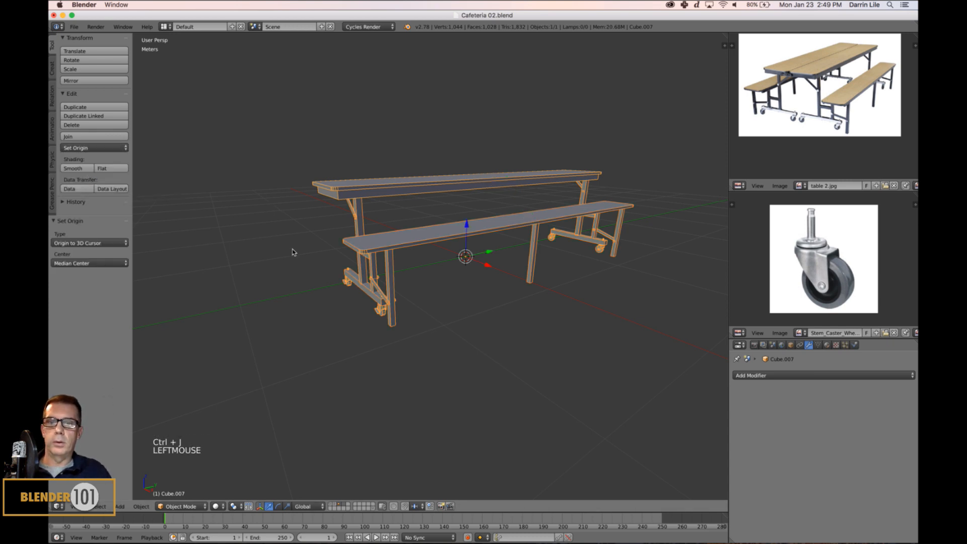
scroll(385, 286, "down", 2)
middle_click_drag(385, 286, 427, 296)
mouse_move(492, 318)
middle_mouse_down()
mouse_move(566, 300)
mouse_move(507, 318)
middle_mouse_up()
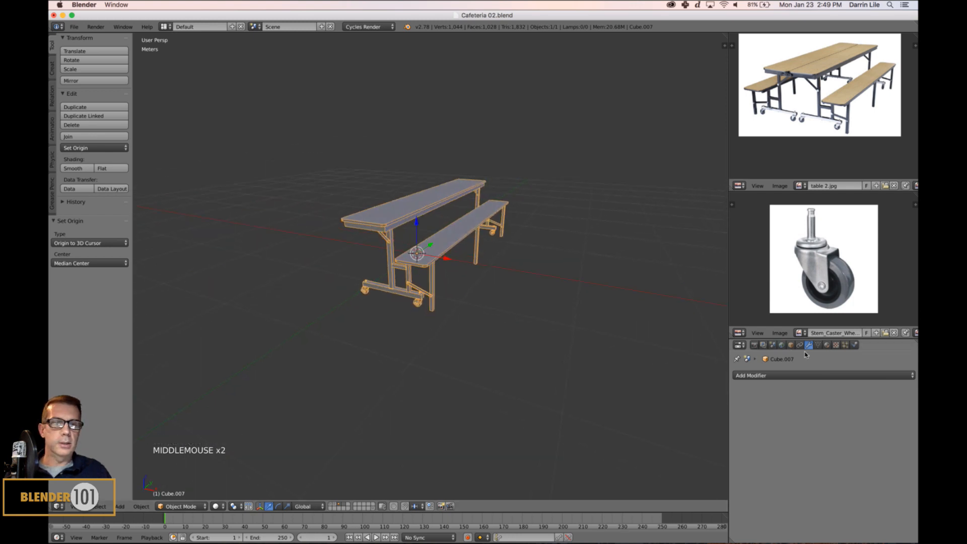
- Add a Mirror modifier across X to the joined table, deselect everything and save the file
left_click(799, 374)
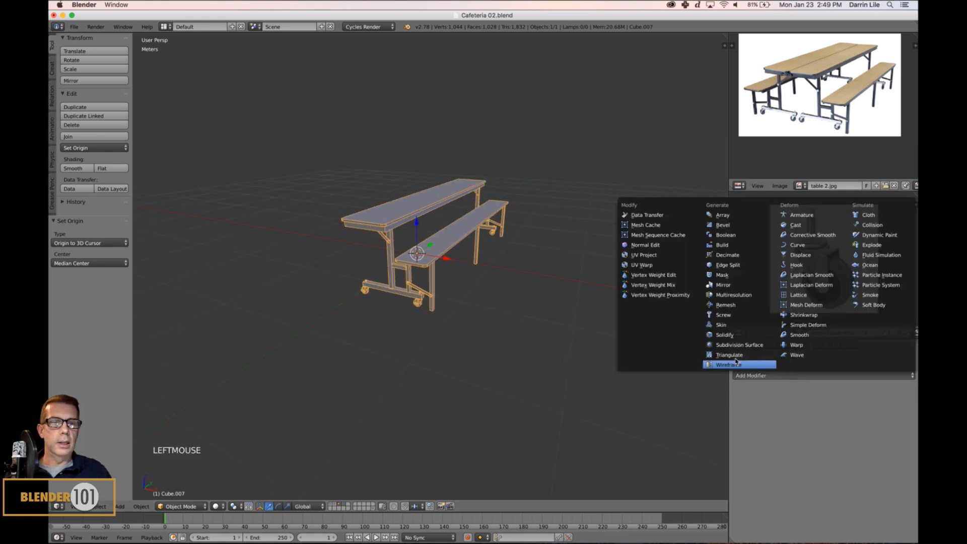
left_click(727, 285)
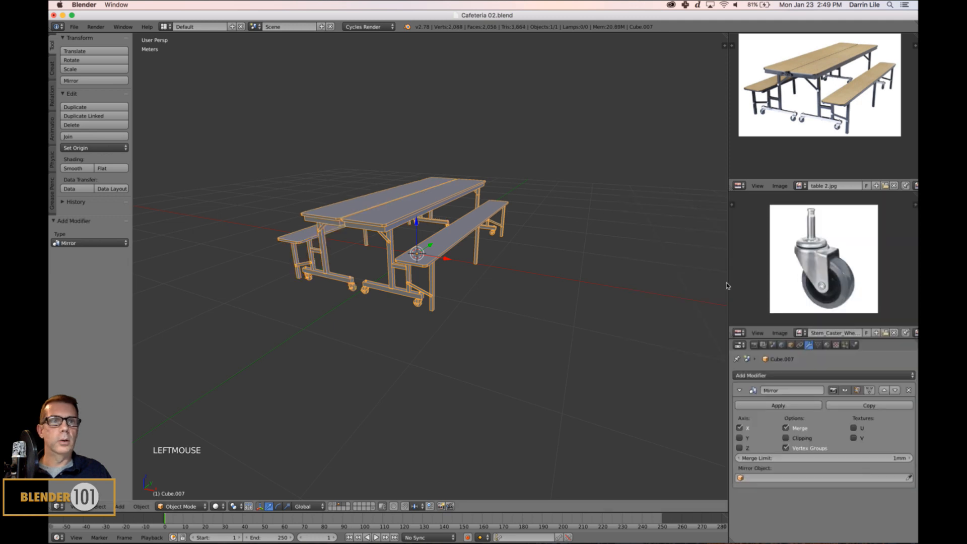
middle_click_drag(504, 334, 535, 359, "shift")
key("a")
scroll(549, 327, "up", 2)
key("super+s")
key("super+s")
scroll(552, 331, "down", 2)
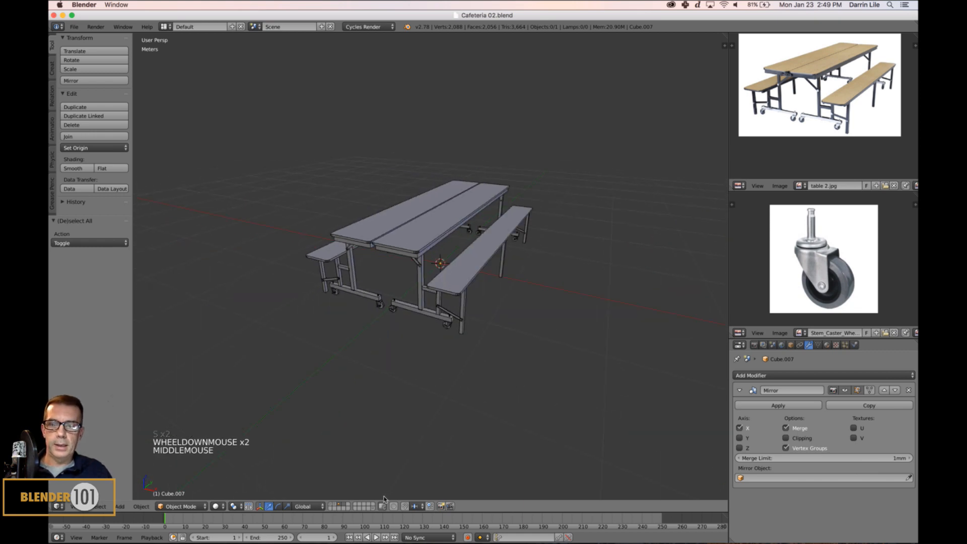
- Show the layer holding the tall reference box, compare the table's size with it and hide that layer again
left_click(373, 509, "shift")
scroll(544, 282, "down", 3)
middle_click_drag(544, 282, 578, 299)
scroll(574, 295, "up", 3)
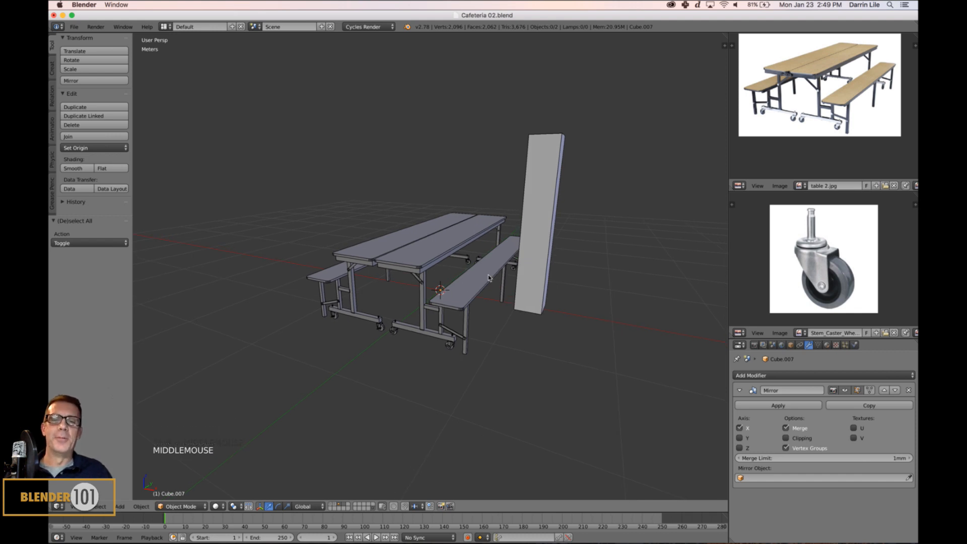
middle_click_drag(466, 274, 516, 255)
right_click(521, 242)
scroll(516, 255, "down", 1)
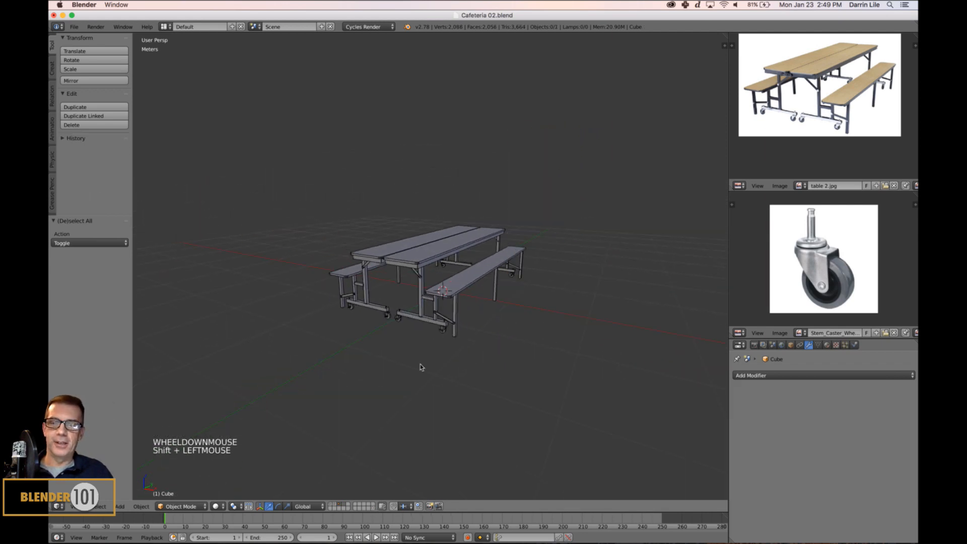
- Apply the table's Mirror modifier and save the file
scroll(426, 281, "down", 1)
right_click(427, 281)
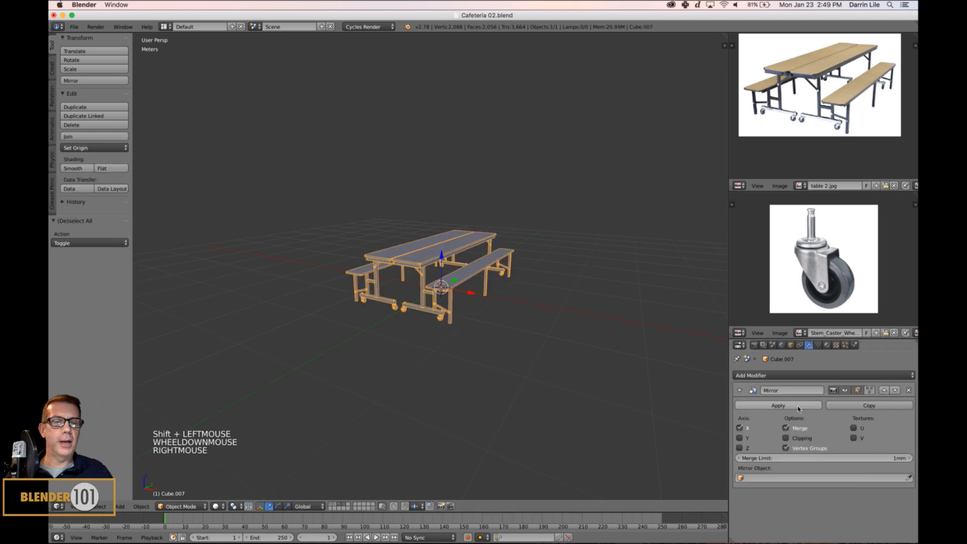
left_click(778, 405)
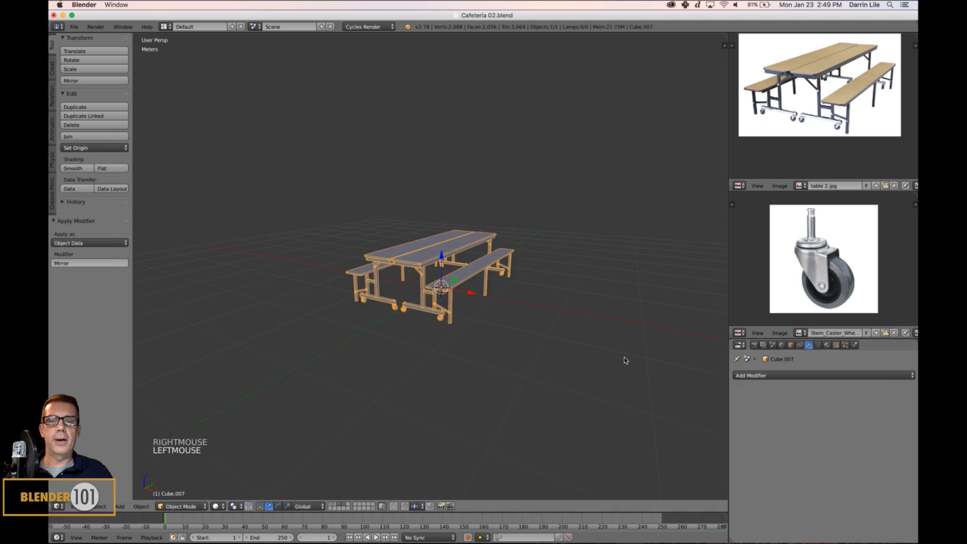
middle_click_drag(624, 358, 558, 333)
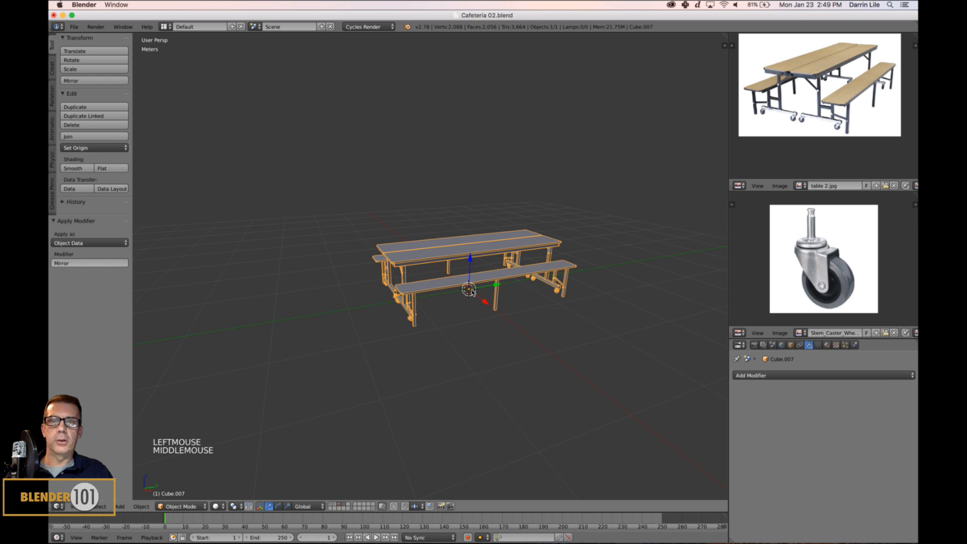
scroll(472, 291, "down", 2)
middle_click_drag(471, 291, 464, 292)
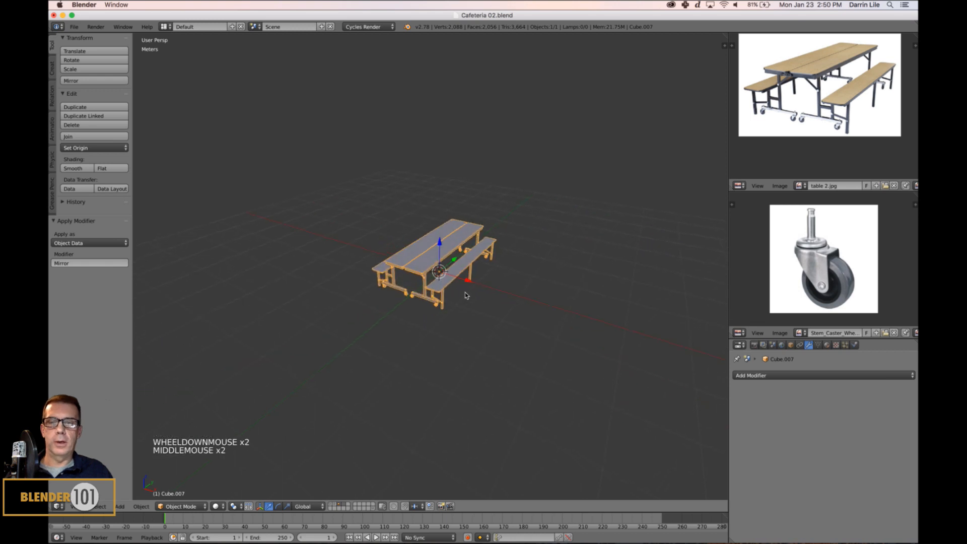
key("super+s")
key("super+s")
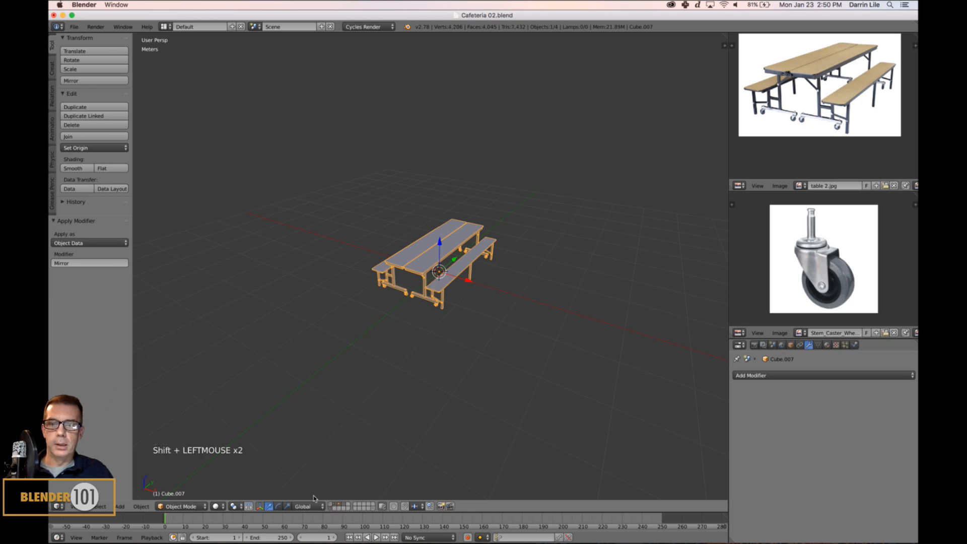
- Show the layers containing the cafeteria room and serving counters, and select only the table
left_click(332, 504, "shift")
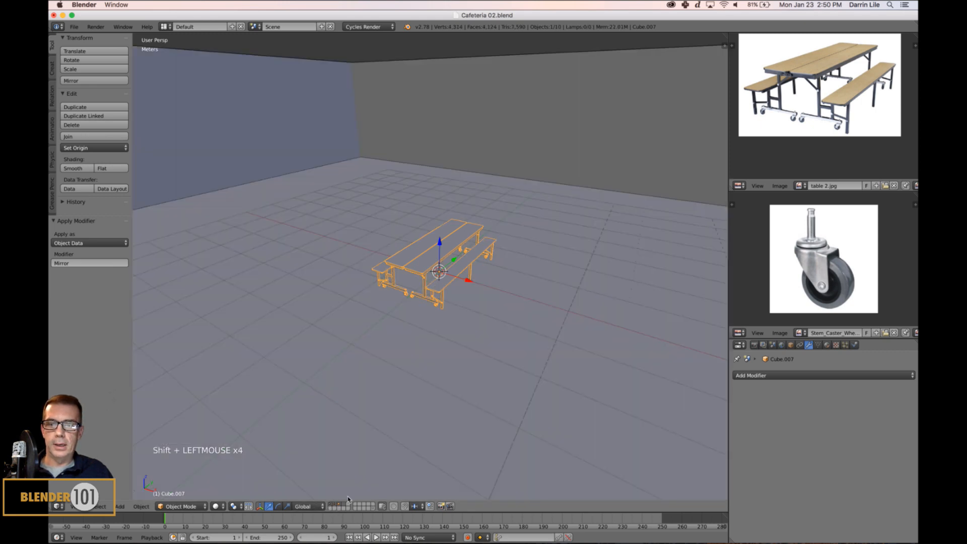
scroll(403, 351, "down", 6)
scroll(410, 345, "up", 1)
key("a")
middle_click_drag(410, 346, 466, 280)
right_click(413, 266)
scroll(468, 287, "up", 4)
scroll(454, 270, "down", 3)
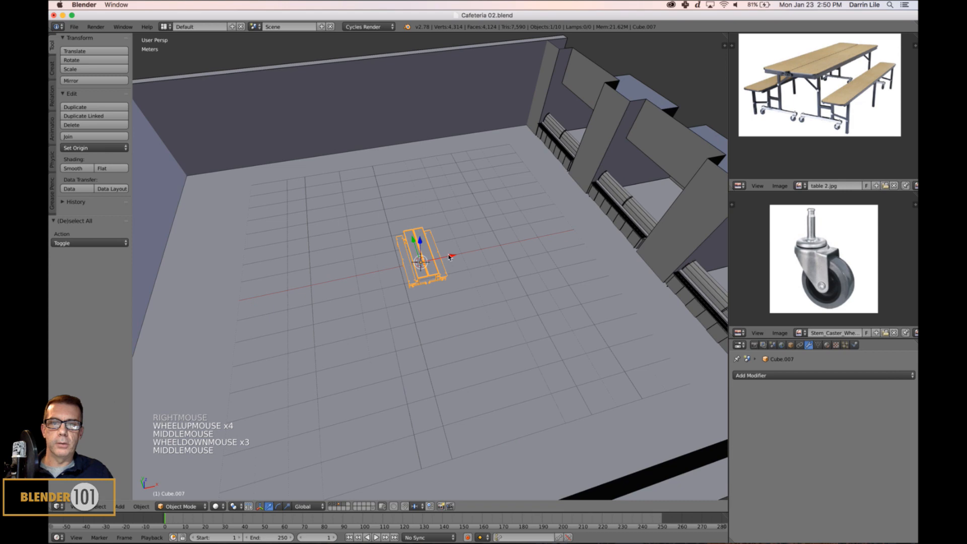
- Try the table beside the serving counters by moving it about 8.83 m along X, and undo the move
left_click_drag(449, 257, 618, 231)
key("KP_Decimal")
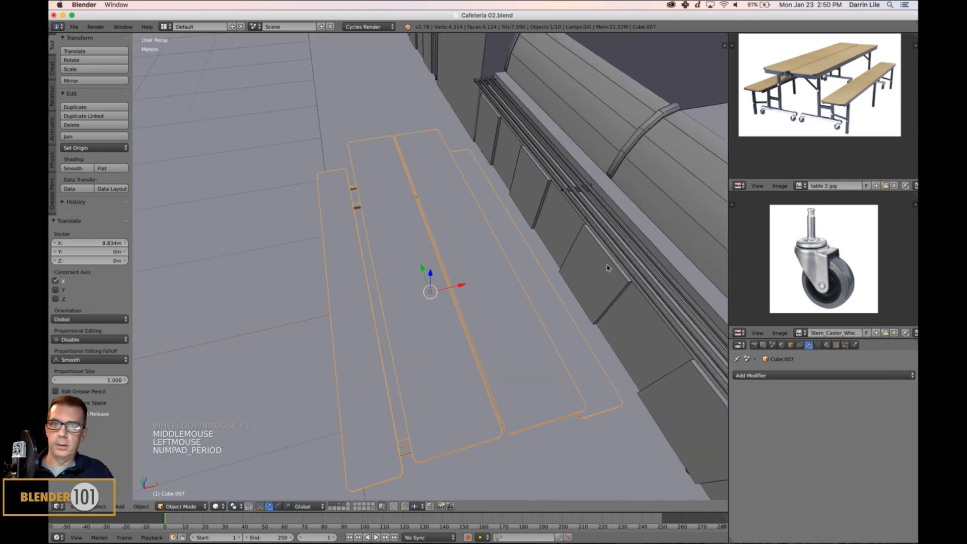
middle_click_drag(607, 267, 496, 314)
key("a")
scroll(545, 309, "down", 3)
key("super+z")
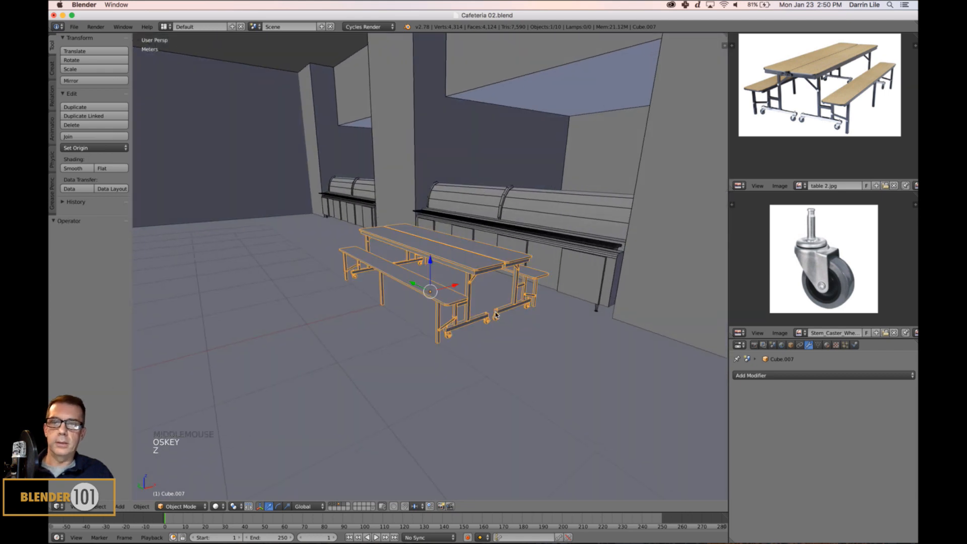
key("super+z")
- Examine the table inside the cafeteria from several sides using walk navigation, and return to the starting view
scroll(496, 315, "down", 8)
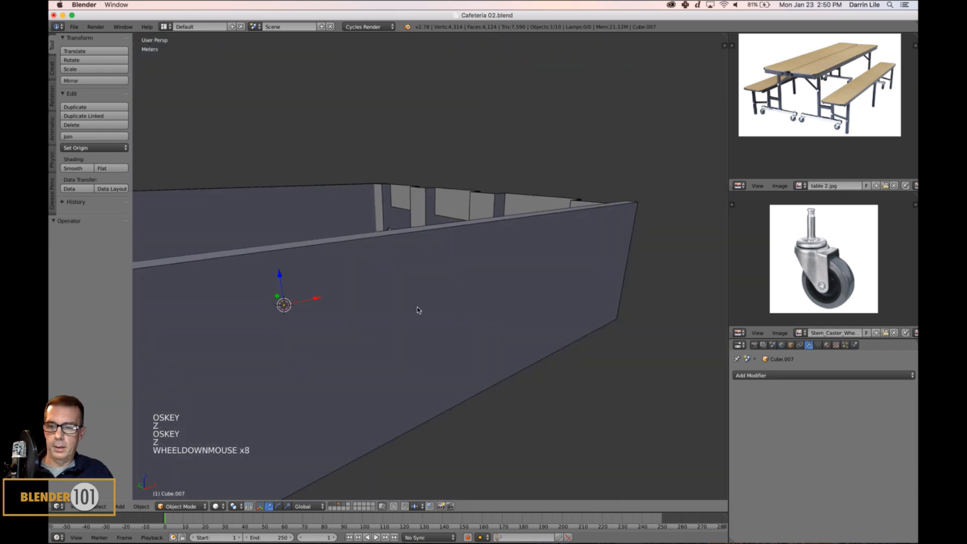
middle_click_drag(416, 310, 496, 289)
key("a")
scroll(475, 280, "up", 3)
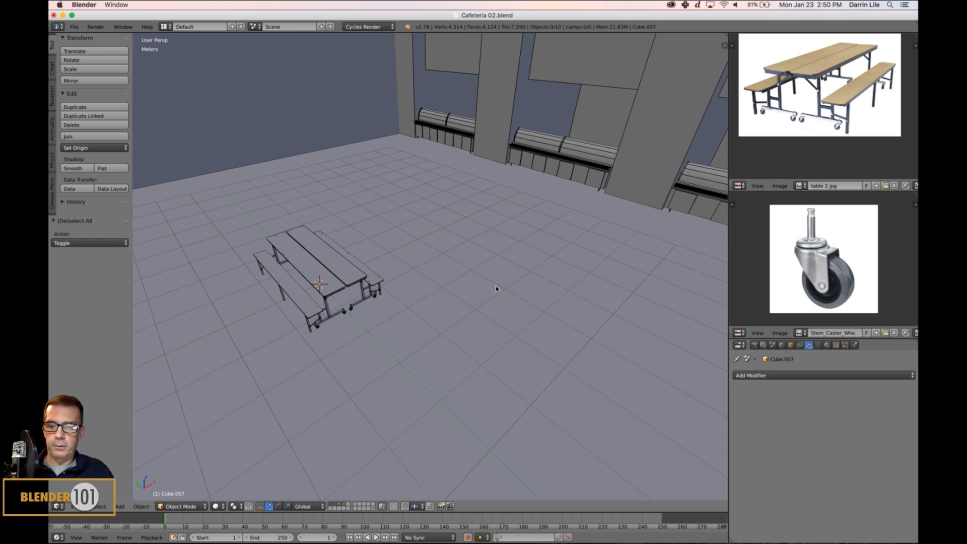
key("shift+f")
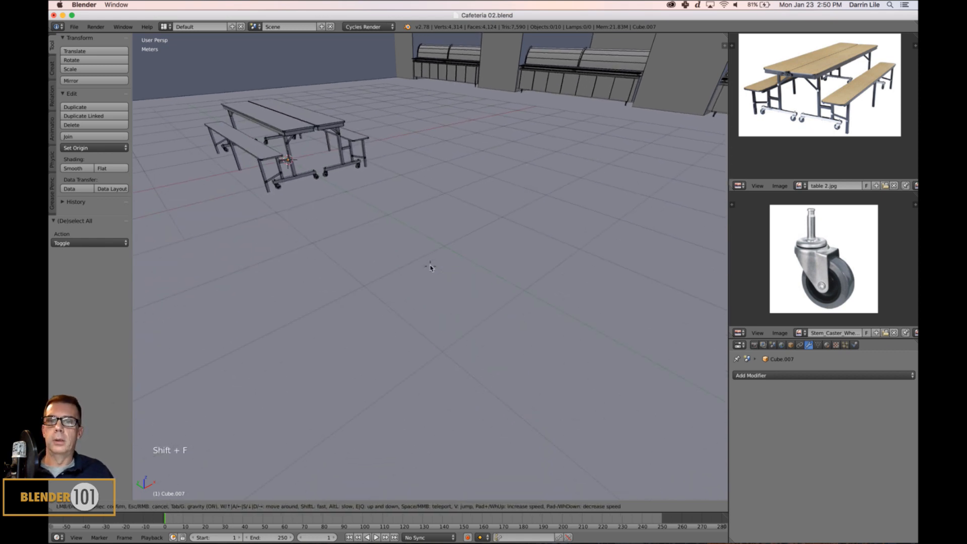
key("w")
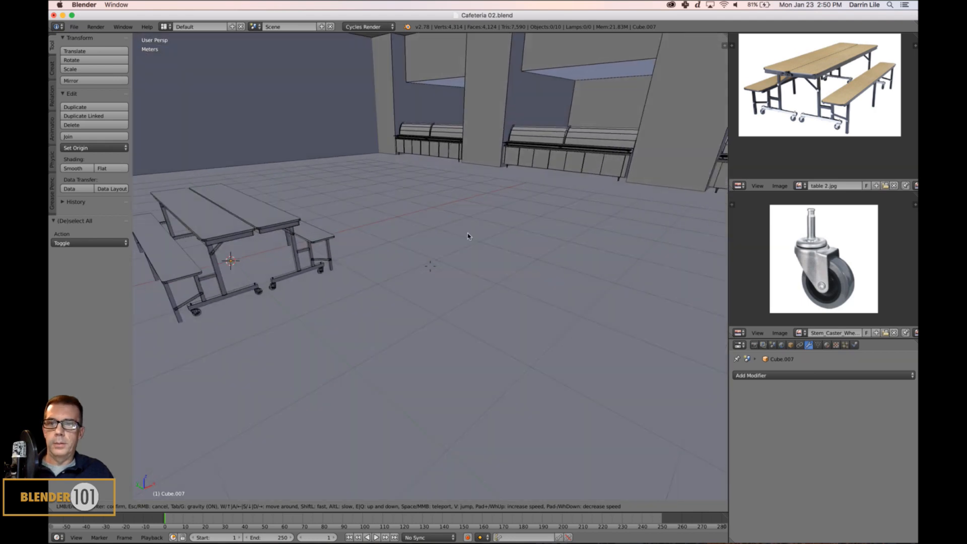
key("s")
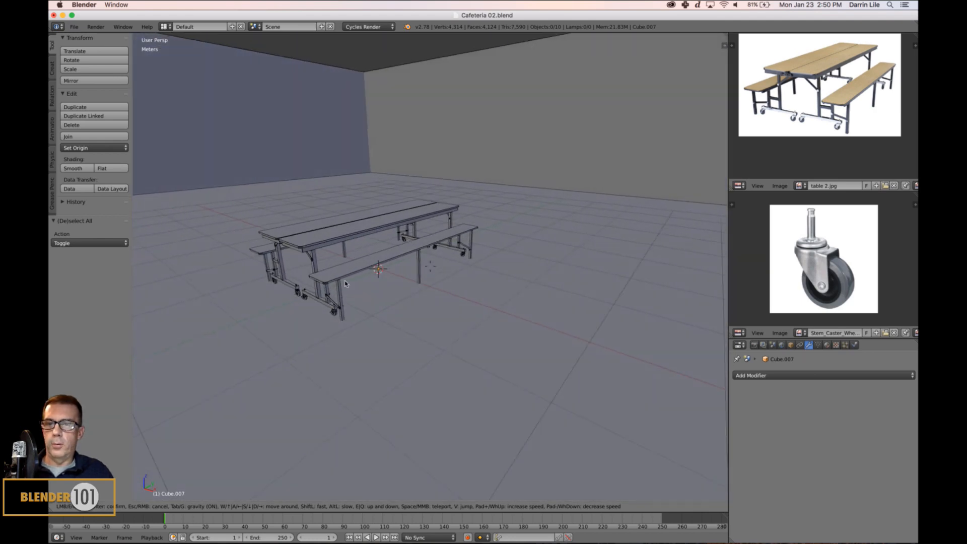
key("w")
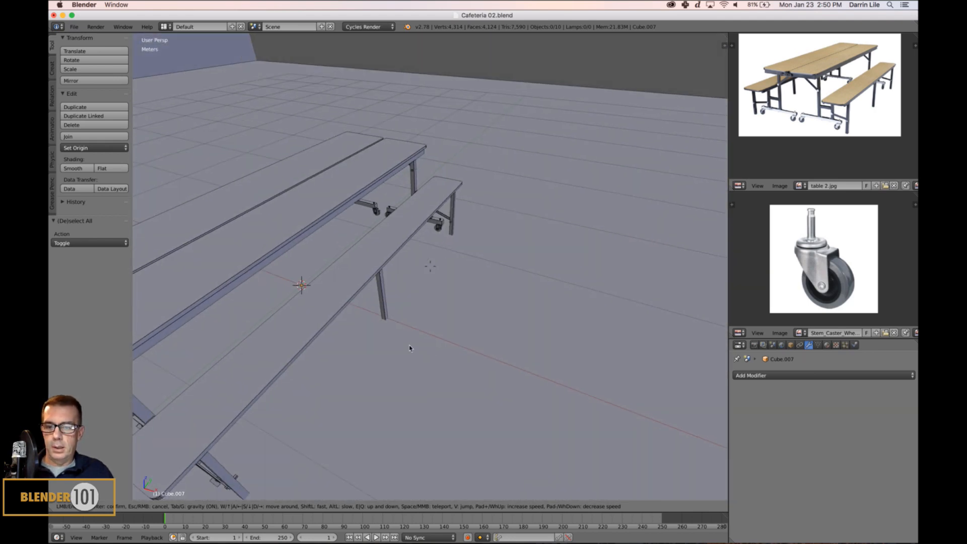
key("s")
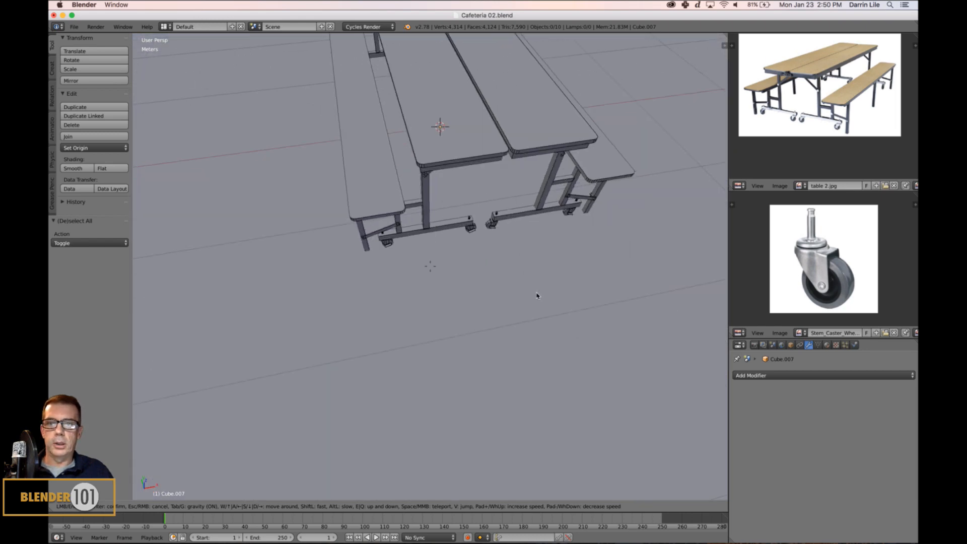
key("a")
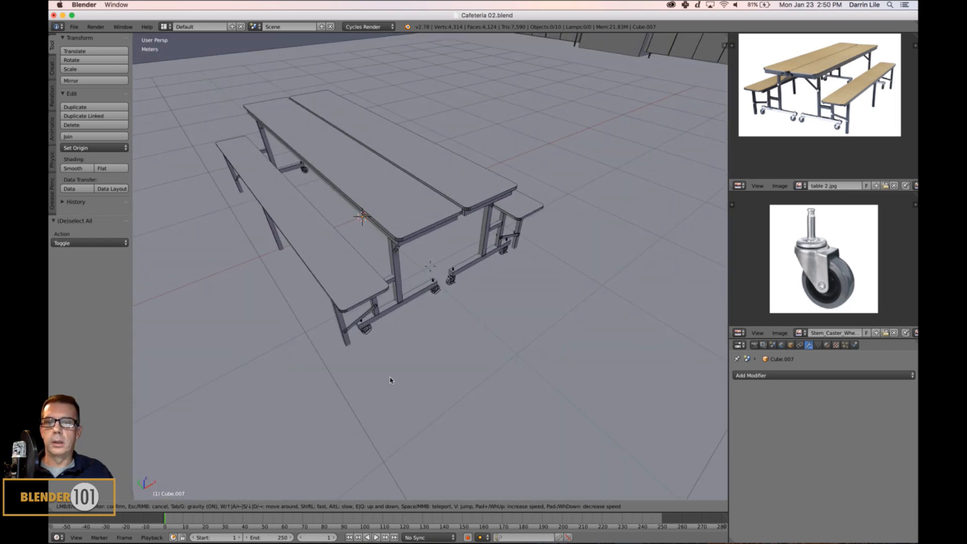
key("s")
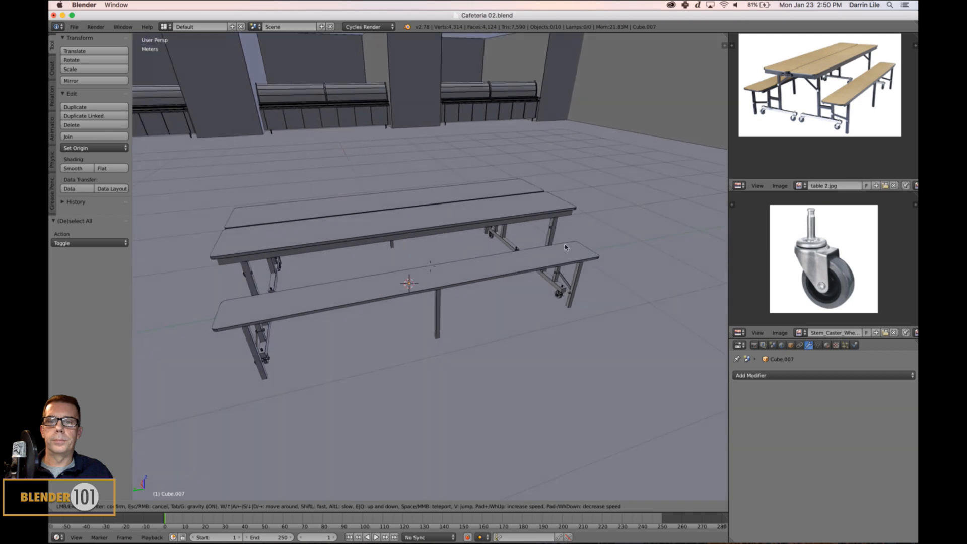
key("a")
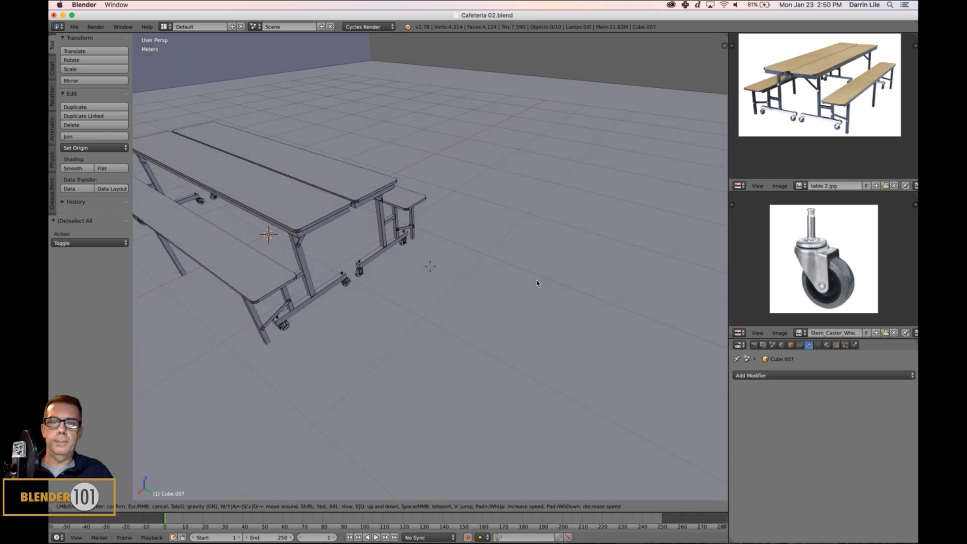
key("d")
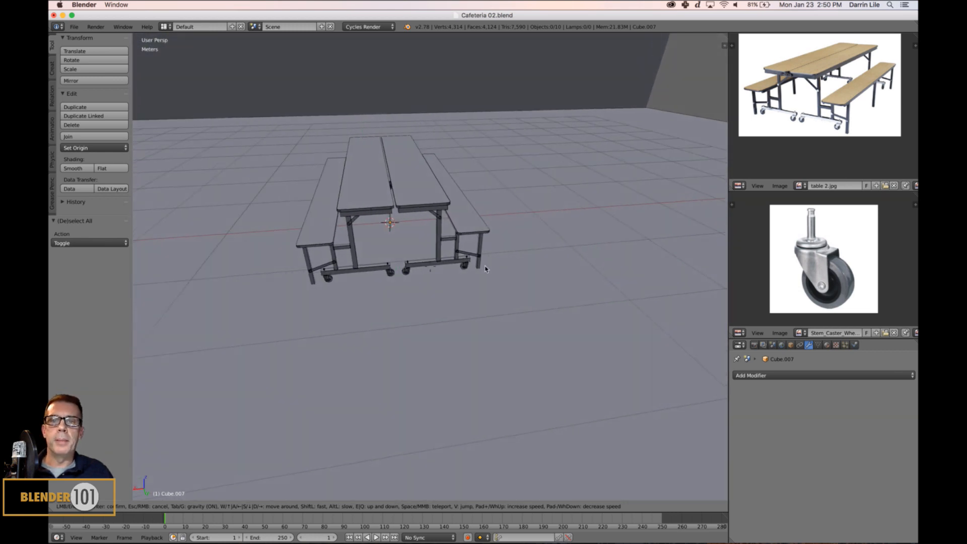
key("Escape")
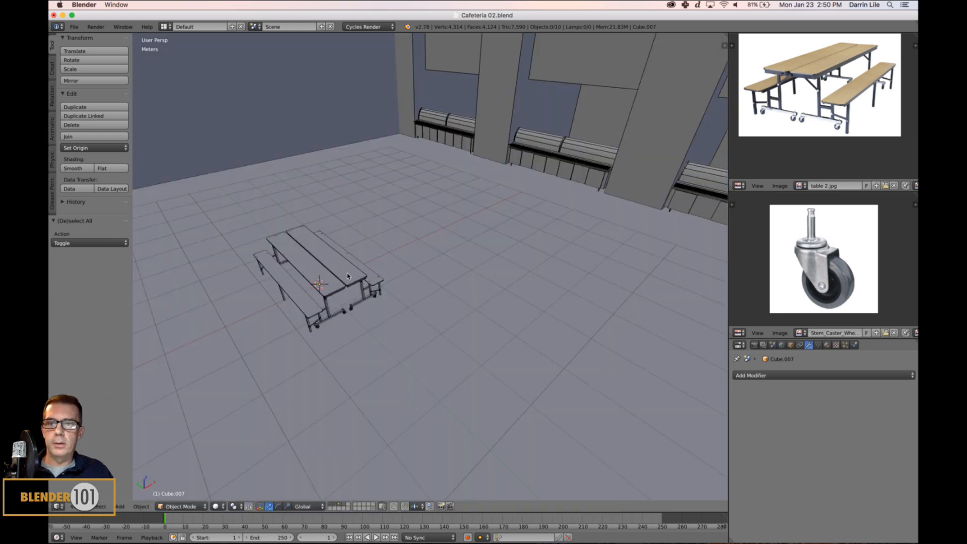
- Examine the tabletop from above and the gap between its two halves
key("KP_Decimal")
middle_click_drag(596, 282, 546, 285)
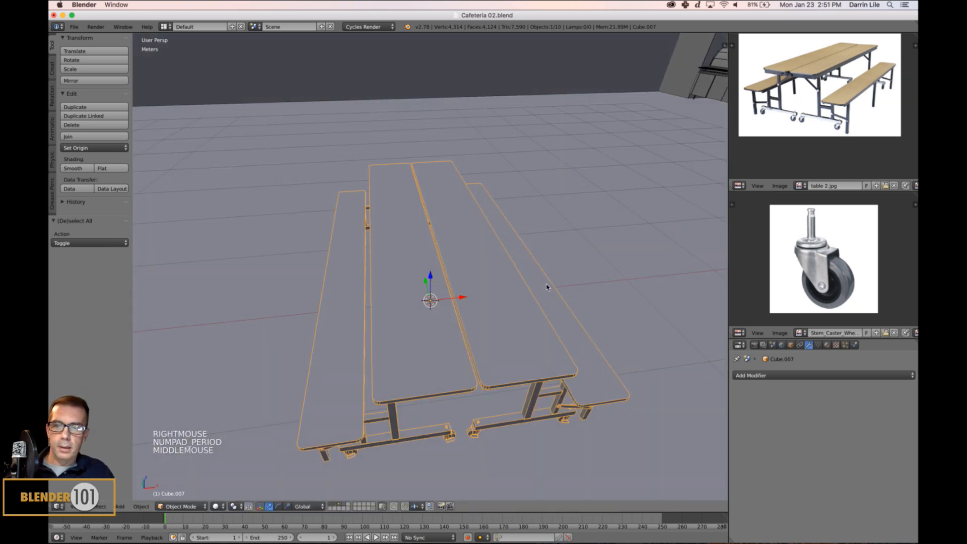
key("a")
scroll(487, 287, "up", 2)
middle_click_drag(473, 281, 403, 381)
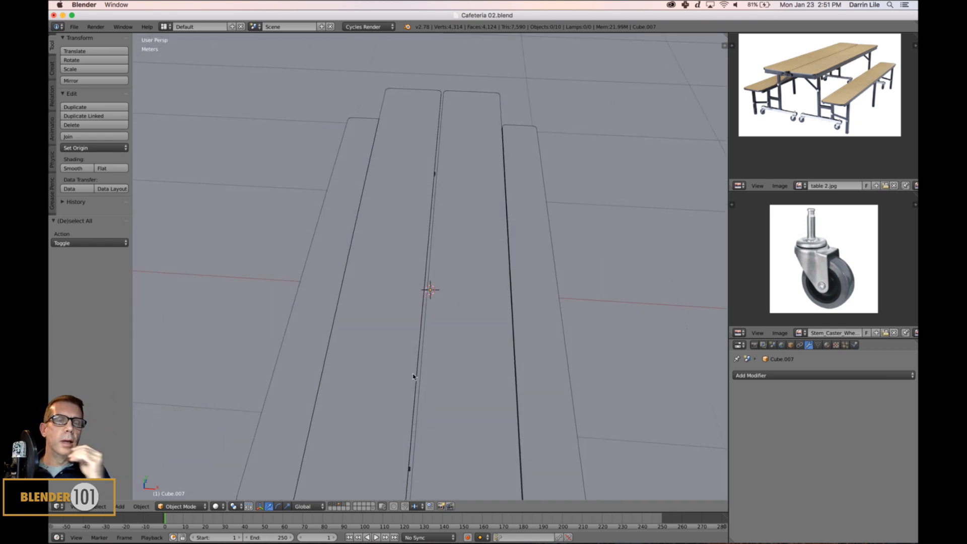
scroll(508, 338, "down", 3)
middle_click_drag(503, 339, 483, 309, "shift")
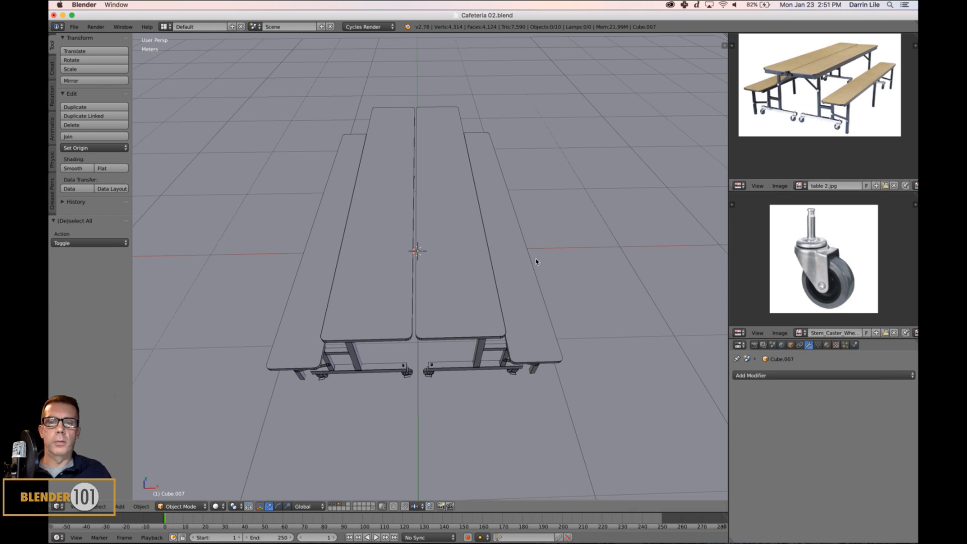
middle_click_drag(533, 258, 455, 250)
- Snap the 3D cursor to the middle of the two tabletop halves' top faces and return to Object Mode
right_click(471, 240)
key("Tab")
right_click(469, 204)
right_click(427, 188, "shift")
scroll(427, 187, "up", 3)
key("shift+s")
left_click(493, 239)
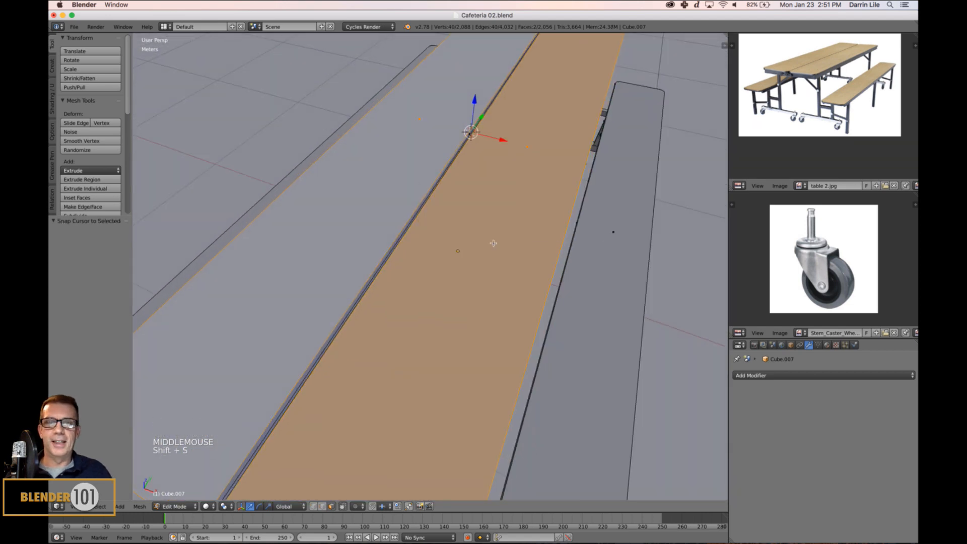
key("a")
key("Tab")
key("Tab")
scroll(492, 244, "down", 3)
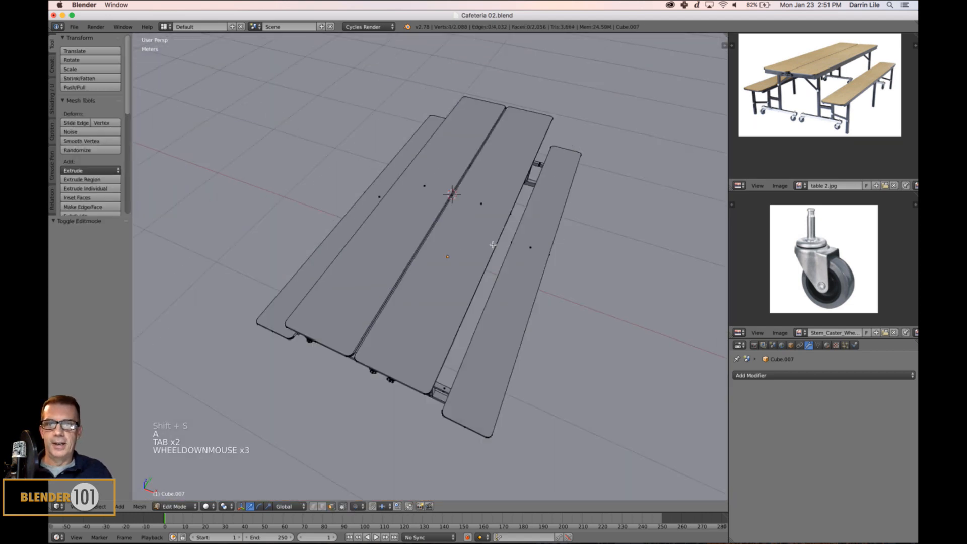
key("Tab")
- Deselect the table and add a cylinder with 10 vertices at the 3D cursor
middle_click_drag(541, 254, 583, 268)
key("a")
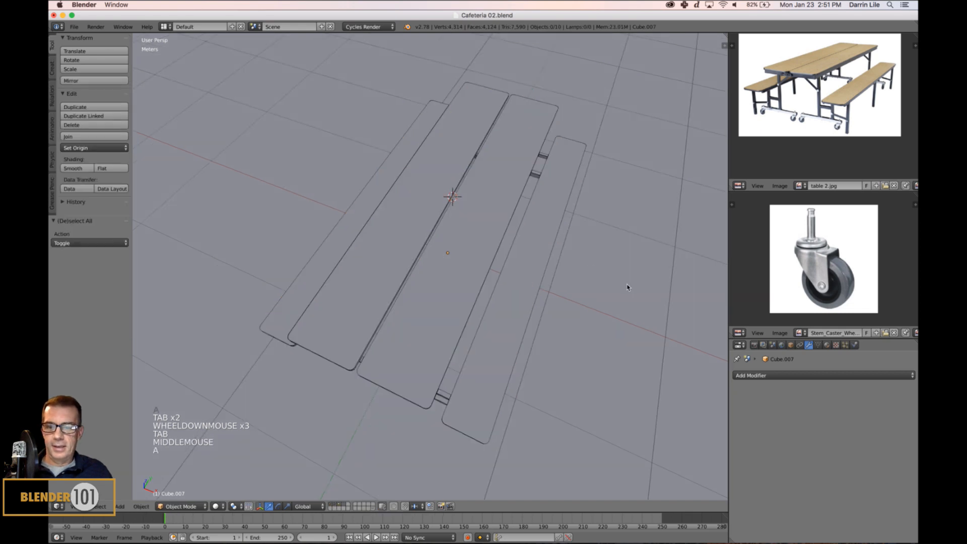
key("shift+a")
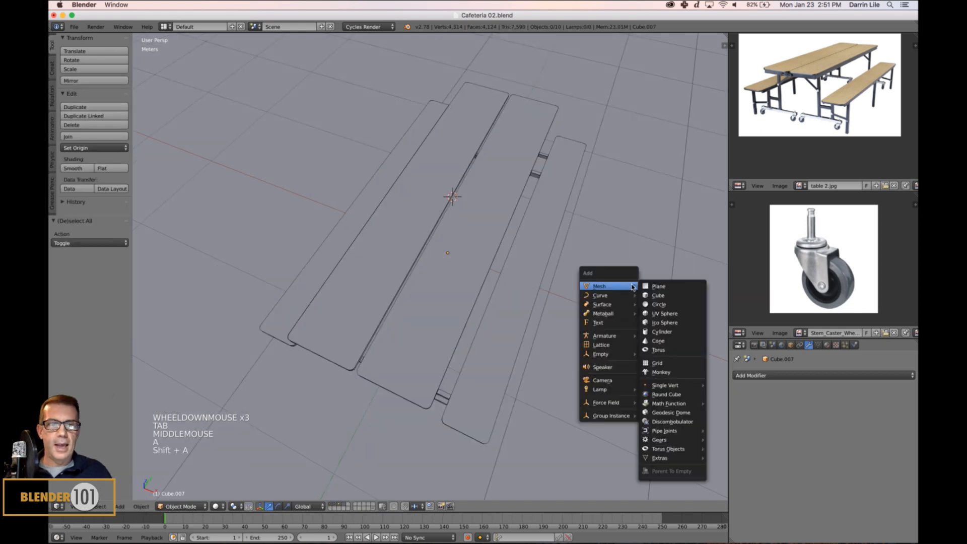
left_click(662, 331)
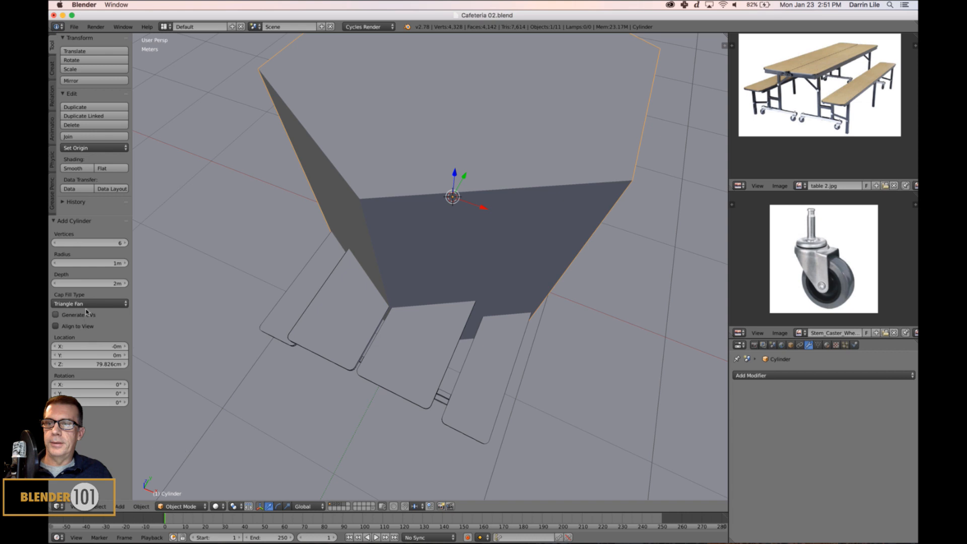
left_click(89, 243)
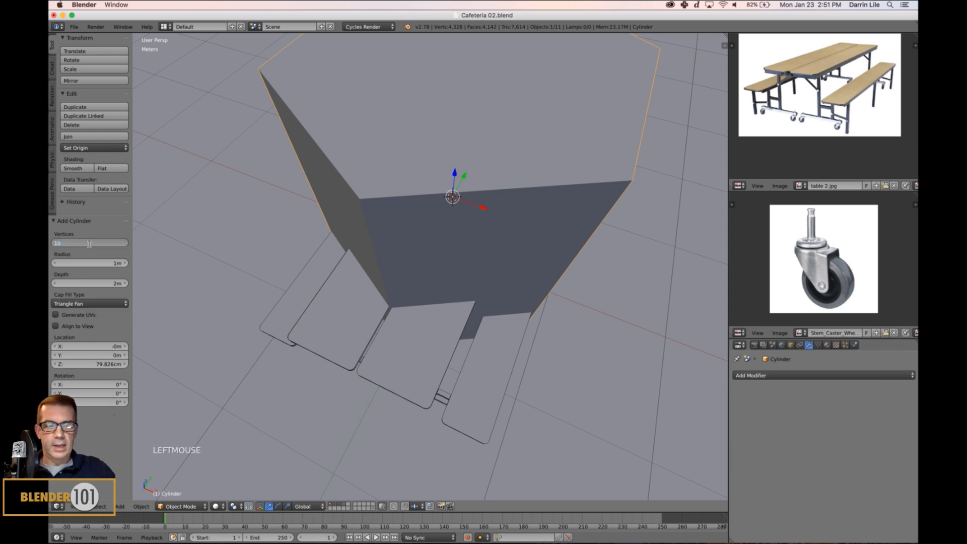
- Rotate the cylinder 90° about the X axis and scale it down uniformly to about 0.042
scroll(495, 268, "down", 6)
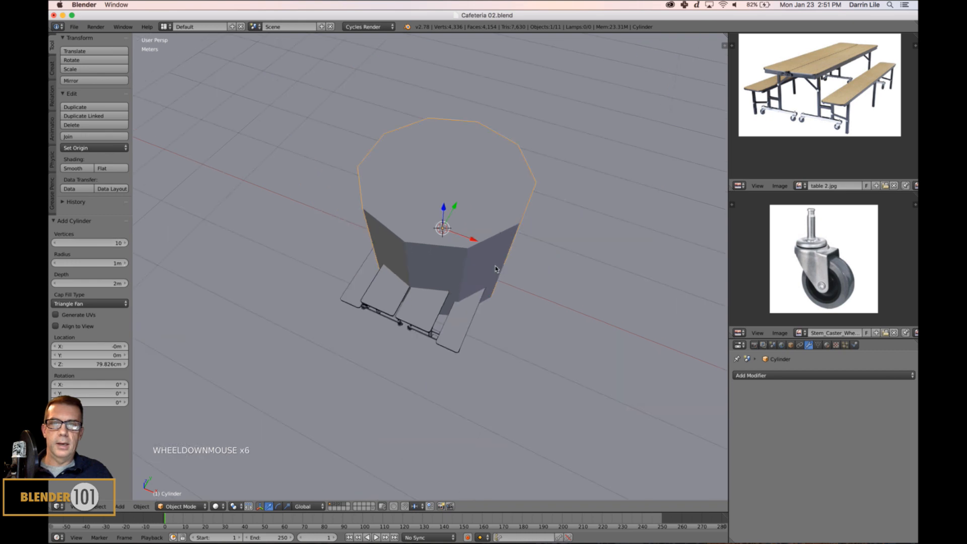
mouse_move(501, 289)
middle_mouse_down()
mouse_move(519, 299)
mouse_move(488, 287)
middle_mouse_up()
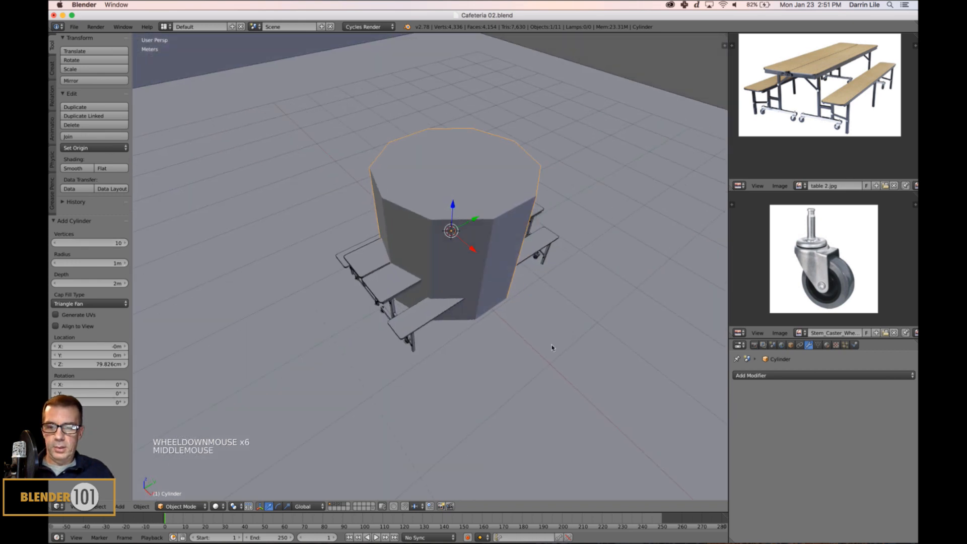
type("rx90")
key("Return")
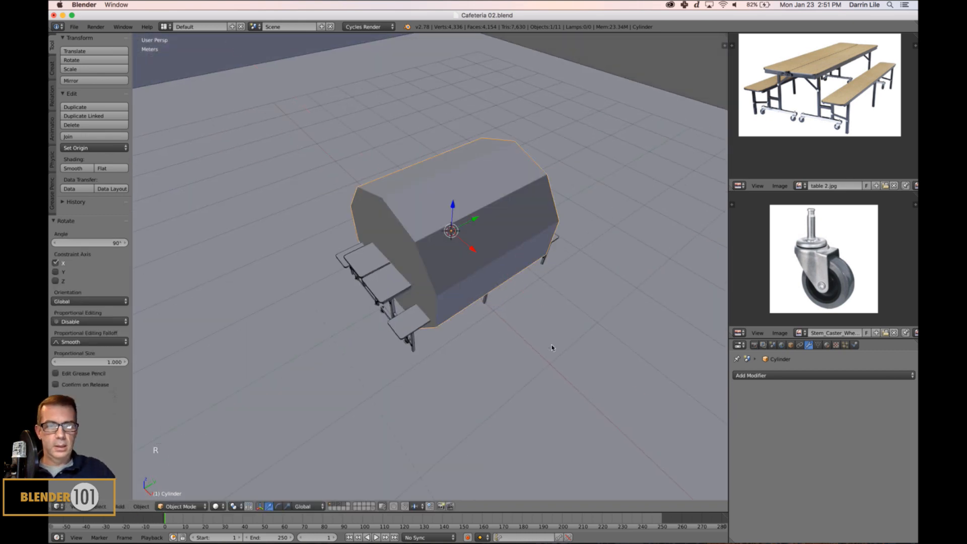
key("s")
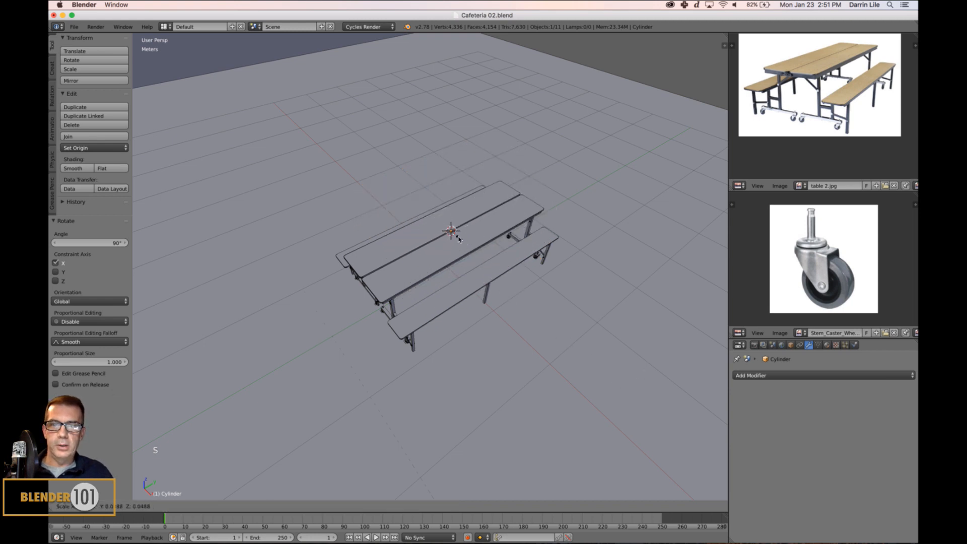
left_click(458, 239)
- Scale the cylinder down uniformly by a further factor of about 0.207 so it fits the gap between the tabletop halves
key("KP_Decimal")
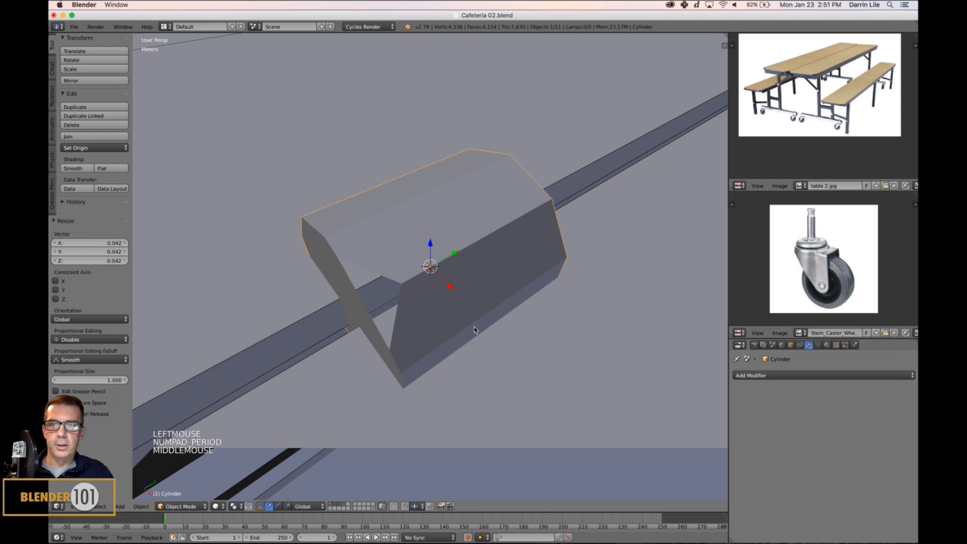
middle_click_drag(476, 330, 489, 321)
scroll(490, 321, "down", 4)
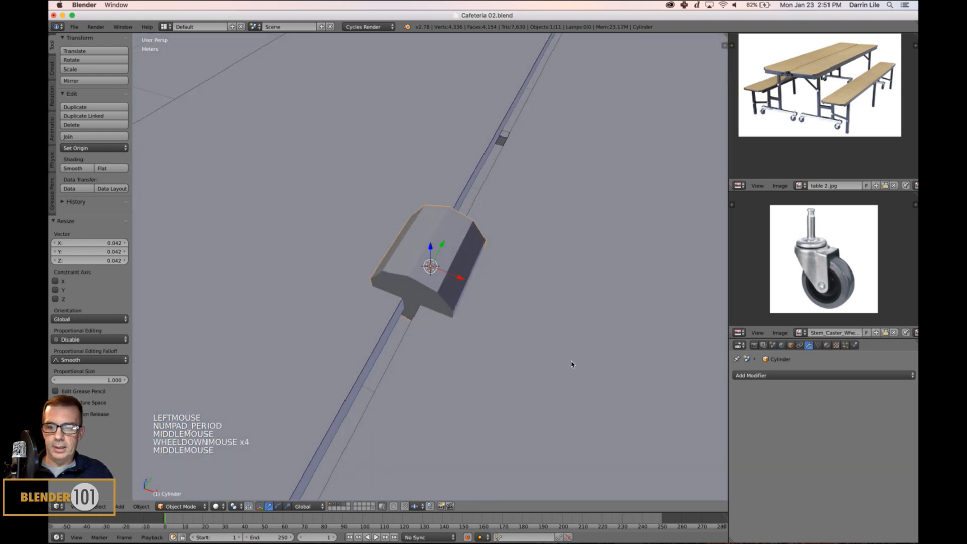
key("s")
key("s")
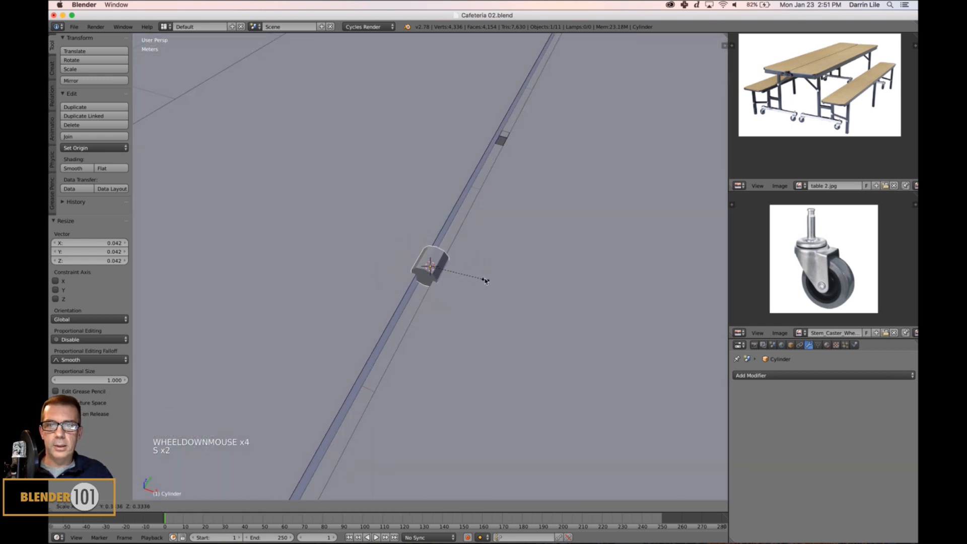
left_click(466, 271)
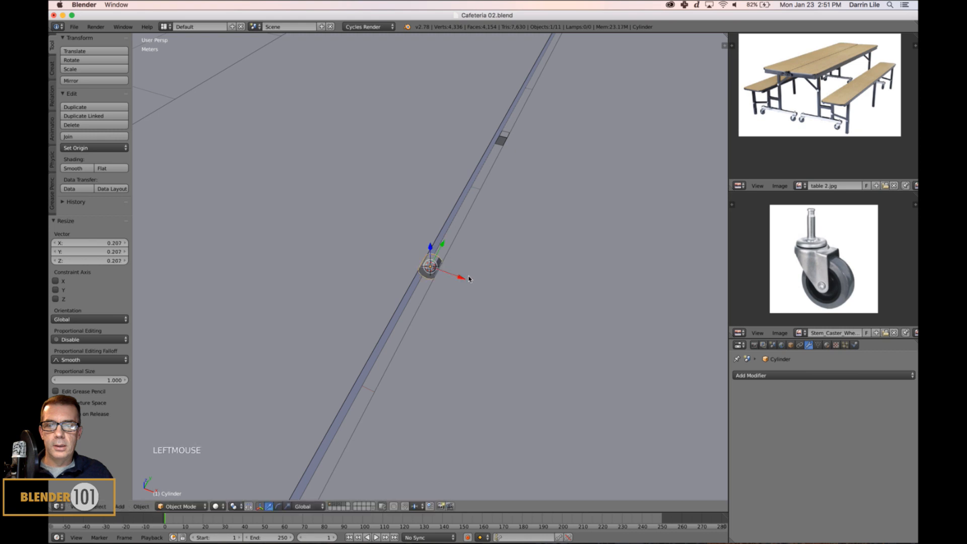
- Stretch the cylinder along the Y axis by a factor of about 9.54, following the gap
middle_click_drag(460, 276, 513, 288)
key("s")
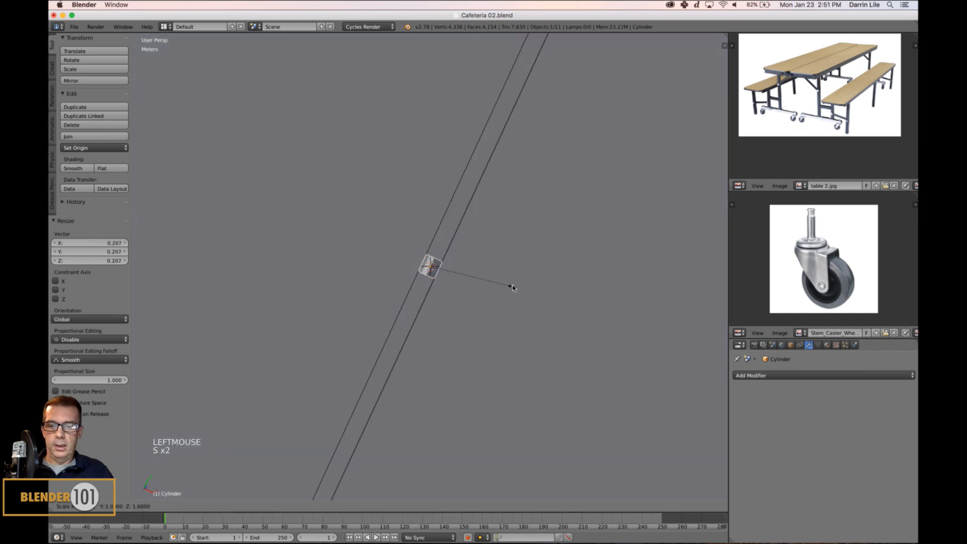
key("y")
left_click(455, 252)
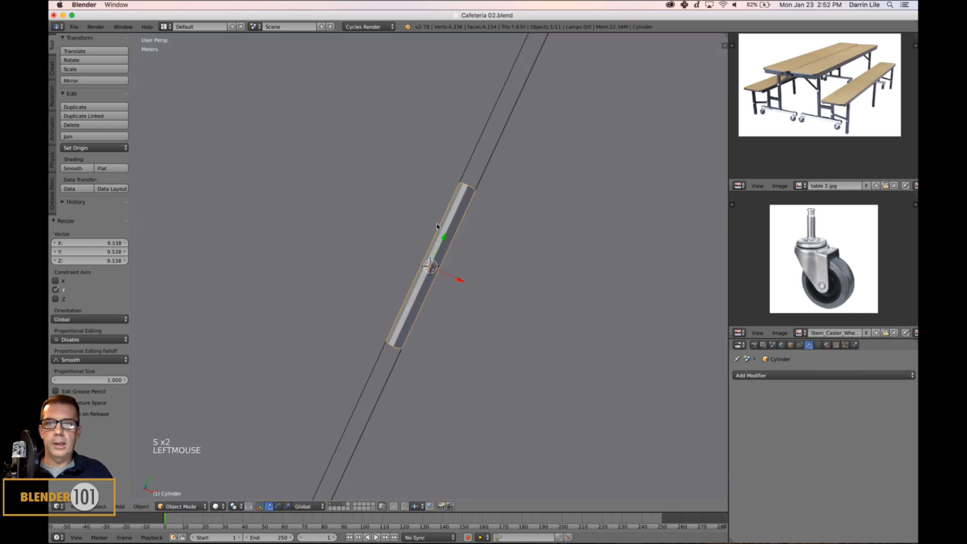
- Lengthen the cylinder along Y by a factor of about 1.41, working in a wireframe orthographic top view
scroll(443, 252, "down", 11)
mouse_move(443, 251)
middle_mouse_down()
mouse_move(429, 245)
mouse_move(448, 252)
middle_mouse_up()
key("KP_7")
key("KP_5")
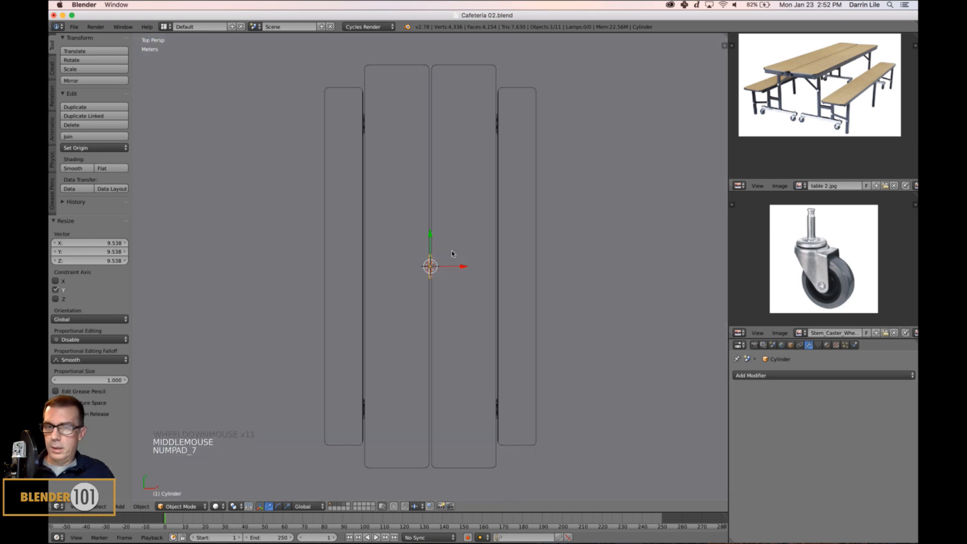
key("z")
mouse_move(454, 242)
middle_mouse_down("shift")
mouse_move(443, 224)
mouse_move(468, 249)
middle_mouse_up("shift")
key("s")
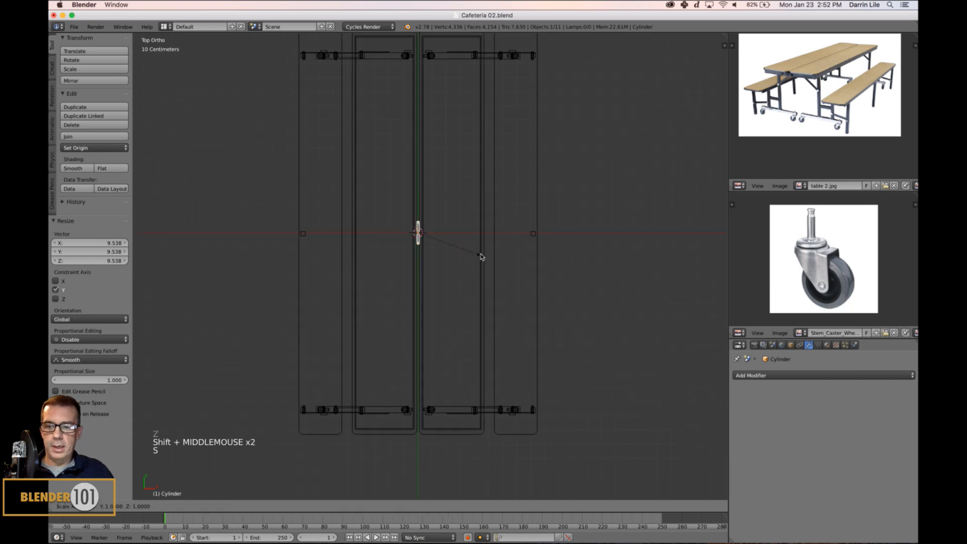
left_click(496, 288)
middle_click_drag(485, 272, 490, 284, "shift")
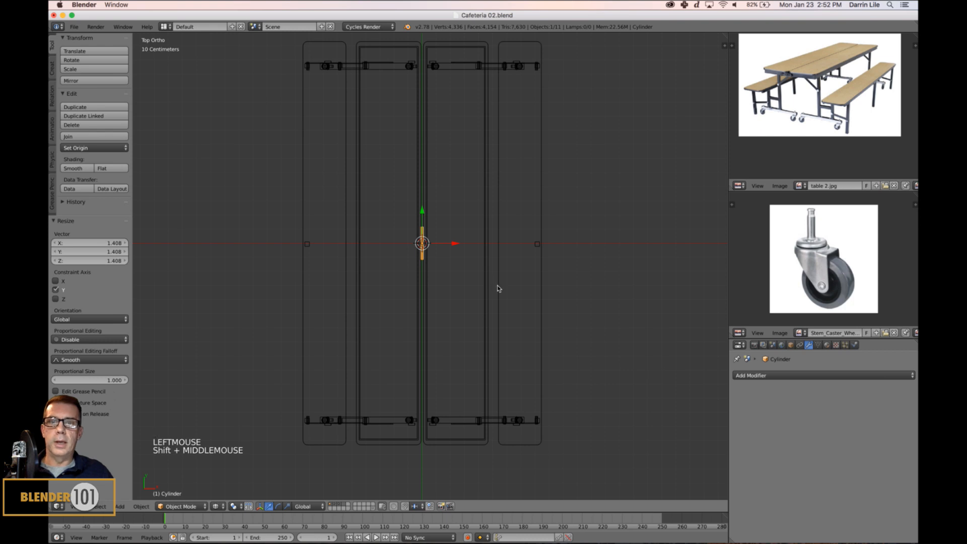
middle_click_drag(499, 296, 507, 304, "shift")
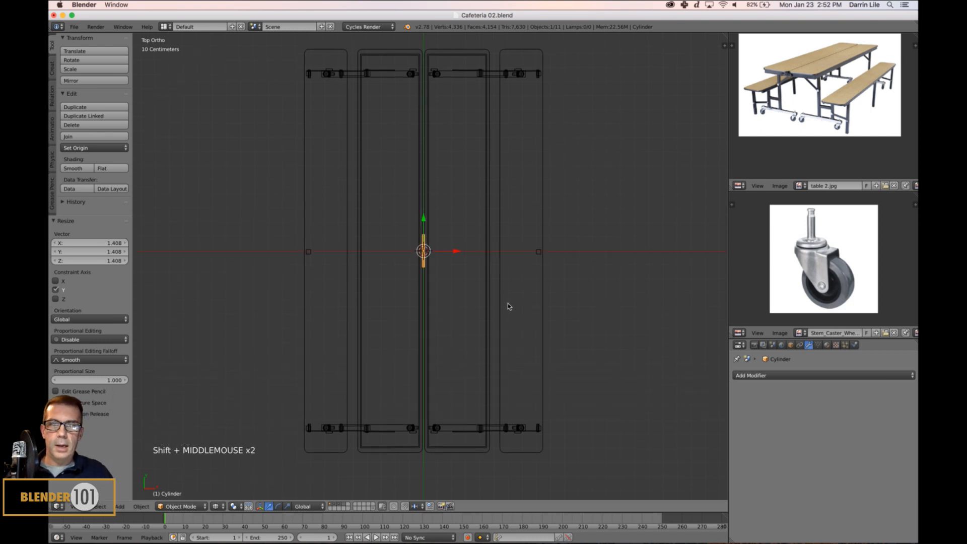
- Duplicate the cylinder and move the copy about 96.6 cm along the positive Y axis
key("shift+d")
key("y")
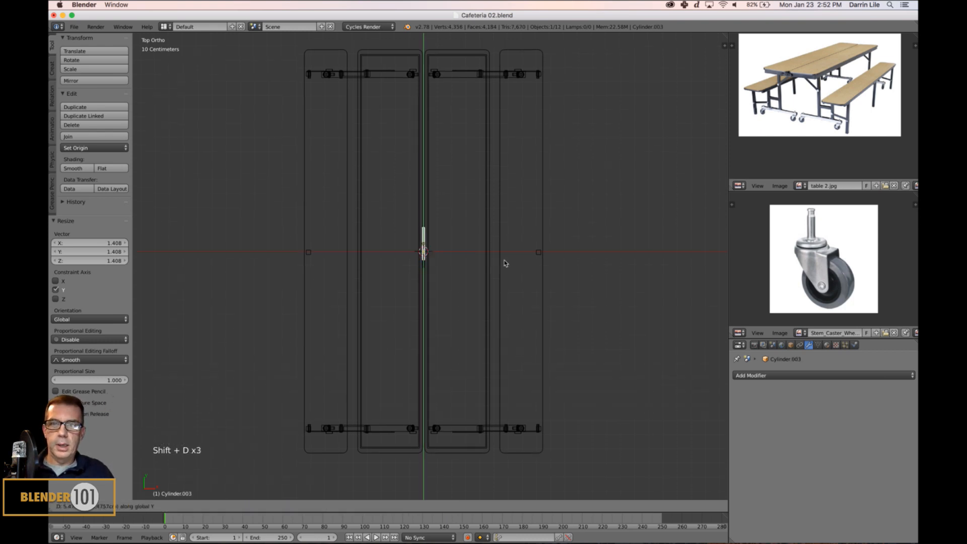
left_click(505, 173)
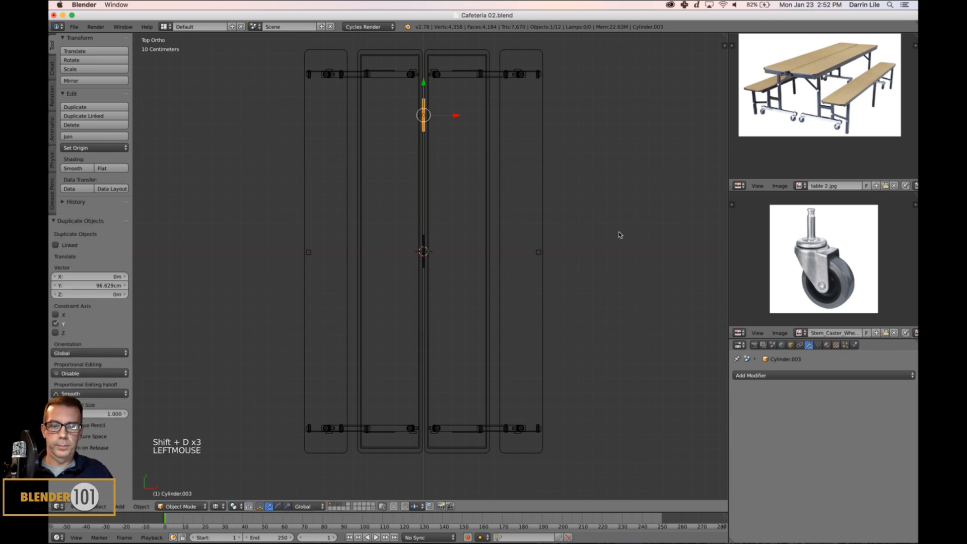
- Duplicate the offset cylinder in place and set the new copy's Y location to -96.62948 cm
key("n")
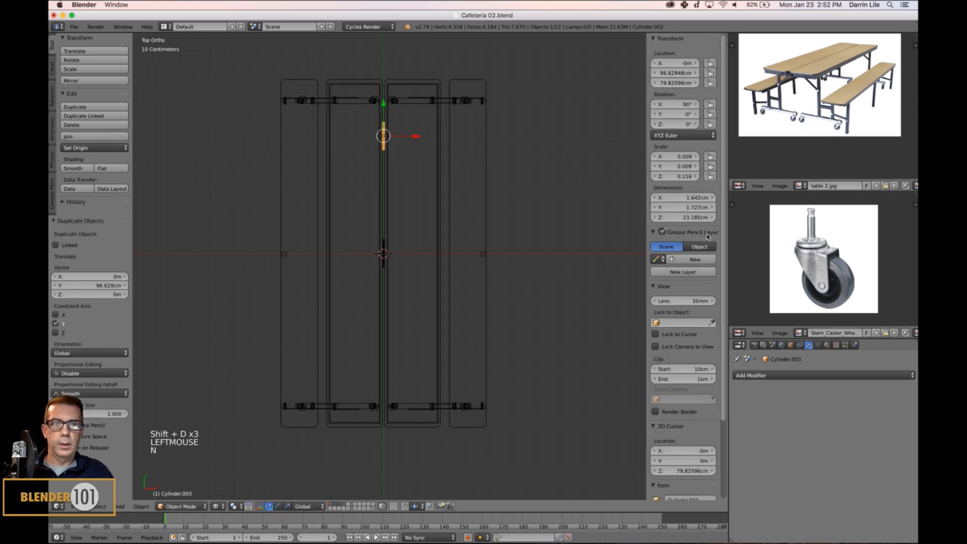
right_click(384, 258)
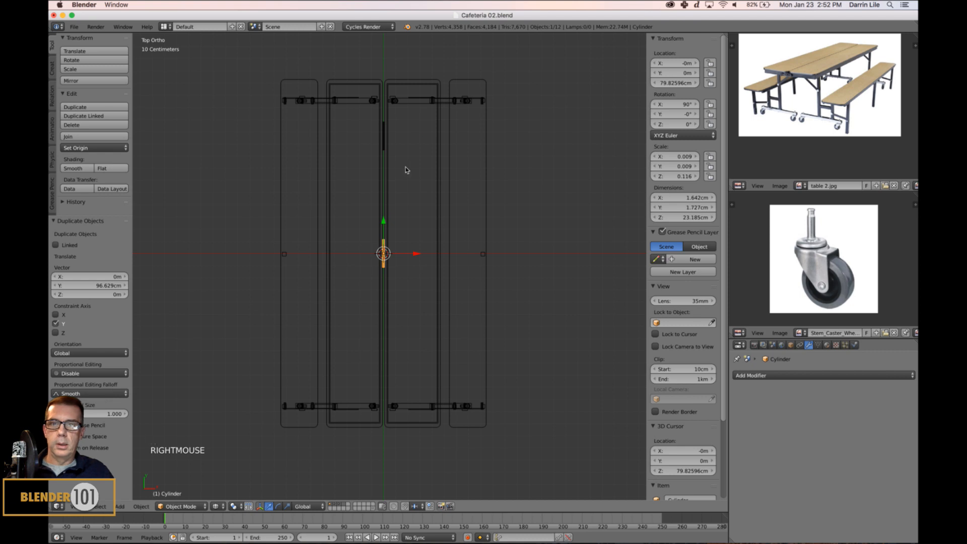
right_click(383, 148)
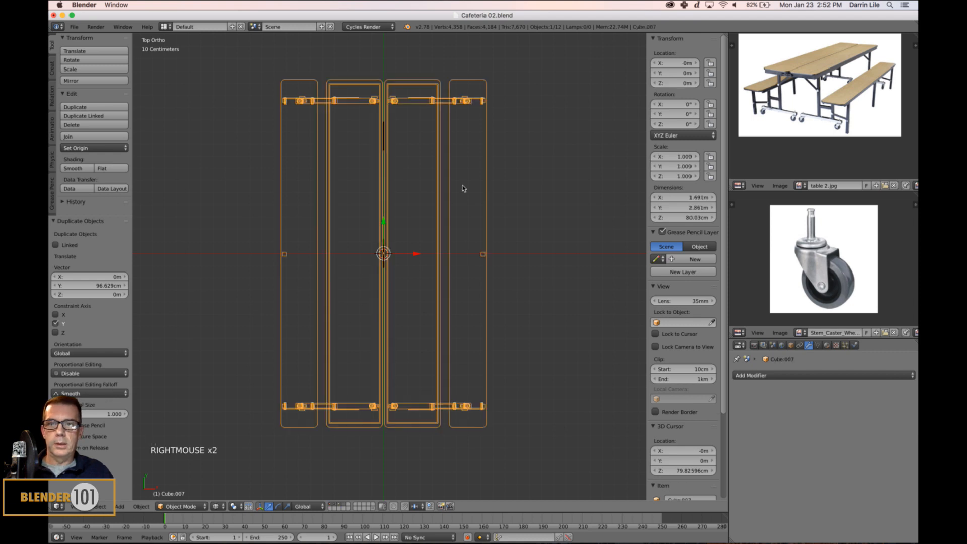
right_click(385, 144)
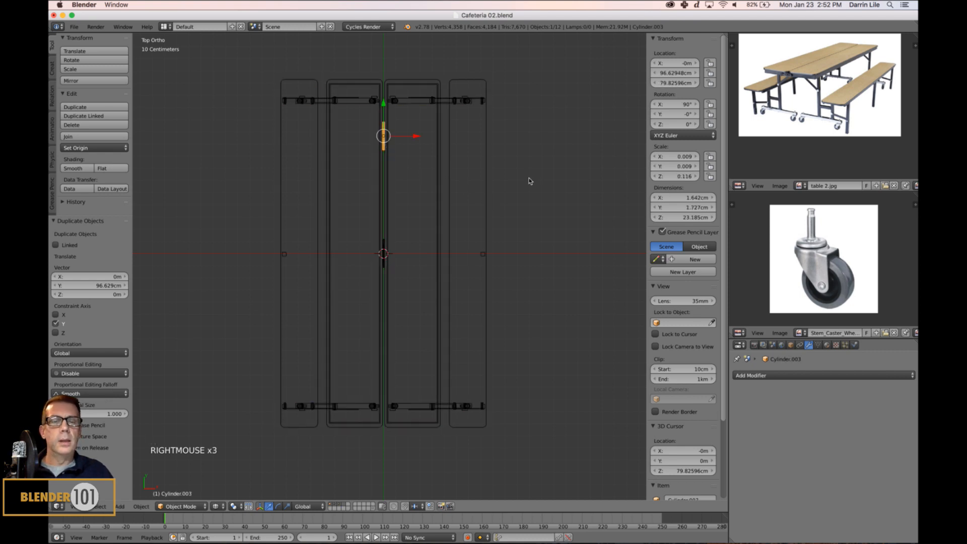
key("shift+d")
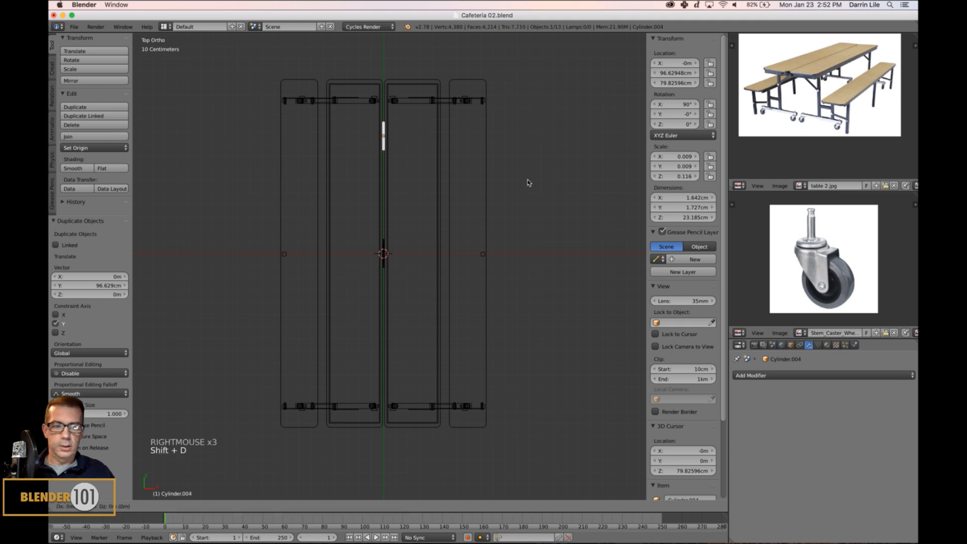
key("Escape")
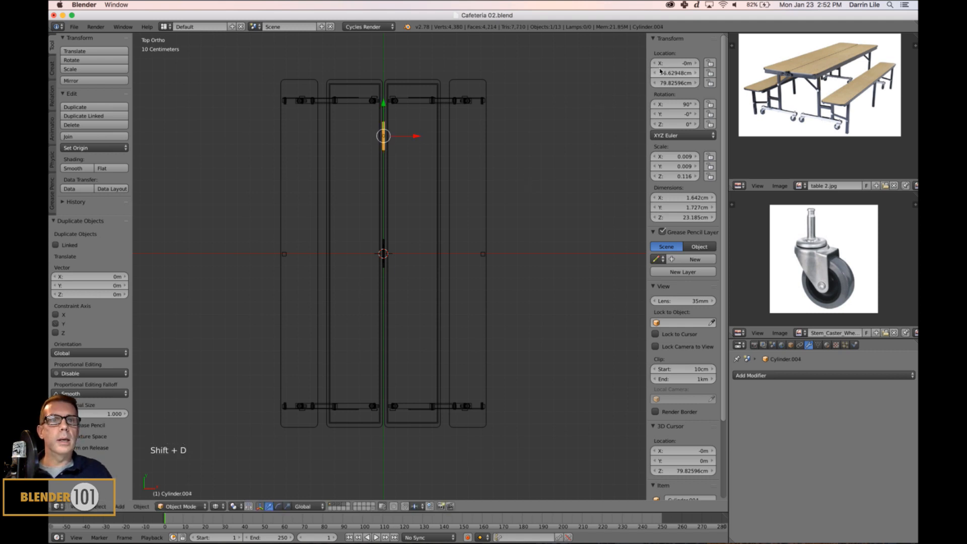
left_click_drag(647, 90, 627, 89)
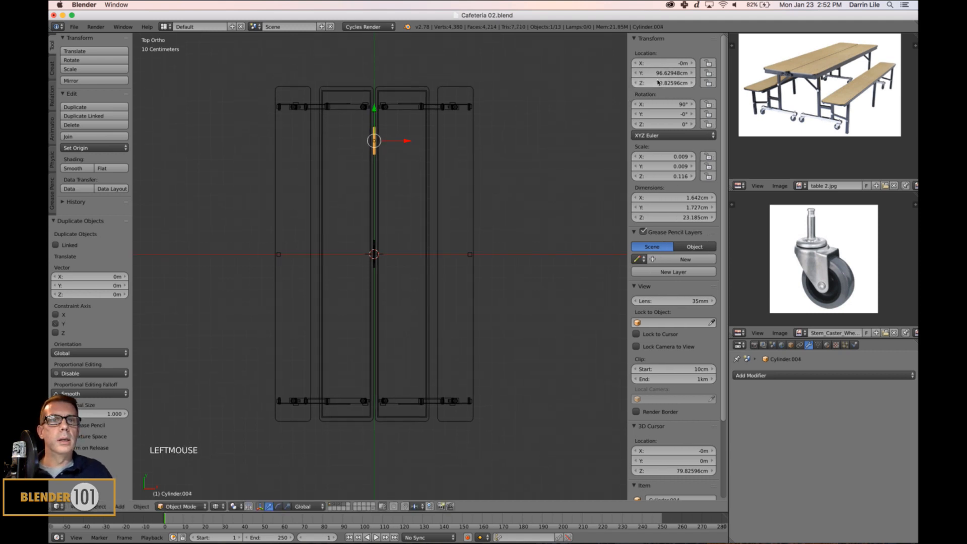
double_click(659, 76)
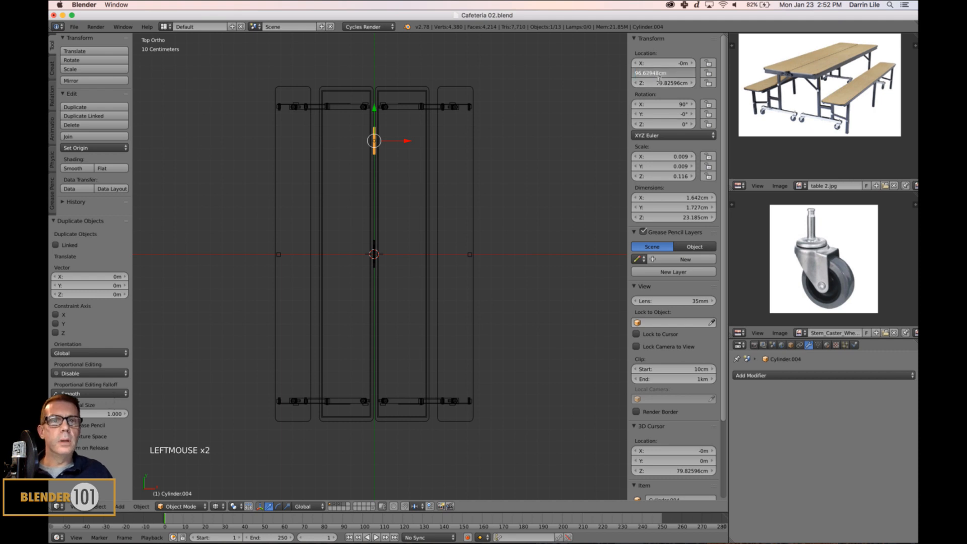
key("Return")
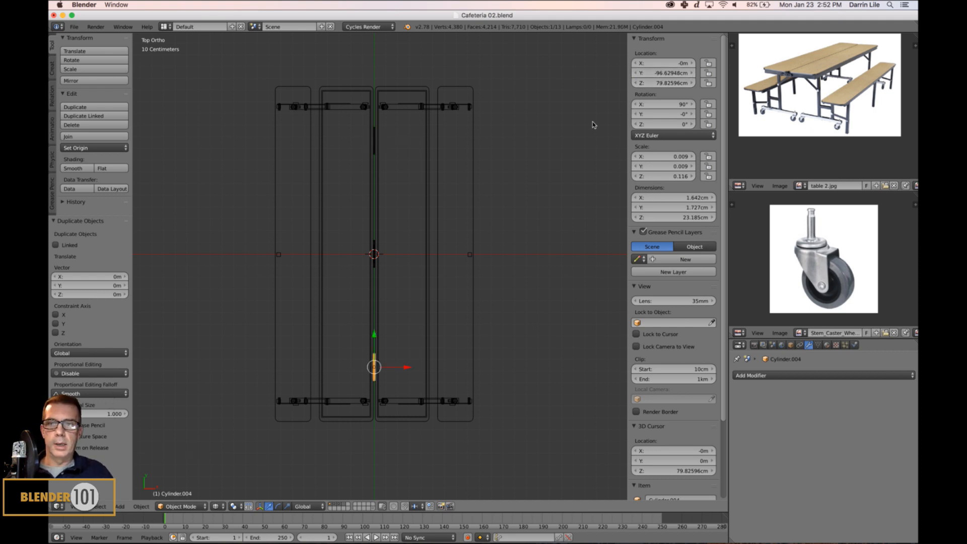
key("n")
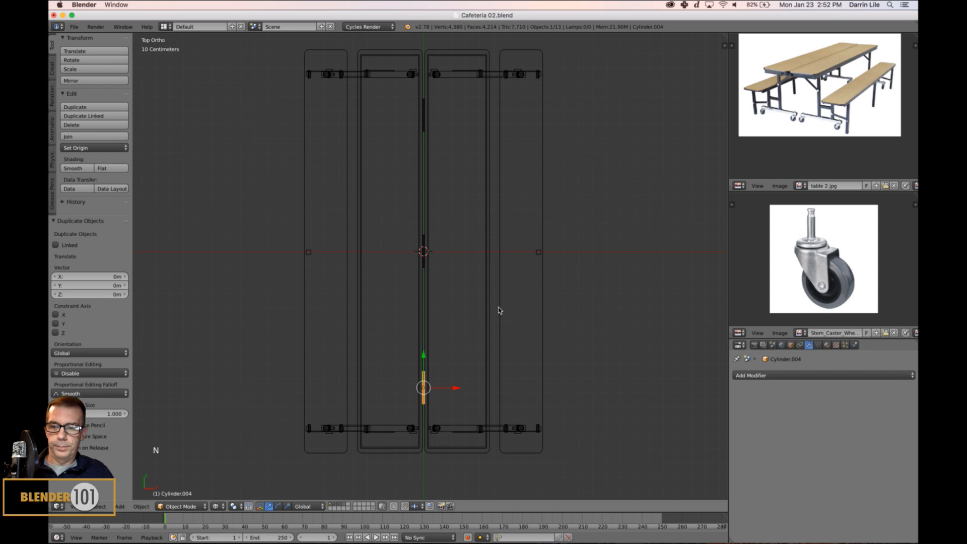
- Reset the 3D cursor to the world origin and examine the three cylinders in the tabletop gap in solid perspective view
key("z")
key("a")
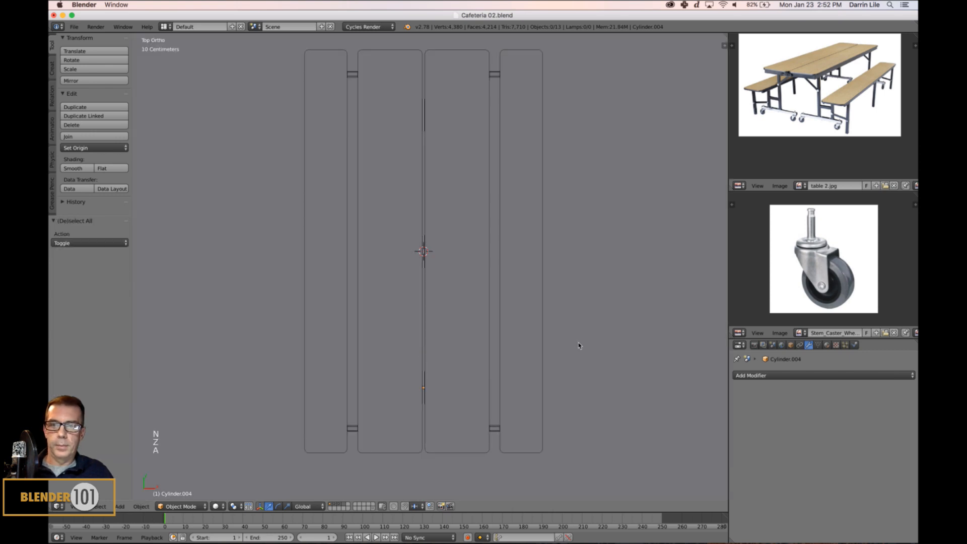
middle_click_drag(576, 345, 579, 324)
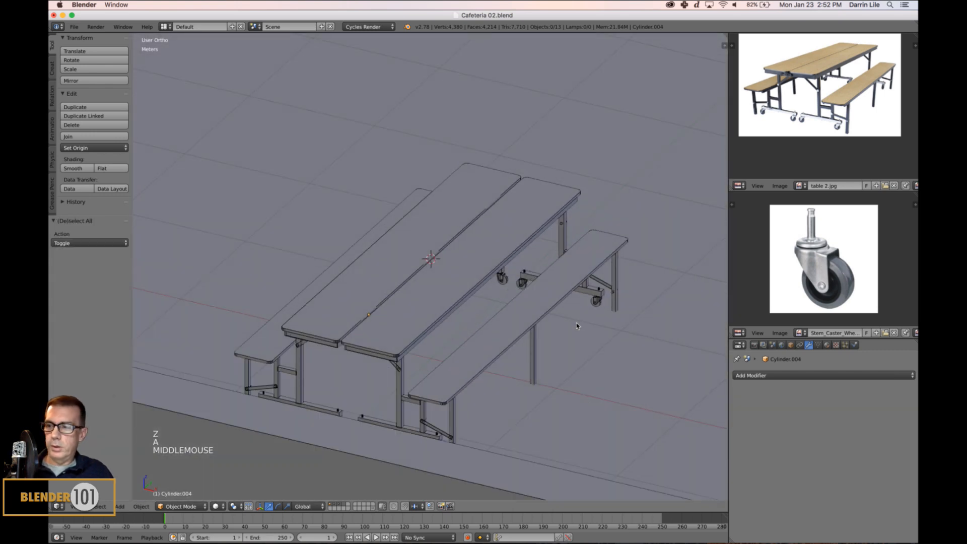
key("KP_5")
scroll(533, 327, "down", 3)
middle_click_drag(501, 330, 514, 366)
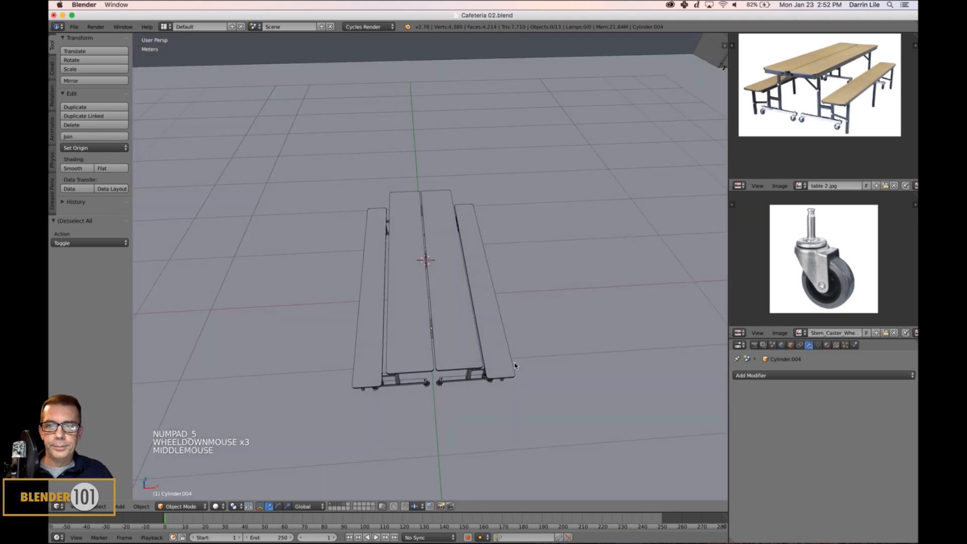
key("shift+c")
scroll(512, 319, "up", 10)
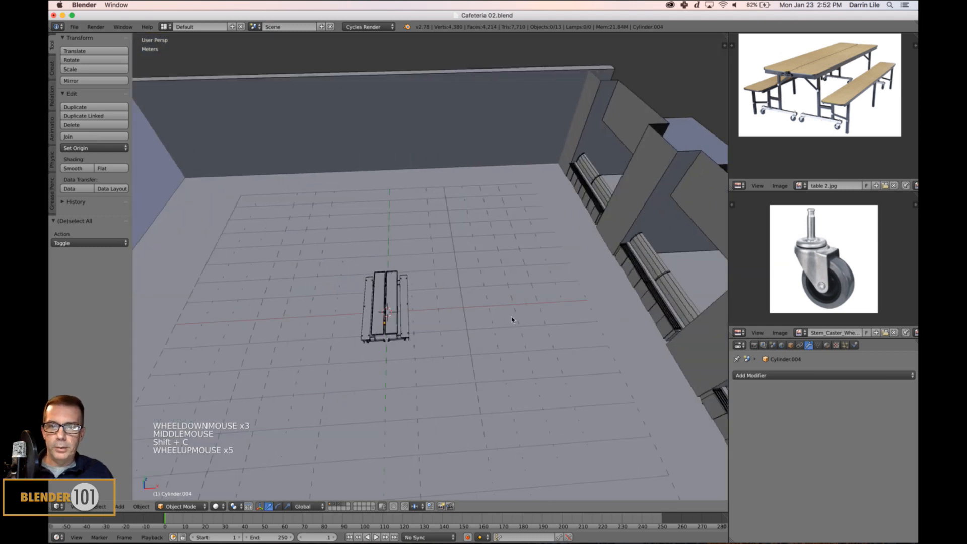
middle_click_drag(386, 371, 434, 325, "shift")
scroll(356, 373, "up", 5)
scroll(406, 334, "up", 3)
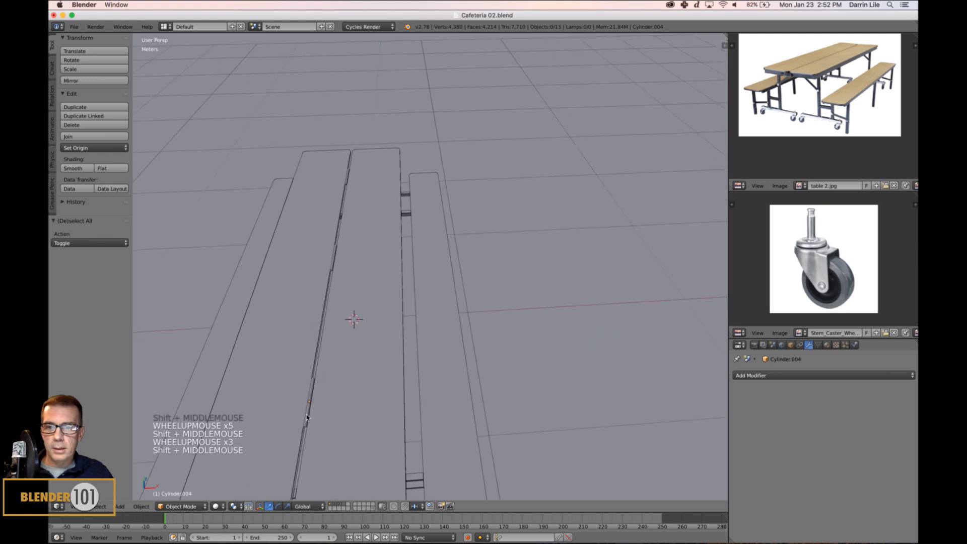
- Join the three hinge cylinders in the tabletop gap to the table and benches as one object
middle_click_drag(550, 397, 524, 395)
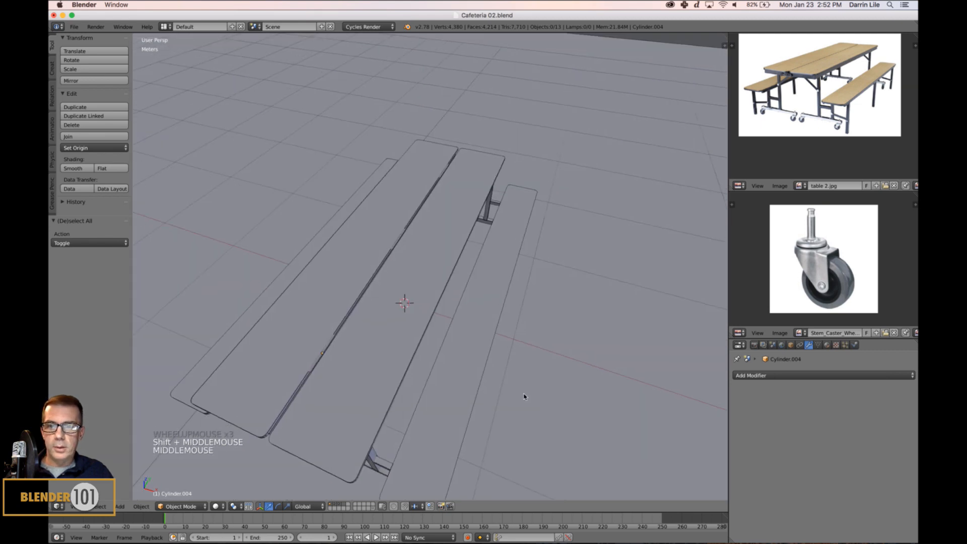
right_click(326, 351)
right_click(401, 238, "shift")
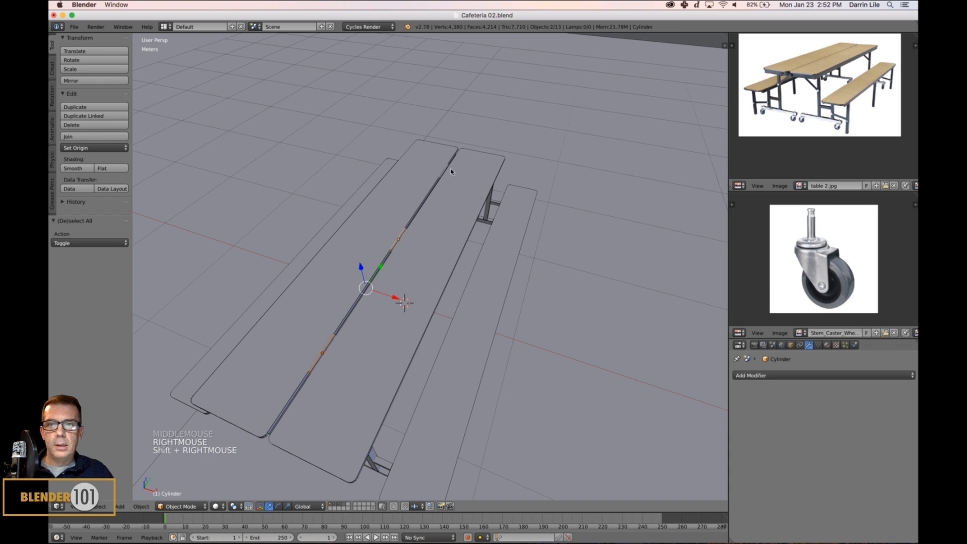
right_click(443, 174, "shift")
right_click(449, 242, "shift")
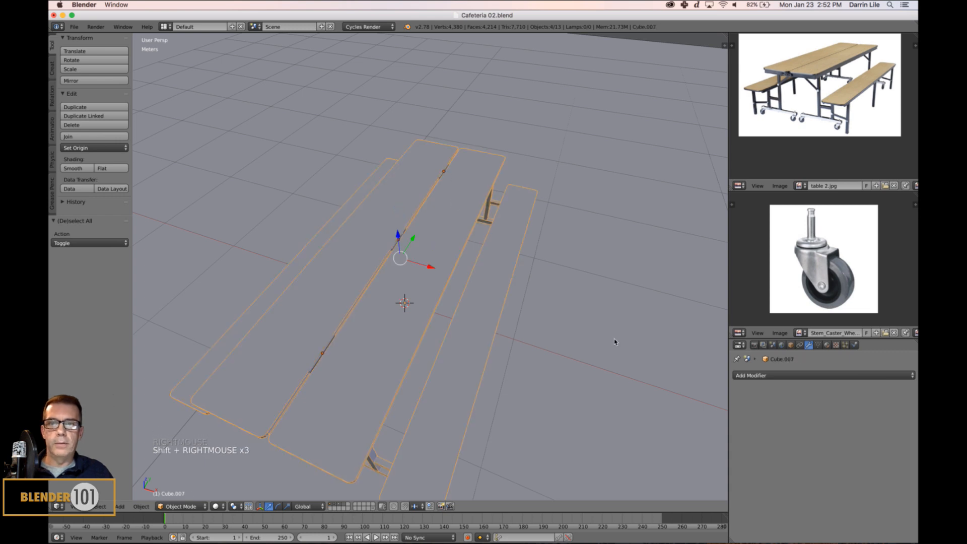
key("ctrl+j")
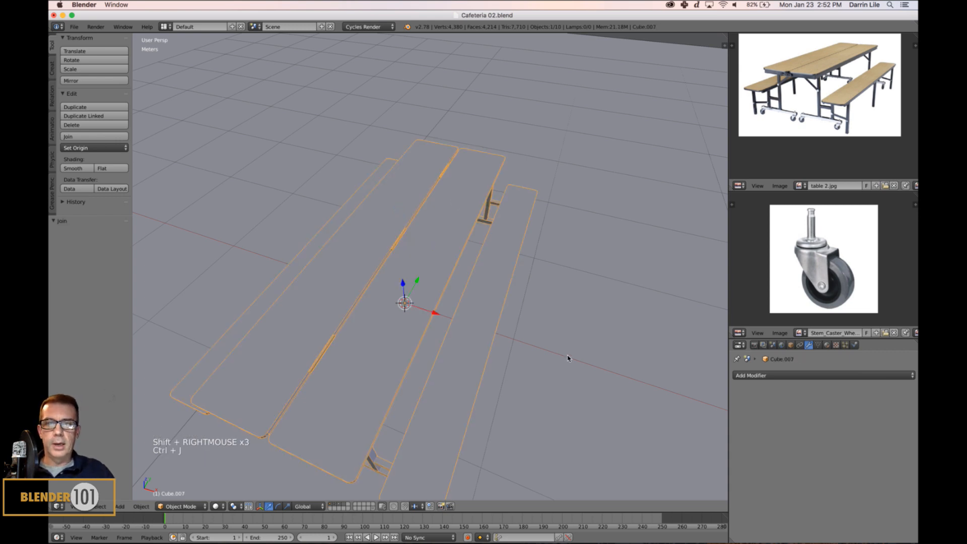
key("a")
- Select the joined table and examine its size relative to the surrounding cafeteria room
middle_click_drag(520, 394, 503, 371)
scroll(503, 373, "down", 4)
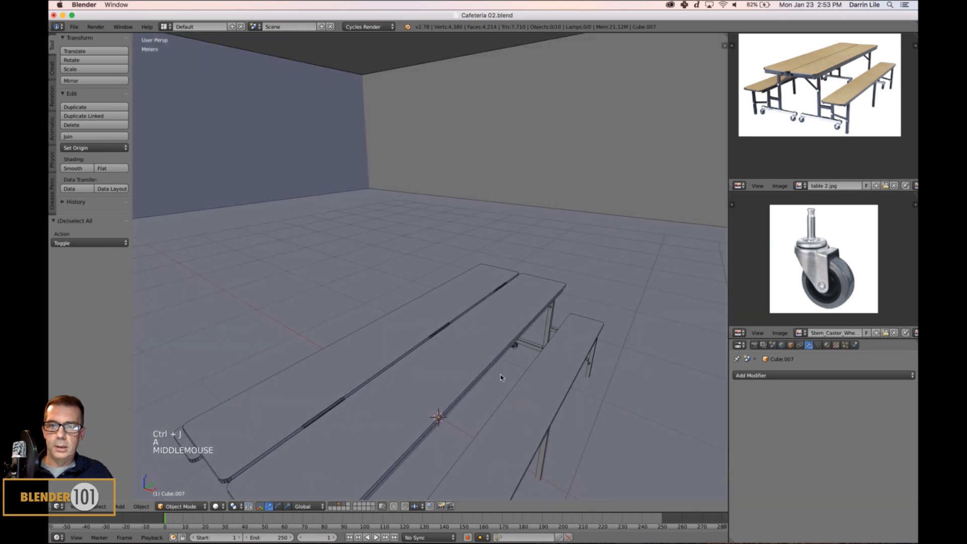
right_click(481, 370)
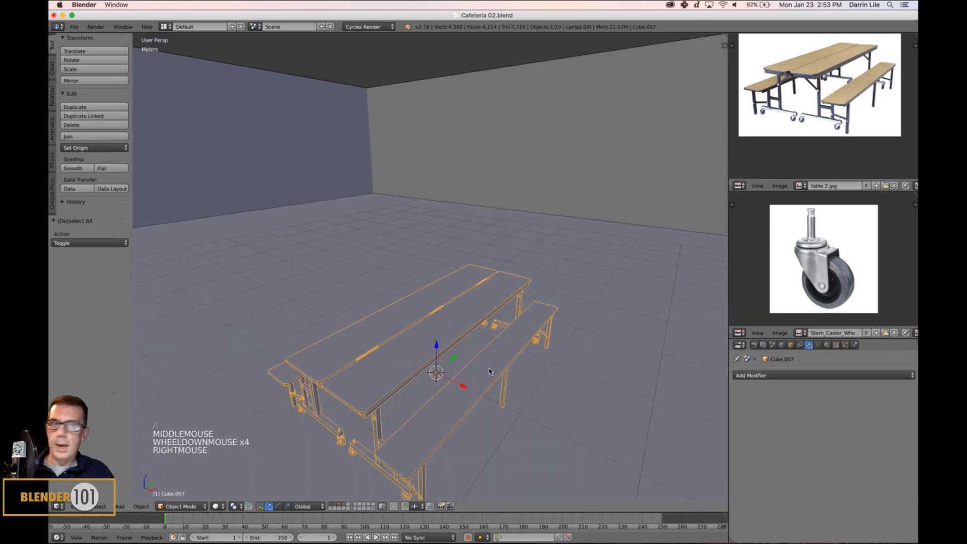
key("KP_Decimal")
scroll(504, 363, "down", 4)
key("s")
key("s")
middle_click(555, 346)
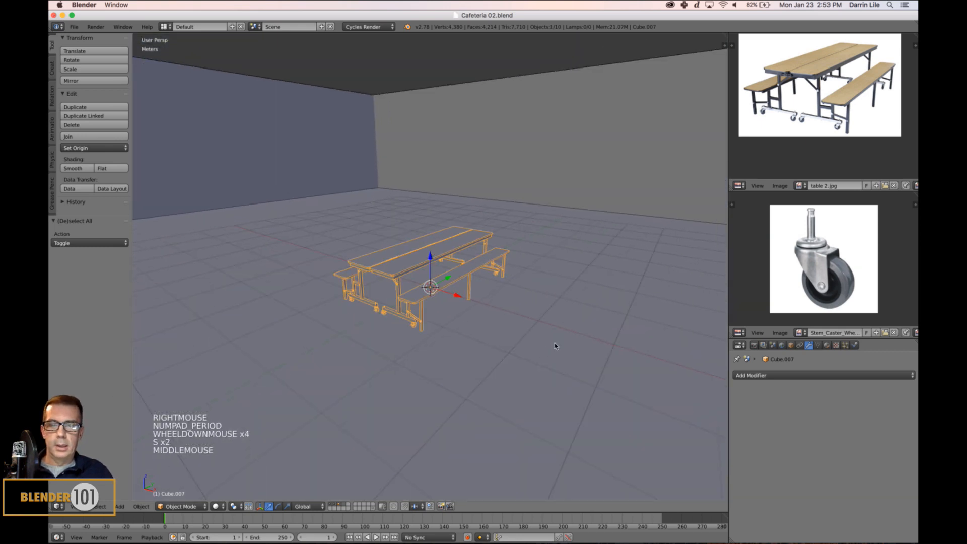
middle_click_drag(555, 346, 404, 339)
scroll(528, 365, "down", 4)
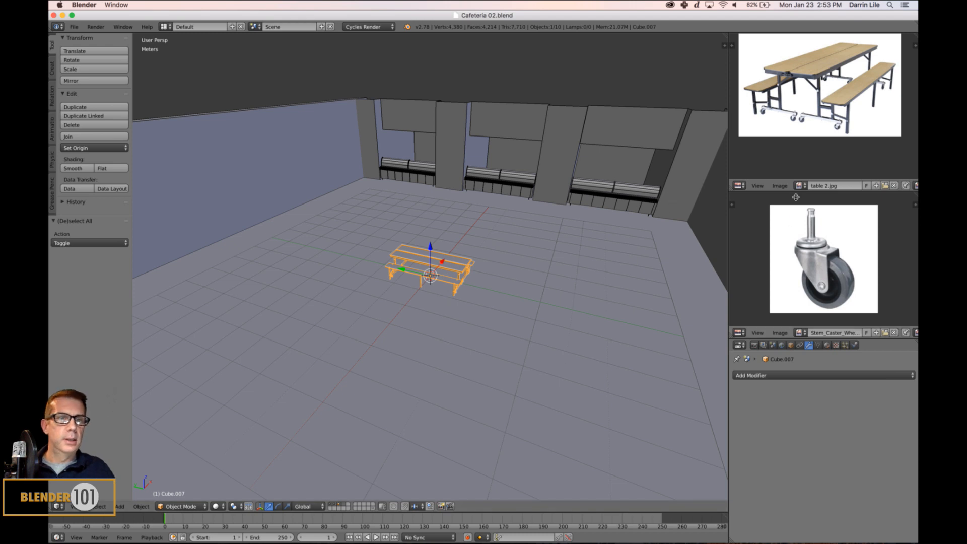
- Replace the table reference picture with High-School-Cafeteria.jpg from the Cafeteria reference images folder
left_click(779, 186)
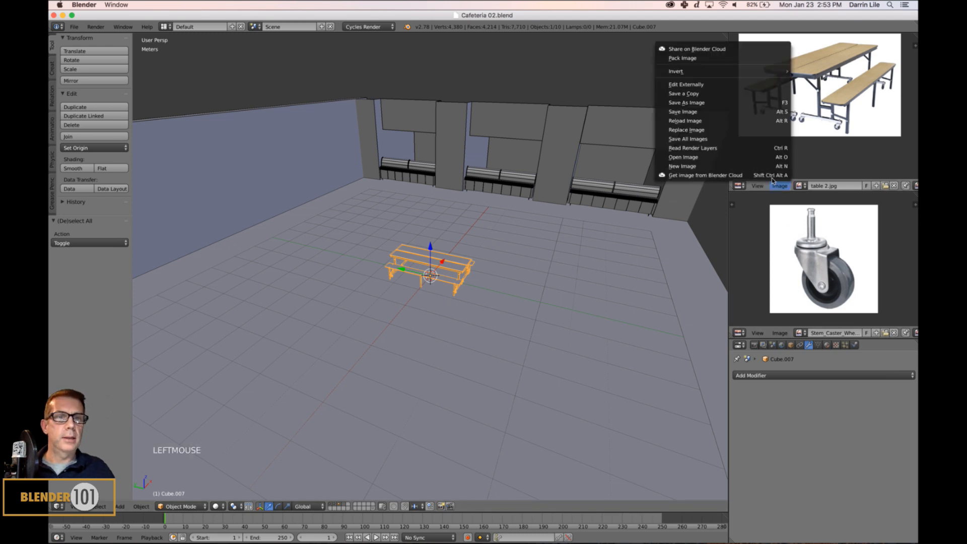
left_click(699, 157)
left_click(202, 39)
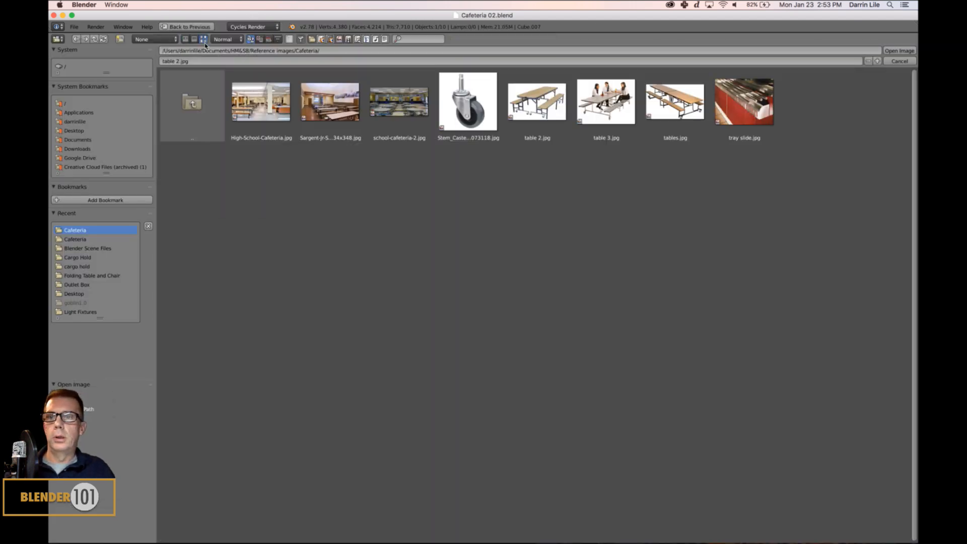
left_click(261, 103)
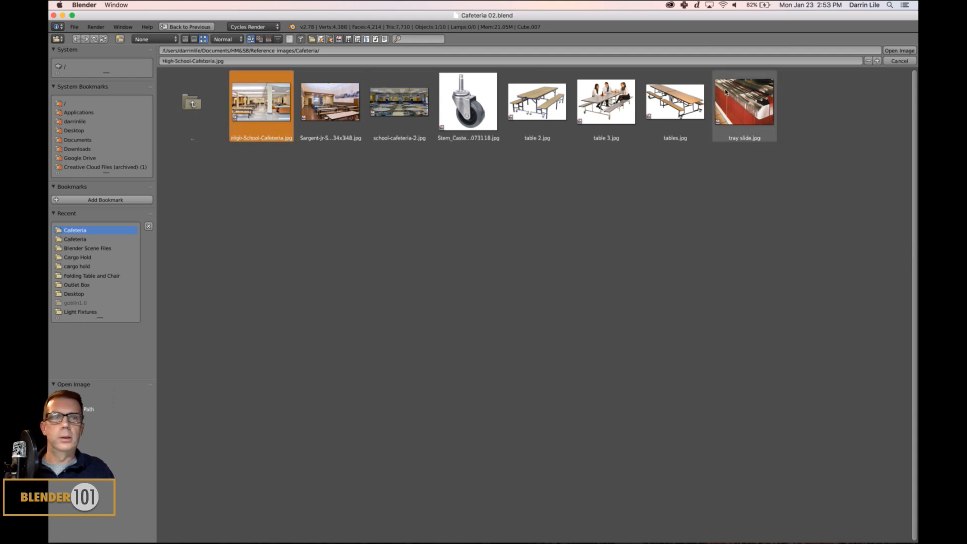
left_click(899, 51)
mouse_move(818, 135)
middle_mouse_down()
mouse_move(849, 132)
mouse_move(744, 137)
mouse_move(826, 135)
middle_mouse_up()
scroll(568, 222, "down", 1)
scroll(567, 222, "down", 1)
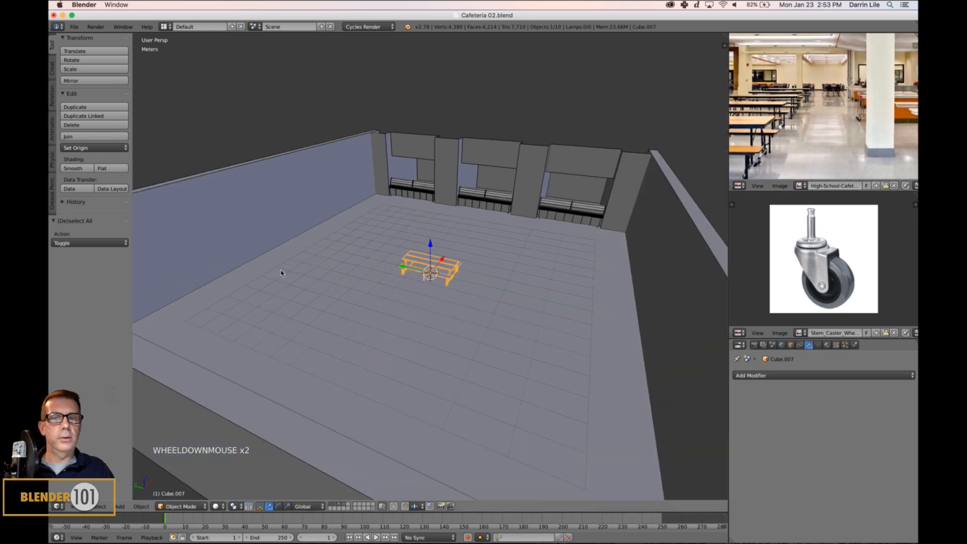
- Move the table across the floor about 2.5 m in X and 4 m in Y, keeping its height locked
middle_click_drag(560, 260, 556, 274)
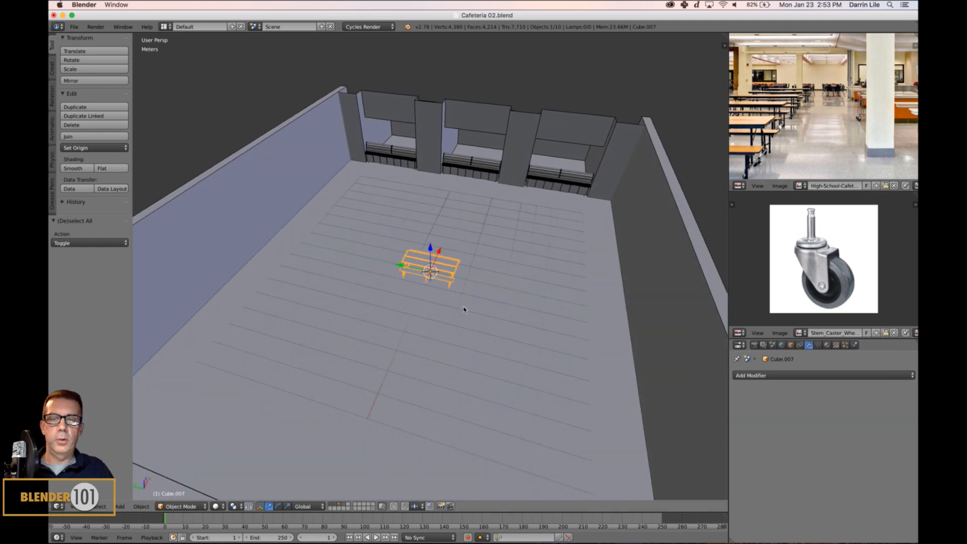
mouse_move(464, 309)
middle_mouse_down()
mouse_move(452, 315)
mouse_move(459, 311)
middle_mouse_up()
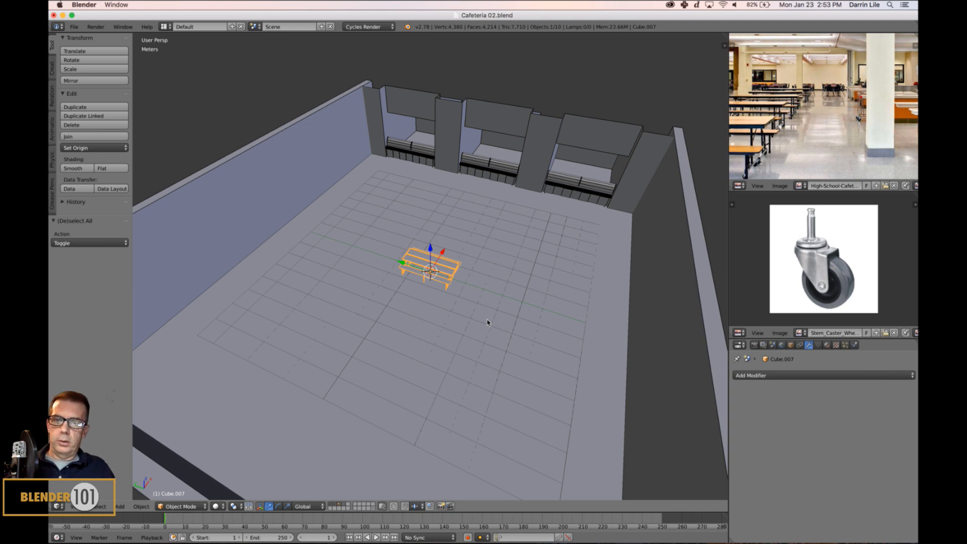
key("g")
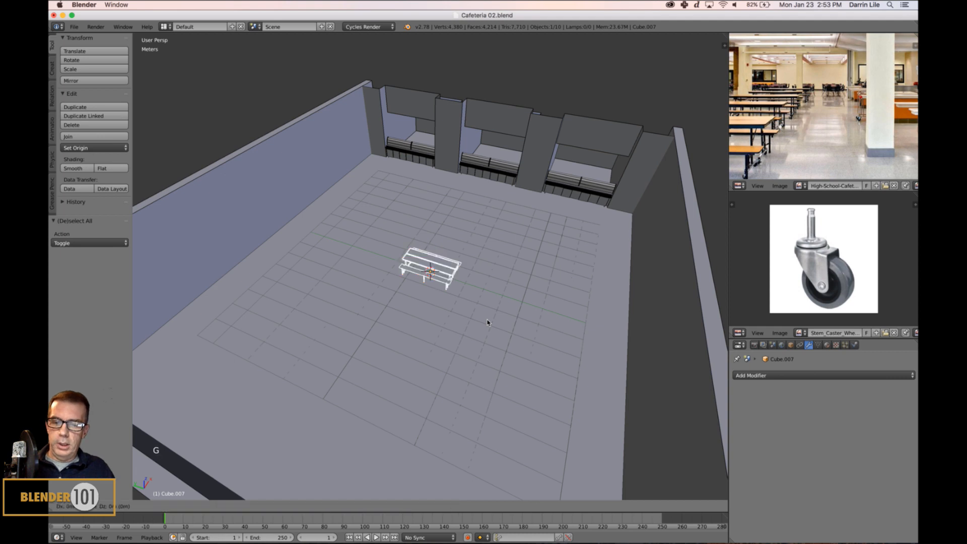
key("shift+z")
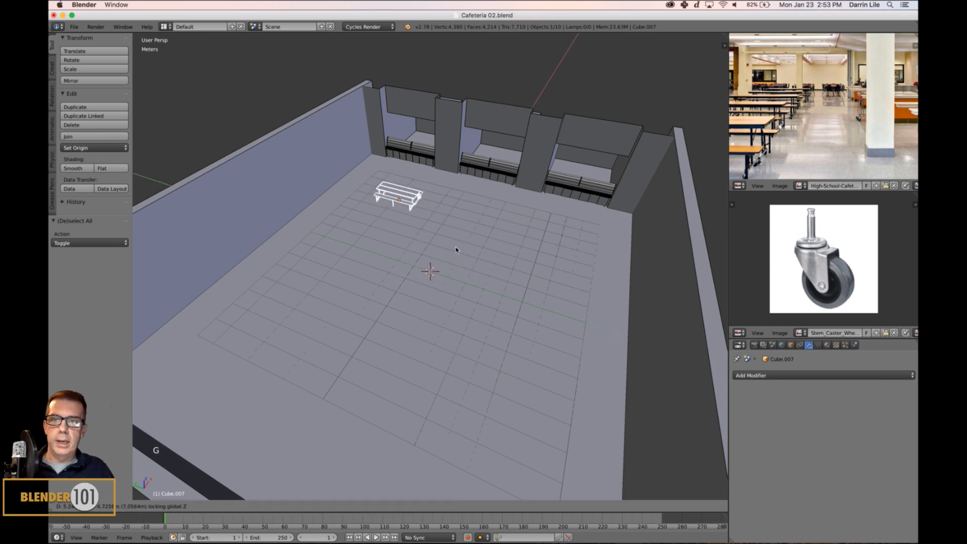
left_click(445, 276)
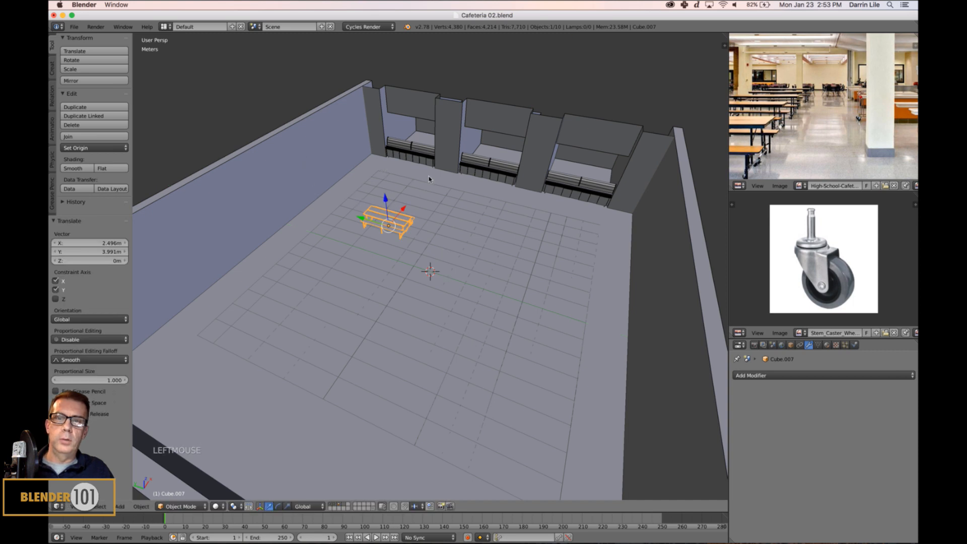
- Duplicate the table about 3.96 m along negative Y, and duplicate that copy a further 5.79 m or so
middle_click_drag(465, 291, 468, 297)
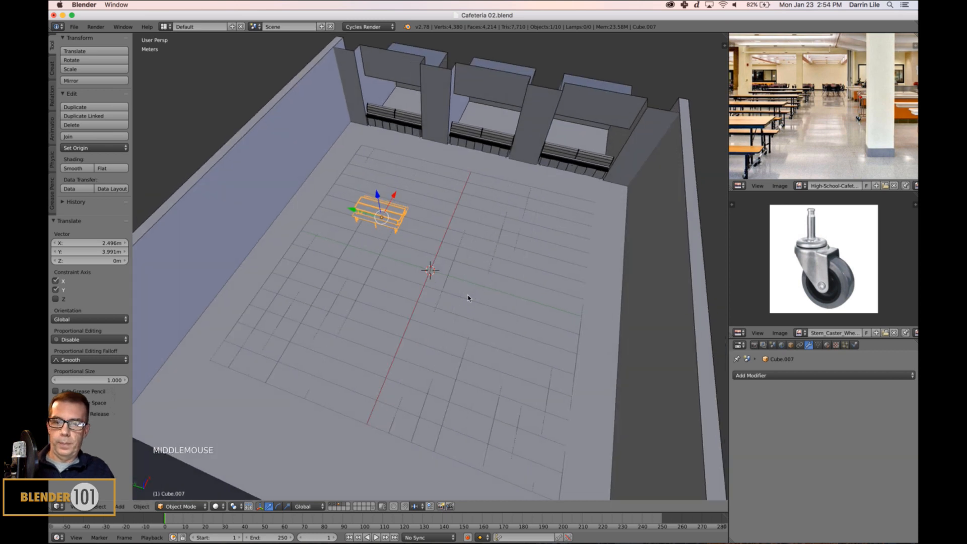
key("shift+d")
key("y")
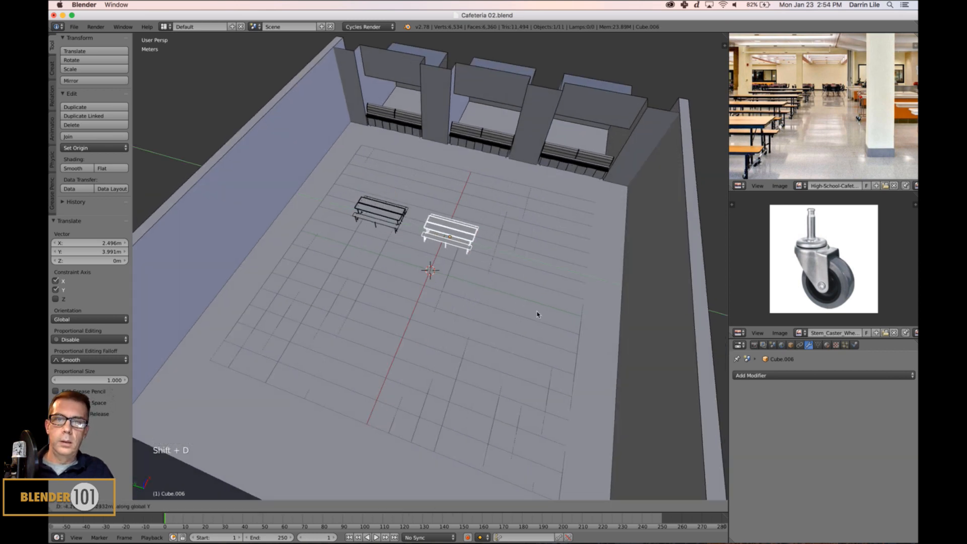
left_click(532, 315)
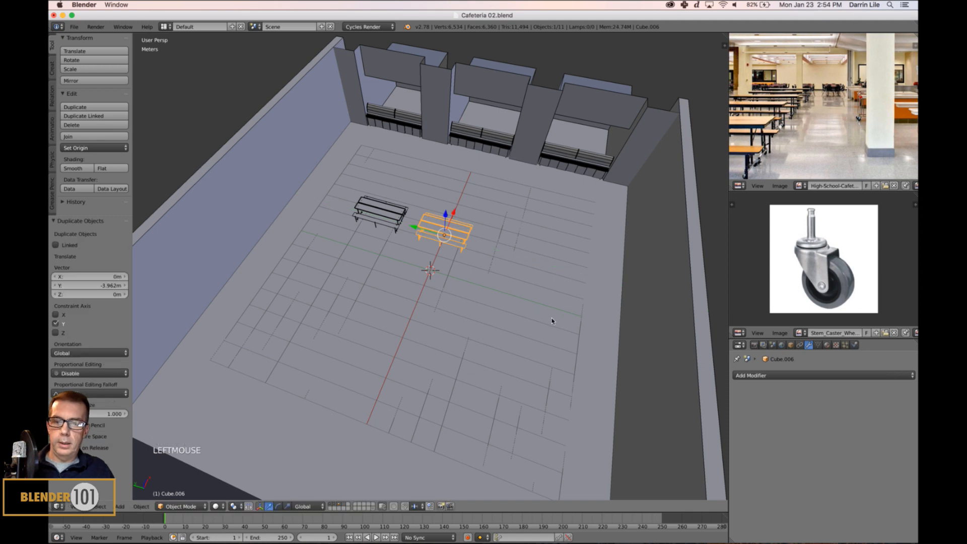
key("shift+d")
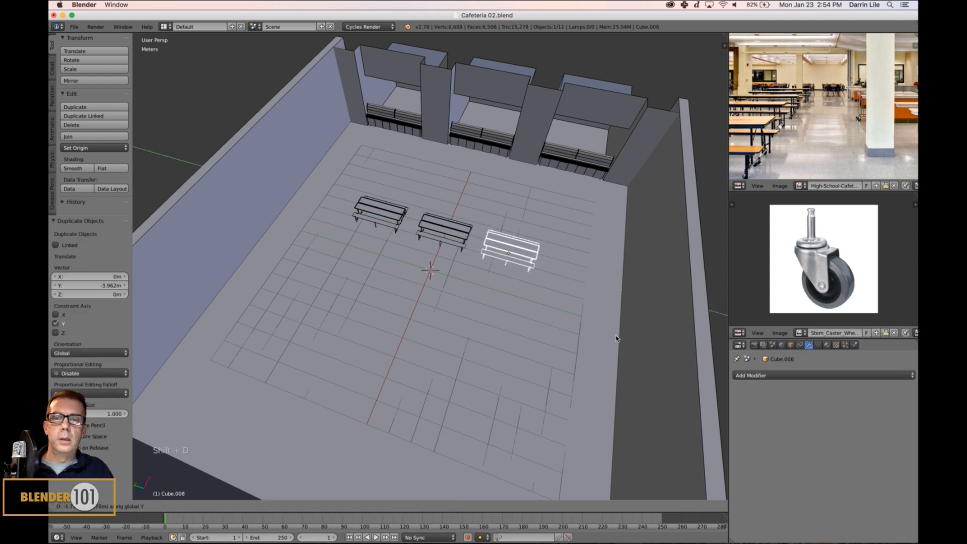
left_click(653, 347)
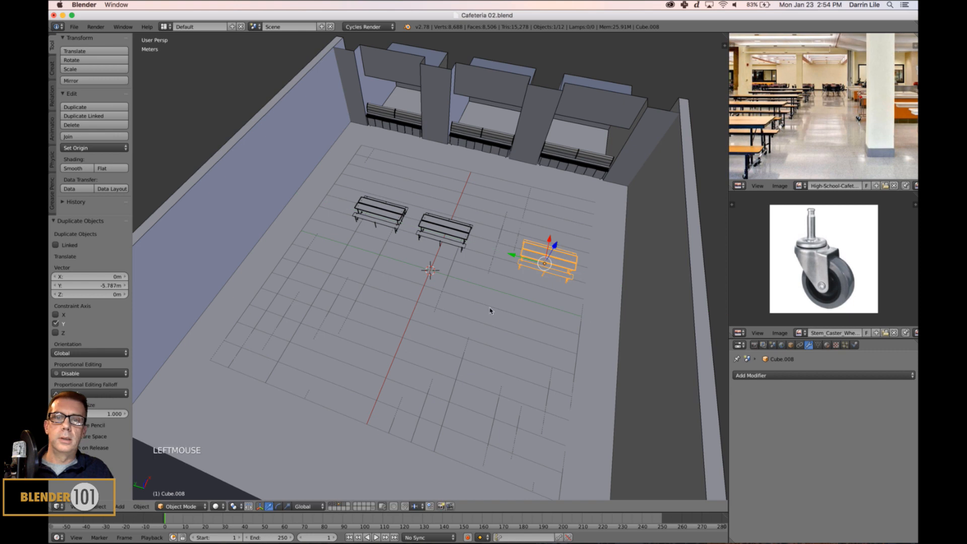
- Adjust the row along positive Y, moving the original table about 1.22 m and the last copy about 21 cm
right_click(395, 211)
left_click_drag(353, 211, 337, 209)
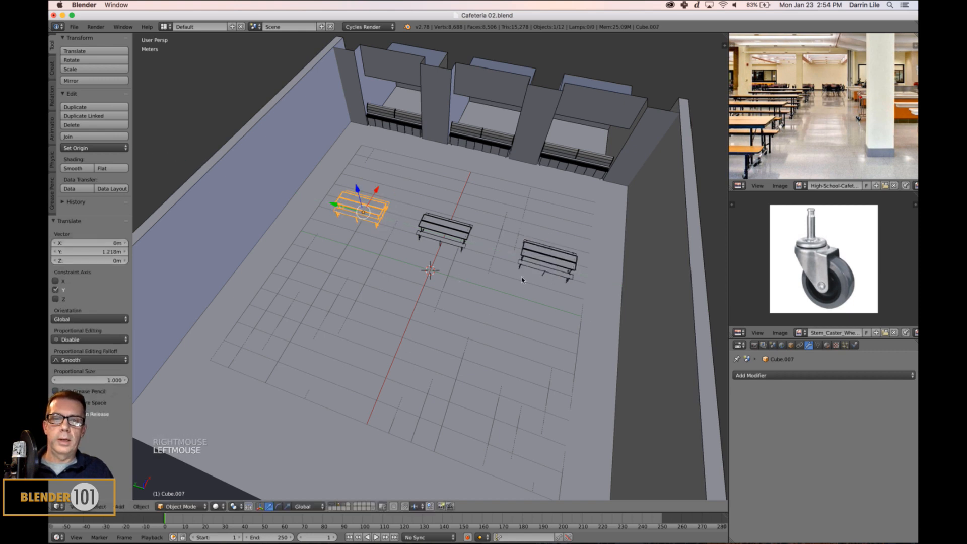
right_click(450, 249, "shift")
middle_click_drag(469, 274, 535, 261)
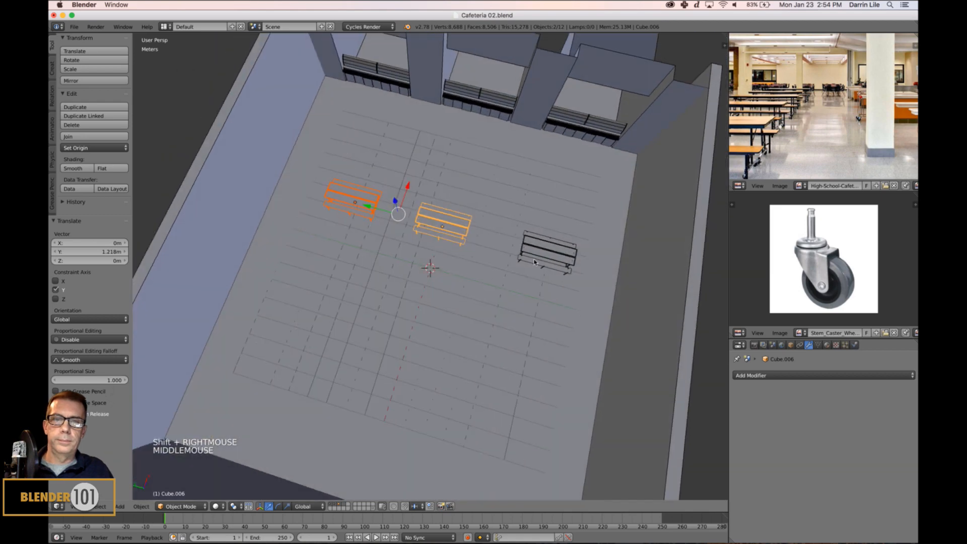
right_click(566, 254)
left_click(510, 247)
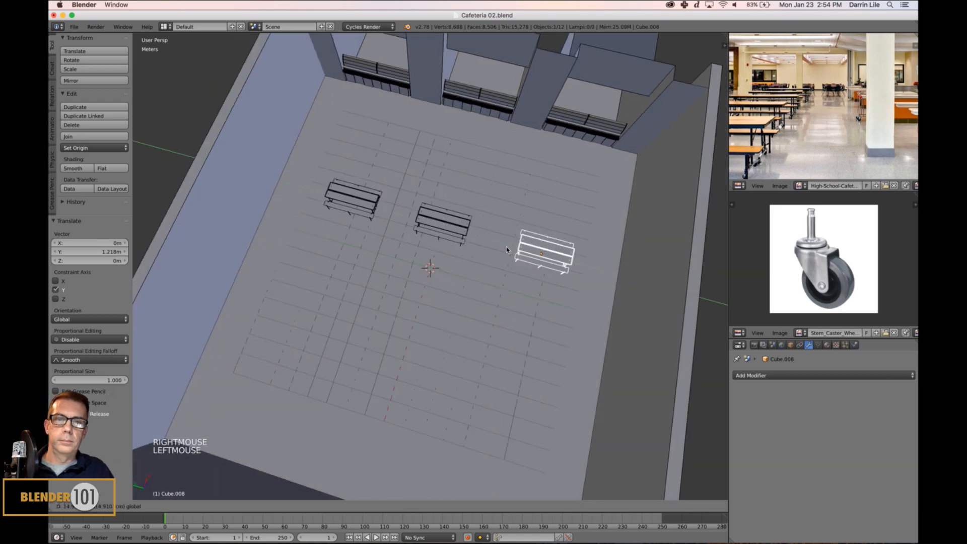
- Select all three tables and duplicate the row about 3.6 m along negative X
right_click(442, 225, "shift")
right_click(354, 202, "shift")
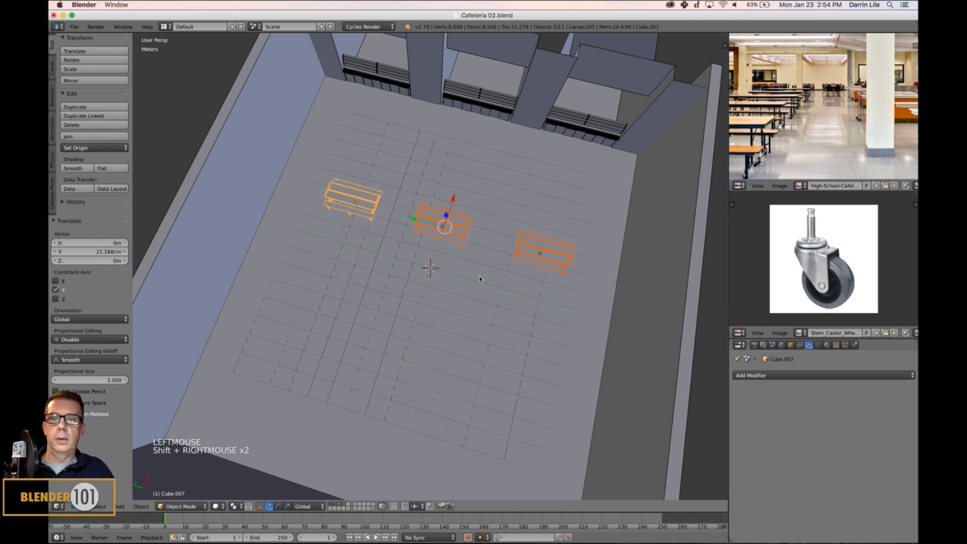
middle_click_drag(355, 203, 430, 267)
key("shift+d")
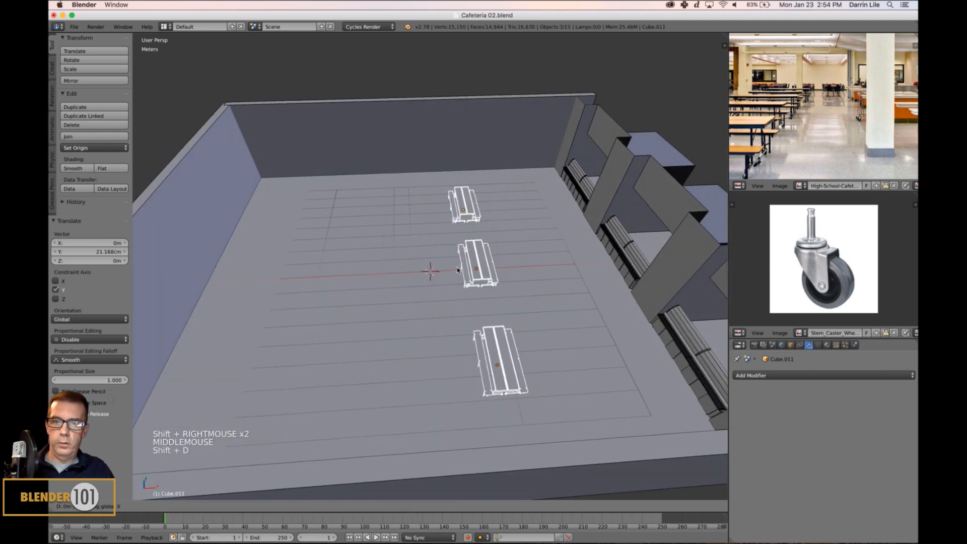
left_click(392, 292)
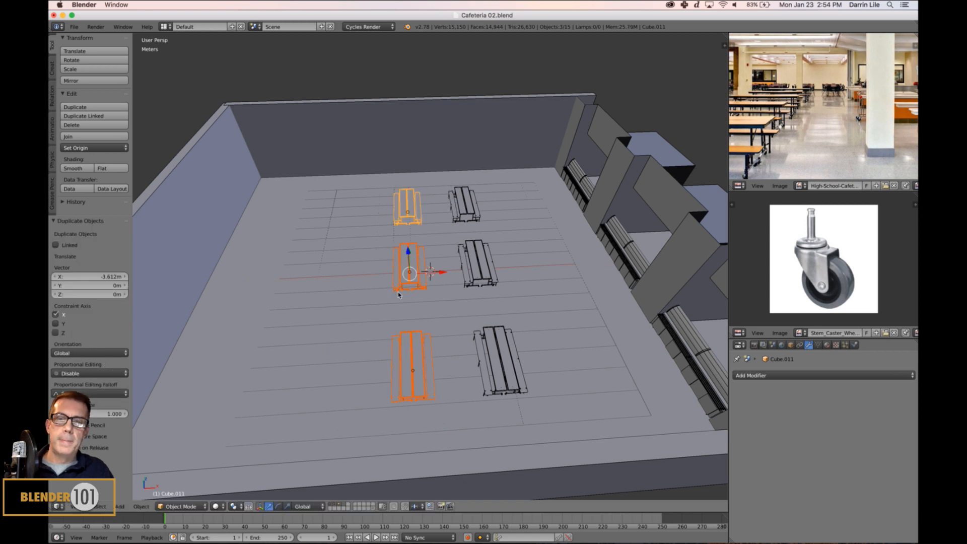
- Add two more duplicate rows along negative X, offset by about 3.4 m and 3.2 m, and inspect the layout
key("shift+d")
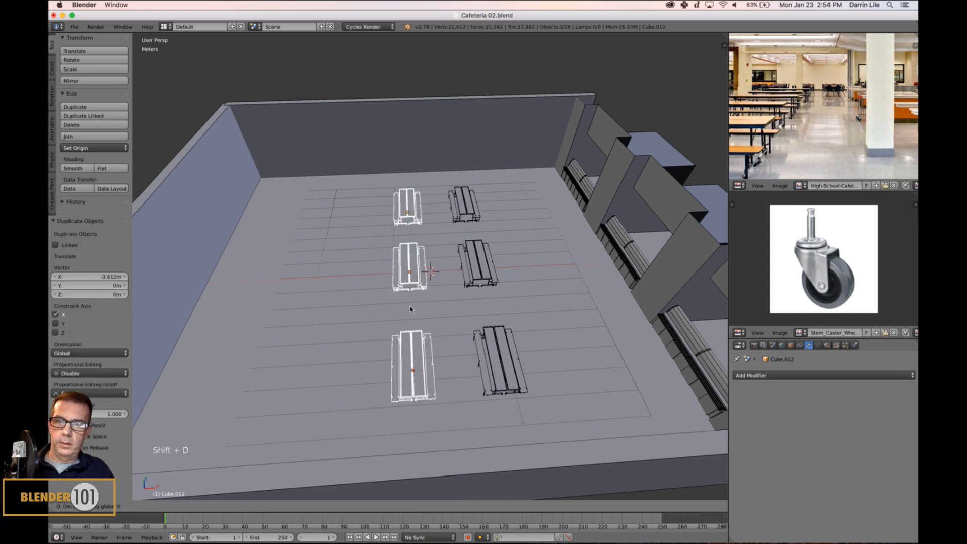
left_click(348, 323)
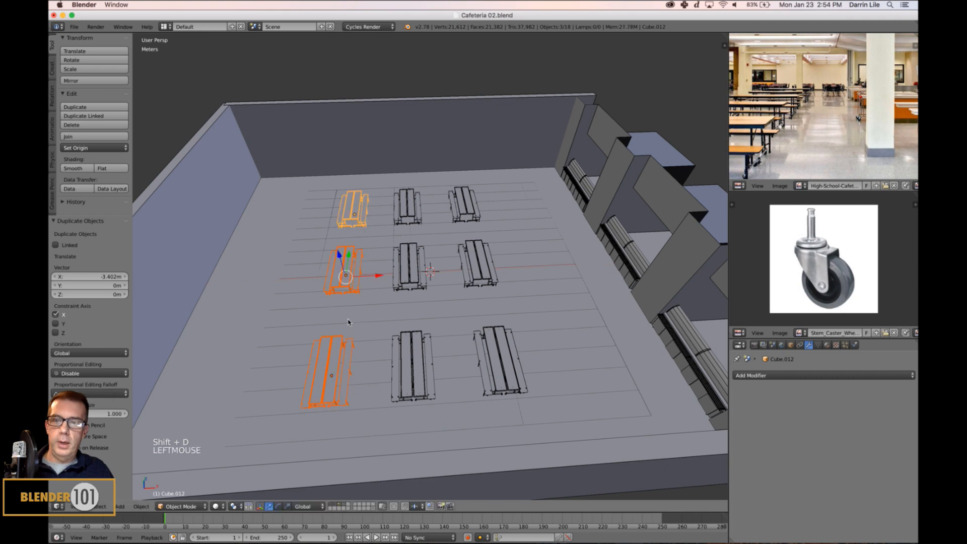
key("shift+d")
left_click(282, 327)
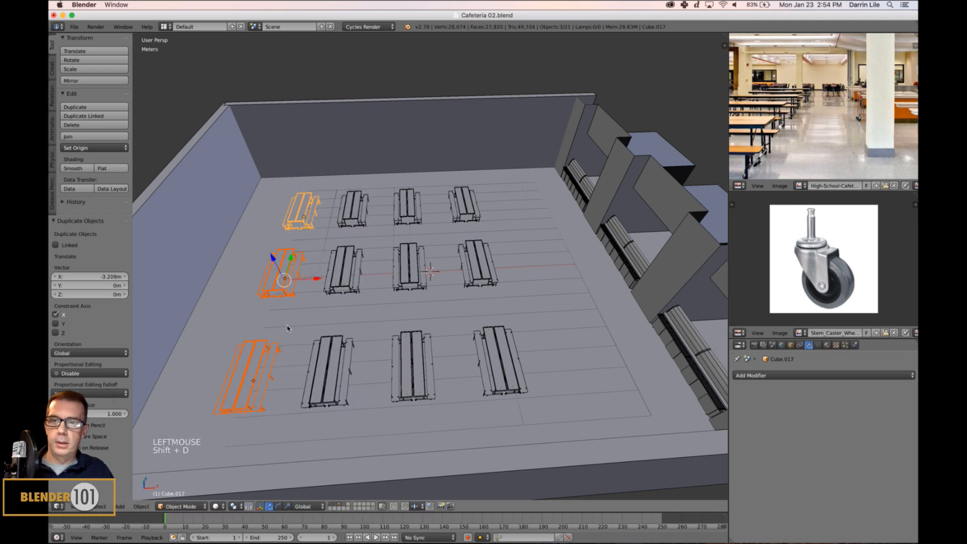
key("a")
middle_click_drag(327, 332, 533, 297)
scroll(421, 320, "up", 2)
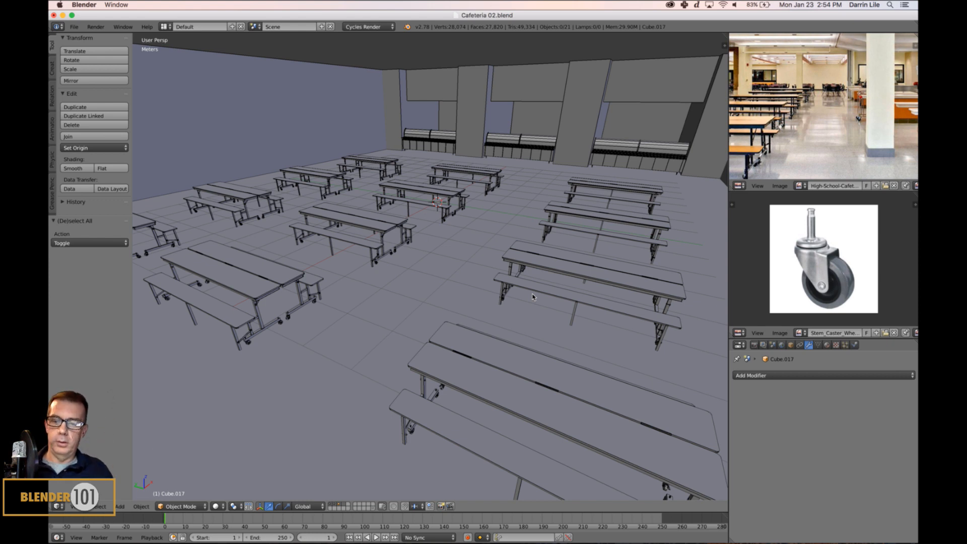
- Undo the row duplications back to the single row of three tables
key("super+z")
key("super+z")
key("super+z")
key("super+z")
key("super+z")
key("super+z")
key("super+z")
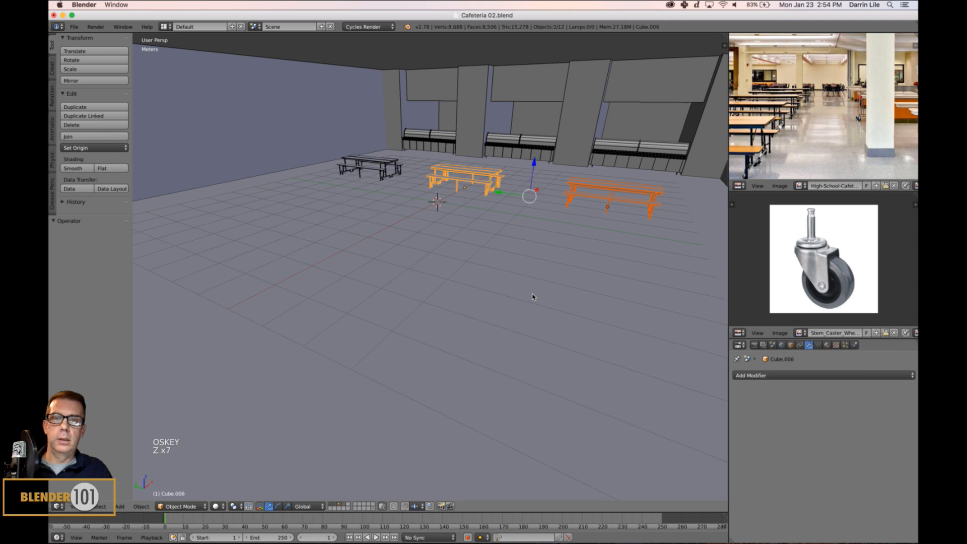
- Shift the middle table of the row slightly along the positive Y axis
right_click(477, 174)
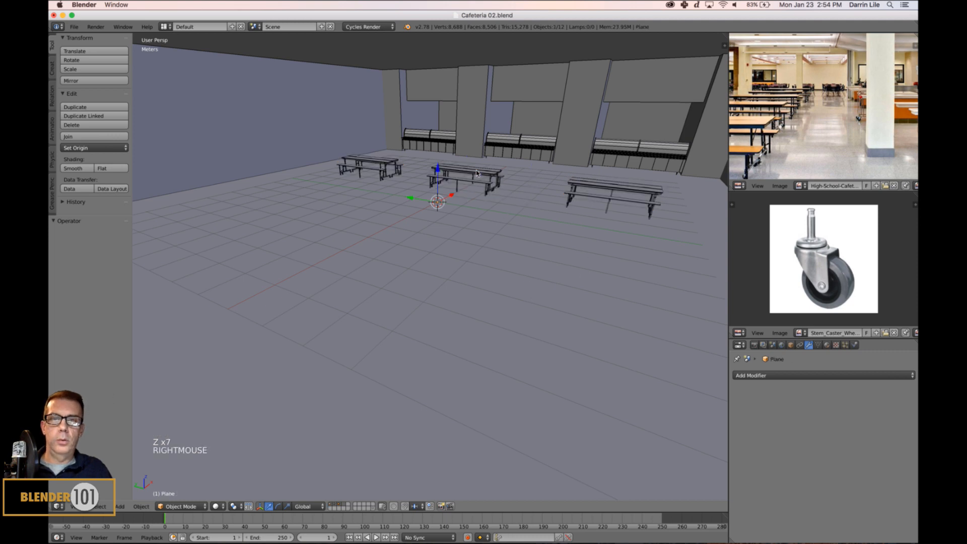
right_click(456, 181)
left_click_drag(437, 186, 421, 185)
right_click(590, 194)
right_click(590, 200)
right_click_drag(590, 200, 583, 198)
key("super+z")
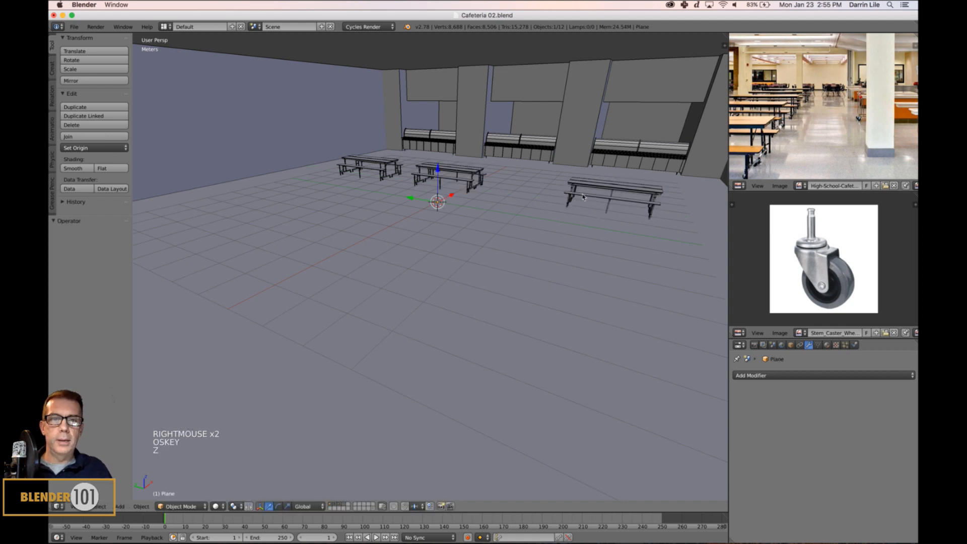
- Move the table at the negative Y end about 1.97 m along positive Y, and duplicate it about 3.71 m along negative Y
right_click(583, 197)
key("super+z")
key("super+z")
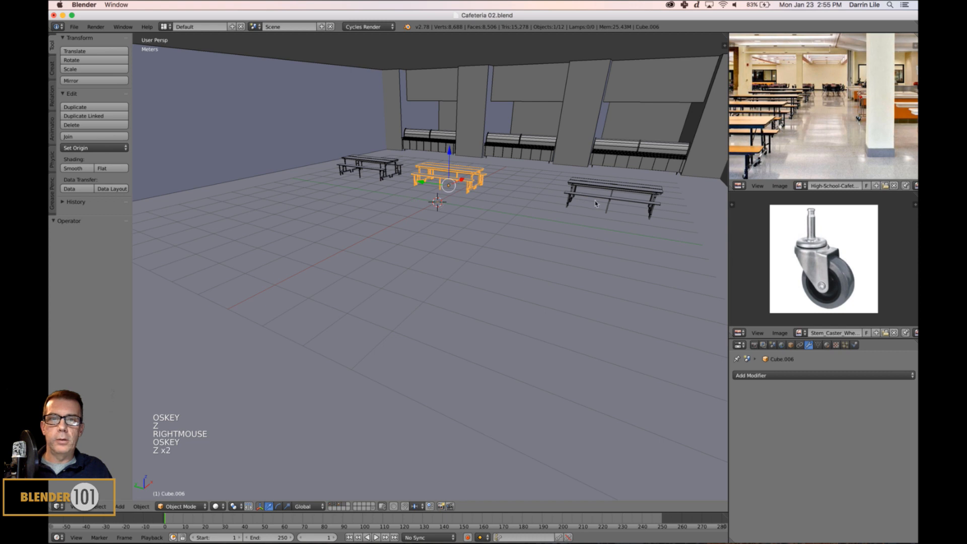
right_click(605, 186)
left_click_drag(573, 201, 511, 216)
middle_click_drag(511, 217, 602, 219, "shift")
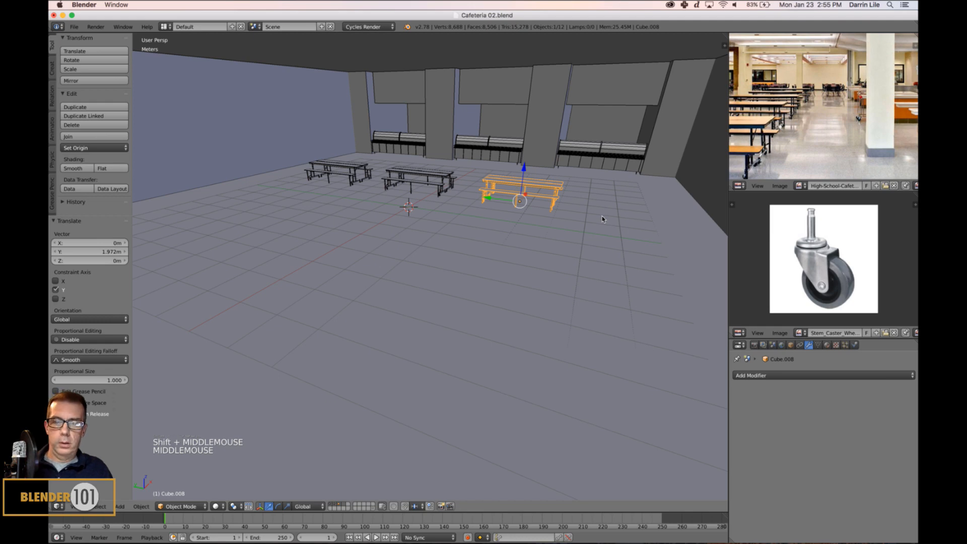
key("shift+d")
left_click(634, 231)
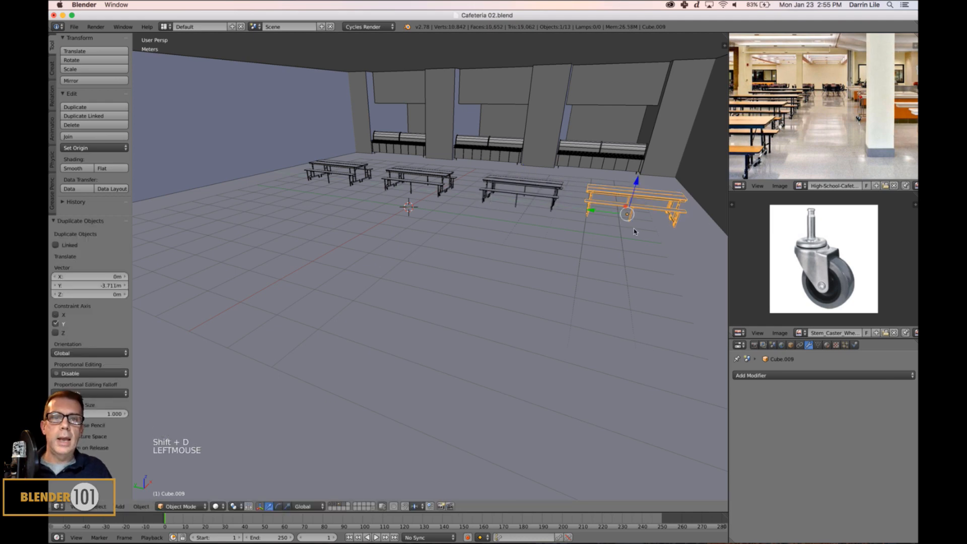
- Nudge the two middle tables of the four-table row along positive Y, moving the second table about 17.7 cm
middle_click_drag(634, 231, 558, 266)
scroll(543, 258, "down", 3)
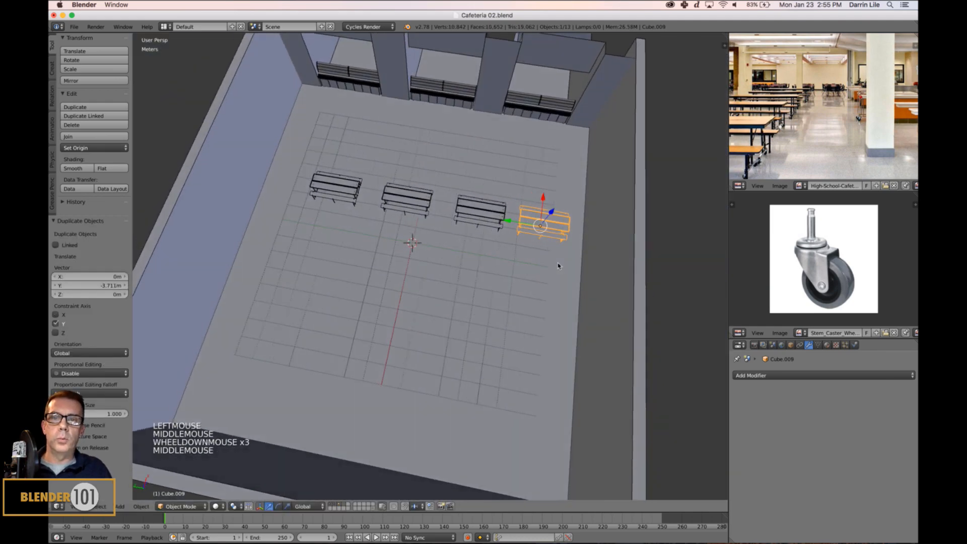
right_click(481, 210)
left_click_drag(453, 212, 448, 212)
right_click(412, 203)
left_click_drag(380, 200, 377, 200)
- Shift the last three tables of the row together slightly along positive Y and clear the selection
right_click(450, 207, "shift")
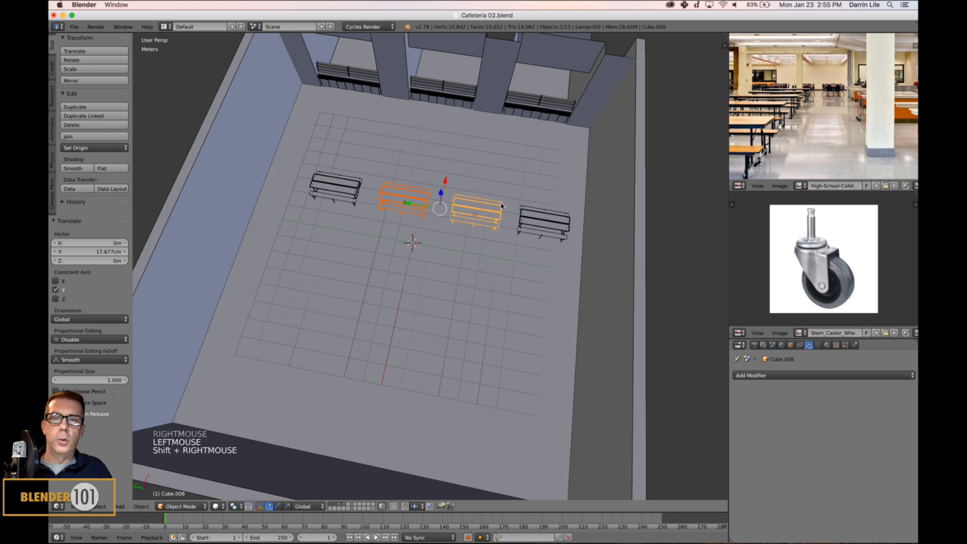
right_click(530, 212, "shift")
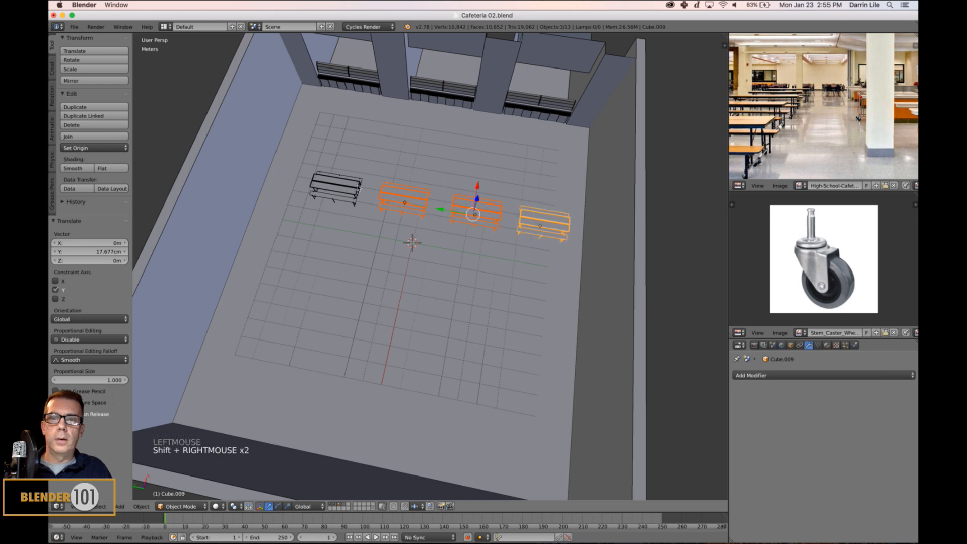
left_click_drag(441, 210, 439, 211)
right_click(442, 213)
key("a")
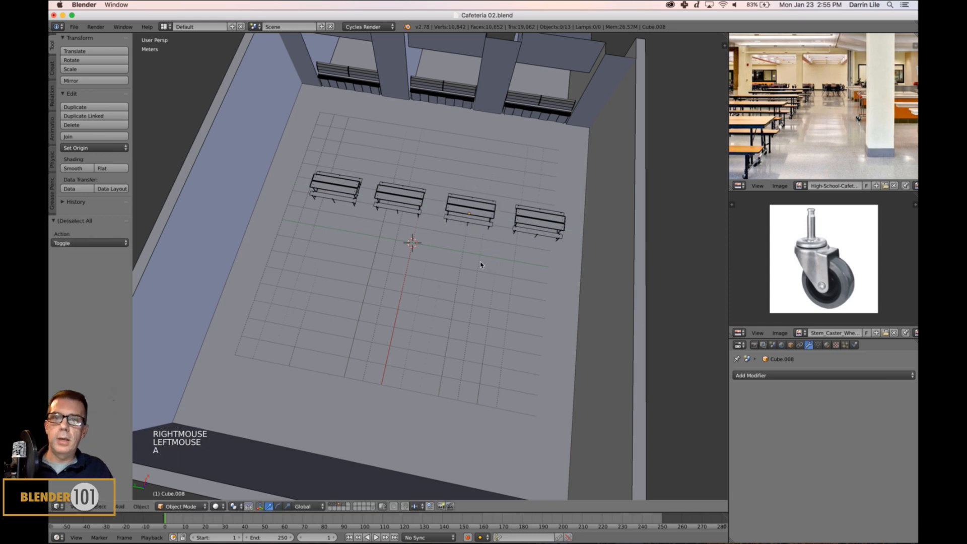
- Select all four tables of the row and duplicate them along negative X as a second row
middle_click_drag(479, 263, 439, 262)
scroll(469, 240, "up", 4)
scroll(461, 253, "down", 2)
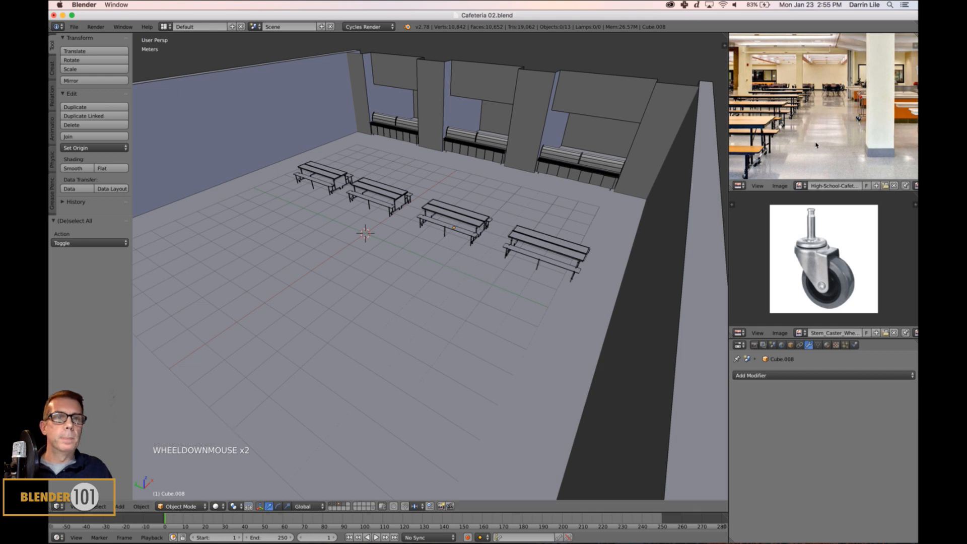
middle_click_drag(798, 156, 652, 196)
right_click(564, 240)
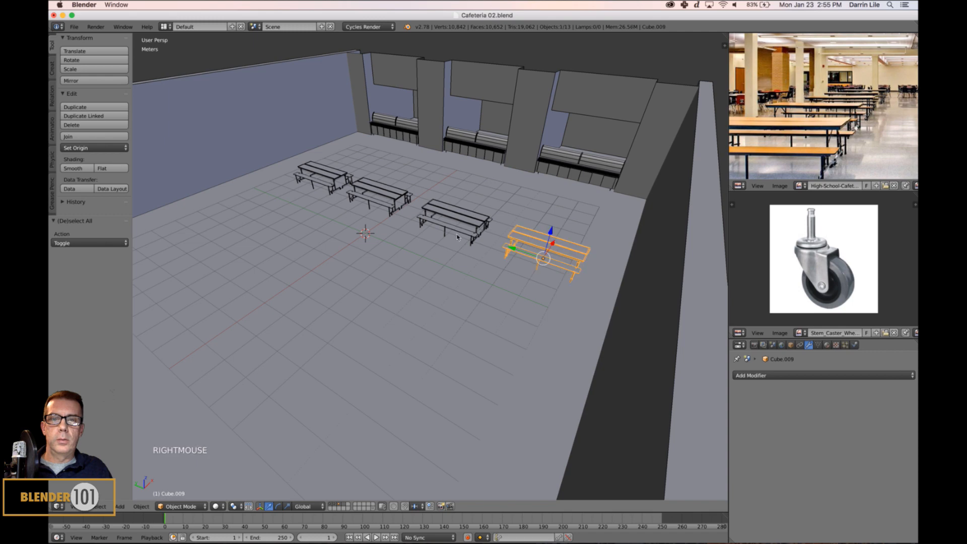
right_click(443, 208, "shift")
right_click(395, 195, "shift")
right_click(332, 174, "shift")
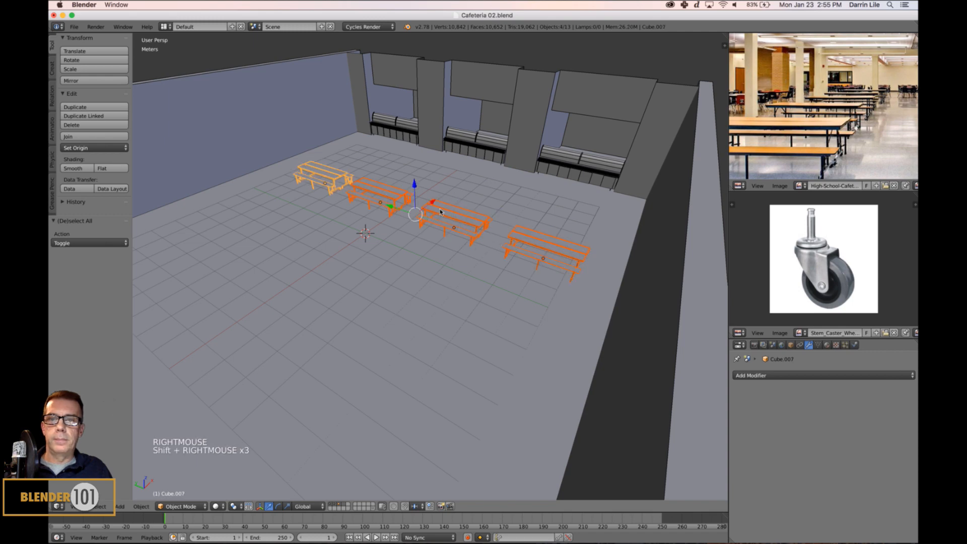
middle_click_drag(444, 212, 422, 221)
key("shift+d")
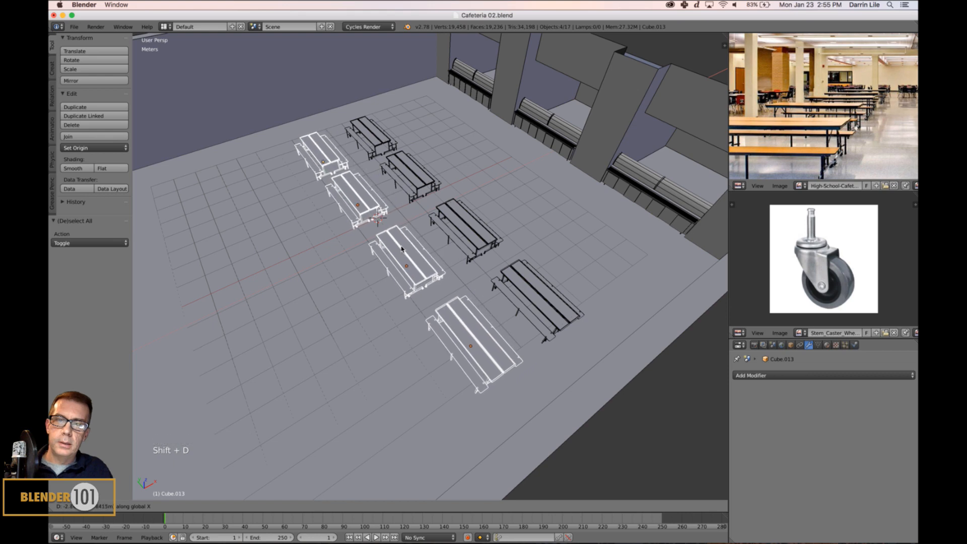
left_click(401, 248)
- Nudge the second row about 18.5 cm along negative X and duplicate it about 2.93 m farther as a third row
middle_click_drag(406, 221, 394, 186, "shift")
left_click(393, 187)
left_click_drag(393, 187, 392, 187)
middle_click_drag(392, 187, 493, 277)
key("shift+d")
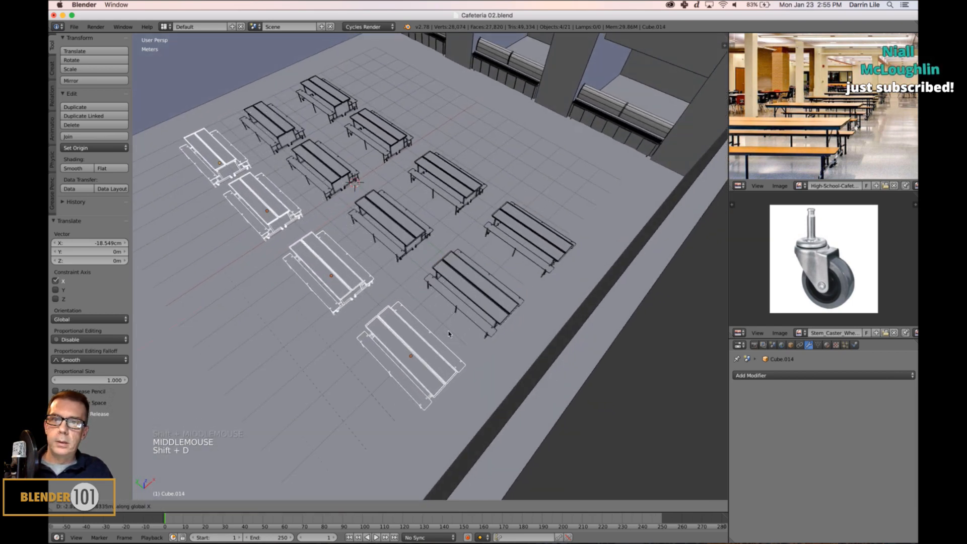
left_click(449, 335)
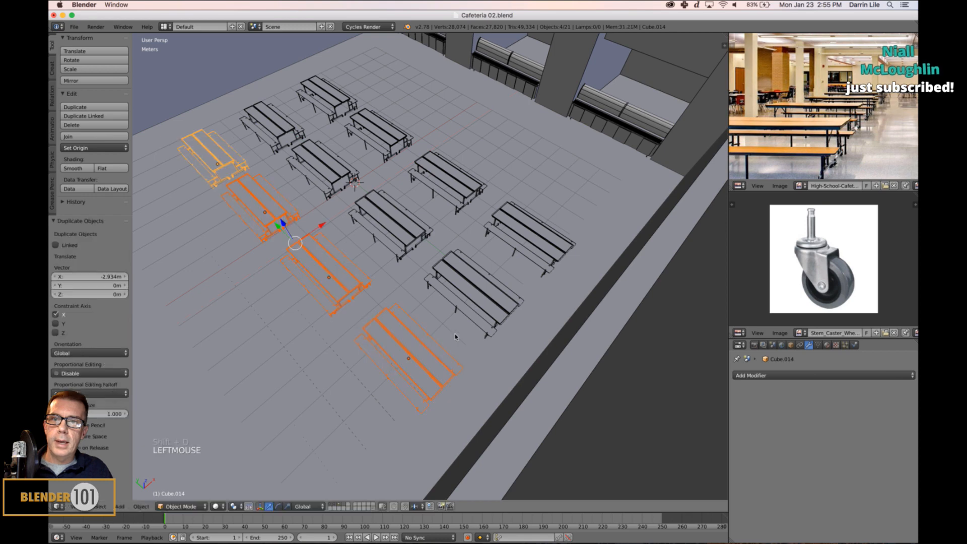
- Duplicate the third row about 2.67 m along negative X, add a fifth row in the same direction, and clear the selection
middle_click_drag(449, 335, 509, 282, "shift")
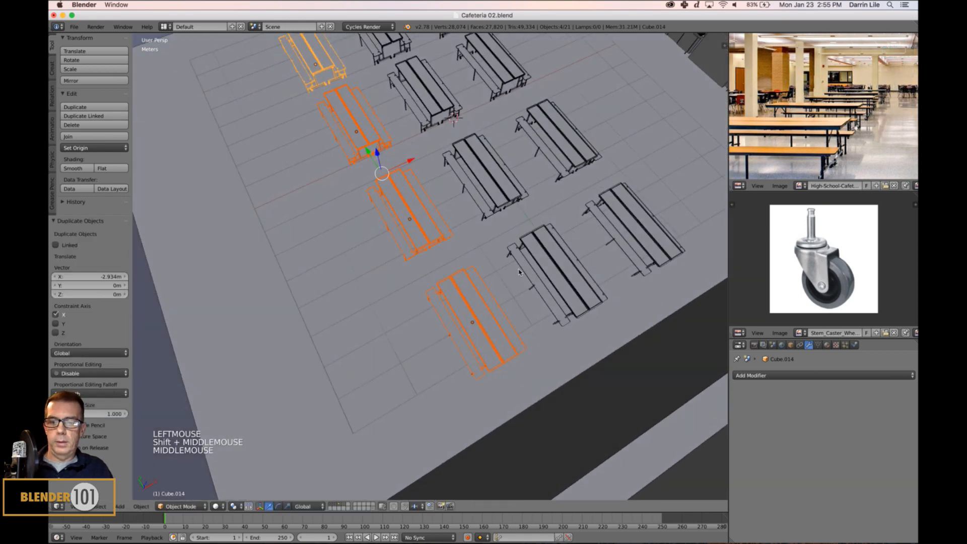
key("shift+d")
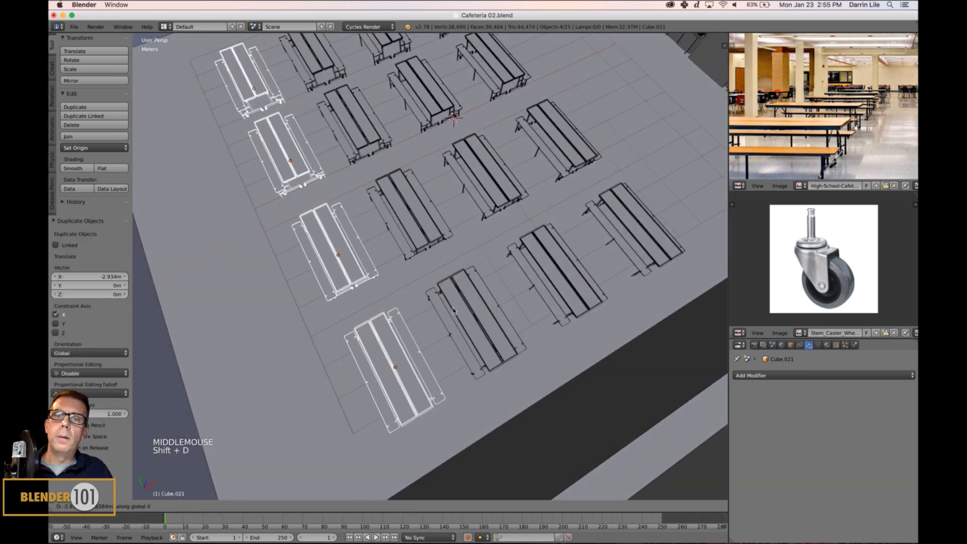
middle_click_drag(468, 301, 483, 281)
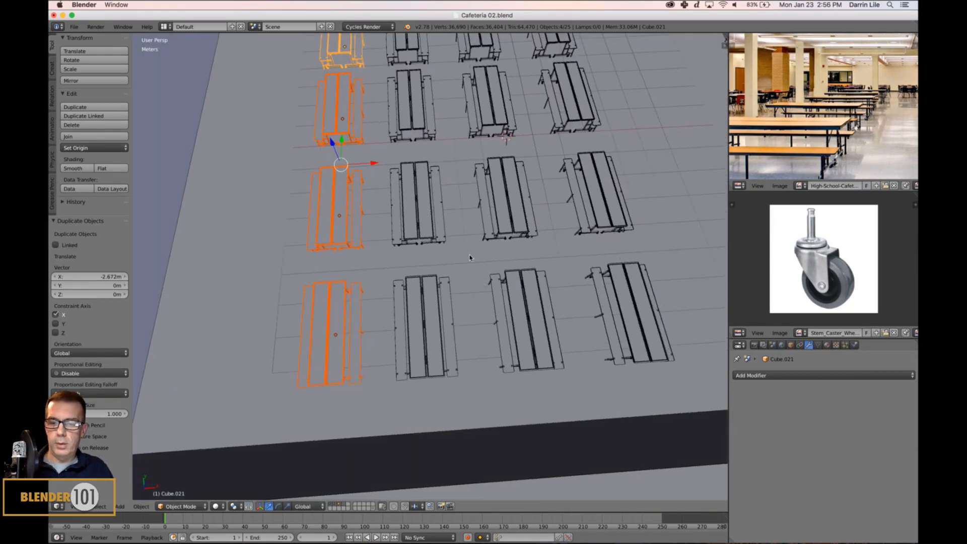
key("shift+d")
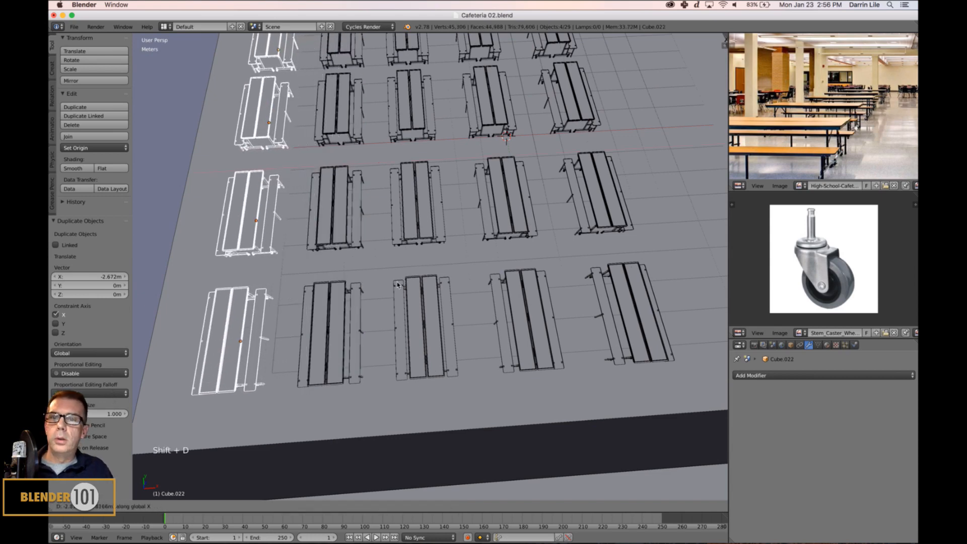
left_click(398, 285)
key("a")
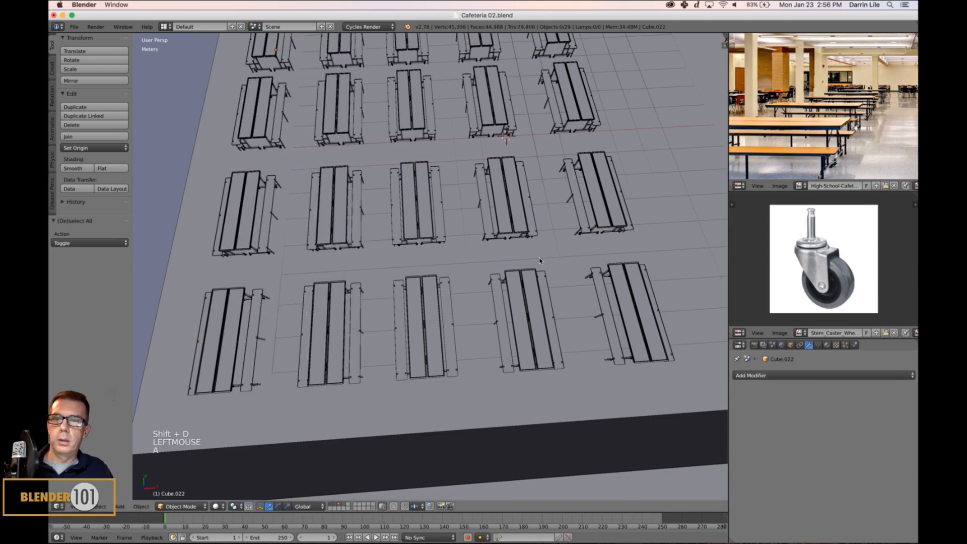
- Examine the table layout from eye level and from above, comparing its spacing with the cafeteria reference photo
middle_click_drag(405, 284, 418, 228)
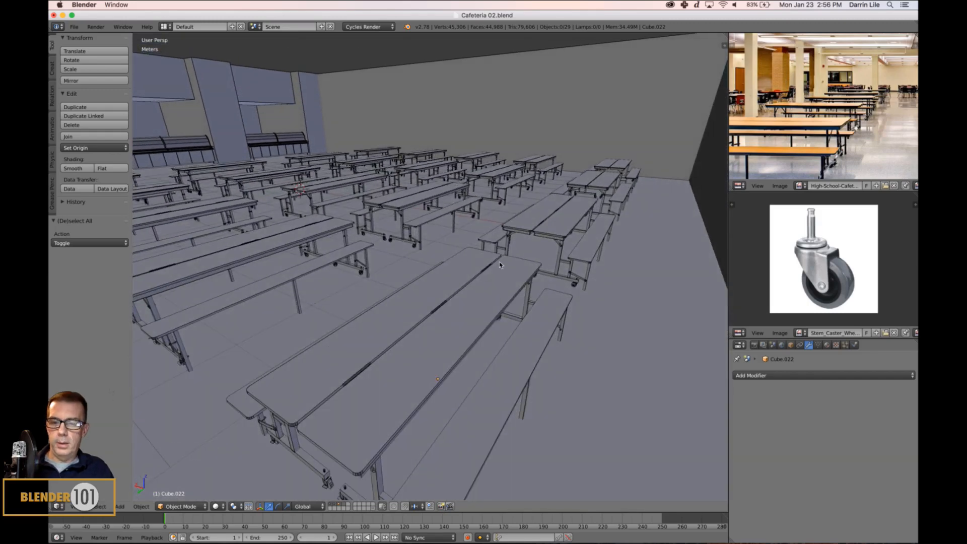
key("shift+f")
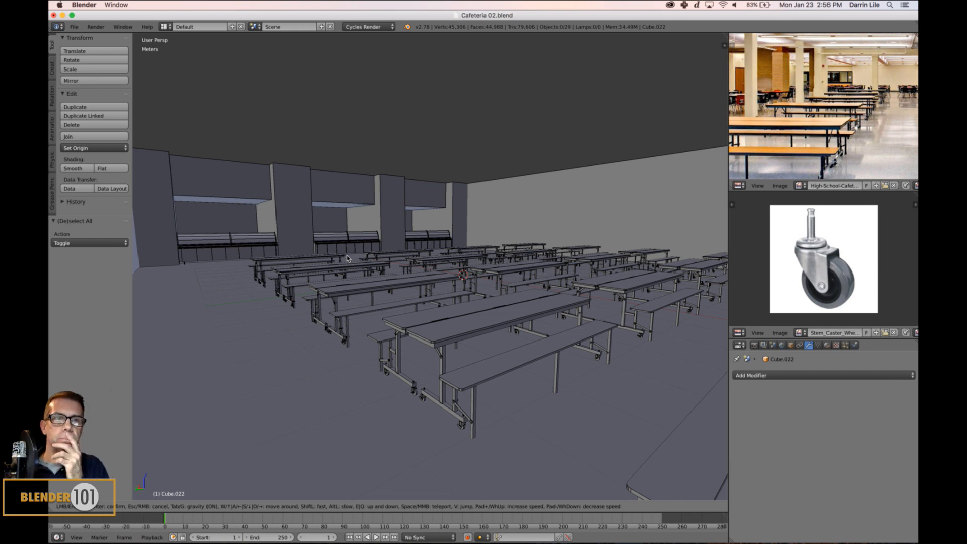
left_click(431, 268)
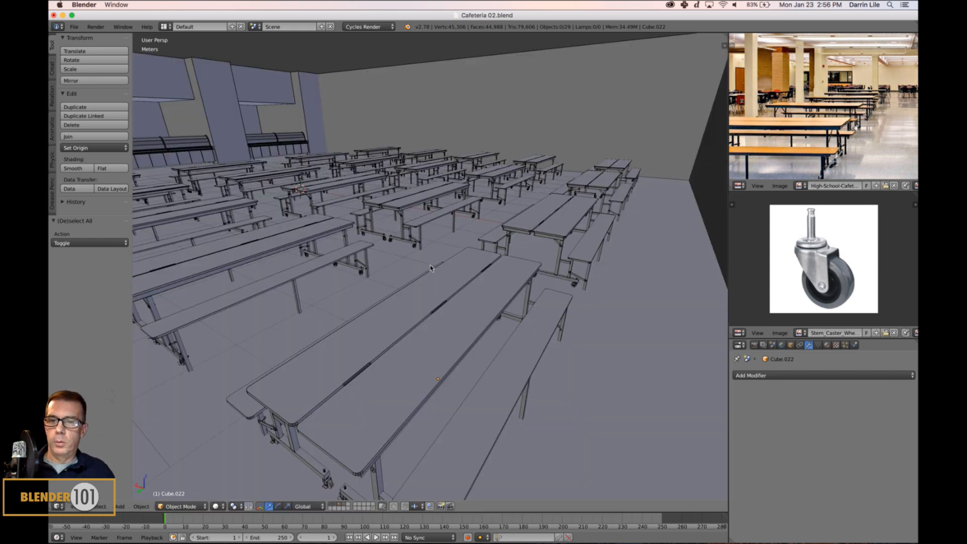
middle_click_drag(547, 276, 482, 302)
scroll(503, 287, "up", 1)
scroll(484, 296, "down", 2)
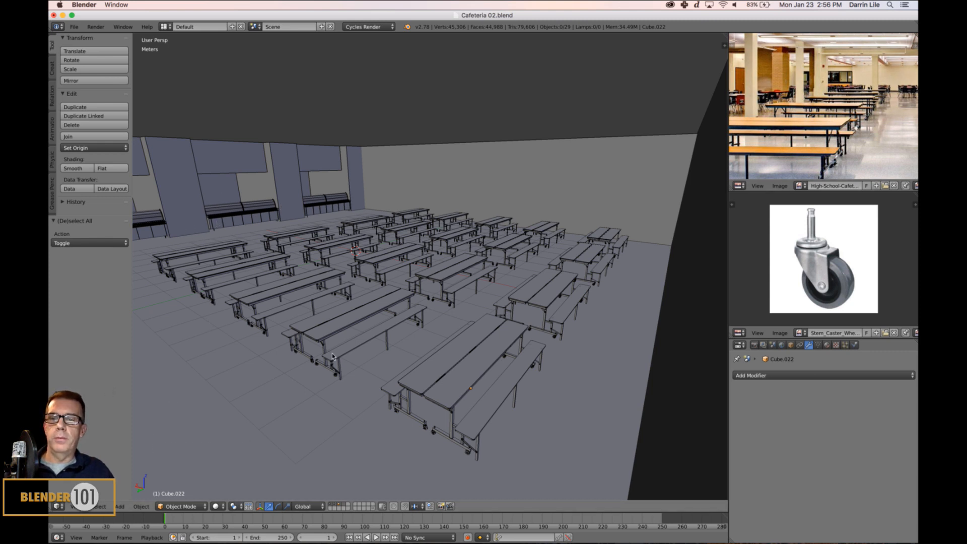
middle_click_drag(376, 335, 326, 355)
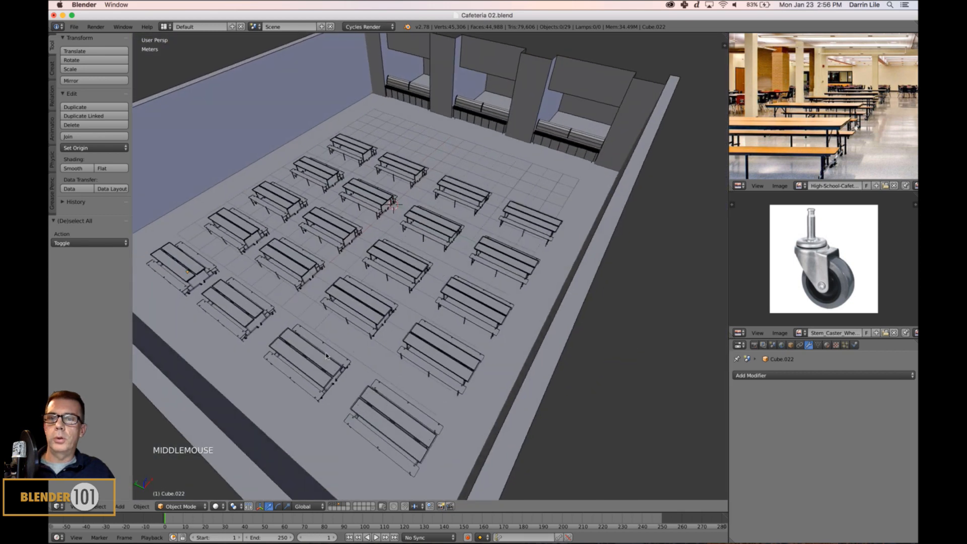
middle_click_drag(213, 179, 348, 260)
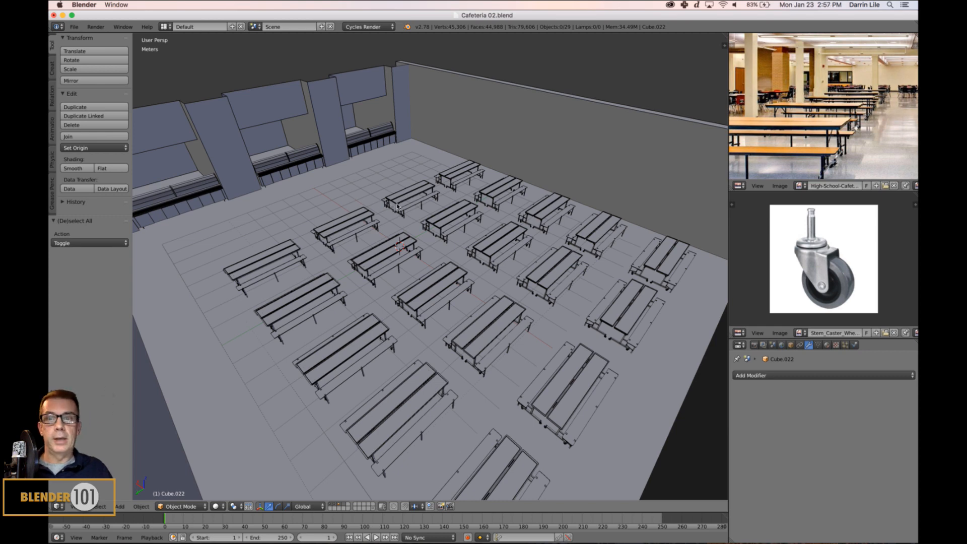
middle_click_drag(411, 206, 421, 209)
key("shift+s")
key("shift+s")
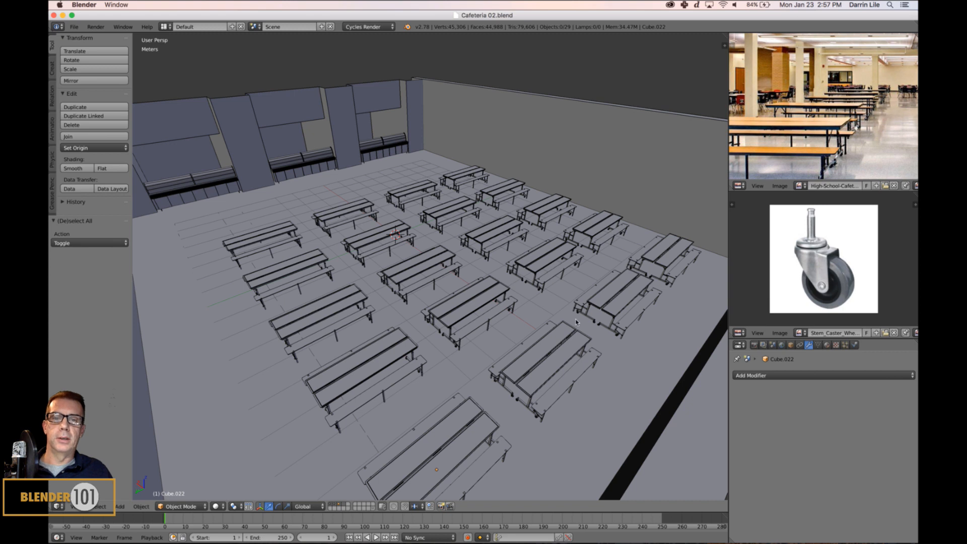
- Rotate the second table of the third row from the windows about -5.7° around the Z axis
right_click(416, 275)
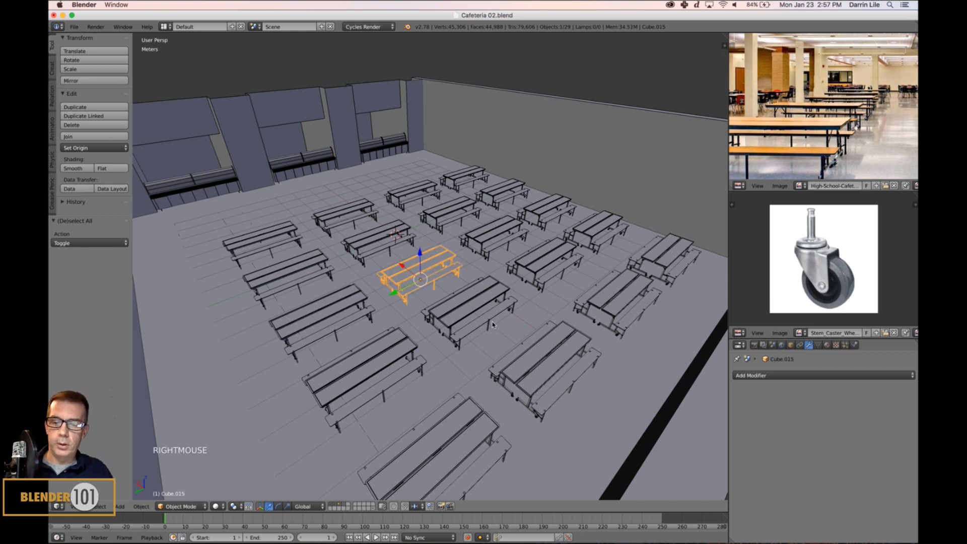
key("z")
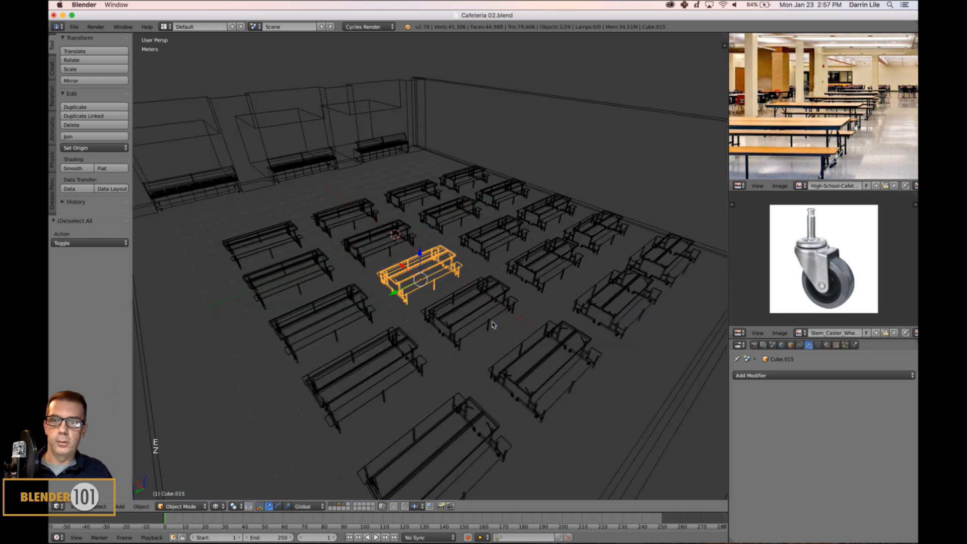
key("z")
key("r")
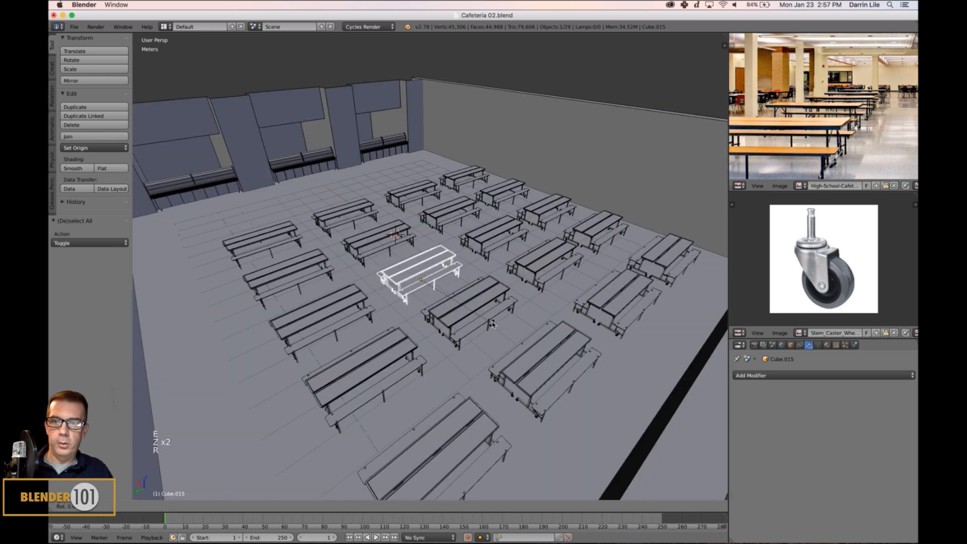
left_click(486, 325)
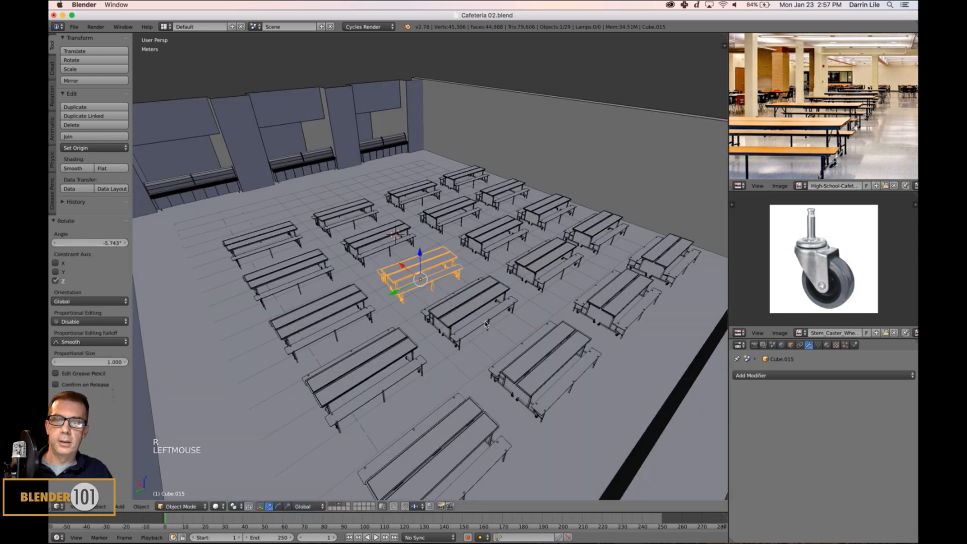
- Rotate the second table of the row farthest from the windows about 8.2° around the Z axis
right_click(519, 355)
key("r")
key("r")
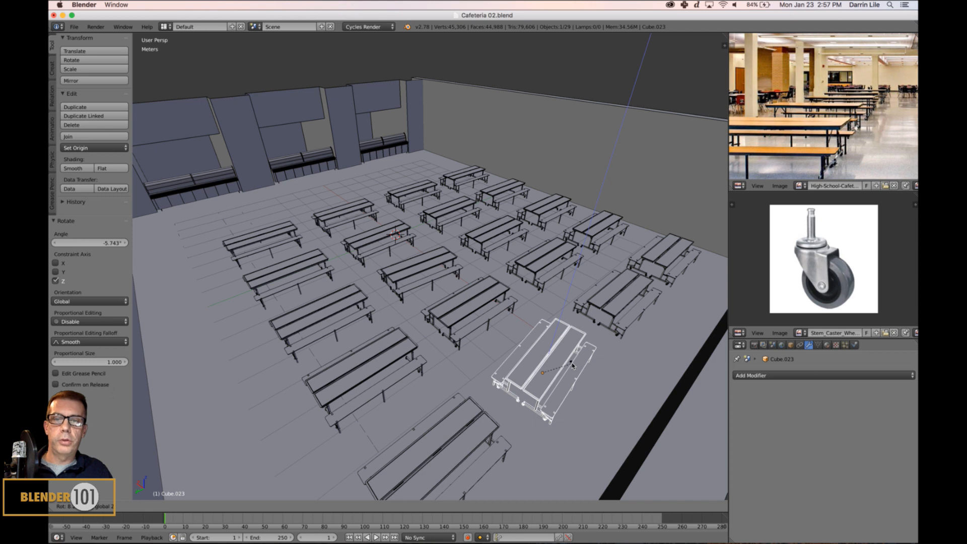
left_click(572, 364)
- Rotate the end table nearest the viewer in the fourth row about 3.3° around the Z axis
right_click(381, 371)
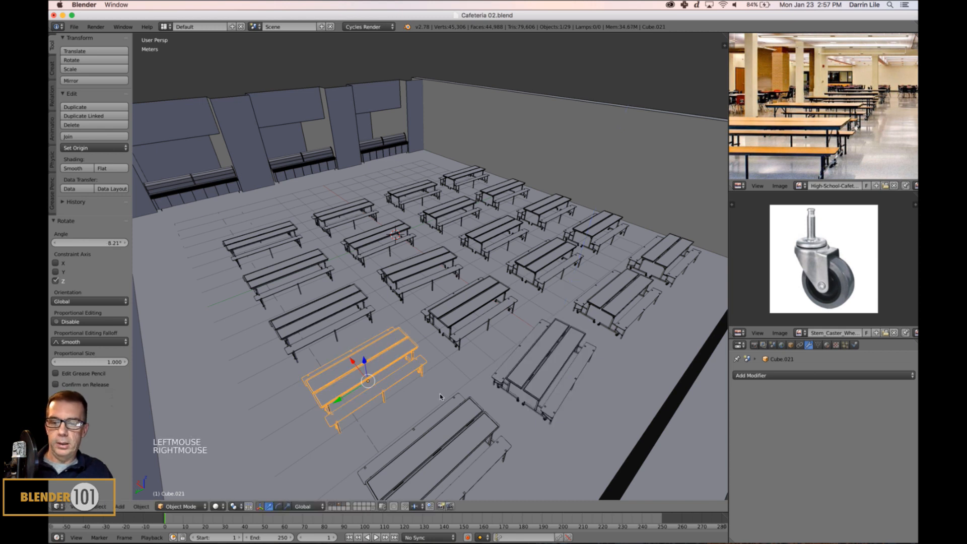
key("r")
key("r")
left_click(473, 383)
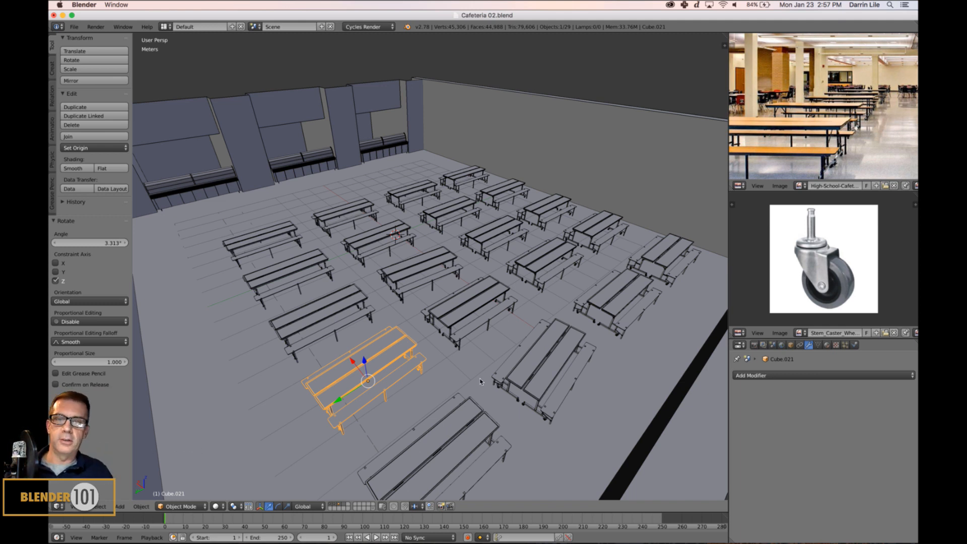
- Rotate the third table of the row nearest the windows about -9.6° around Z and select the second table of that row
right_click(410, 197)
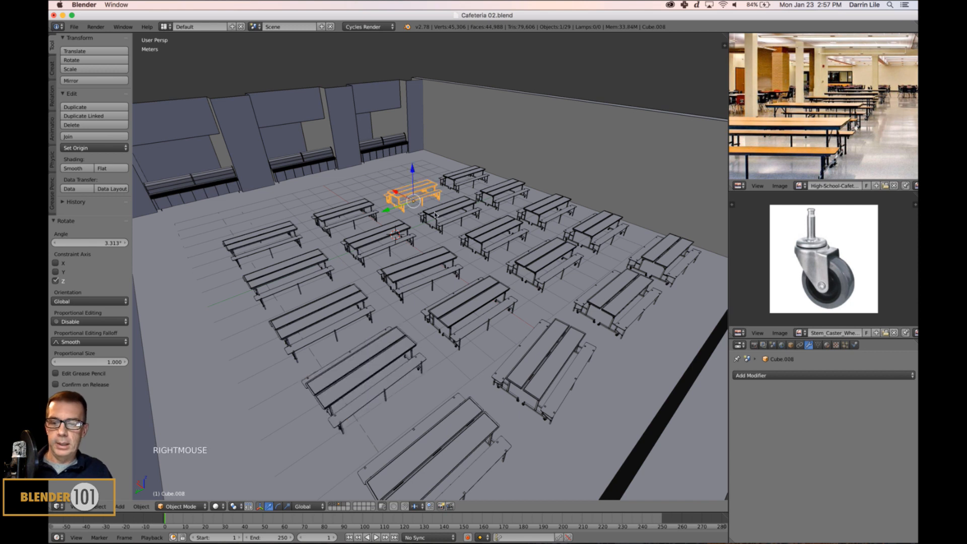
key("r")
key("r")
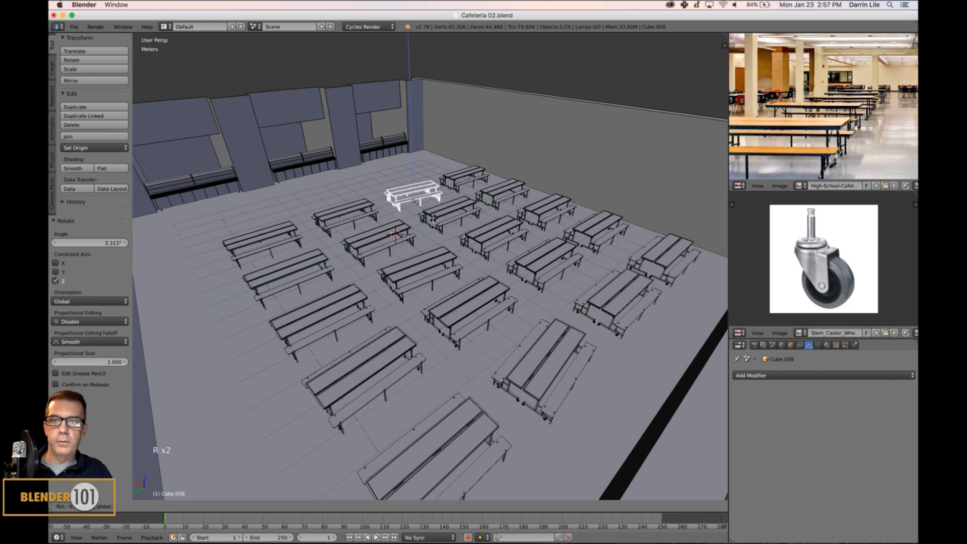
left_click(434, 219)
right_click(363, 211)
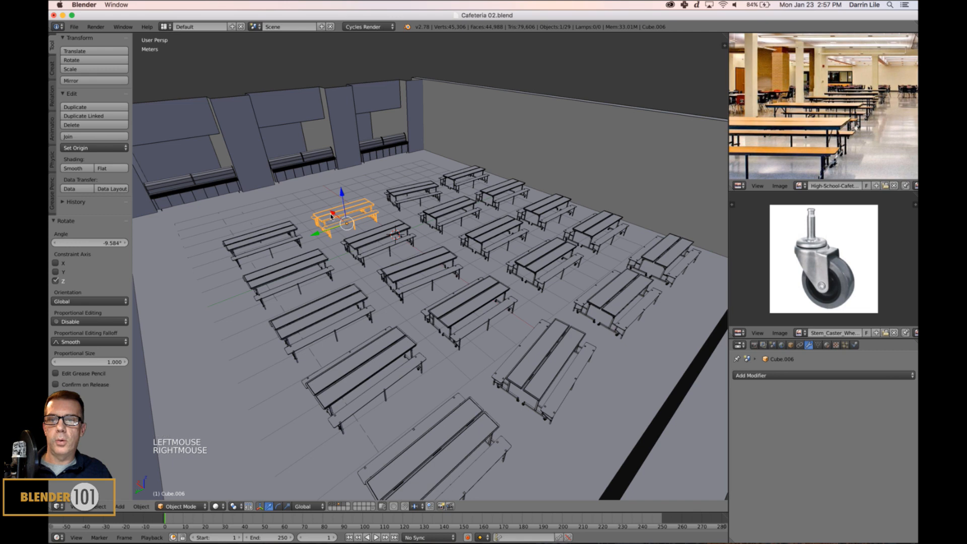
- Move the second table of the row nearest the windows about 39 cm along the X axis and clear the selection
left_click_drag(331, 213, 325, 209)
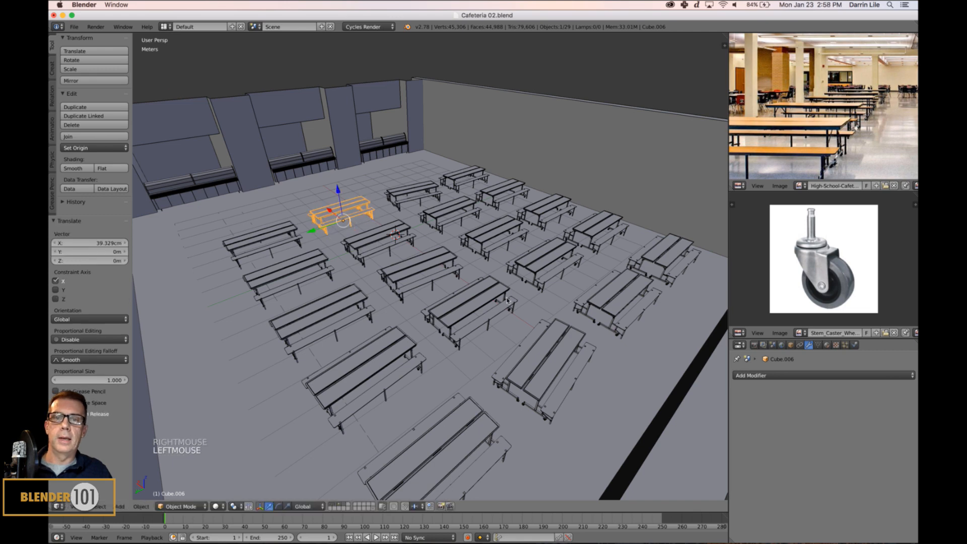
key("a")
middle_click_drag(560, 323, 550, 325)
scroll(550, 325, "up", 1)
scroll(550, 325, "down", 1)
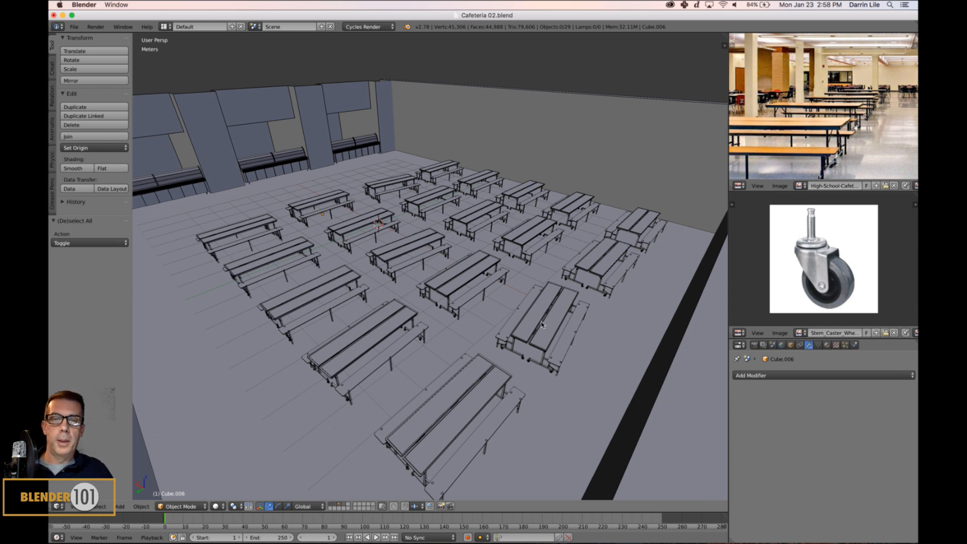
middle_click_drag(530, 318, 531, 312)
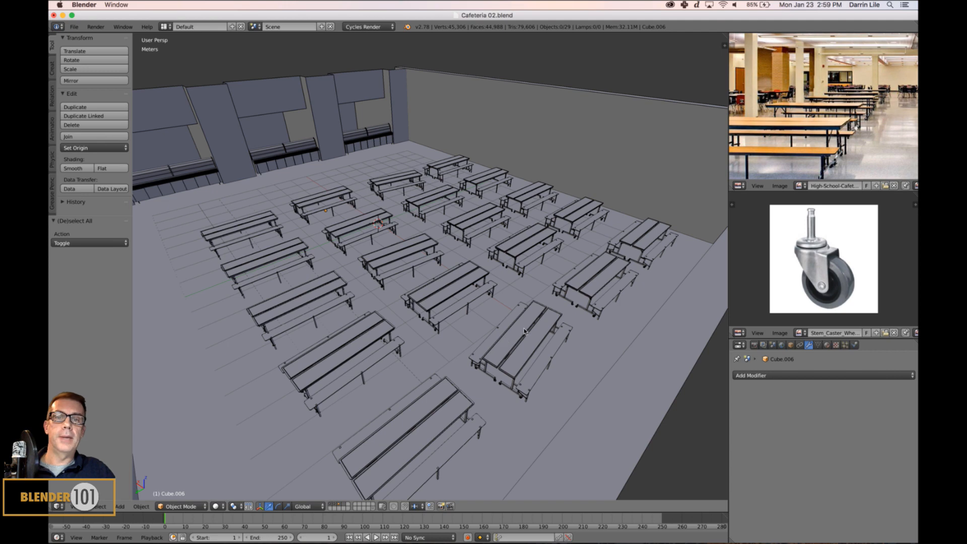
middle_click_drag(526, 339, 500, 328)
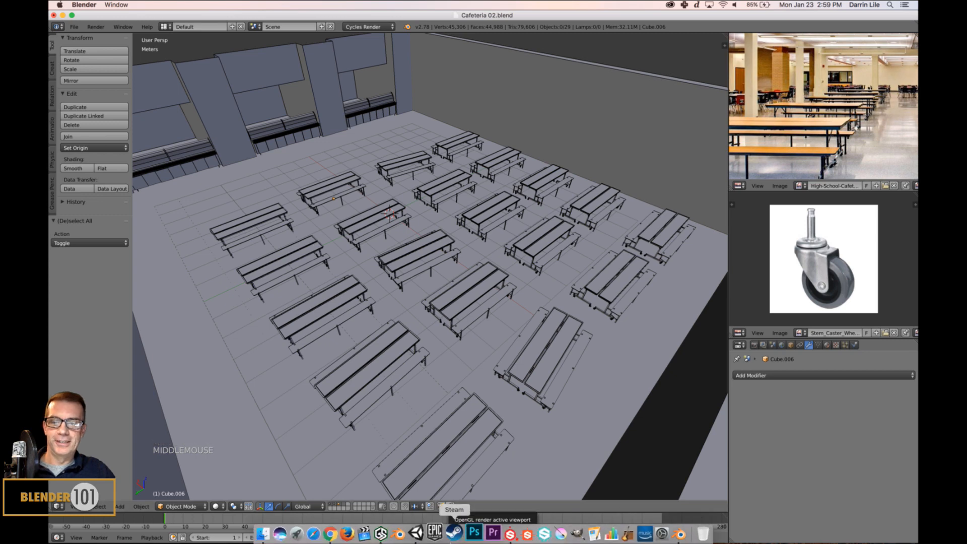
- Switch to Gameshow and send the End Card 3 scene to the live output
left_click(383, 533)
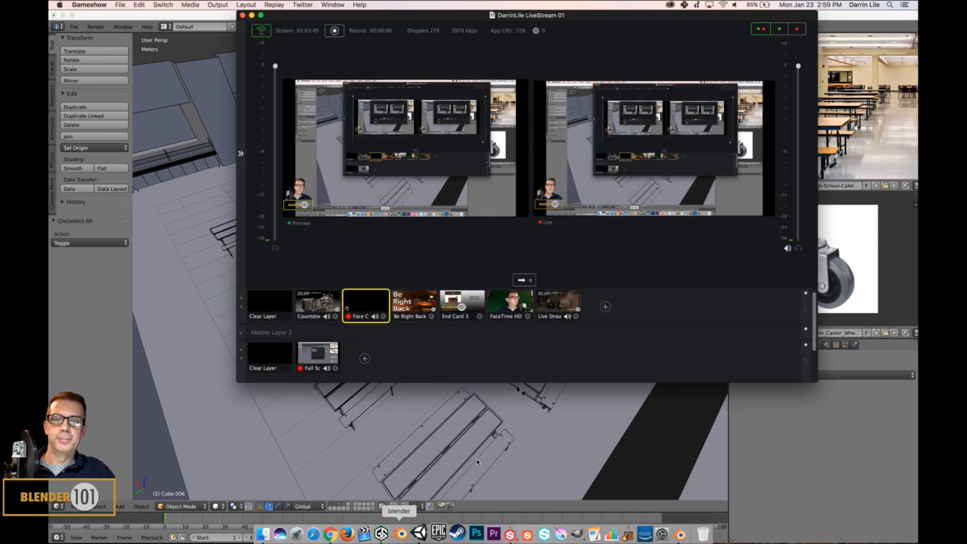
left_click(472, 312)
left_click(521, 280)
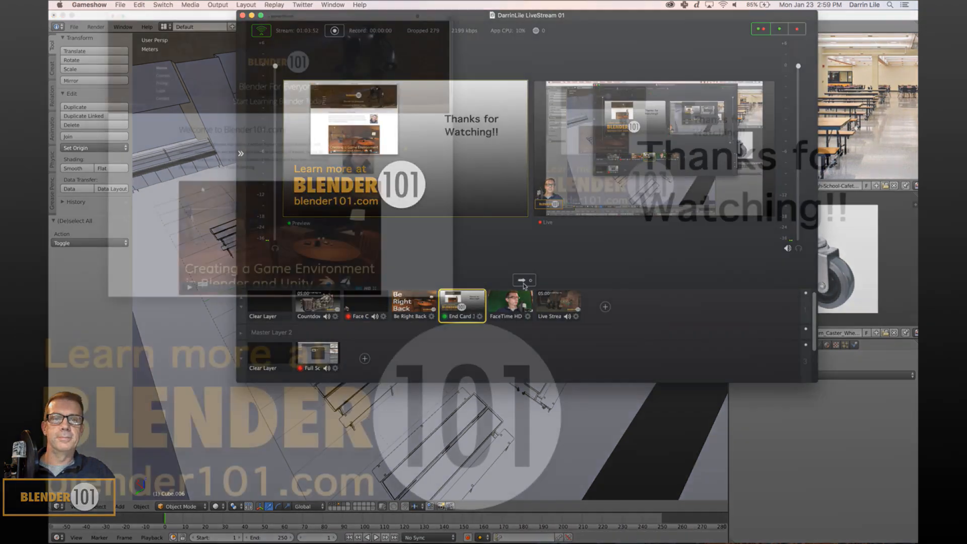